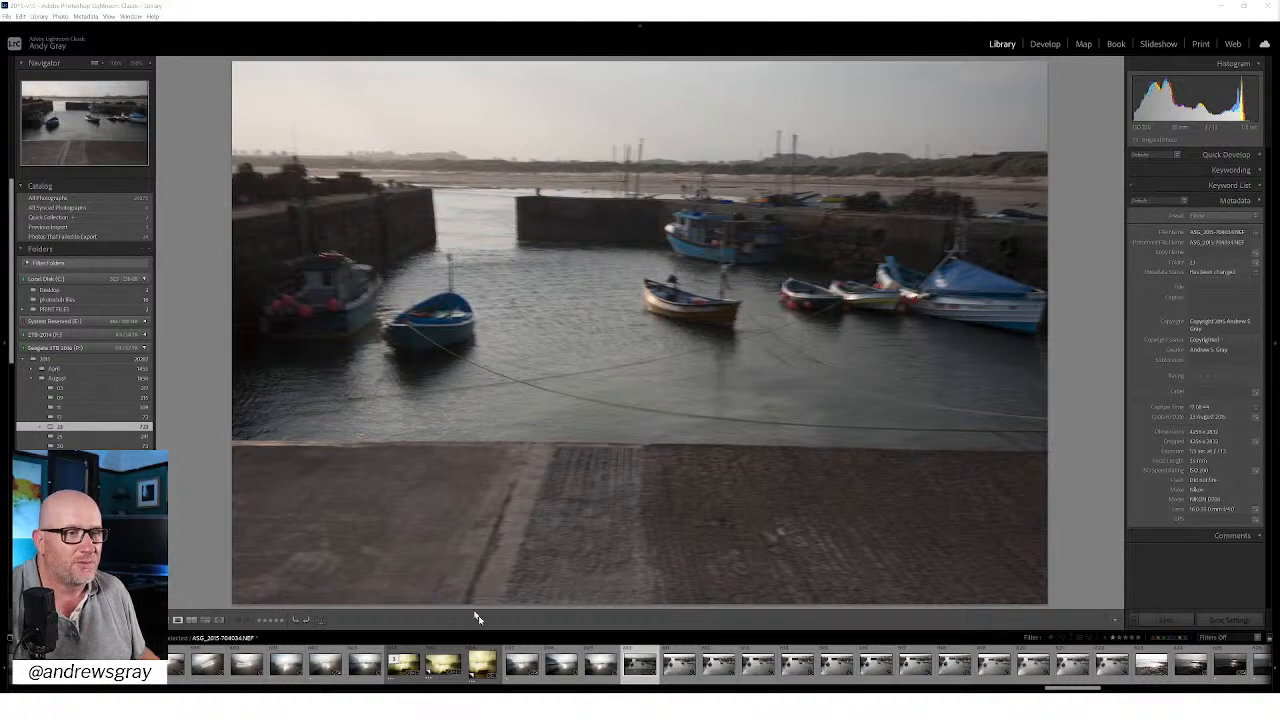
Step: Examine the golden harbour edit, and compare it with the blurred source frames of the beached boats
left_click(404, 664)
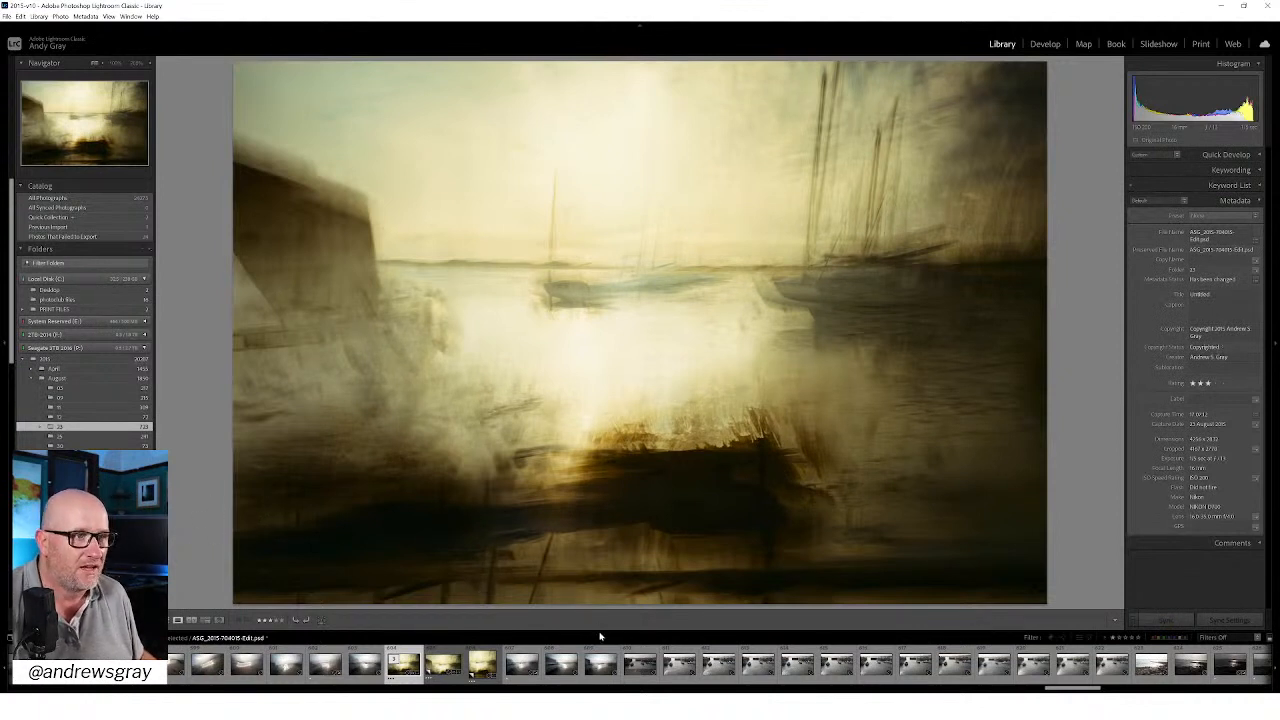
scroll(400, 668, "up", 5)
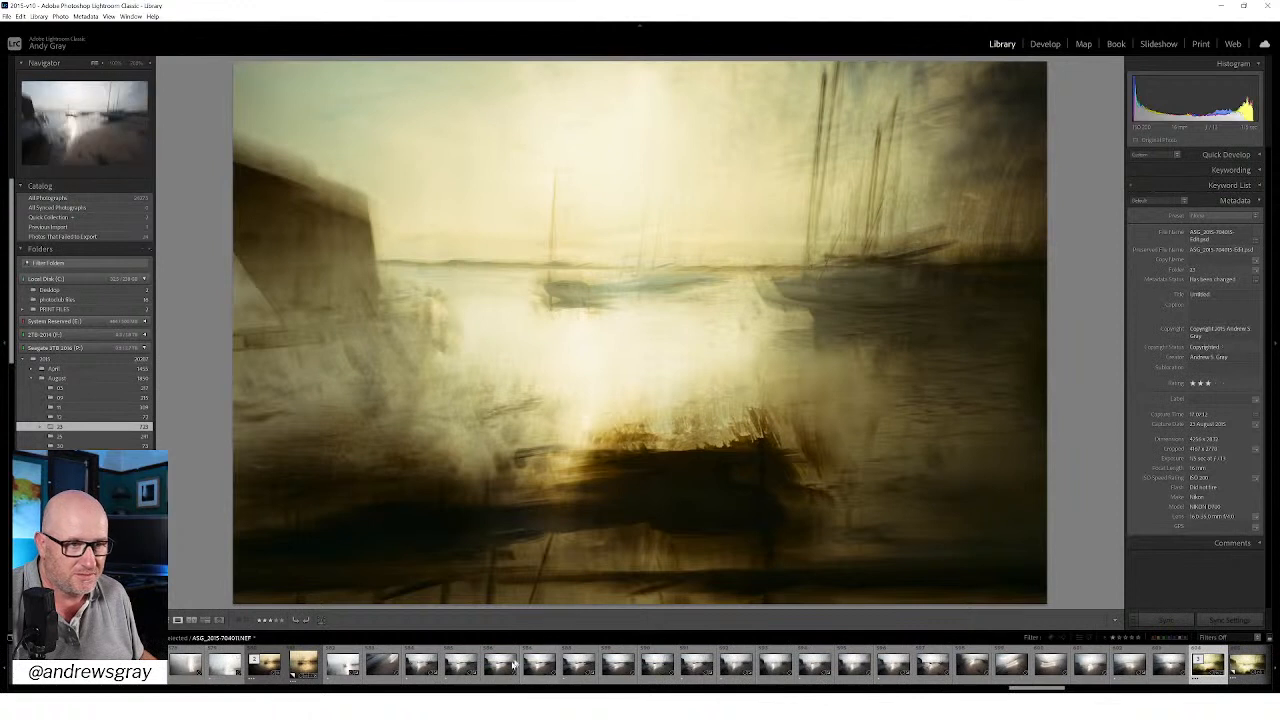
left_click(428, 672)
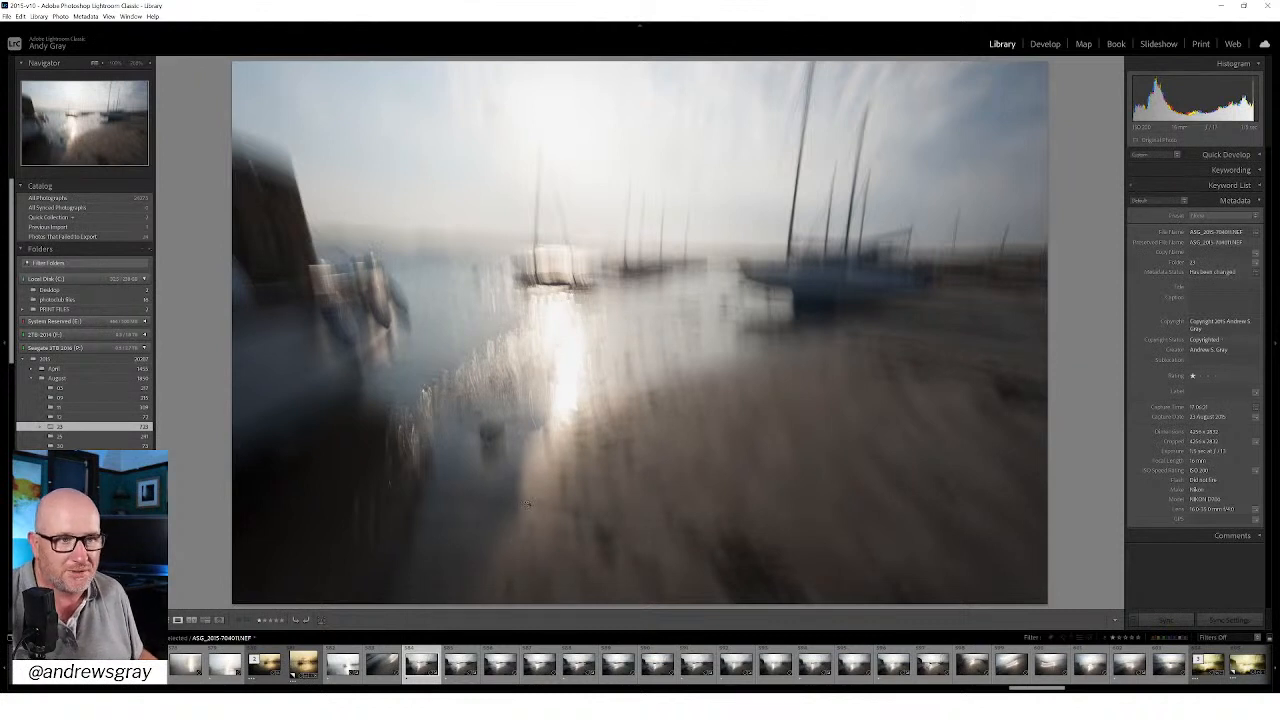
key("Right")
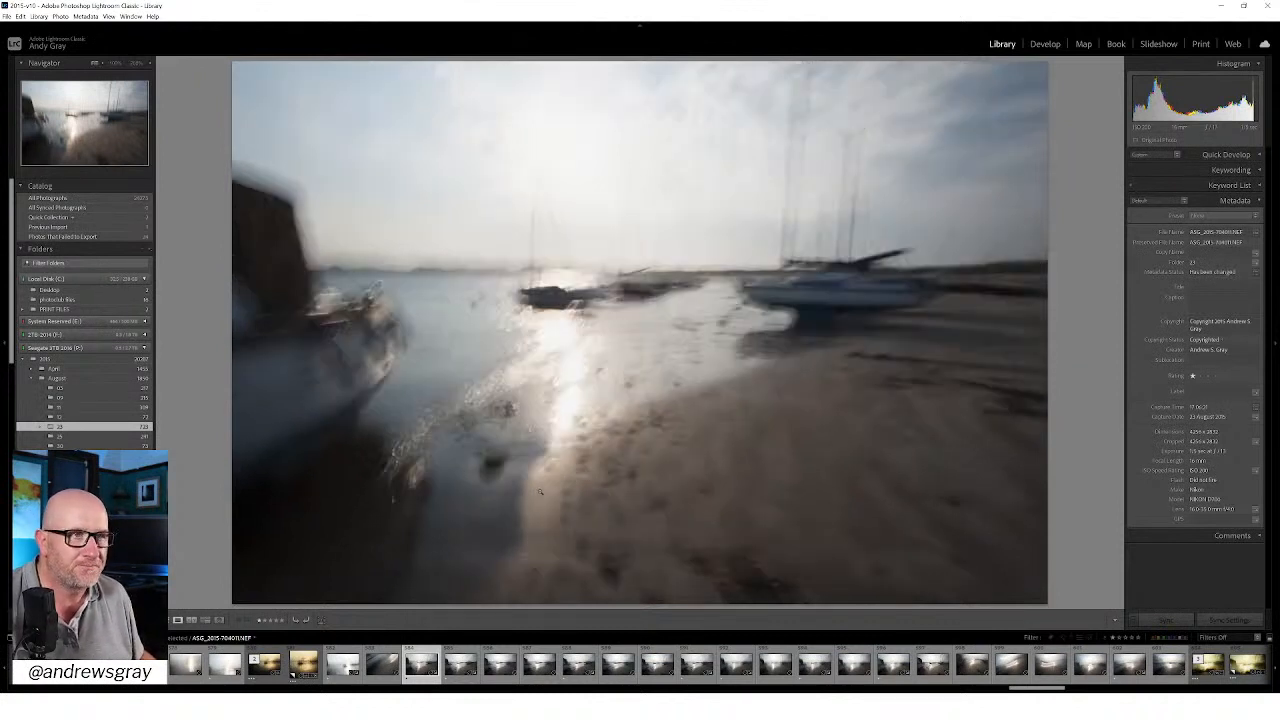
key("Left")
key("Right")
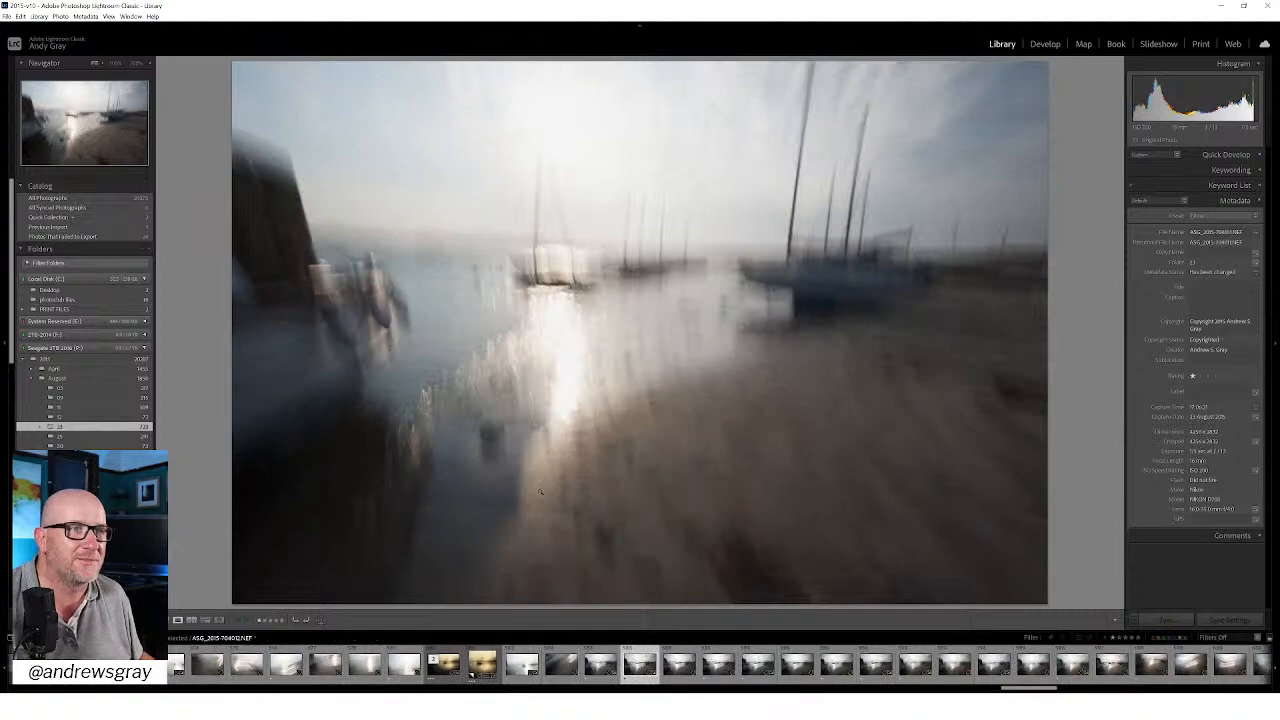
key("Right")
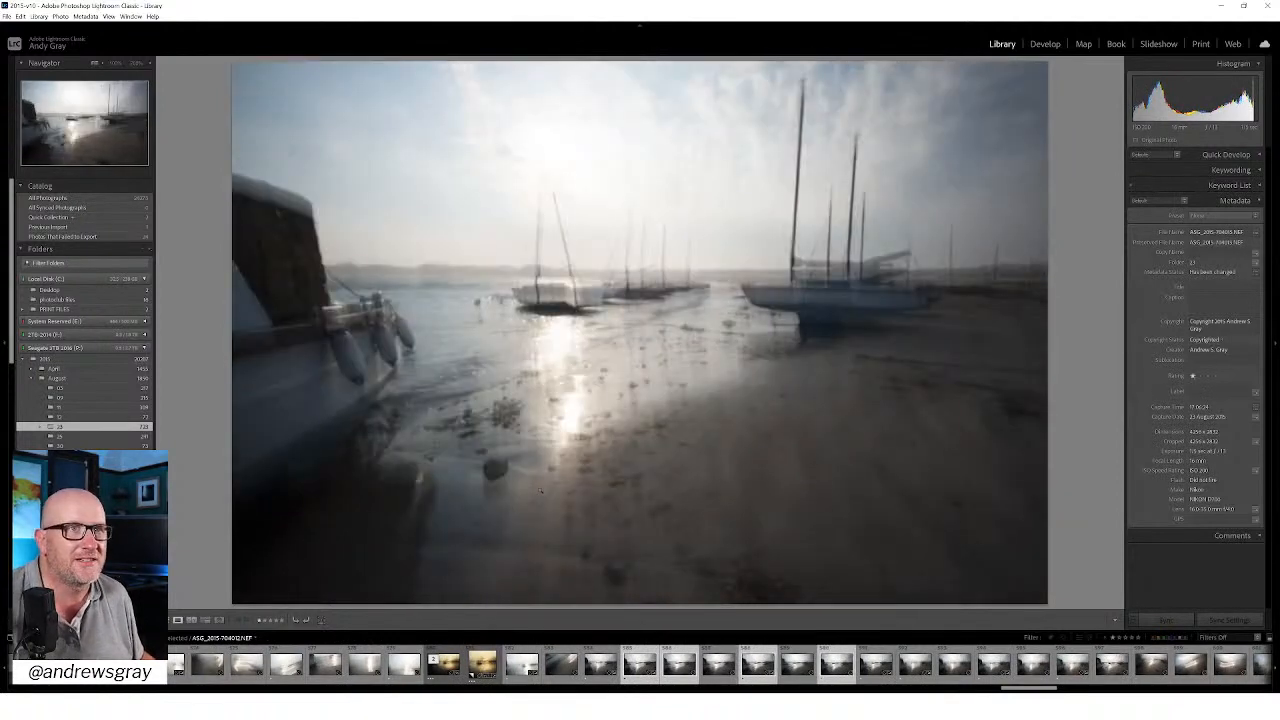
key("Right")
key("Right")
key("Right")
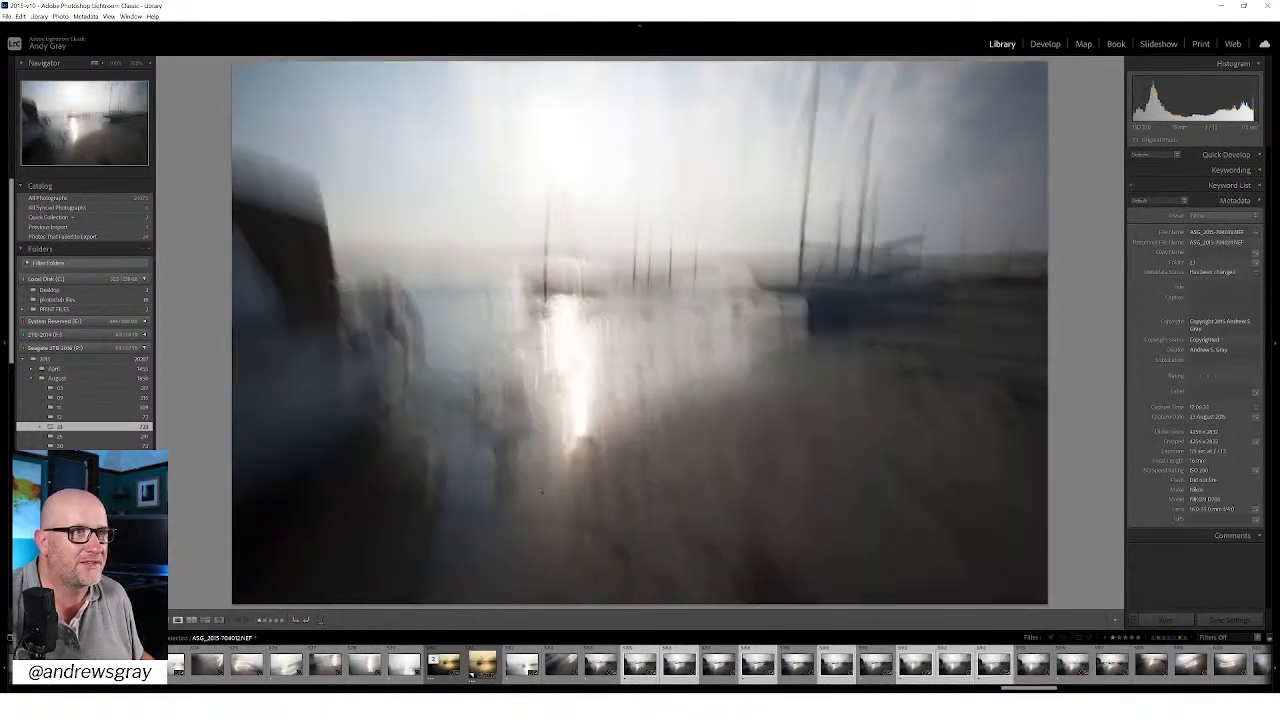
key("Right")
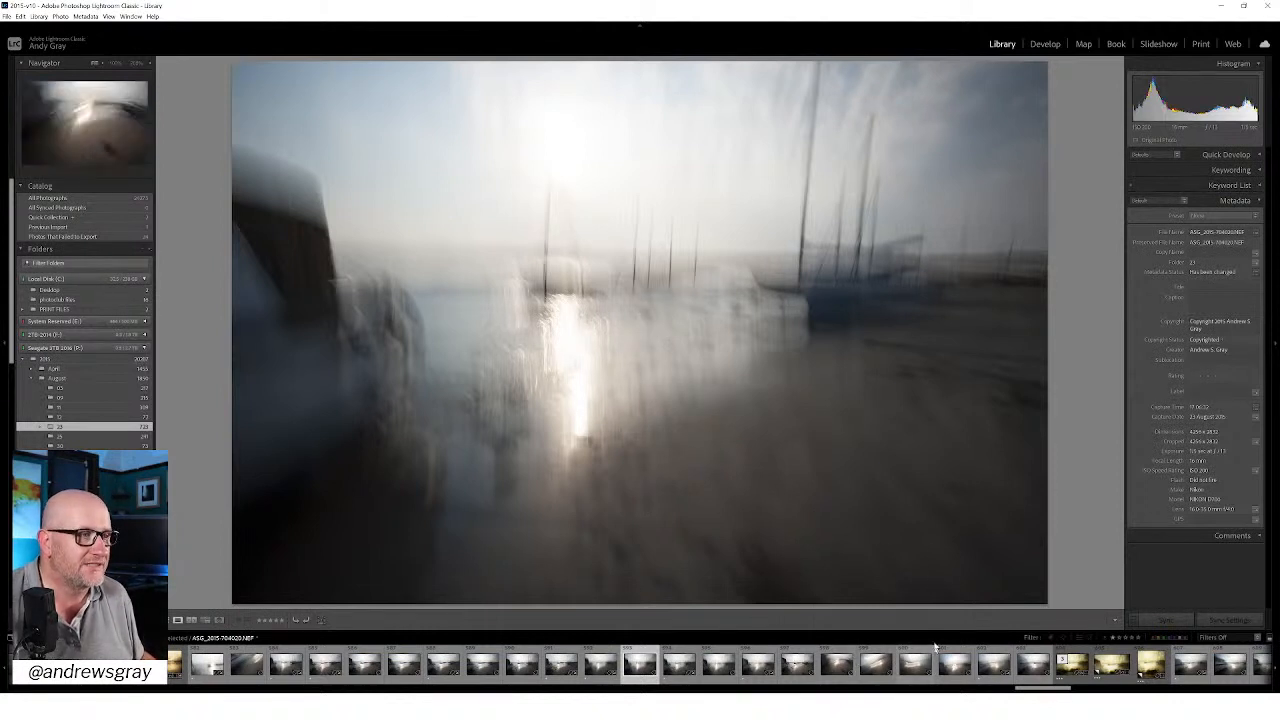
Step: Compare the remaining low-tide boat frames, going back and forth between the blurred and sharper exposures
key("Right")
key("Right")
key("Right")
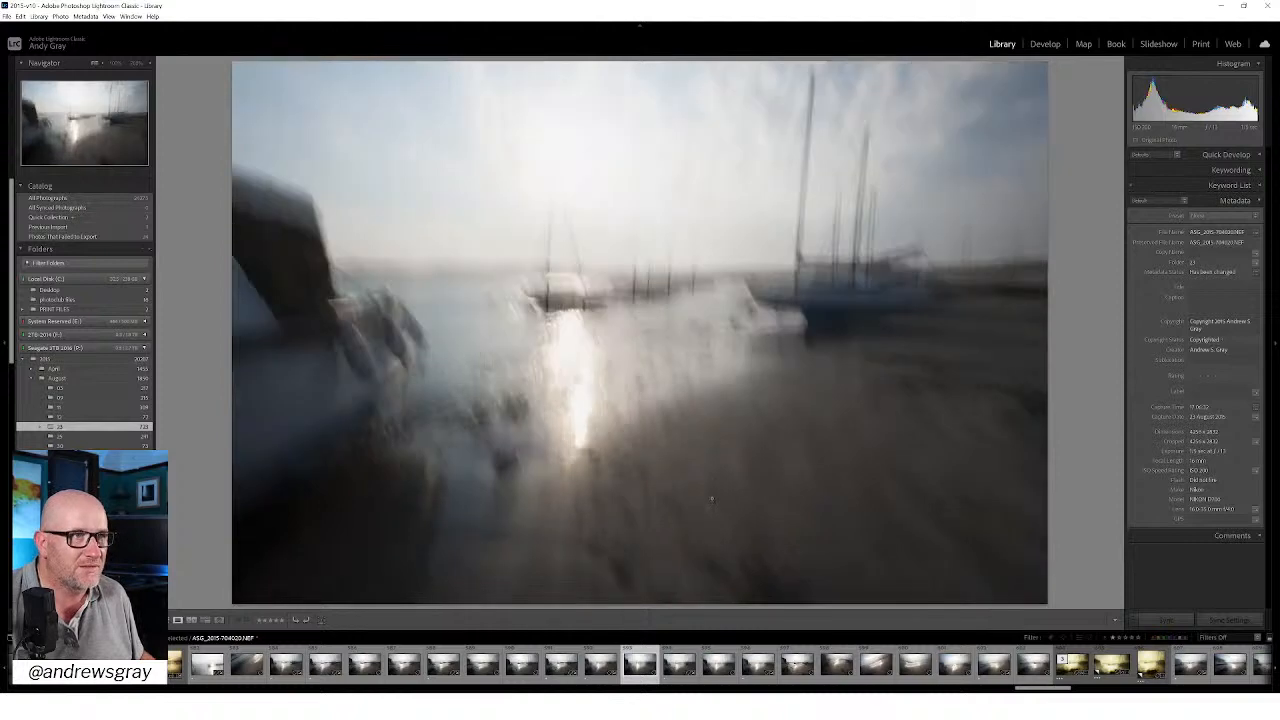
key("Right")
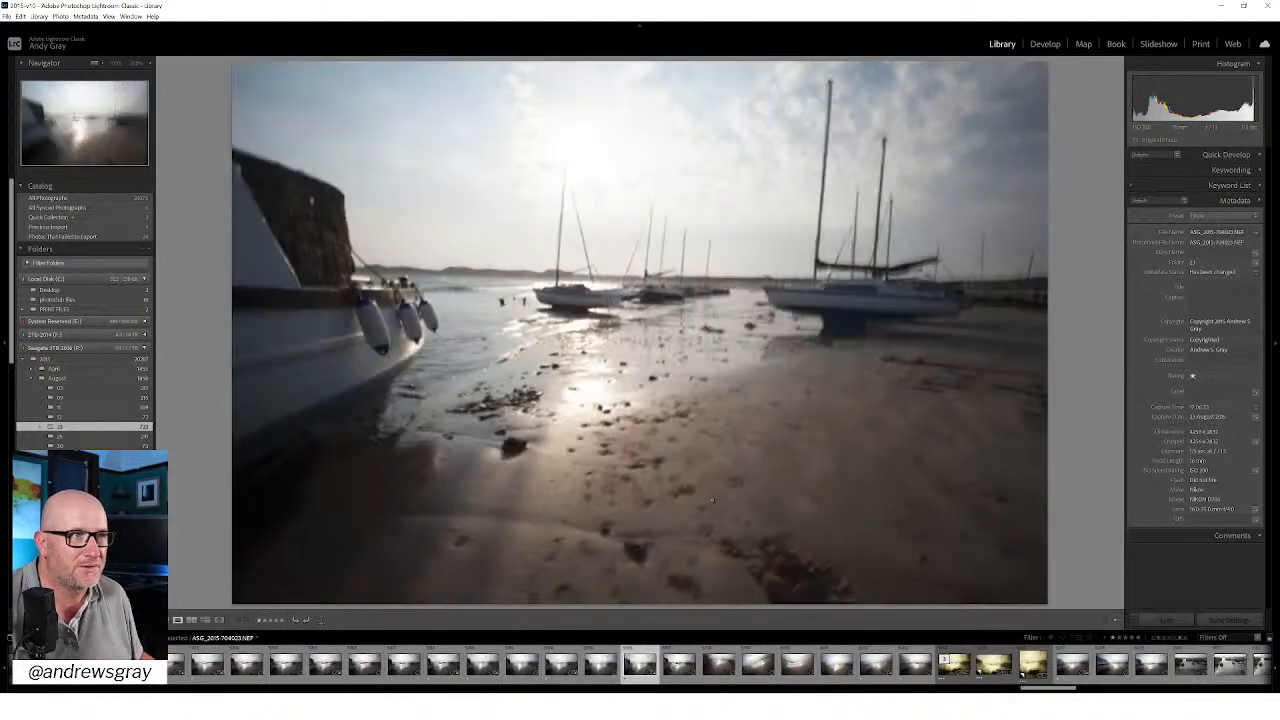
key("Right")
key("Left")
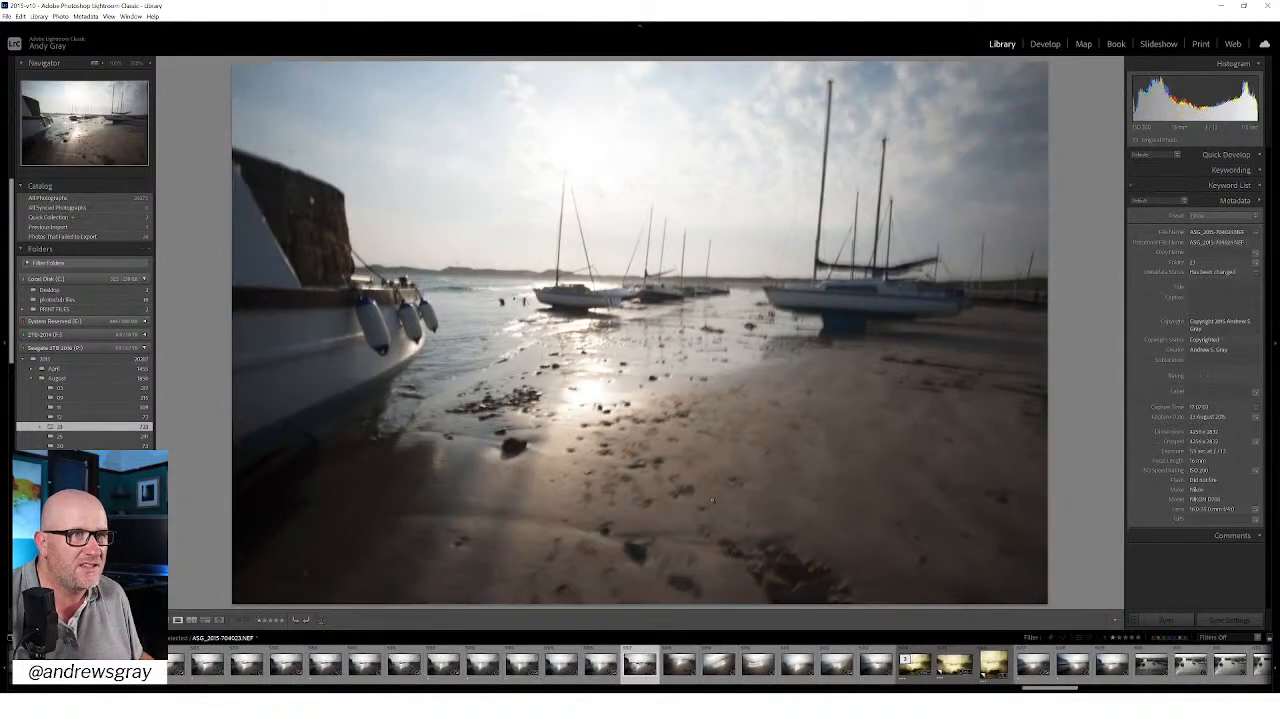
key("Left")
key("Left")
key("Left")
key("Left")
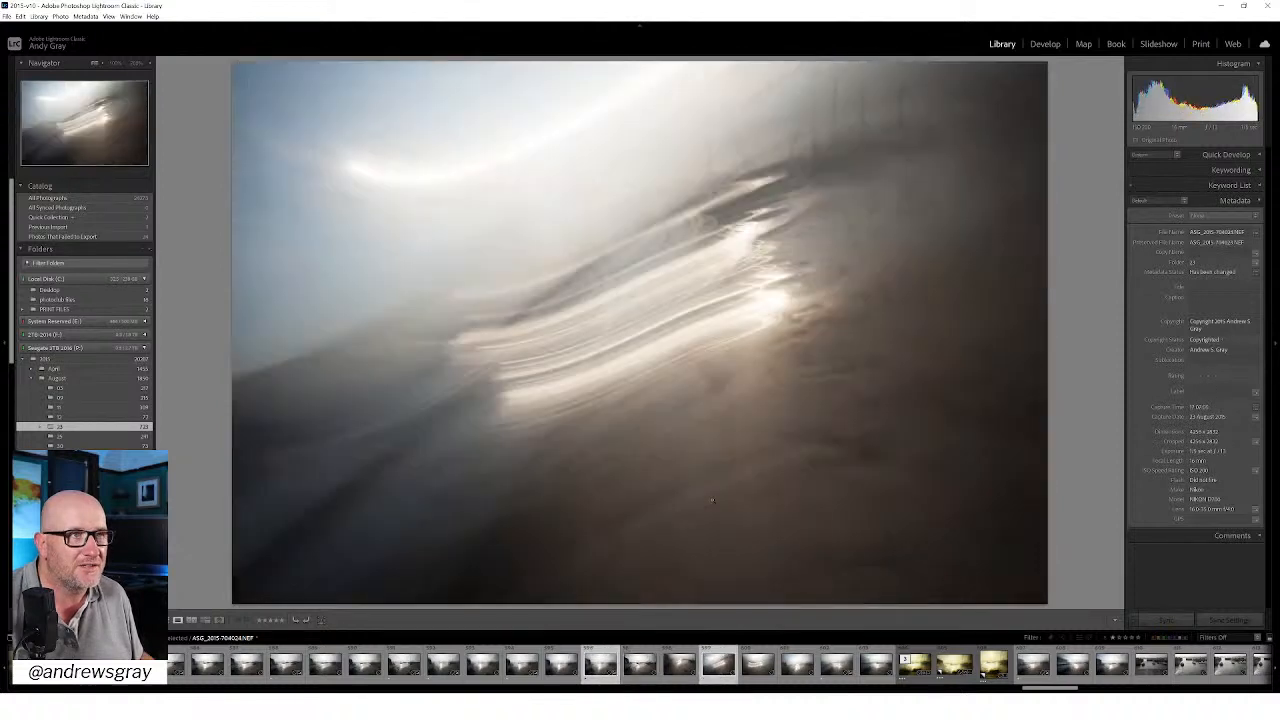
Step: Review the camera-movement frames with streaked and swirling sunlight, up to the golden edited versions
key("Right")
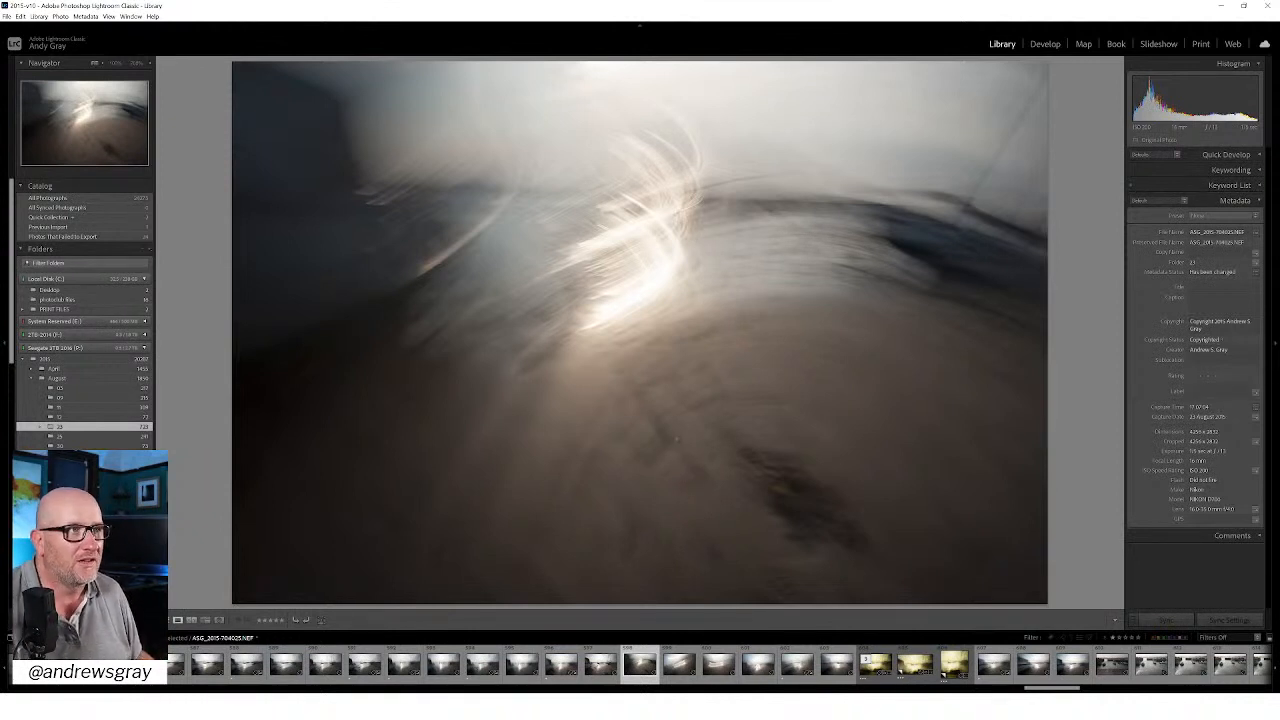
key("Right")
key("Right")
key("Right")
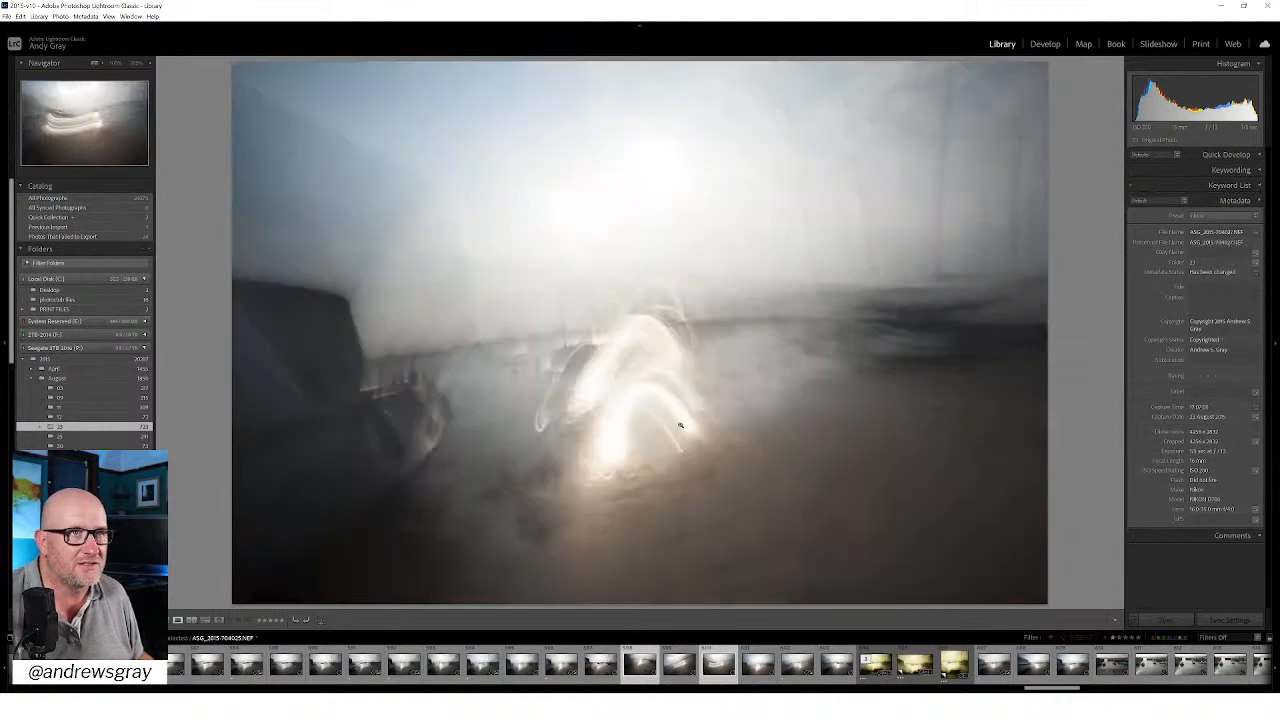
key("Right")
key("Right")
key("Right")
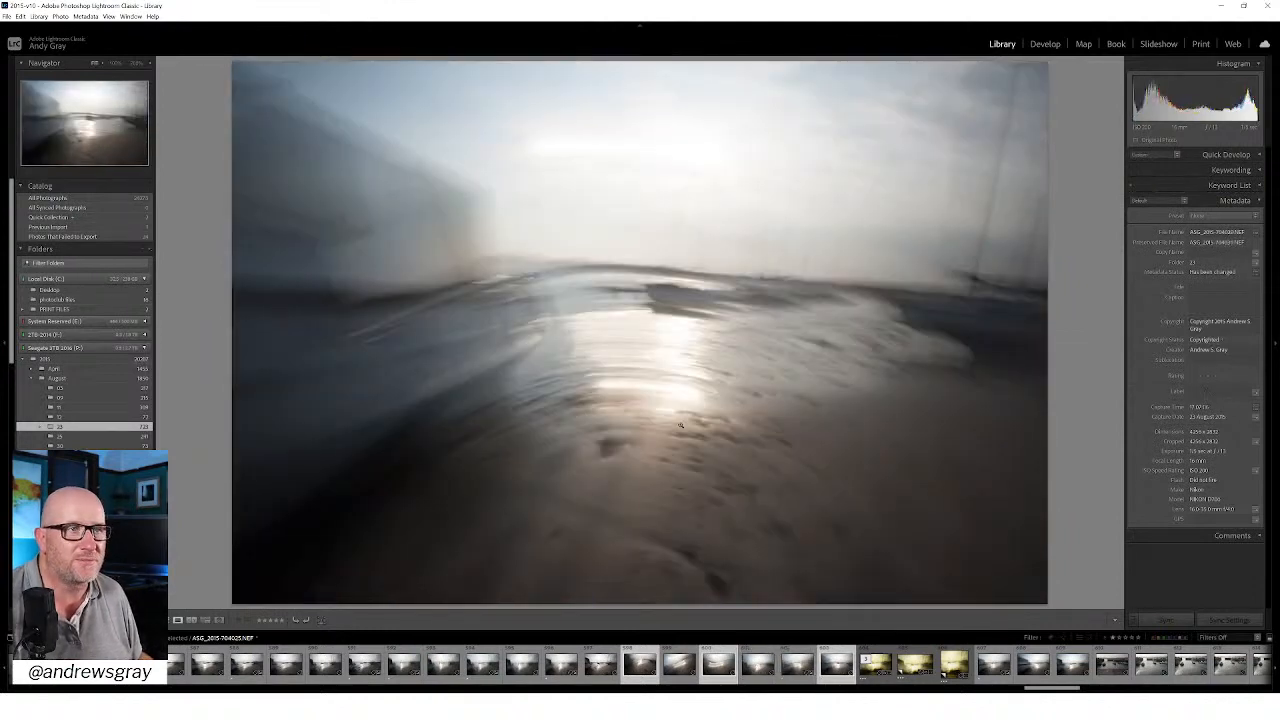
key("Right")
Step: Look through the walled-harbour boat shots and on to the first rocky-shore frames with the pier
key("Right")
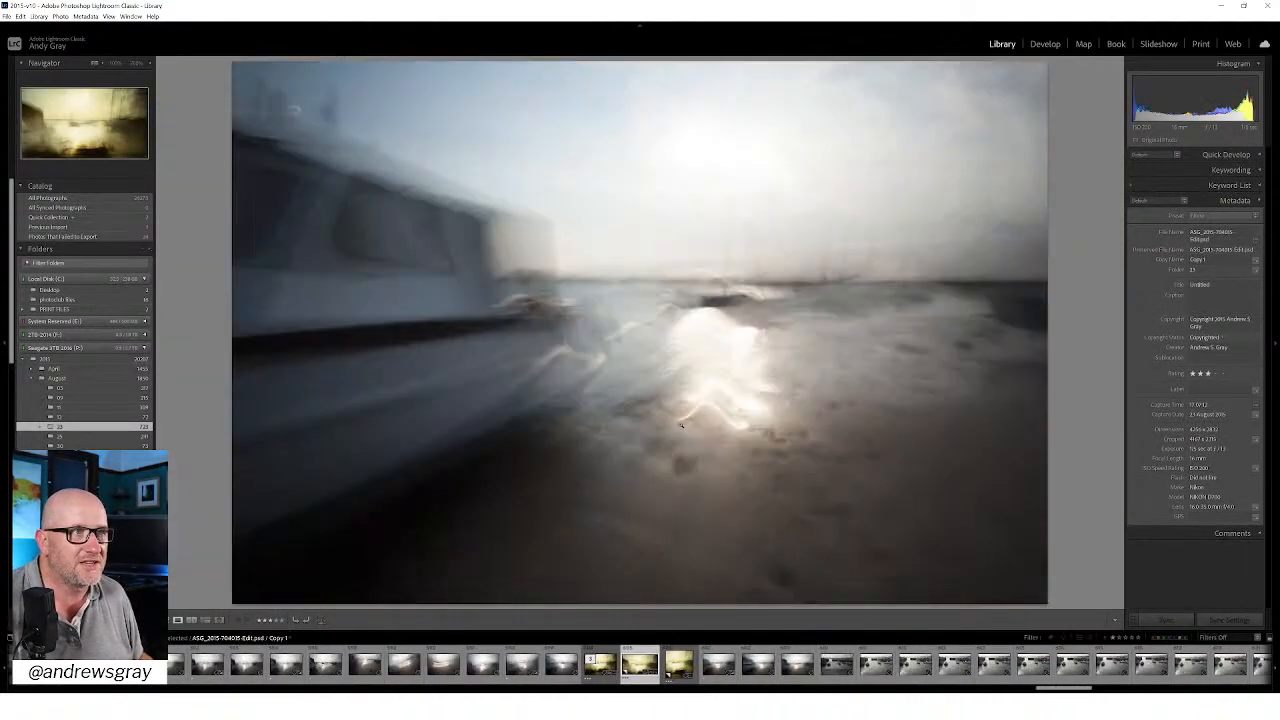
key("Right")
key("Right")
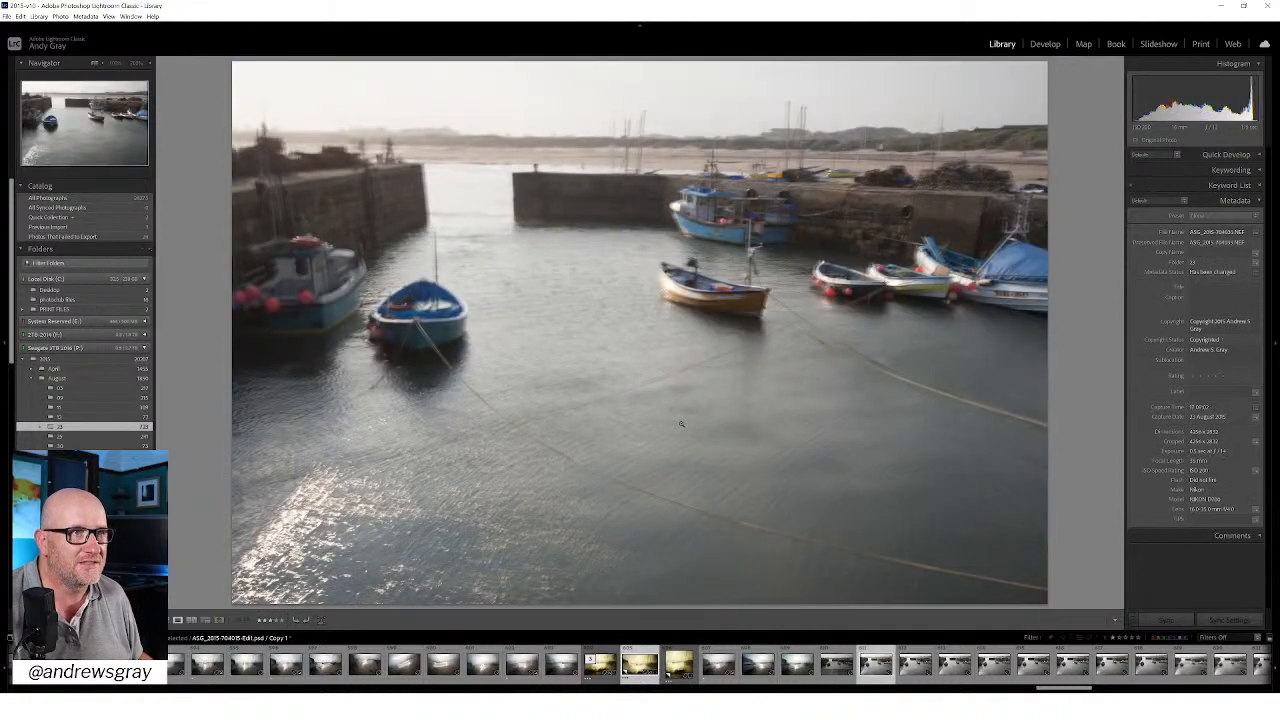
key("Right")
key("Right")
key("Right")
key("Right")
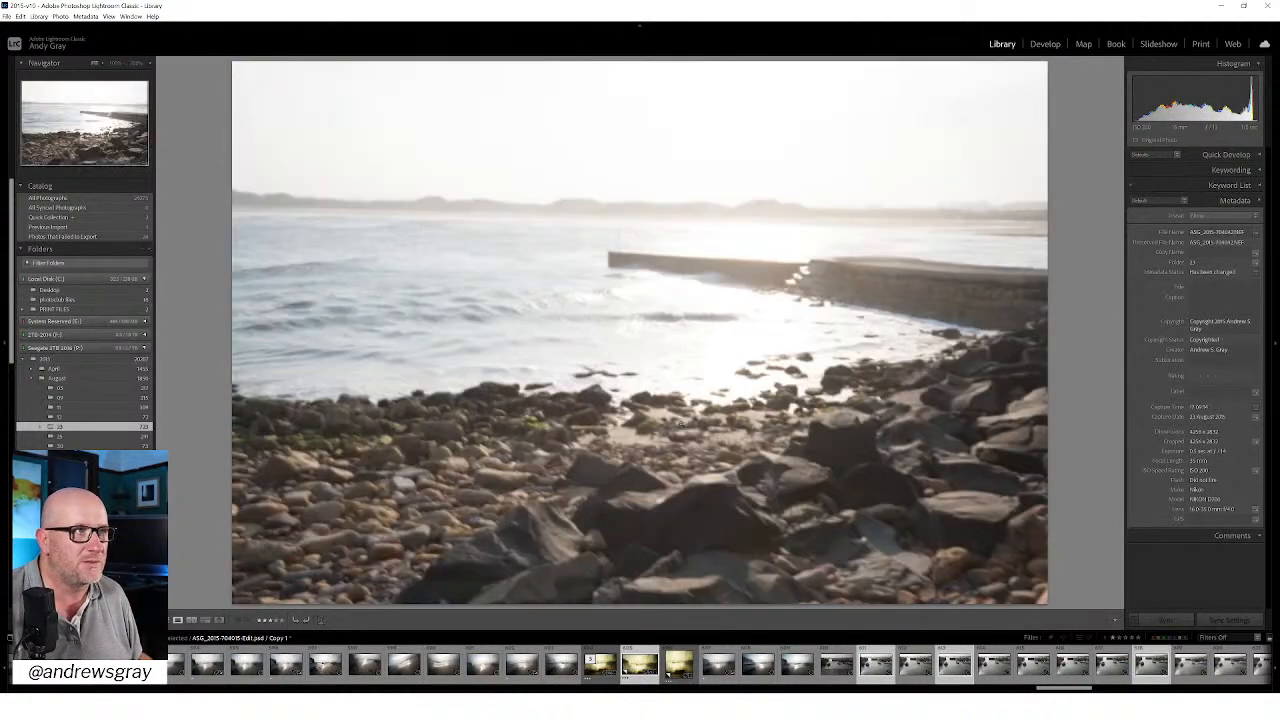
key("Right")
Step: Compare the dark blurred pier seascape with its textured edit and the square-cropped copy
key("Right")
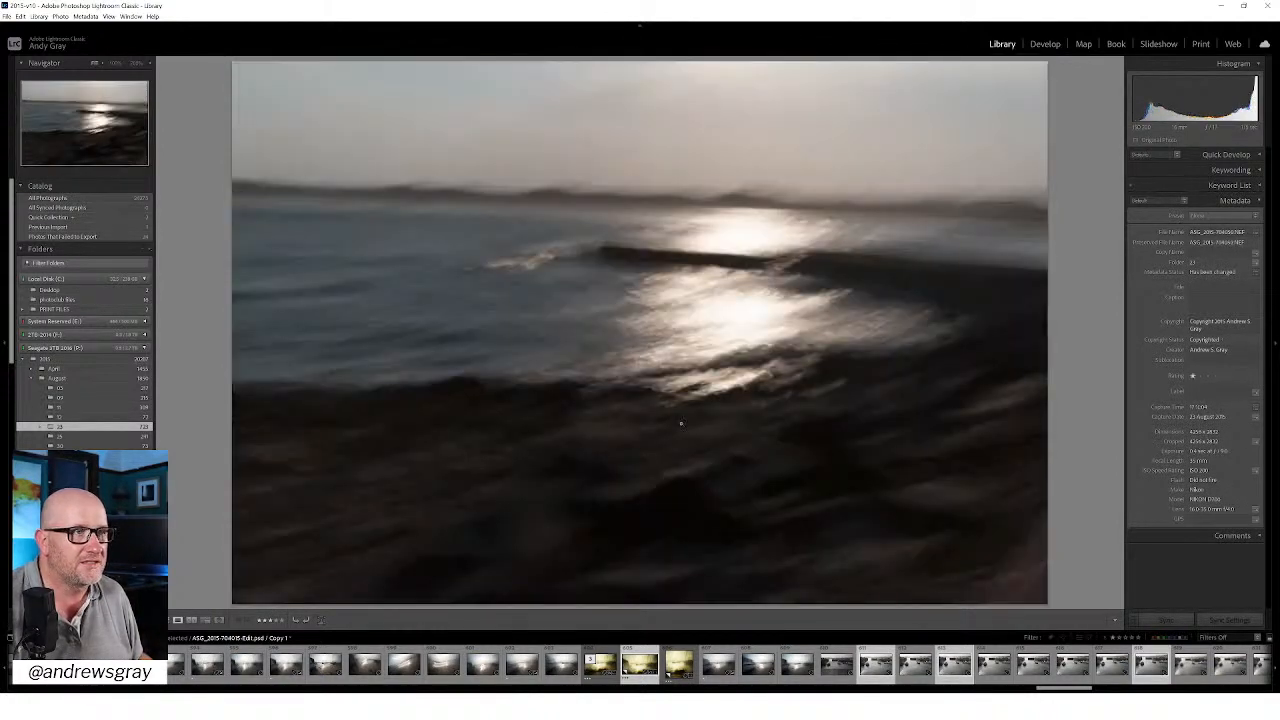
key("Right")
key("Left")
key("Right")
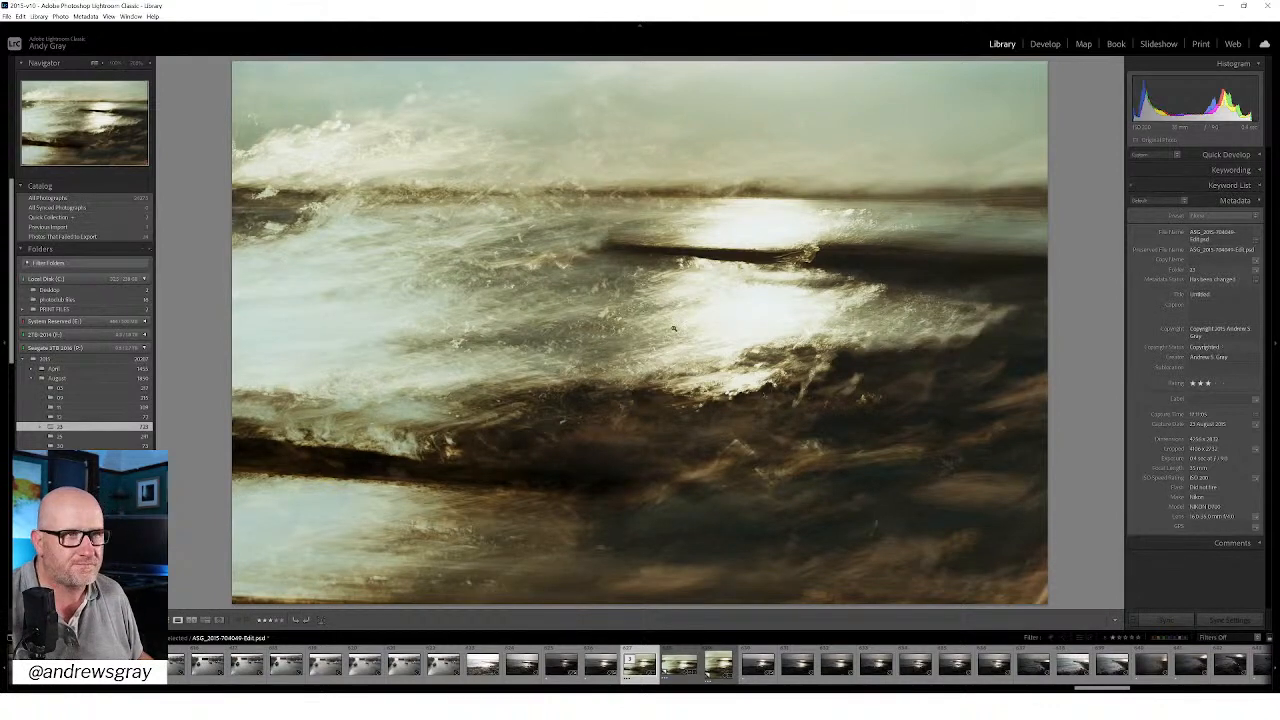
key("Right")
key("Right")
key("Right")
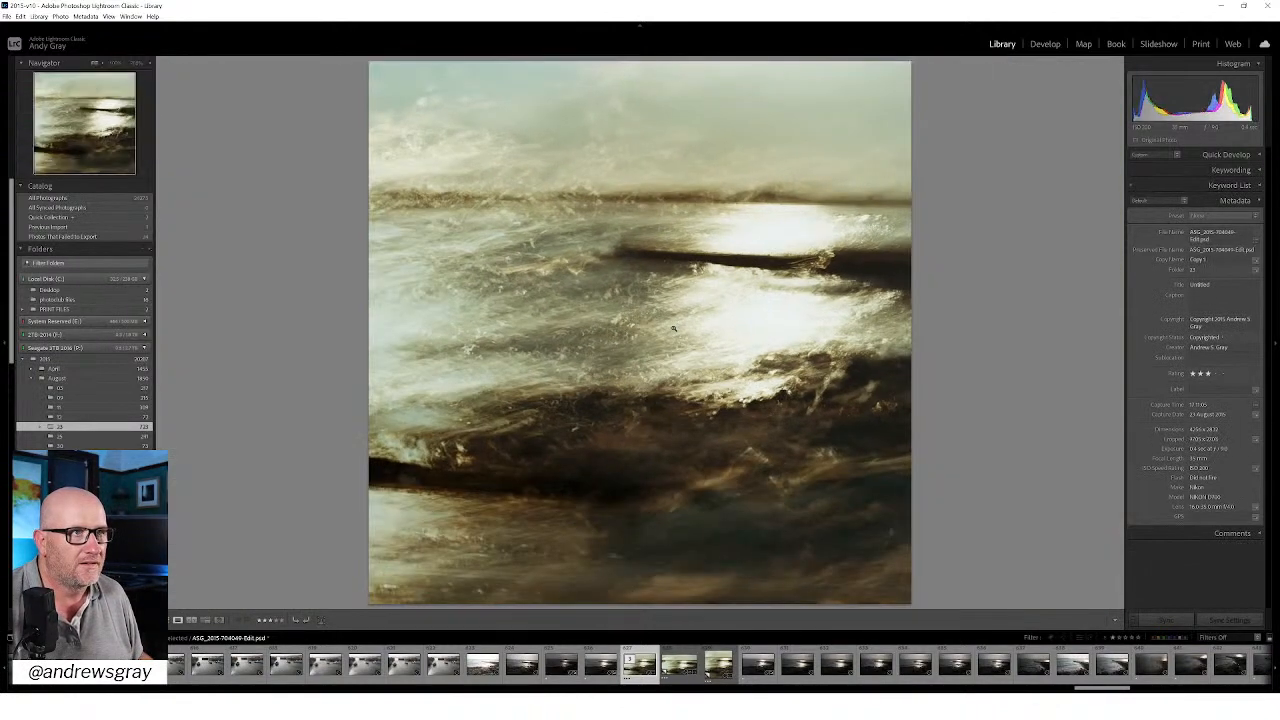
key("Right")
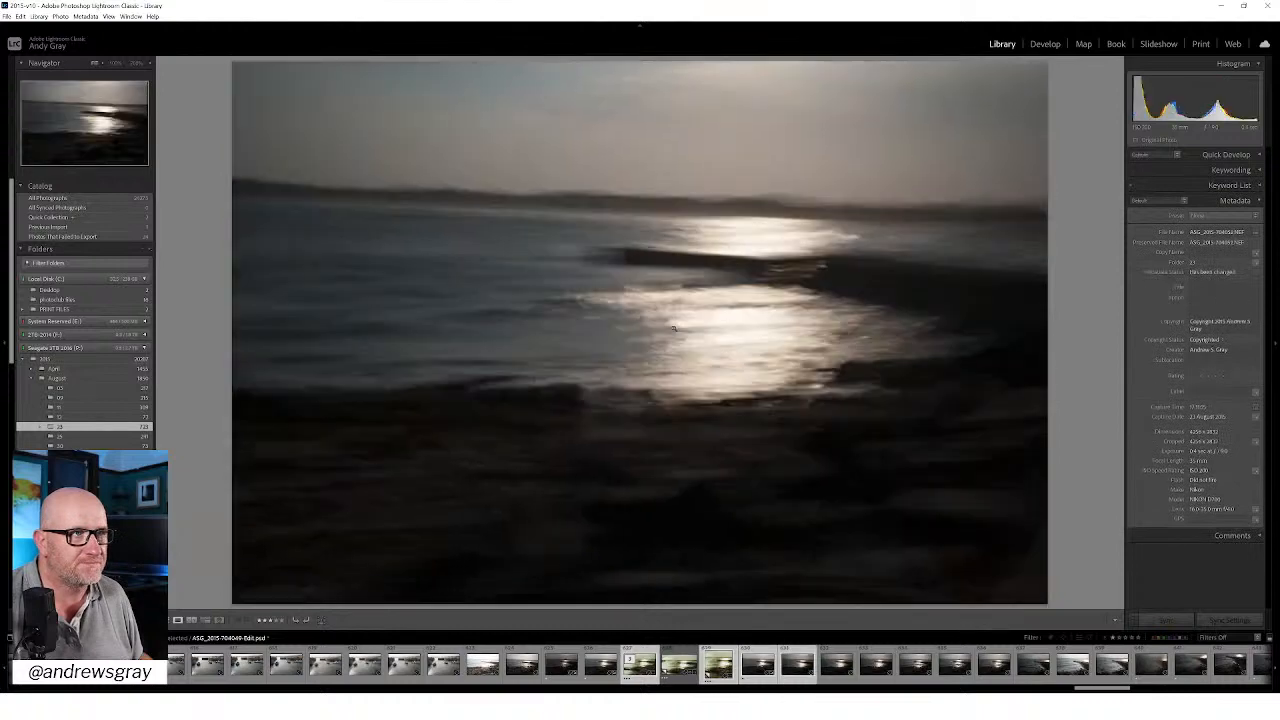
Step: Review the series of dark exposures showing sunlight reflected on the sea beside the pier
key("Right")
key("Right")
key("Right")
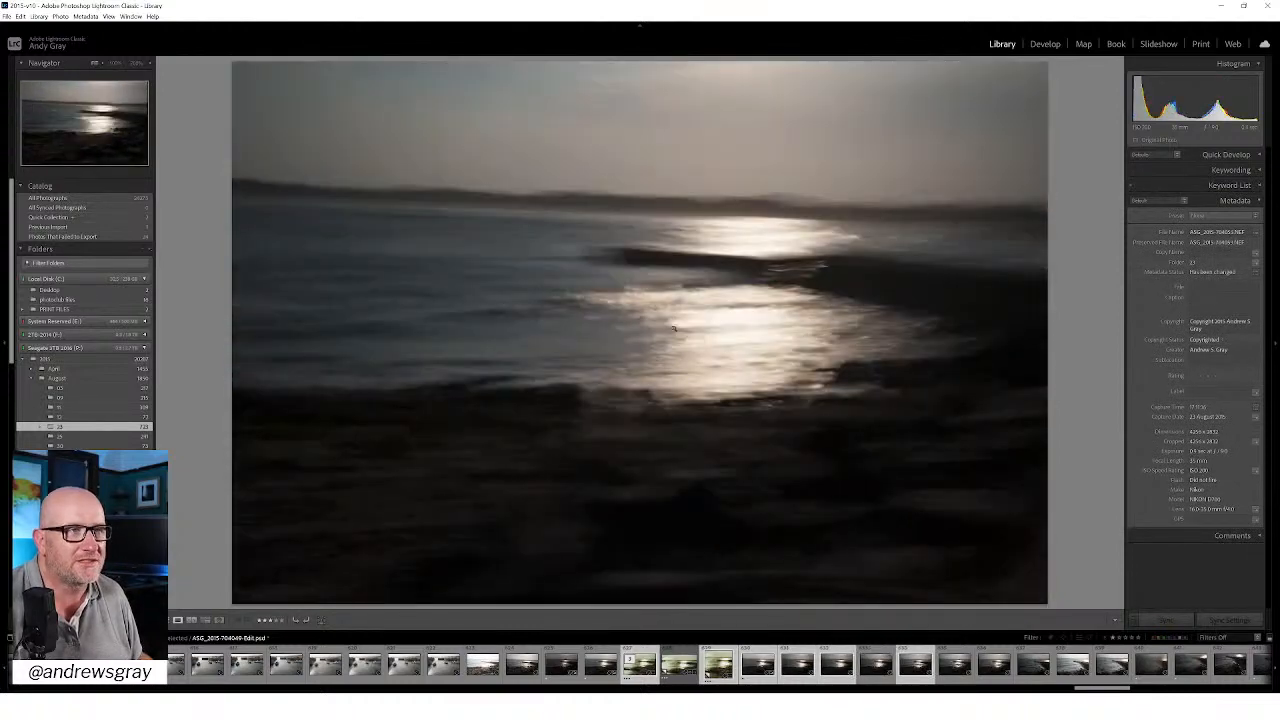
key("Right")
key("Right")
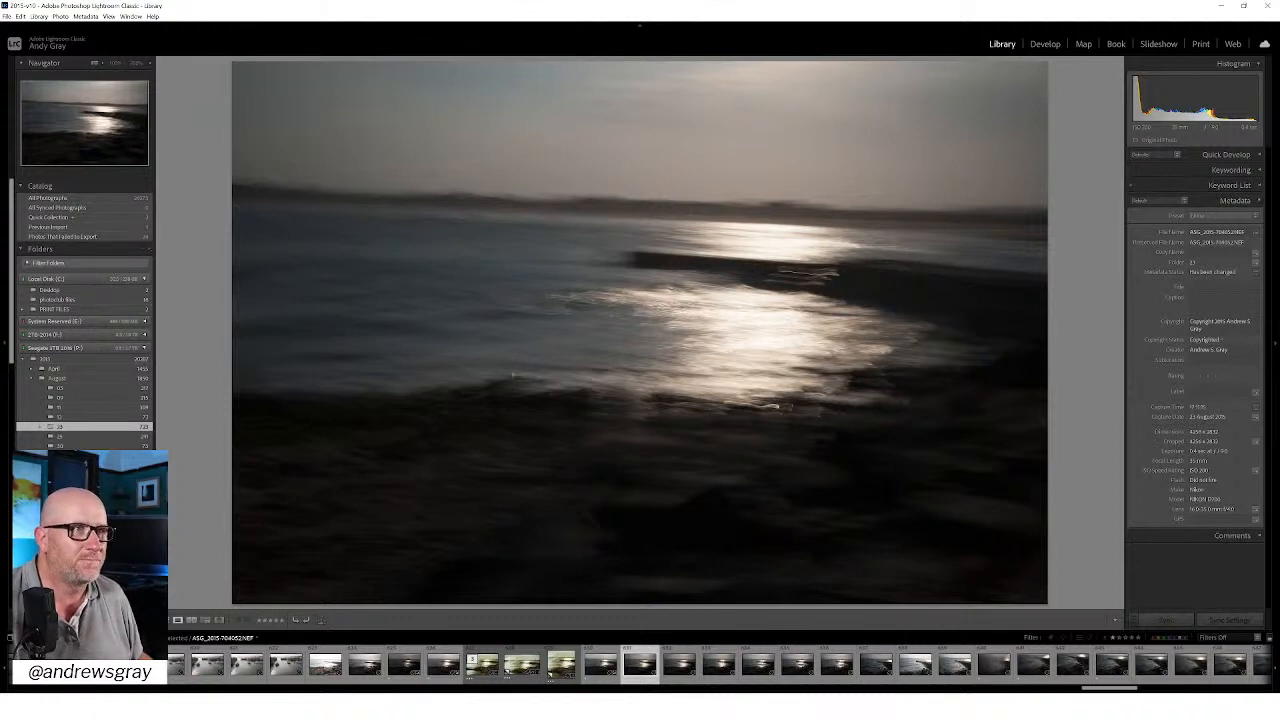
key("Right")
key("Right")
key("Right")
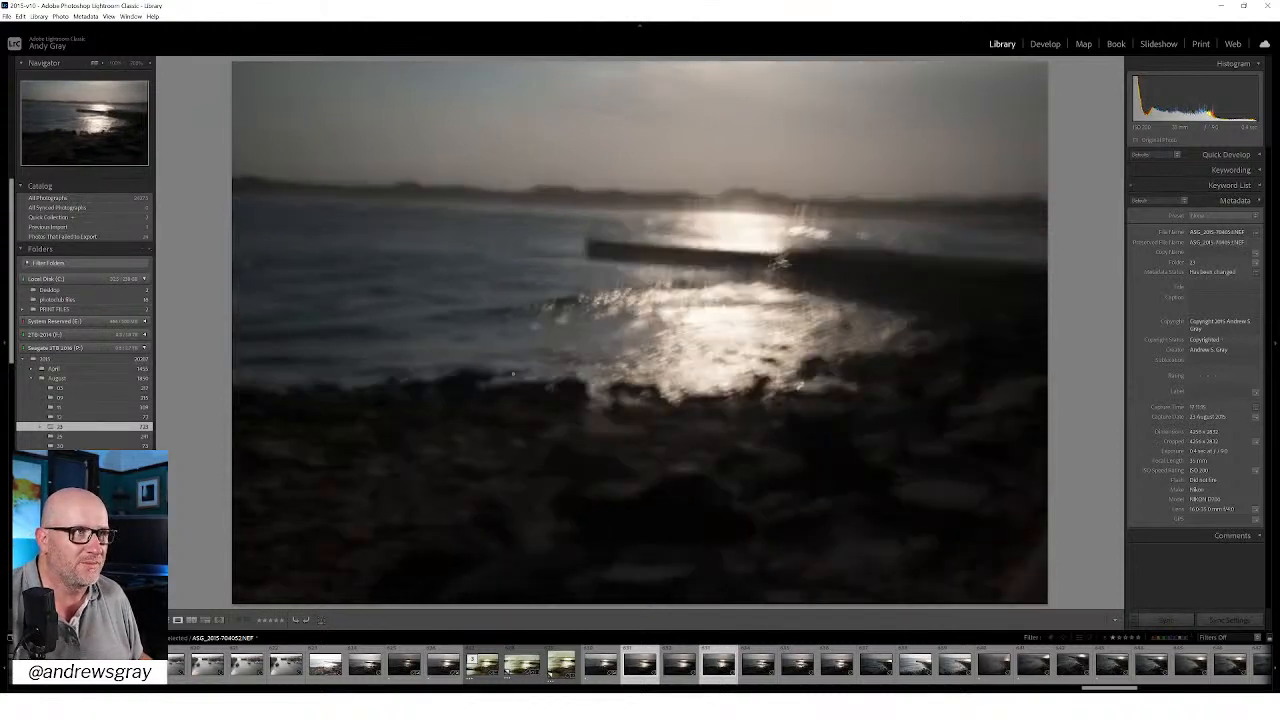
key("Right")
key("Right")
key("Right")
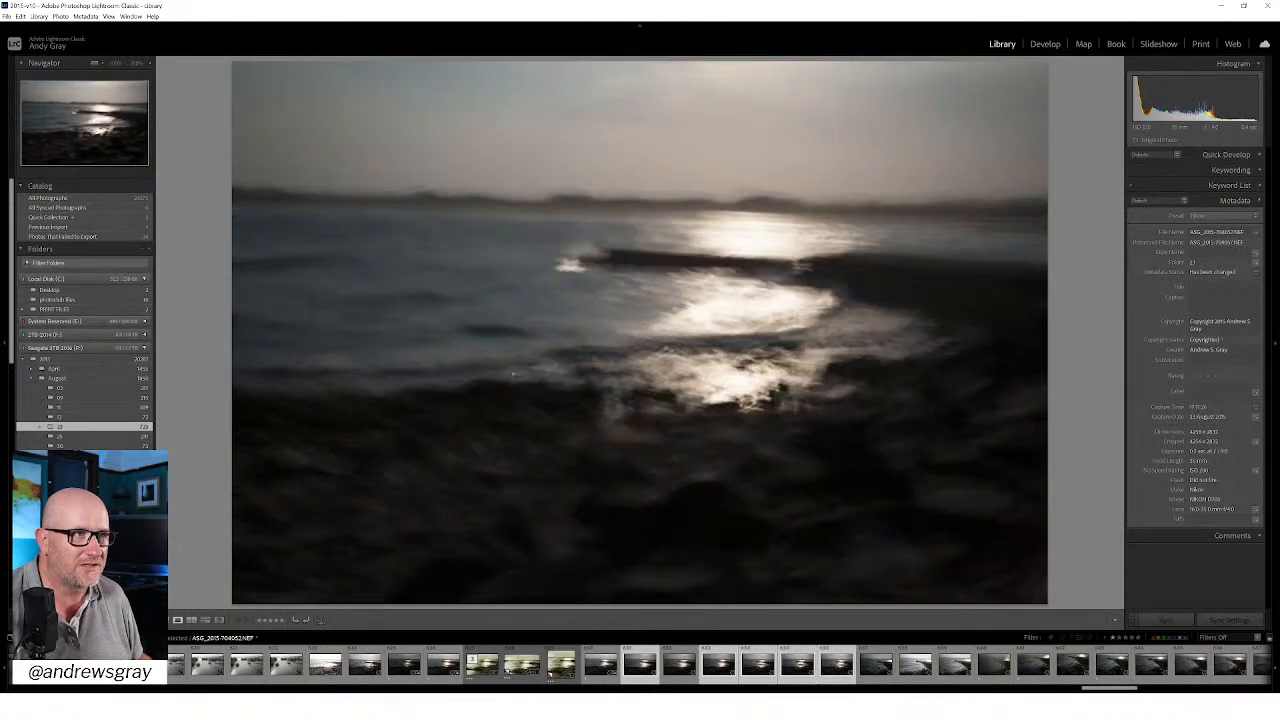
key("Left")
key("Right")
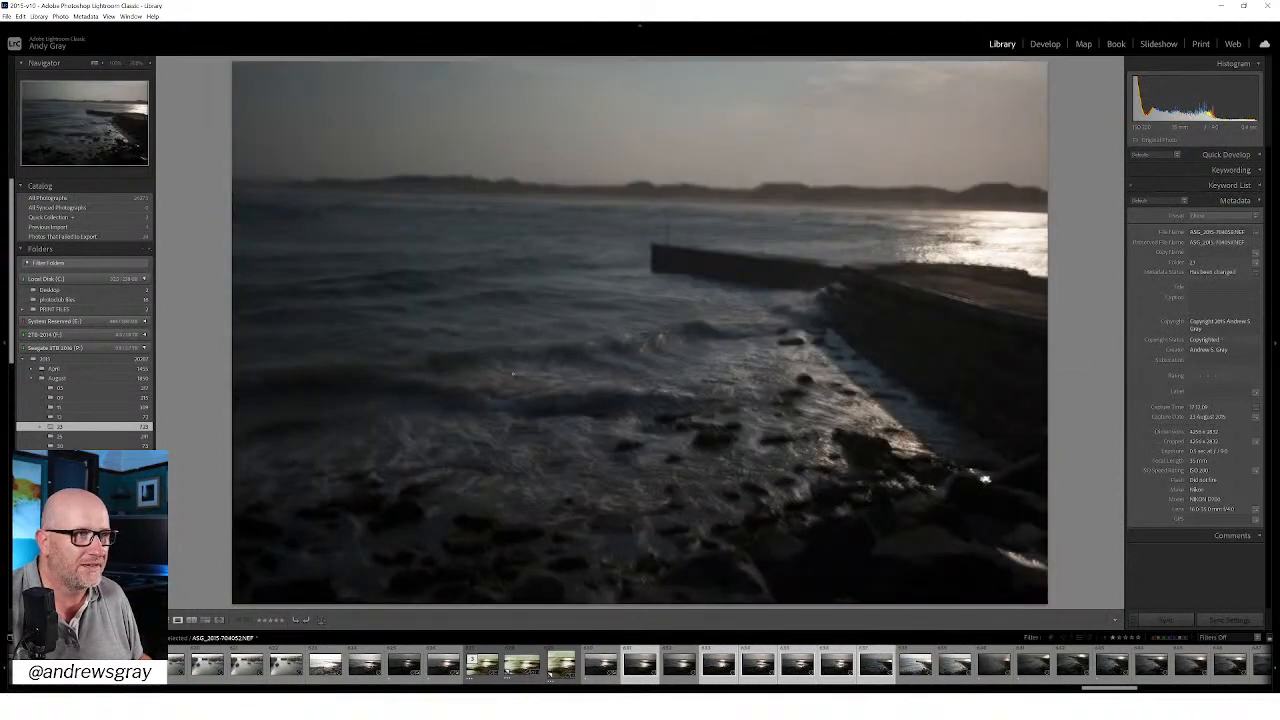
Step: Browse the breakwater and breaking-wave frames, from the darker pier view through the heavily blurred exposures
key("Right")
key("Right")
key("Right")
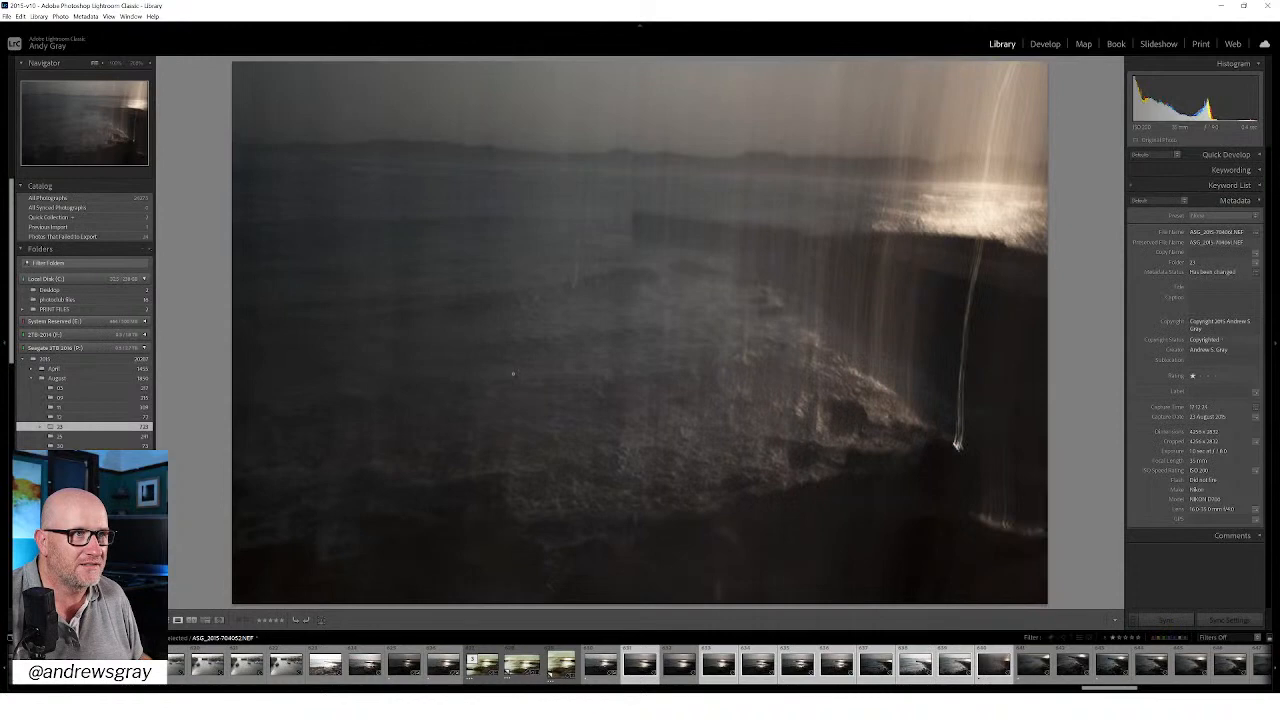
key("Right")
key("Right")
key("Right")
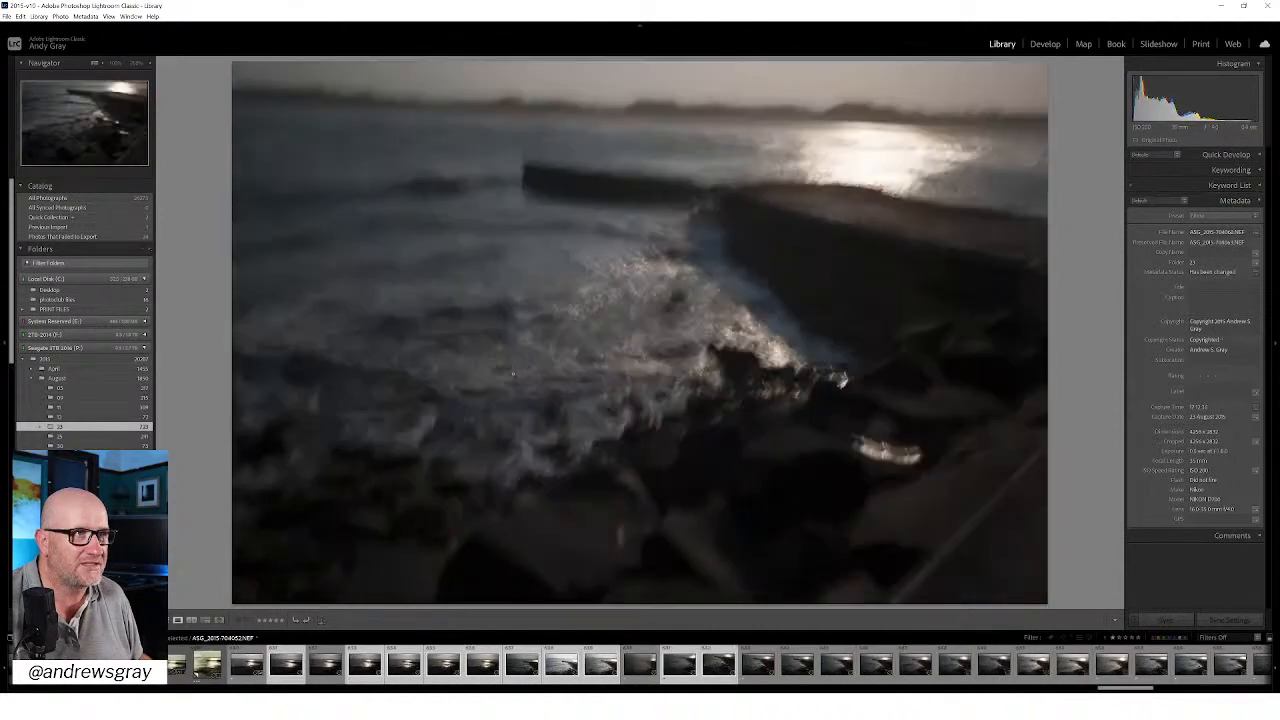
key("Right")
key("Right")
key("Right")
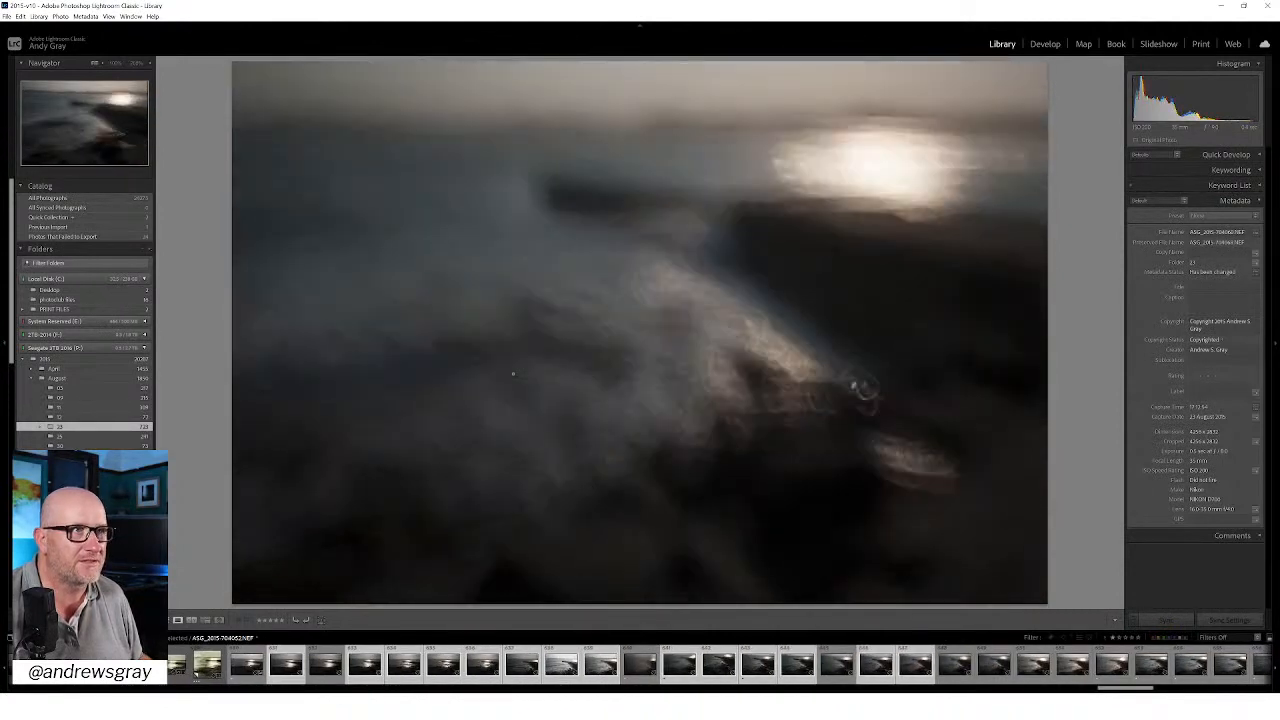
key("Right")
key("Right")
key("Right")
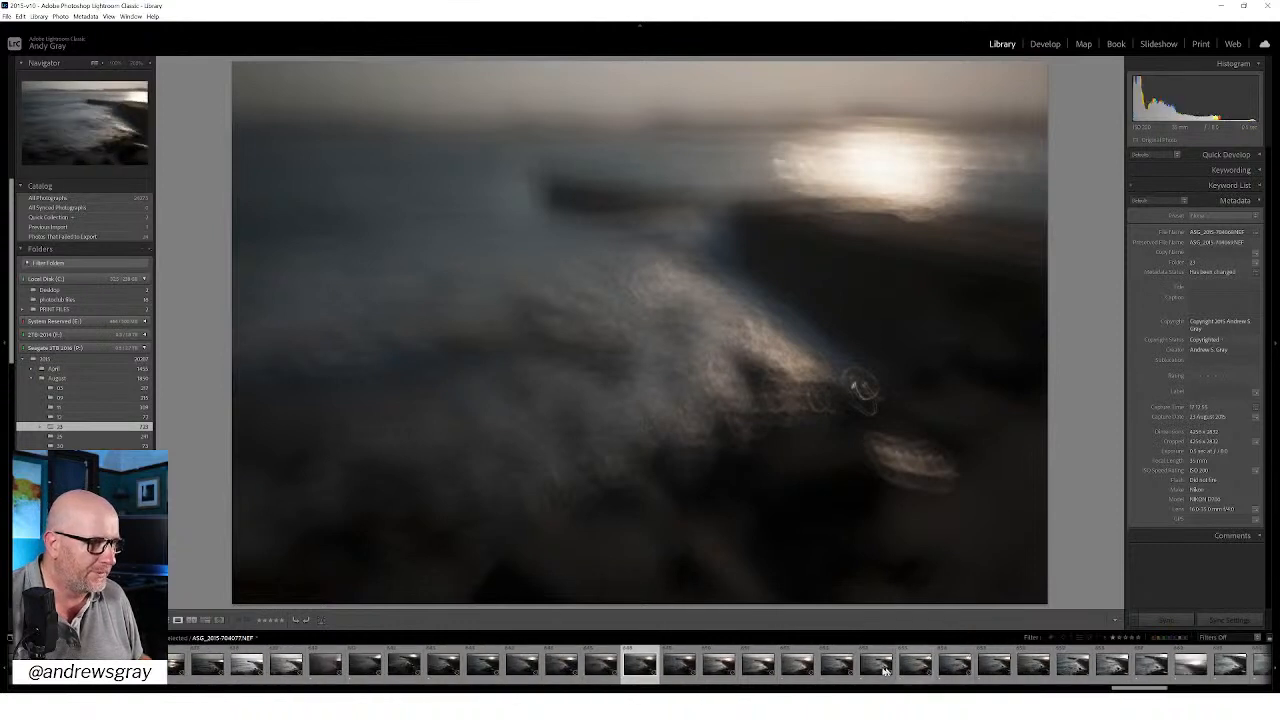
key("Right")
key("Right")
key("Right")
key("Right")
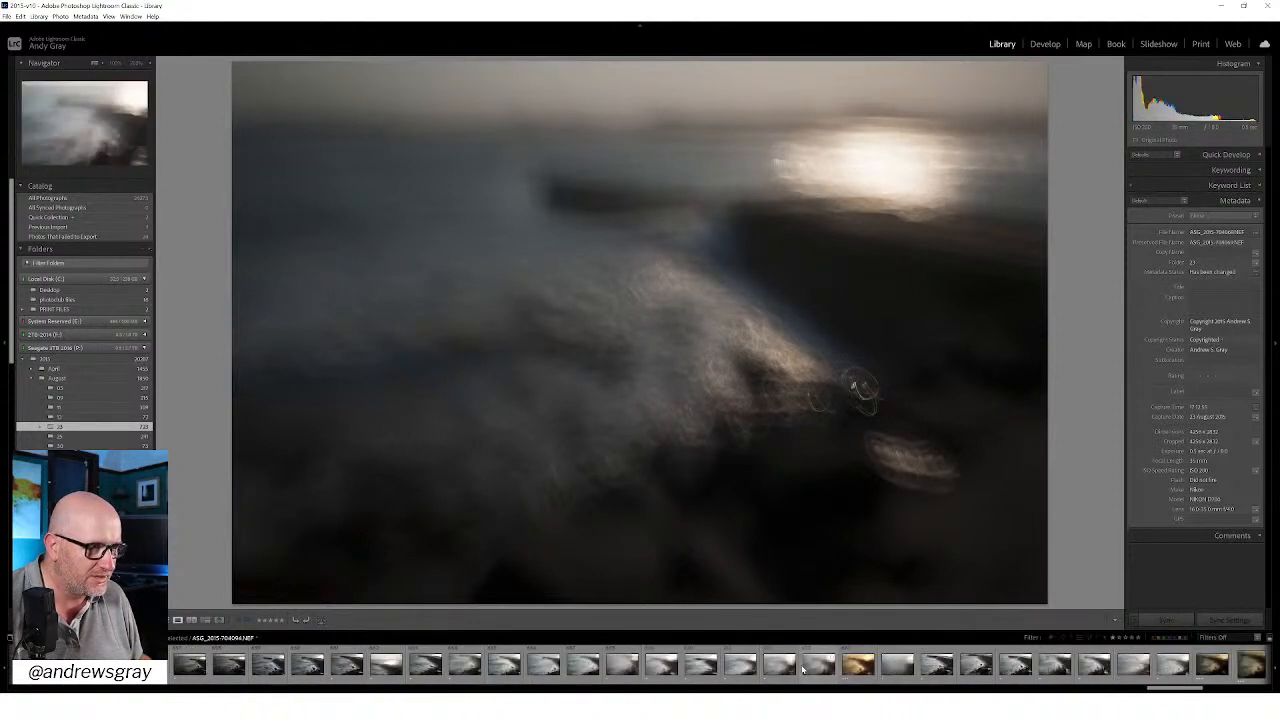
Step: View the square edited breakwater image, and open Copy 2 of ASG_2015-704120.NEF
left_click(1240, 670)
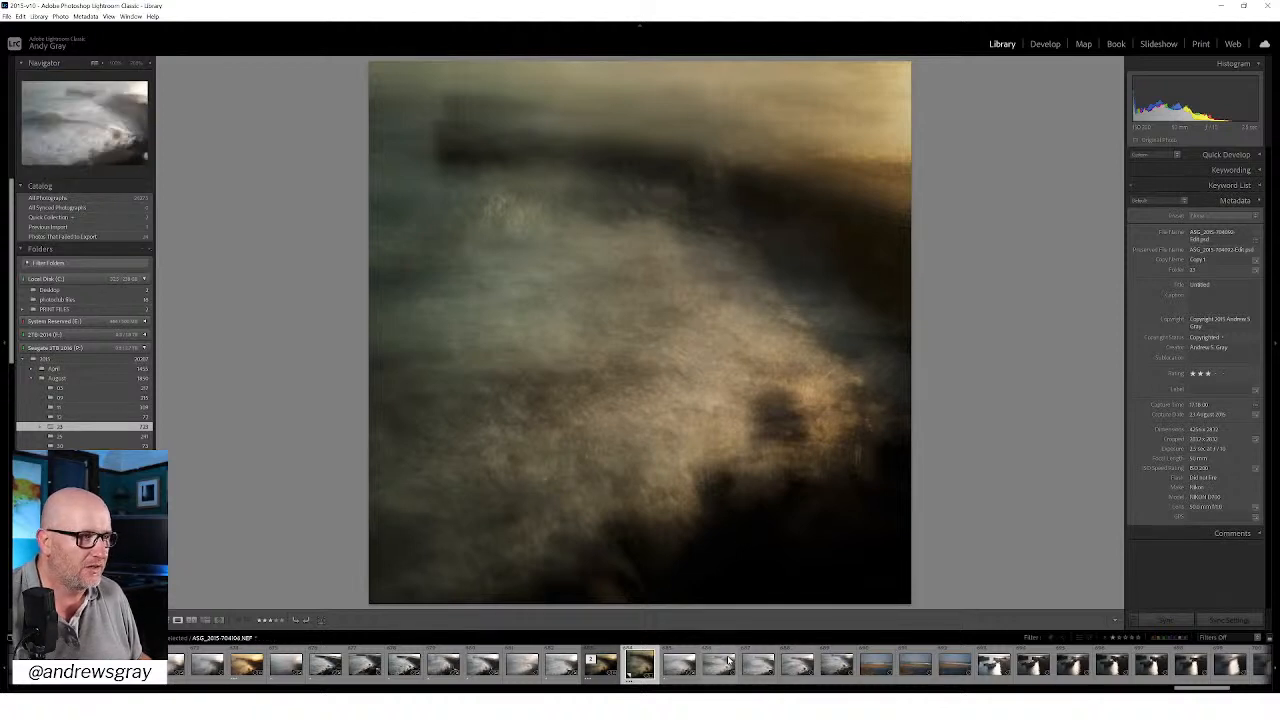
scroll(918, 665, "down", 5)
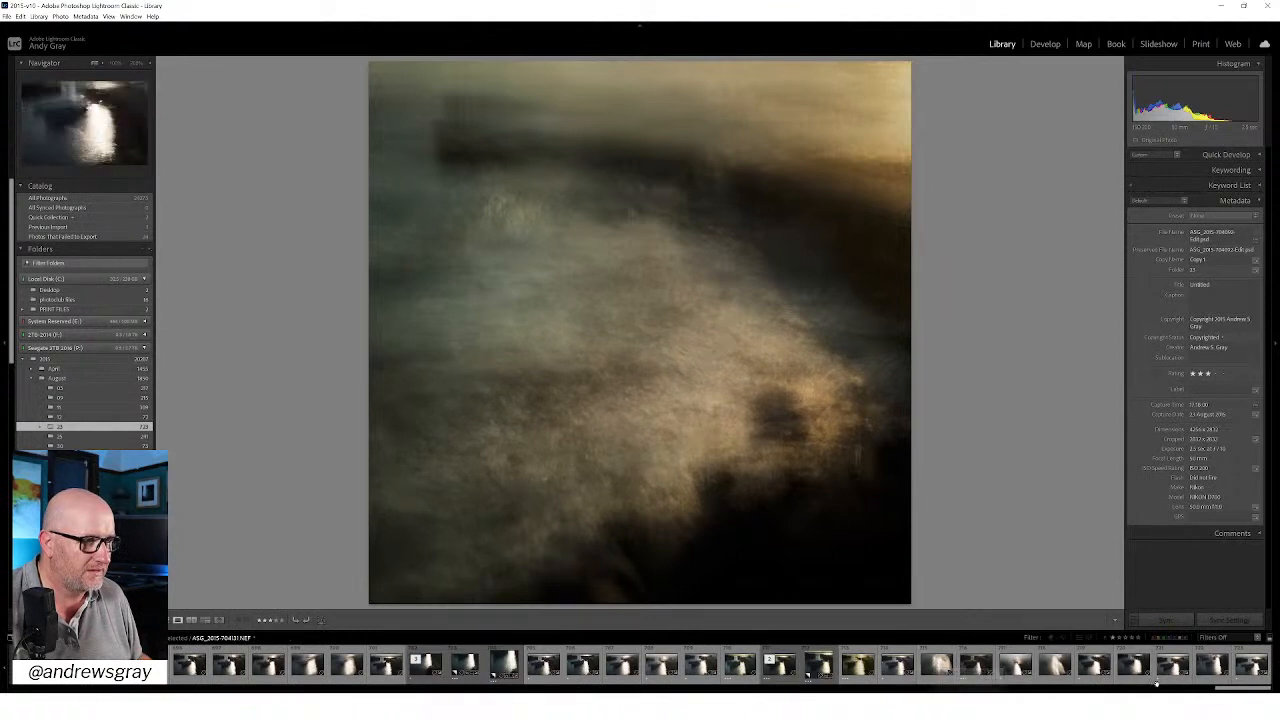
left_click(492, 669)
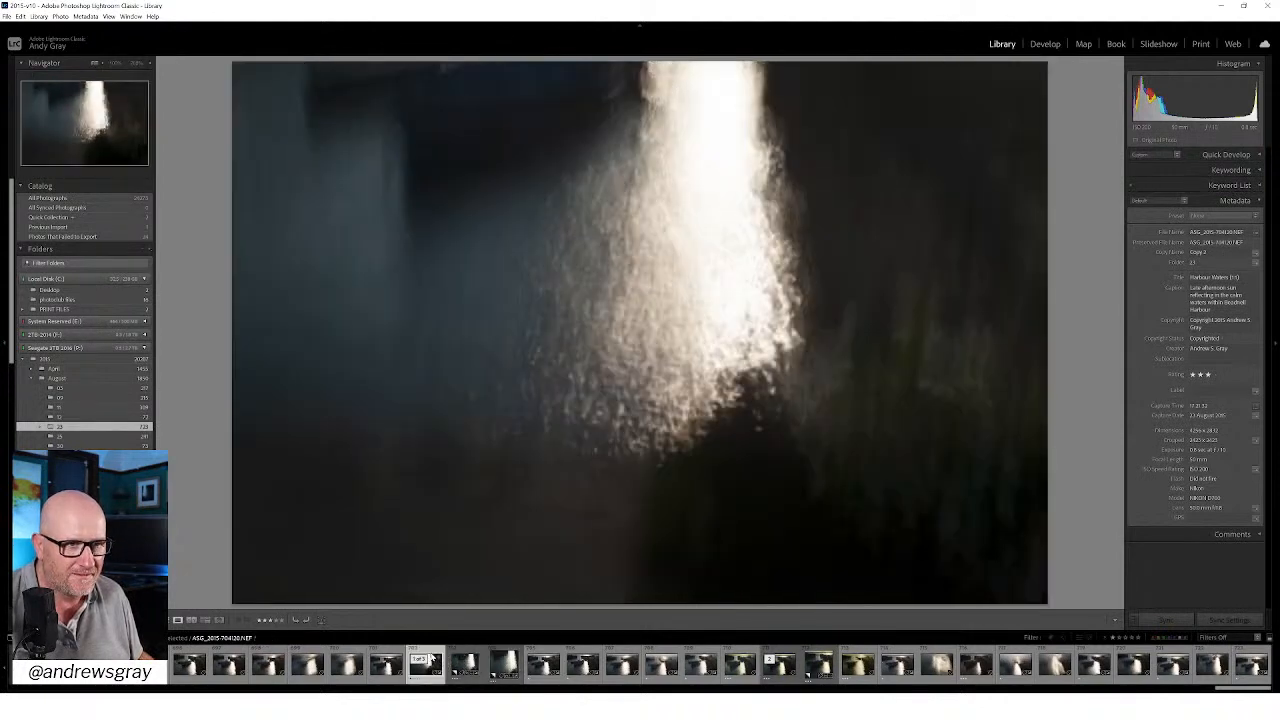
Step: Compare the original ASG_2015-704120.NEF with its square-cropped copy and the neighbouring blurred frames of the moored boat
left_click(430, 660)
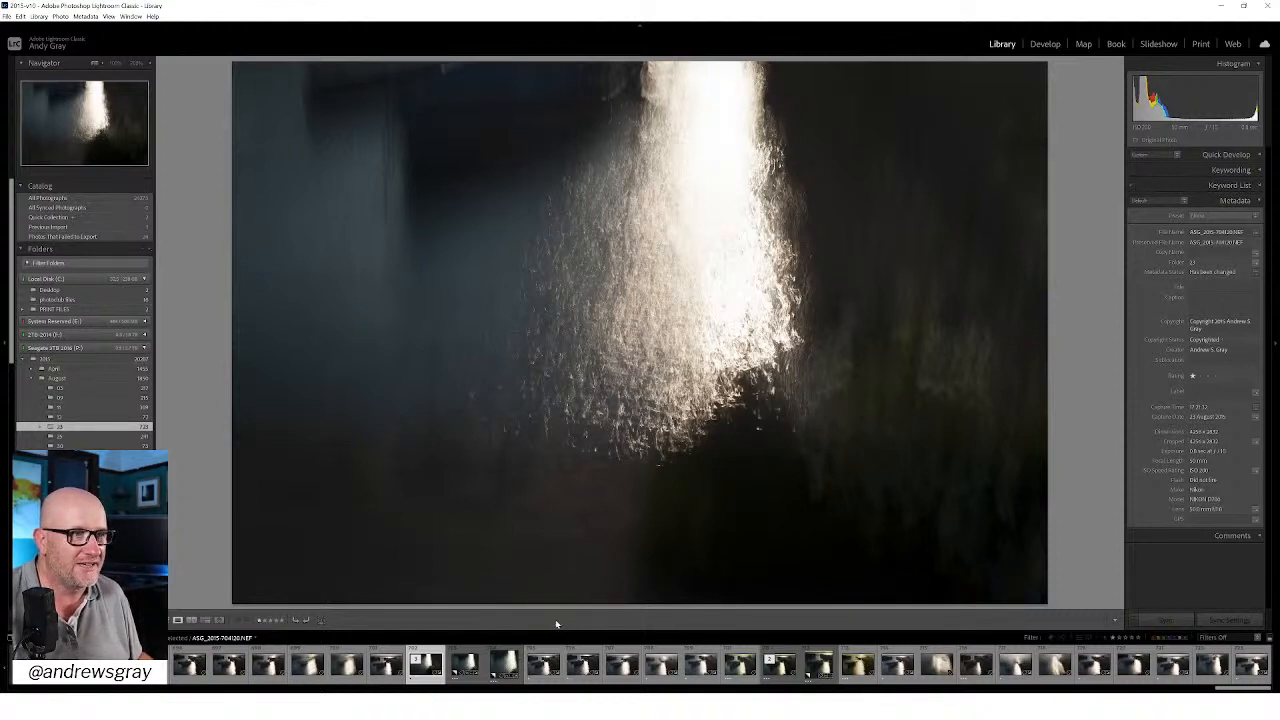
left_click(502, 663)
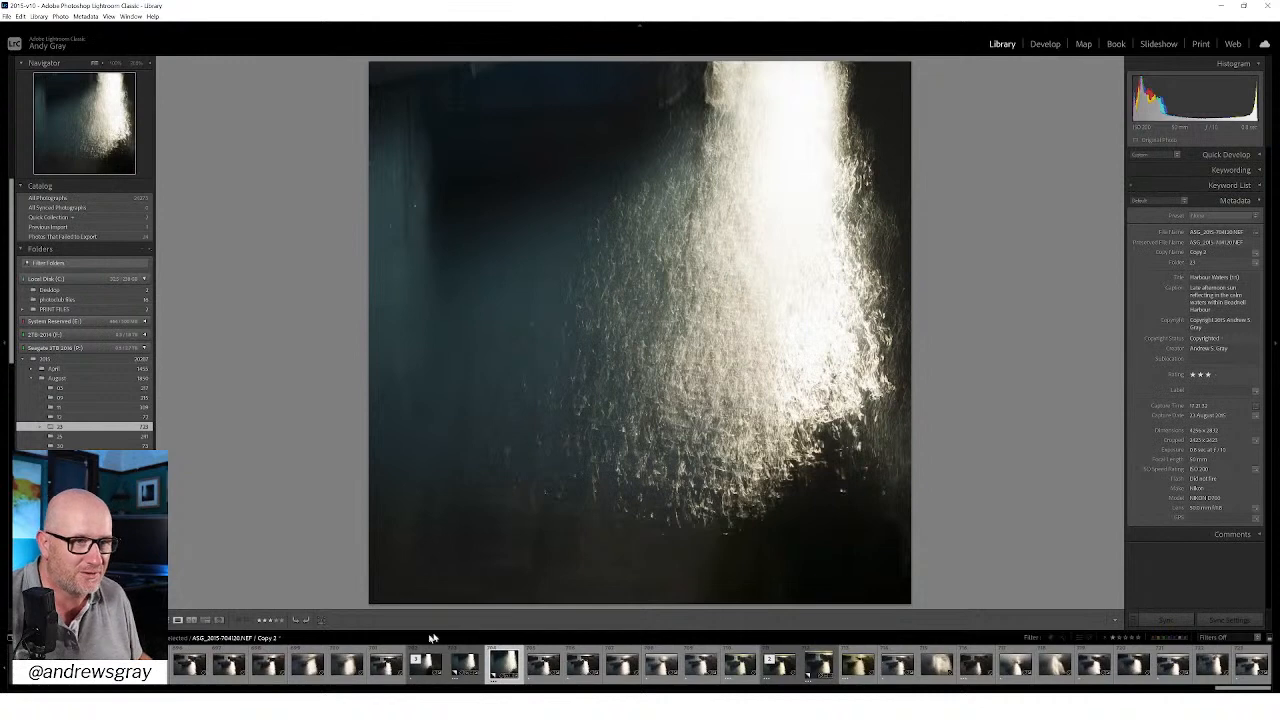
left_click(388, 668)
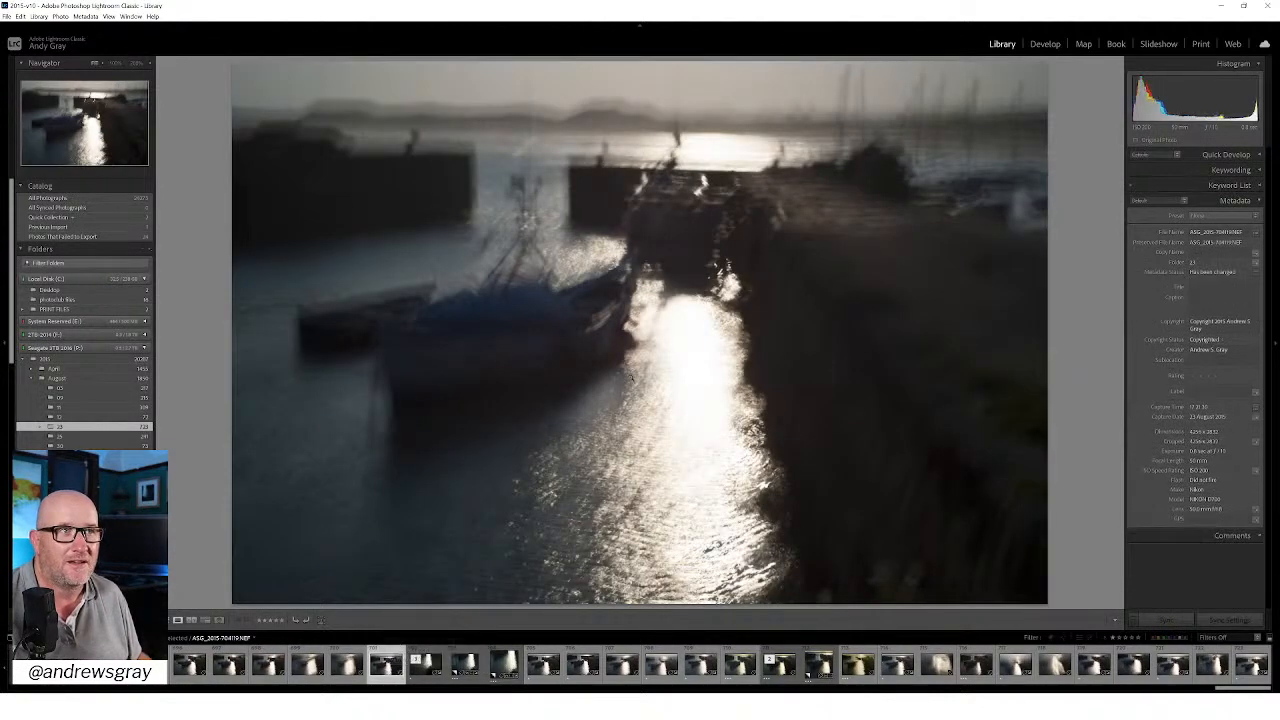
left_click(548, 668)
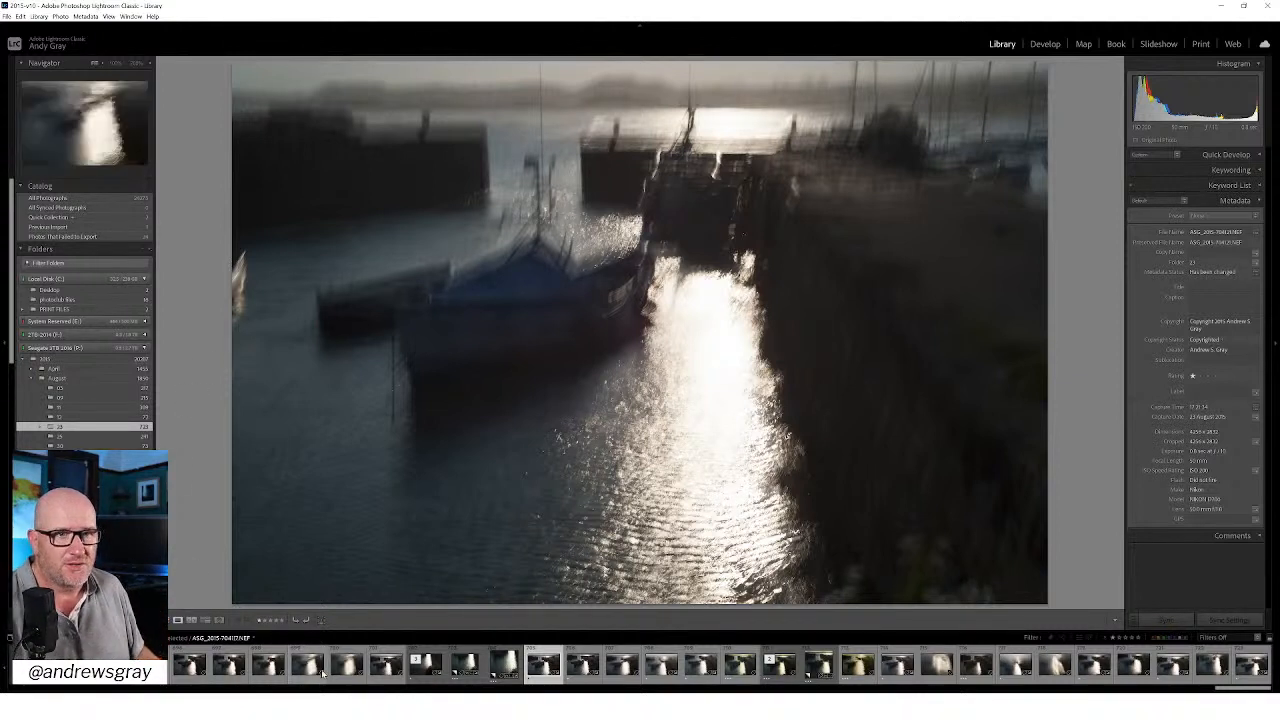
Step: Go back to the blurred harbour frame ASG_2015-704031.NEF and rate it two stars
scroll(363, 670, "up", 5)
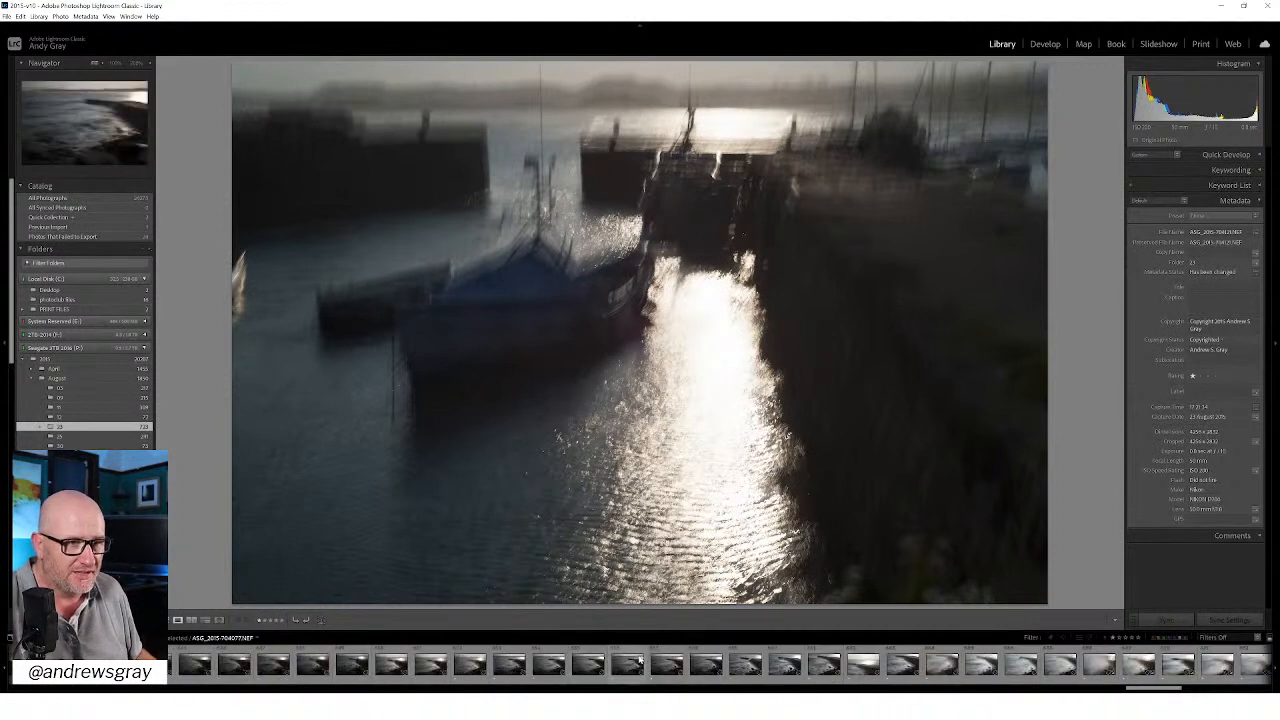
scroll(400, 670, "up", 3)
scroll(495, 672, "up", 3)
scroll(504, 673, "up", 3)
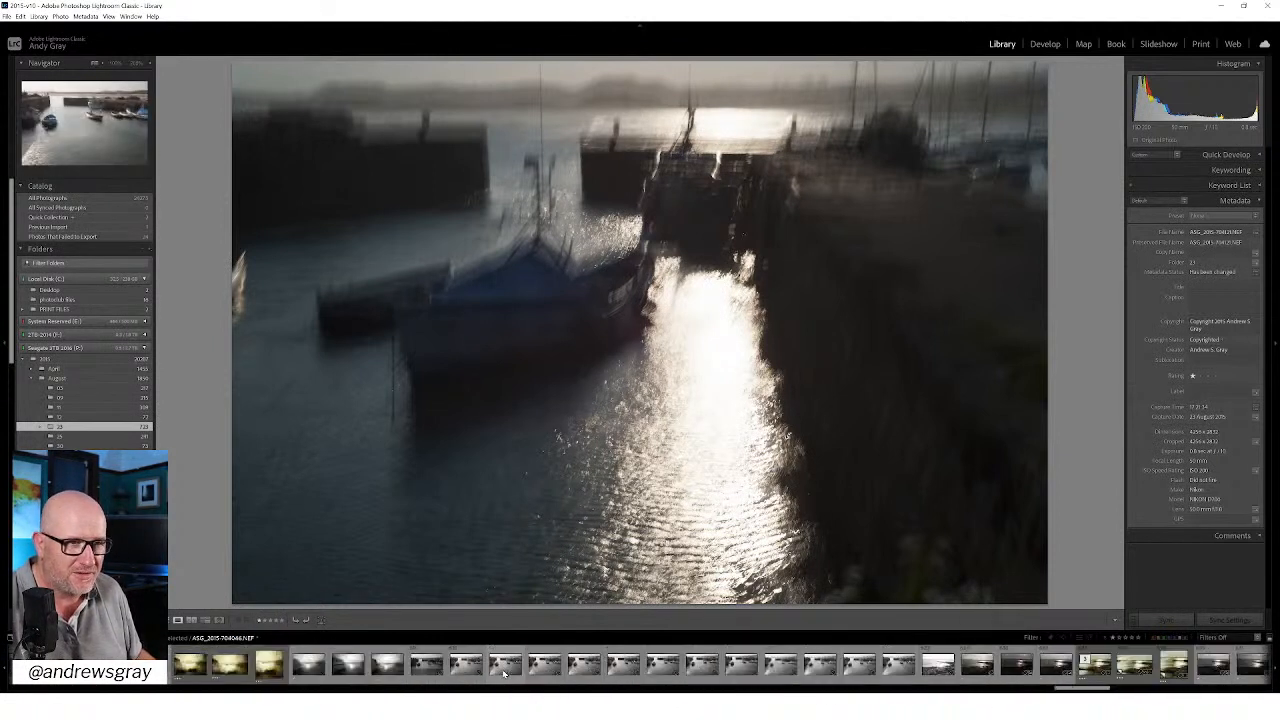
scroll(512, 676, "up", 3)
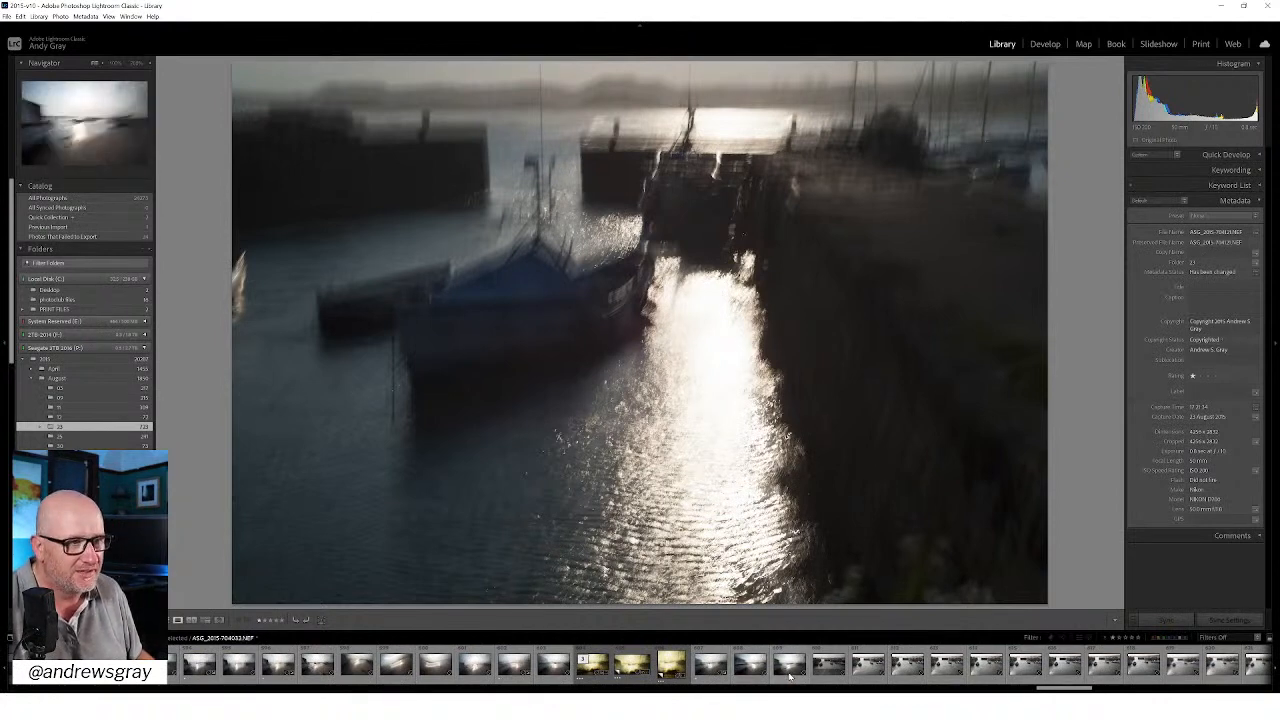
left_click(755, 670)
key("Left")
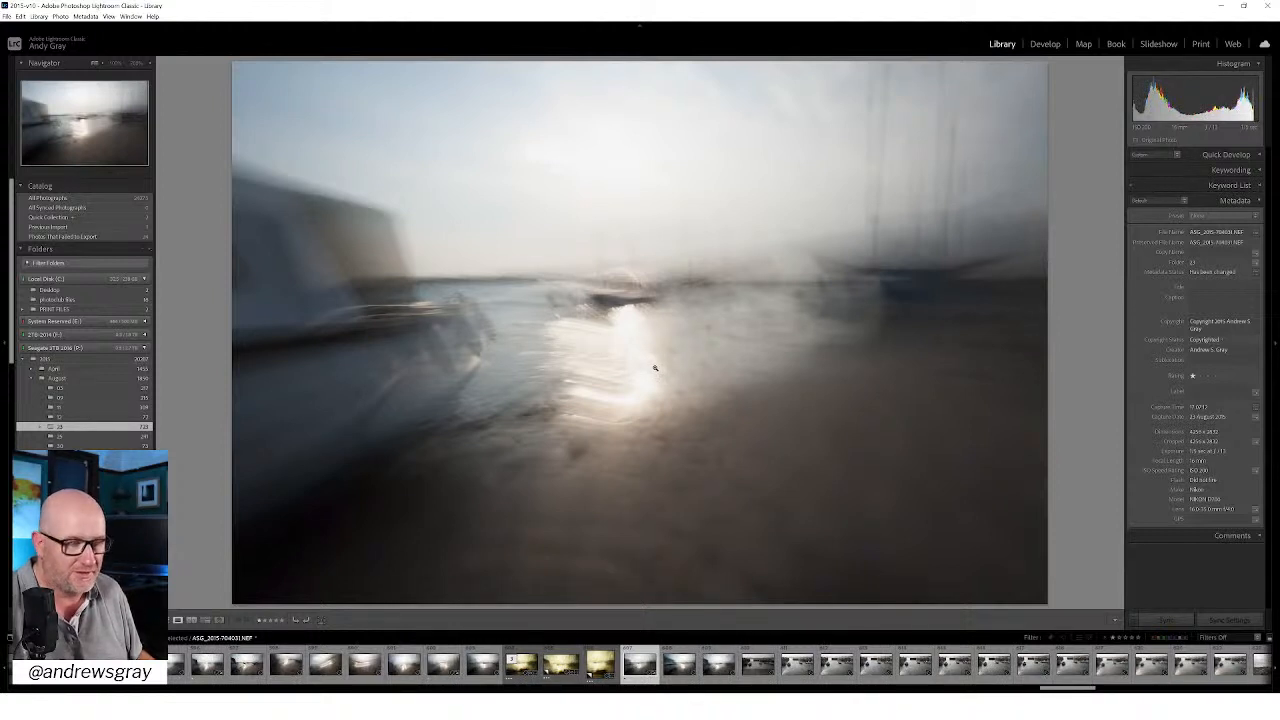
key("2")
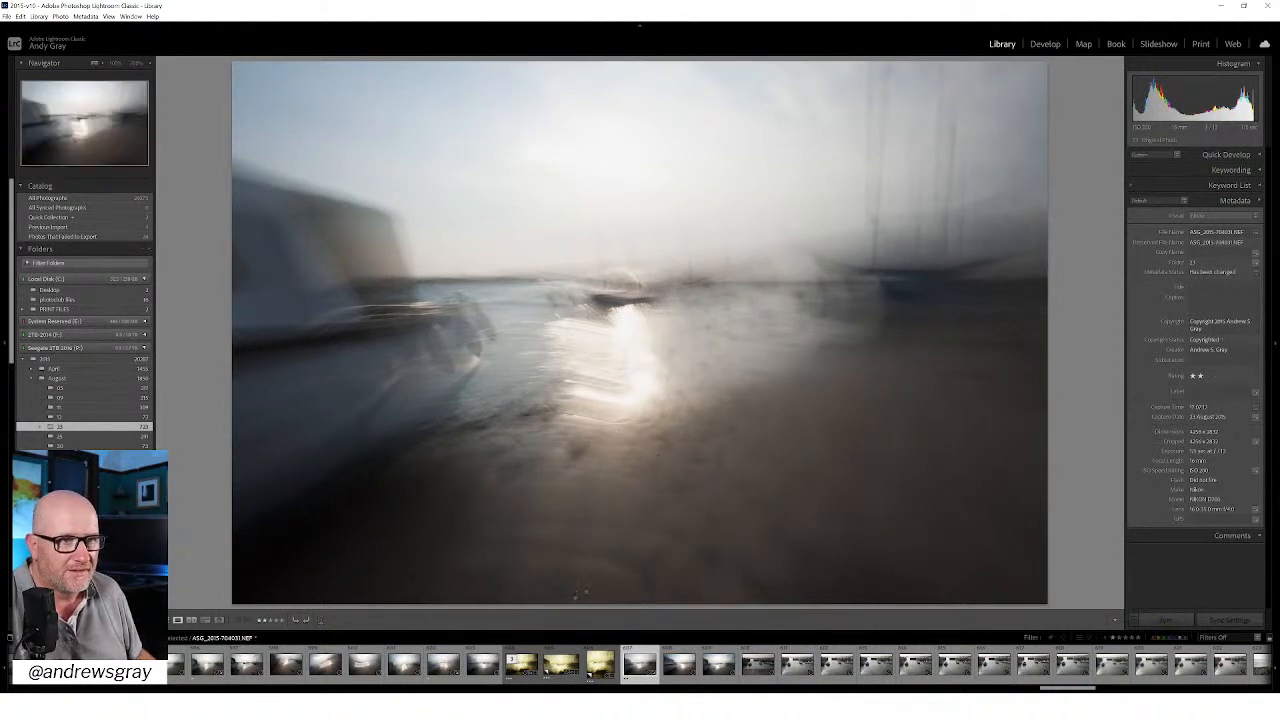
Step: View the yellow-toned edits made from the harbour frame and the raw exposure preceding them
key("Left")
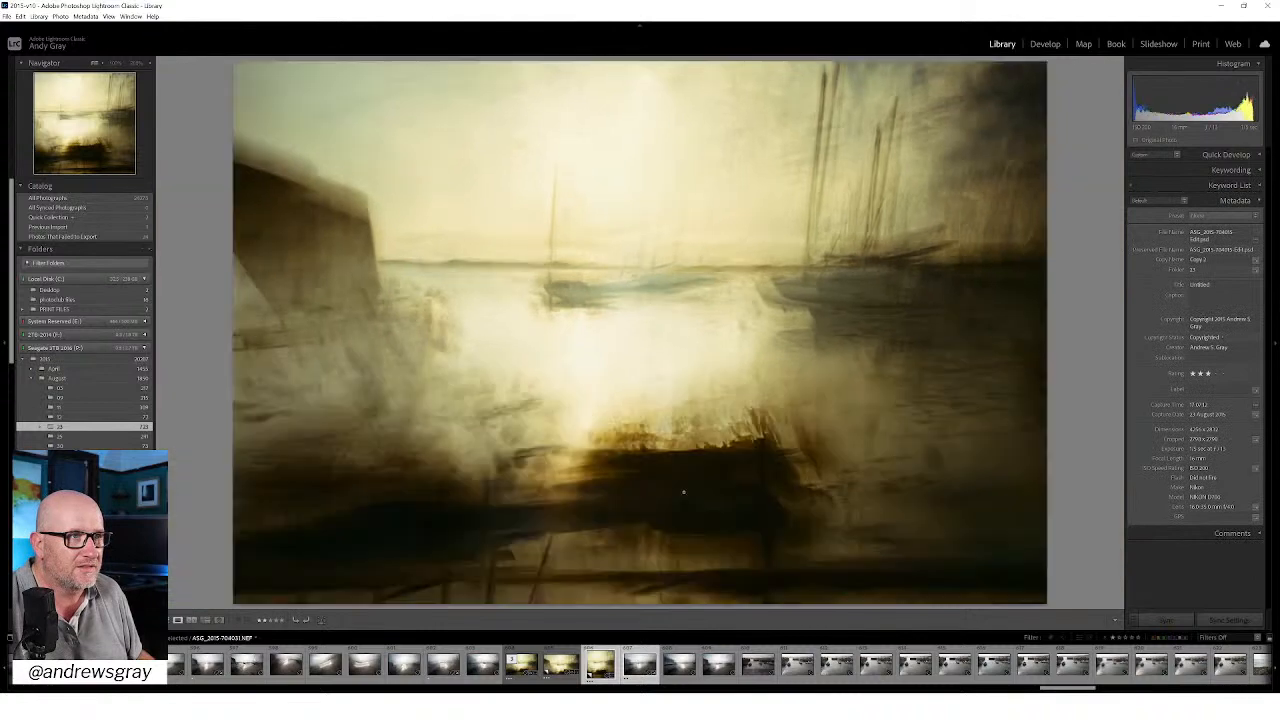
key("Left")
Step: Browse back through the earlier blurred harbour exposures with swirling light trails to ASG_2015-704023.NEF
key("Left")
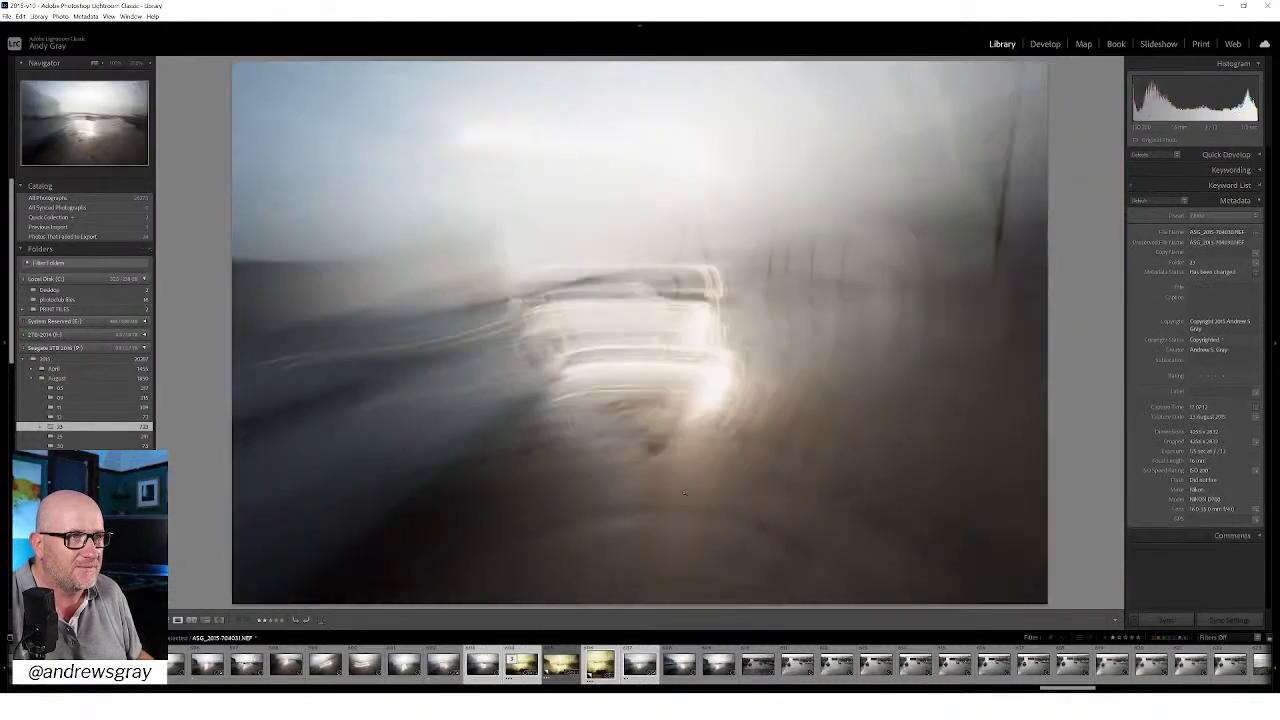
key("Left")
key("Left")
key("Left")
key("Left")
key("Left")
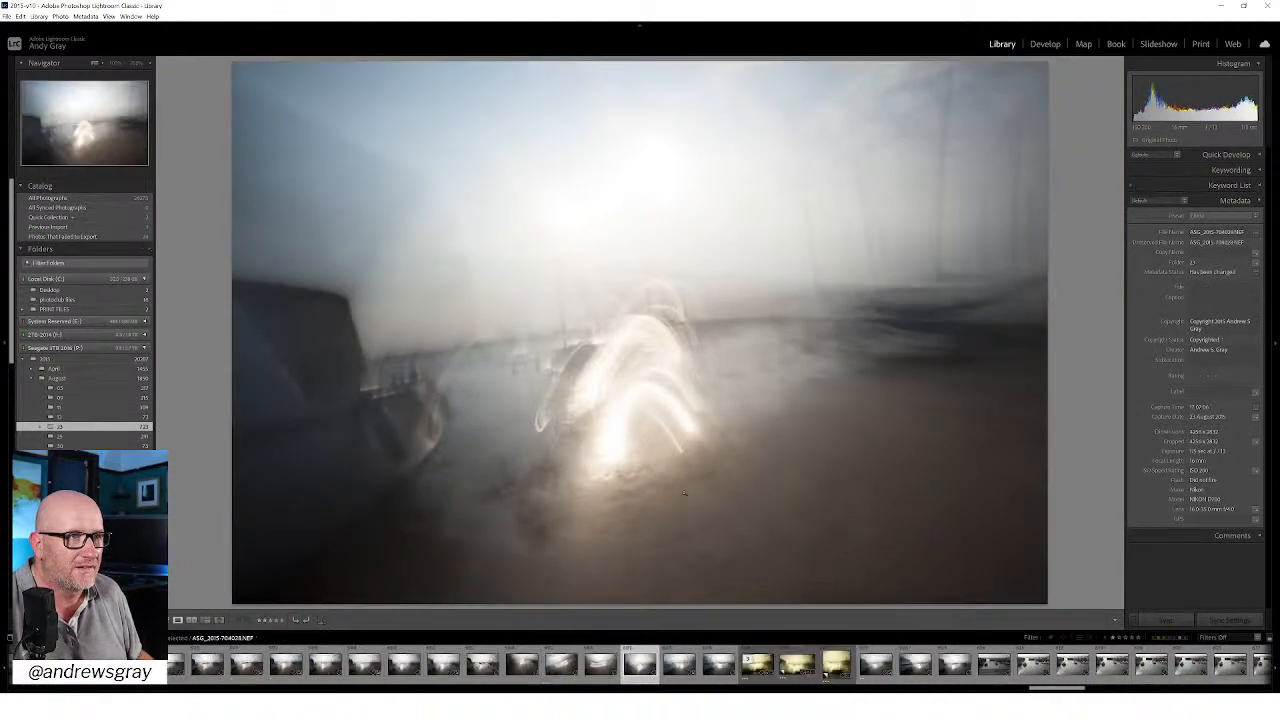
key("Left")
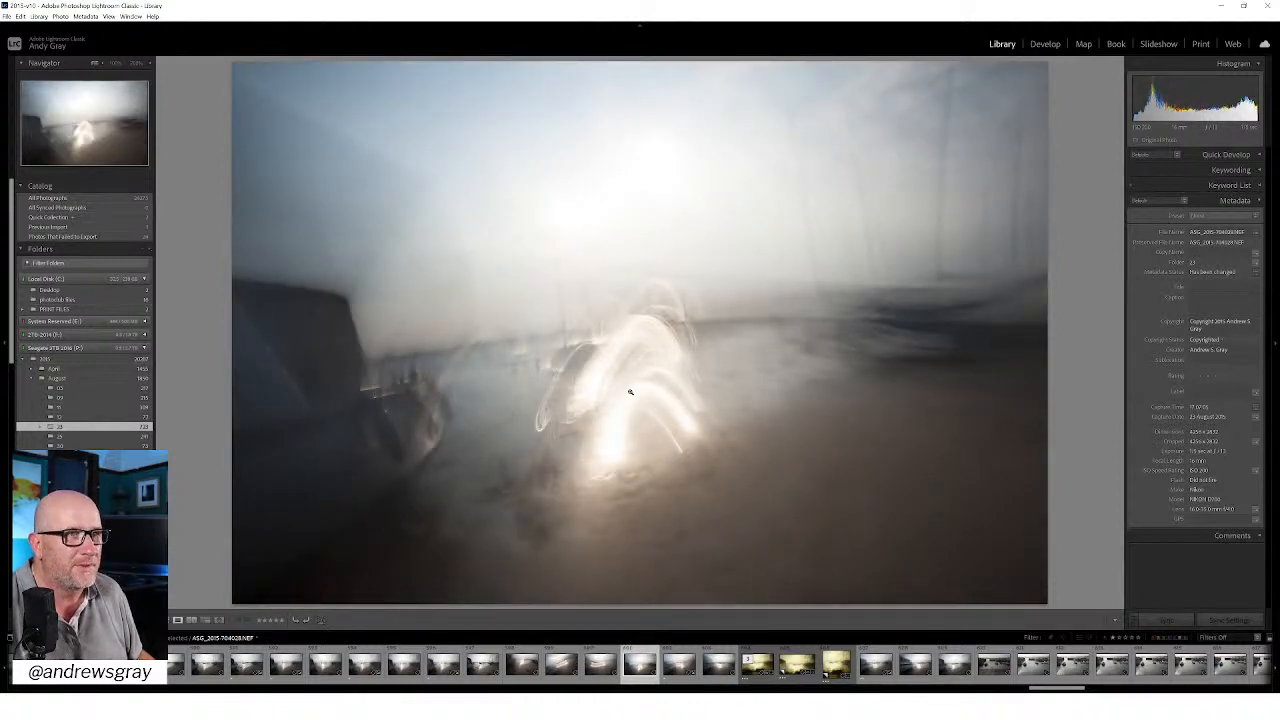
key("Left")
key("Left")
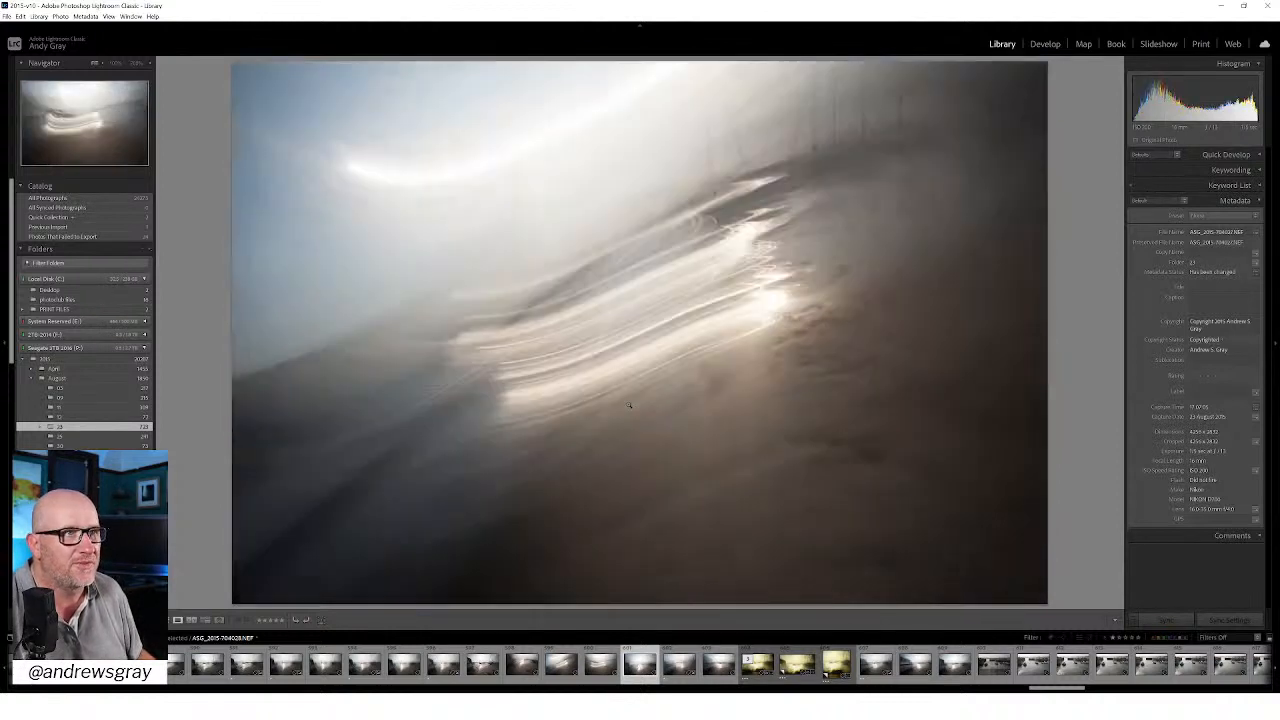
key("Left")
key("Left")
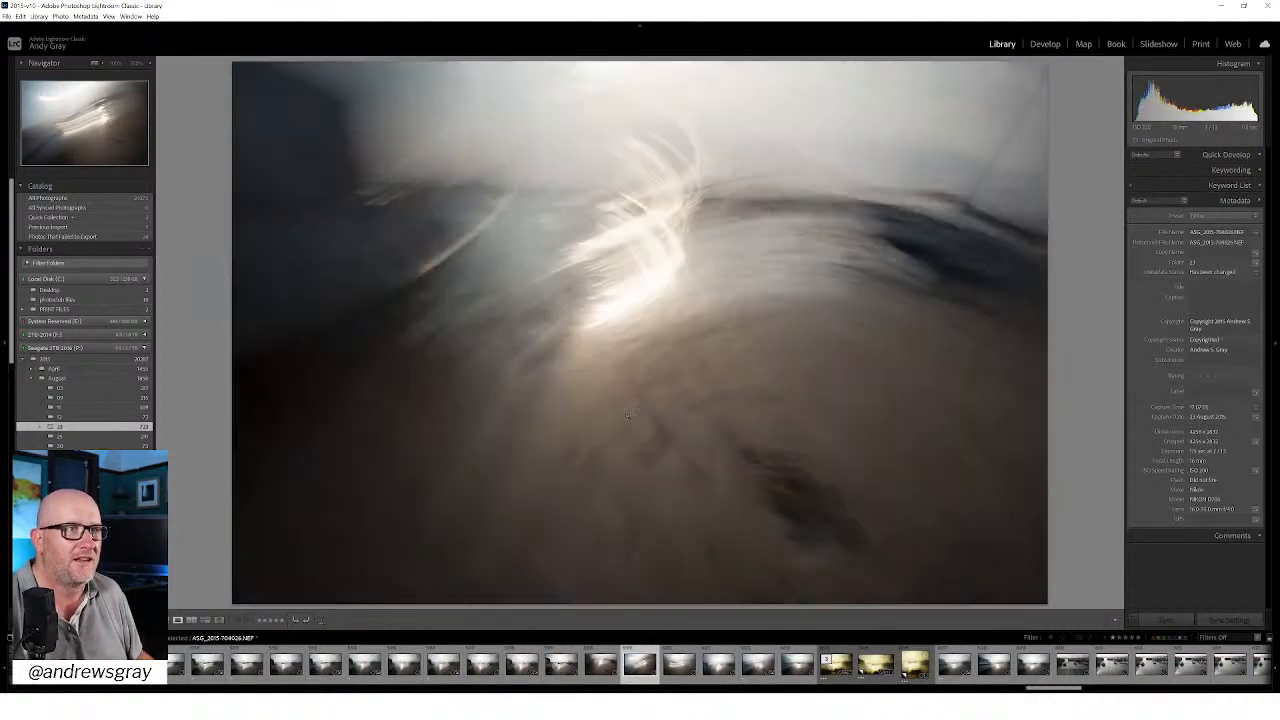
key("Left")
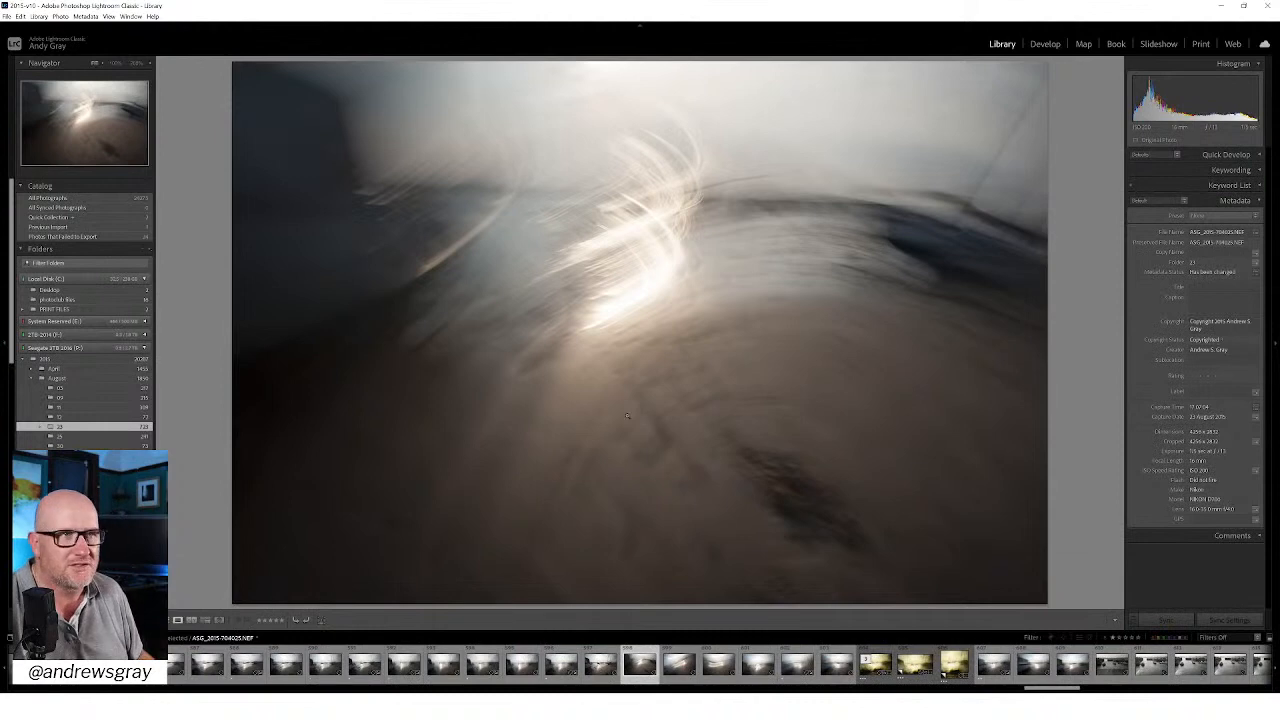
key("Left")
key("Left")
key("Left")
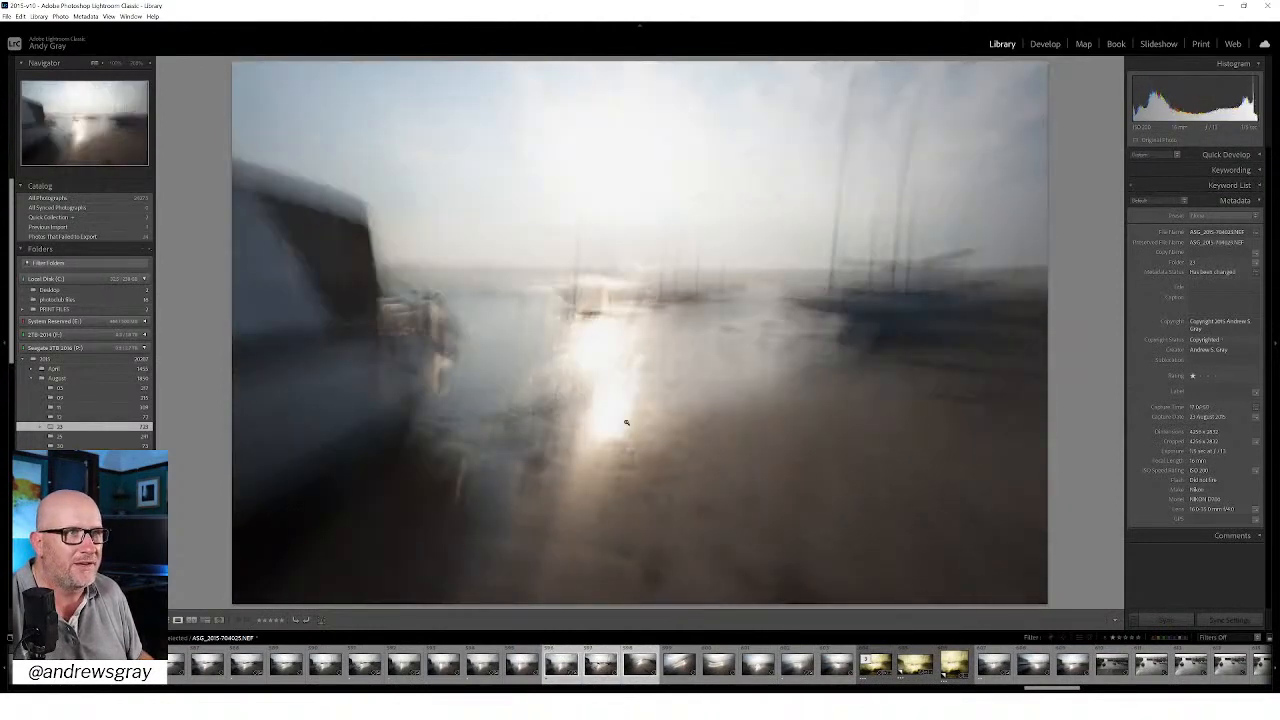
key("Left")
key("Left")
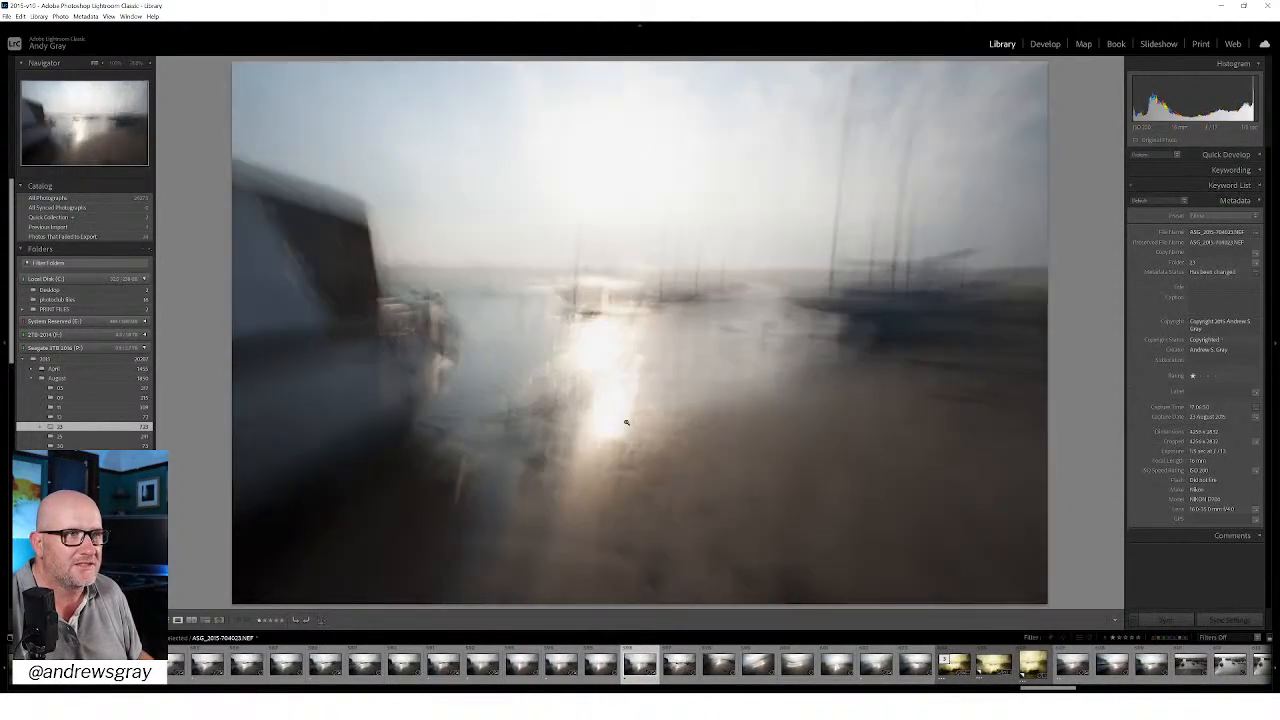
Step: Rate the harbour frames ASG_2015-704022.NEF and ASG_2015-704020.NEF two stars each
key("Left")
key("2")
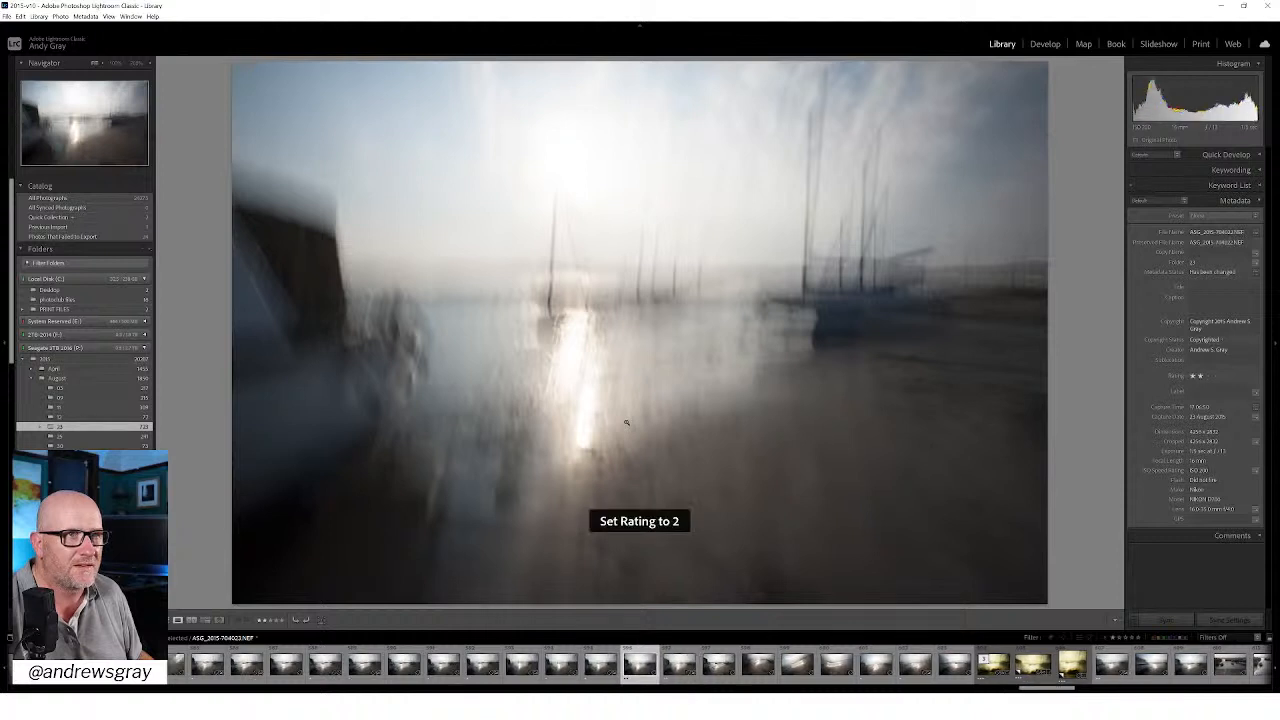
key("Left")
key("Left")
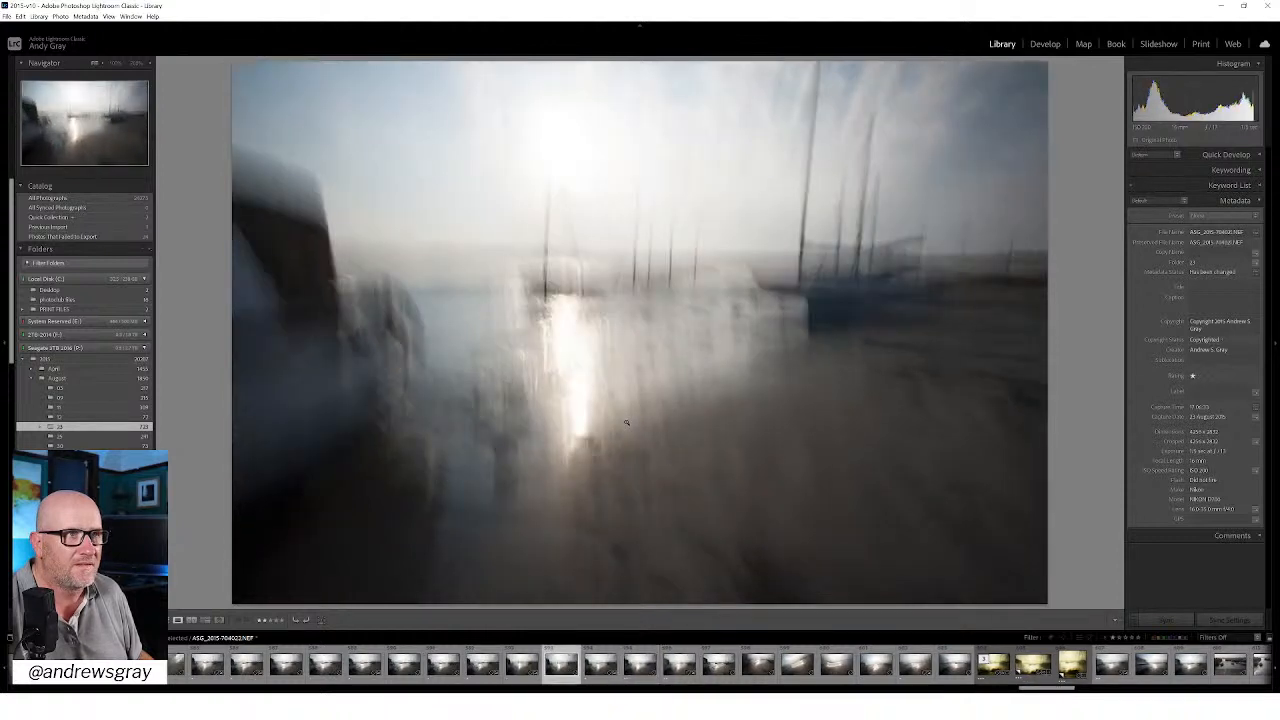
key("2")
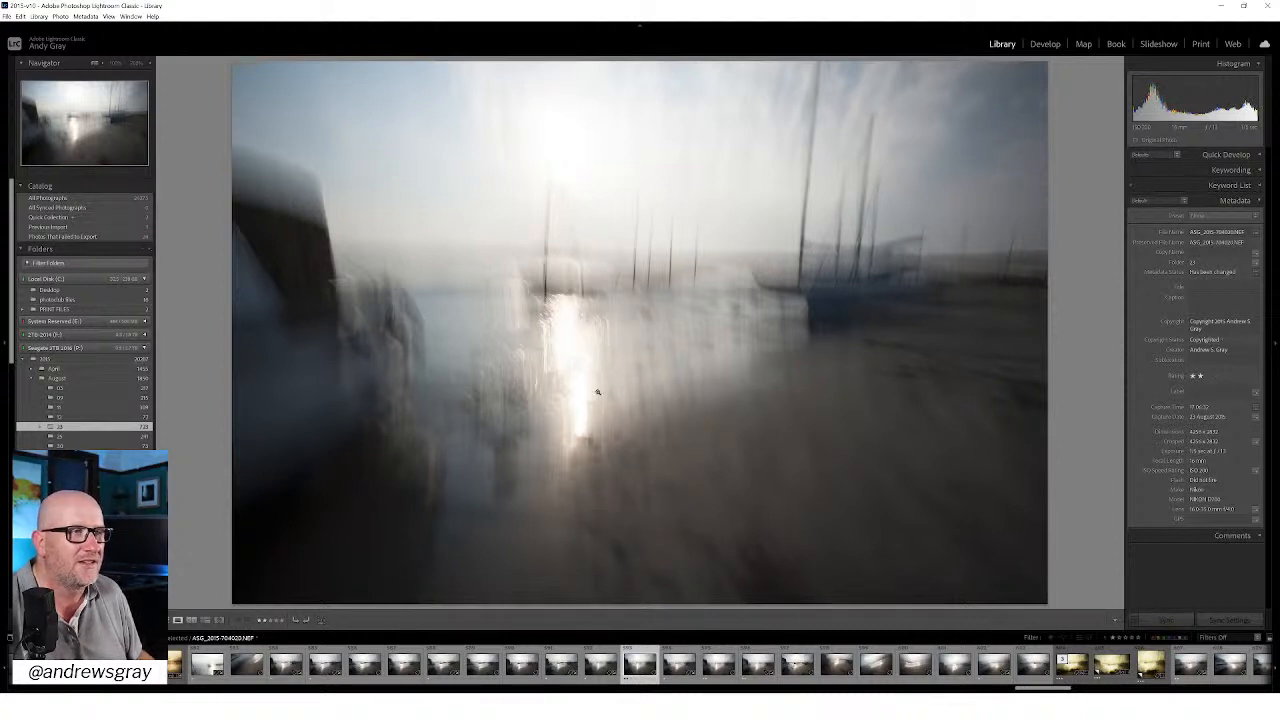
Step: Review the preceding boat exposures and rate ASG_2015-704015.NEF two stars
key("Left")
key("Left")
key("Left")
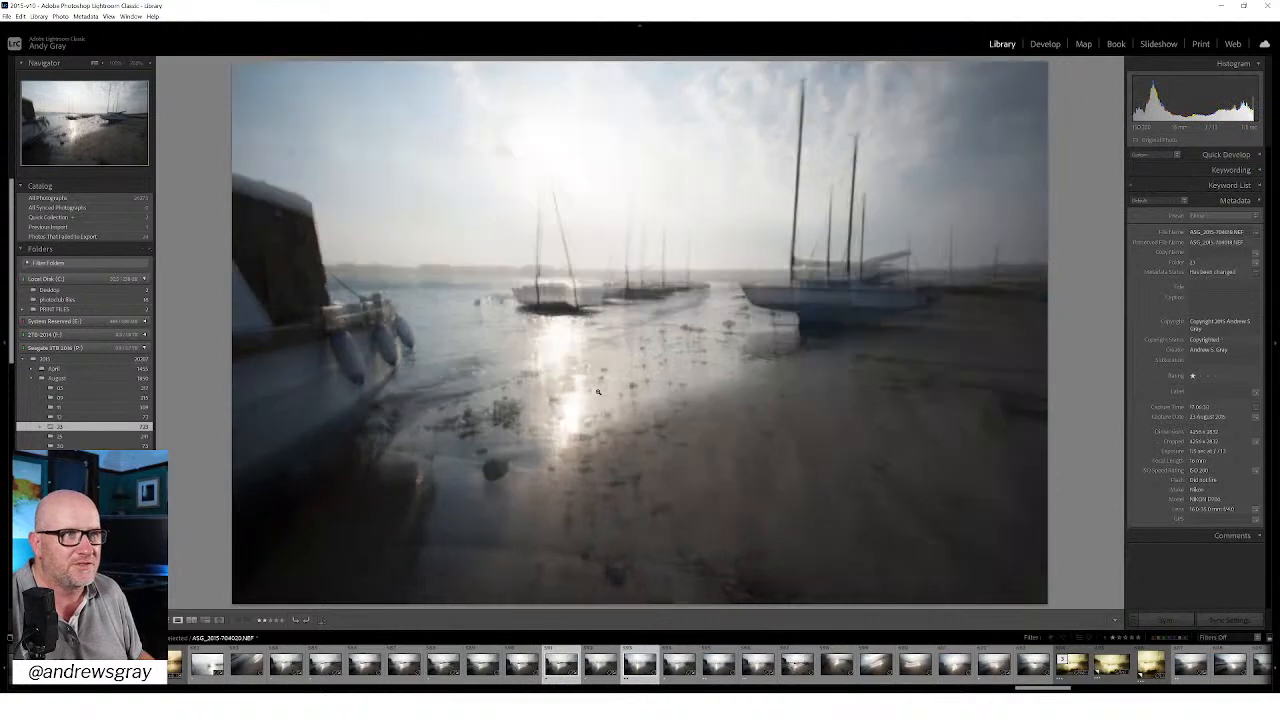
key("Left")
key("Left")
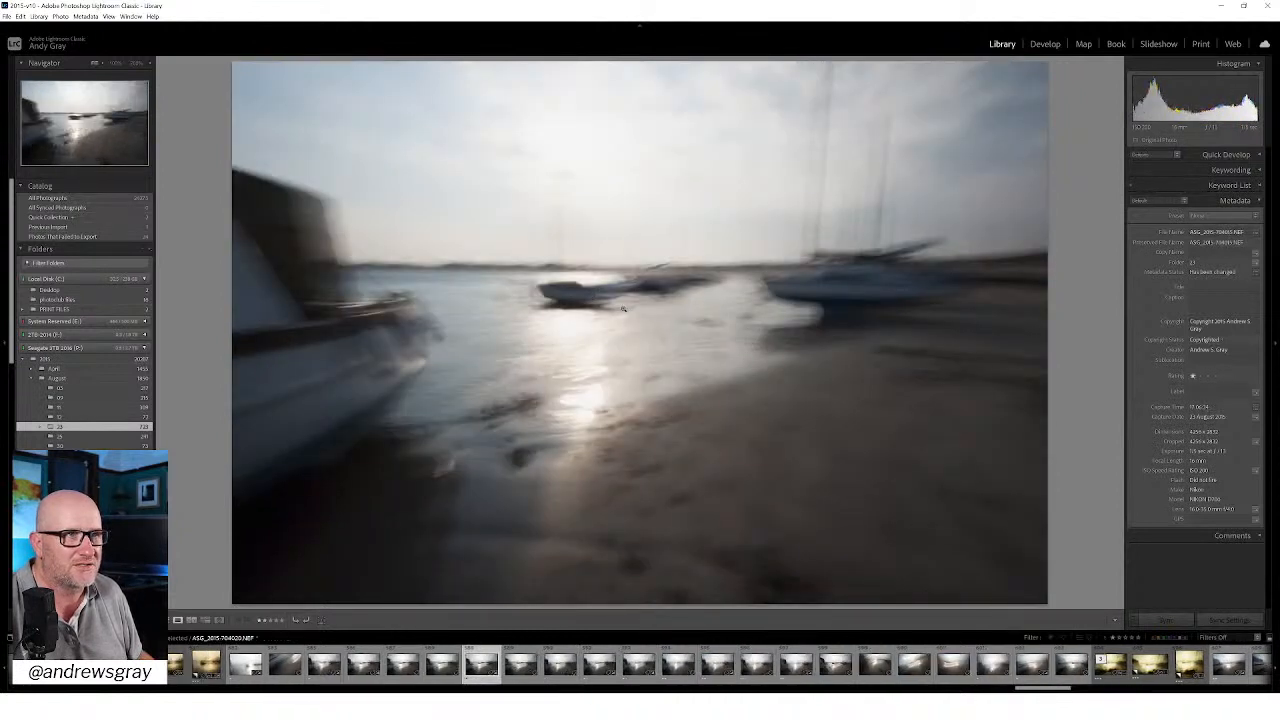
key("2")
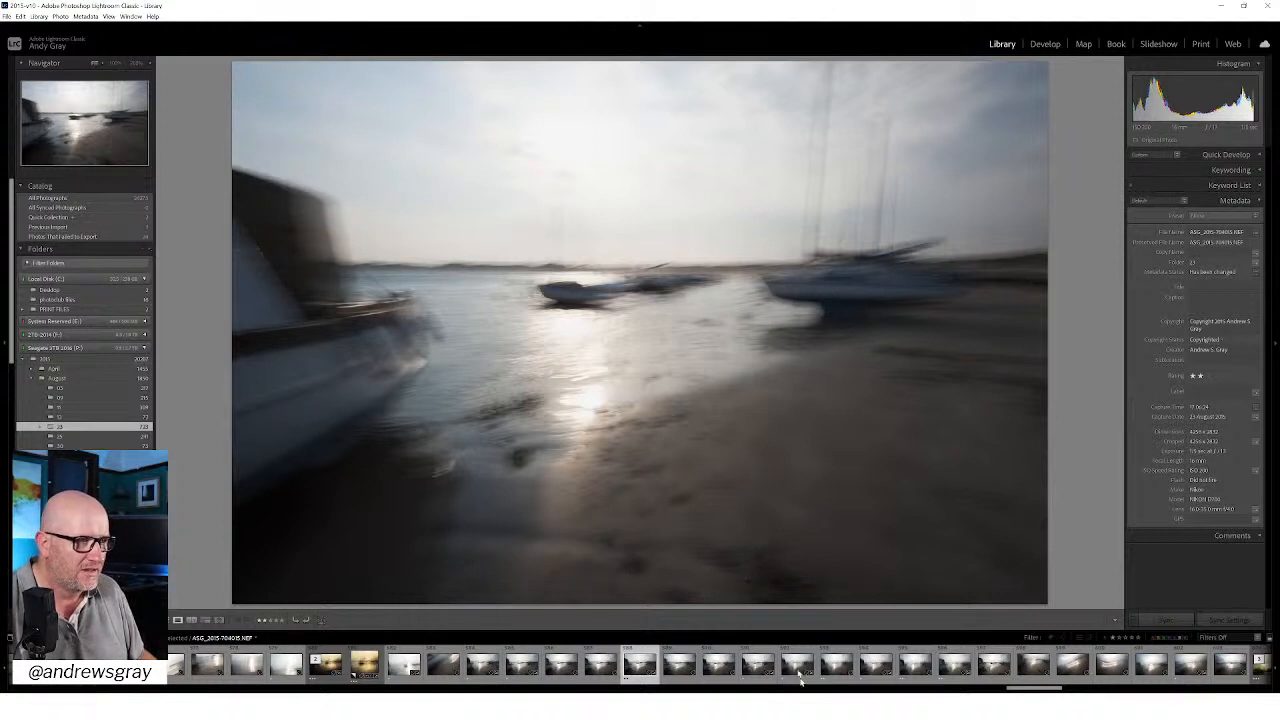
Step: Add the other chosen harbour frames to the selection and open ASG_2015-704015.NEF in the Develop module
left_click(836, 672, "ctrl")
left_click(955, 672, "ctrl")
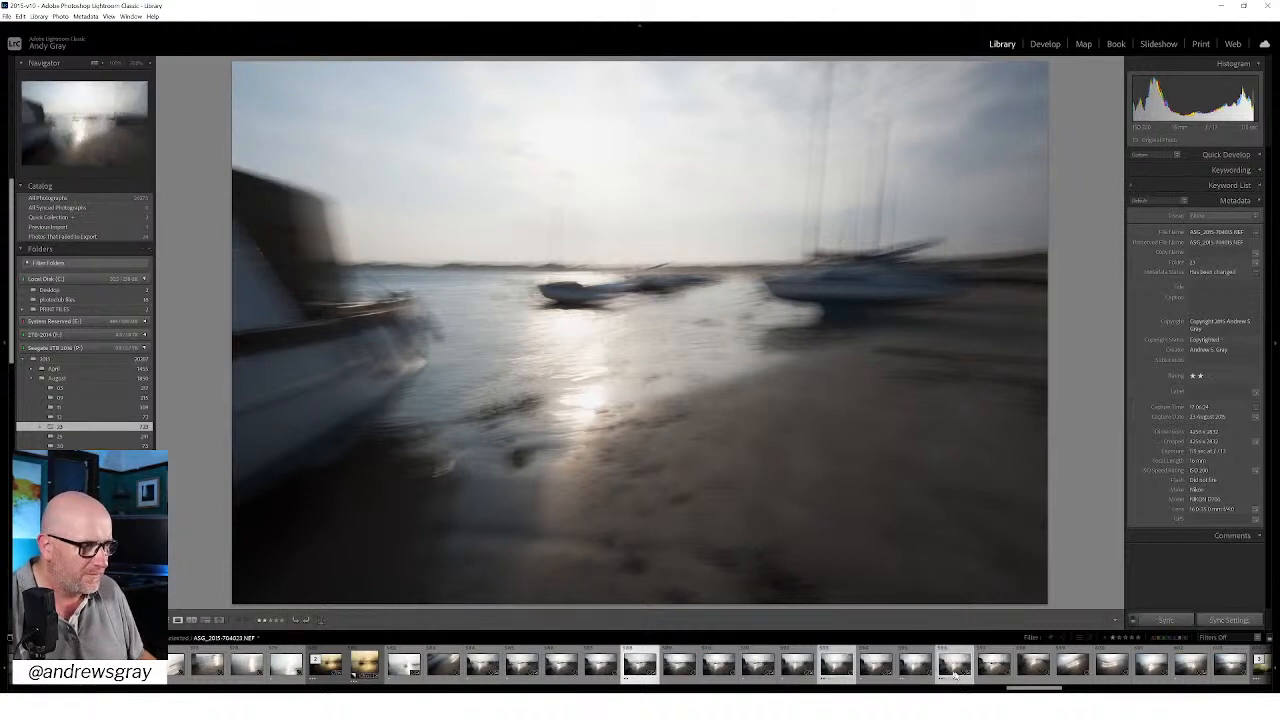
scroll(1100, 670, "down", 3)
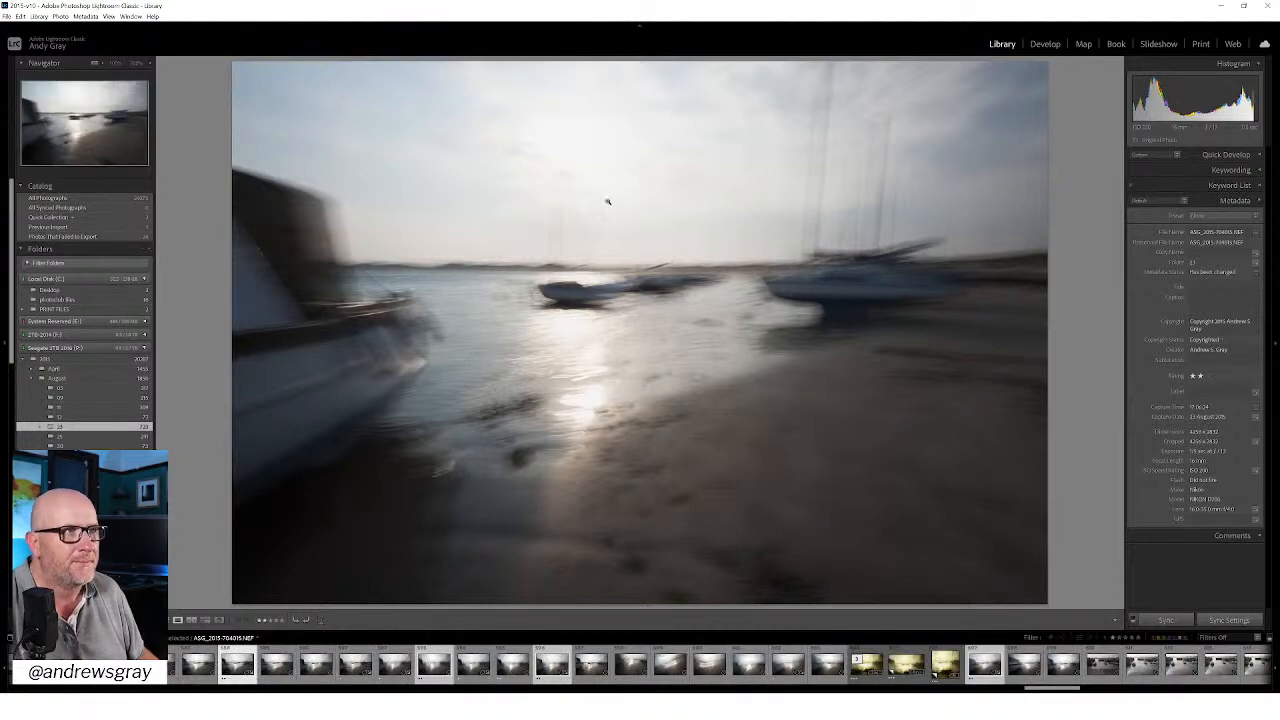
left_click(1044, 45)
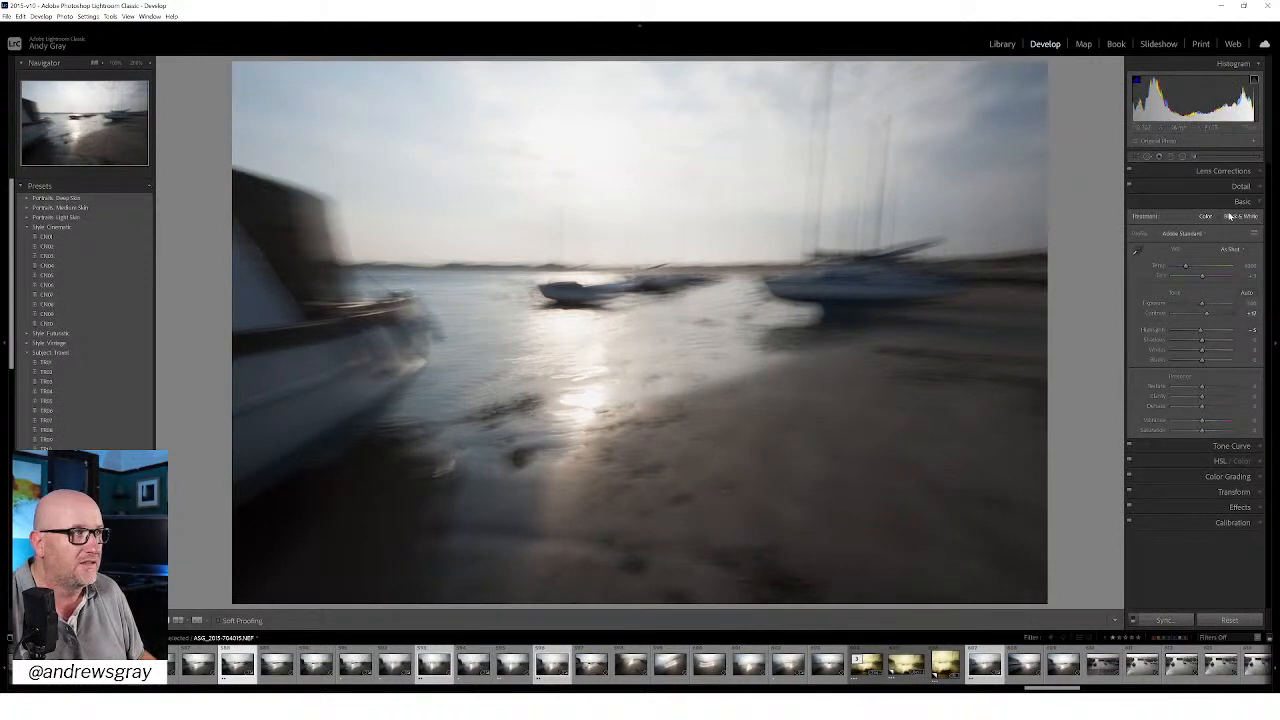
Step: Heal the dust spots in the sky above the nearest boat, using the spot visualization to find them
left_click(1147, 156)
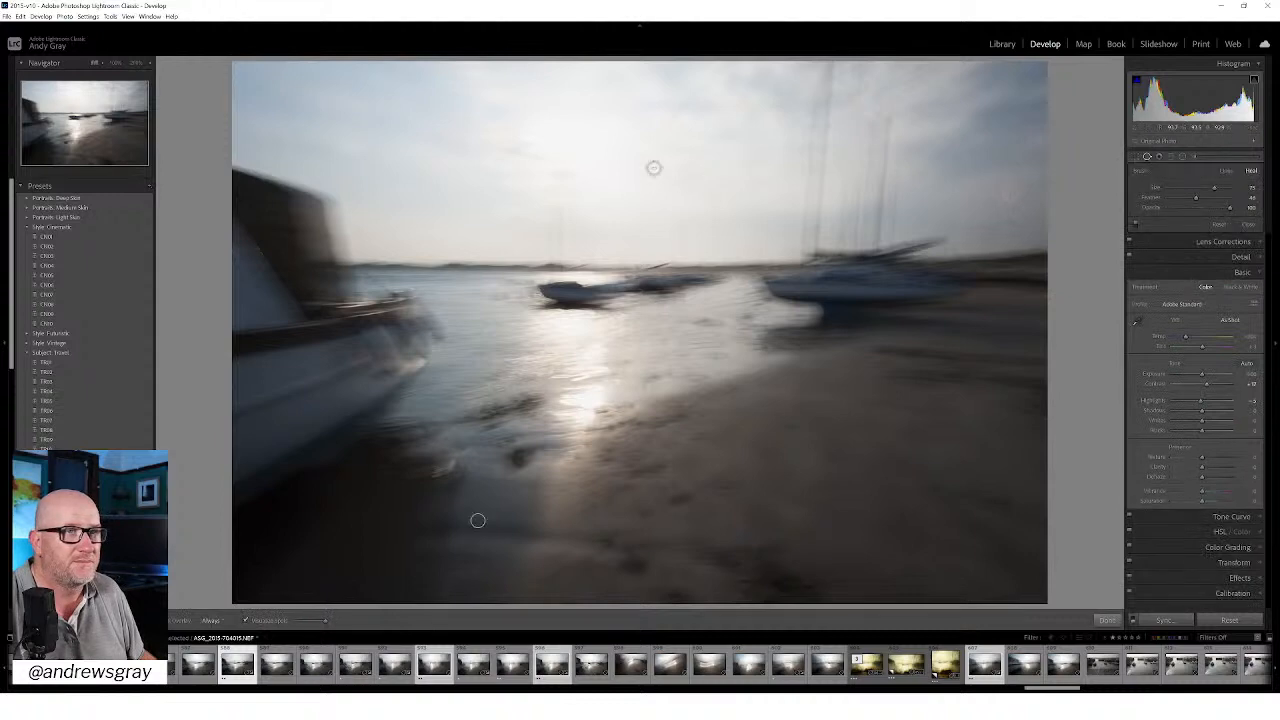
key("a")
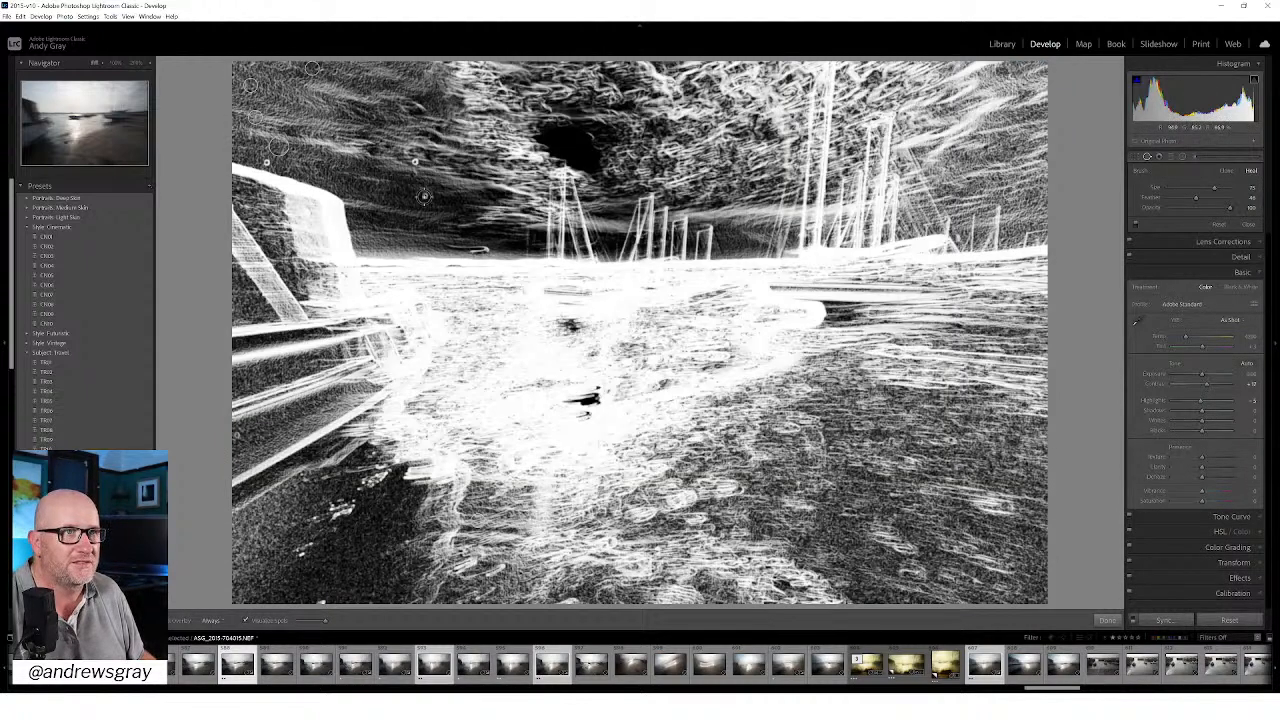
scroll(423, 195, "down", 2)
left_click(416, 163)
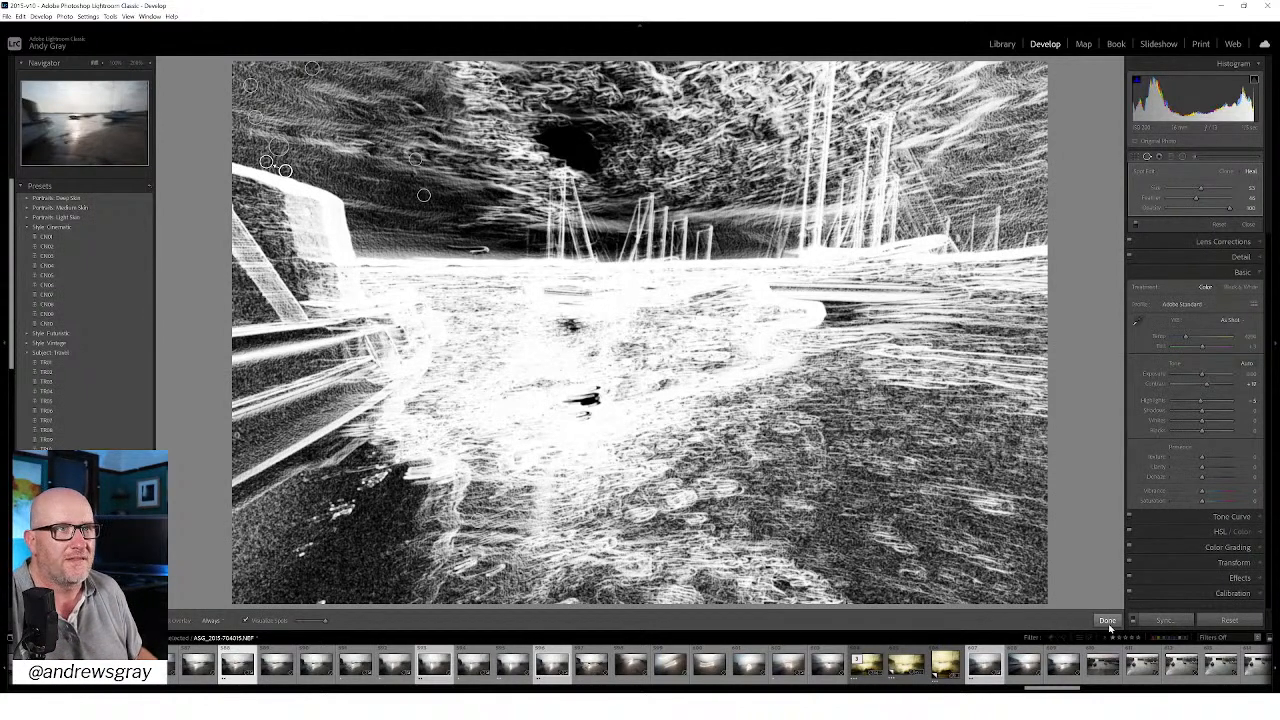
left_click(1107, 621)
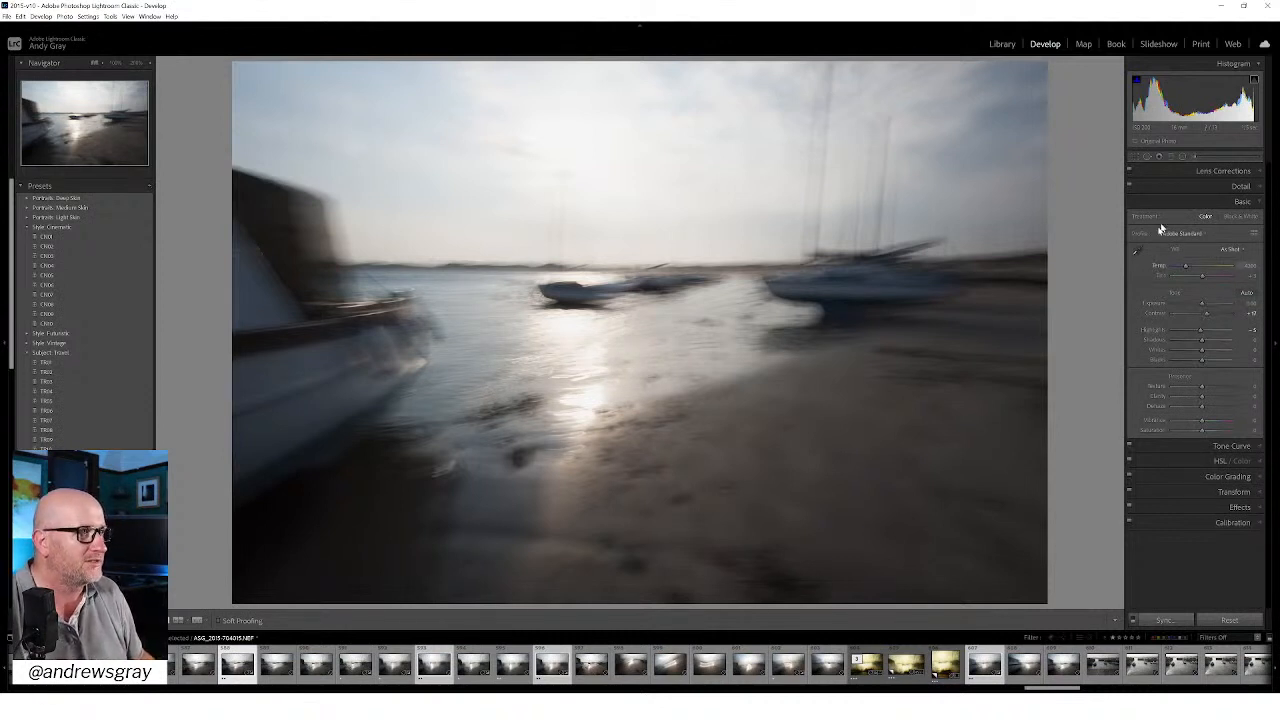
Step: Reset the photo's basic tone adjustments and increase the vignetting correction of the lens profile
double_click(1177, 289)
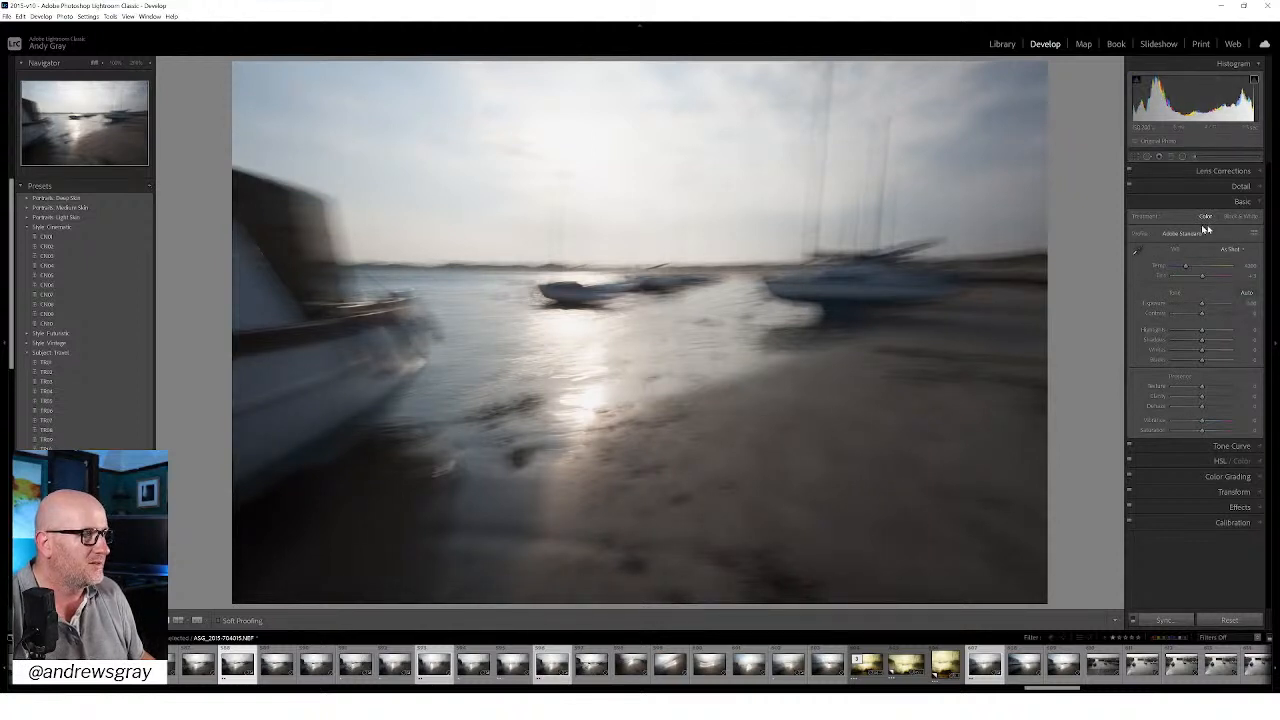
left_click(1227, 172)
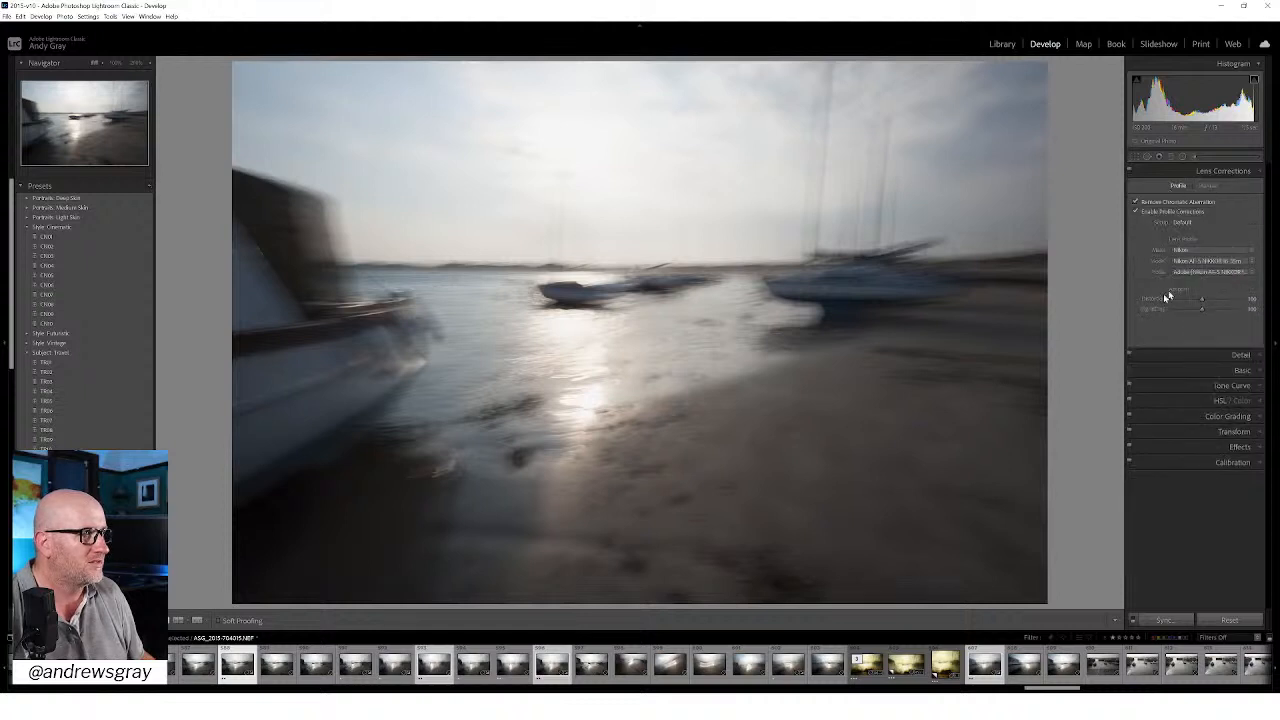
left_click_drag(1214, 310, 1219, 315)
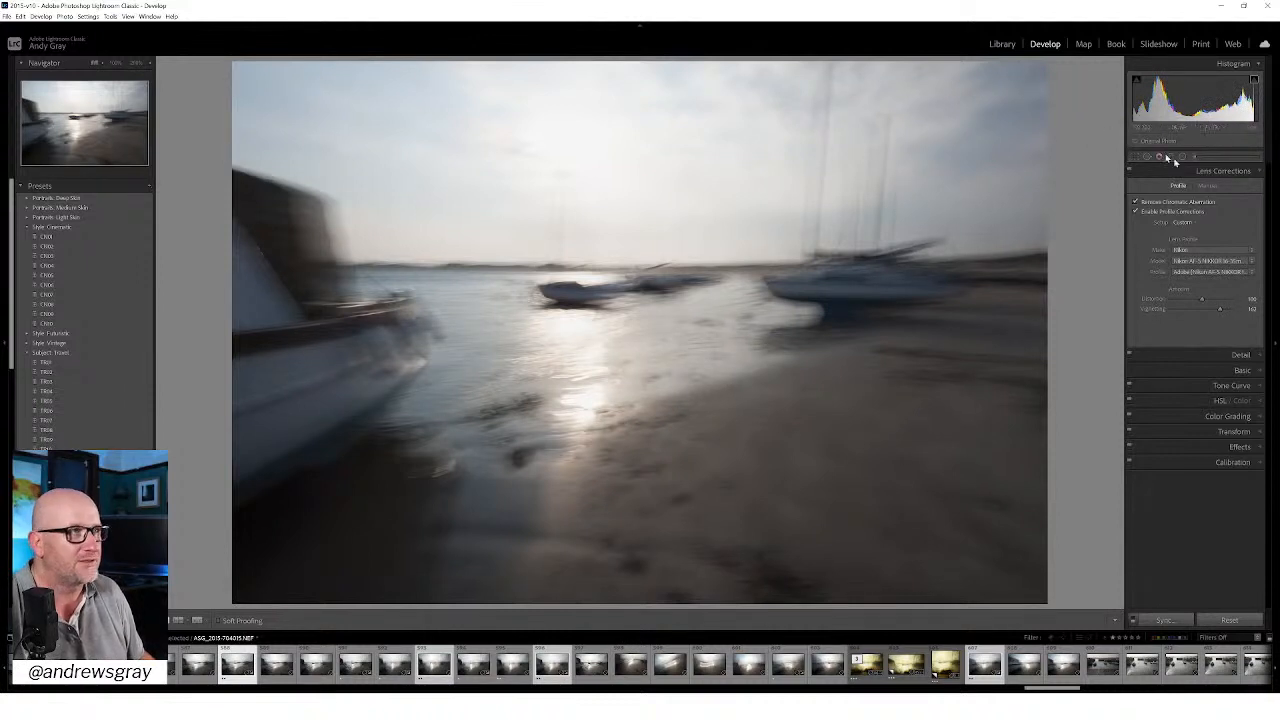
left_click(1218, 172)
Step: Raise the photo's luminance noise reduction to about 53
left_click(1240, 187)
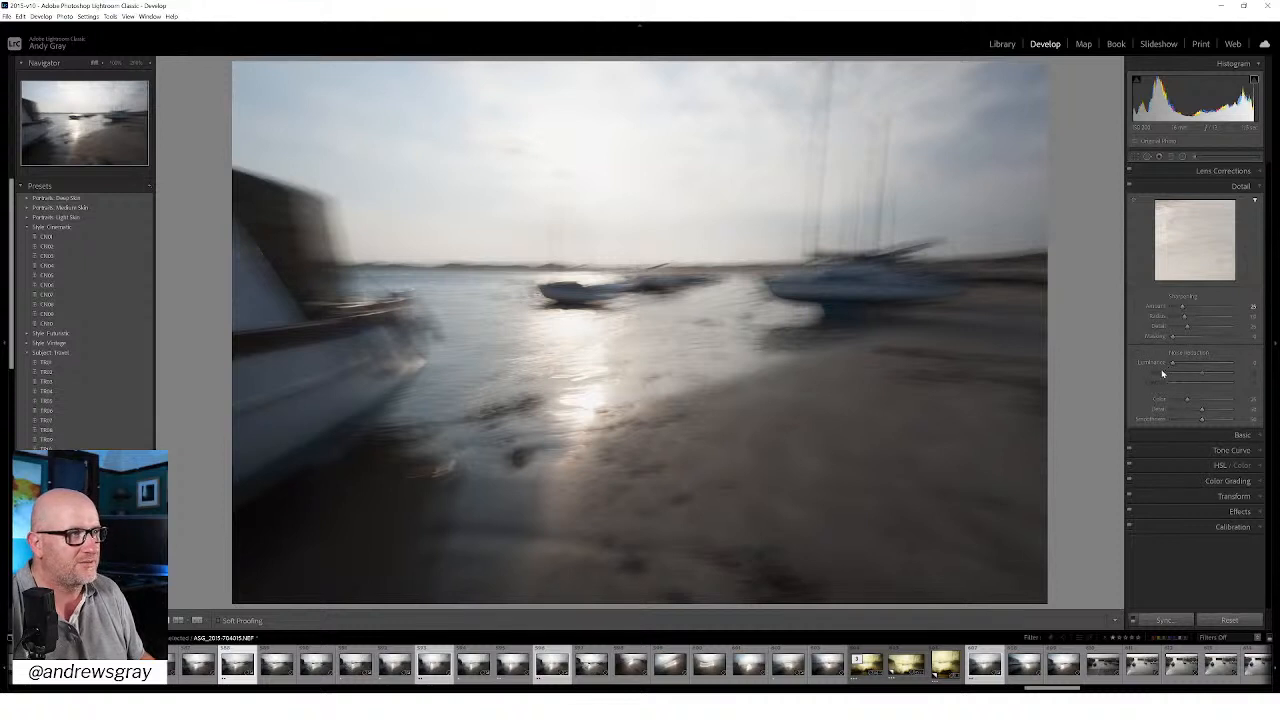
left_click(1203, 367)
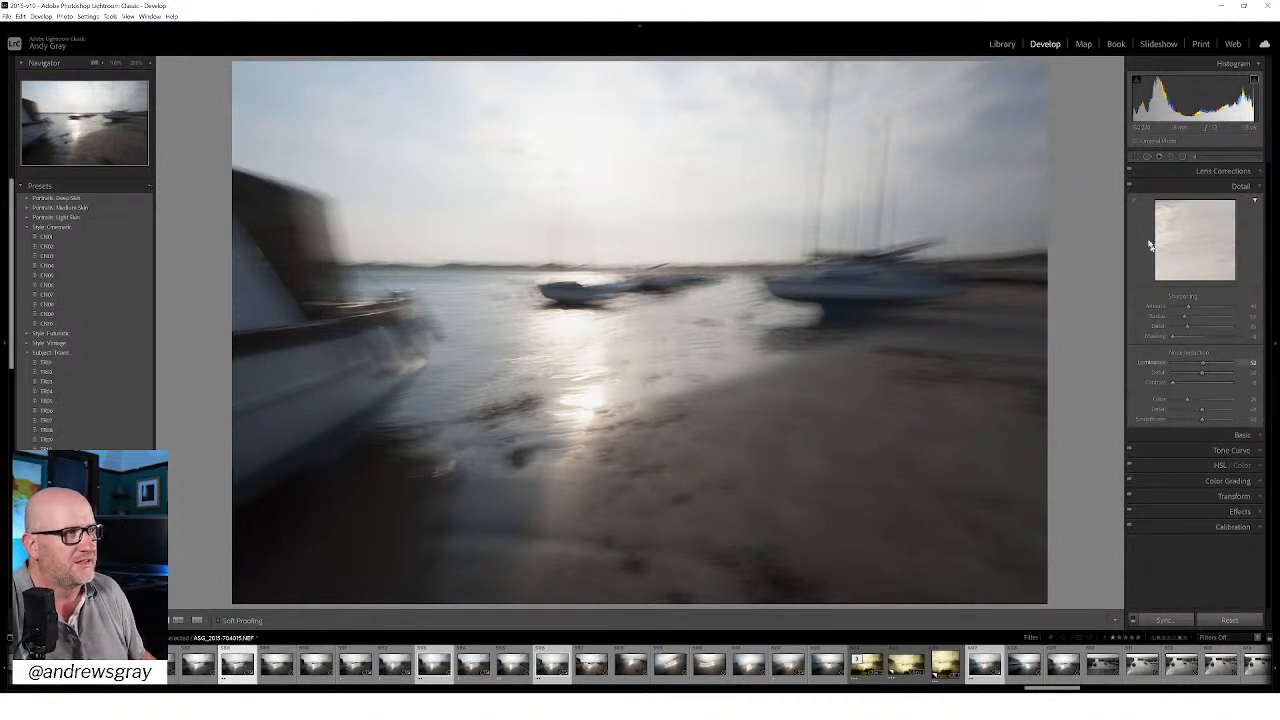
left_click(1240, 186)
Step: Compare the Adobe Color and Adobe Standard profiles on the photo, and apply the Adobe Landscape profile
left_click(1242, 202)
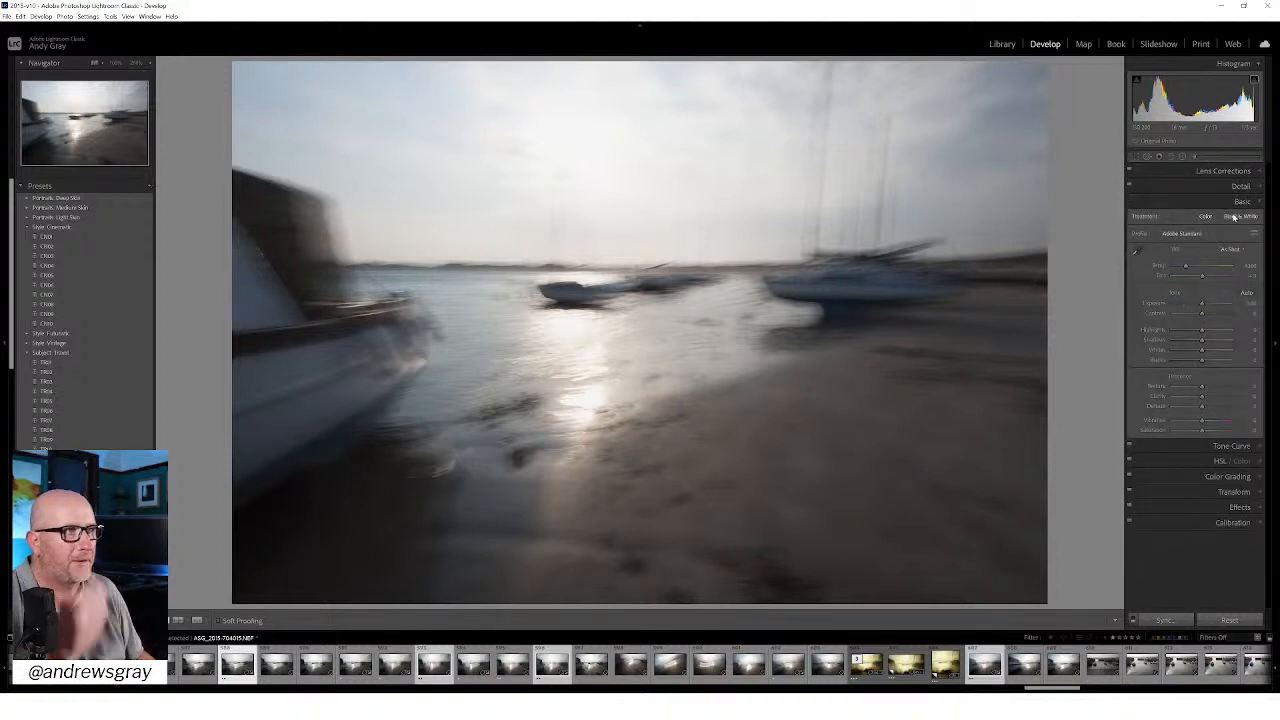
left_click(1242, 202)
left_click(1238, 218)
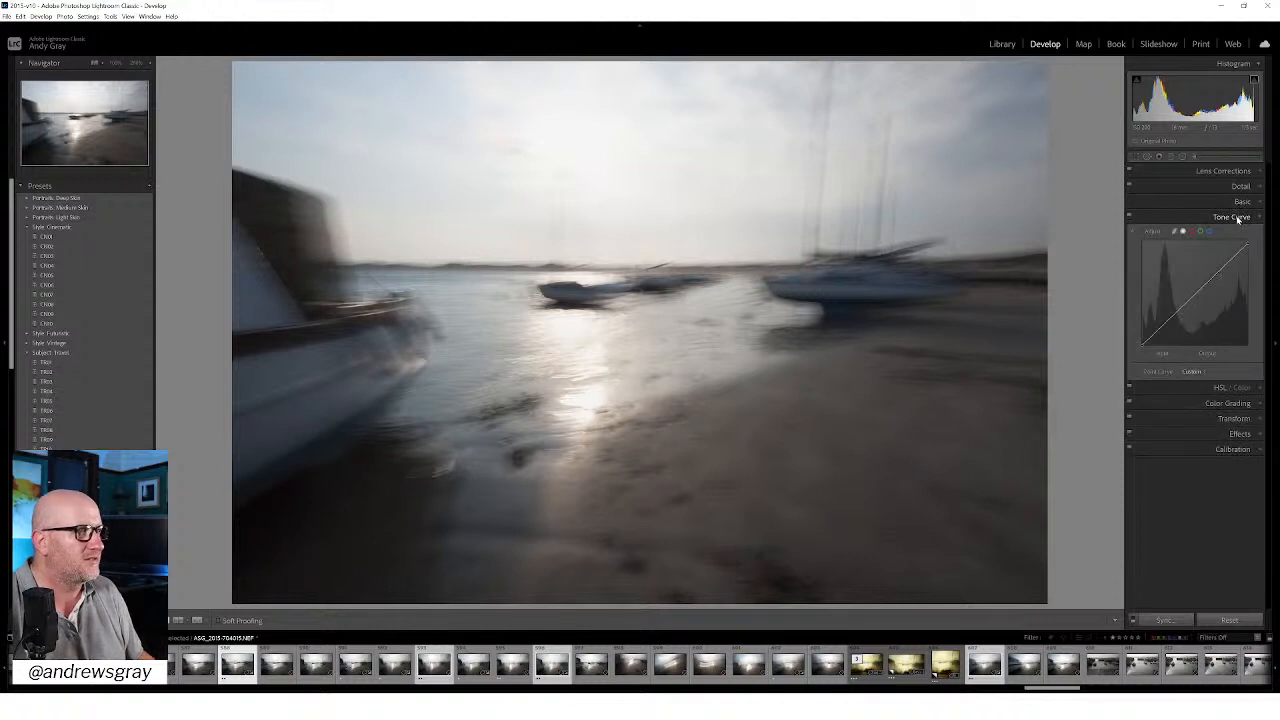
left_click(1238, 218)
left_click(1242, 202)
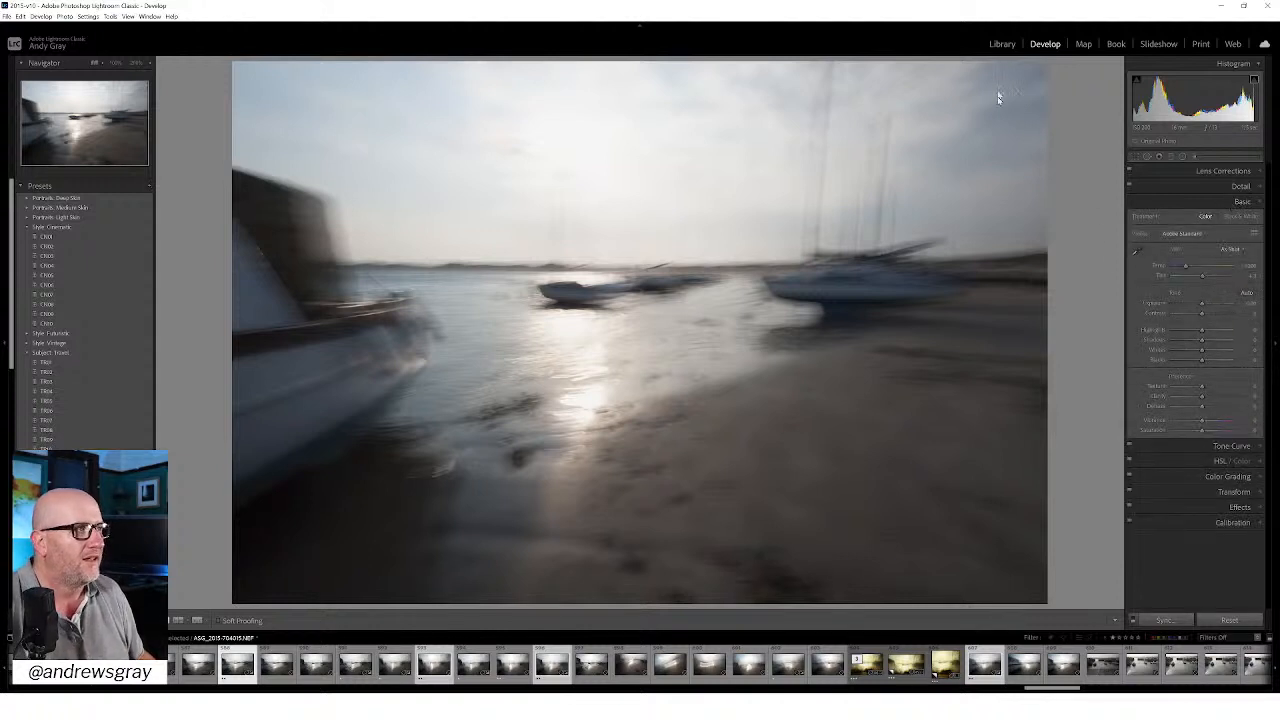
left_click(1184, 235)
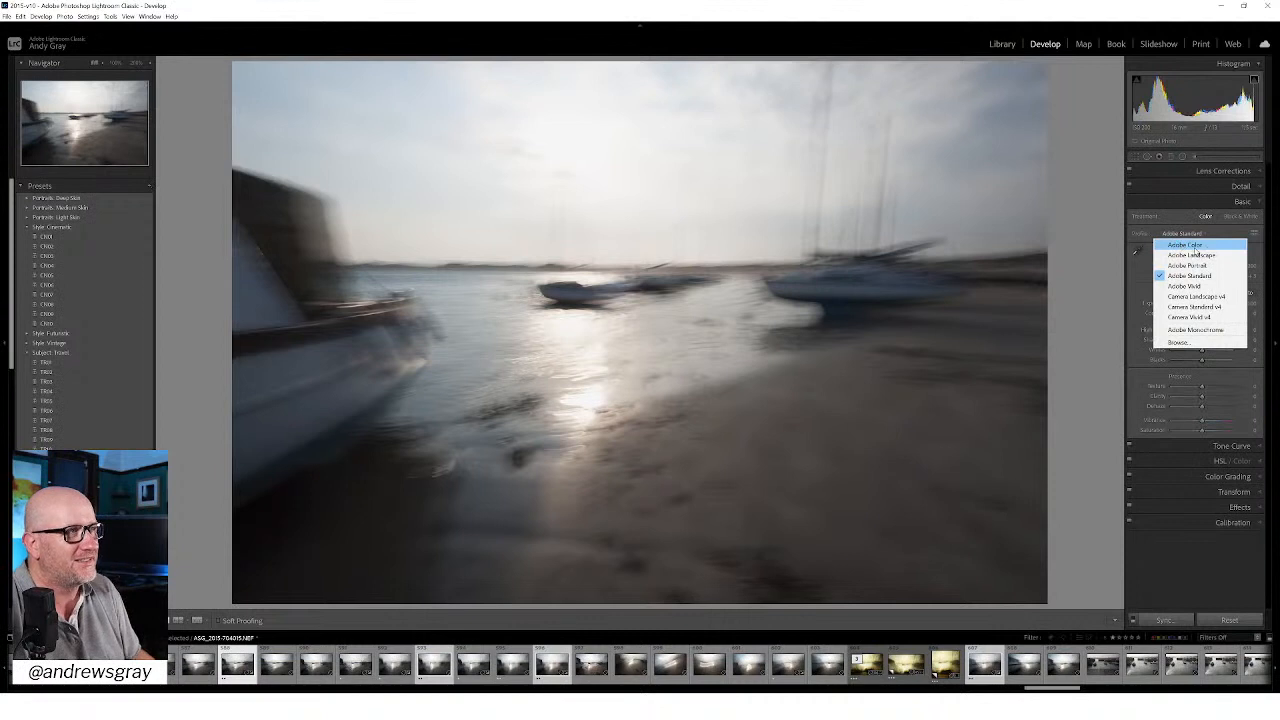
left_click(1195, 246)
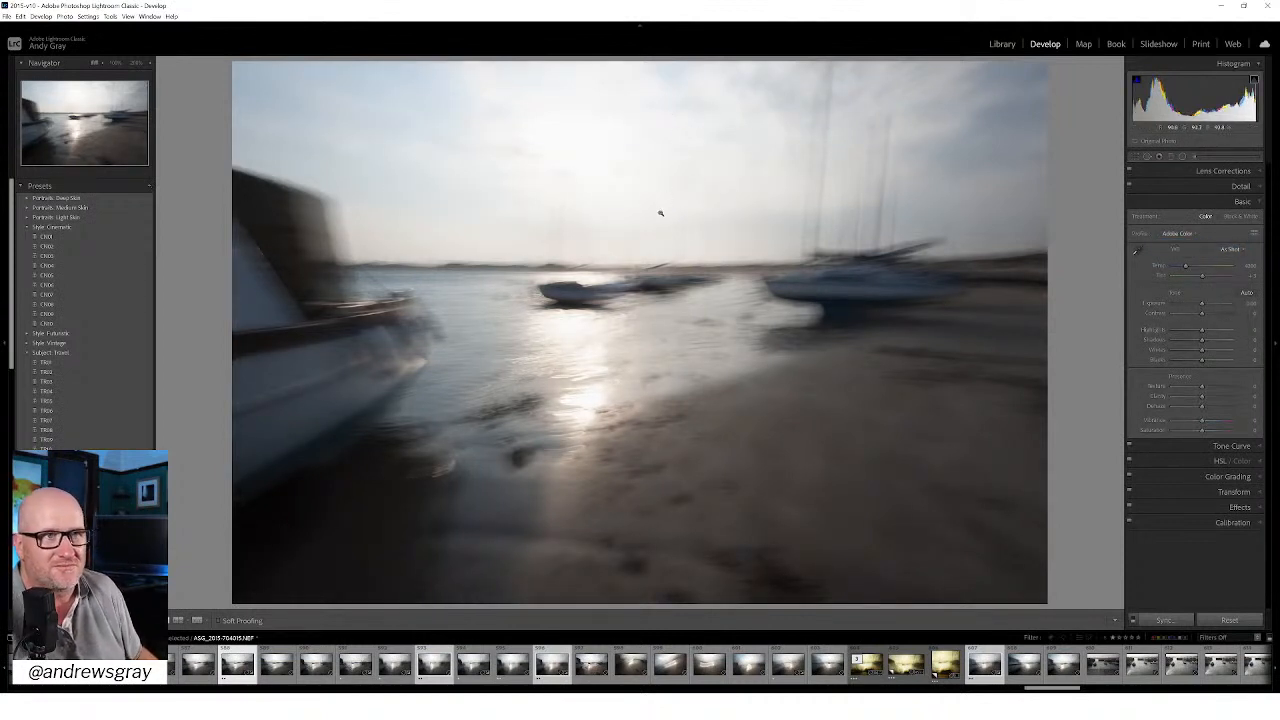
left_click(1195, 236)
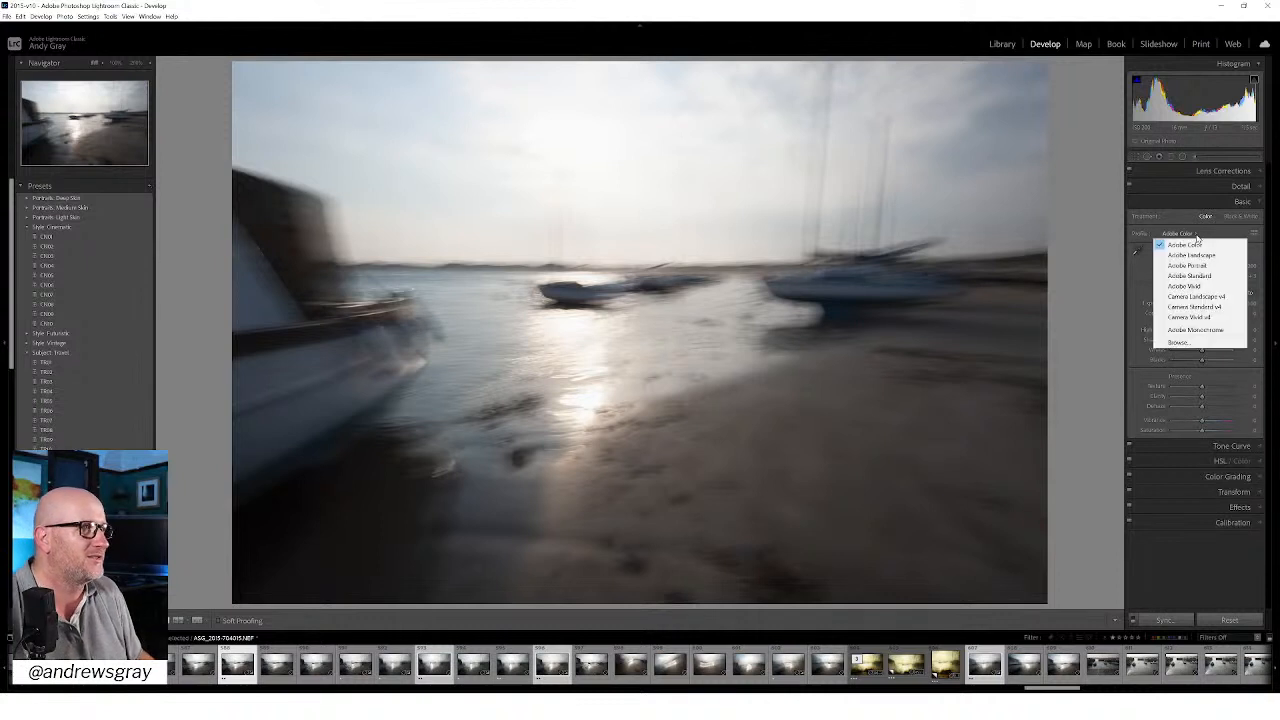
left_click(1200, 276)
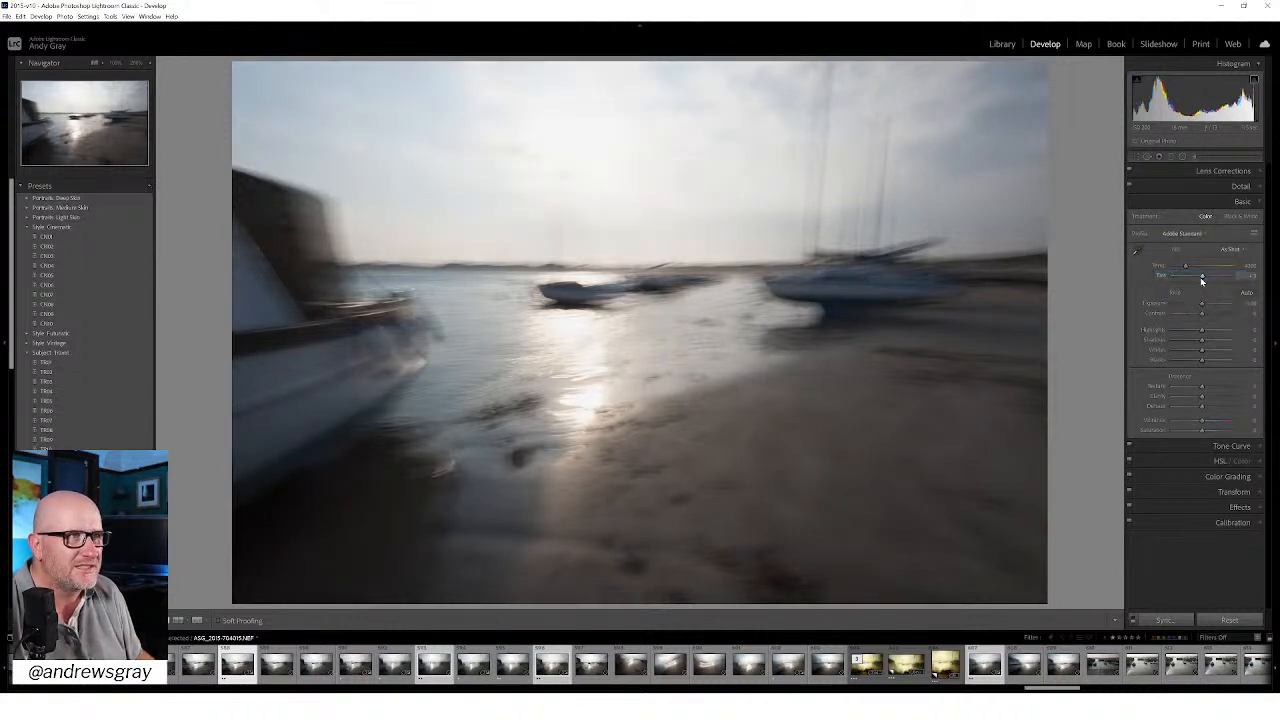
left_click(1190, 236)
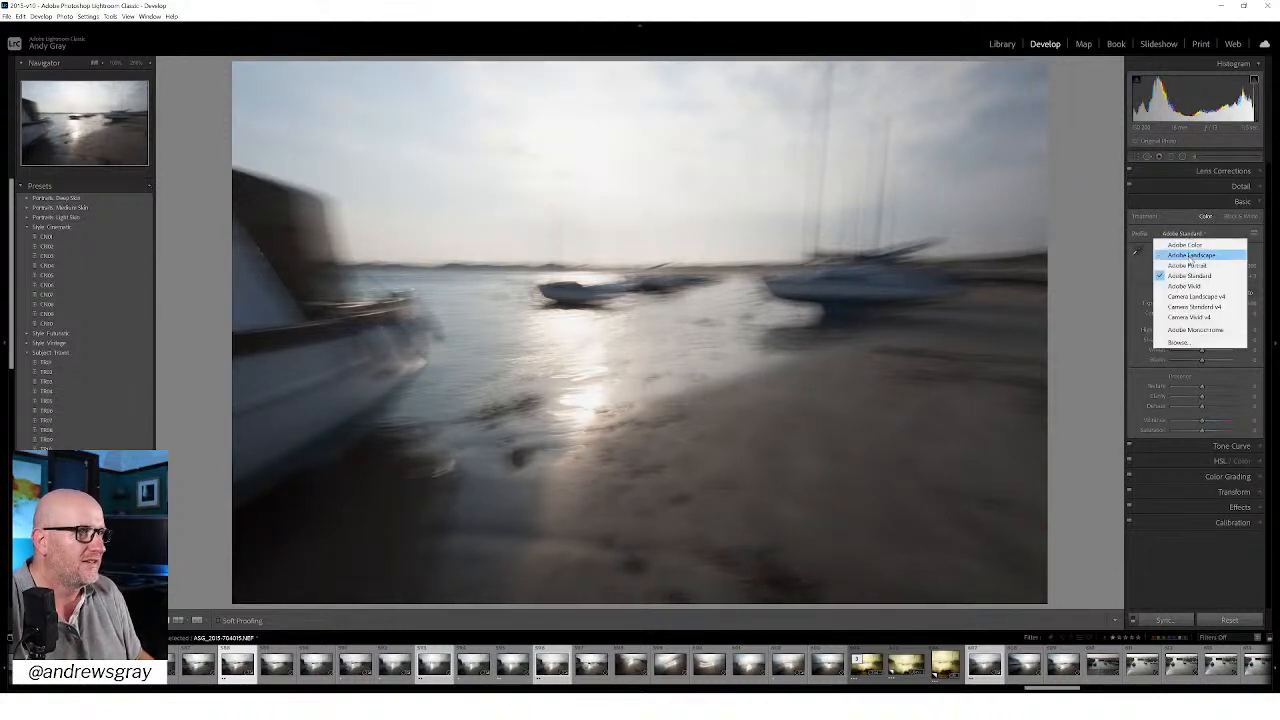
left_click(1189, 261)
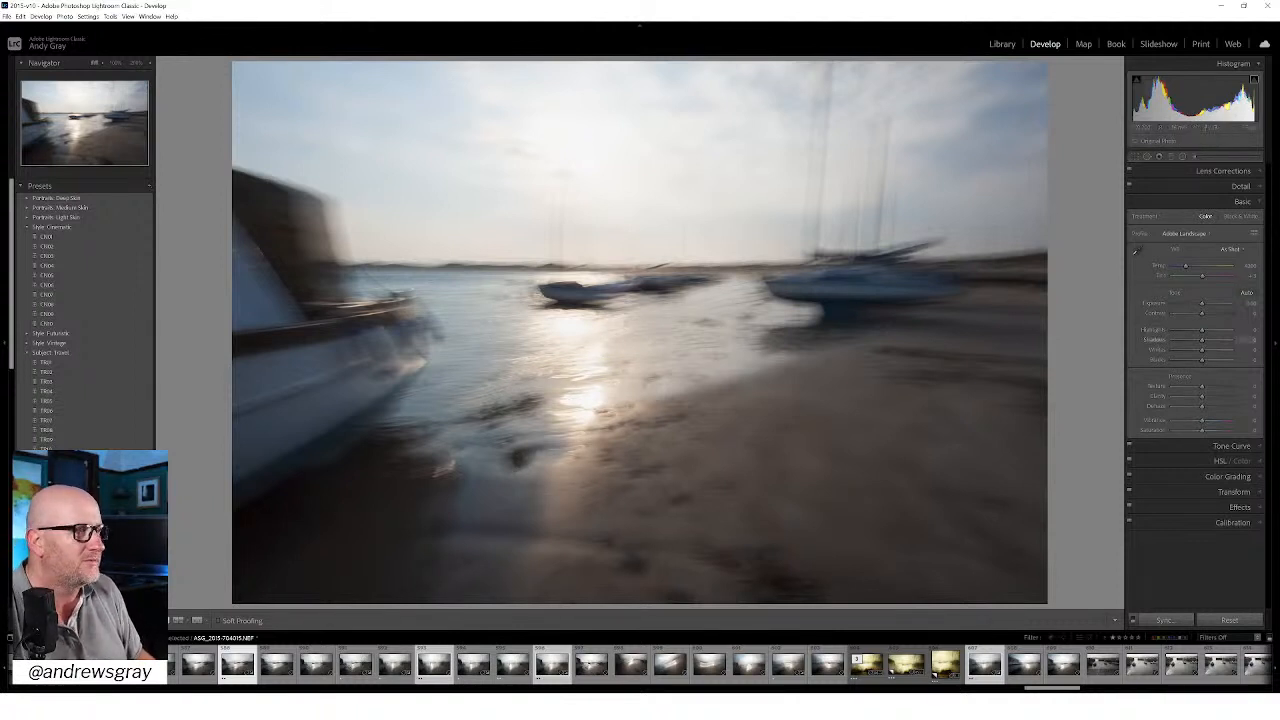
Step: Try the Auto white balance and set the photo's white balance to Daylight
left_click(1229, 249)
left_click(1219, 270)
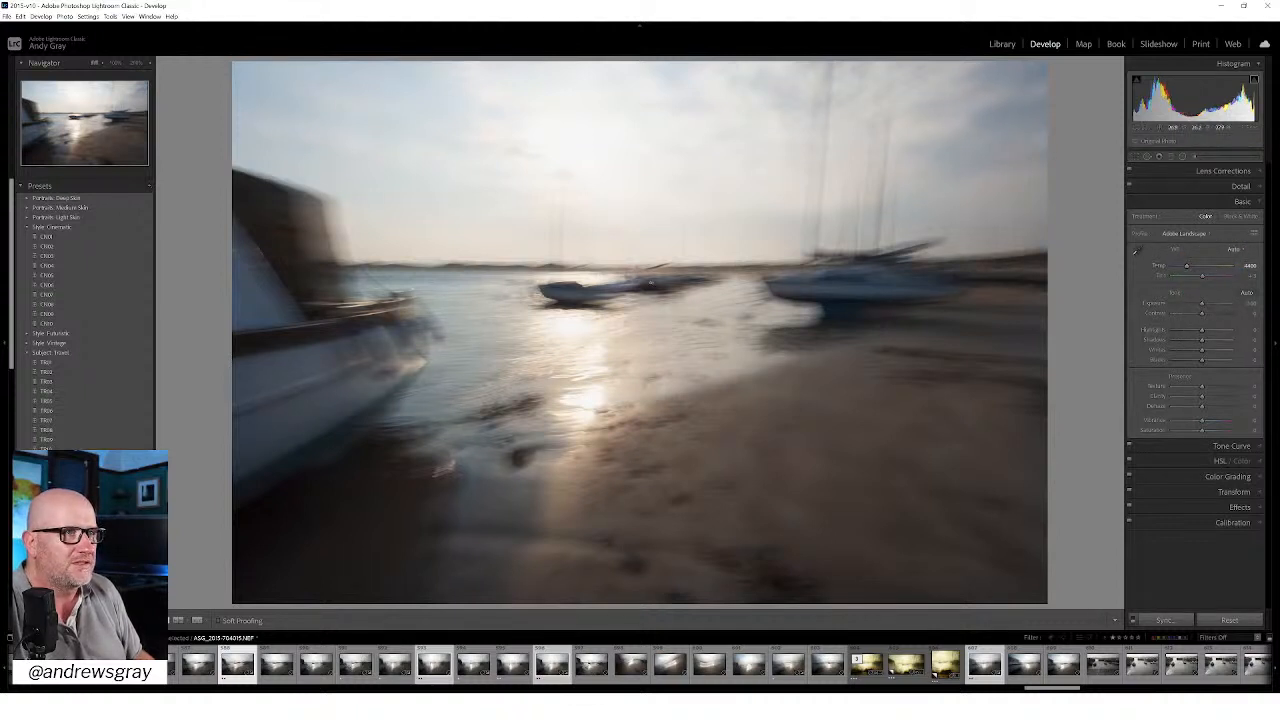
left_click(1233, 251)
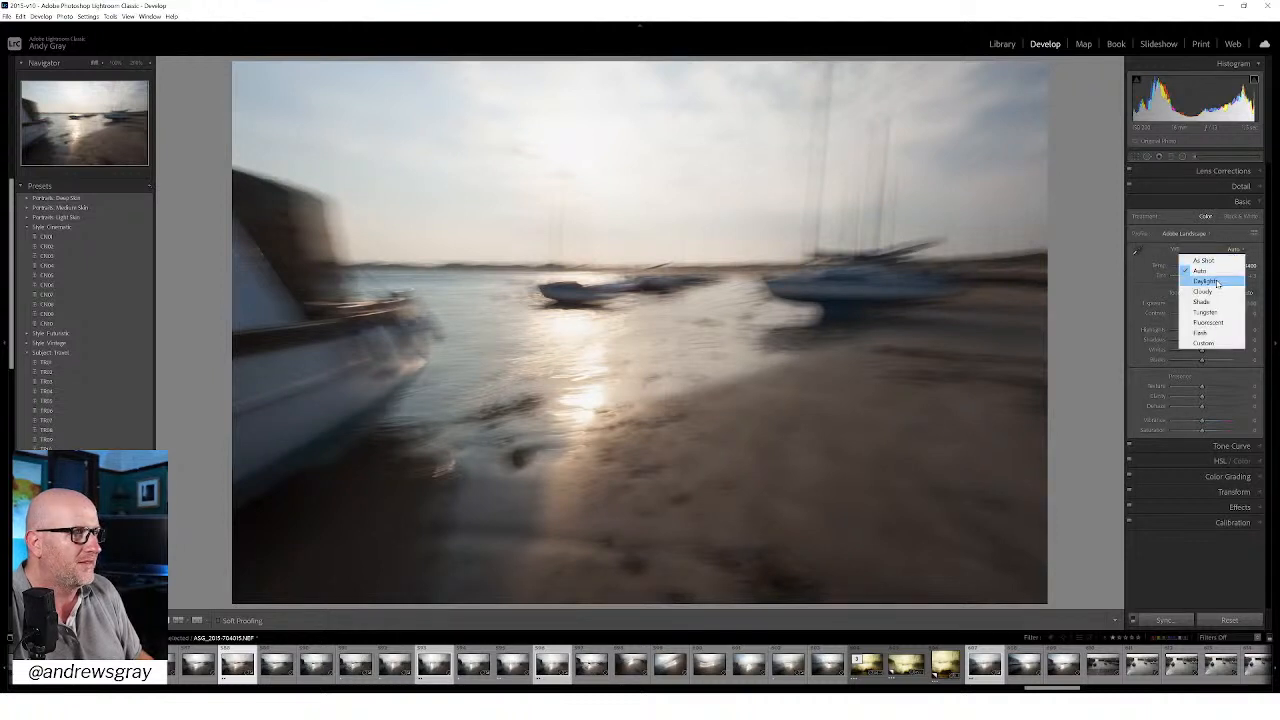
left_click(1217, 285)
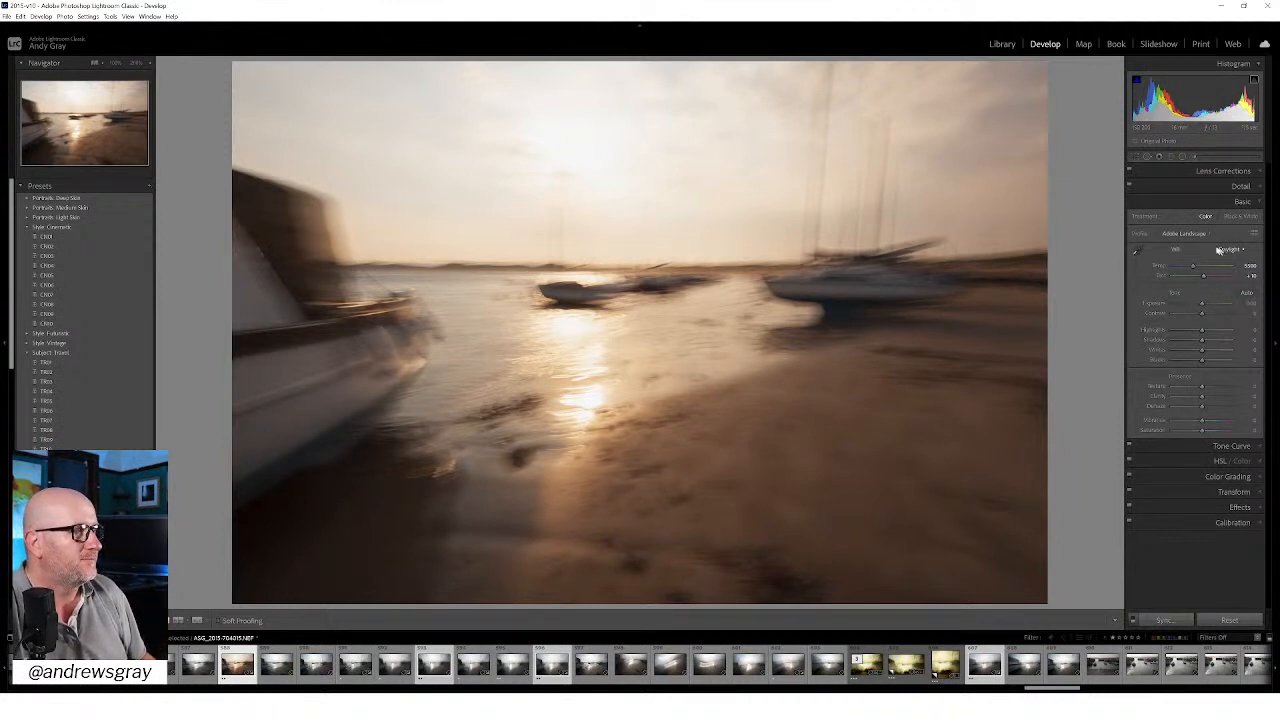
Step: Compare the Adobe Color profile under the new white balance and return to Adobe Landscape
left_click(1202, 236)
left_click(1200, 246)
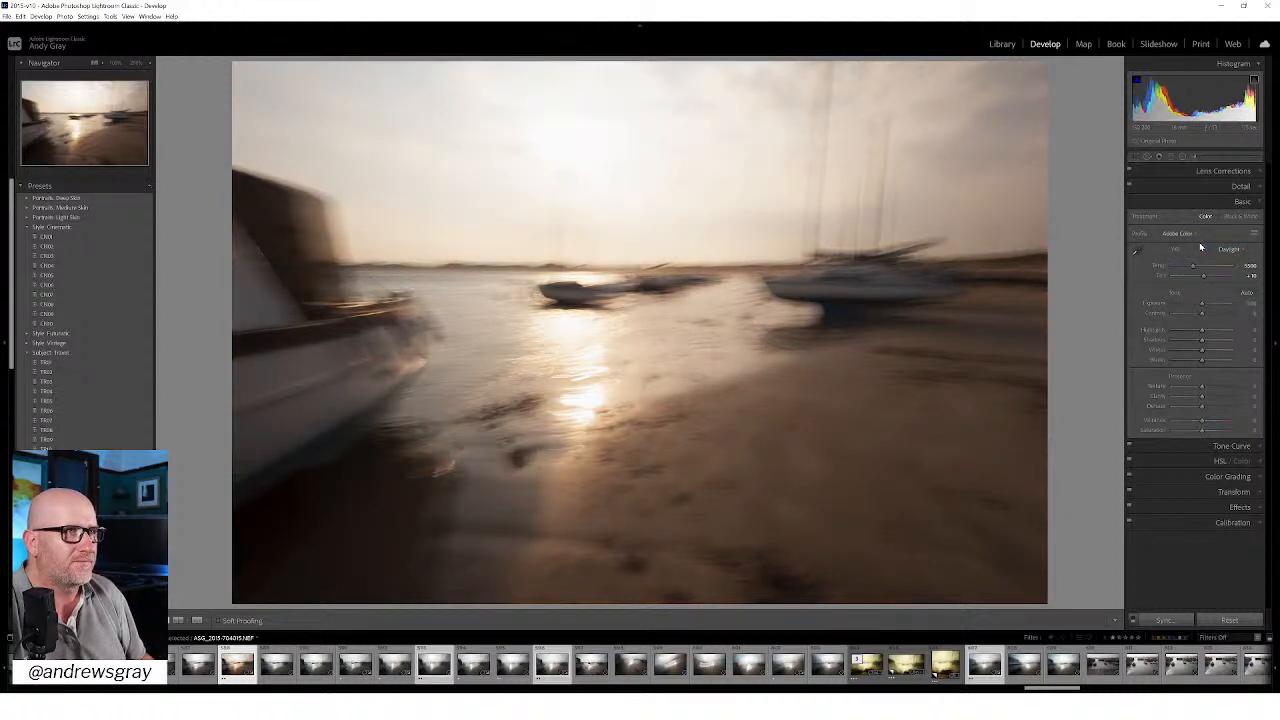
left_click(1192, 236)
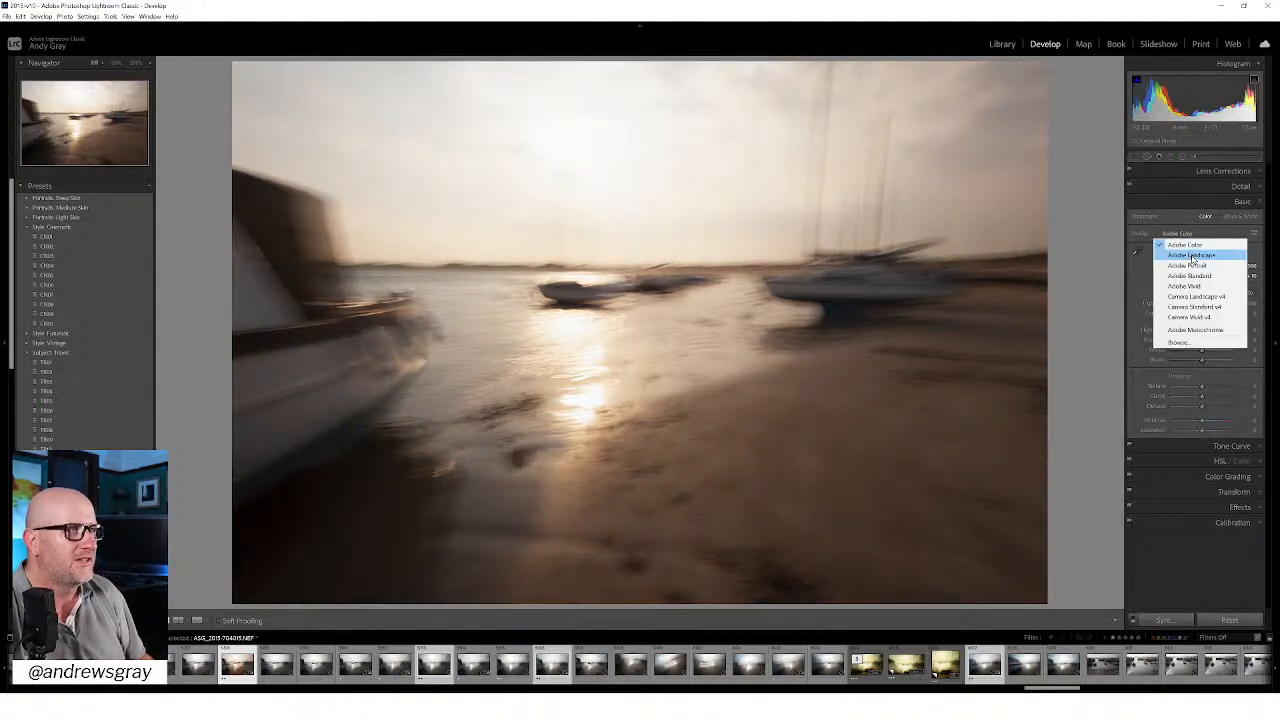
left_click(1192, 256)
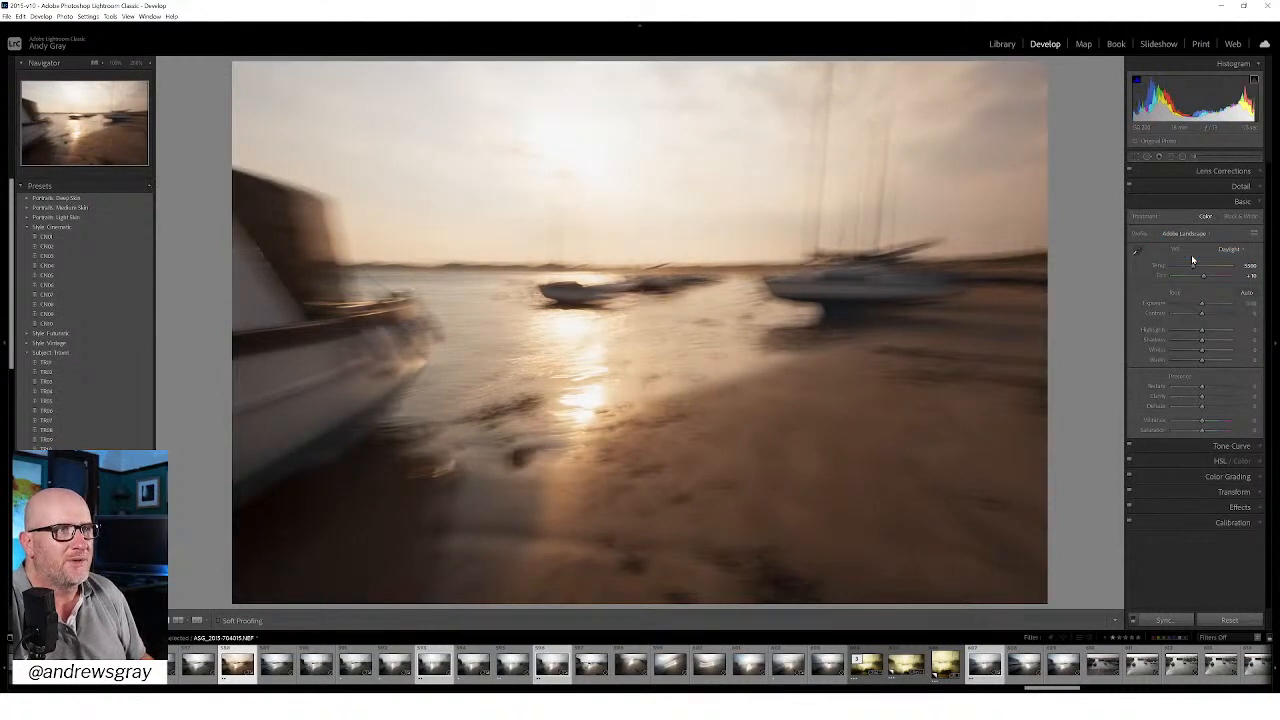
Step: Lift the shadows to about +66 and cool the colour temperature slightly to about 5,300
left_click(1216, 343)
left_click_drag(1216, 343, 1221, 345)
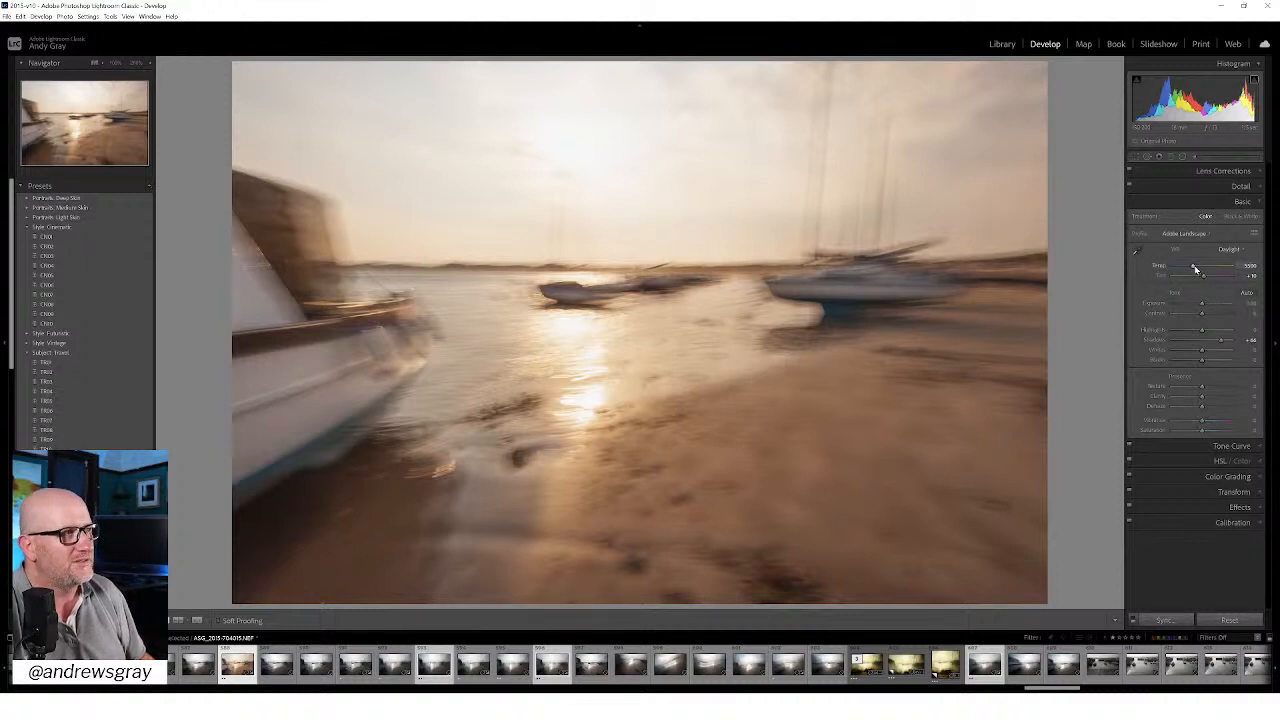
left_click_drag(1194, 268, 1191, 268)
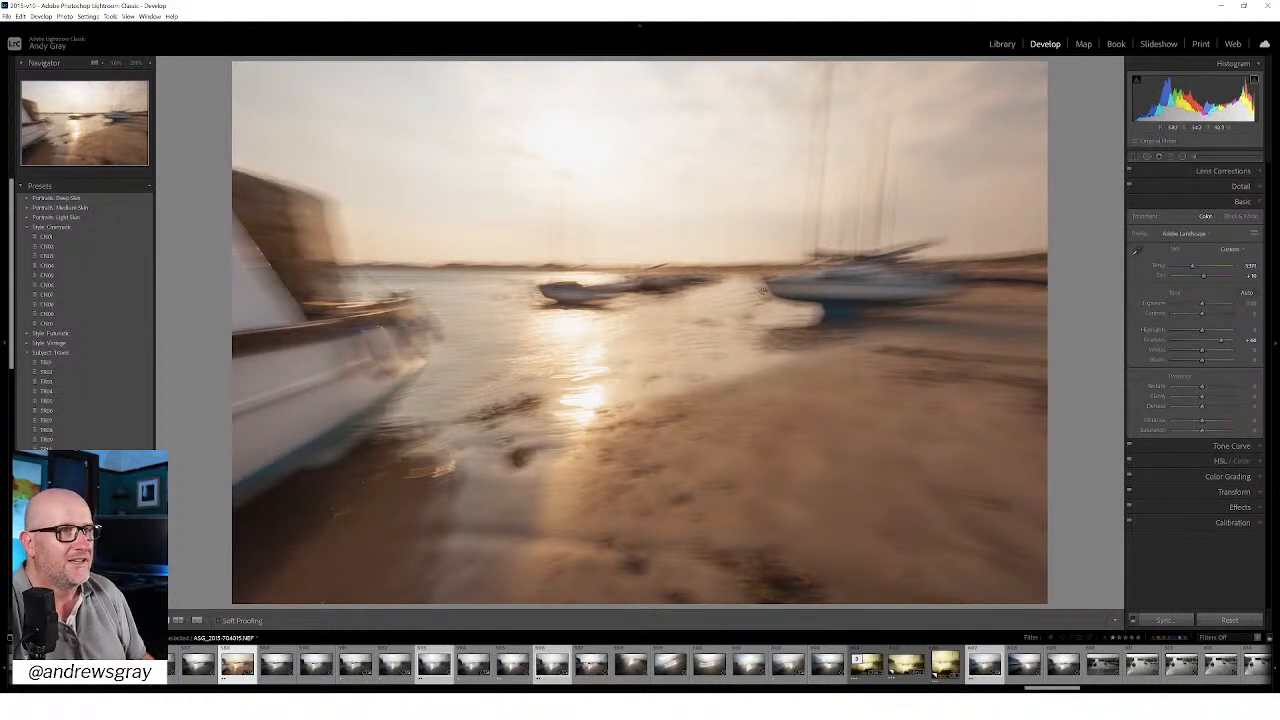
Step: Cycle the photo's info overlay to check its capture date and exposure settings, and hide it again
key("i")
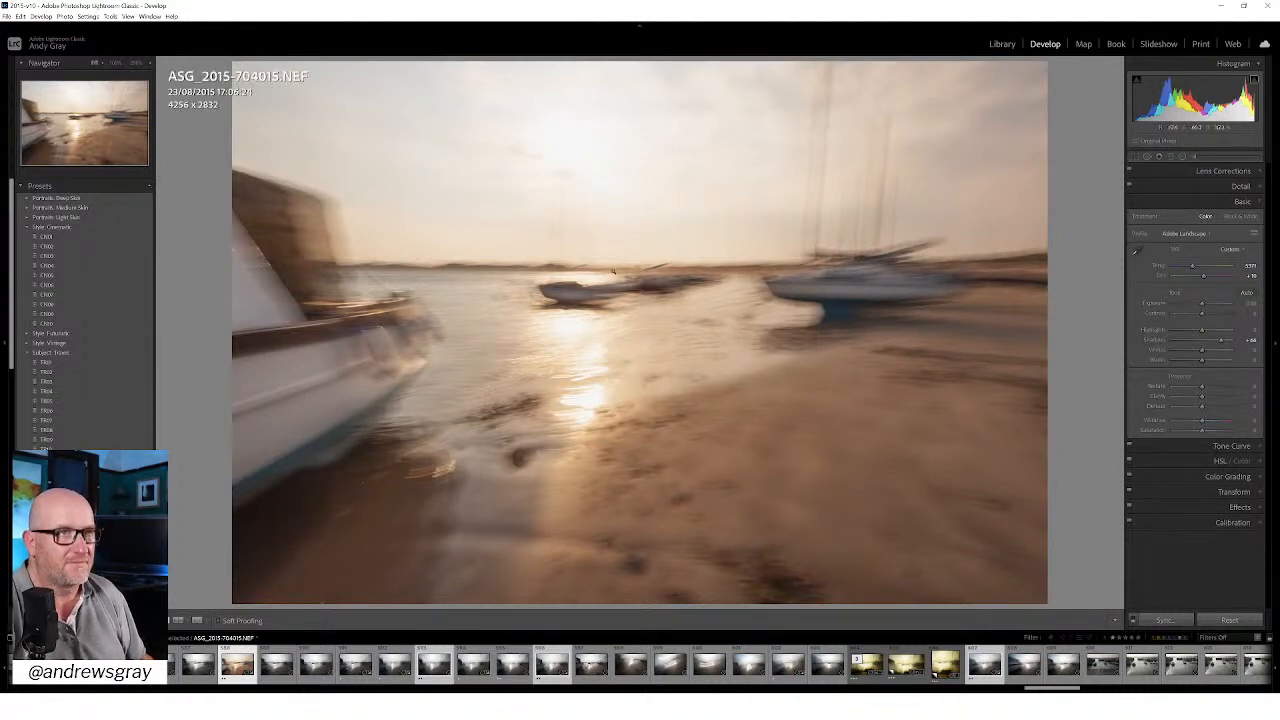
key("i")
key("i")
key("i")
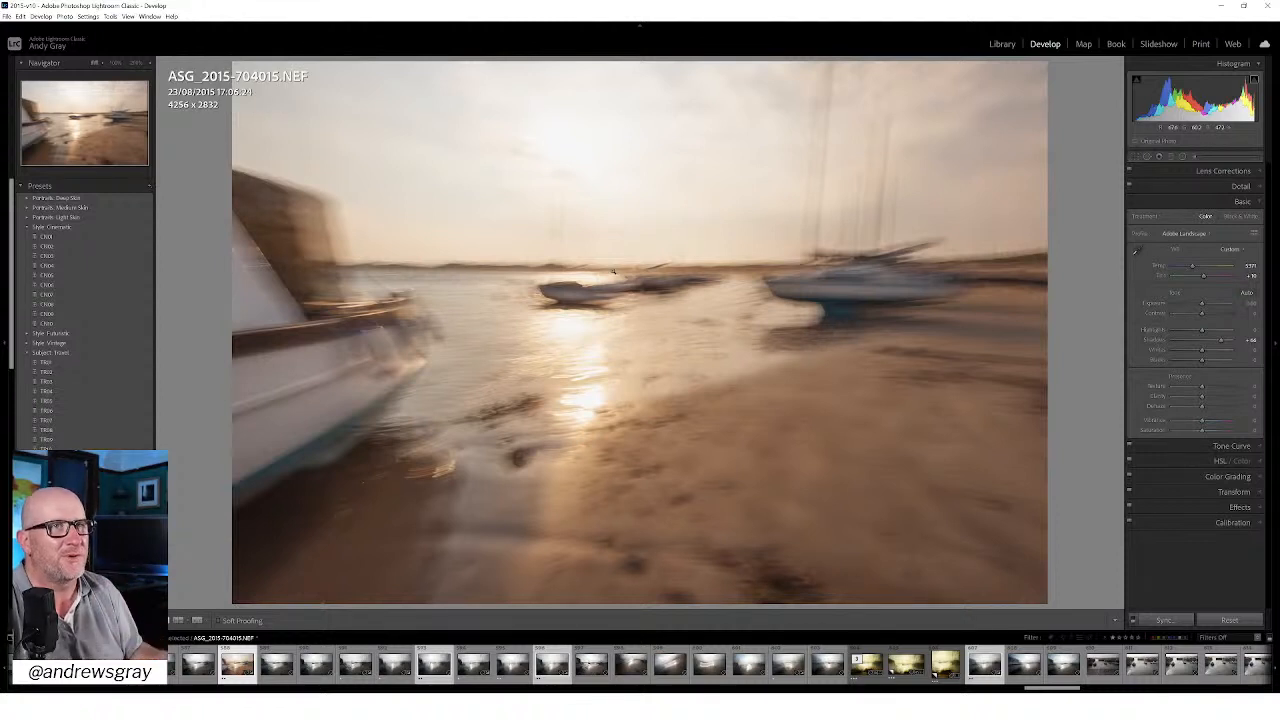
key("i")
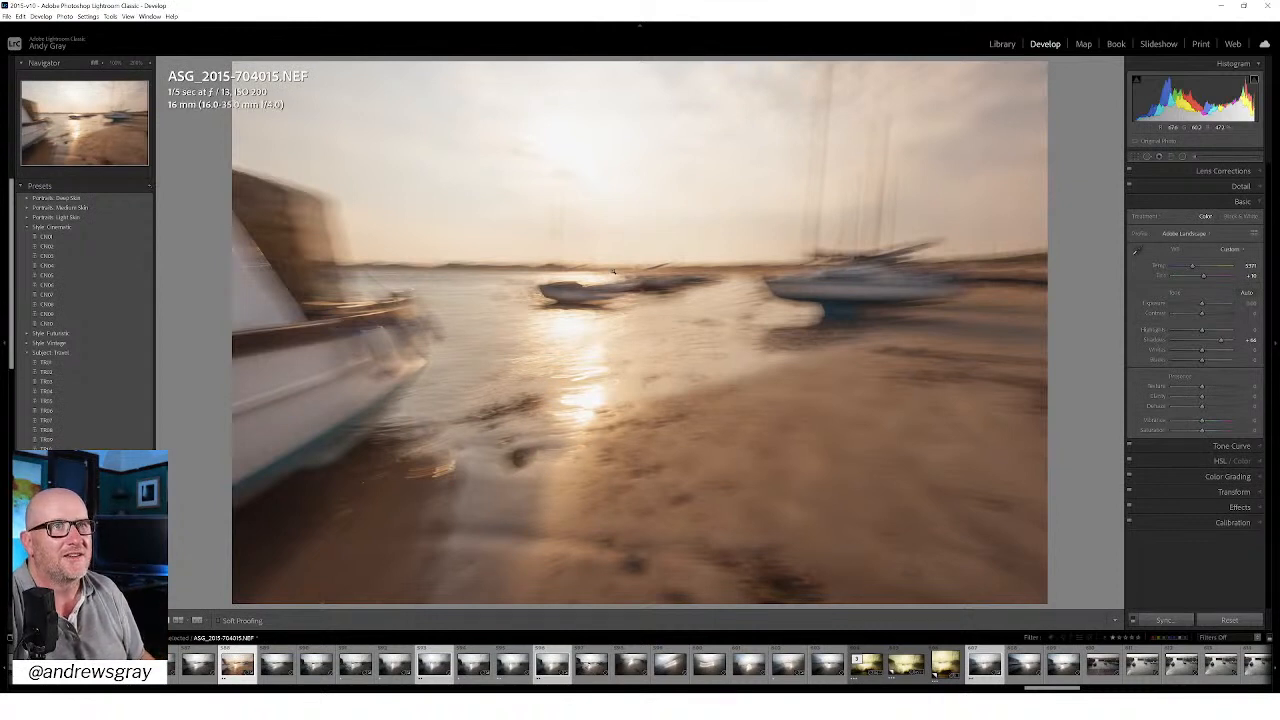
key("i")
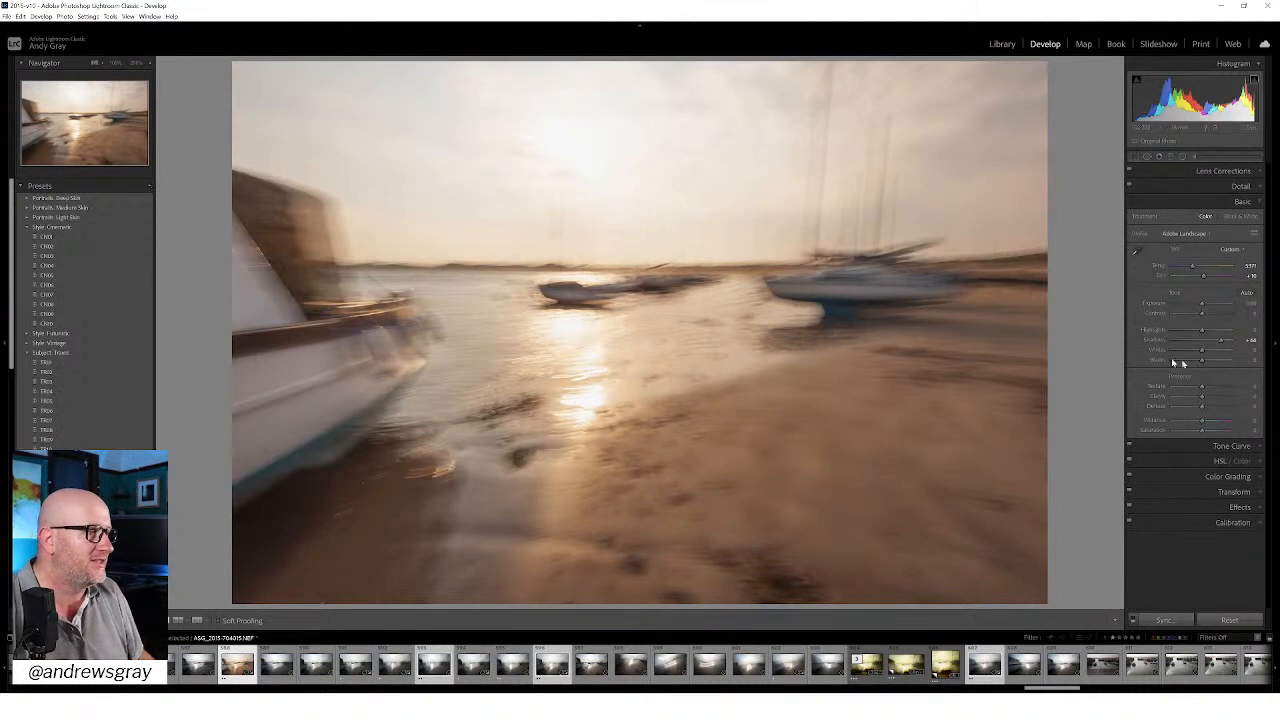
Step: Fine-tune the tones with Blacks at -4 and Whites at about -36, and soften the haze with Dehaze at about -14
left_click_drag(1203, 362, 1174, 357)
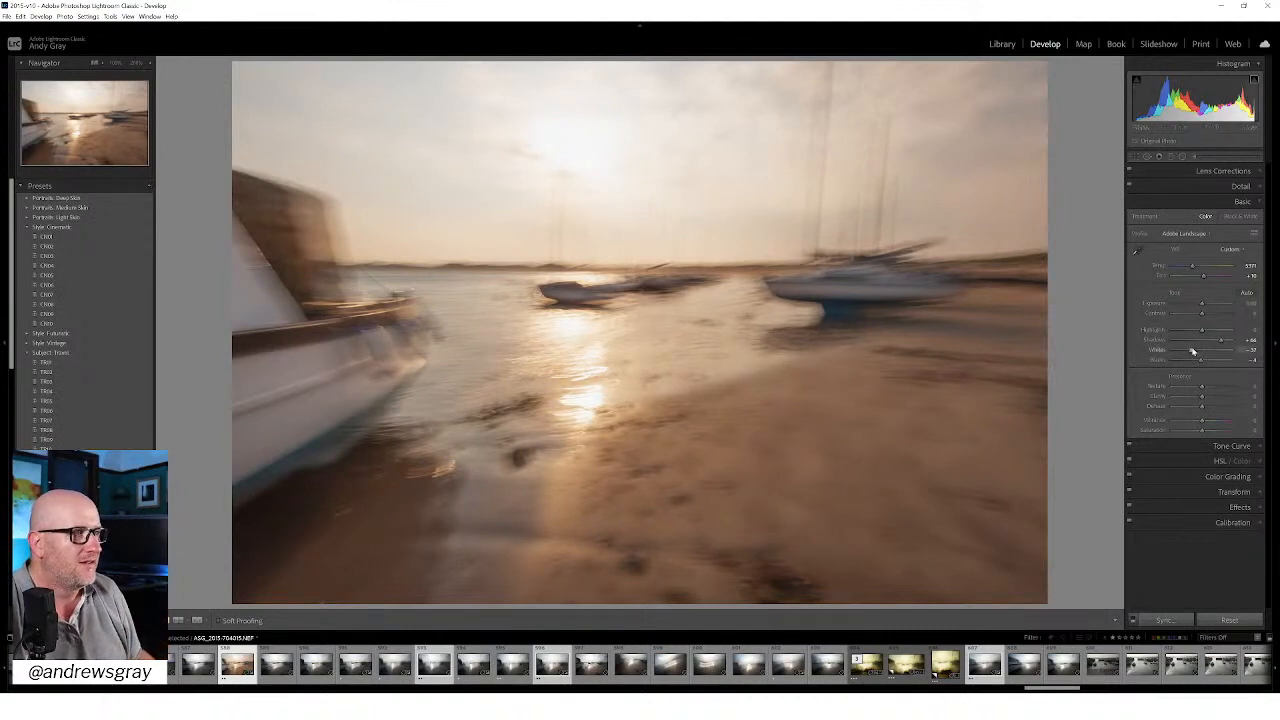
mouse_move(1191, 350)
left_mouse_down()
mouse_move(1220, 354)
mouse_move(1171, 349)
mouse_move(1192, 352)
mouse_move(1200, 332)
mouse_move(1185, 333)
mouse_move(1200, 336)
left_mouse_up()
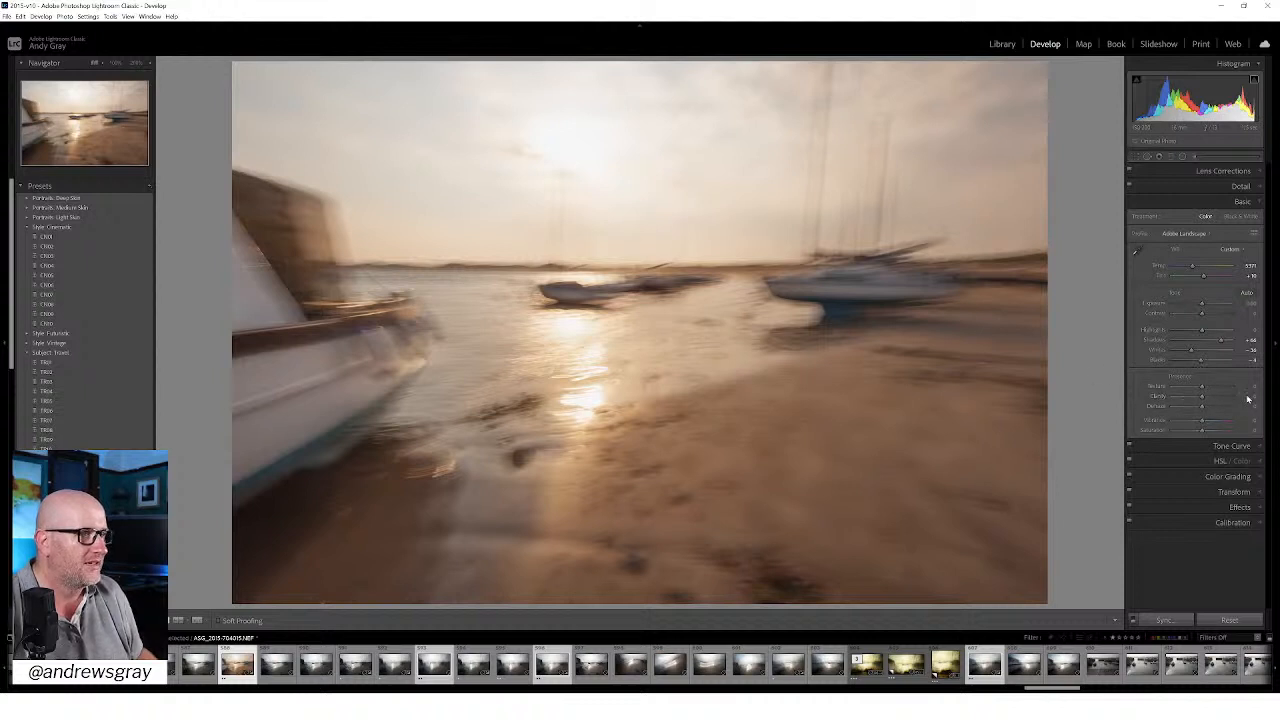
left_click_drag(1205, 411, 1201, 413)
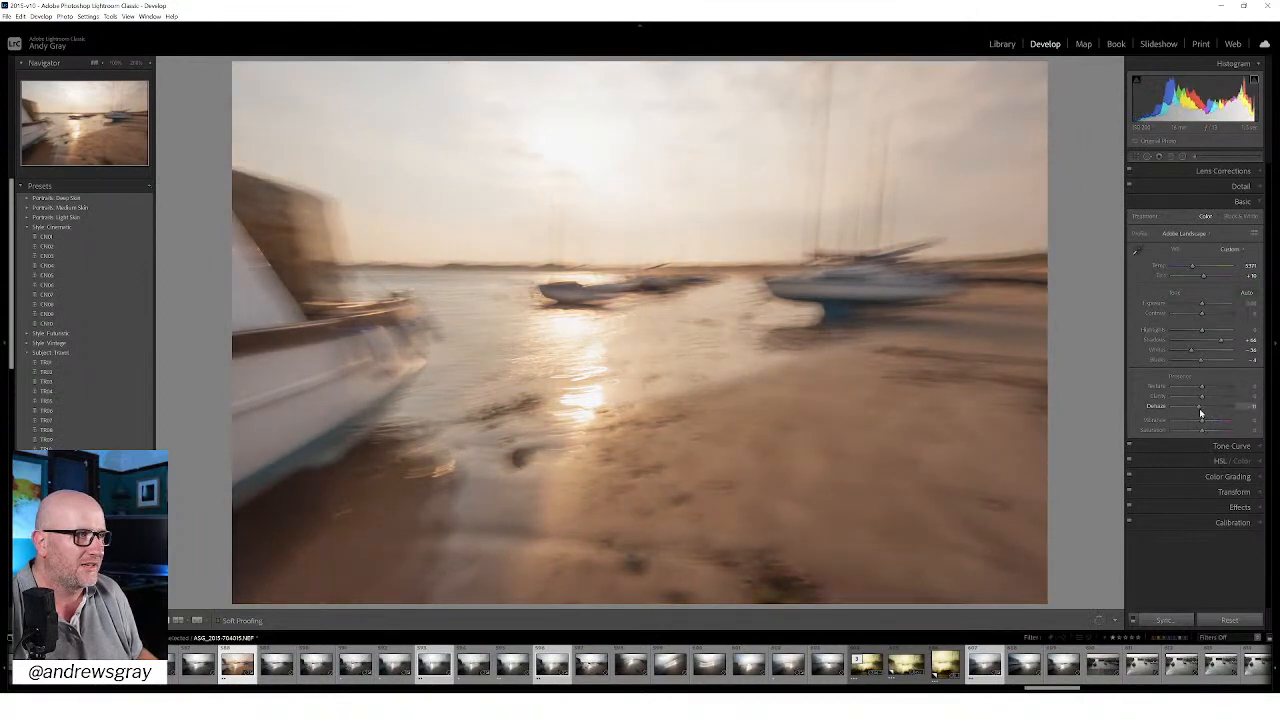
left_click_drag(1201, 412, 1199, 412)
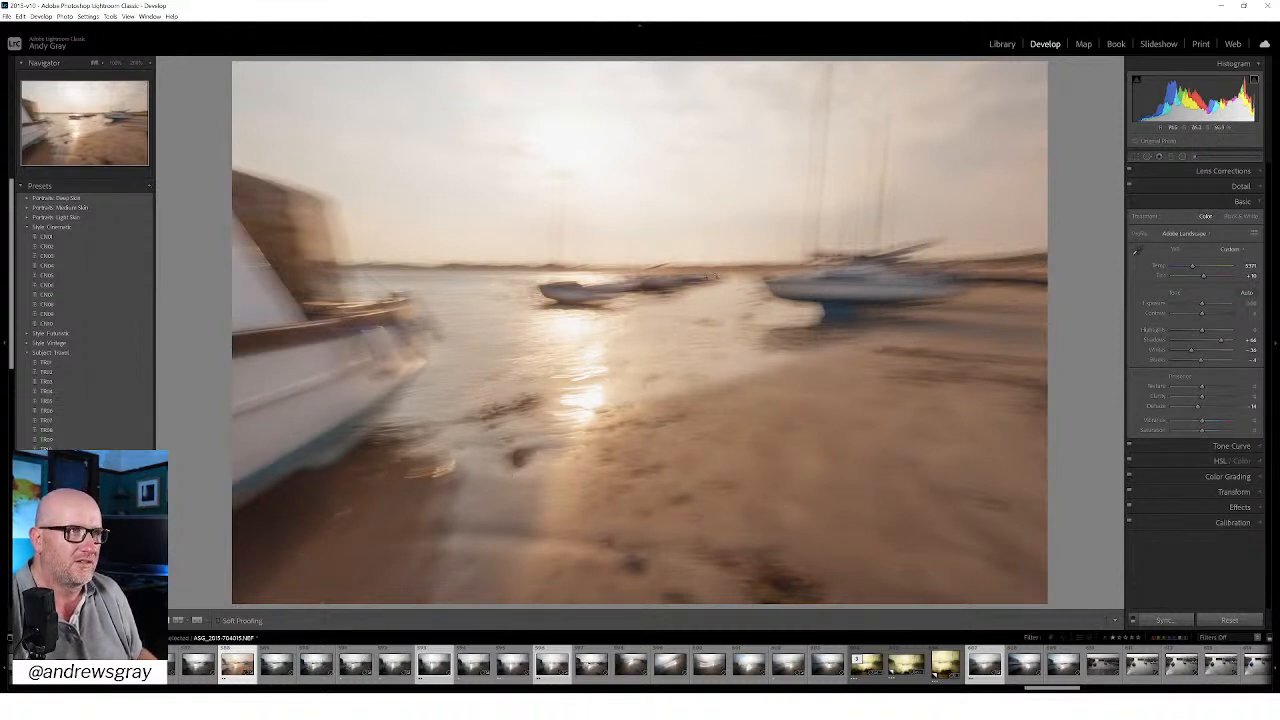
Step: Synchronize all develop settings from ASG_2015-704015.NEF to the other selected frames and check the synced harbour frames
left_click(1163, 621)
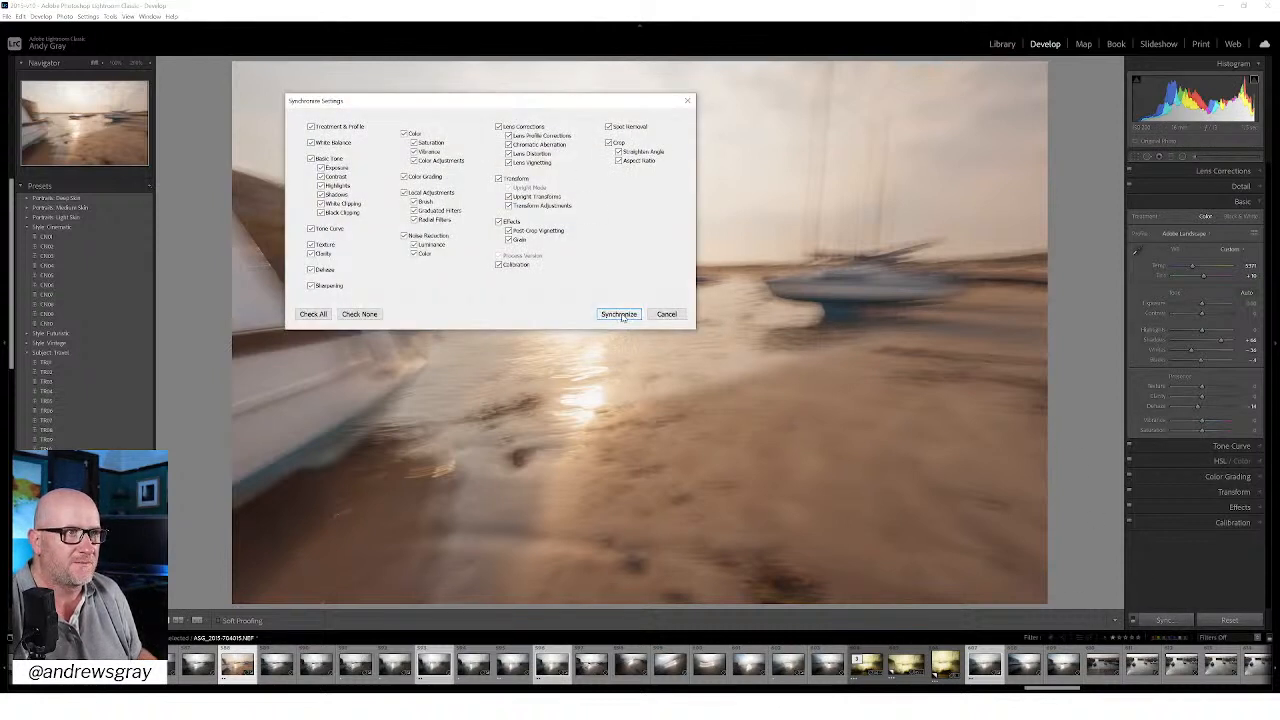
left_click(619, 314)
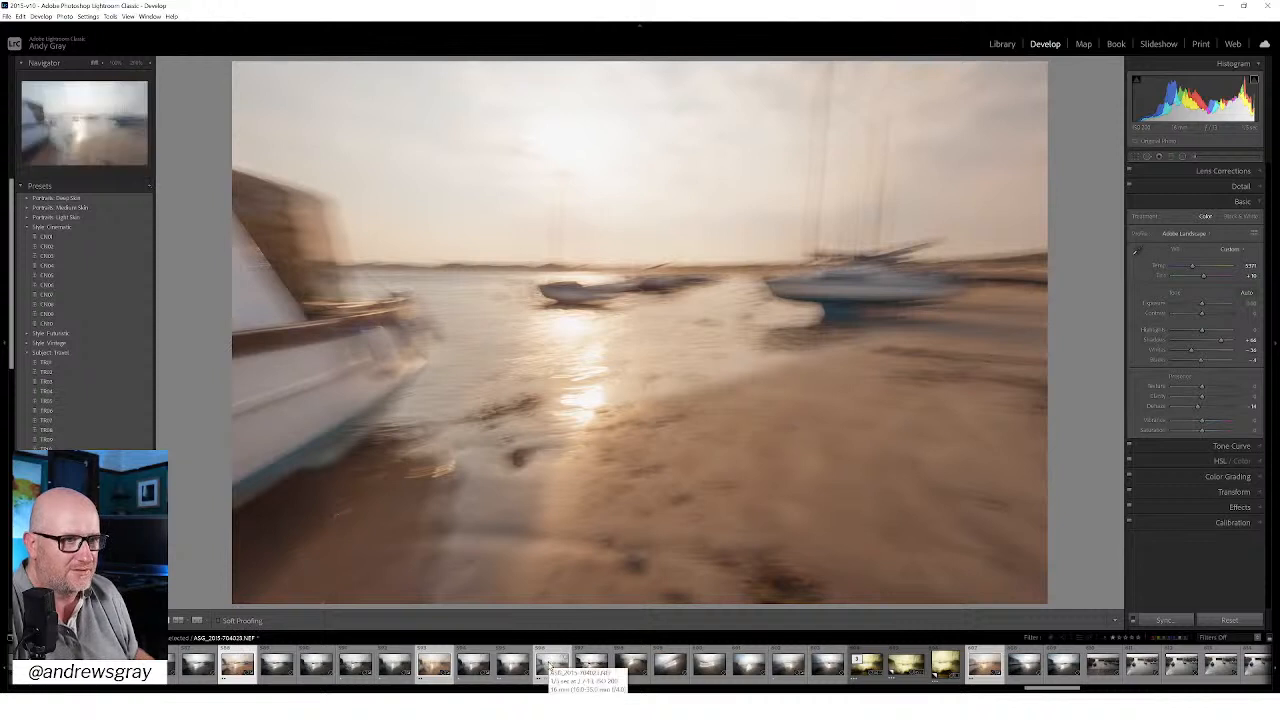
left_click(549, 665)
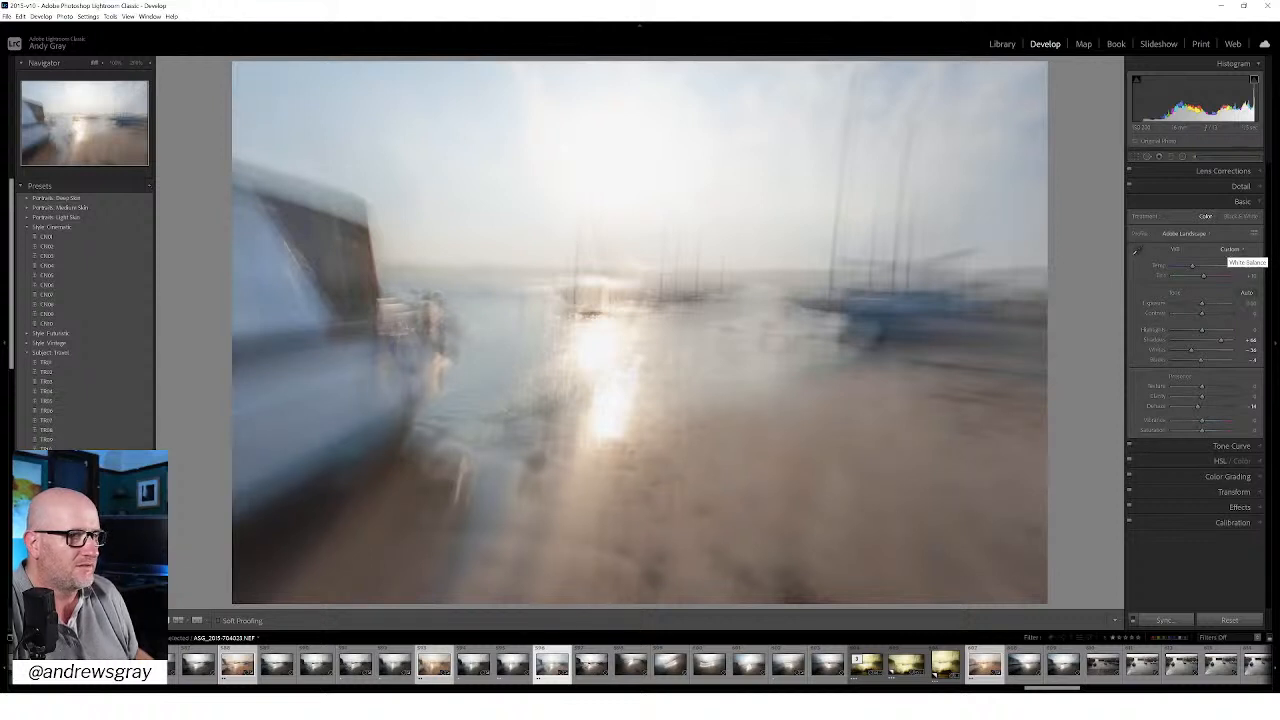
left_click(430, 666)
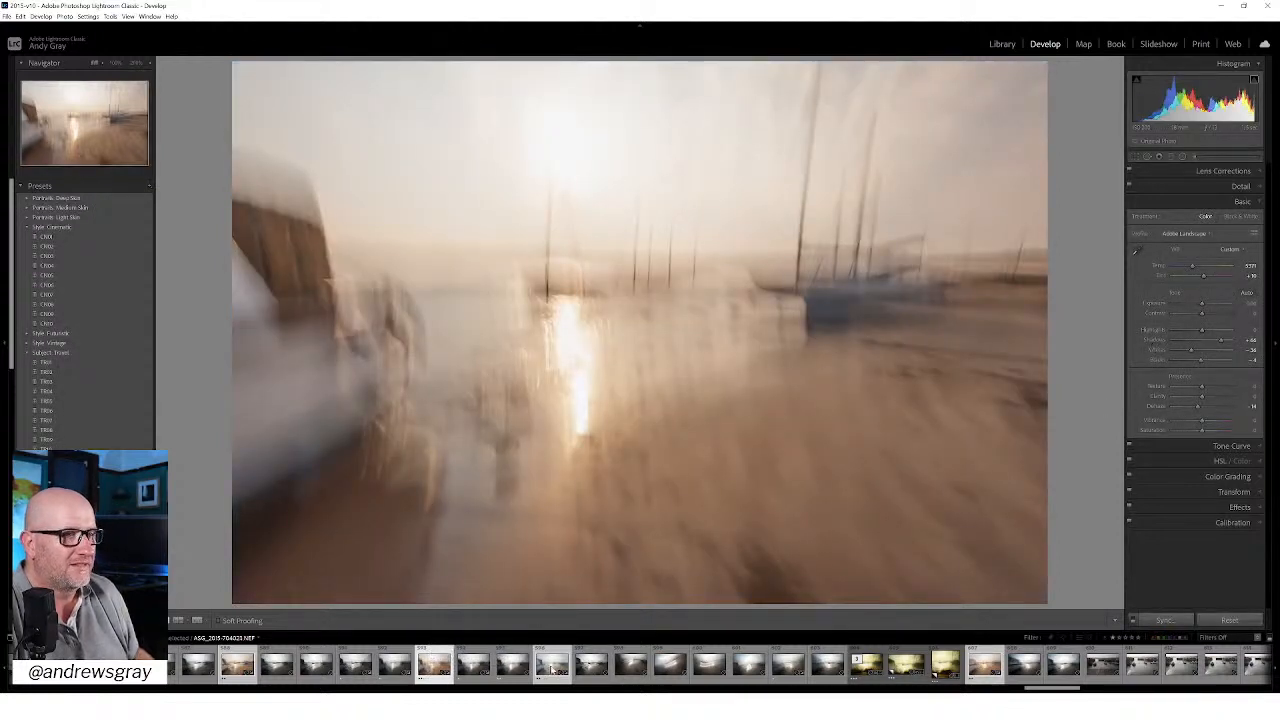
left_click(551, 669)
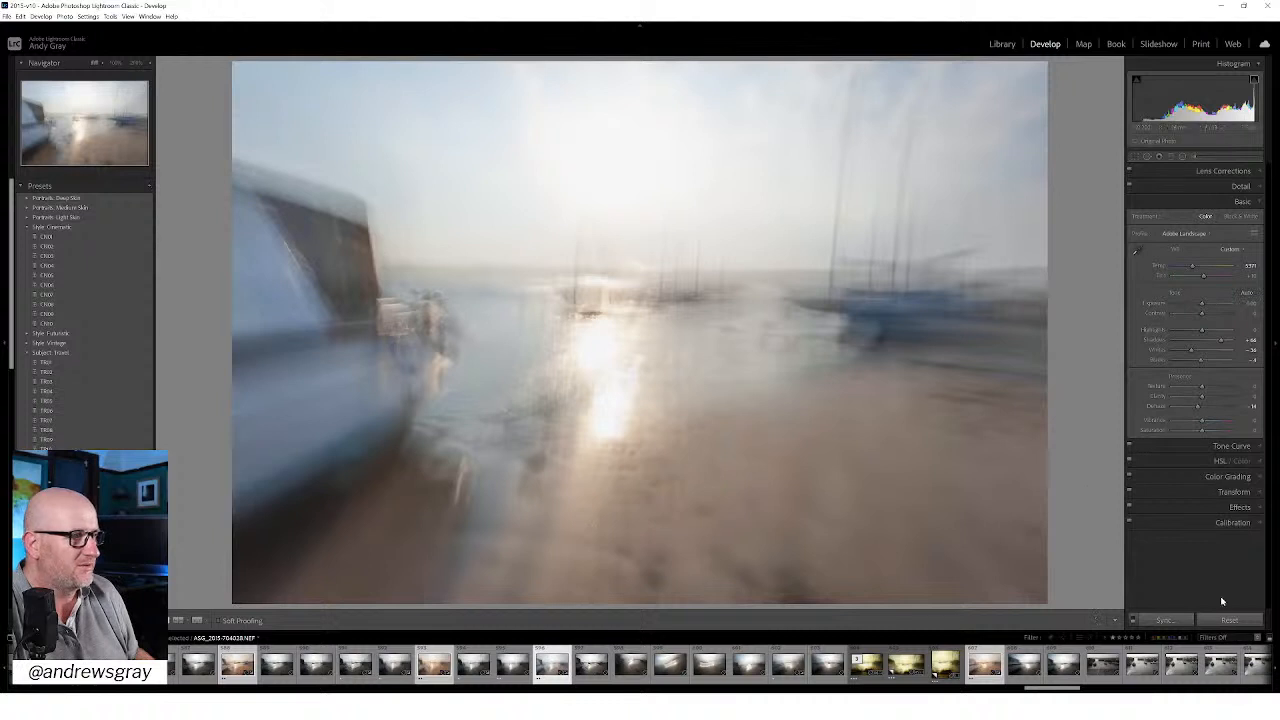
Step: Reset the blurred white-boat frame, and synchronize all develop settings from ASG_2015-704015.NEF to the selected frames again
left_click(1229, 621)
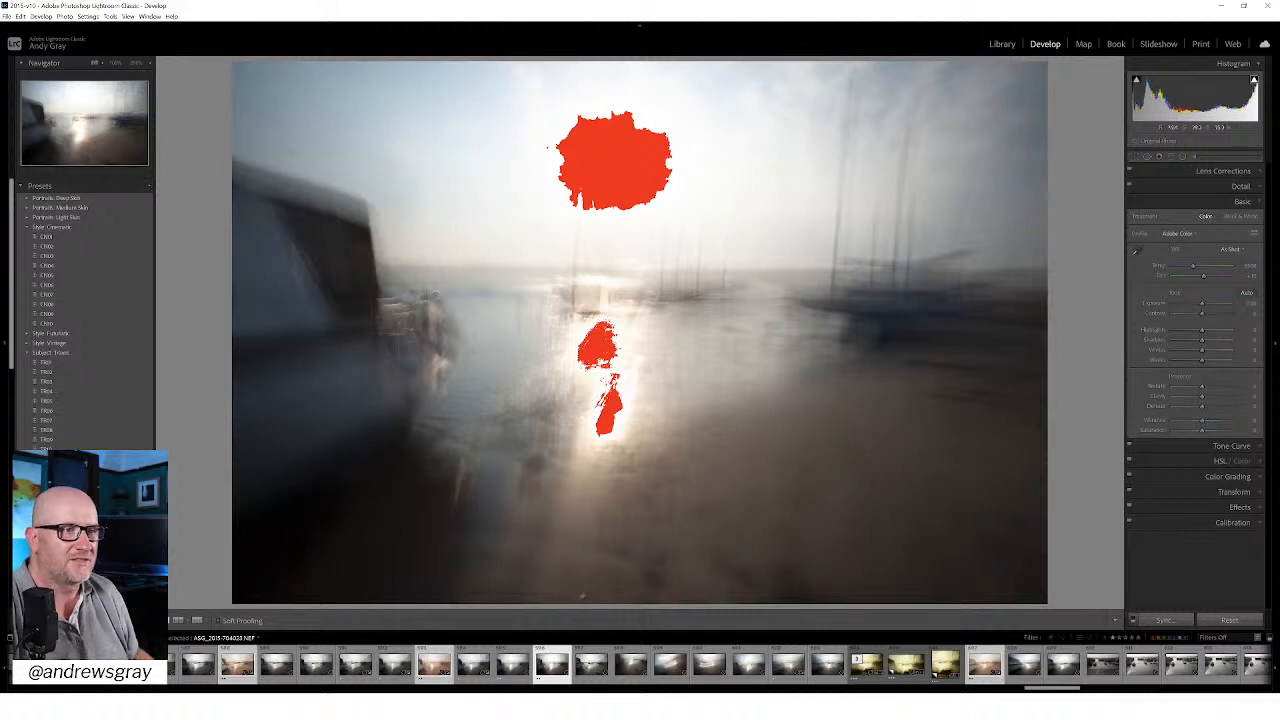
left_click(232, 671)
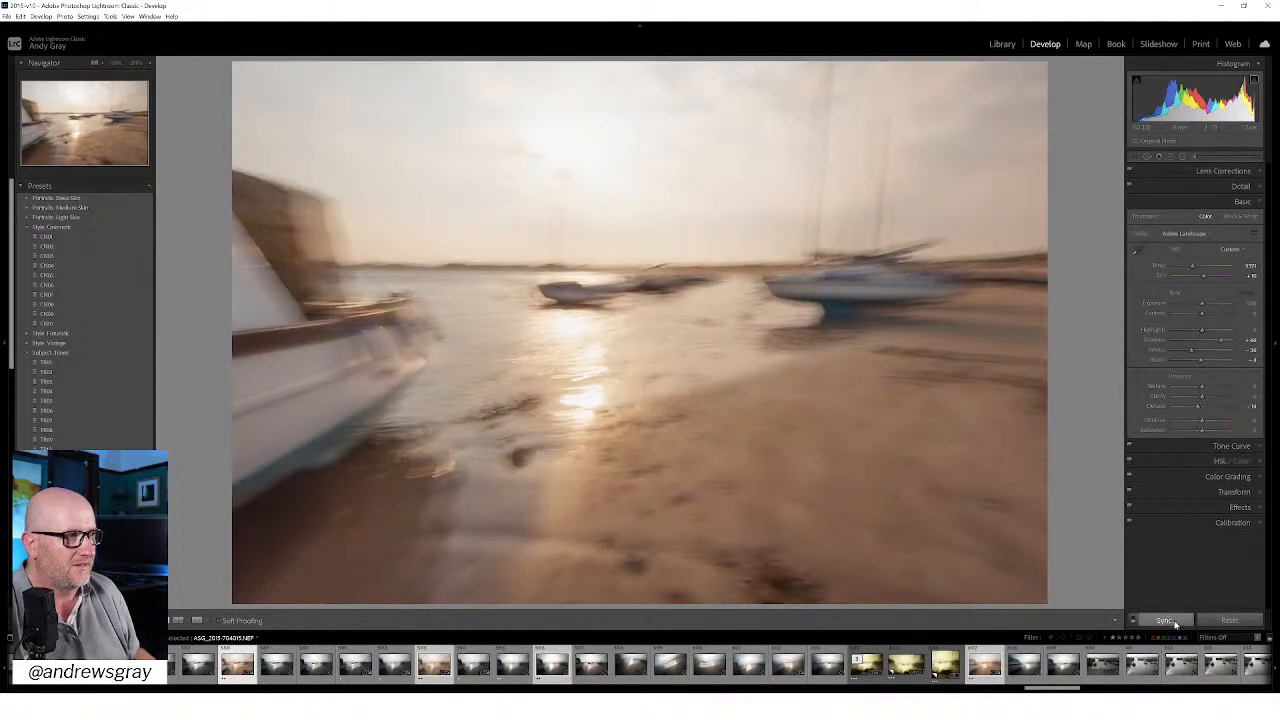
left_click(1166, 620)
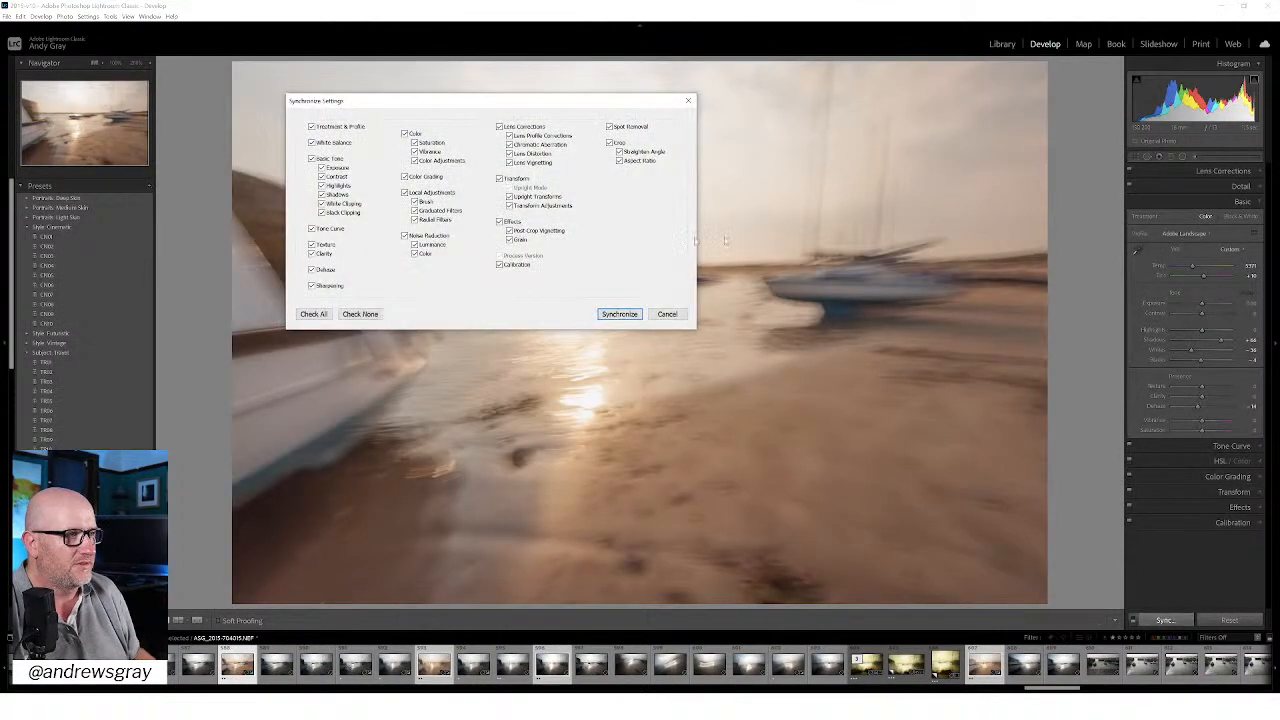
left_click(620, 314)
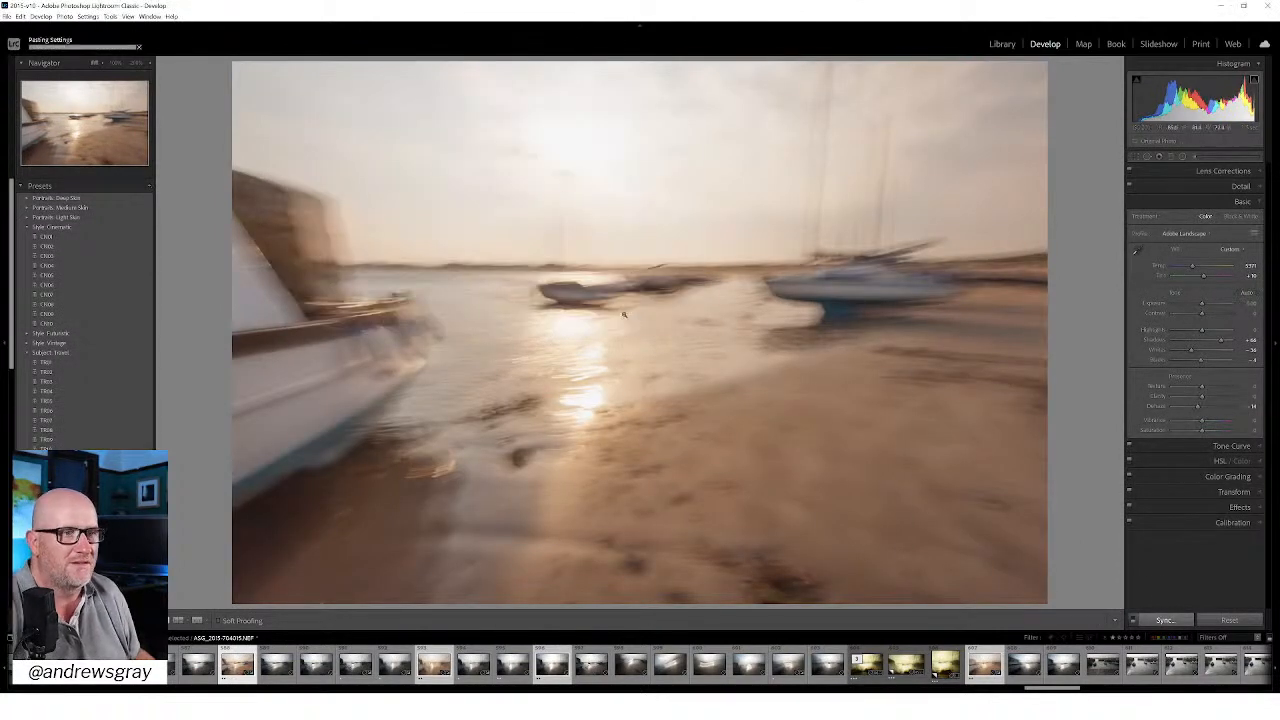
Step: Warm the blurred boat frame beyond the Daylight white balance, and refine its tone with Contrast about +15 and Highlights about -26
left_click(547, 664)
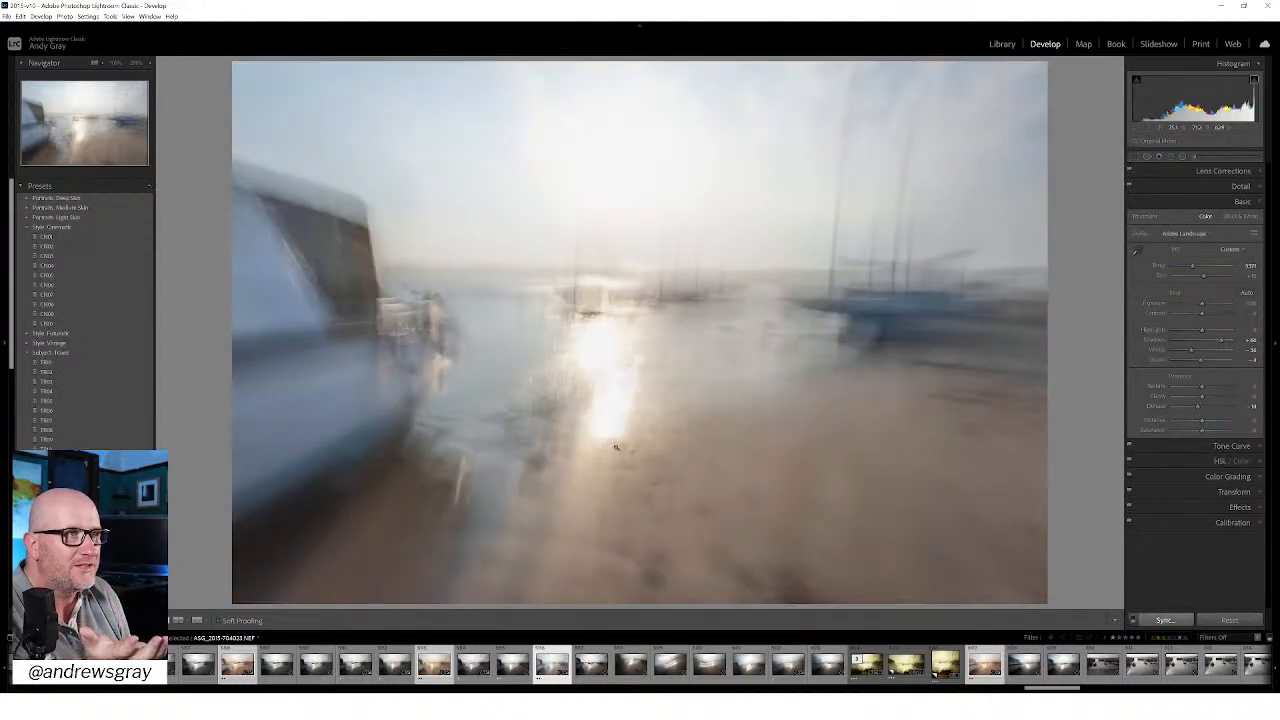
left_click(1230, 249)
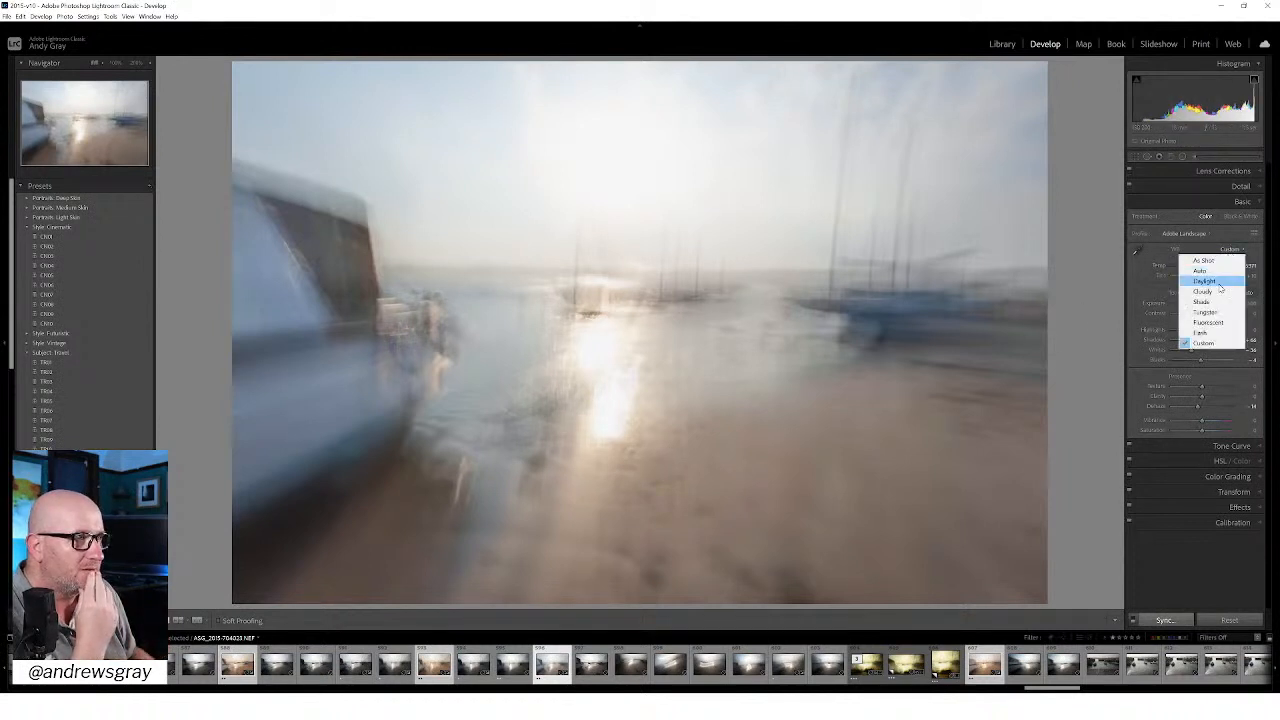
left_click(1218, 283)
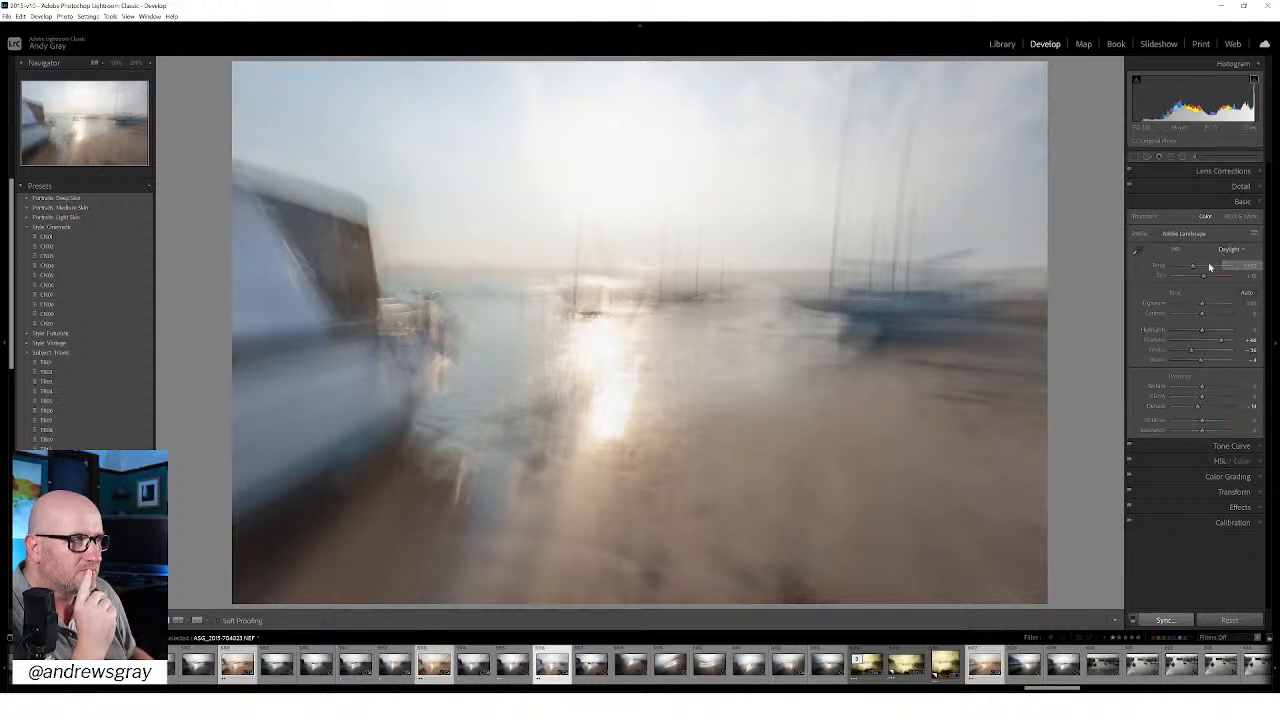
left_click_drag(1194, 266, 1202, 270)
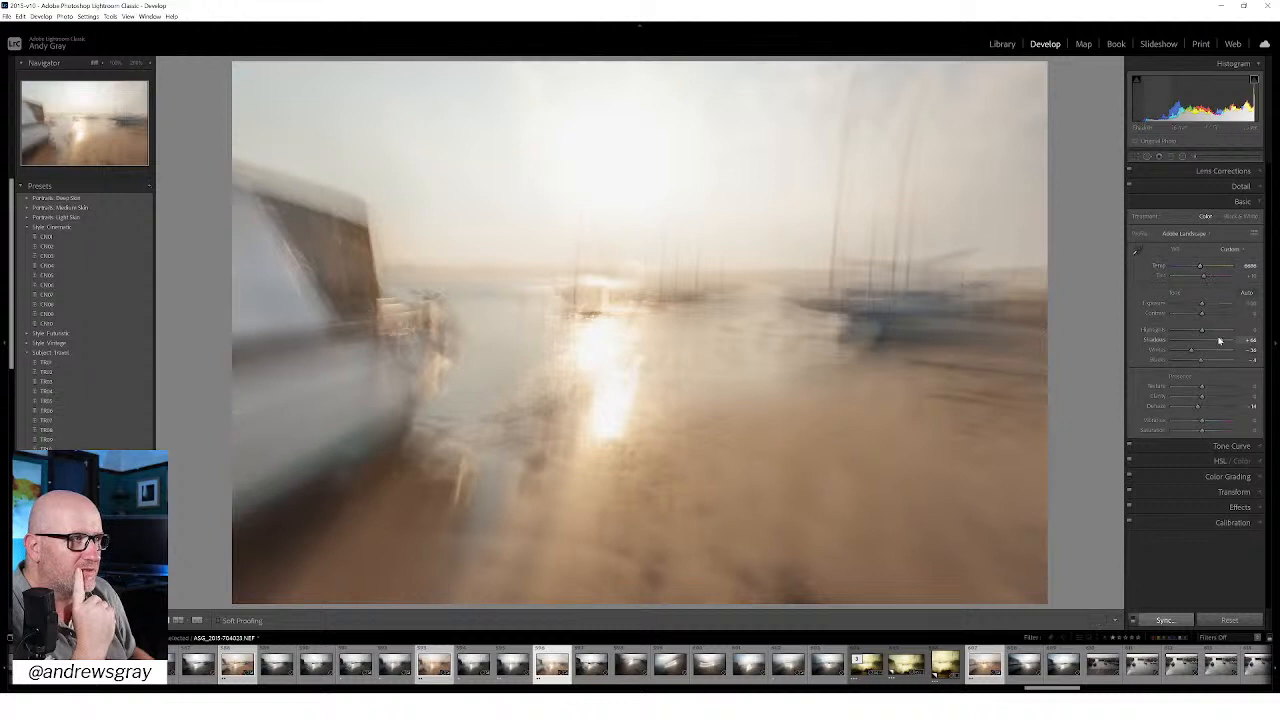
left_click_drag(1207, 317, 1208, 318)
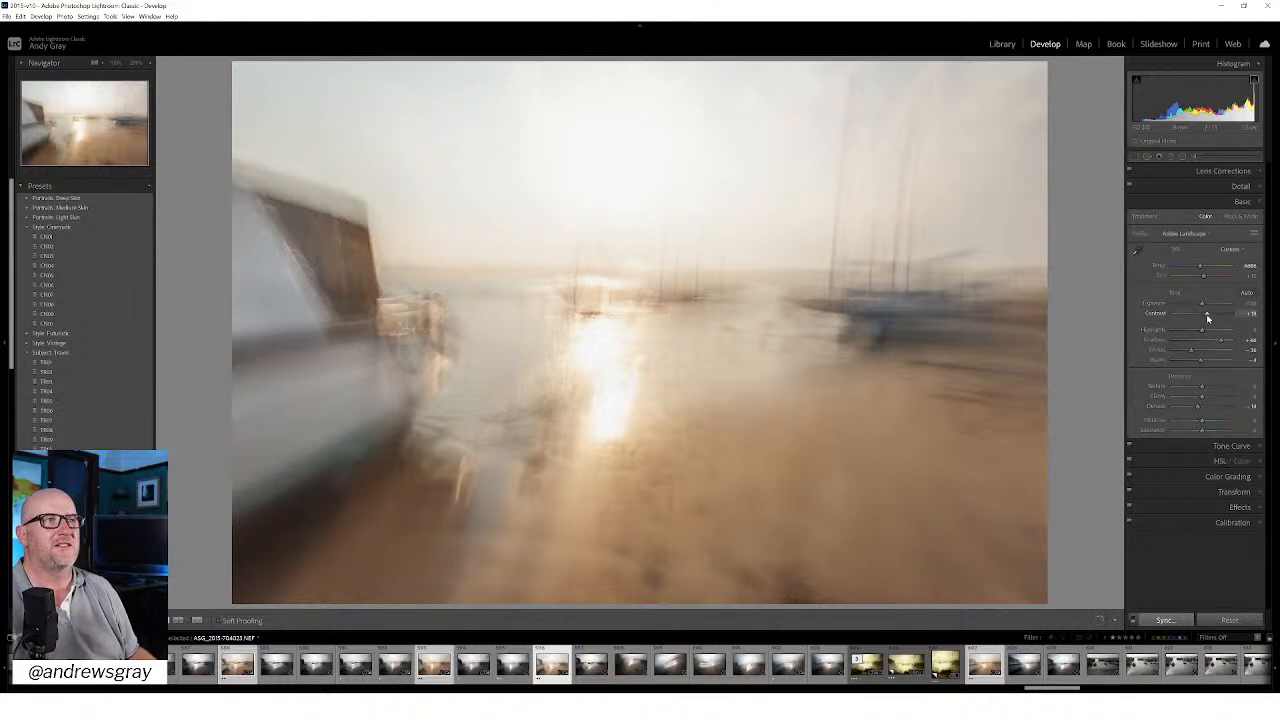
mouse_move(1200, 332)
left_mouse_down()
mouse_move(1171, 334)
mouse_move(1195, 337)
left_mouse_up()
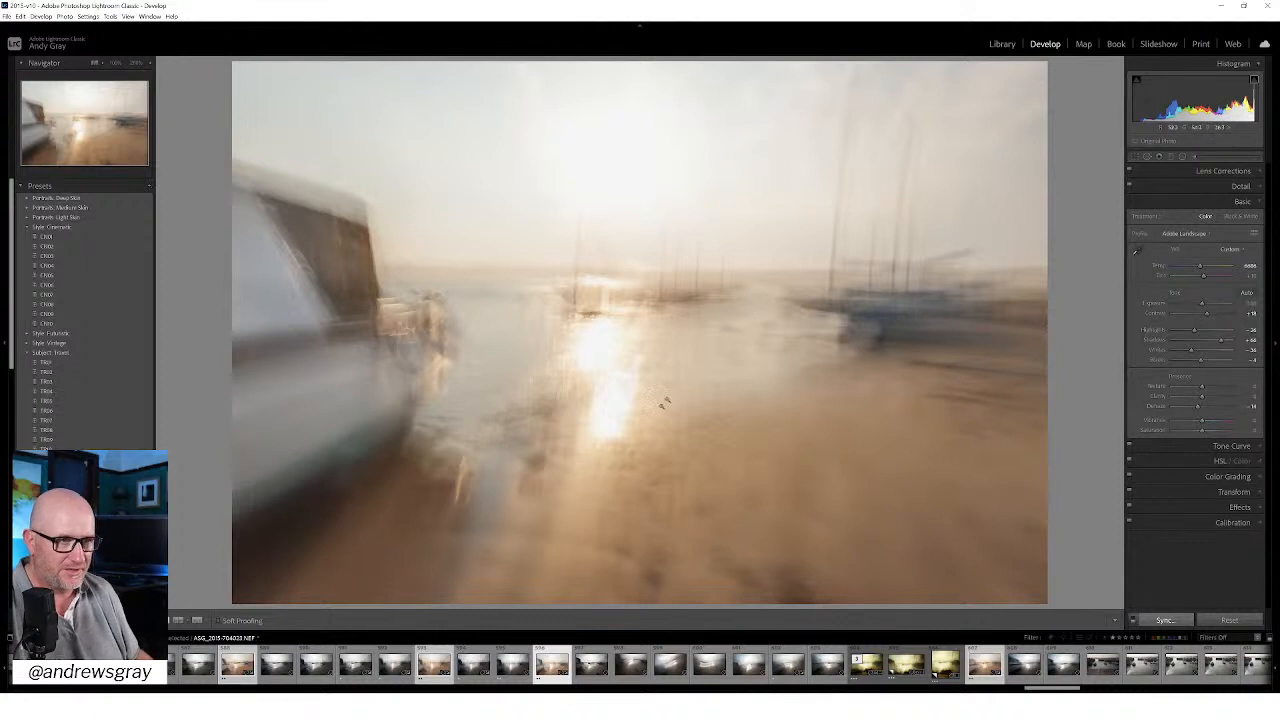
Step: Open the selected harbour frames together as layers in Photoshop
right_click(607, 313)
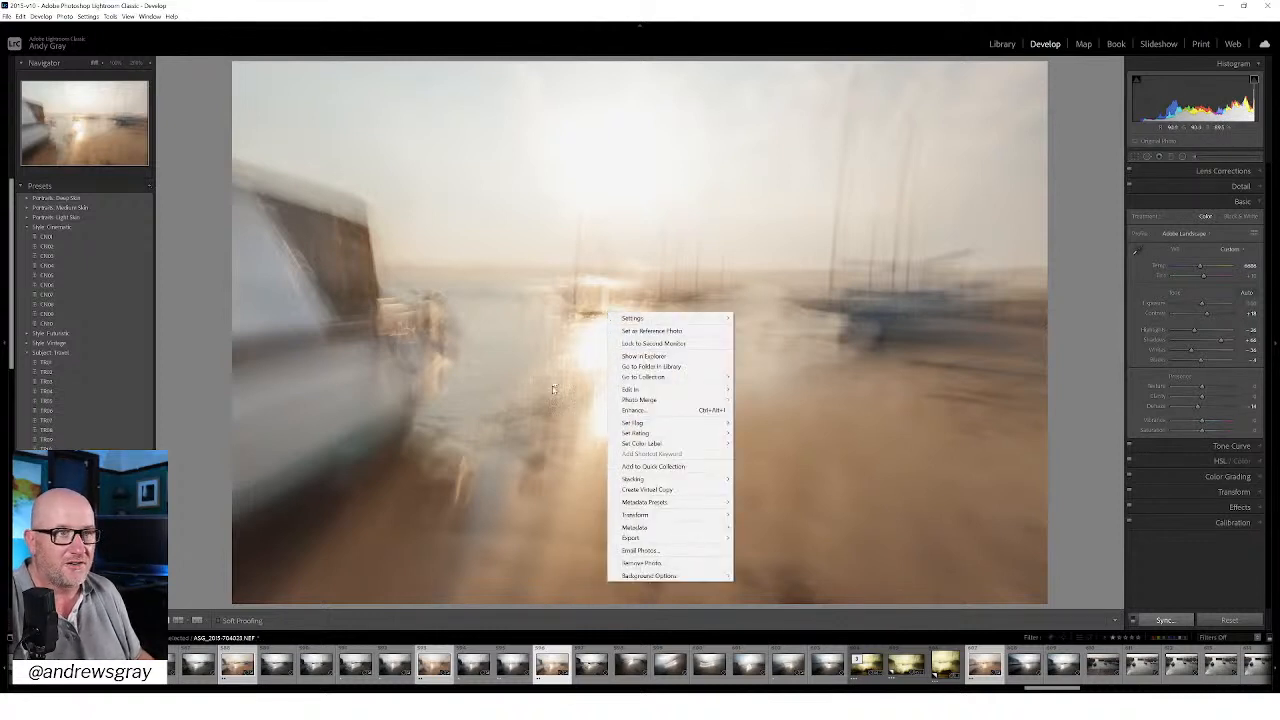
mouse_move(652, 390)
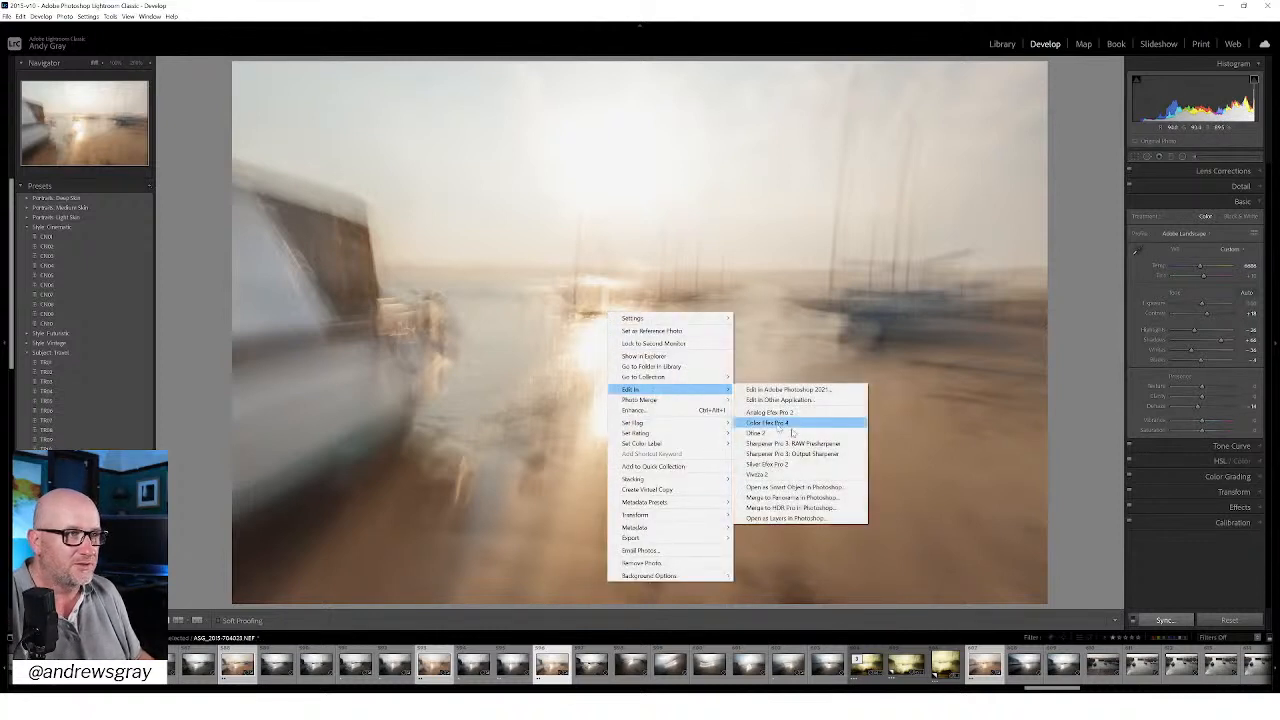
left_click(843, 519)
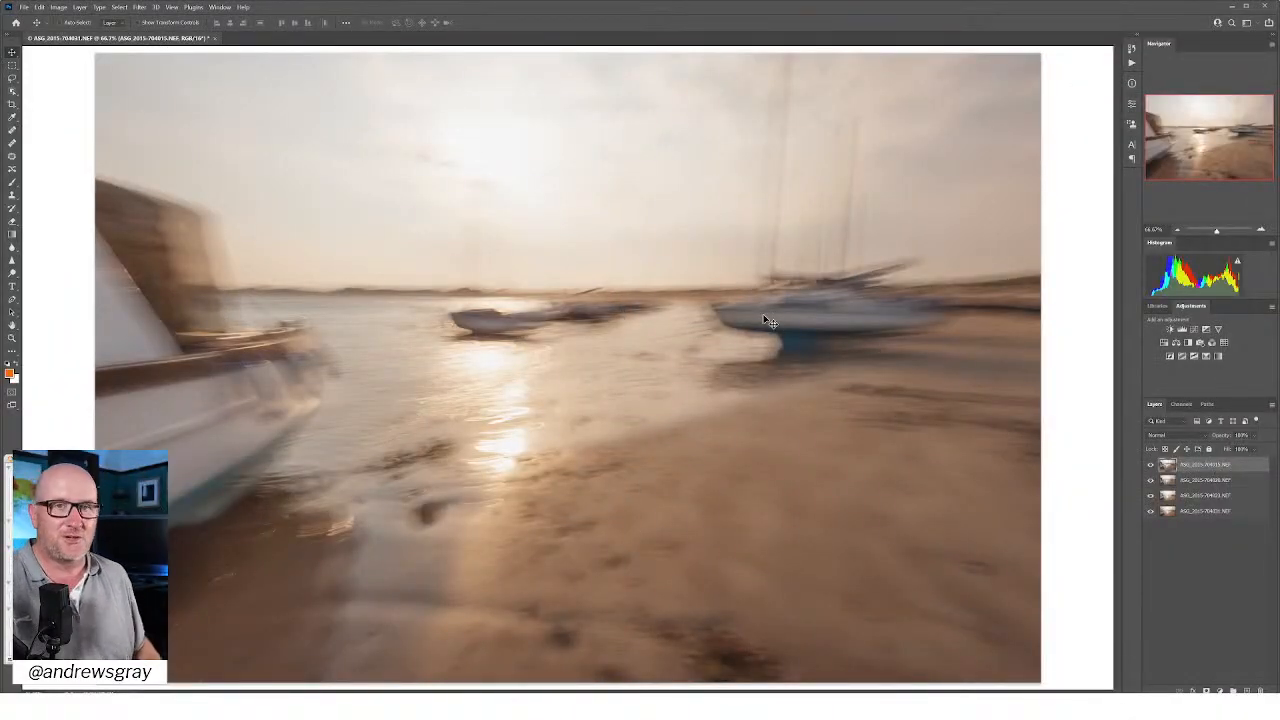
Step: Select all four harbour layers and set their blend mode to Lighten
left_click(1208, 512, "shift")
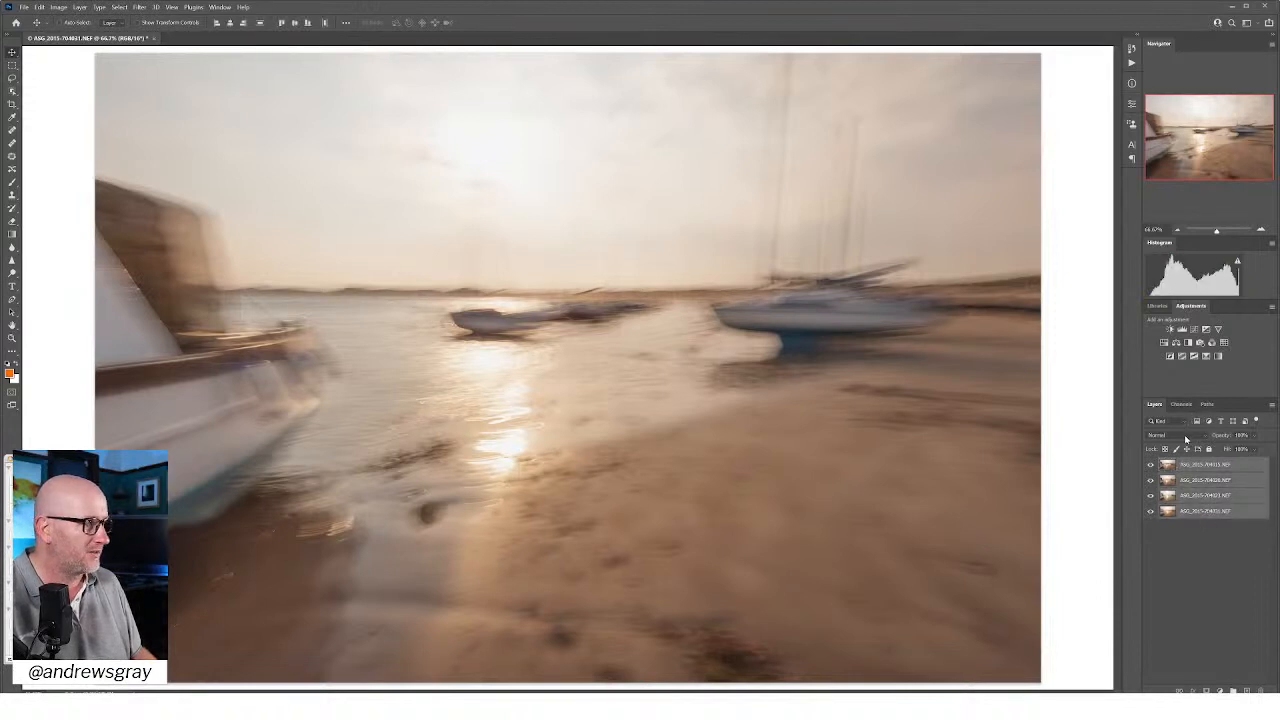
left_click(1186, 439)
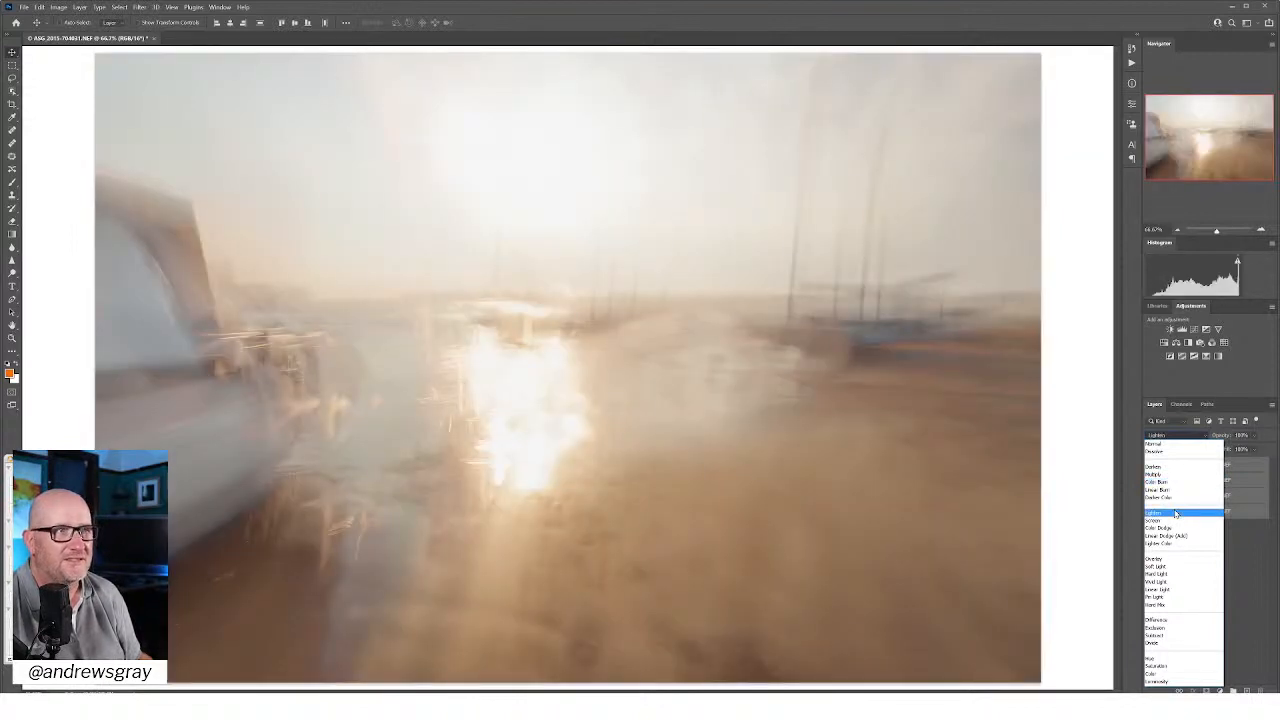
left_click(1176, 513)
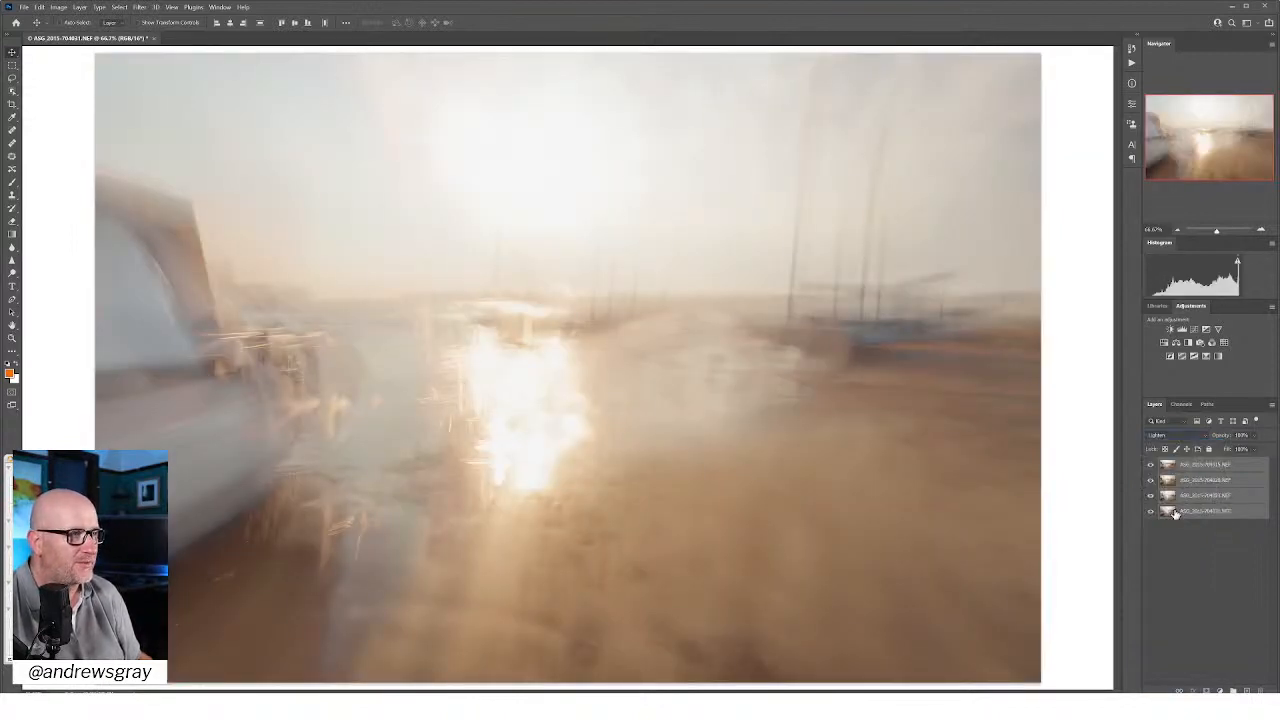
Step: Hide the two upper layers and compare the two lower frames separately and blended together
left_click(1151, 482)
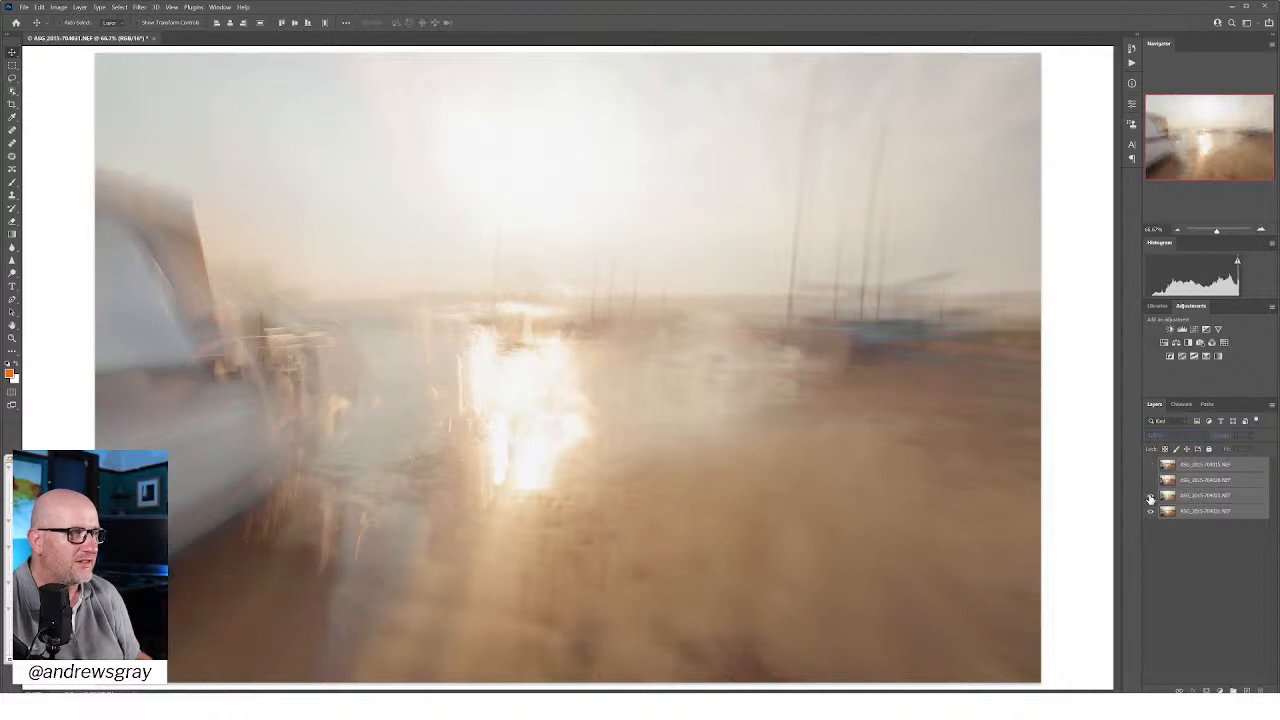
left_click(1150, 497)
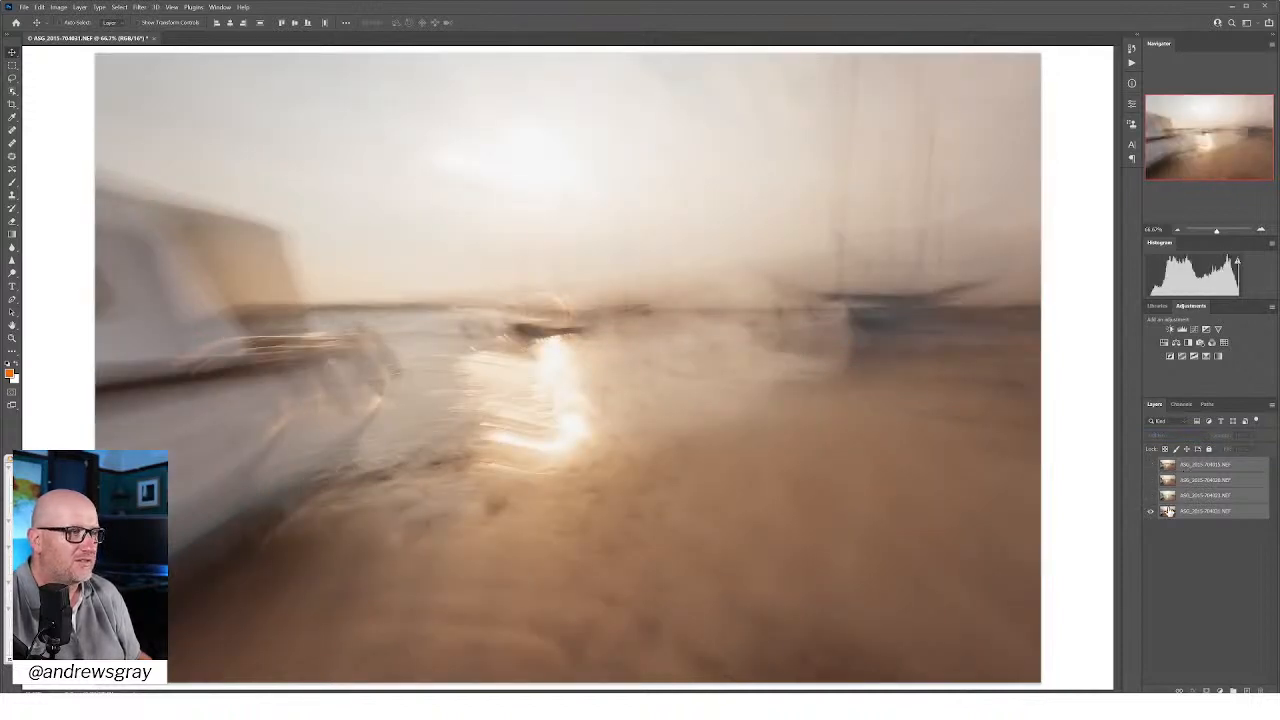
left_click(1150, 496)
left_click(1150, 514)
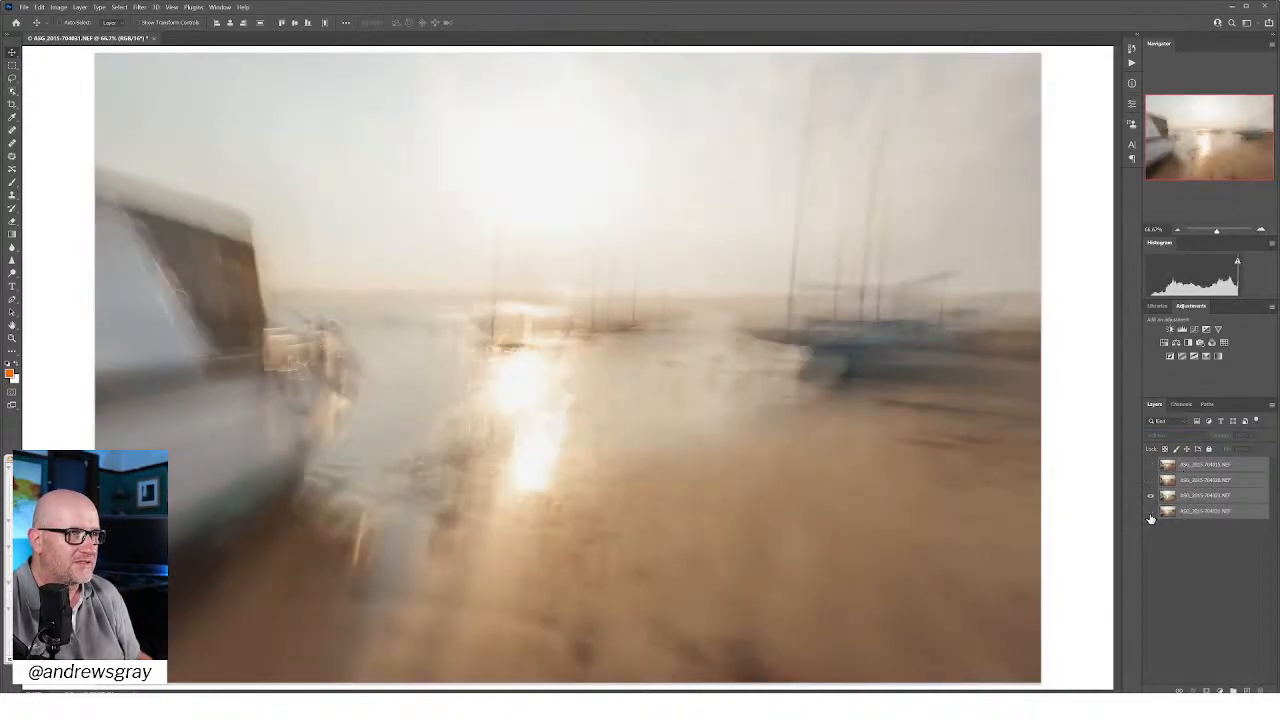
left_click(1150, 512)
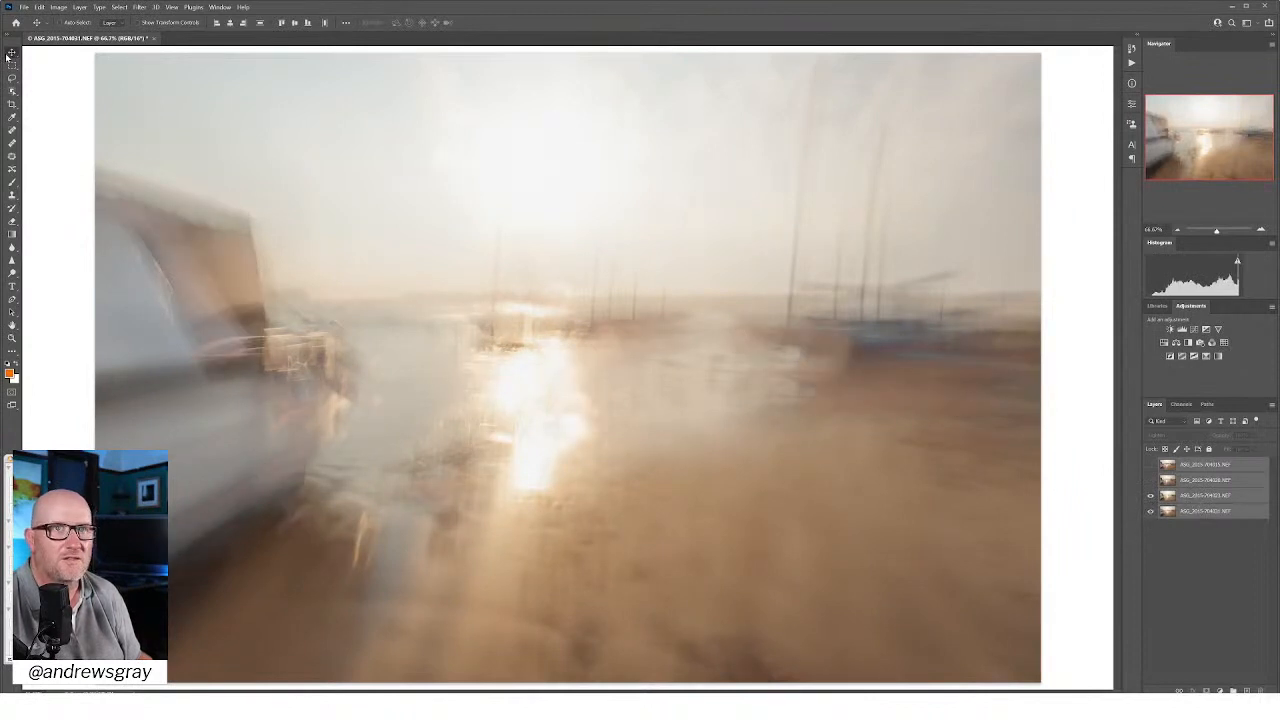
left_click_drag(951, 404, 949, 424)
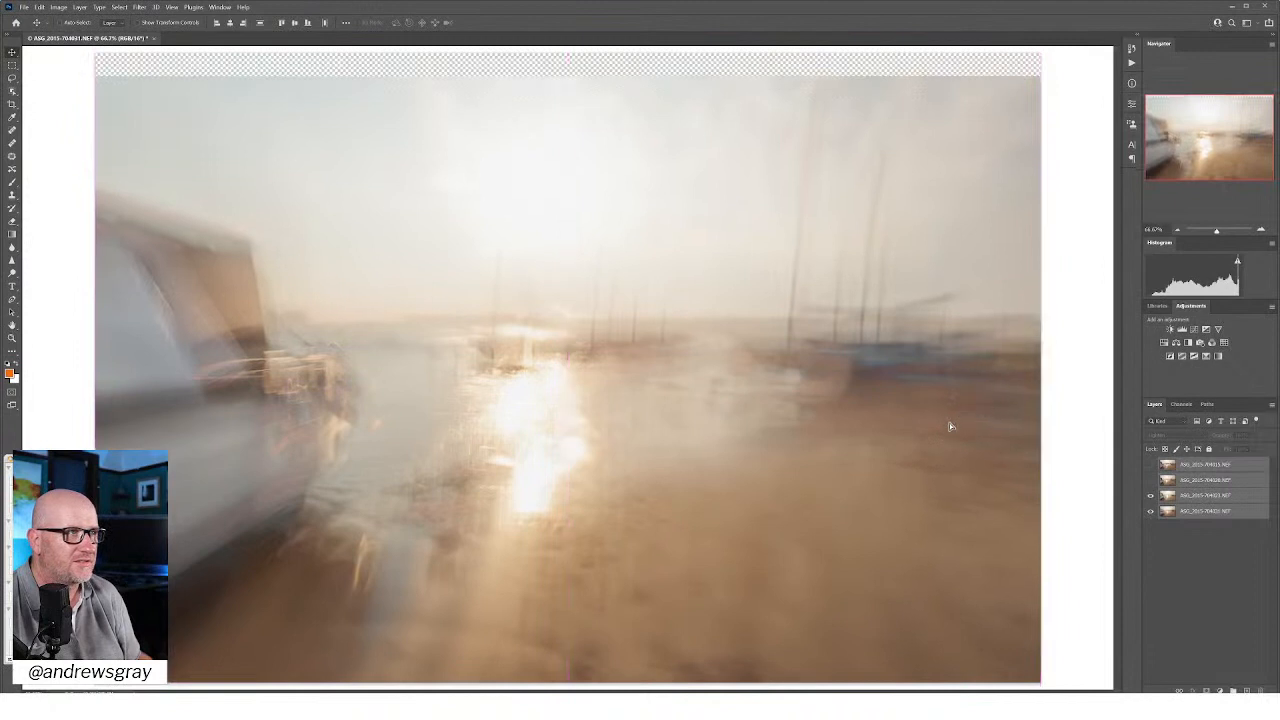
left_click(1166, 556)
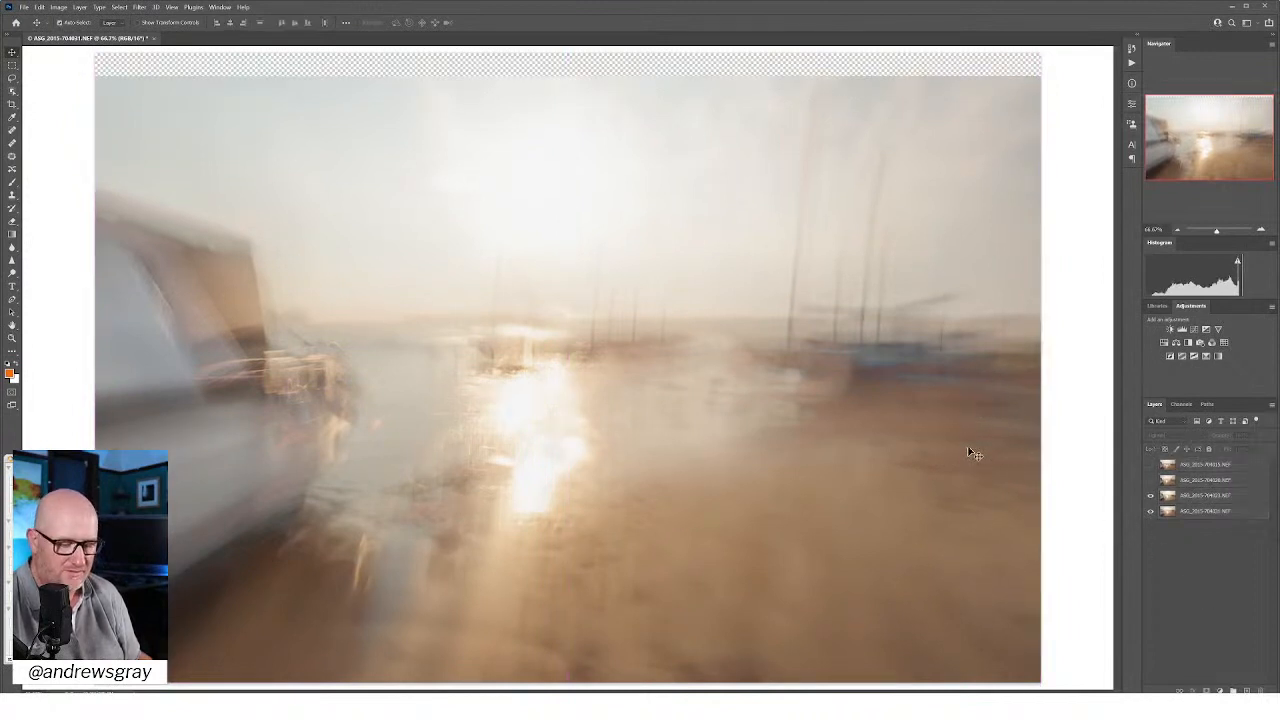
key("ctrl+z")
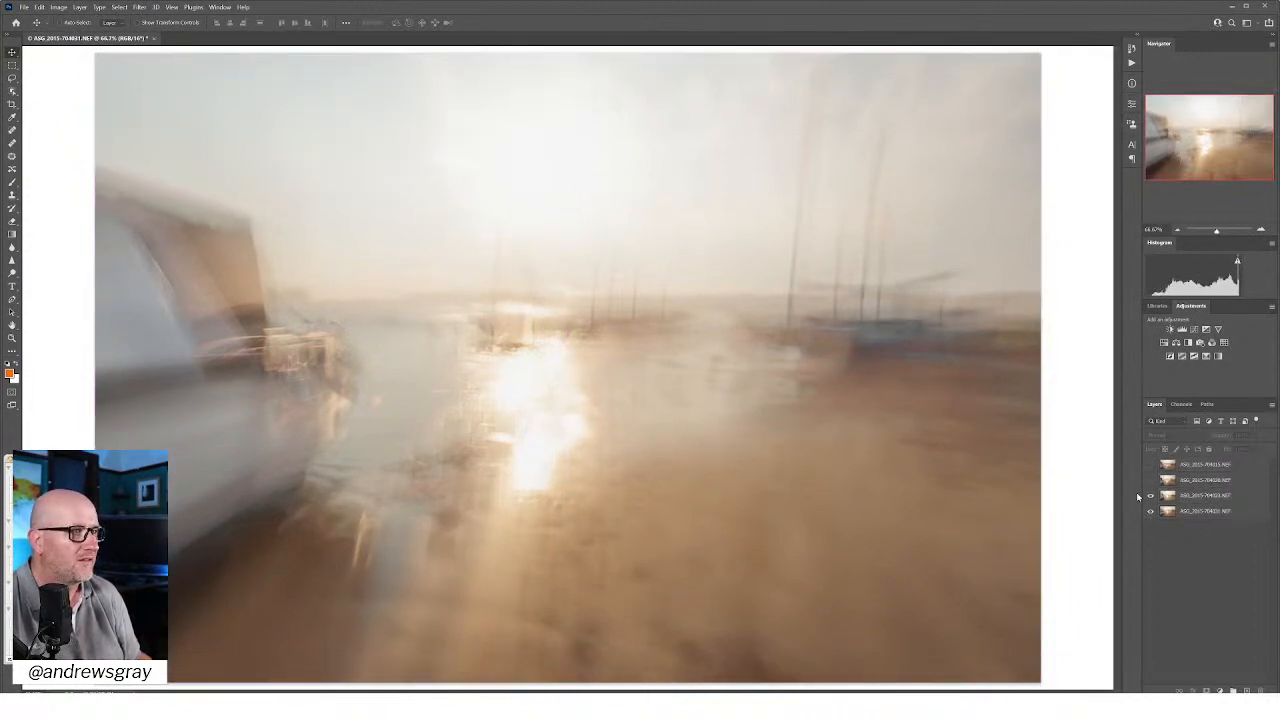
left_click(922, 404)
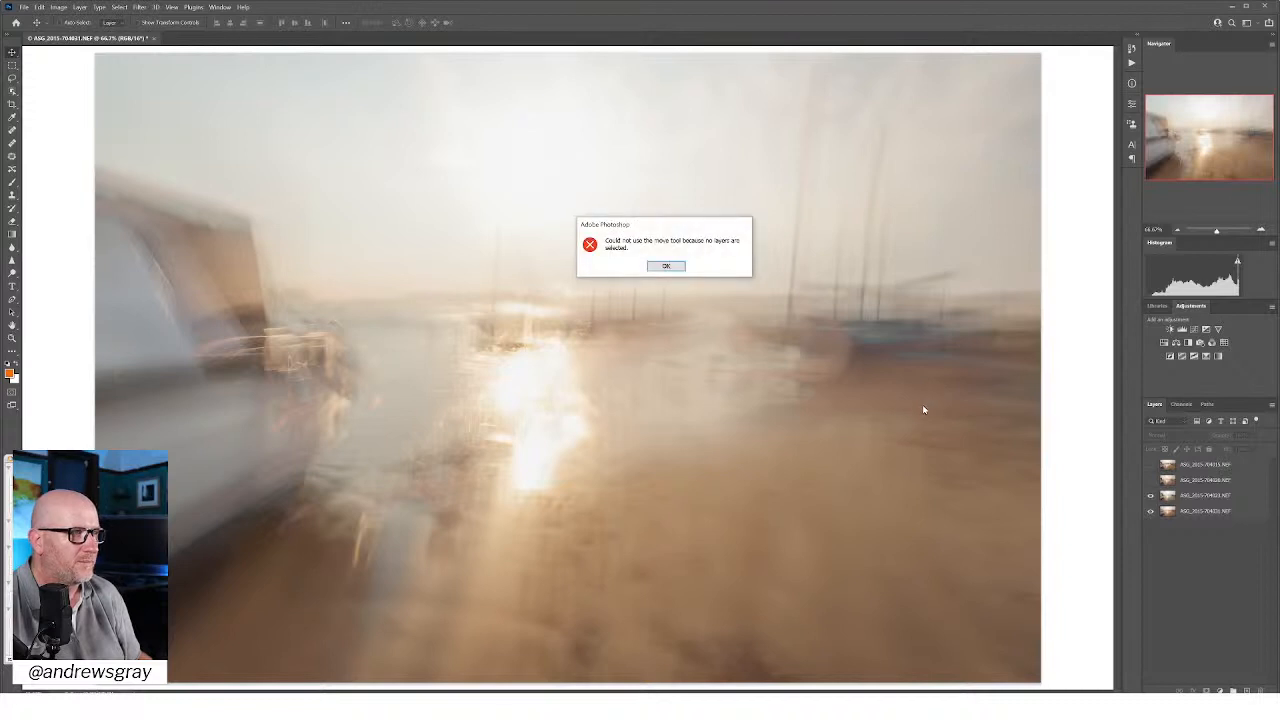
left_click(666, 268)
Step: Move only the third layer from the top to test its alignment with the bottom frame, and show the two upper layers again
left_click(1205, 495)
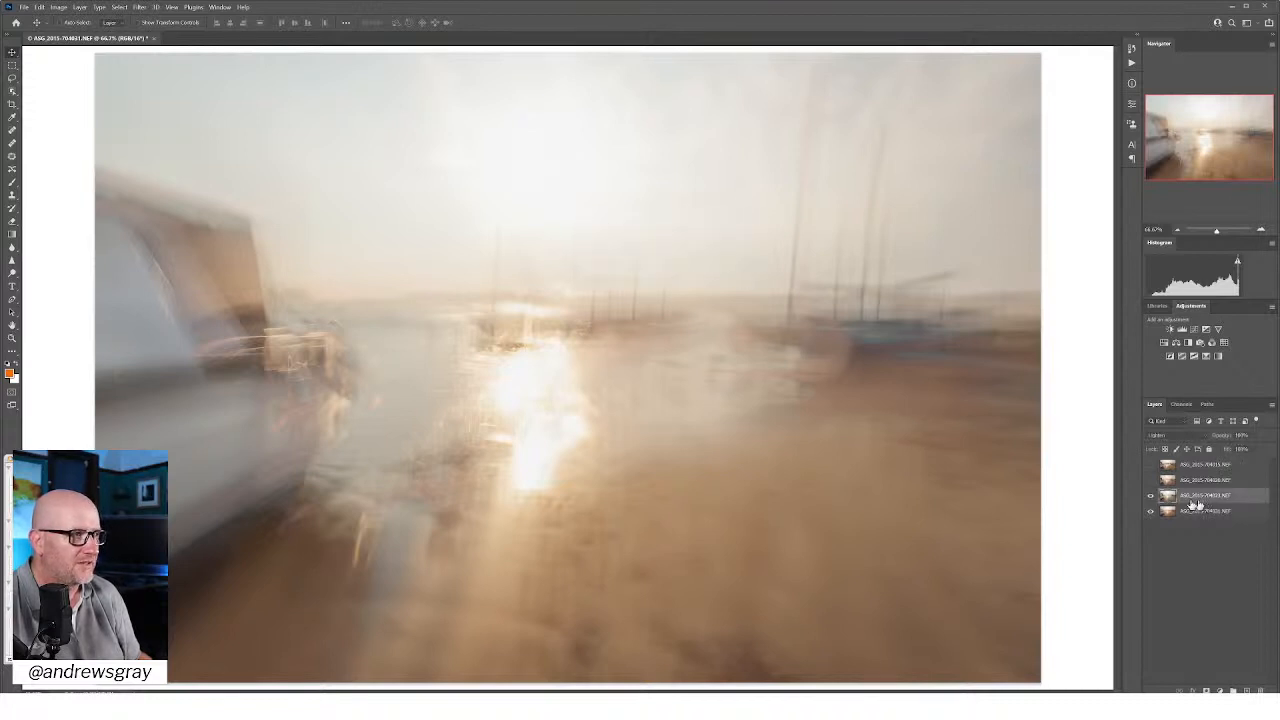
mouse_move(930, 370)
left_mouse_down()
mouse_move(928, 391)
mouse_move(926, 302)
mouse_move(931, 369)
left_mouse_up()
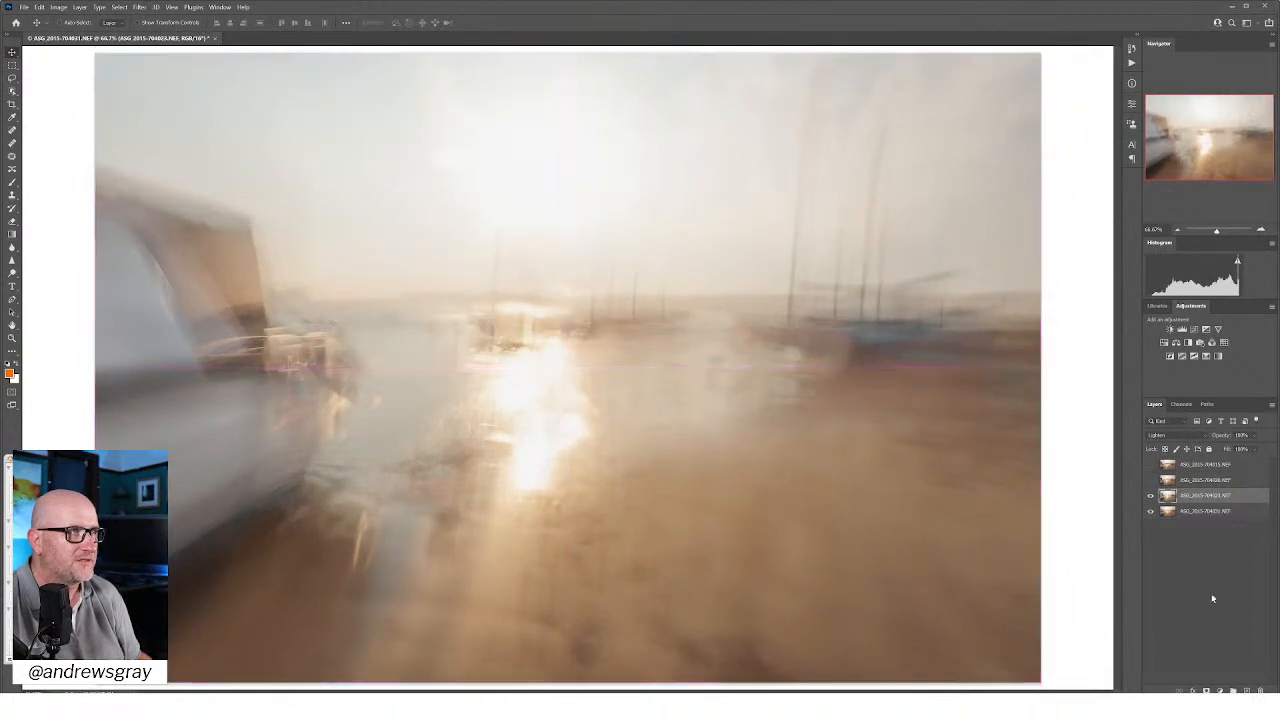
left_click(1196, 483)
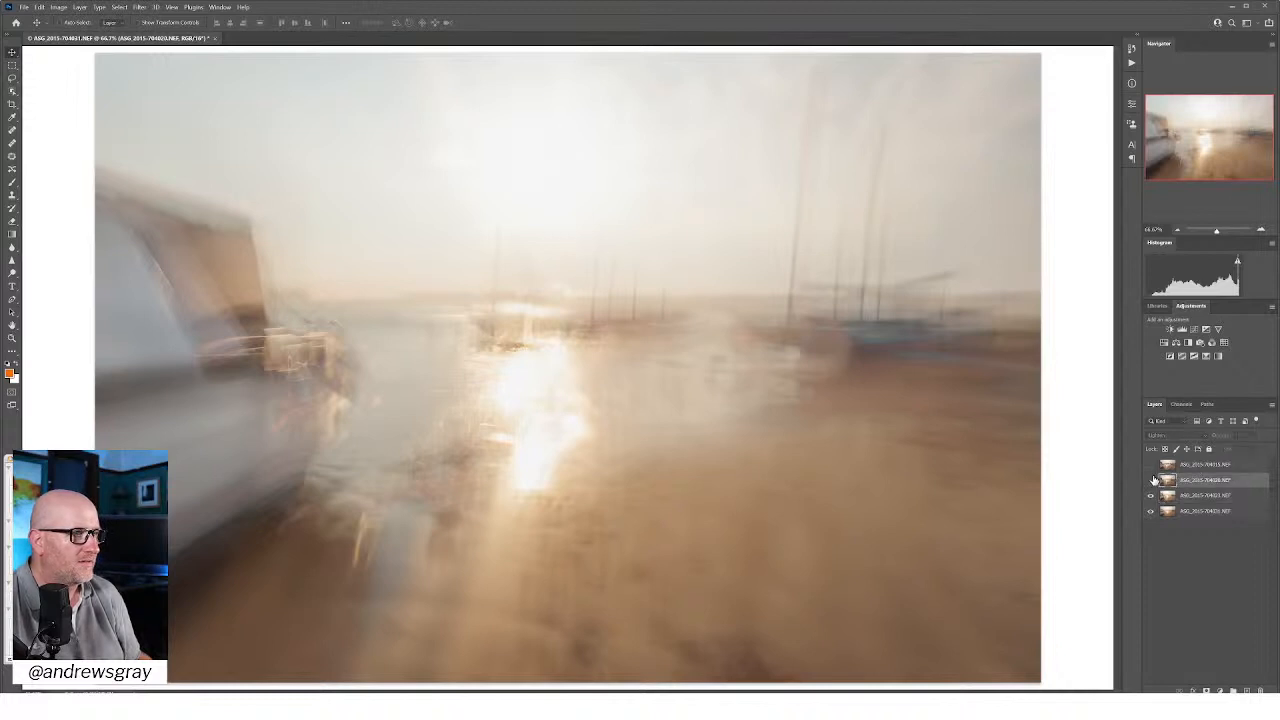
left_click(1150, 480)
left_click(1150, 464)
Step: Change the blend mode of all four harbour layers to Multiply
left_click(1174, 439)
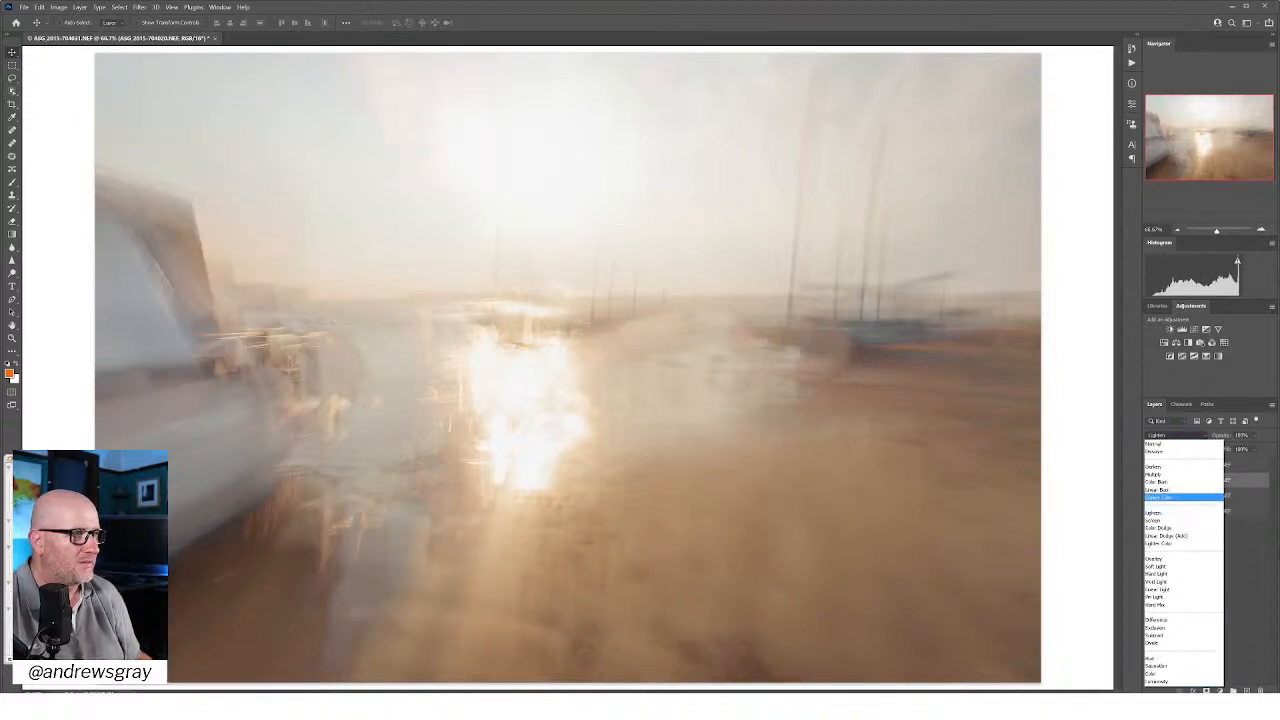
left_click(1232, 579)
left_click(1218, 469)
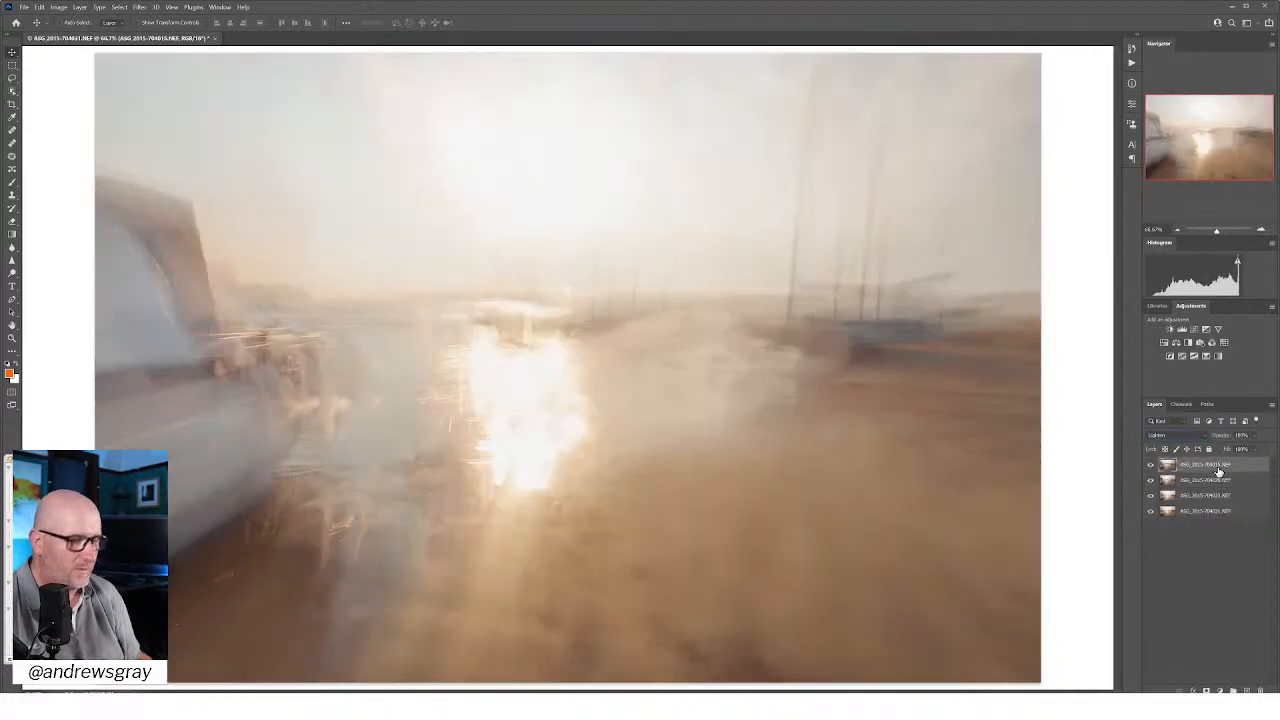
left_click(1214, 514, "shift")
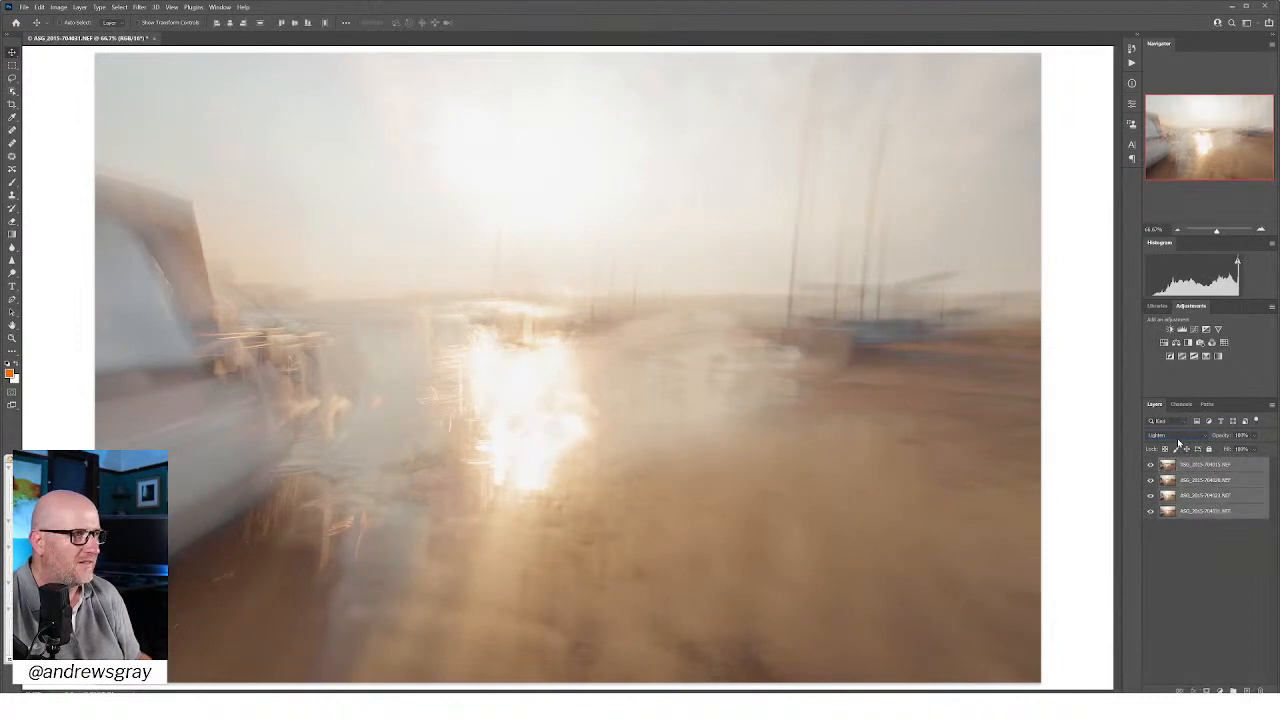
left_click(1179, 438)
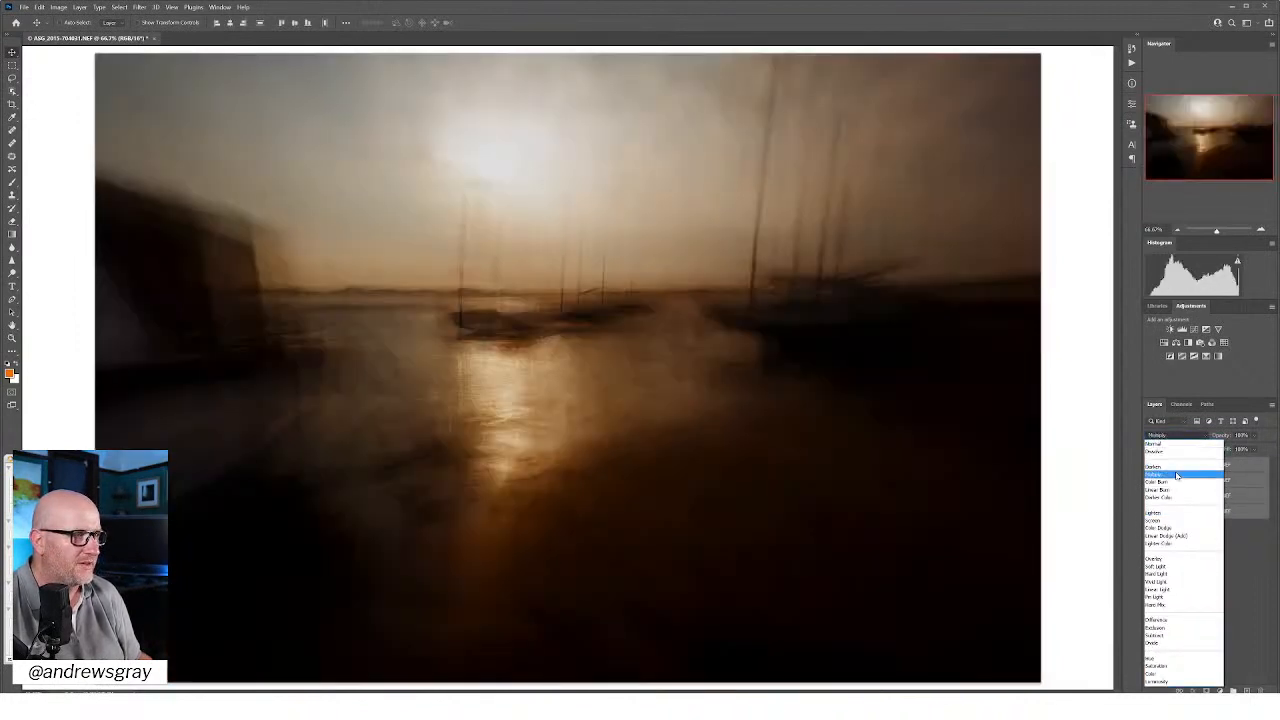
left_click(1177, 475)
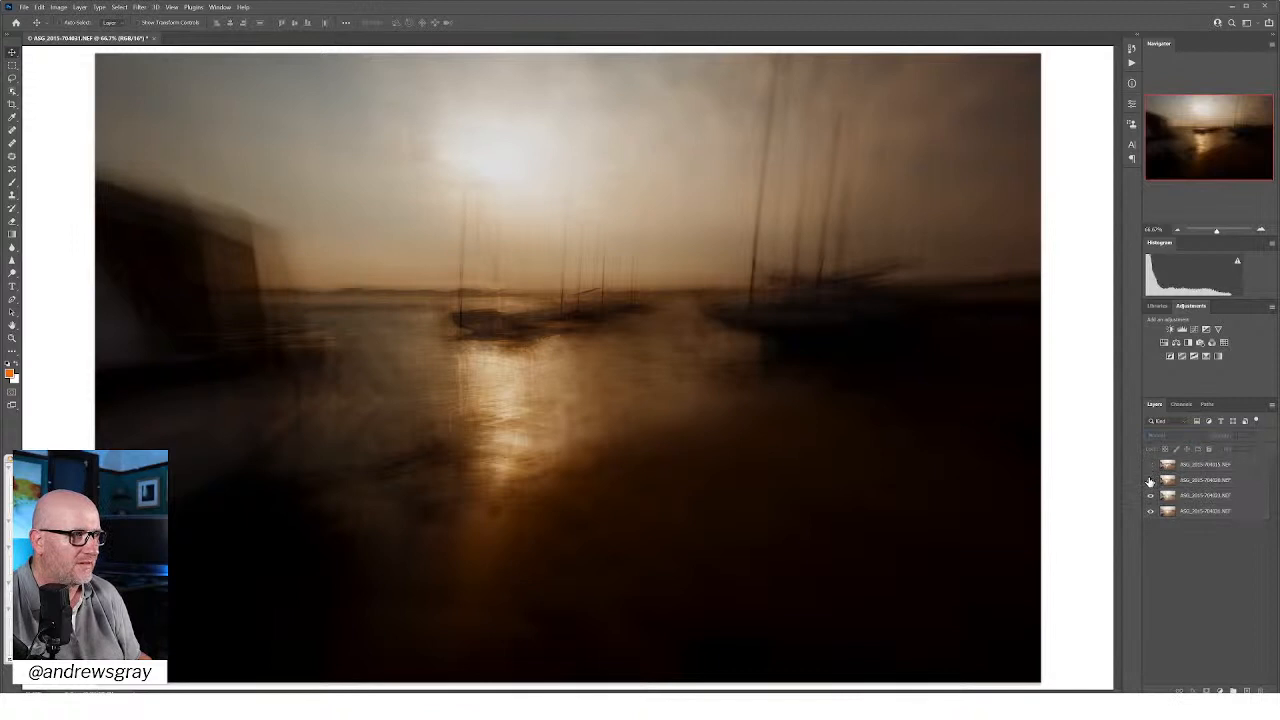
Step: Hide the two upper layers and shift the third layer slightly up and to the right over the bottom frame
left_click(1150, 480)
left_click(1150, 498)
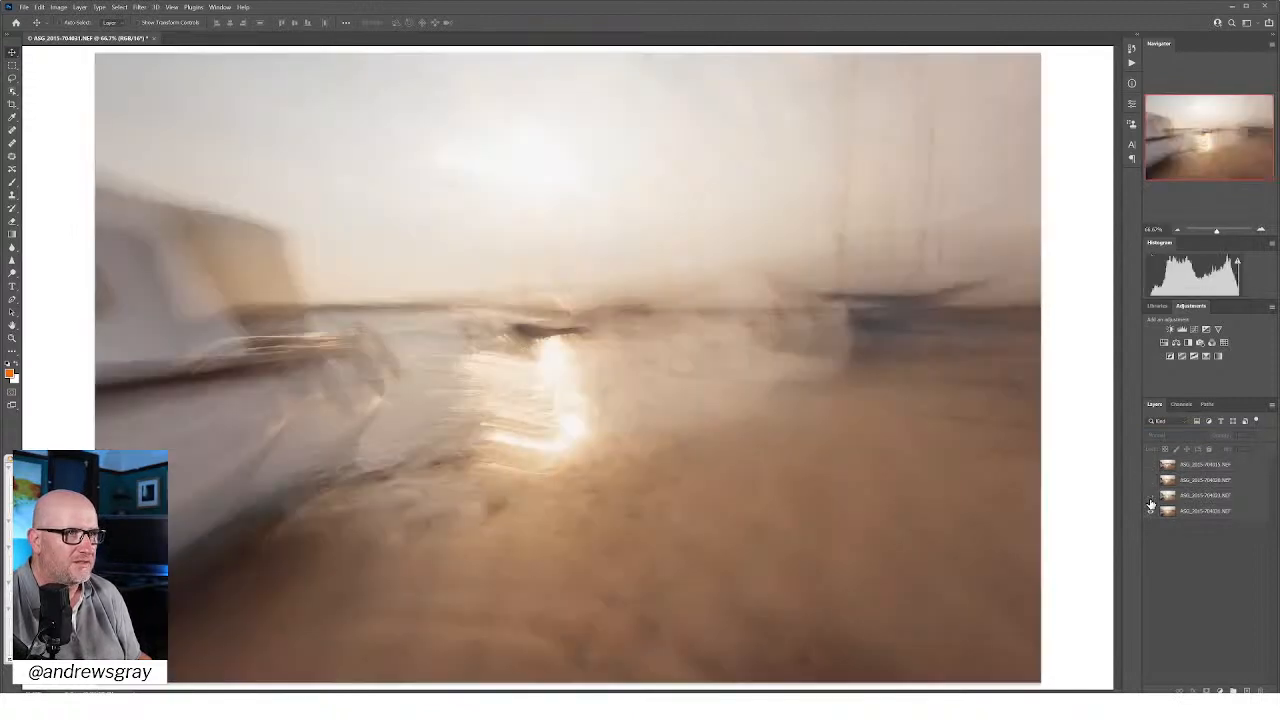
left_click(1150, 498)
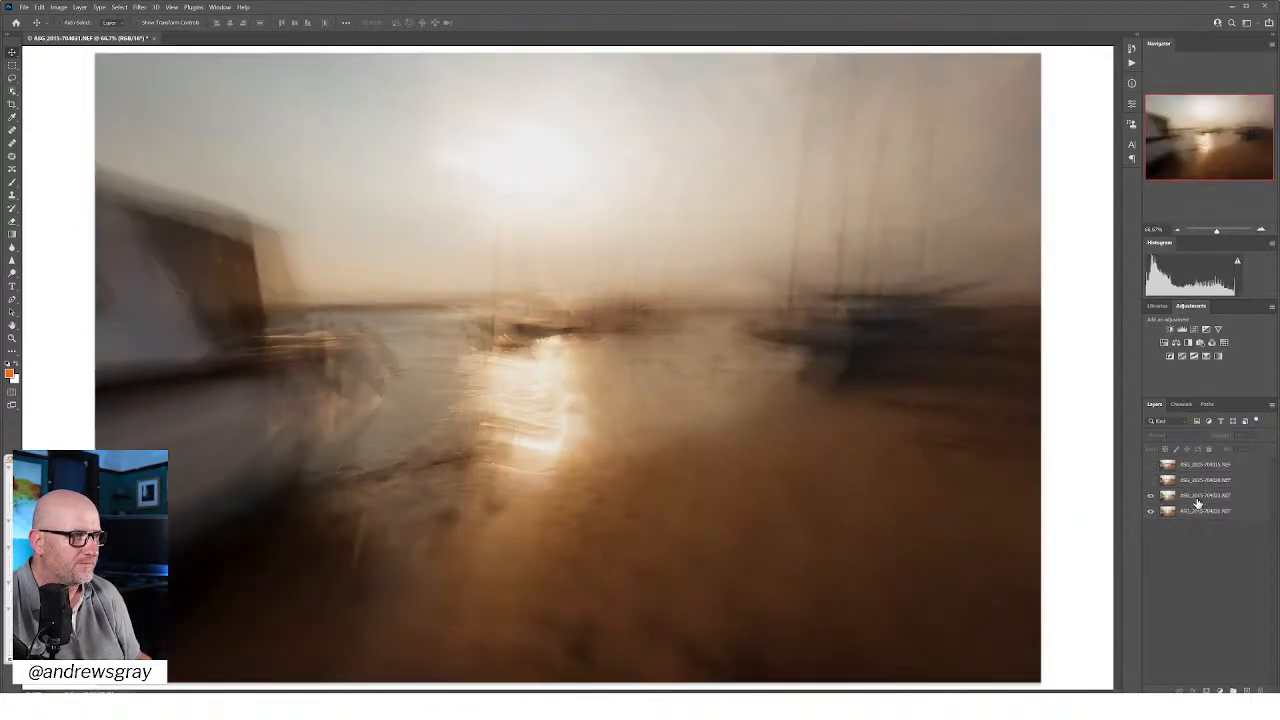
left_click(1200, 496)
mouse_move(262, 220)
left_mouse_down()
mouse_move(278, 221)
mouse_move(276, 189)
mouse_move(281, 205)
left_mouse_up()
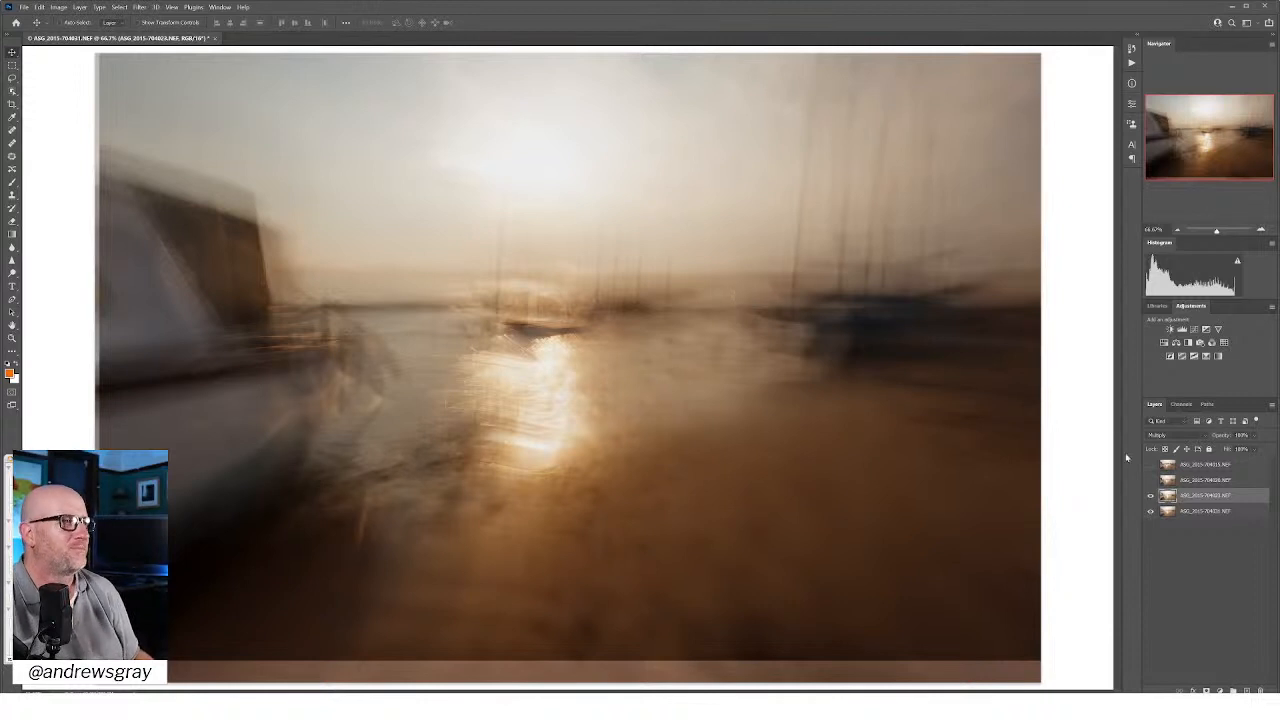
Step: Show the second layer from the top and shift it right so its masts line up with the frames below
left_click(1149, 481)
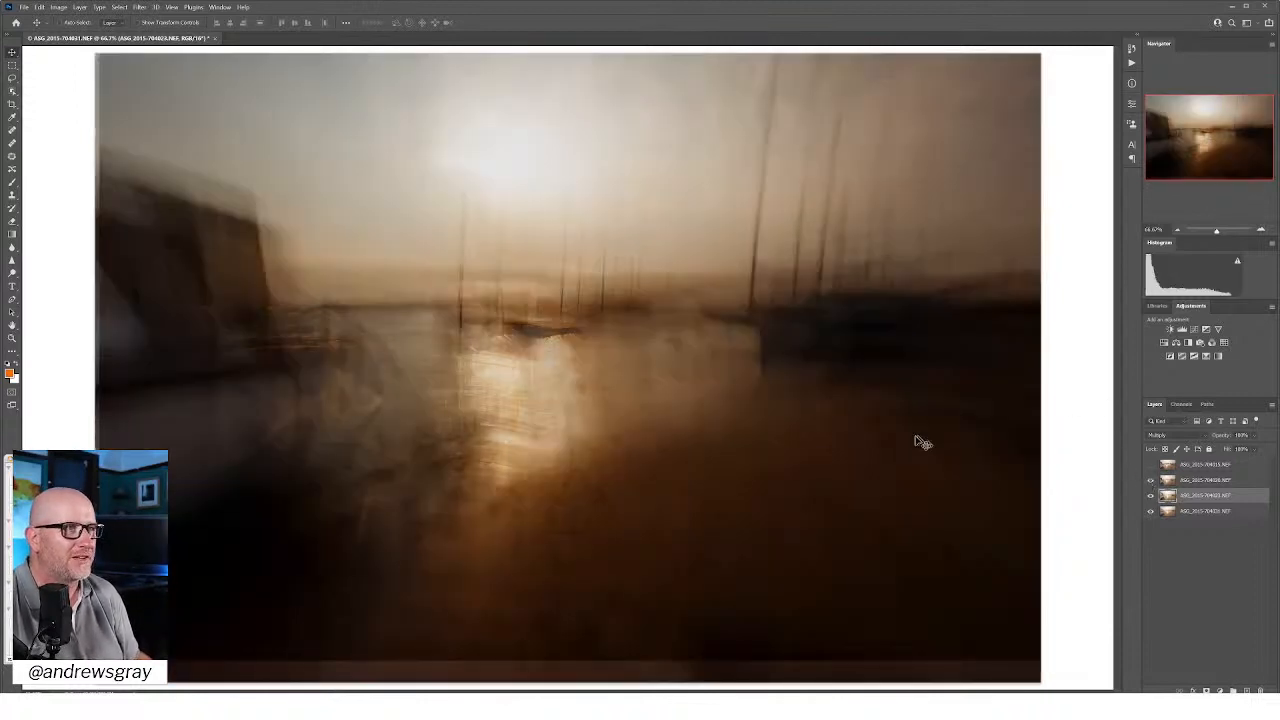
left_click_drag(721, 446, 902, 485)
left_click(1209, 482)
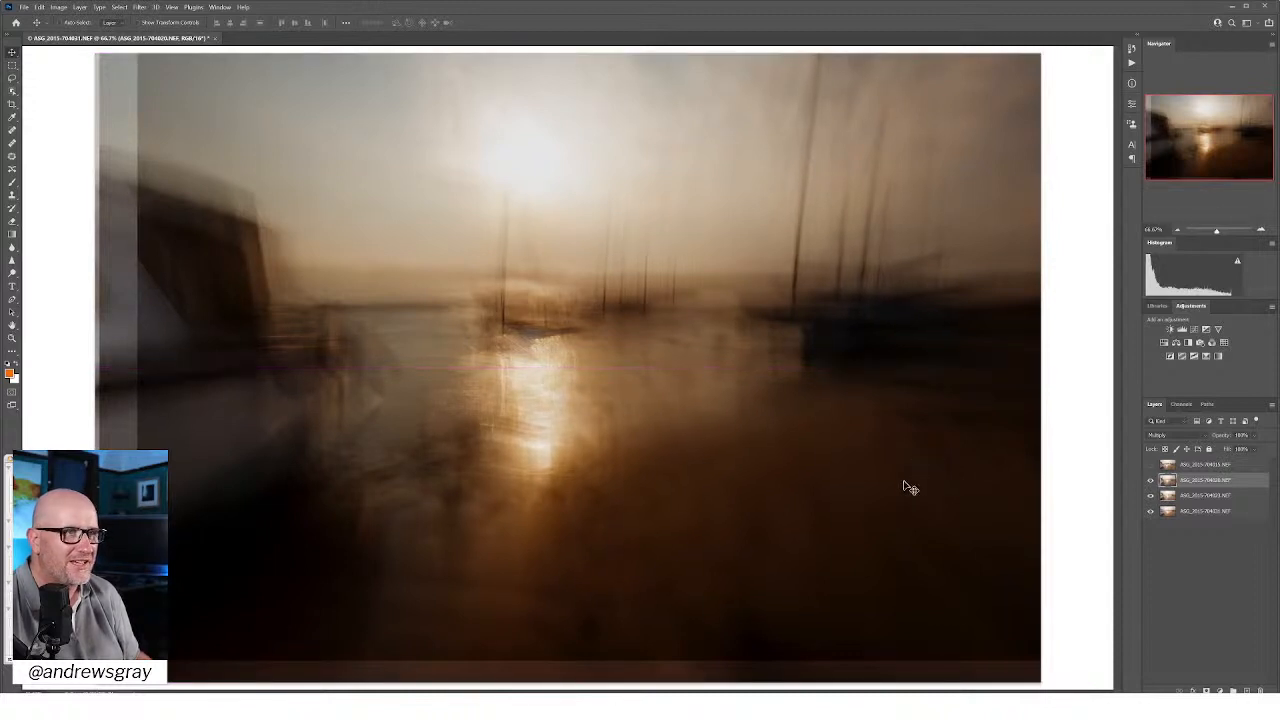
Step: Show the top layer and shift only that layer slightly up and to the right over the frames below
left_click(1149, 465)
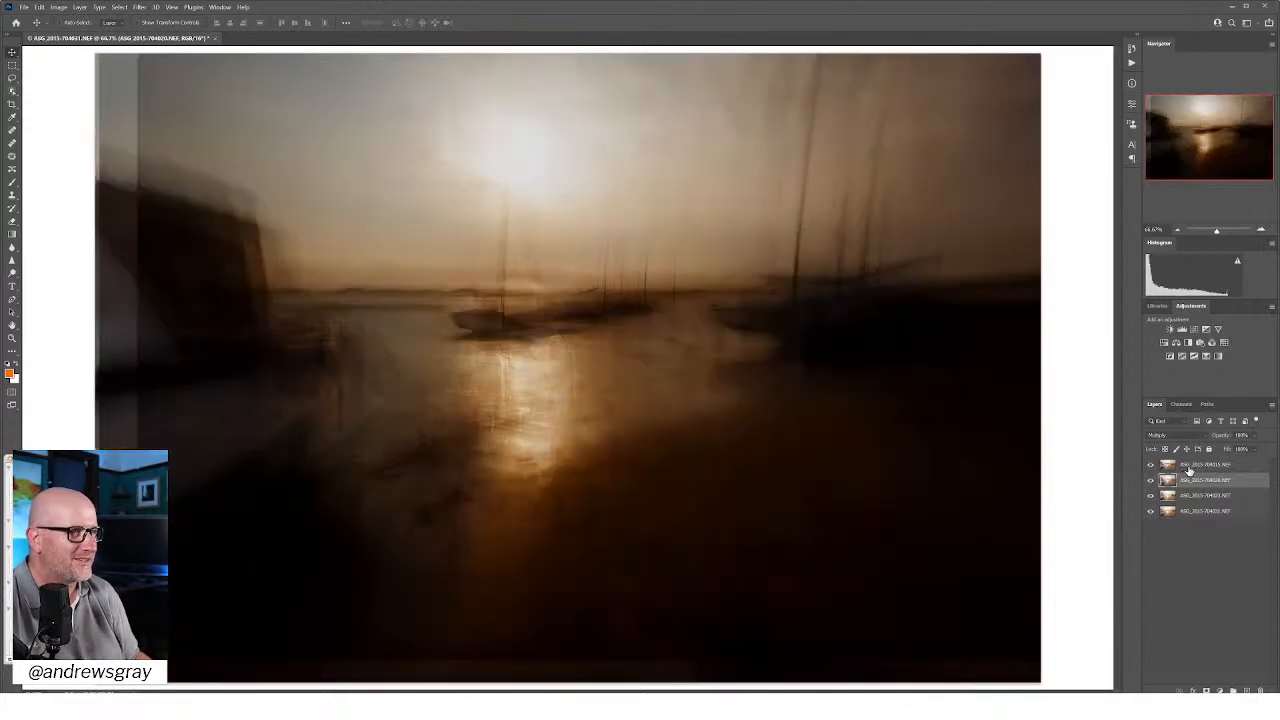
left_click(1188, 467)
mouse_move(880, 477)
left_mouse_down()
mouse_move(869, 474)
mouse_move(866, 530)
mouse_move(872, 482)
left_mouse_up()
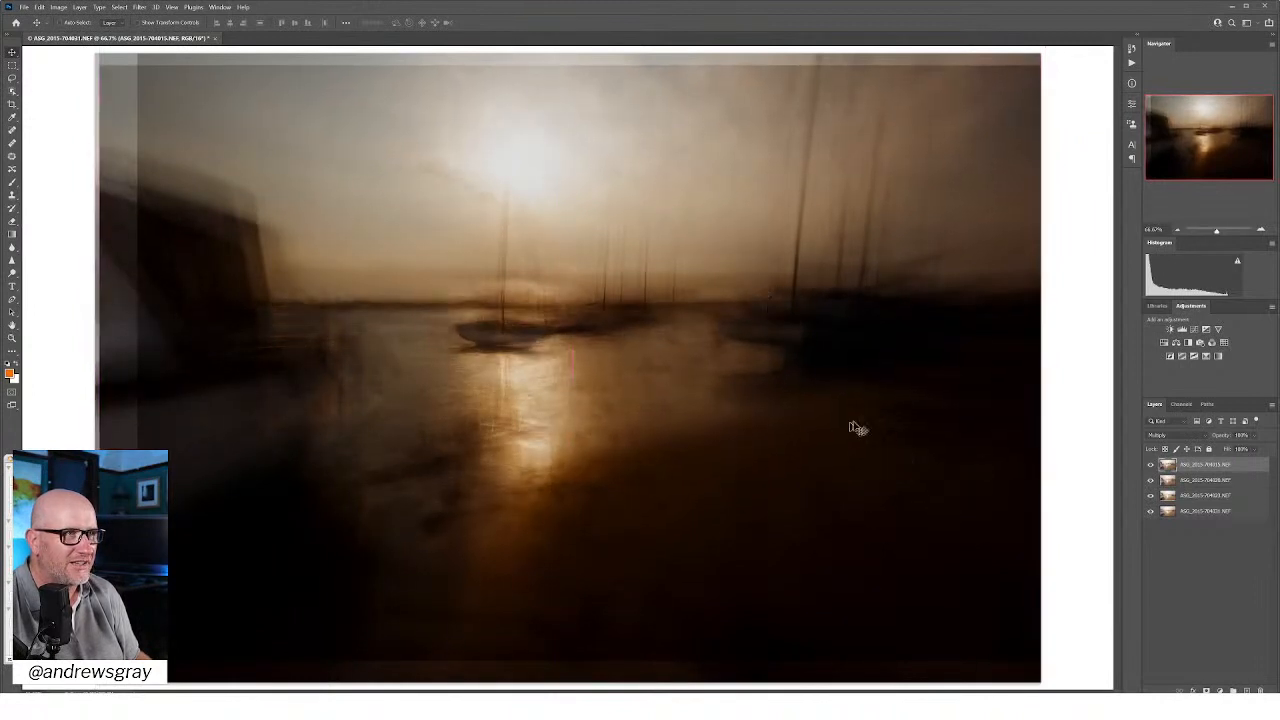
left_click_drag(791, 503, 795, 489)
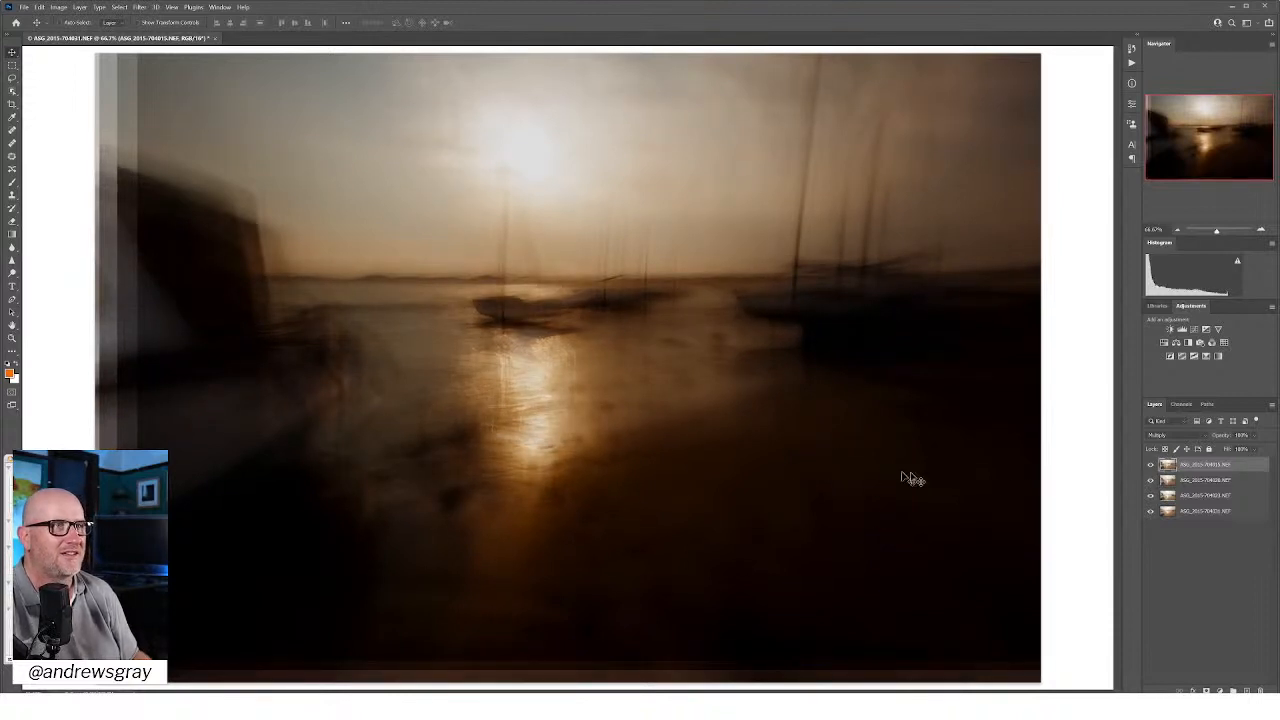
Step: Review the available blend modes for all four harbour layers, keeping Multiply
left_click(1214, 515, "shift")
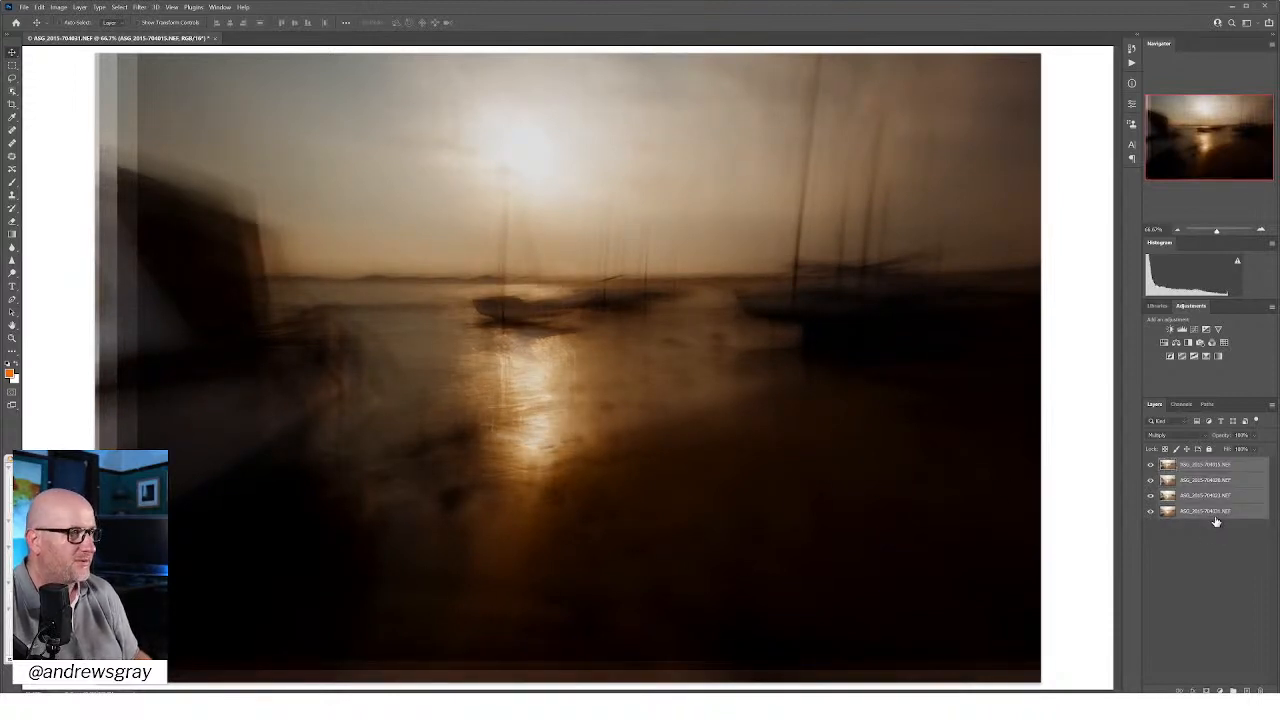
left_click(1168, 436)
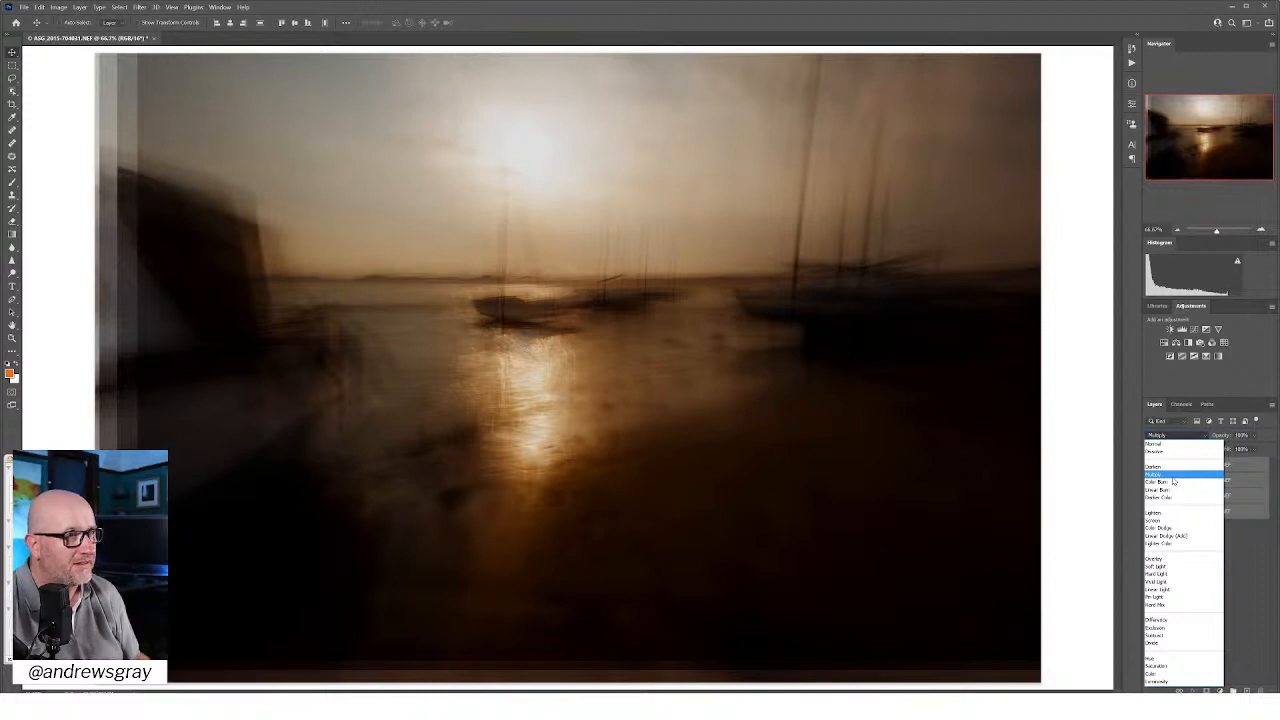
left_click(1173, 478)
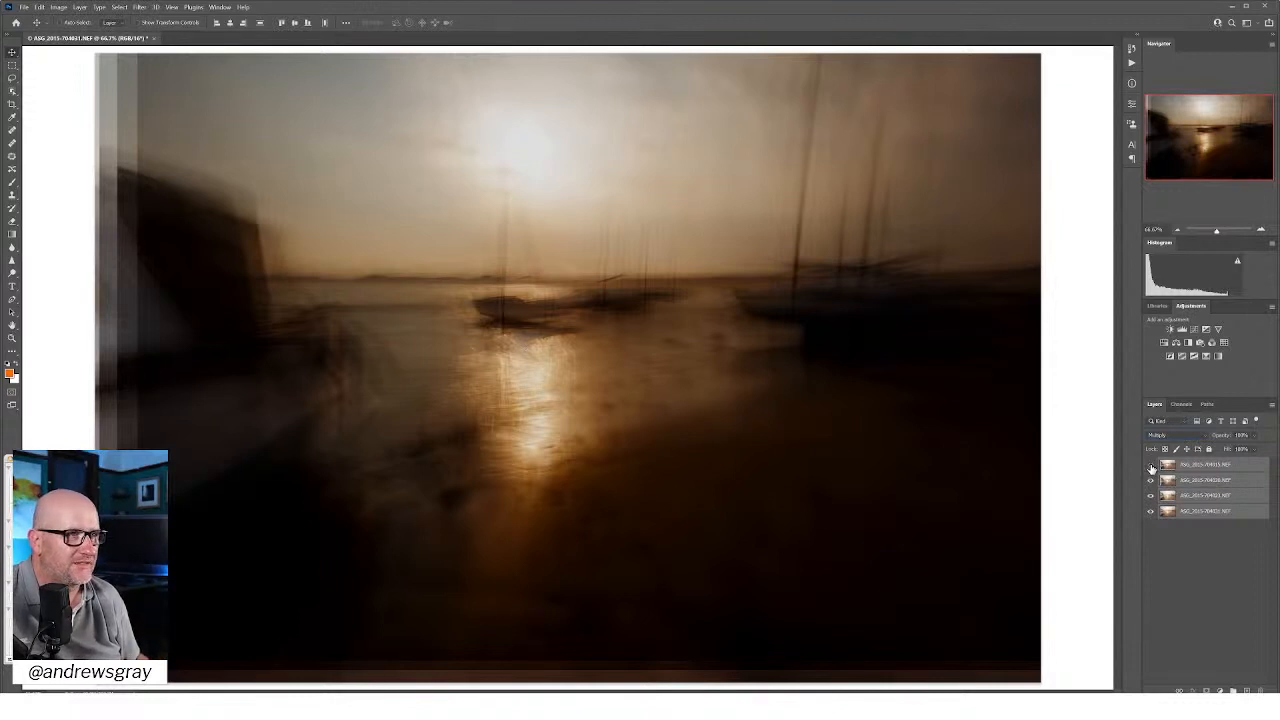
Step: Compare the composite with and without the top layer, and lower that layer's opacity to about 72%
left_click(1151, 467)
left_click(1151, 467)
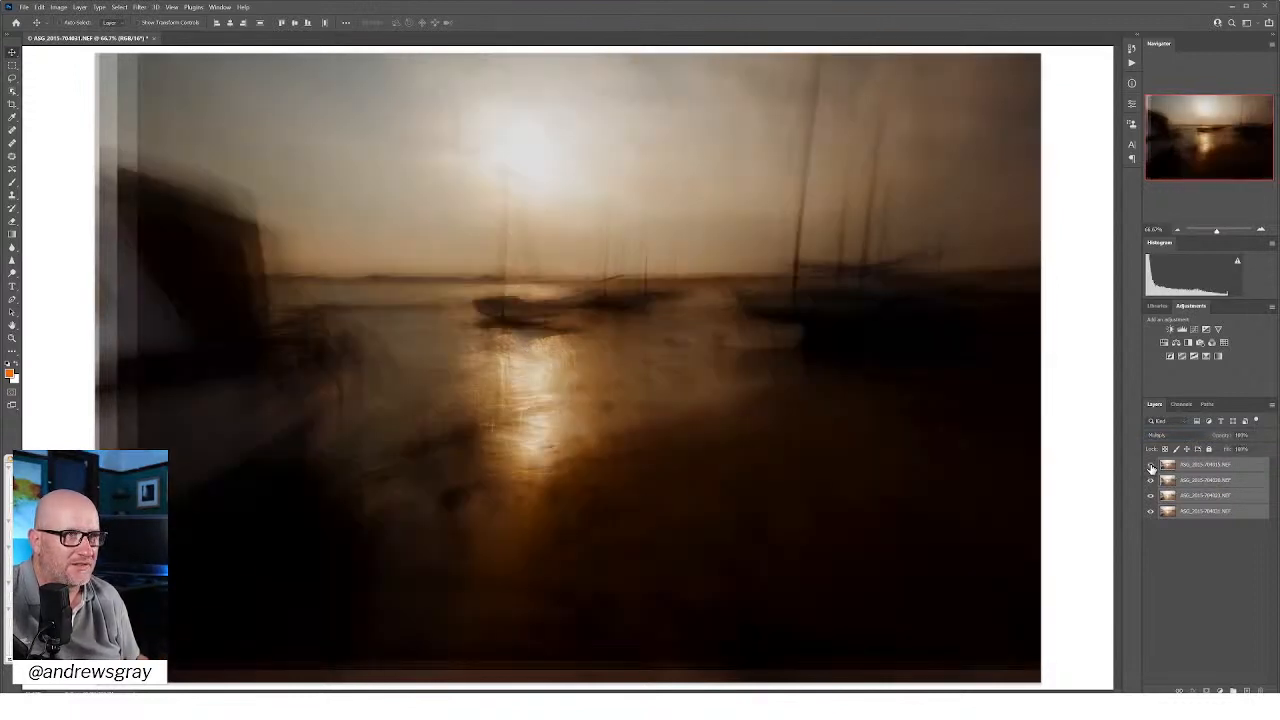
left_click(1197, 468)
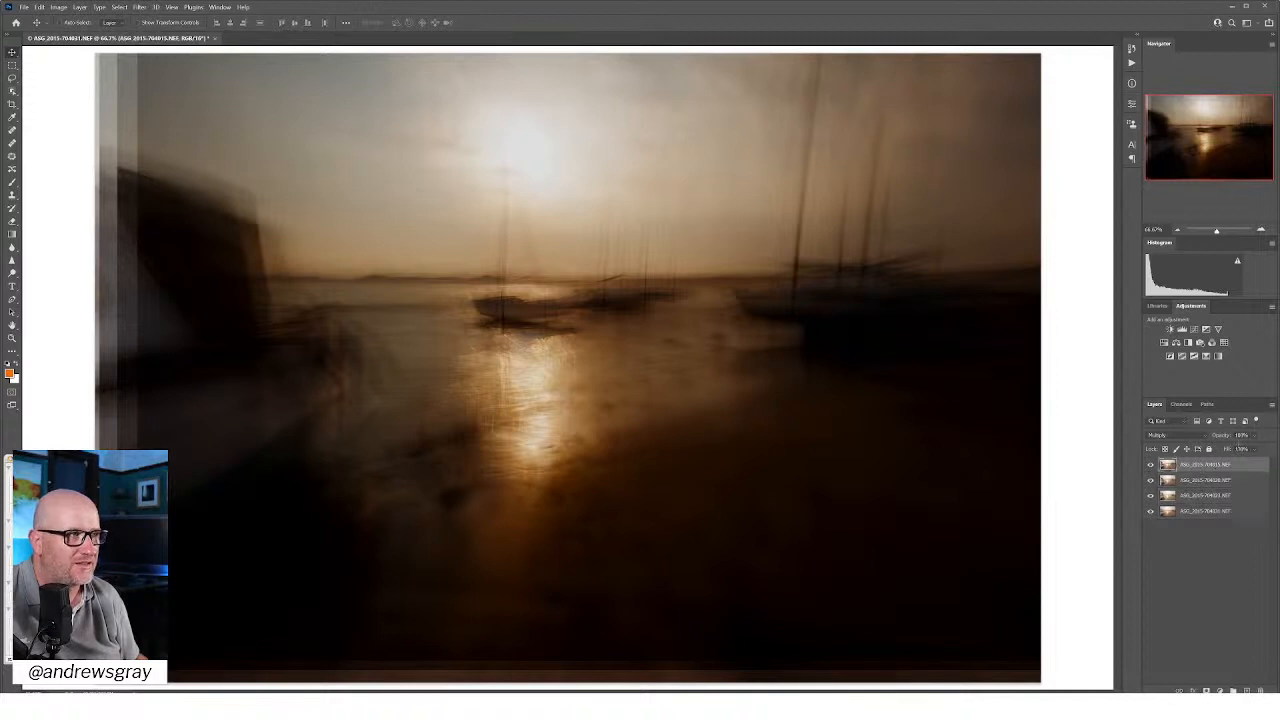
left_click(1253, 437)
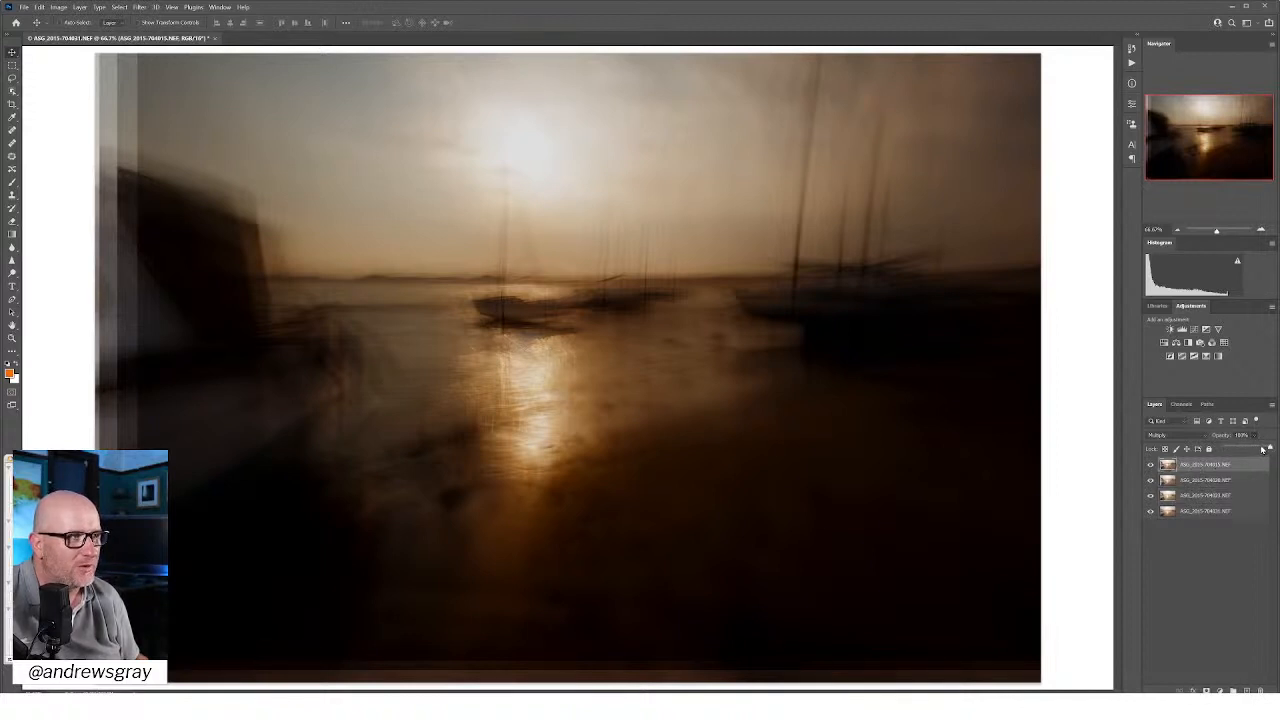
left_click_drag(1269, 447, 1258, 449)
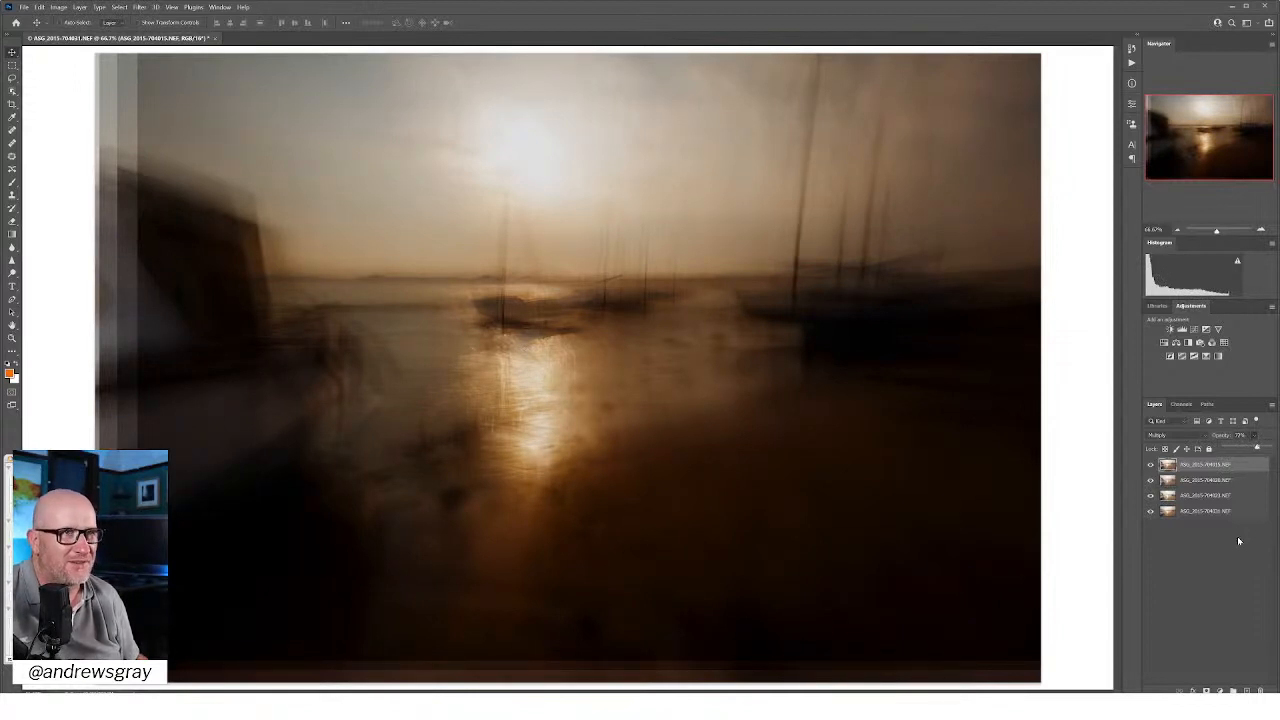
left_click(1224, 565)
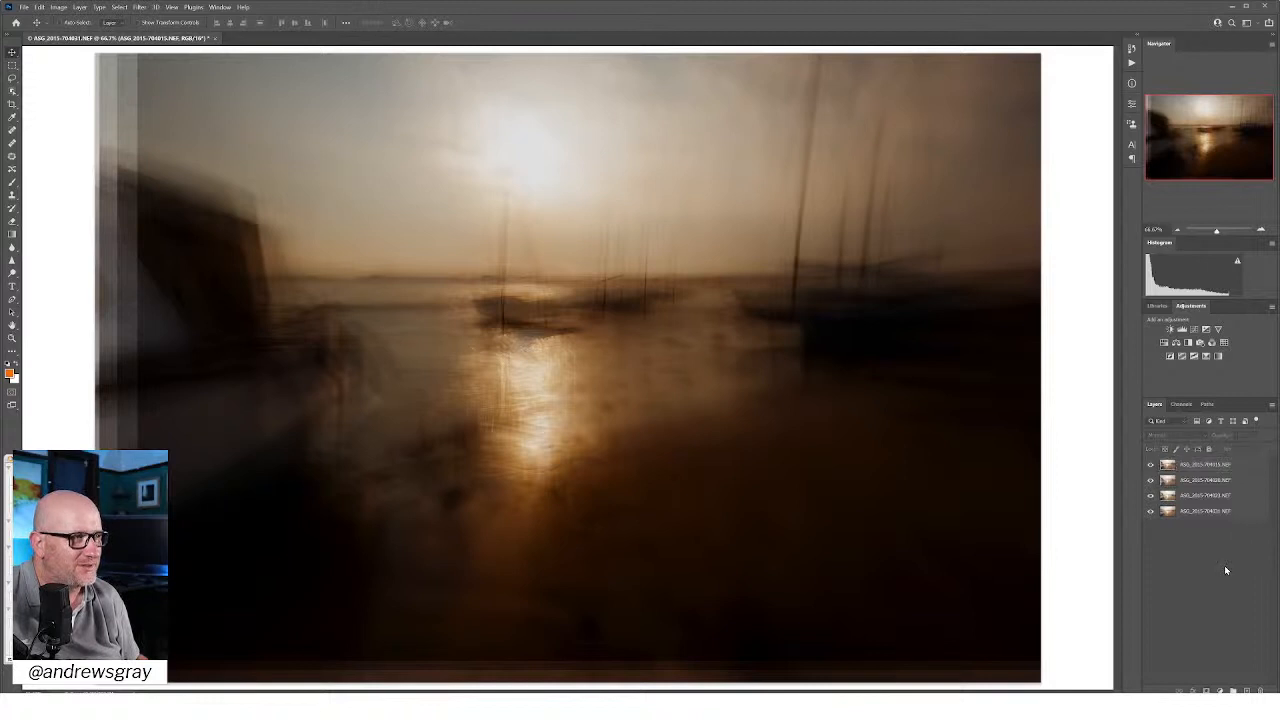
Step: Switch the second, third and bottom layers off and on to compare their effect, leaving the third layer from the top hidden
left_click(1150, 481)
left_click(1150, 481)
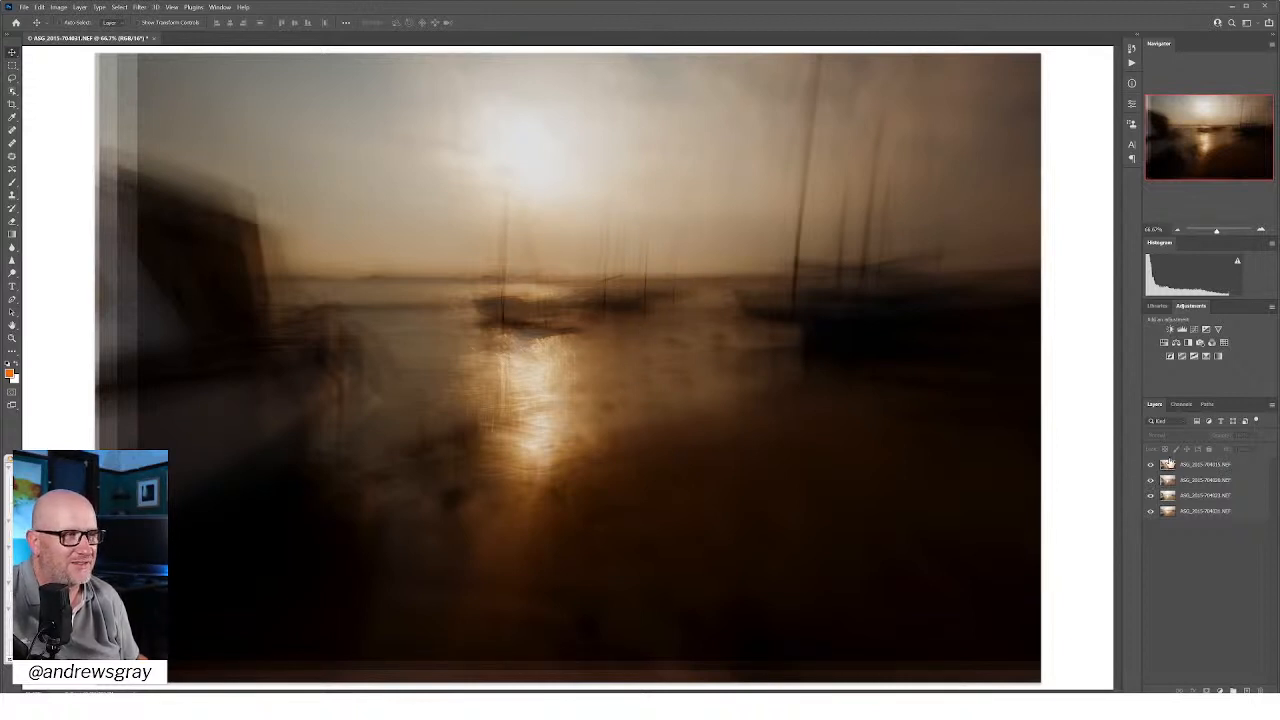
left_click(1214, 501)
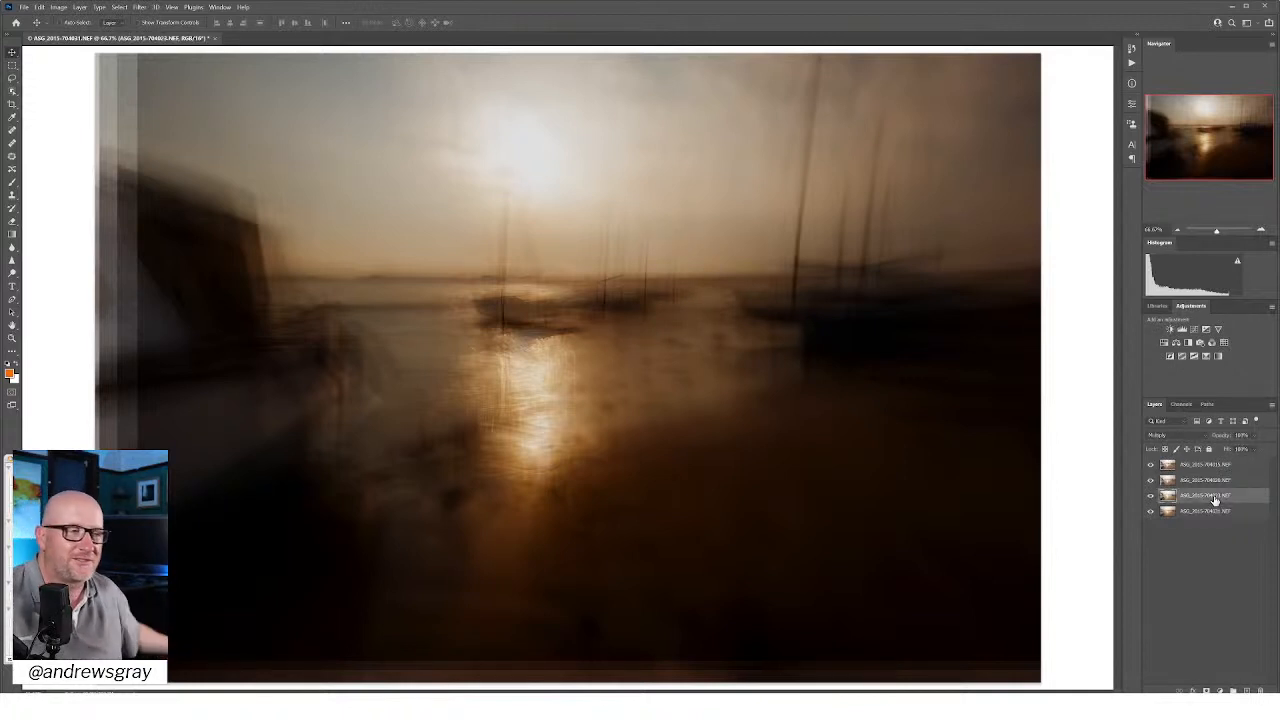
left_click(1150, 496)
left_click(1150, 496)
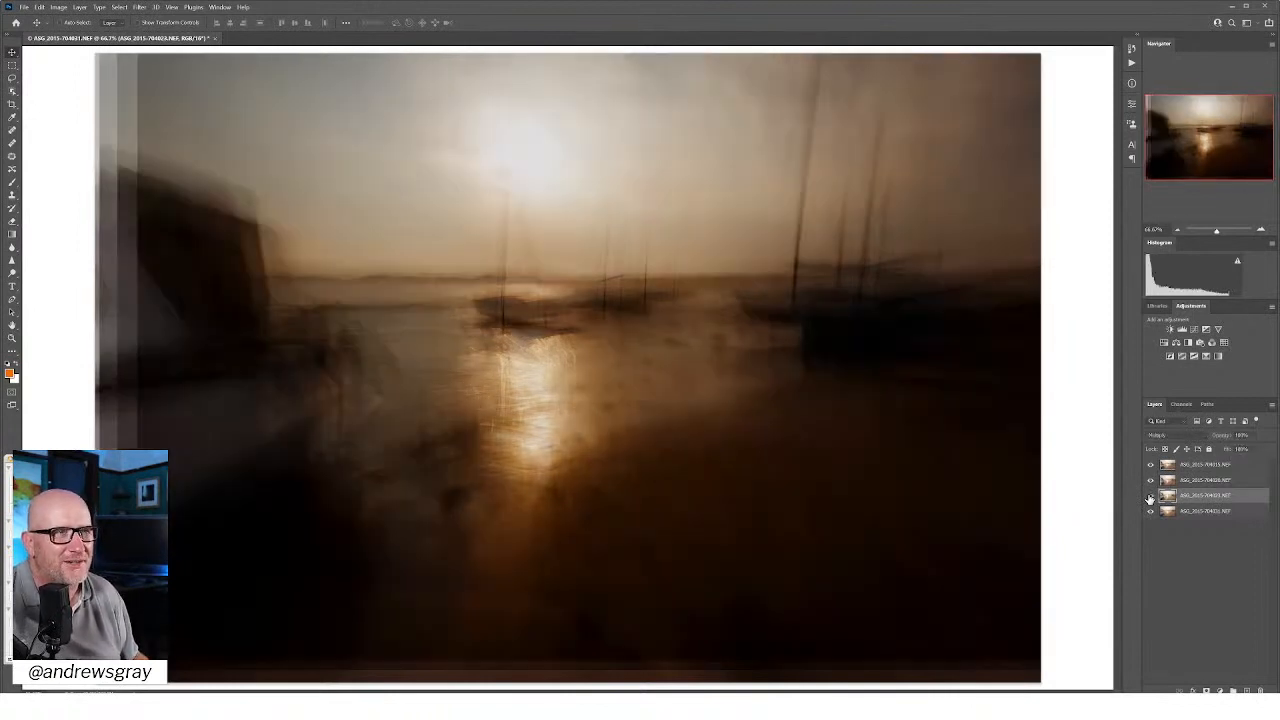
left_click(1150, 497)
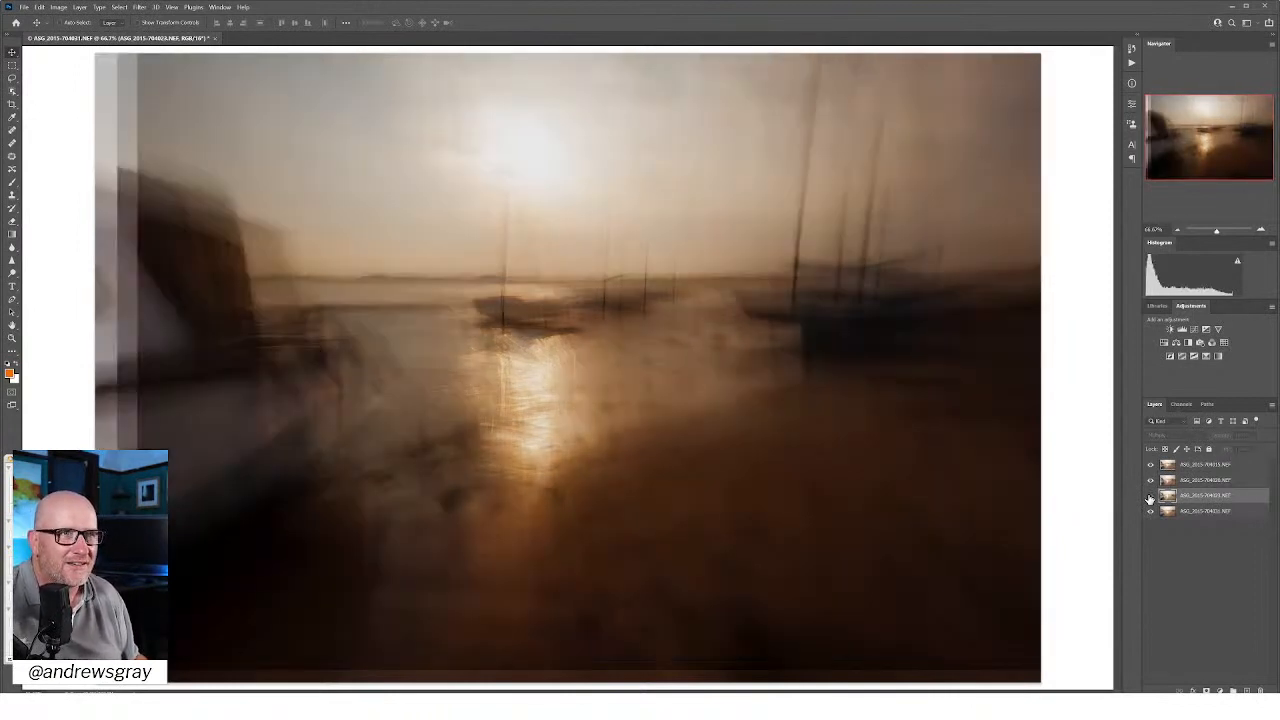
left_click(1151, 513)
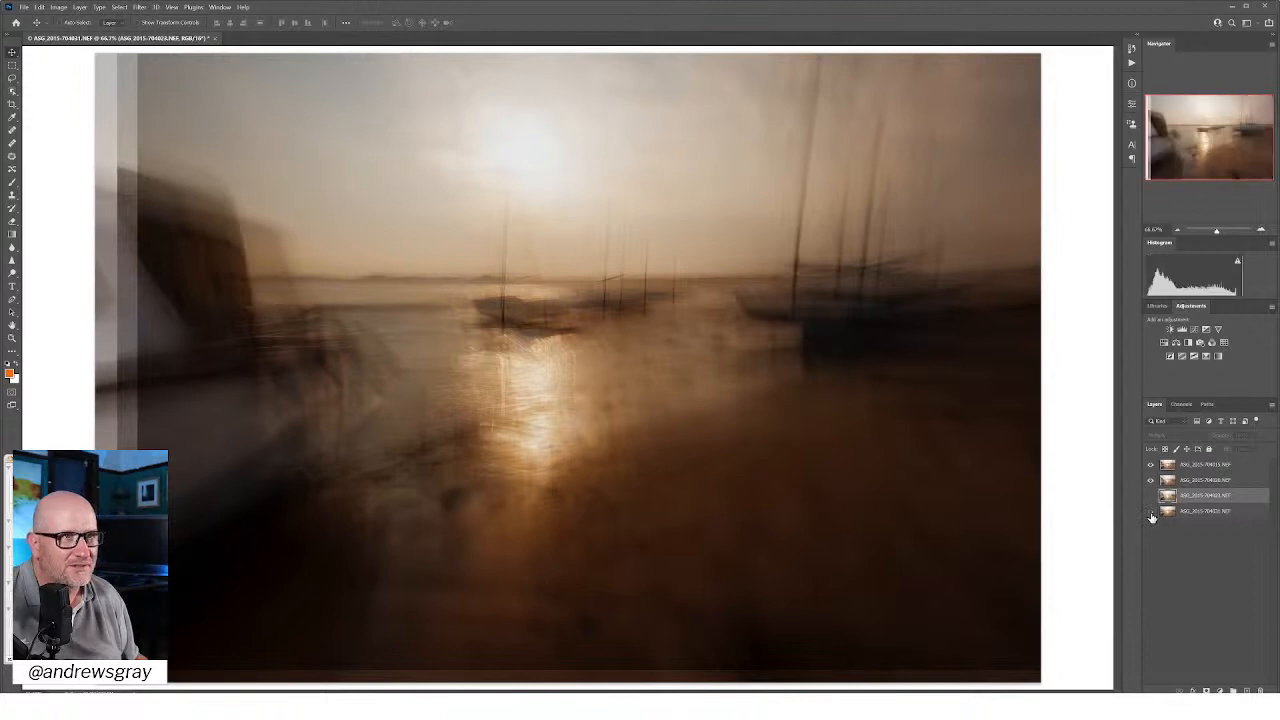
left_click(1150, 512)
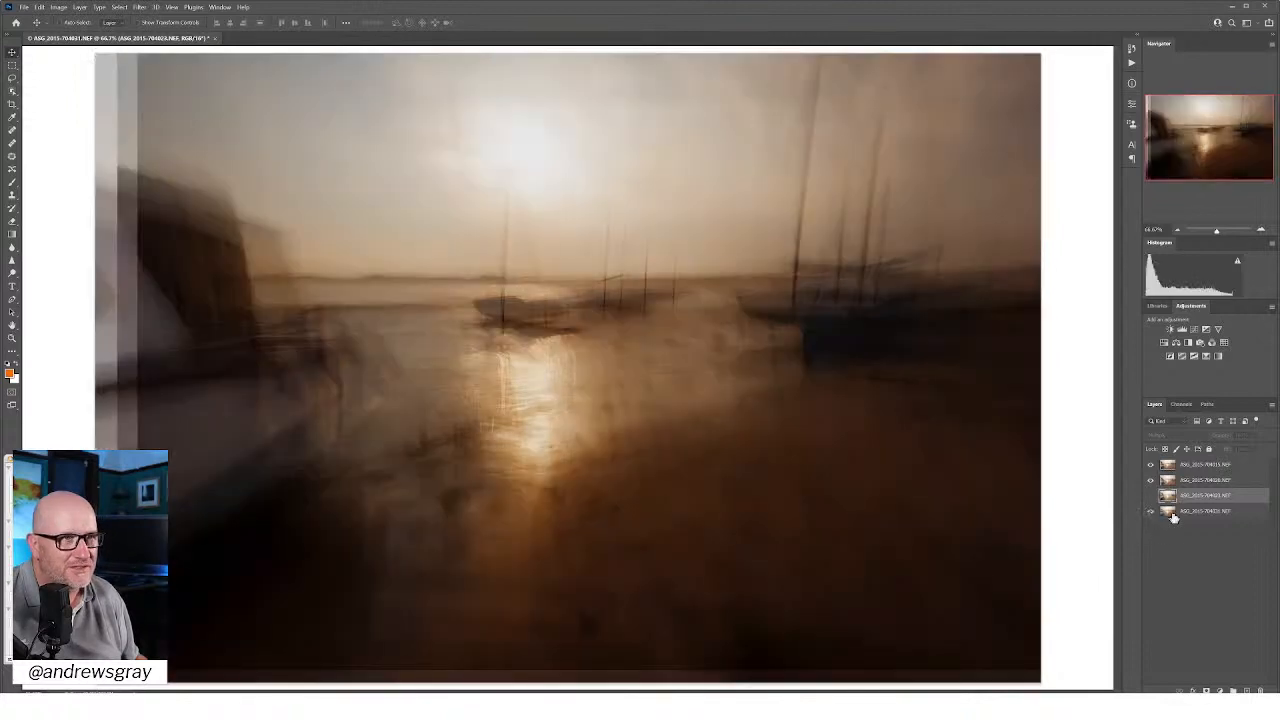
Step: Lower the bottom layer's opacity to about 74%
left_click(1190, 512)
left_click(1254, 436)
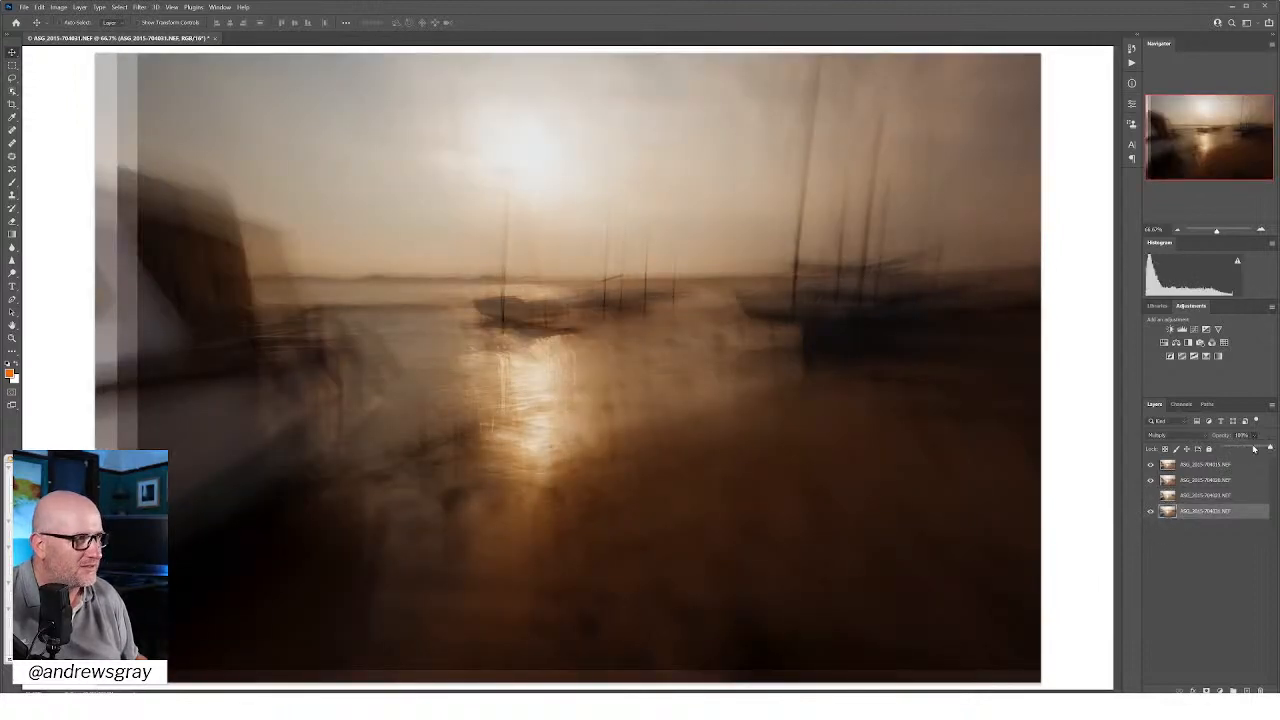
left_click(1250, 448)
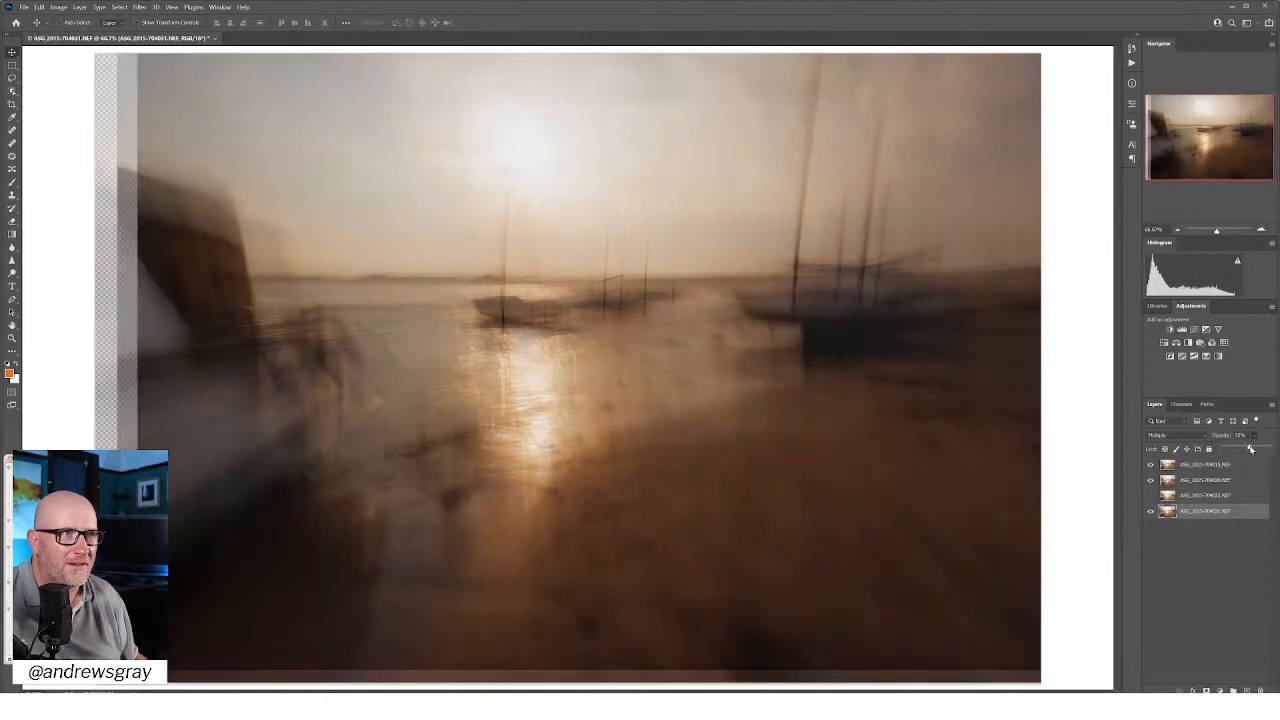
left_click_drag(1250, 448, 1259, 449)
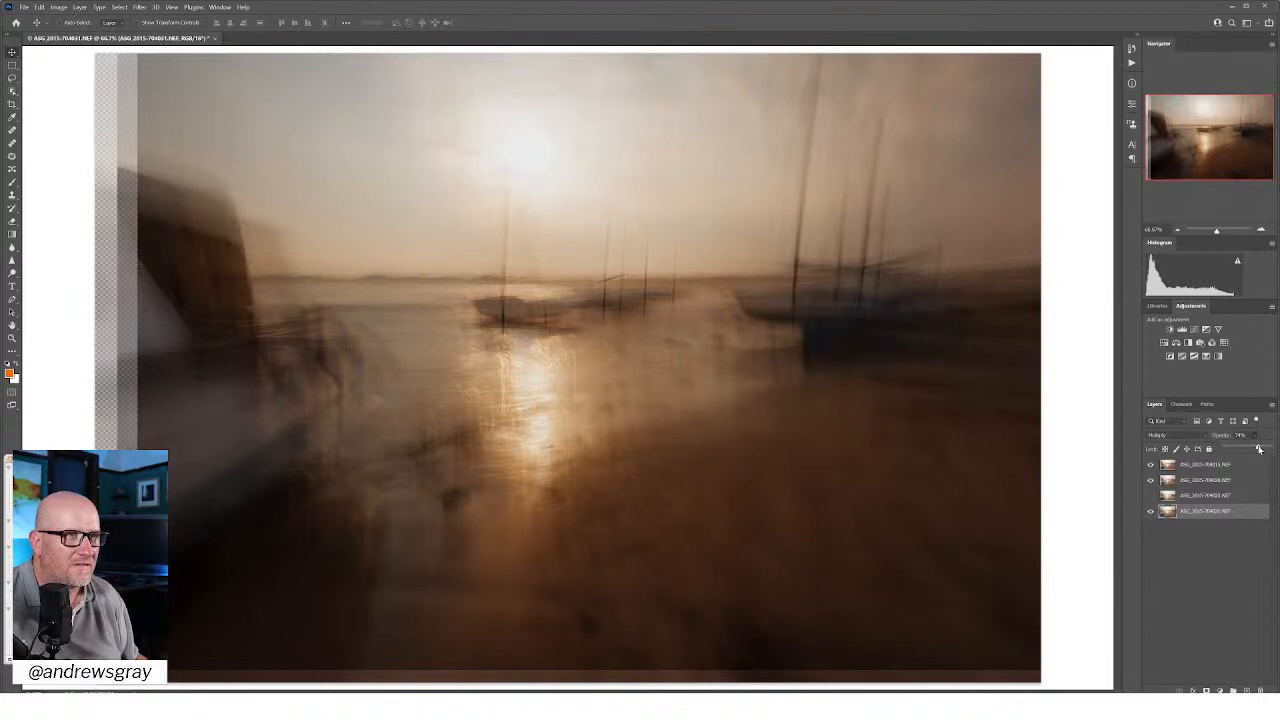
left_click(1235, 595)
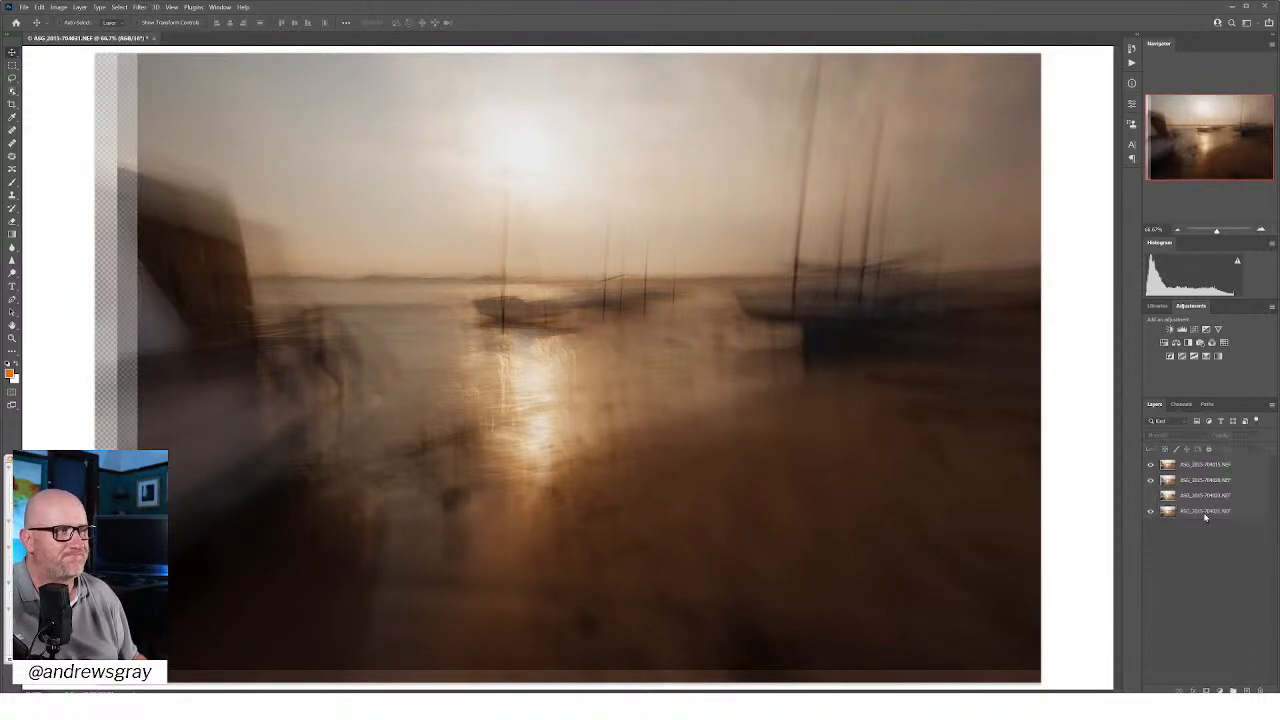
Step: Compare the composite with and without the top layer, and shift that layer slightly down to align its horizon with the frames below
left_click(1151, 465)
left_click(1151, 467)
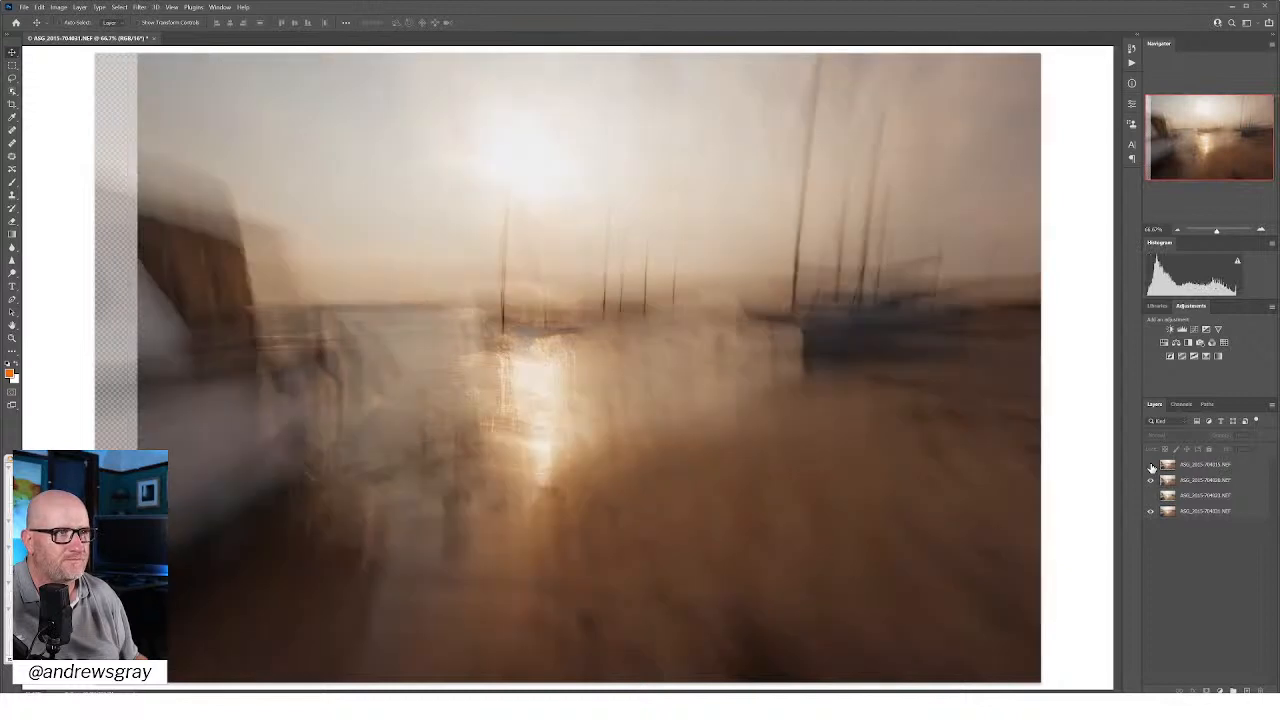
left_click(1151, 467)
left_click(1203, 466)
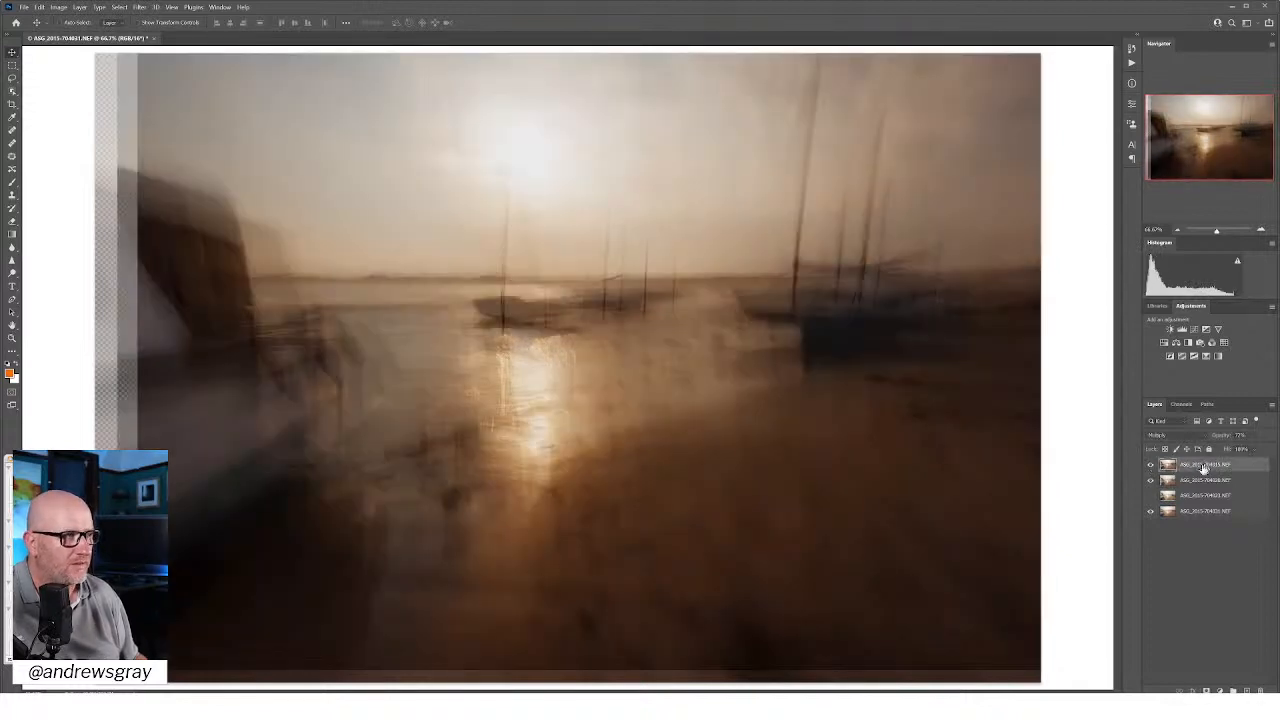
mouse_move(909, 415)
left_mouse_down()
mouse_move(907, 453)
mouse_move(907, 439)
left_mouse_up()
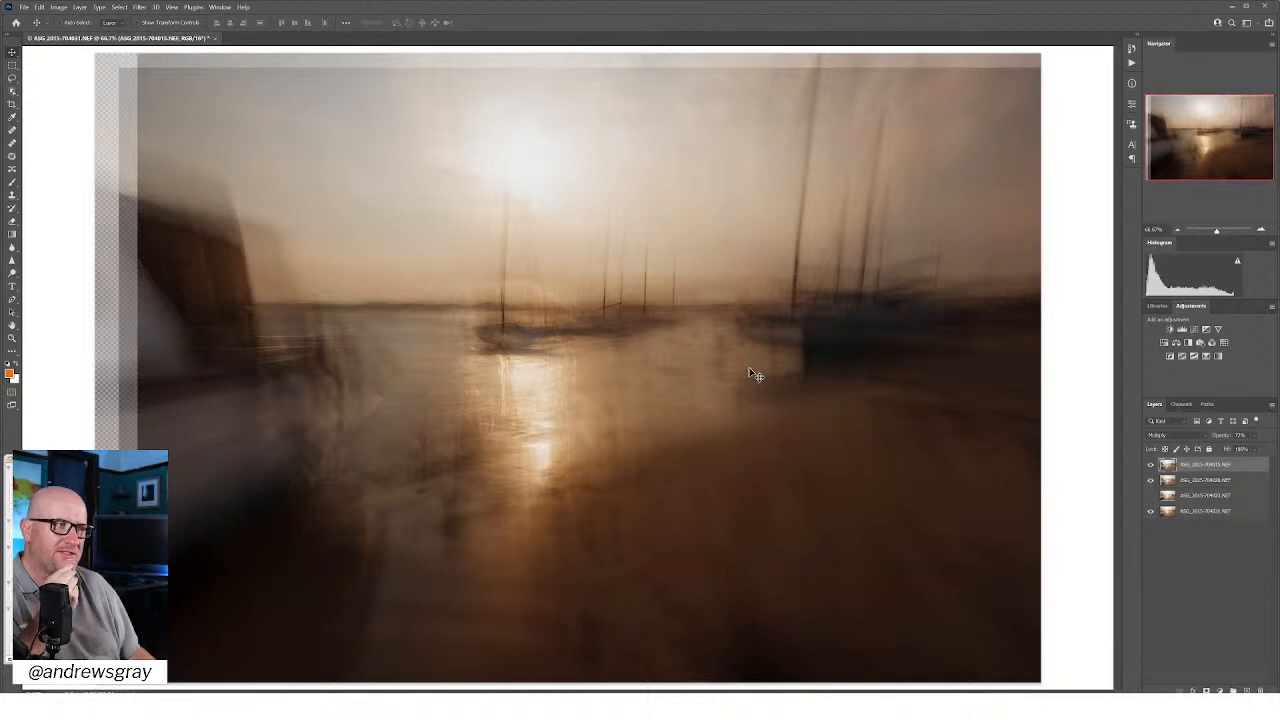
Step: Try the Color Burn blend mode on all four harbour layers
left_click(1214, 513, "shift")
left_click(1192, 438)
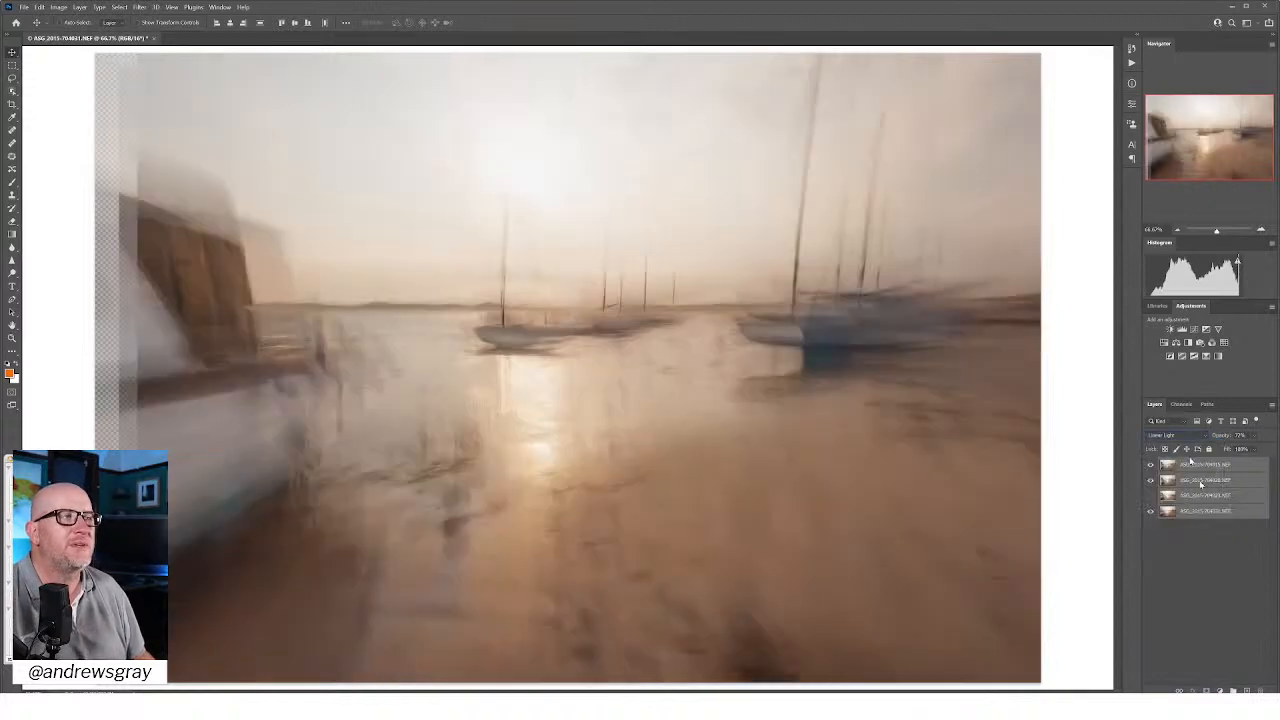
left_click(1172, 436)
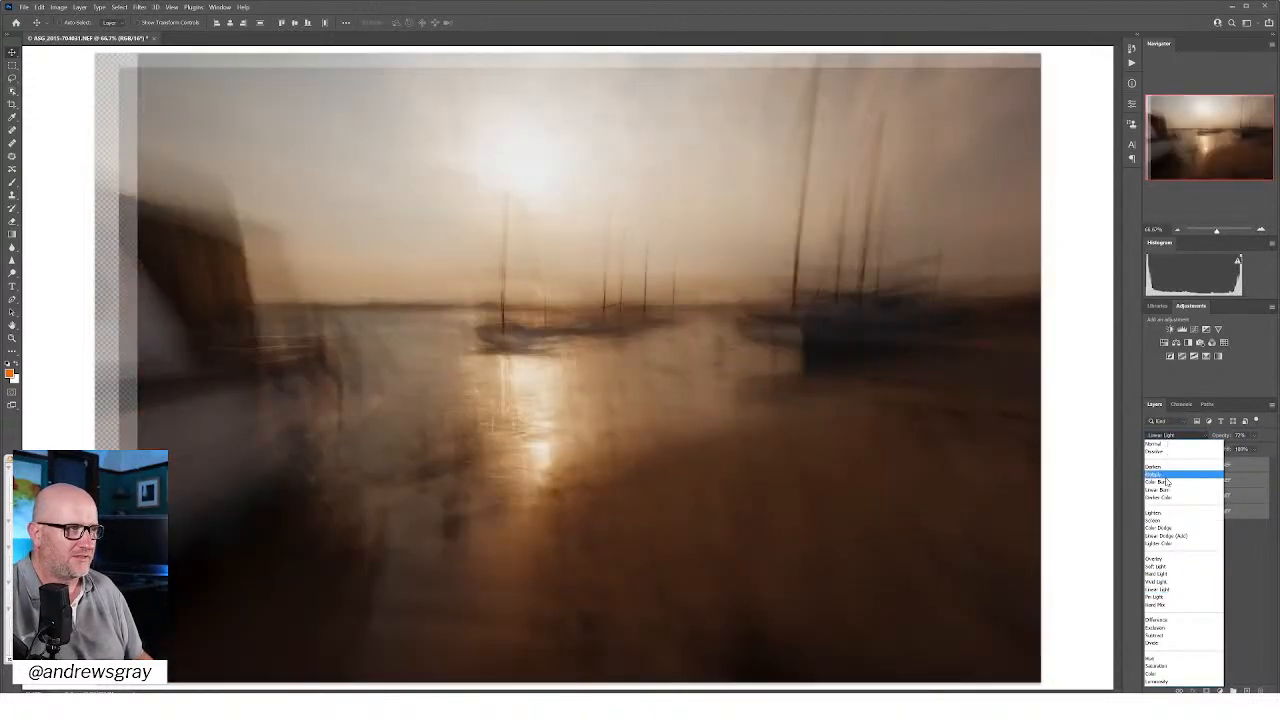
left_click(1167, 483)
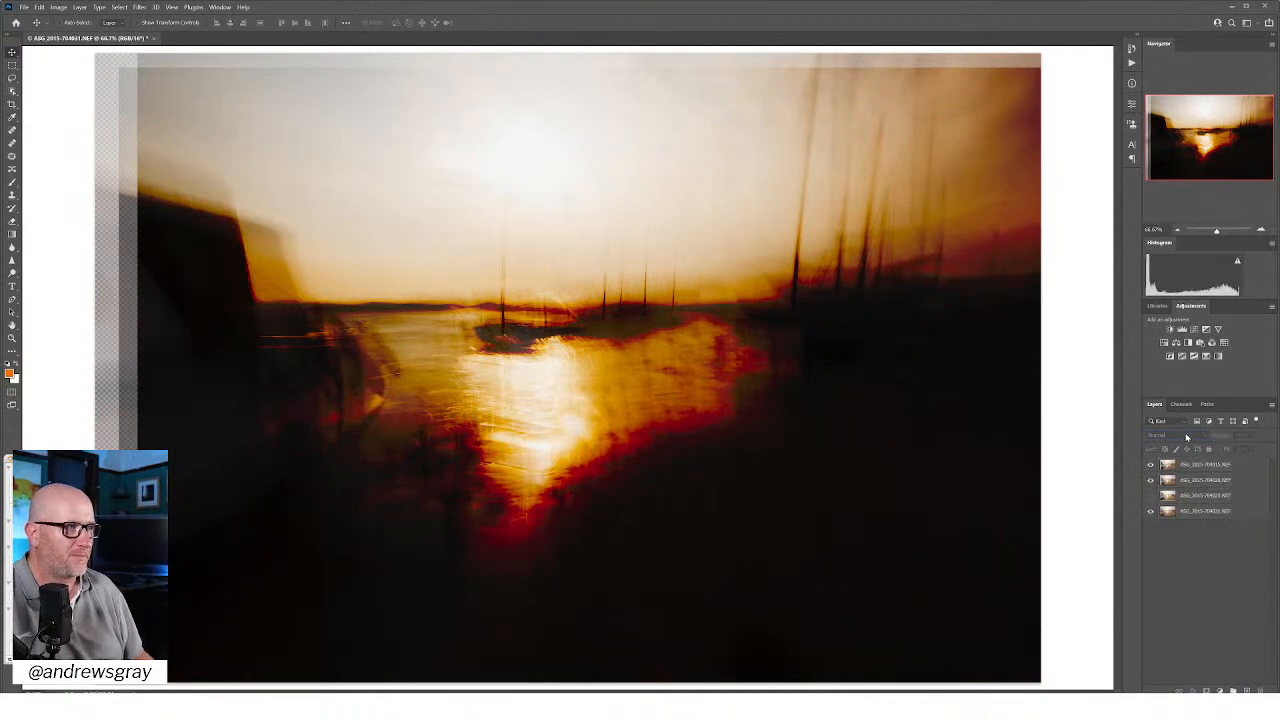
Step: Return all four harbour layers to the Multiply blend mode and clear the layer selection
left_click(1193, 465)
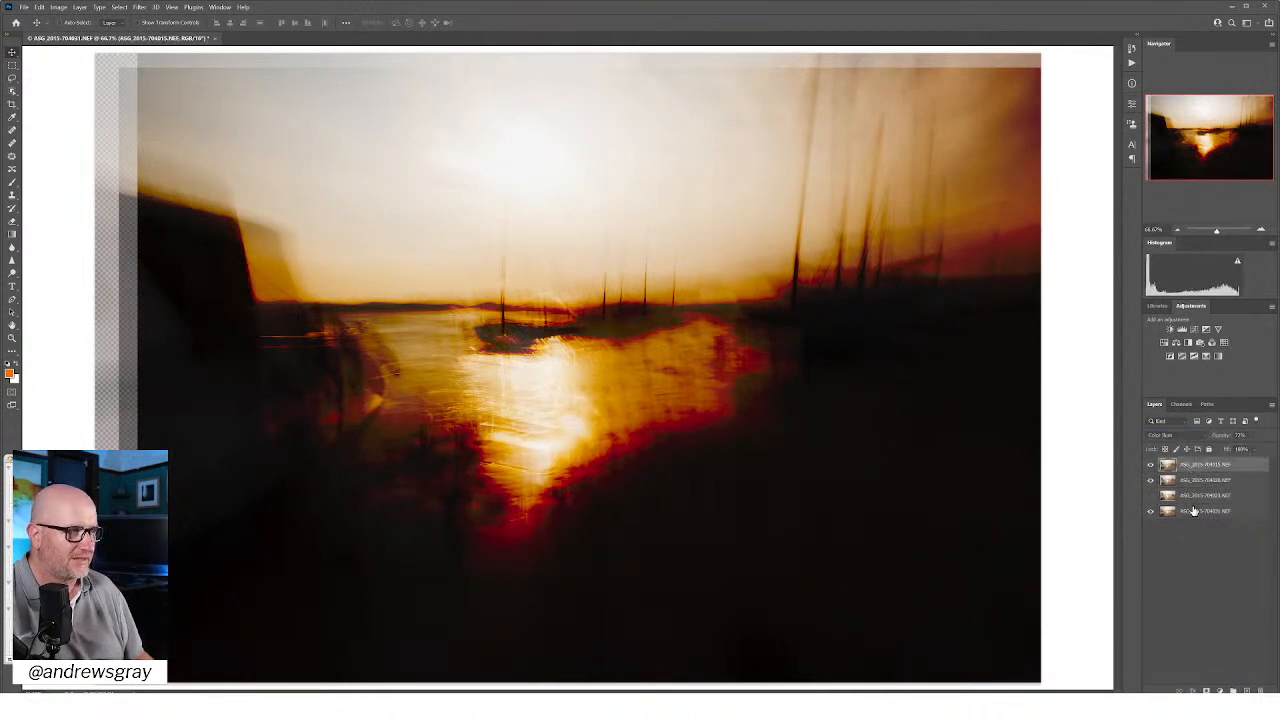
left_click(1192, 503, "shift")
left_click(1193, 511, "shift")
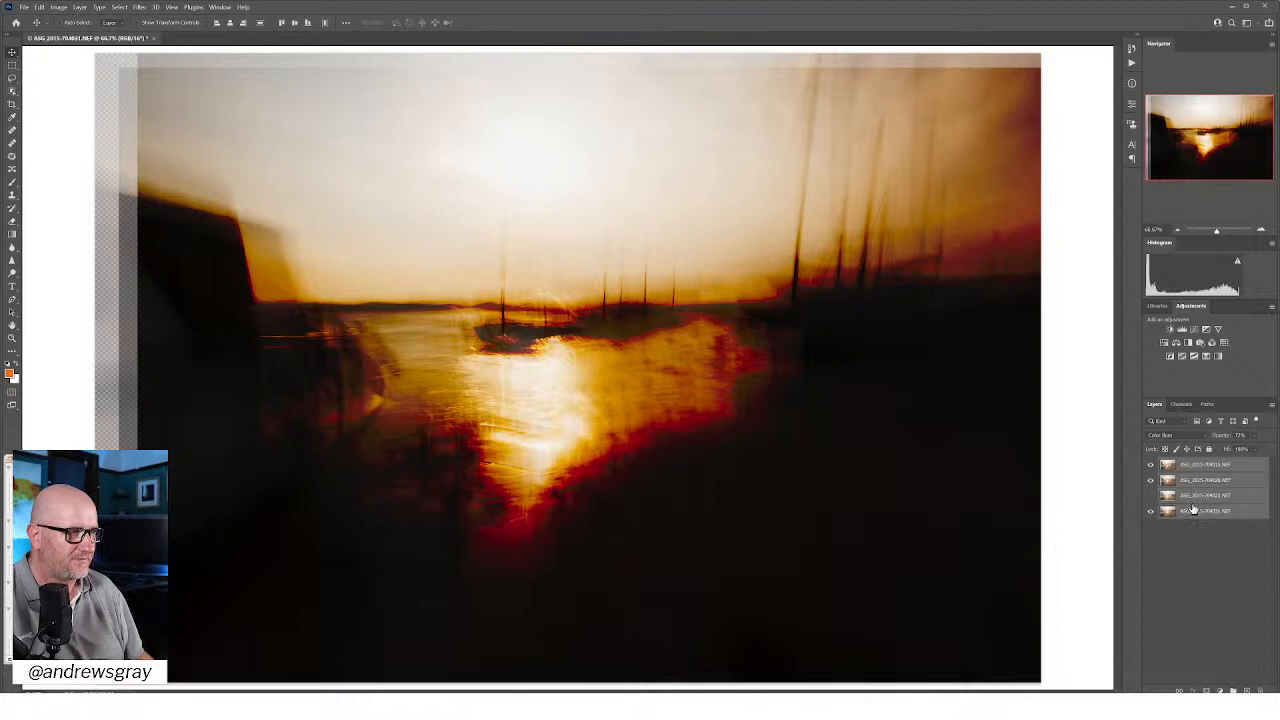
left_click(1187, 439)
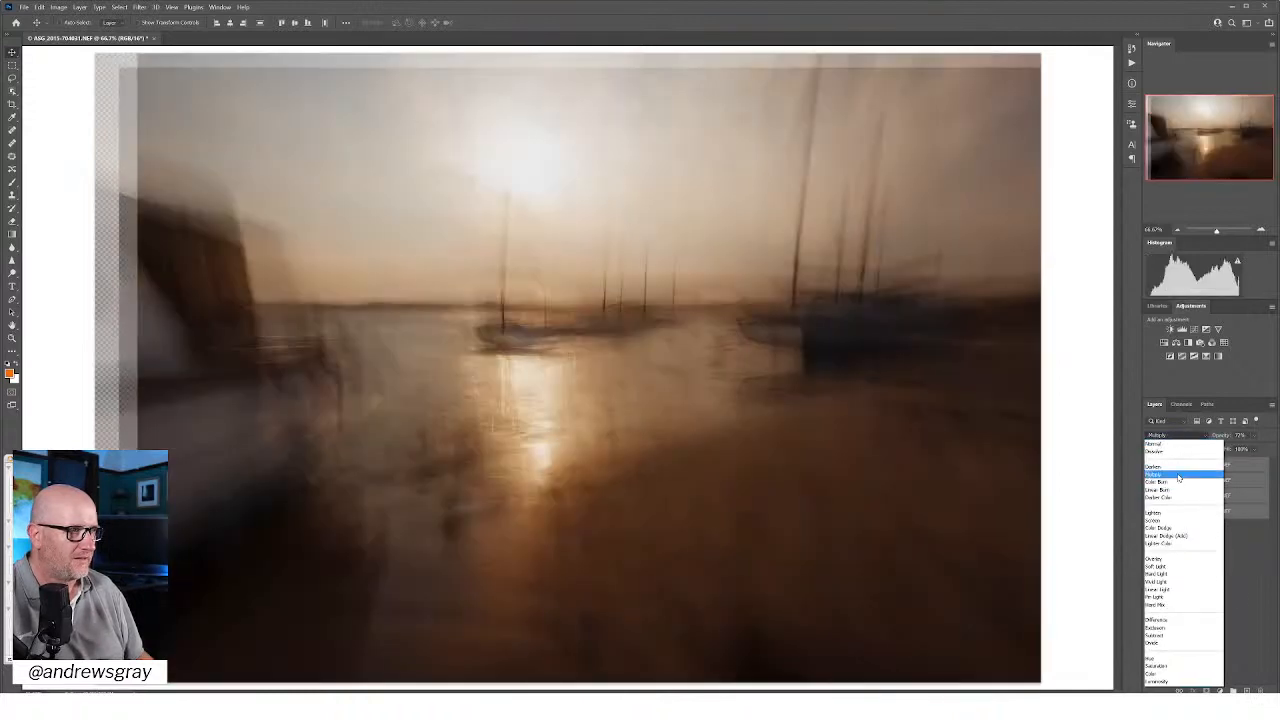
left_click(1176, 475)
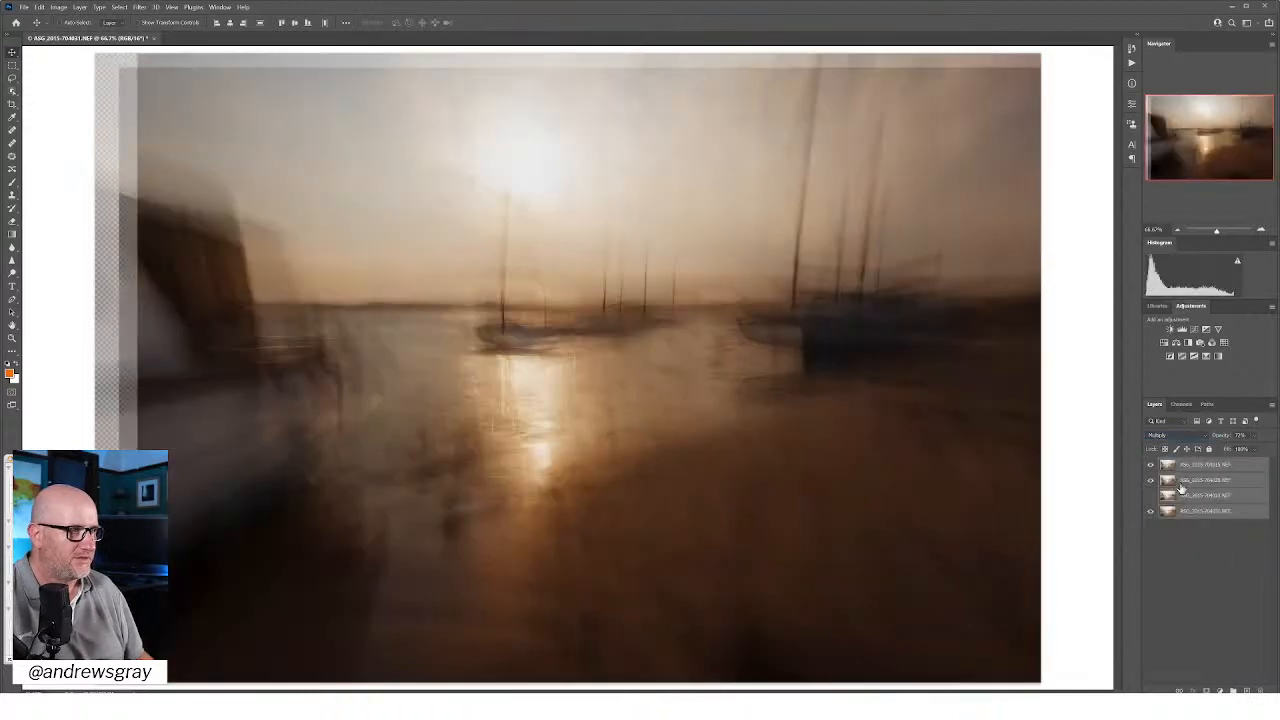
left_click(1189, 577)
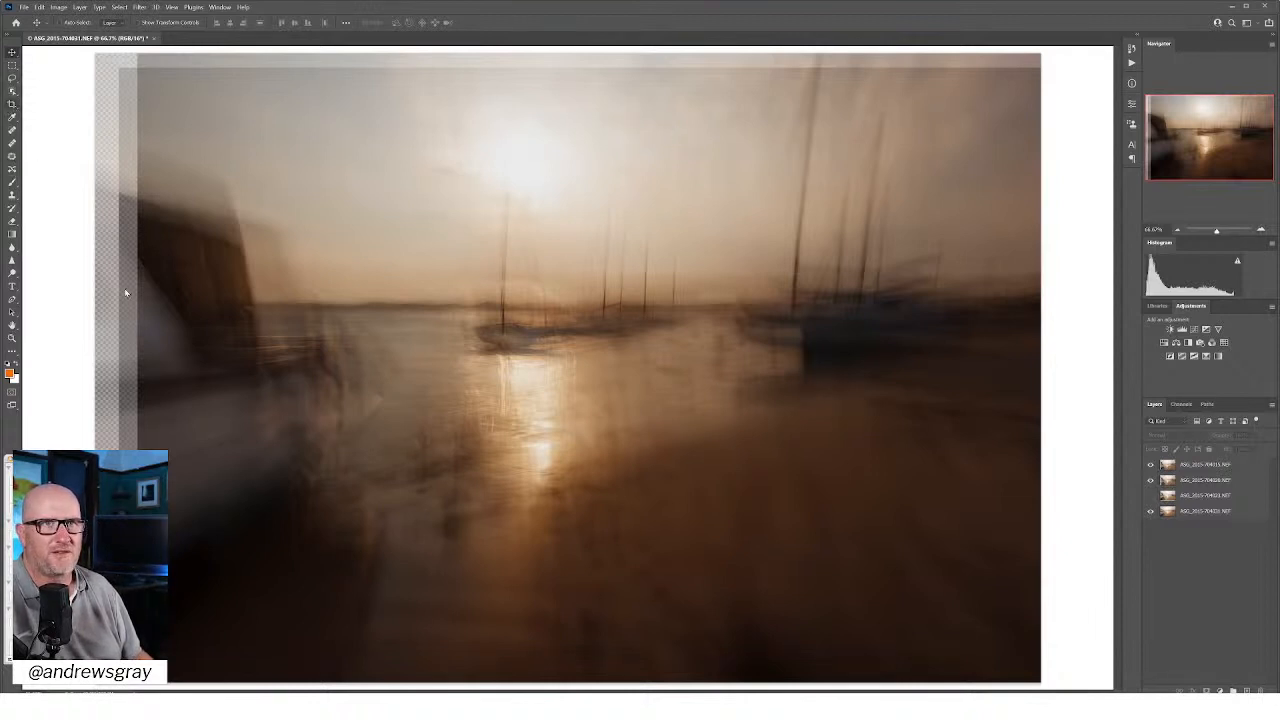
Step: Crop the composite inward at the left and top to trim the misaligned layer edges
key("c")
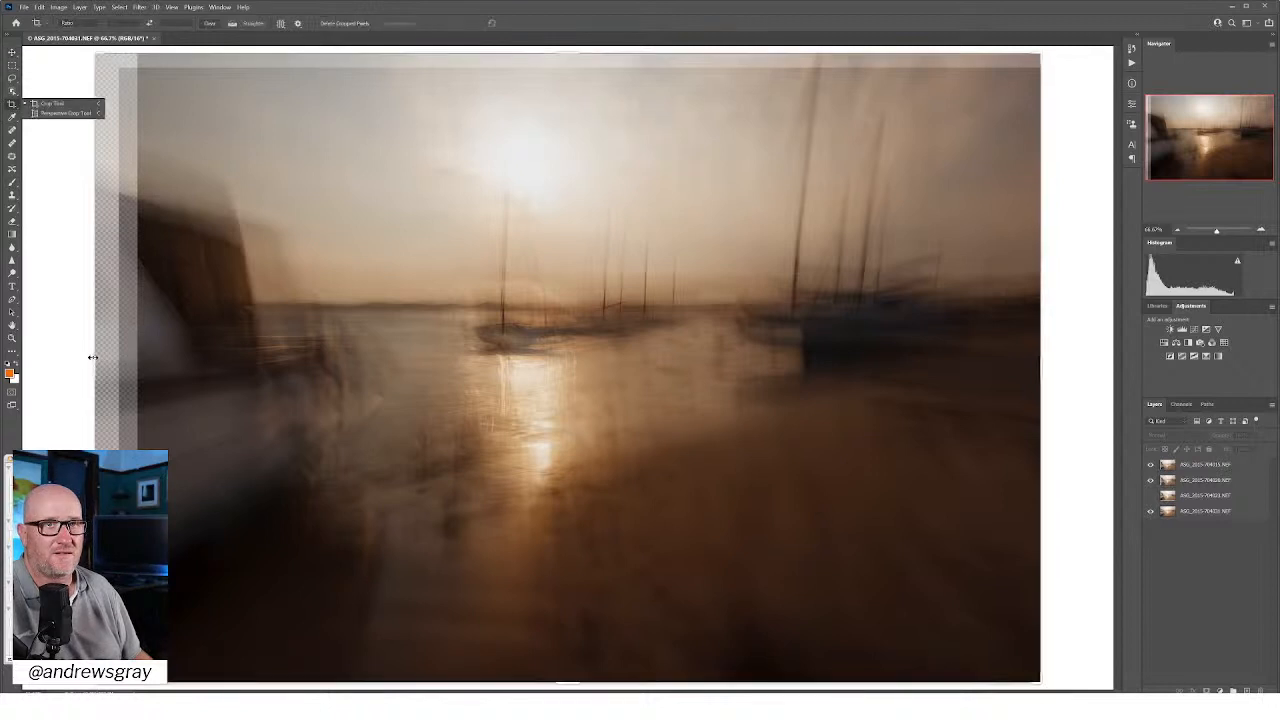
mouse_move(94, 368)
left_mouse_down()
mouse_move(134, 366)
mouse_move(116, 370)
left_mouse_up()
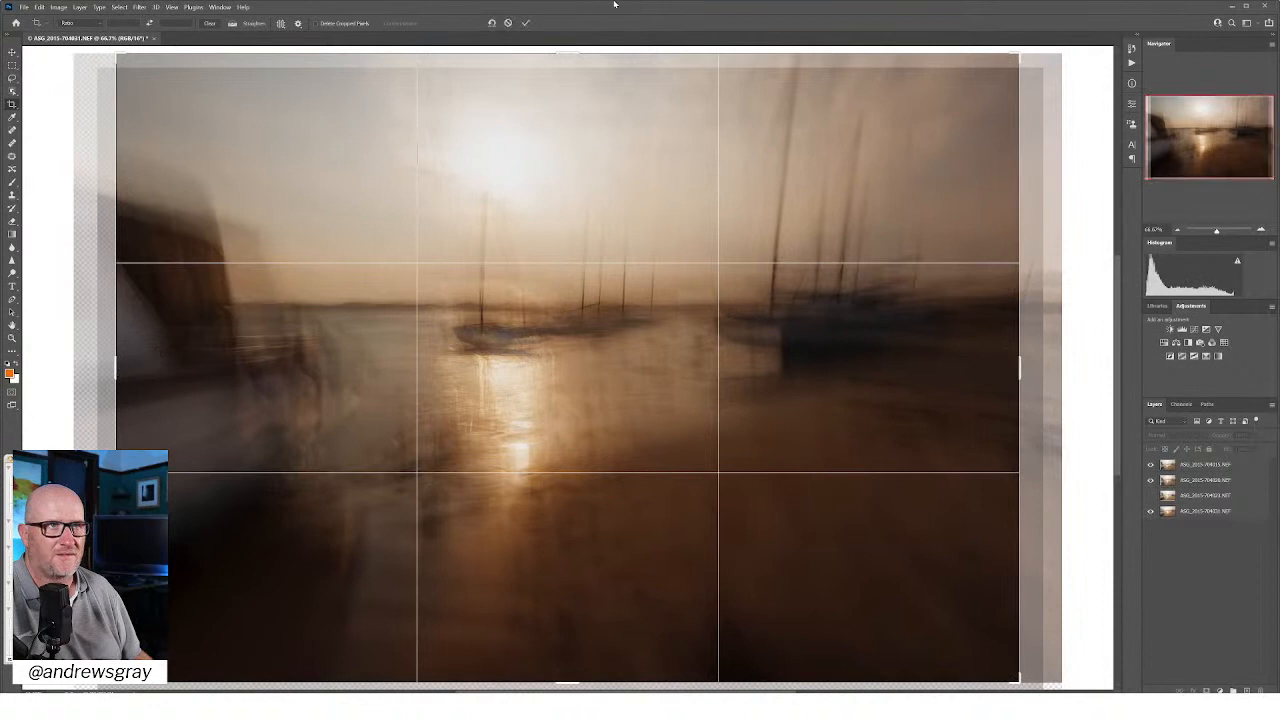
left_click_drag(575, 47, 577, 60)
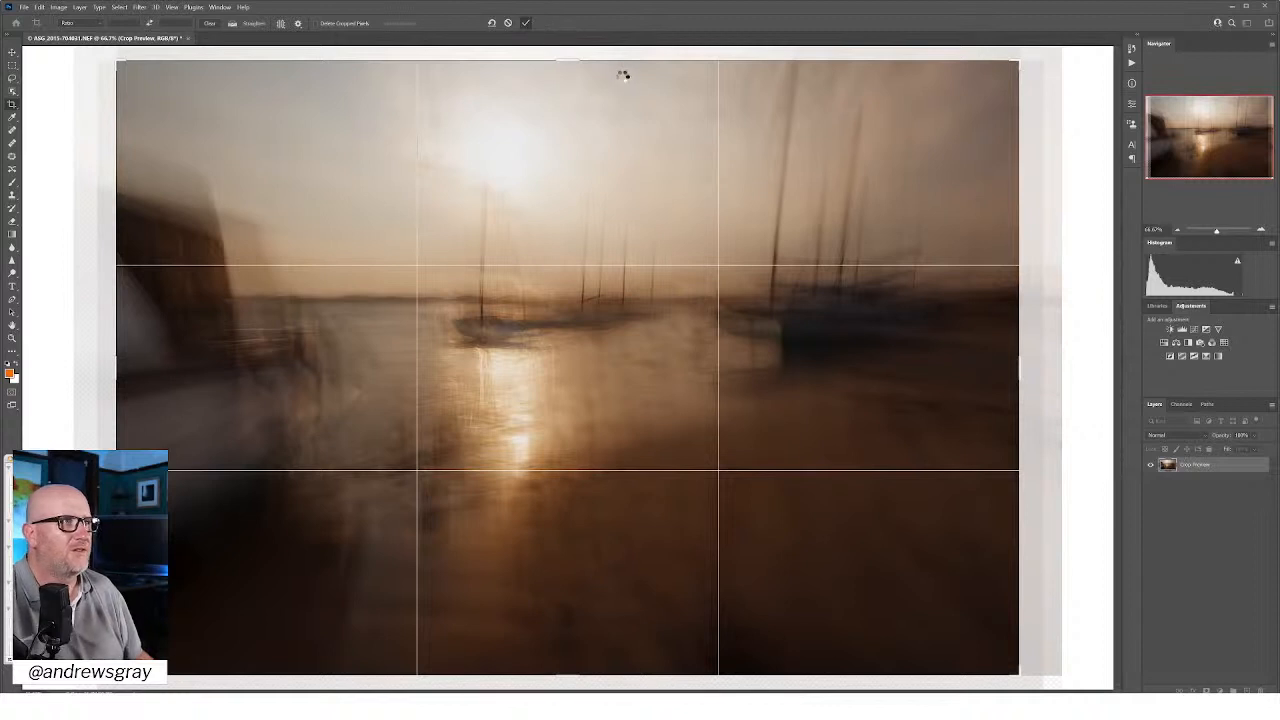
key("Return")
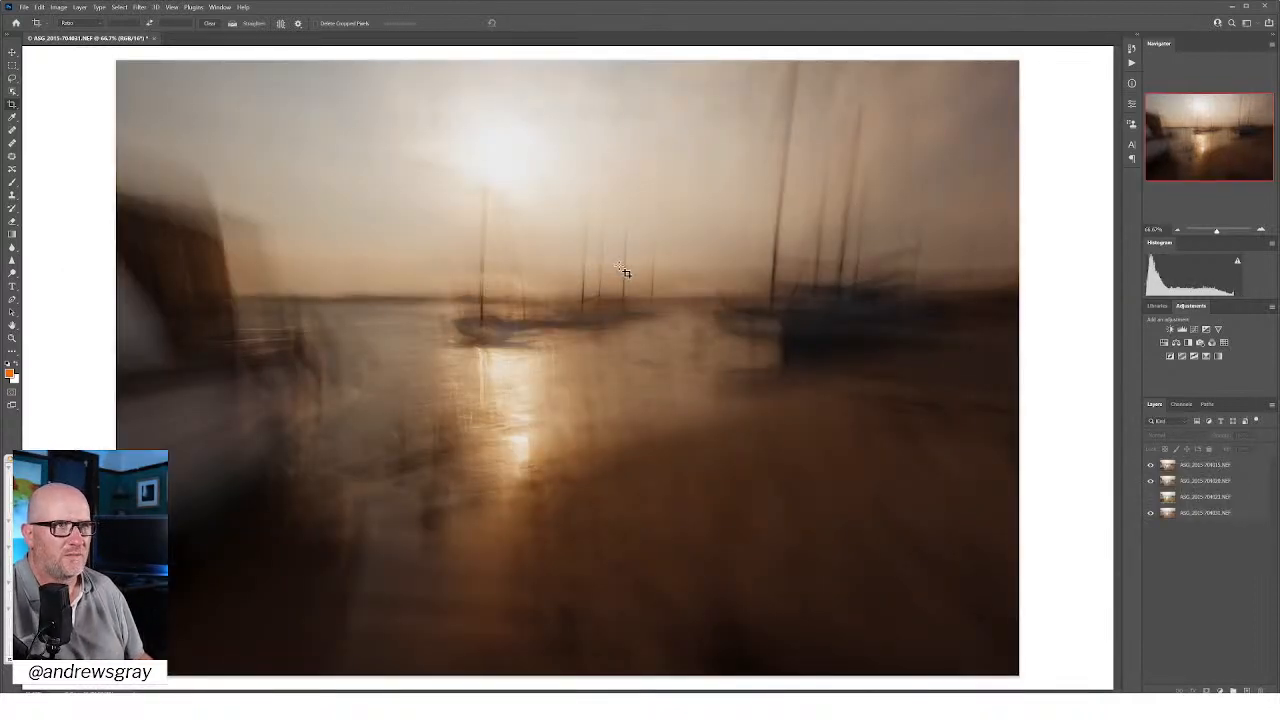
Step: Add a Curves adjustment above the top photo layer and bend its RGB curve upward to brighten the whole composite
left_click(1222, 465)
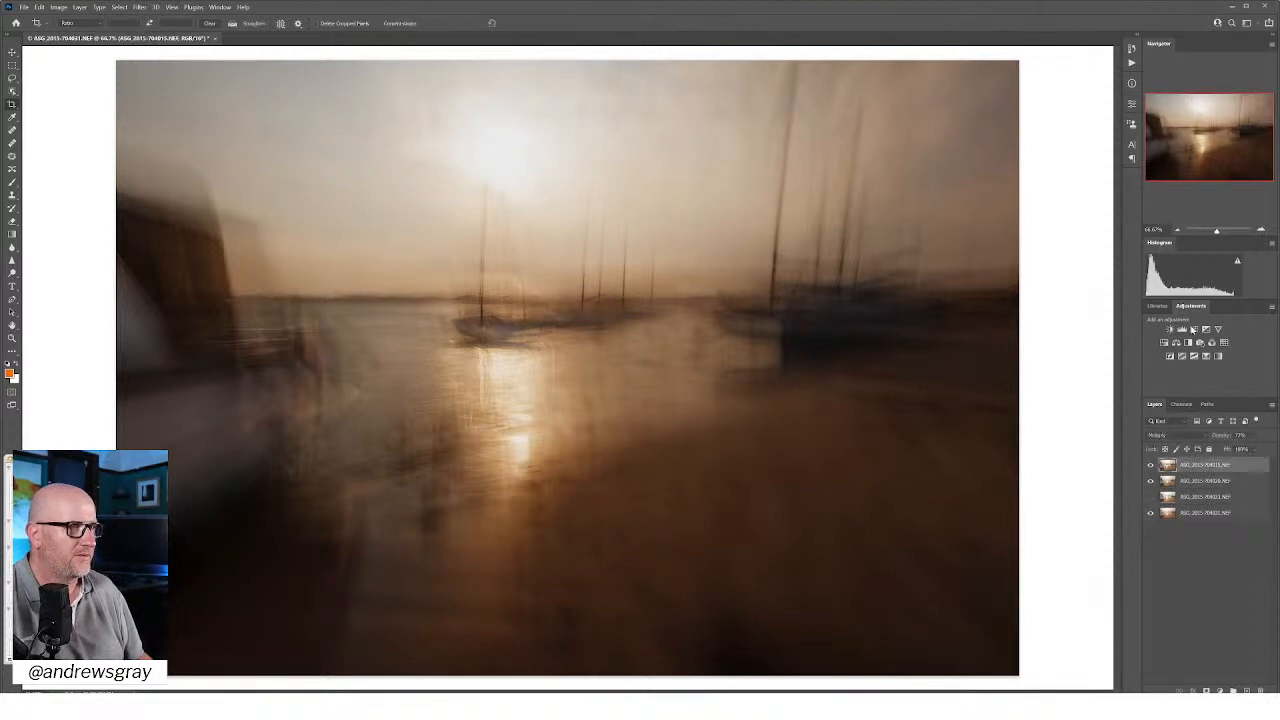
left_click(1195, 329)
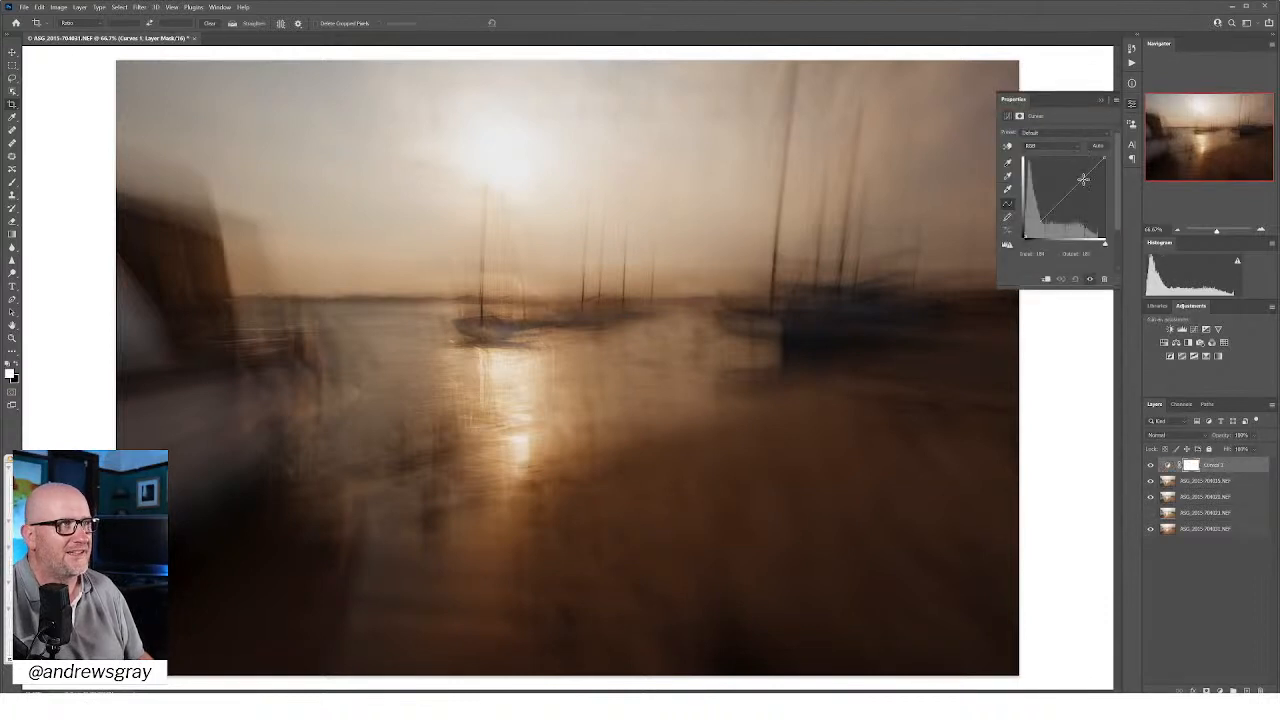
left_click_drag(1081, 178, 1080, 169)
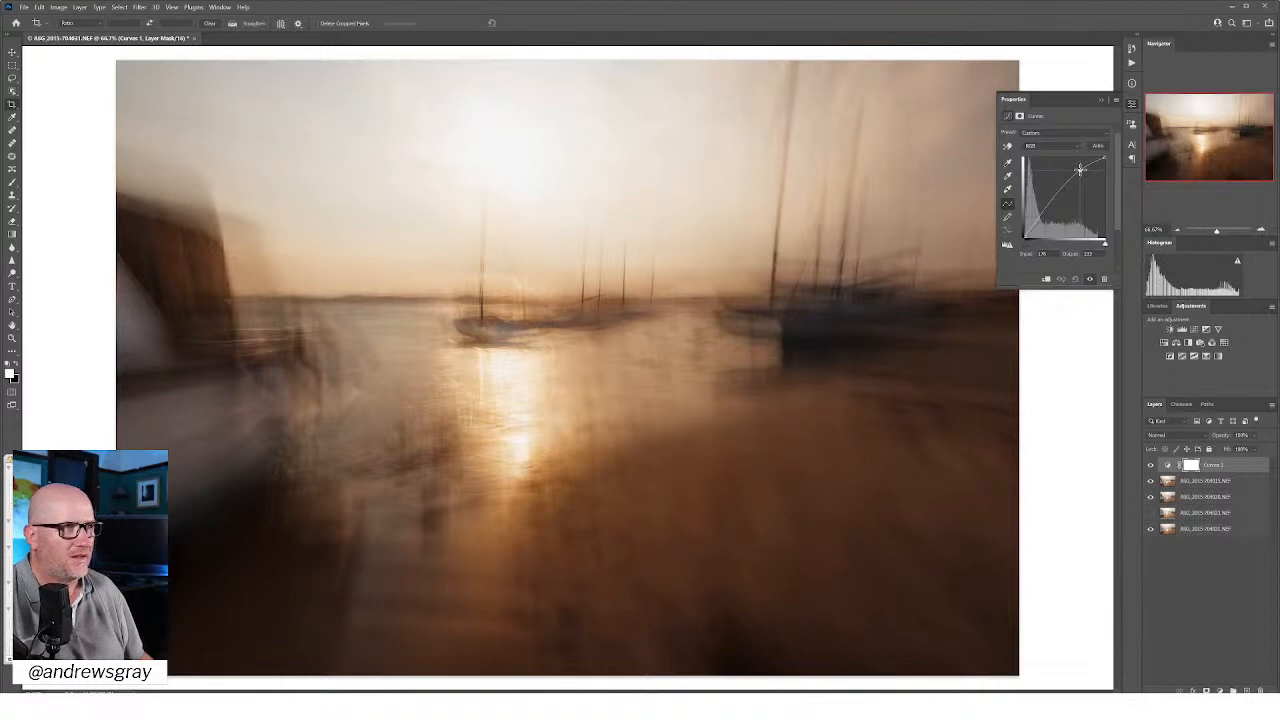
left_click_drag(1080, 169, 1079, 167)
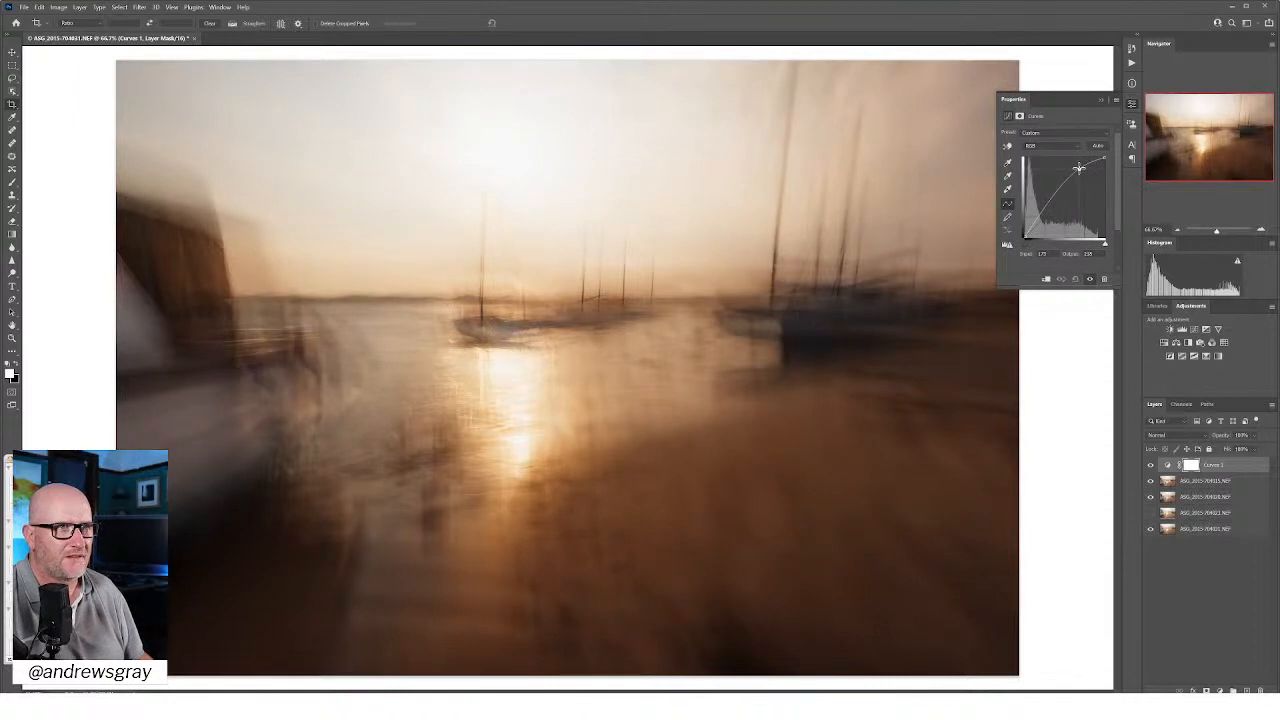
left_click(1039, 213)
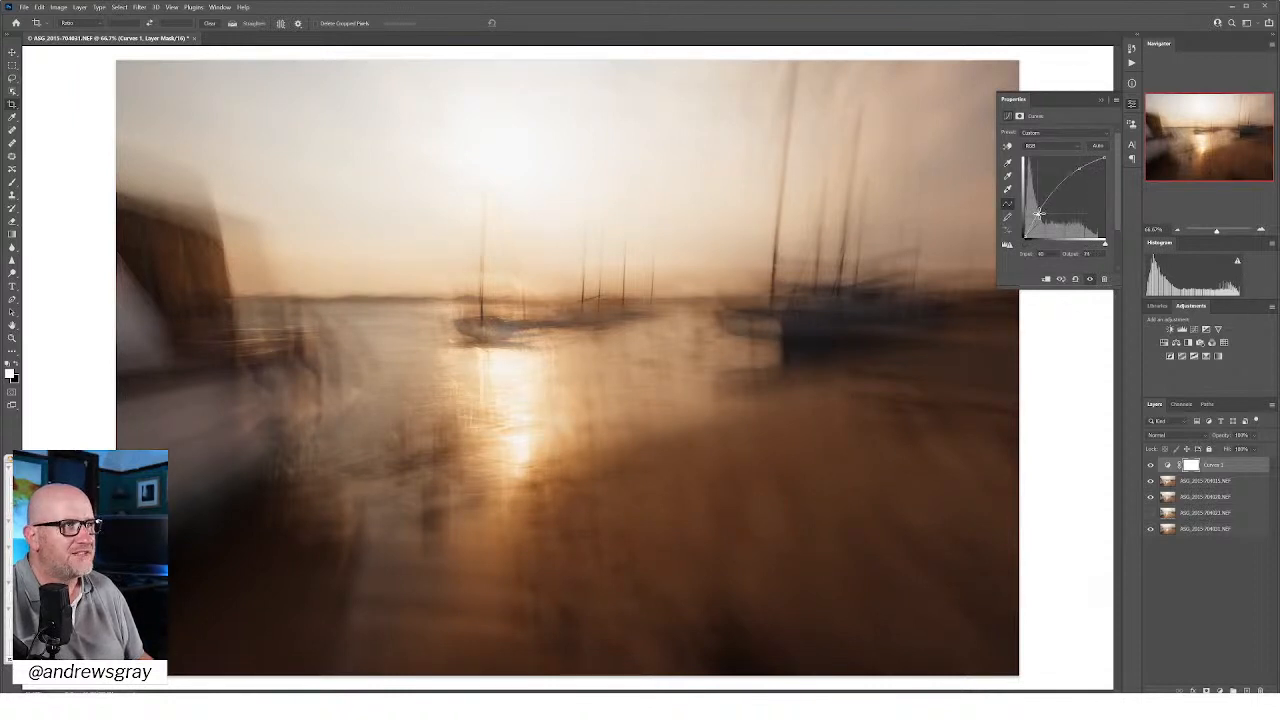
left_click_drag(1039, 213, 1040, 213)
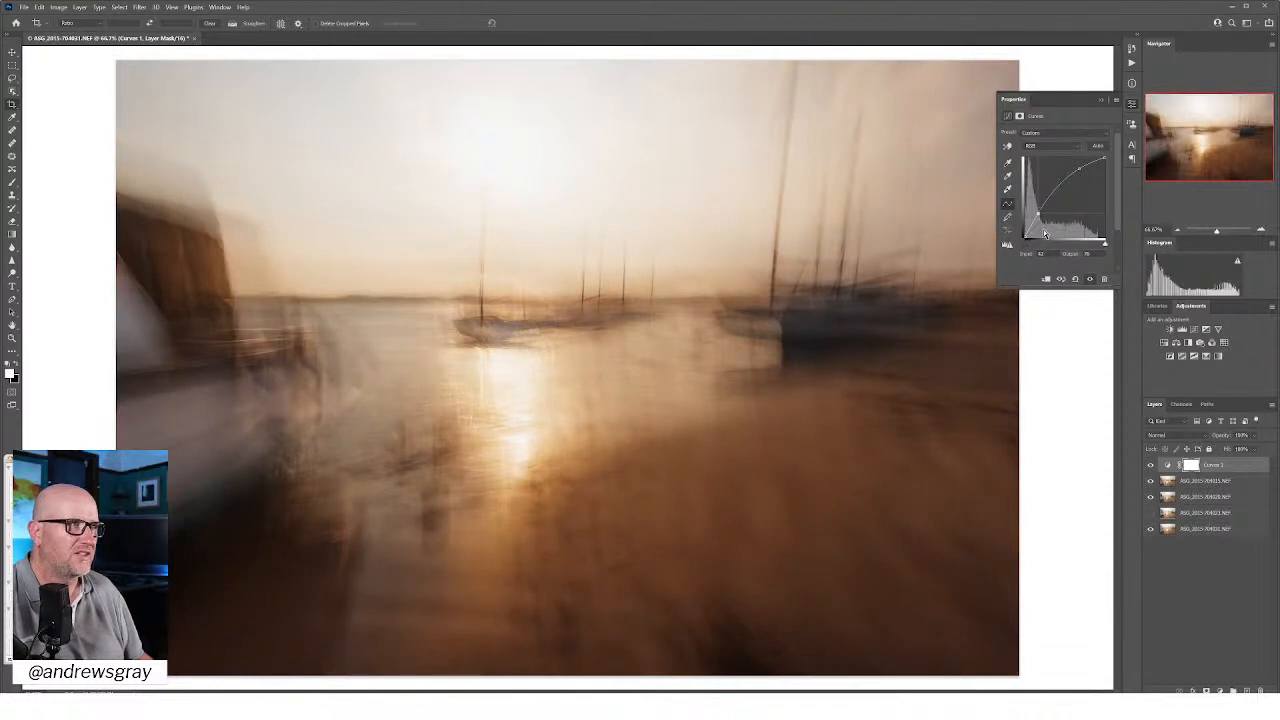
left_click_drag(1025, 246, 1002, 249)
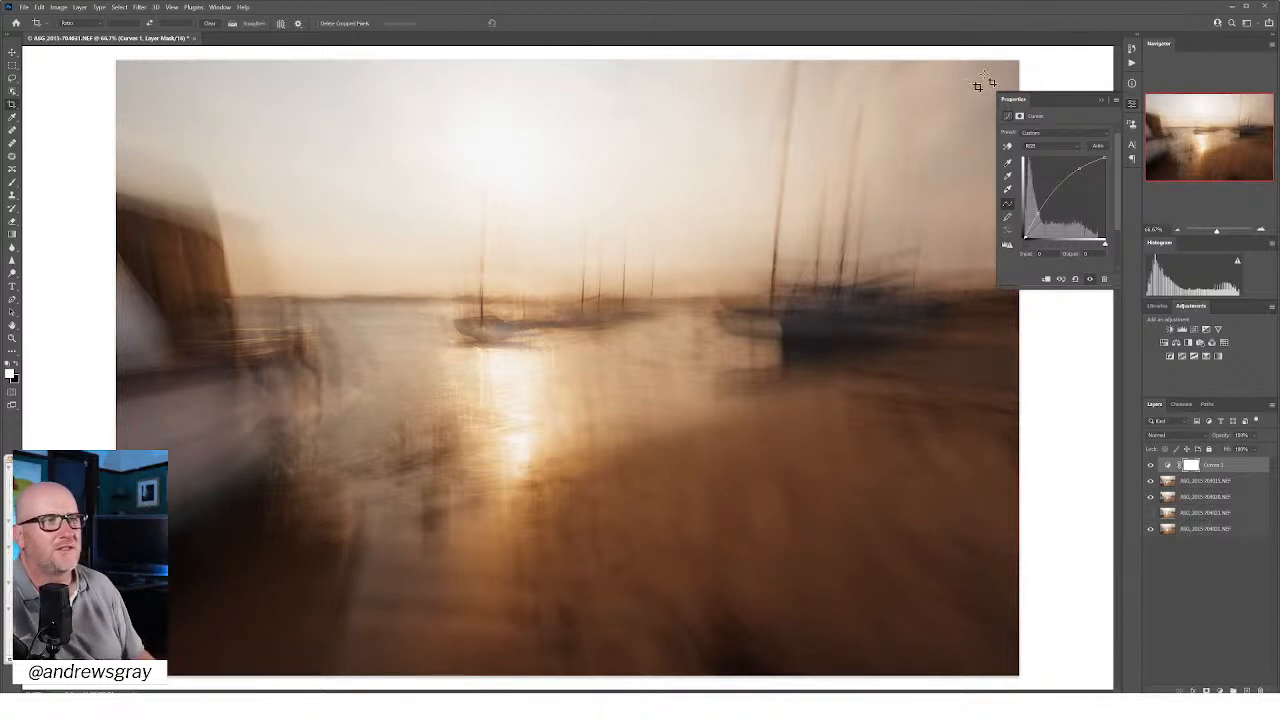
Step: Add a Hue/Saturation adjustment above Curves, test yellow and red hue shifts, and settle the master hue slightly toward red
left_click(1177, 342)
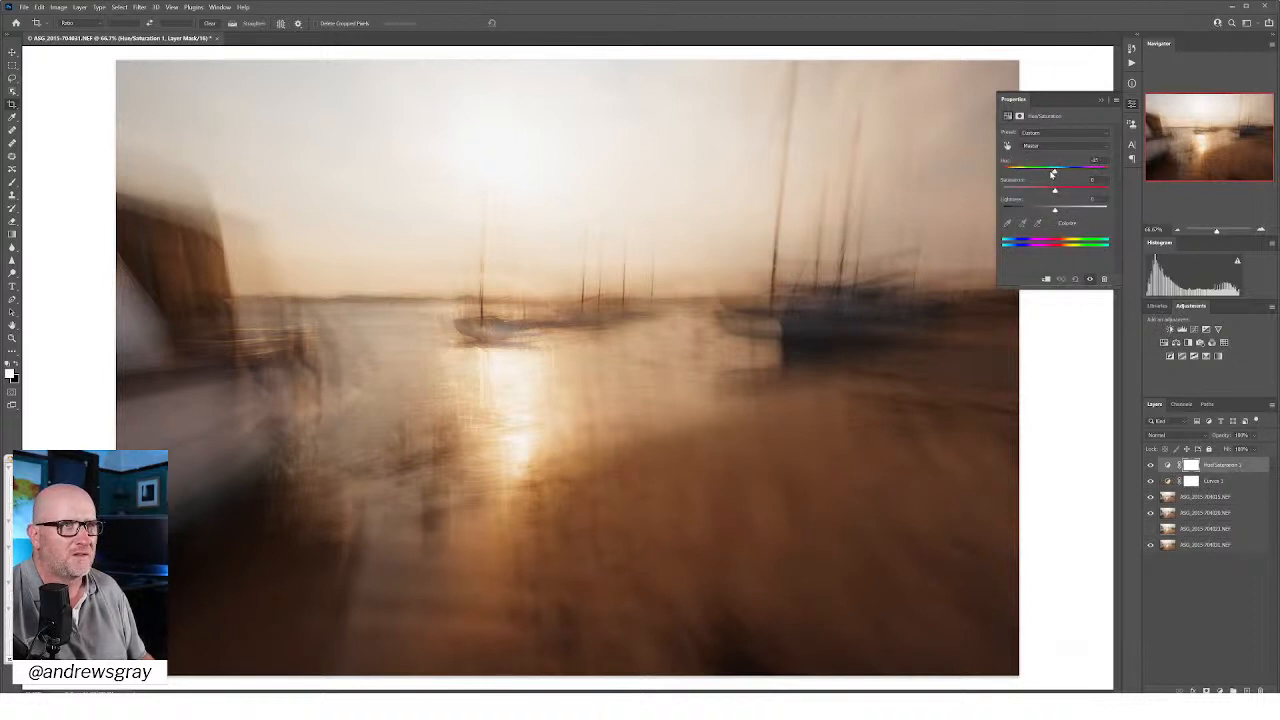
left_click_drag(1054, 173, 1055, 174)
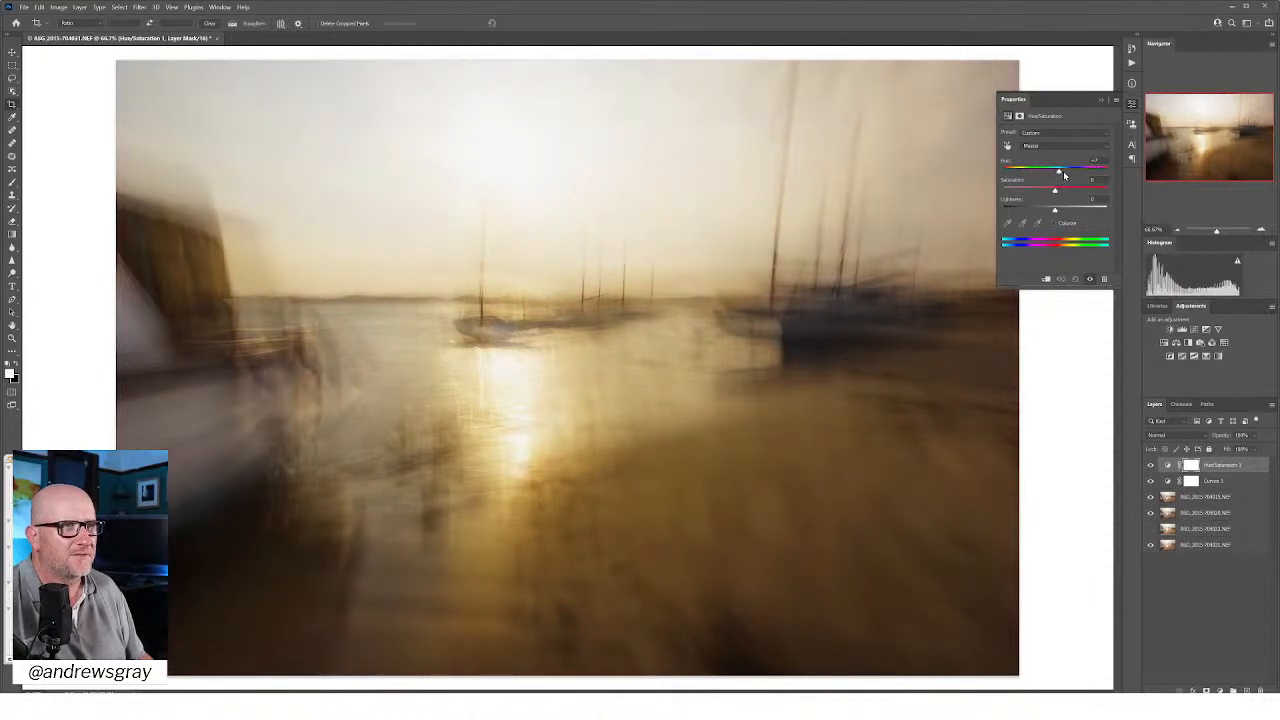
left_click_drag(1063, 172, 1061, 176)
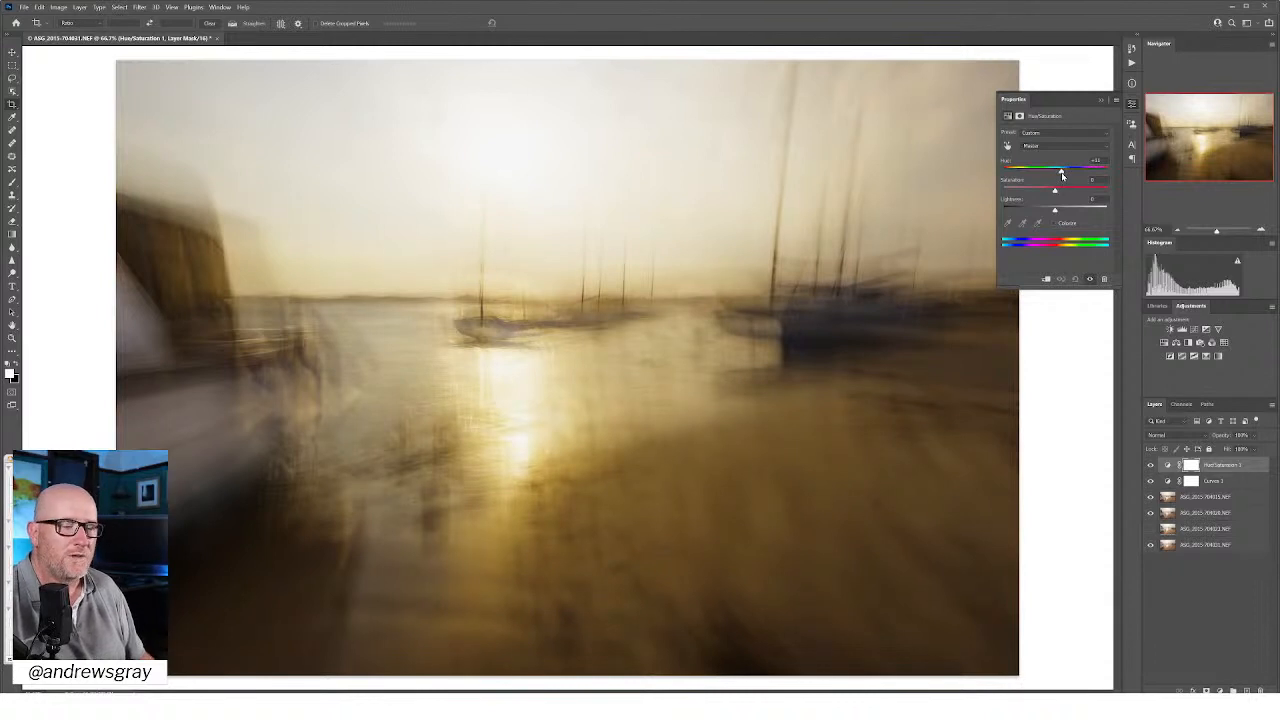
left_click_drag(1061, 172, 1050, 172)
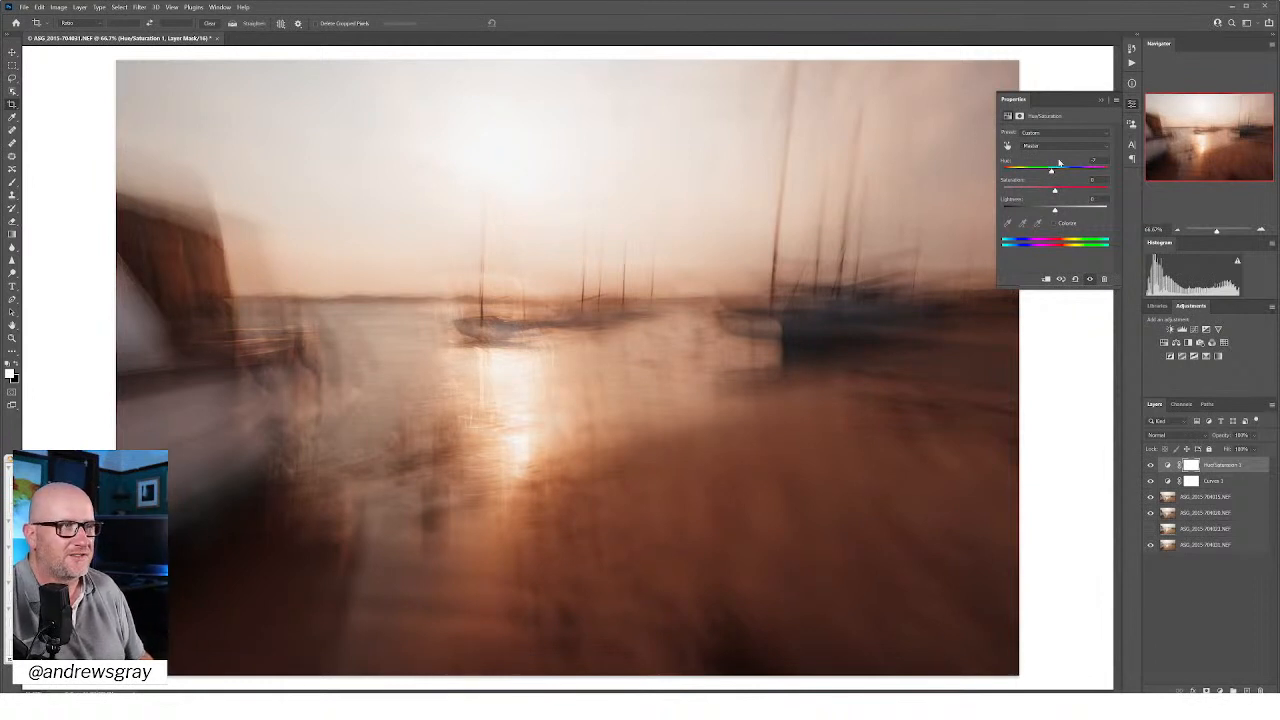
left_click_drag(1052, 172, 1047, 175)
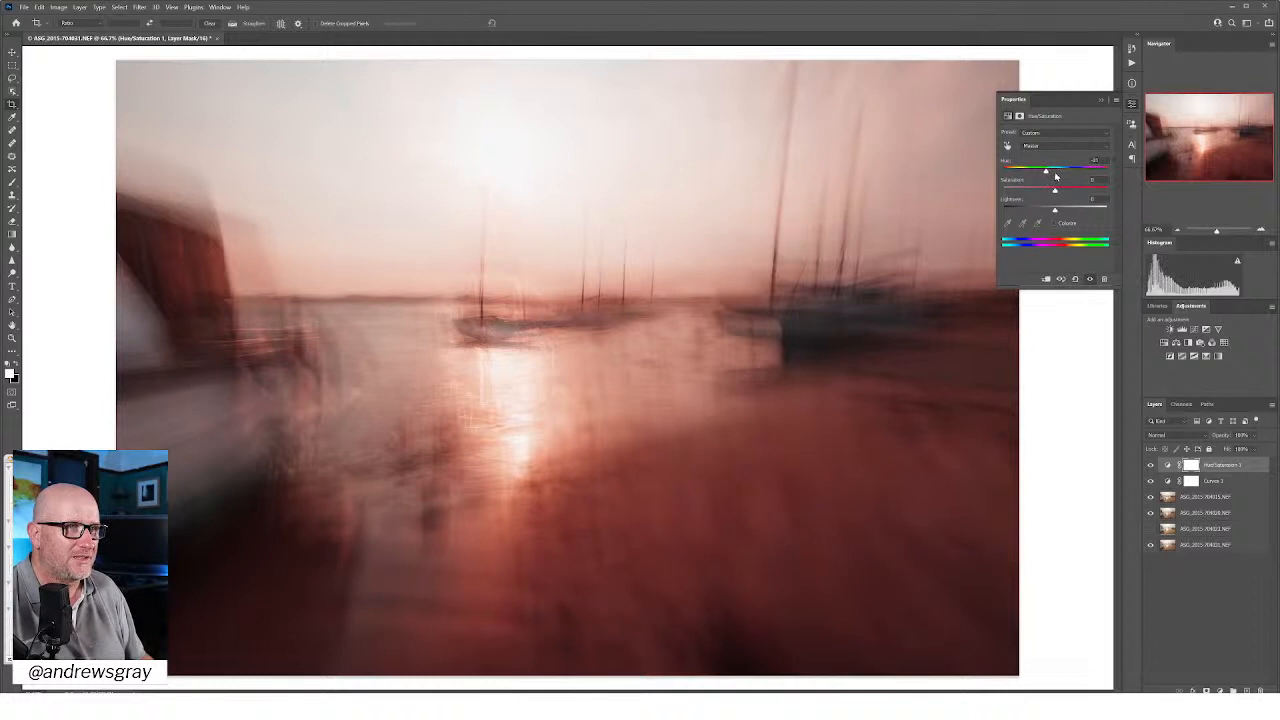
left_click_drag(1048, 175, 1052, 175)
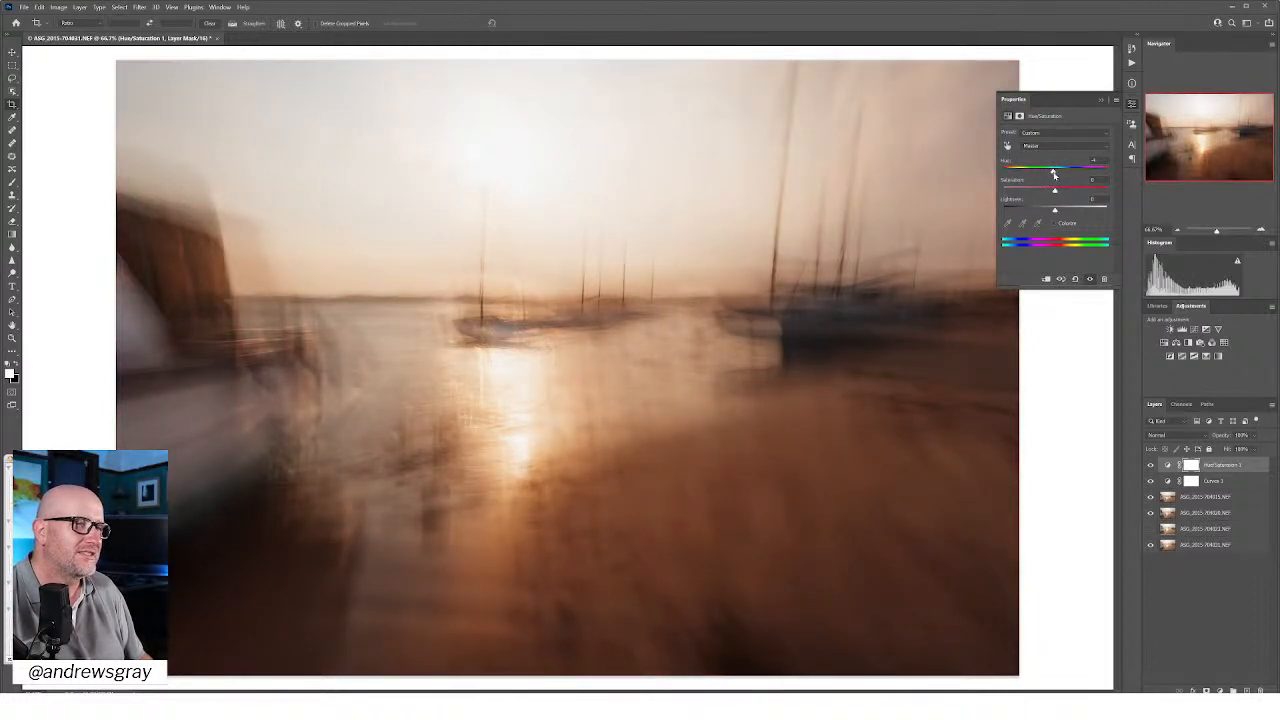
Step: Lower the Hue/Saturation layer's master saturation very slightly and raise its lightness to about +3
mouse_move(1056, 191)
left_mouse_down()
mouse_move(1076, 194)
mouse_move(1065, 193)
left_mouse_up()
left_click(1047, 193)
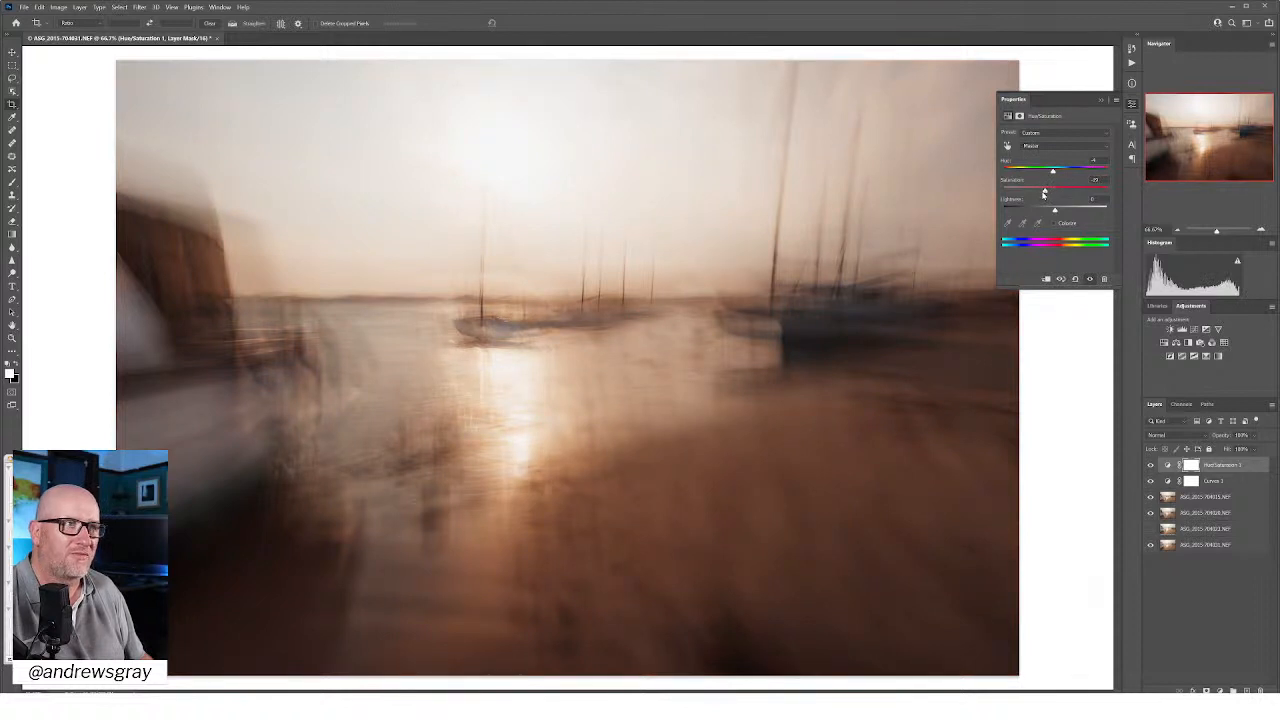
mouse_move(1041, 192)
left_mouse_down()
mouse_move(1022, 194)
mouse_move(1055, 196)
left_mouse_up()
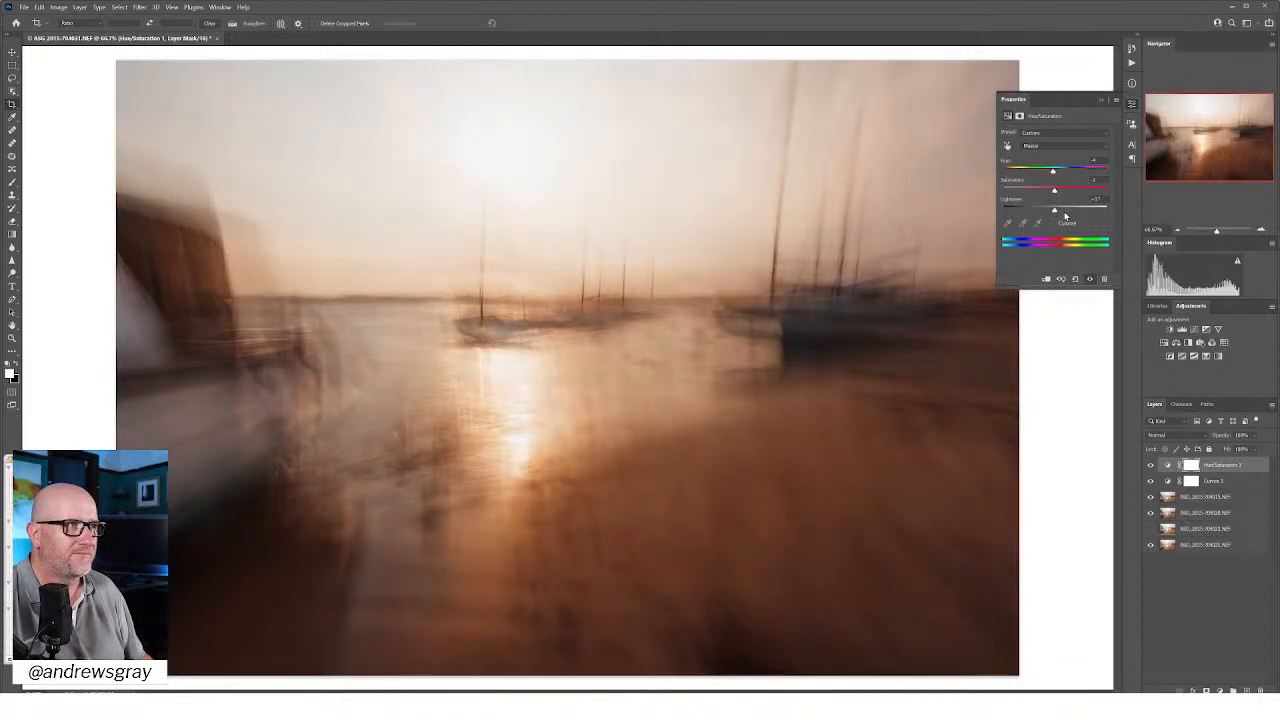
mouse_move(1066, 216)
left_mouse_down()
mouse_move(1032, 214)
mouse_move(1065, 215)
left_mouse_up()
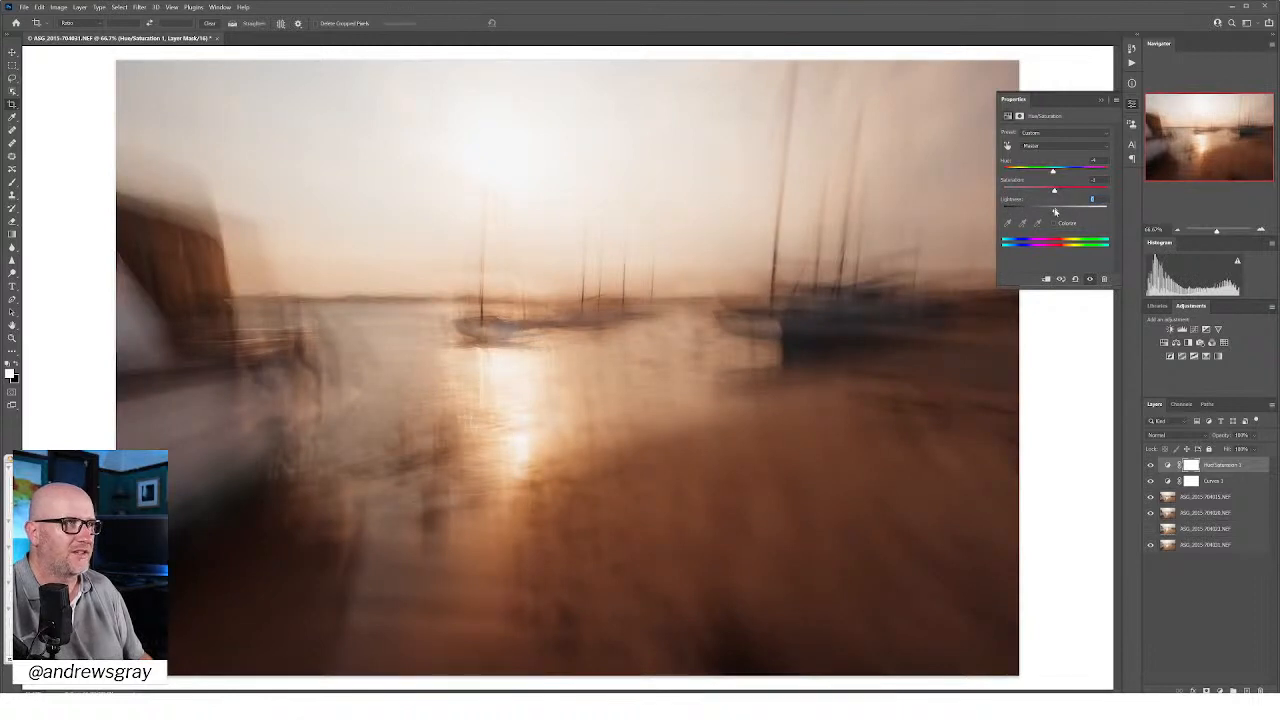
left_click_drag(1055, 212, 1057, 212)
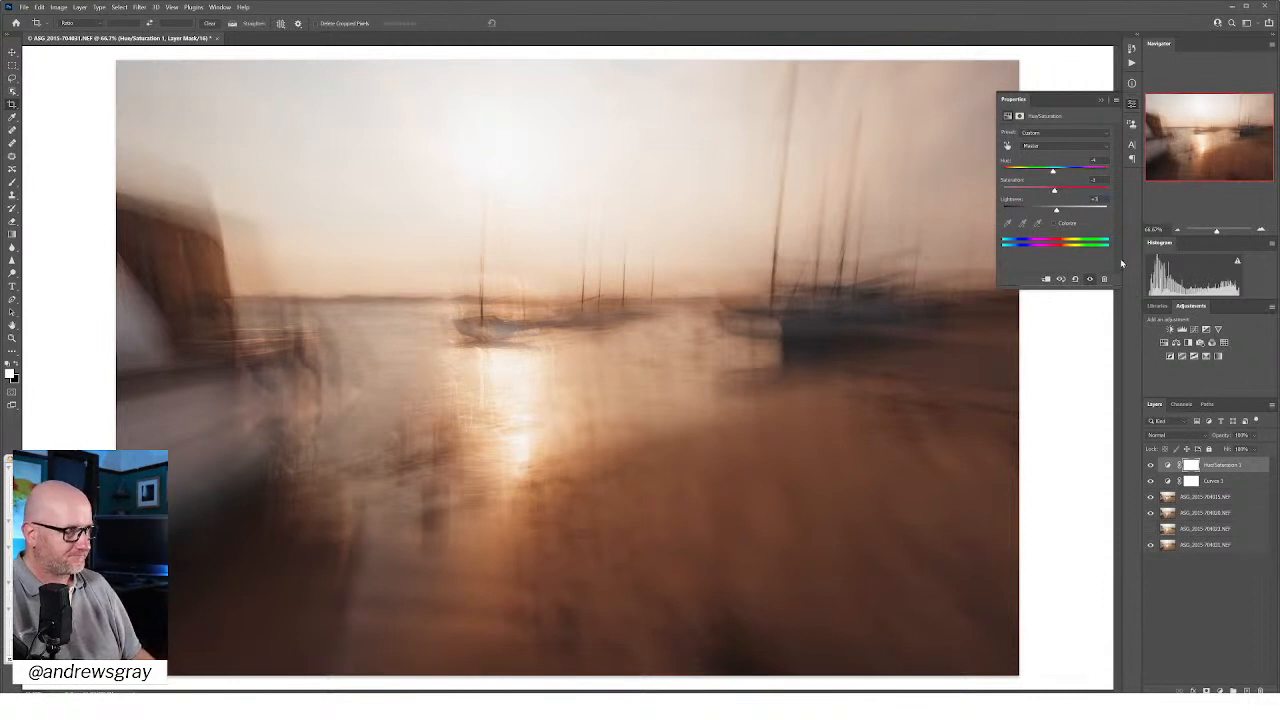
Step: Try hue shifts and a saturation boost on the yellows sampled from the bright sun area, and undo them
left_click(1035, 146)
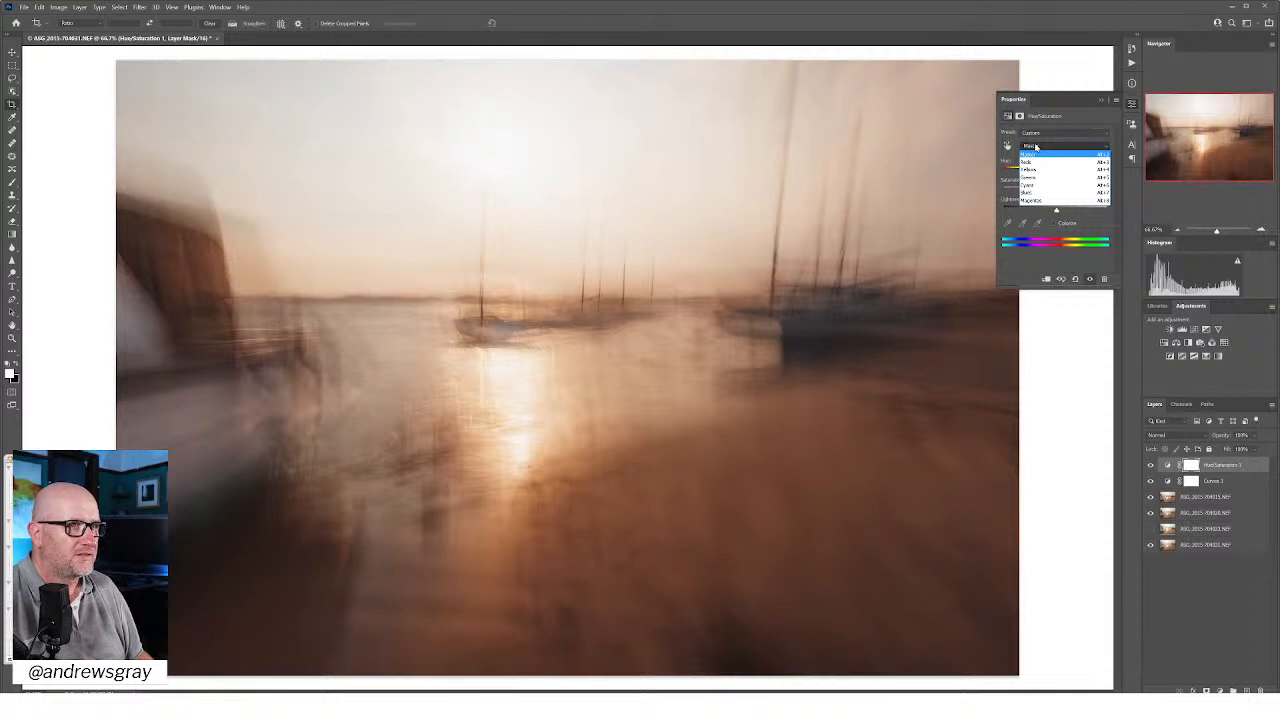
left_click(1035, 146)
left_click(1008, 147)
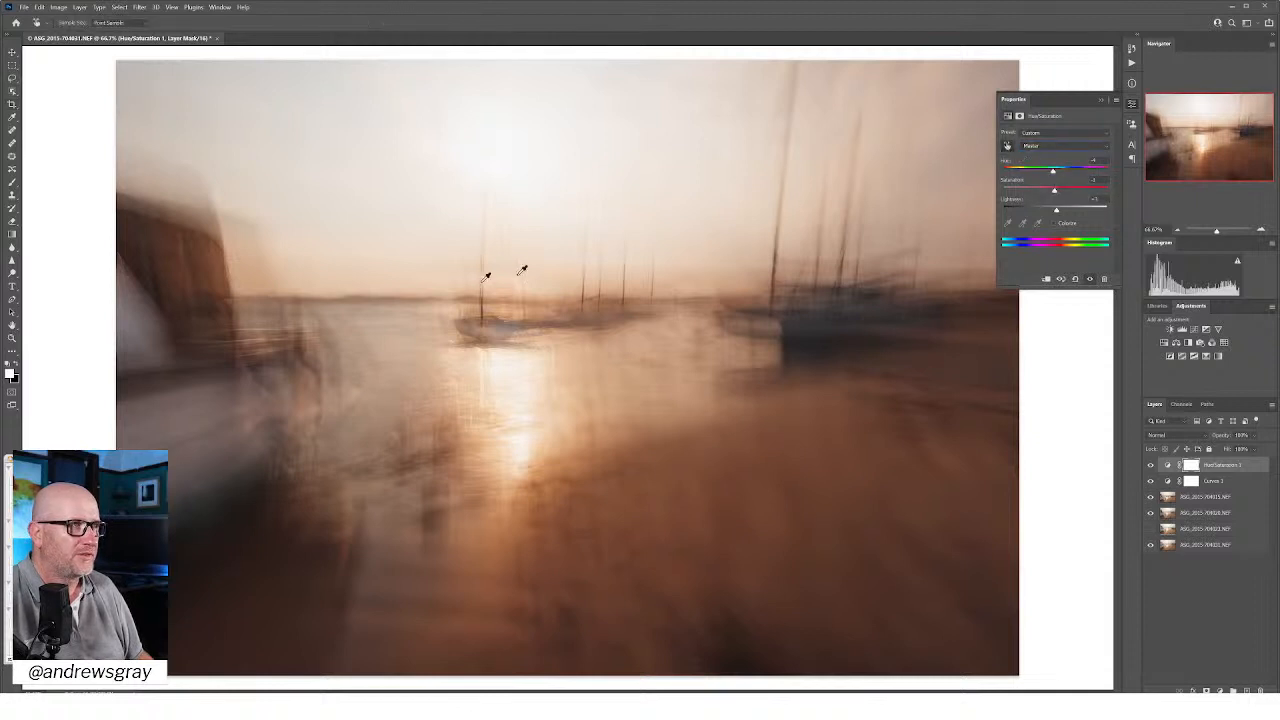
left_click(484, 153)
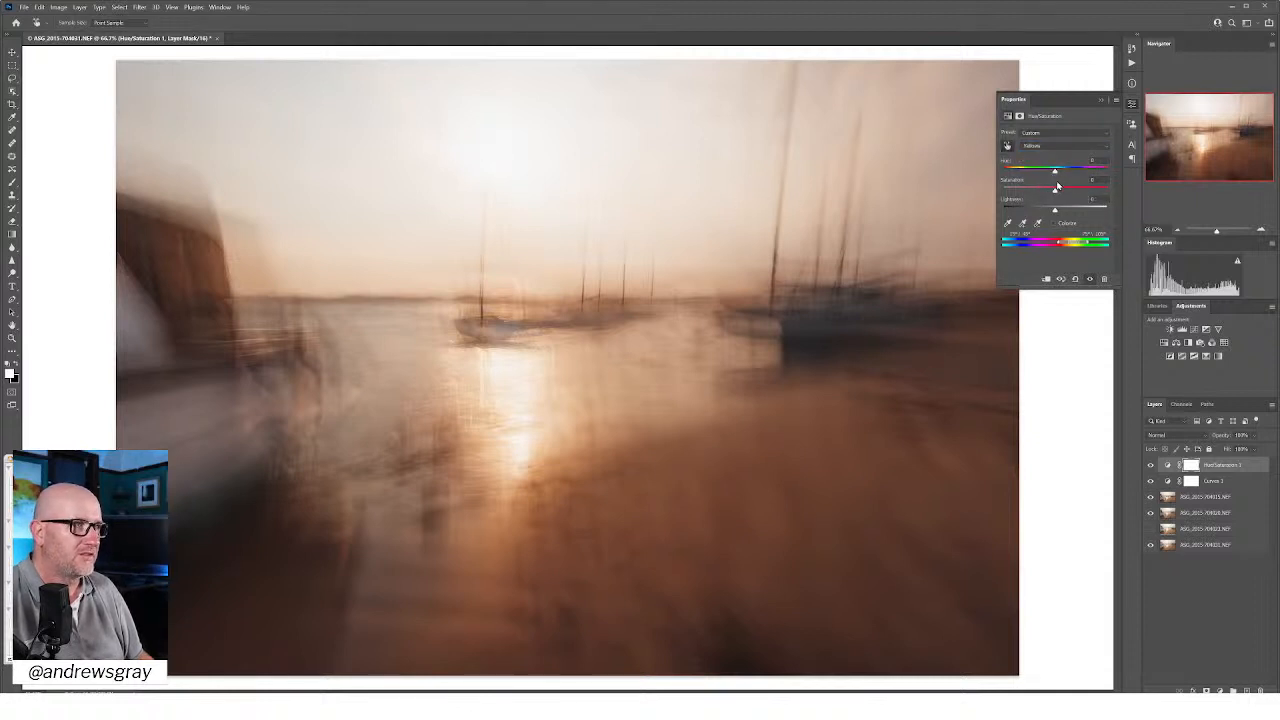
mouse_move(1056, 191)
left_mouse_down()
mouse_move(1082, 197)
mouse_move(1060, 198)
left_mouse_up()
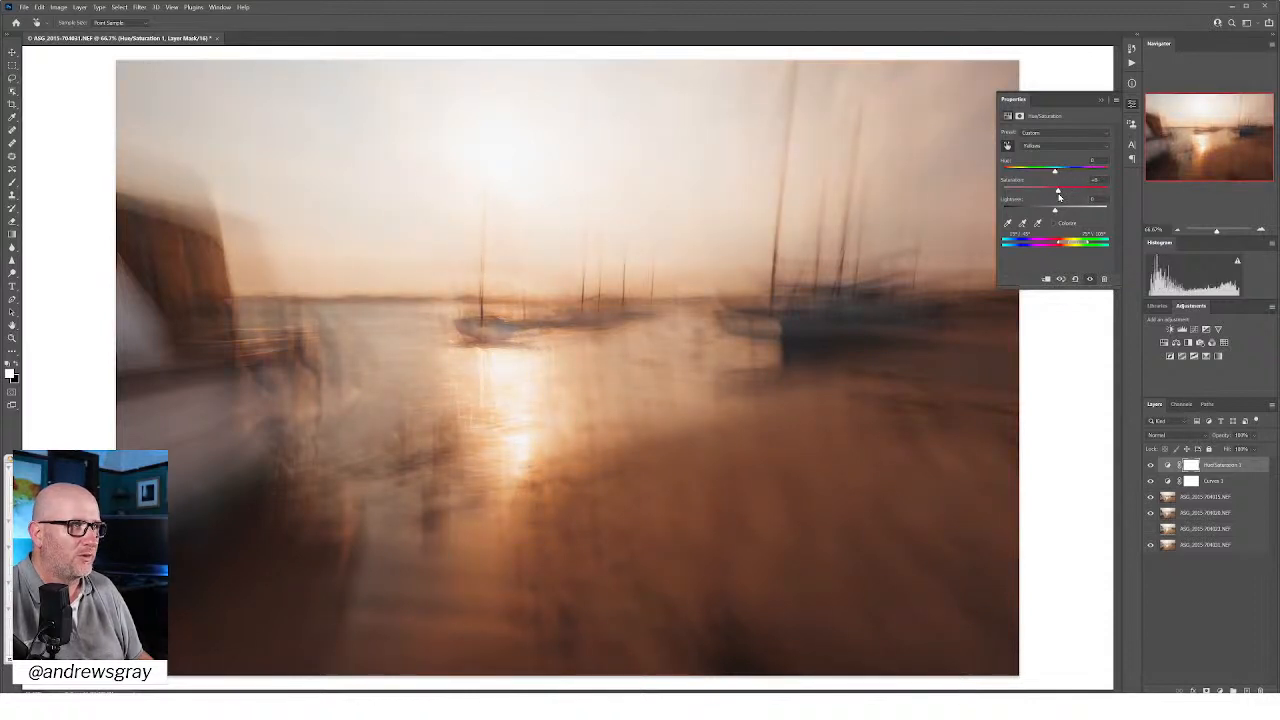
left_click_drag(1055, 174, 1071, 172)
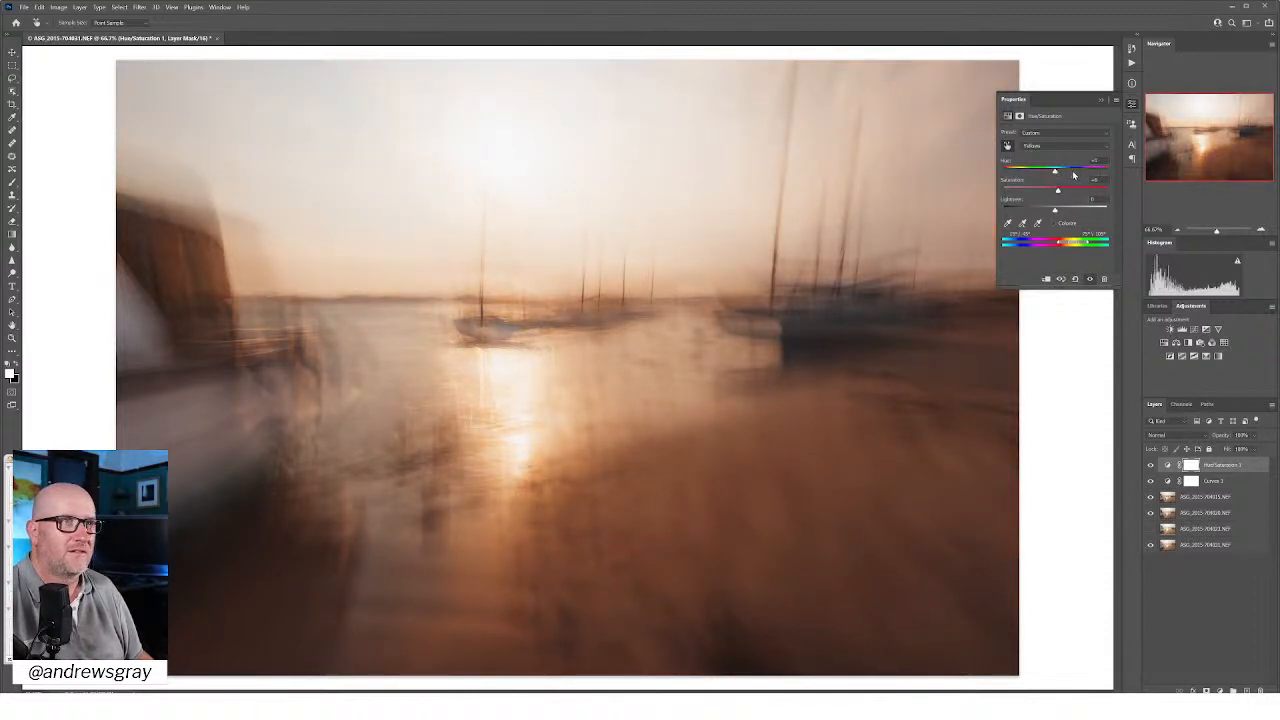
left_click(1052, 175)
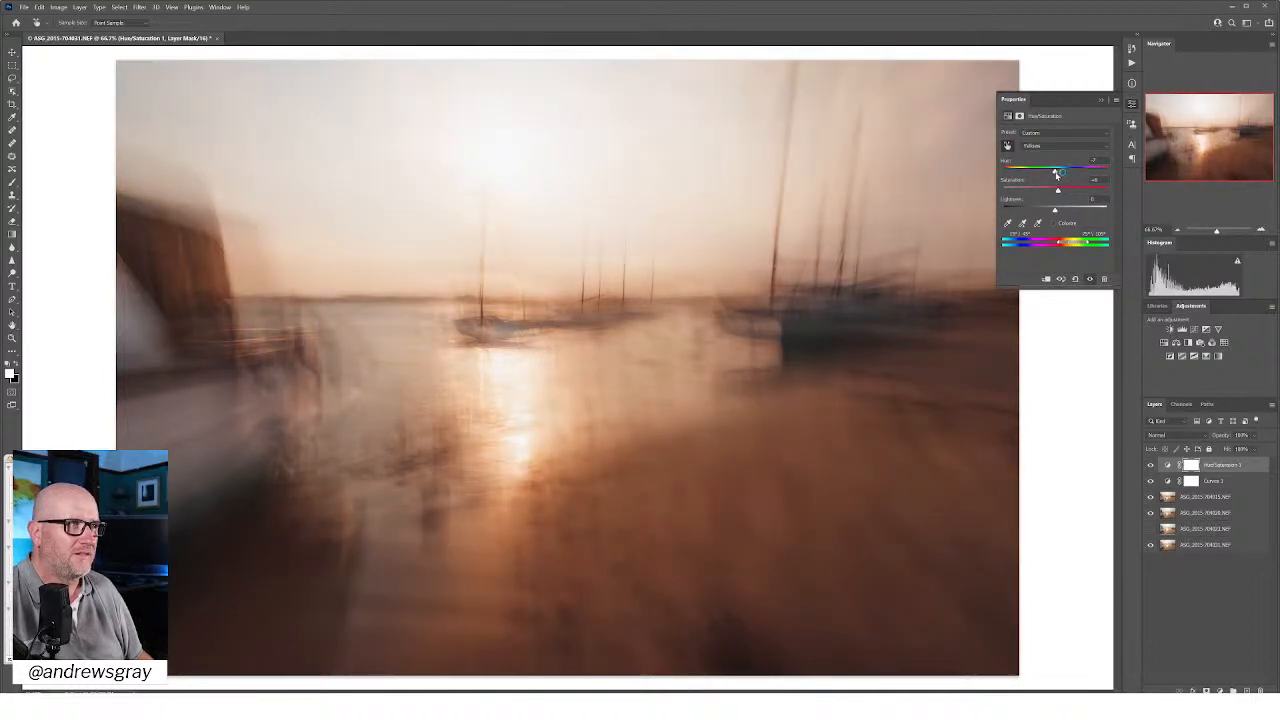
left_click(1055, 172)
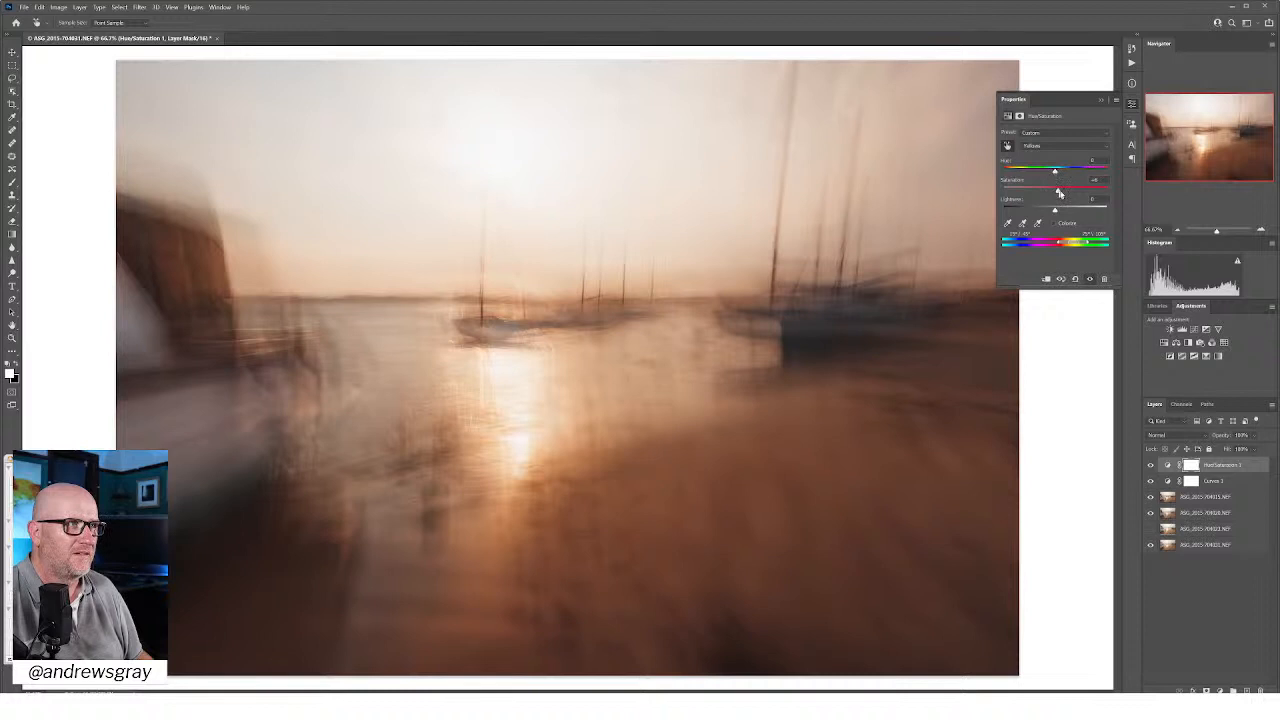
left_click_drag(1059, 194, 1074, 193)
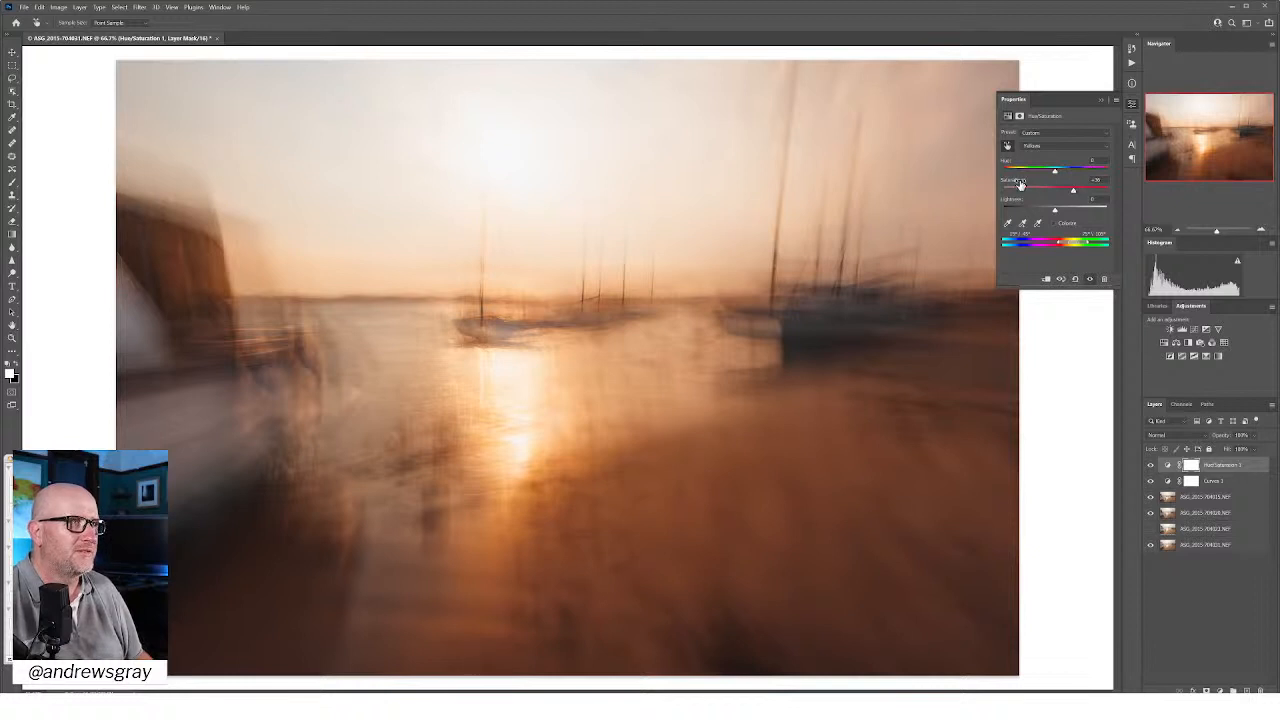
key("ctrl+z")
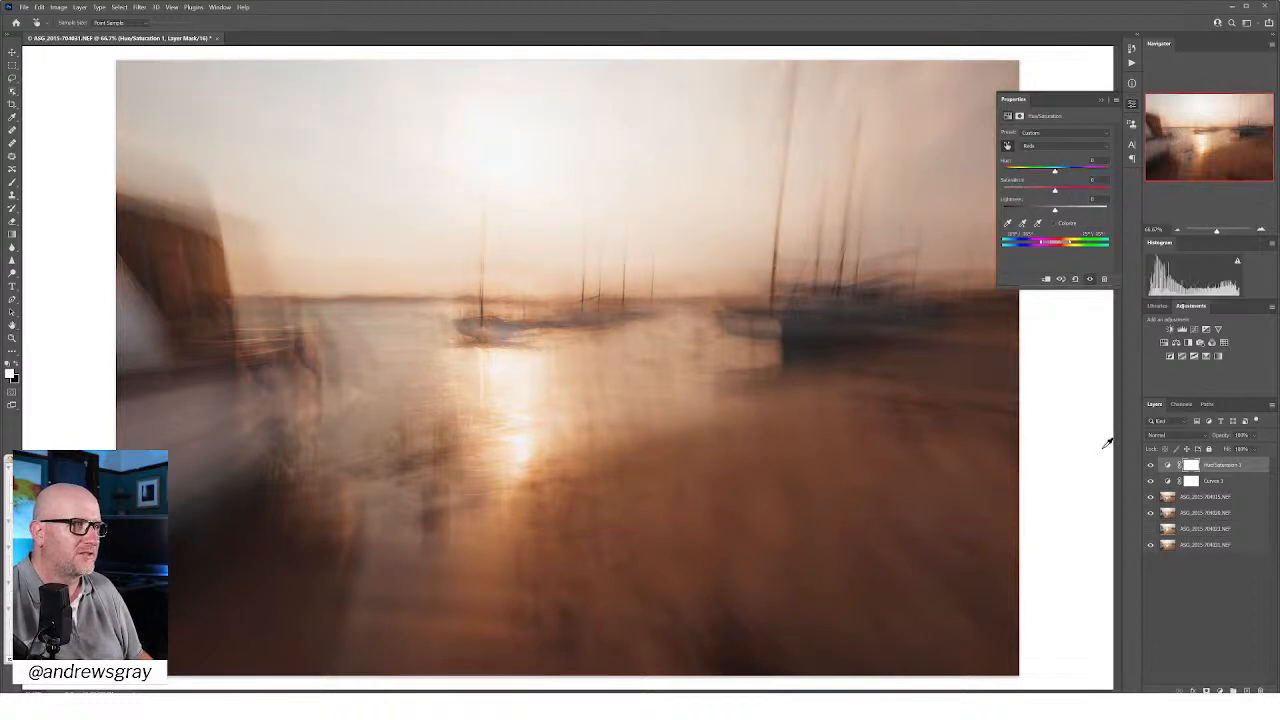
left_click(1132, 104)
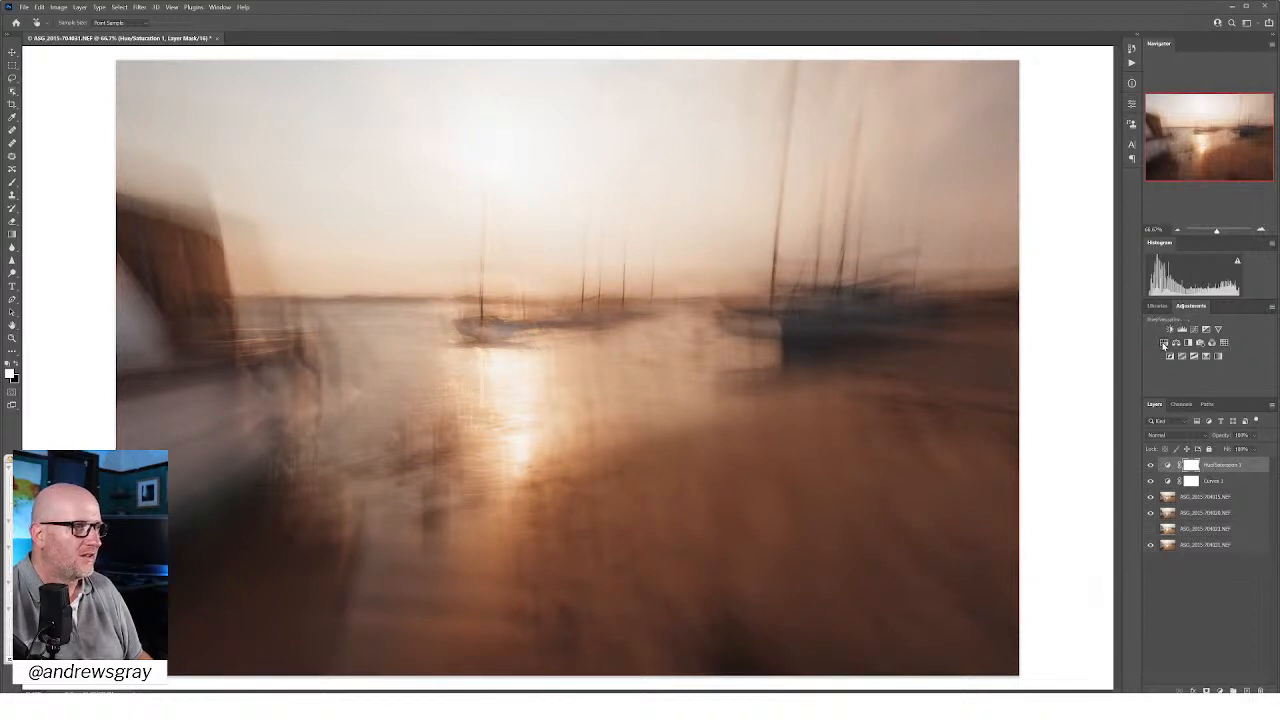
Step: Add a second Hue/Saturation adjustment with neutral master hue, and shift its yellows toward golden yellow with increased saturation
left_click(1163, 343)
key("c")
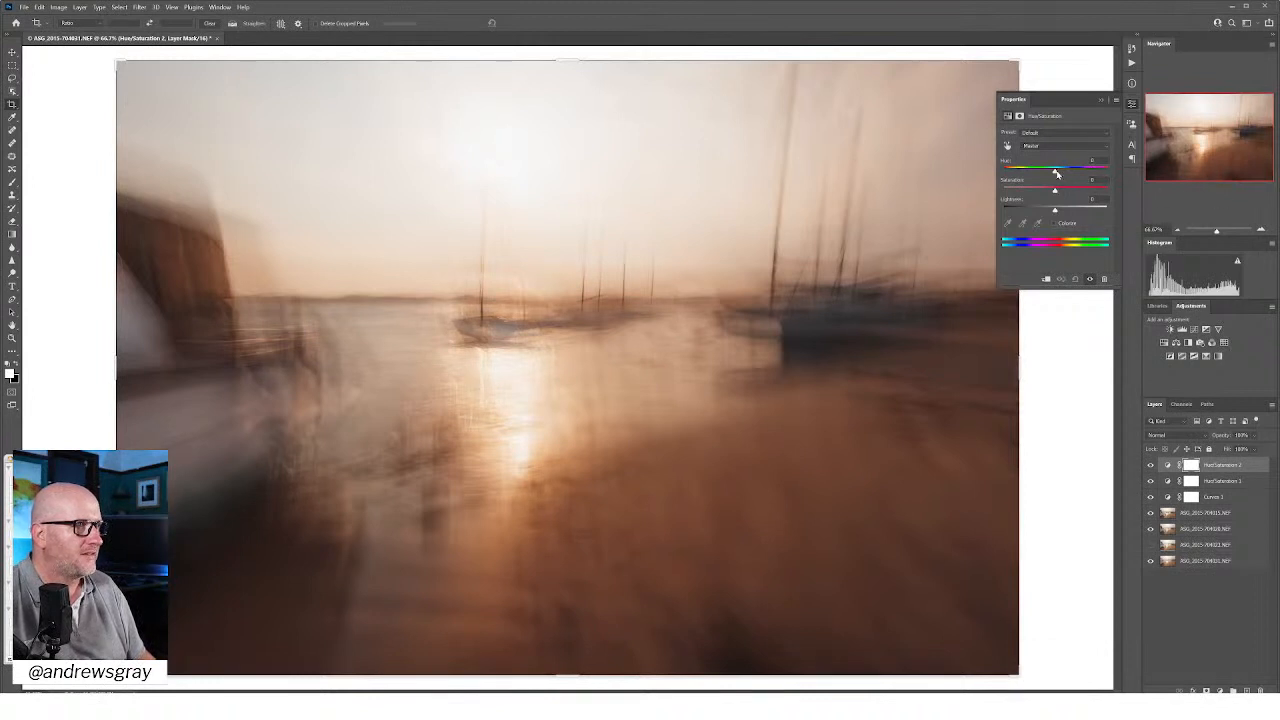
left_click_drag(1055, 173, 1063, 170)
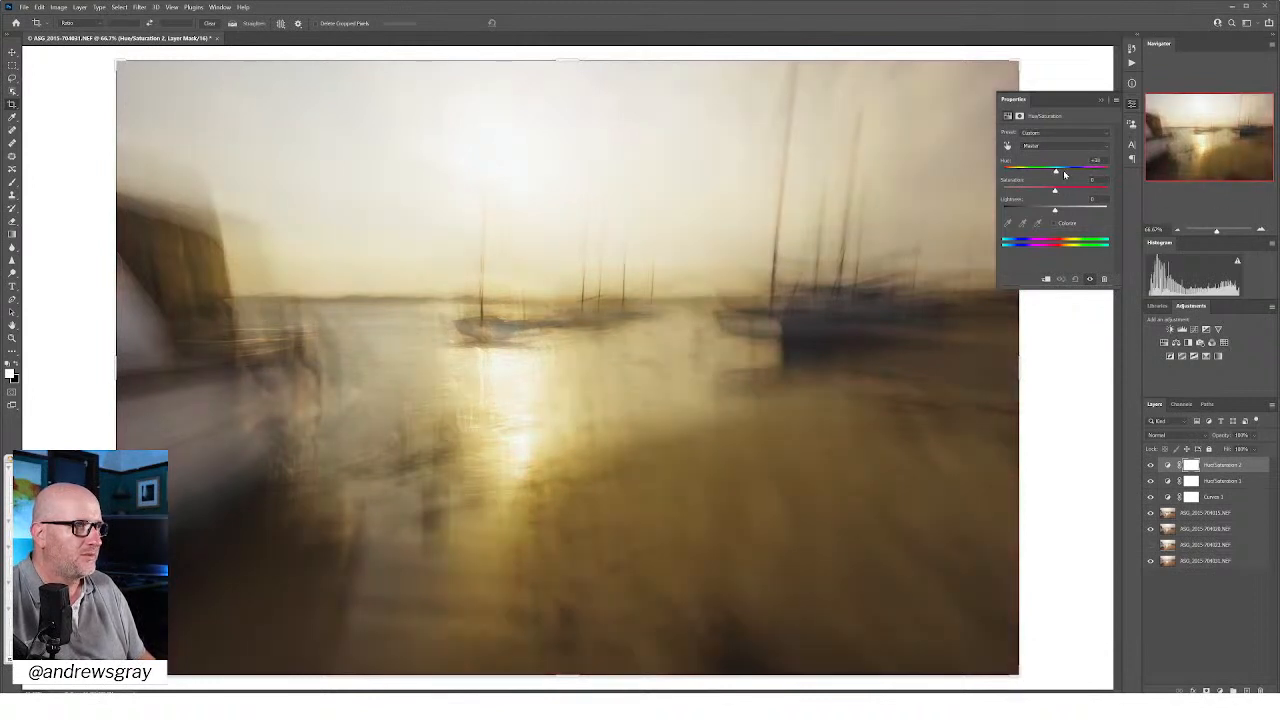
left_click(1061, 145)
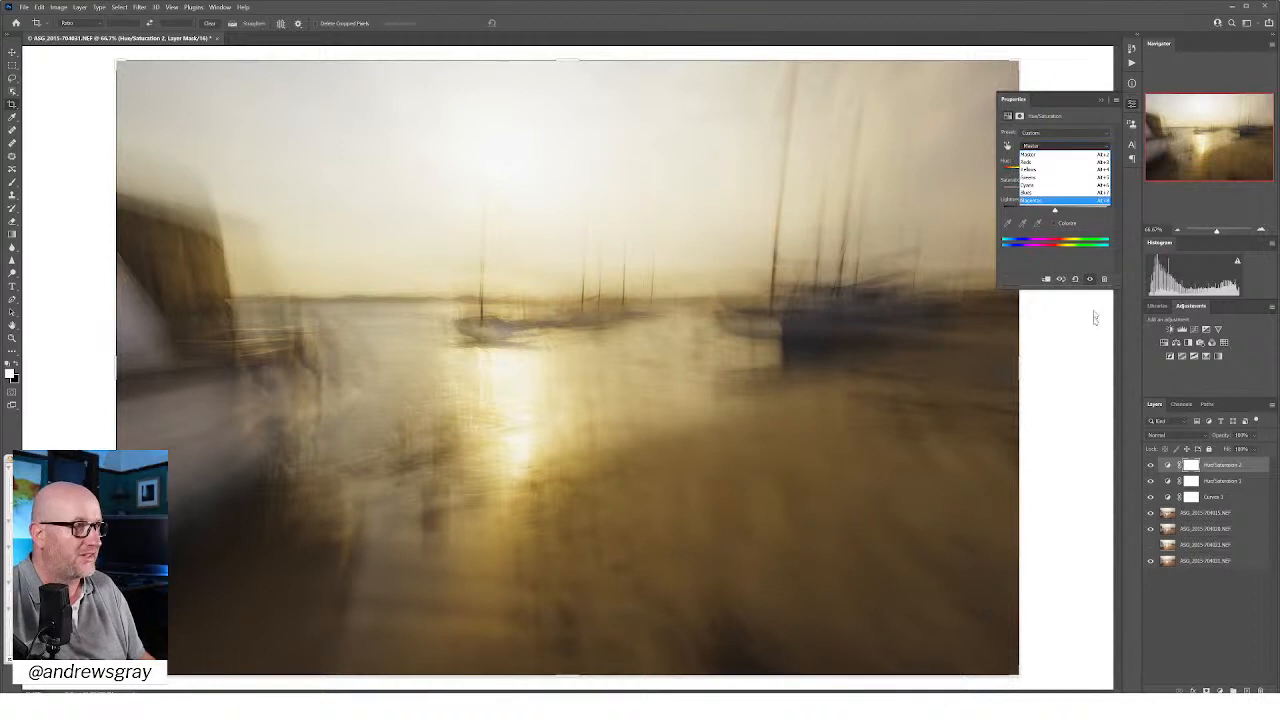
left_click(1079, 268)
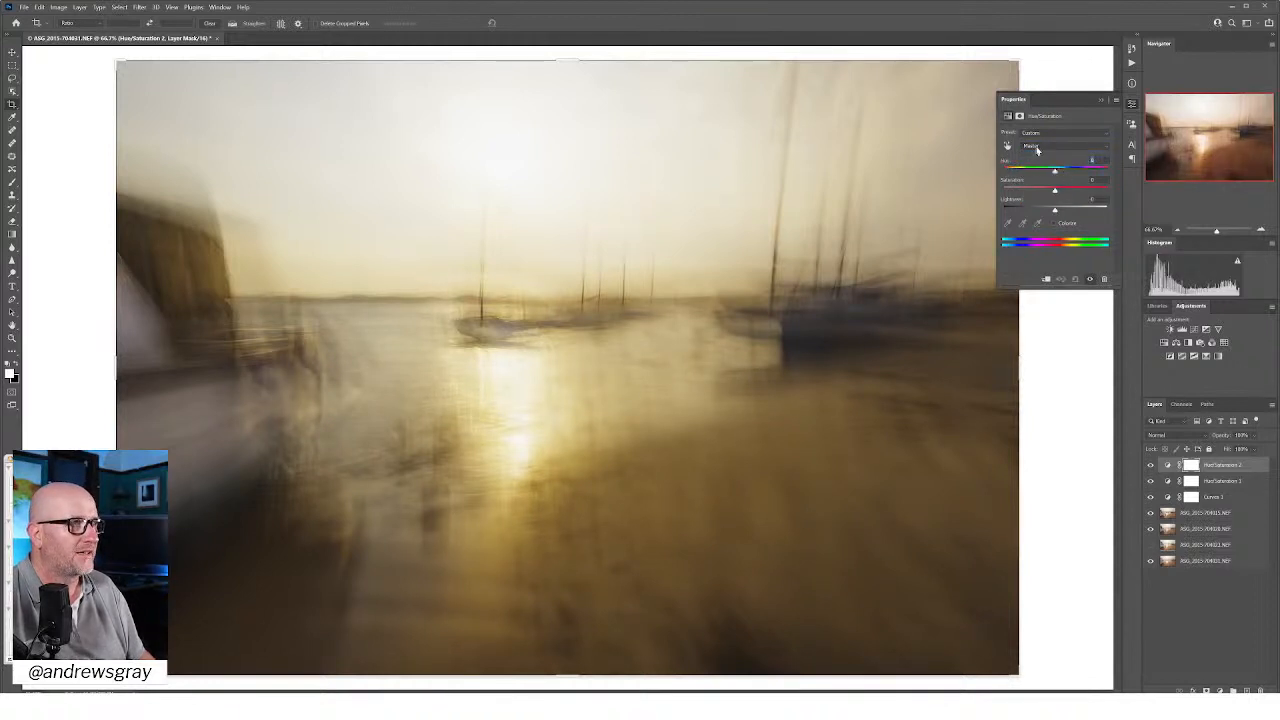
left_click(1036, 148)
left_click(1041, 170)
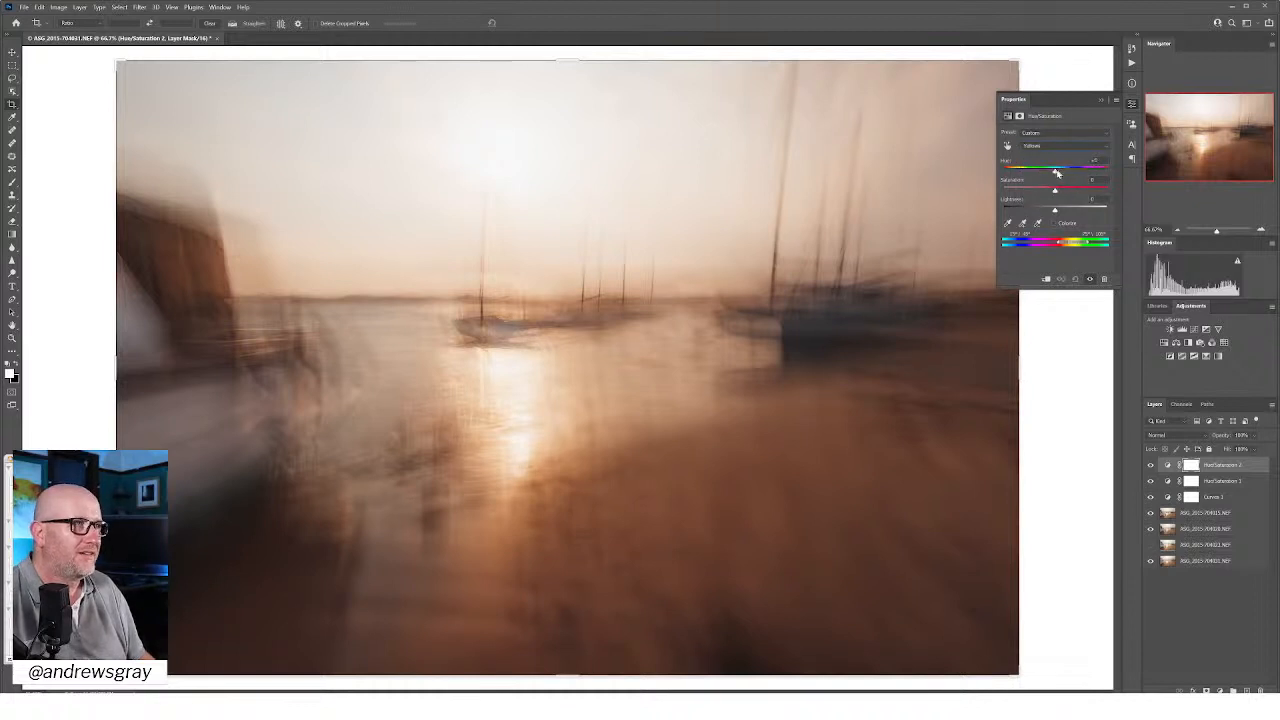
left_click_drag(1050, 176, 1065, 176)
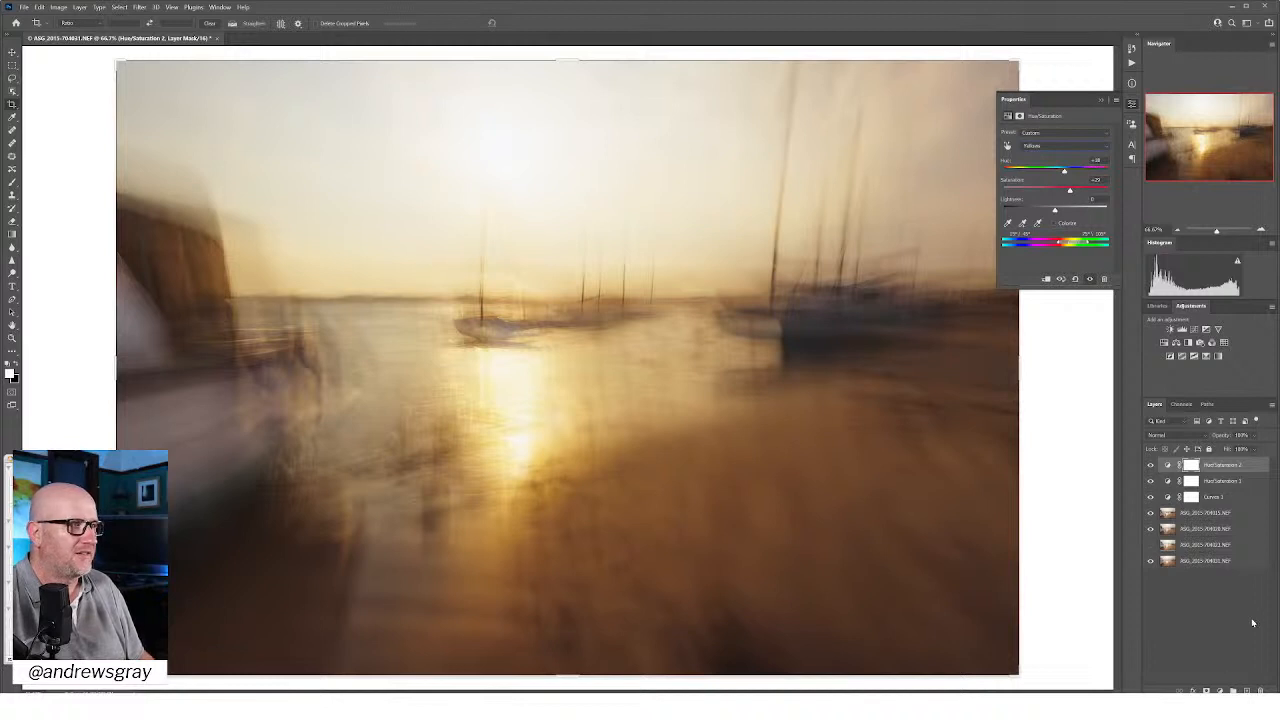
Step: Invert the second Hue/Saturation layer's mask to black and brush the golden tint back in over the sun and its water reflection
left_click(1021, 117)
left_click(1079, 251)
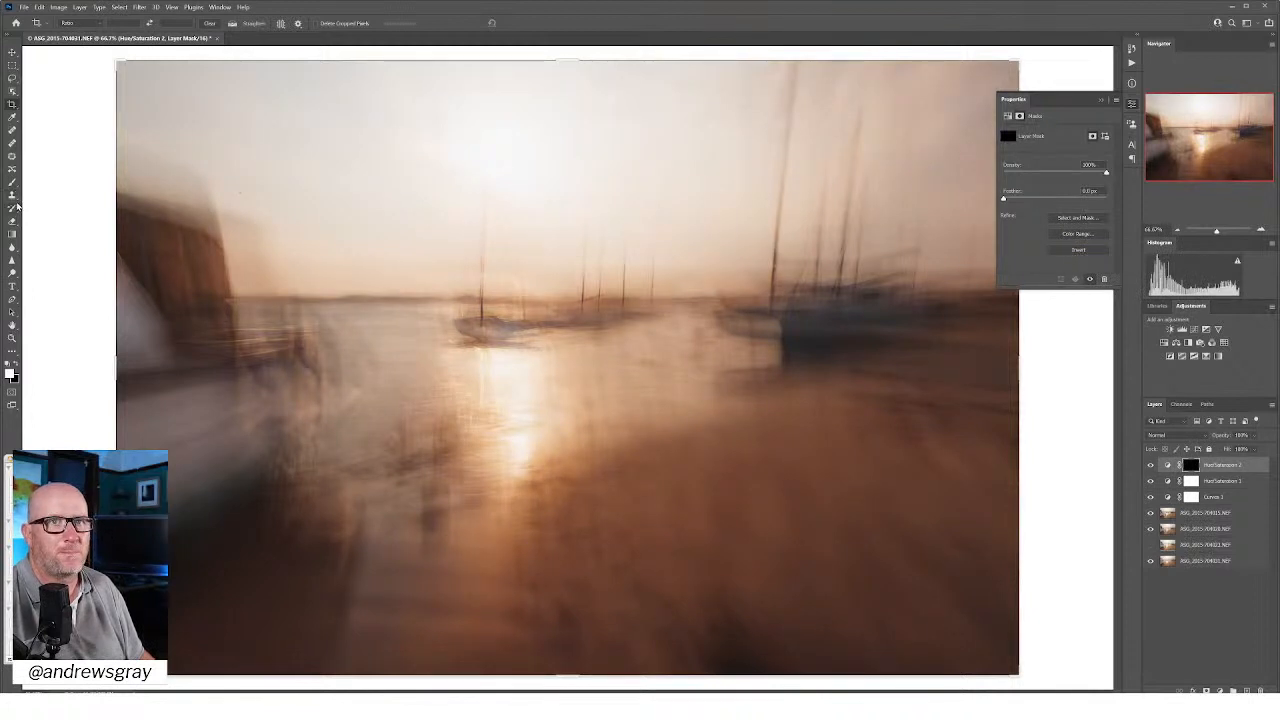
left_click(12, 181)
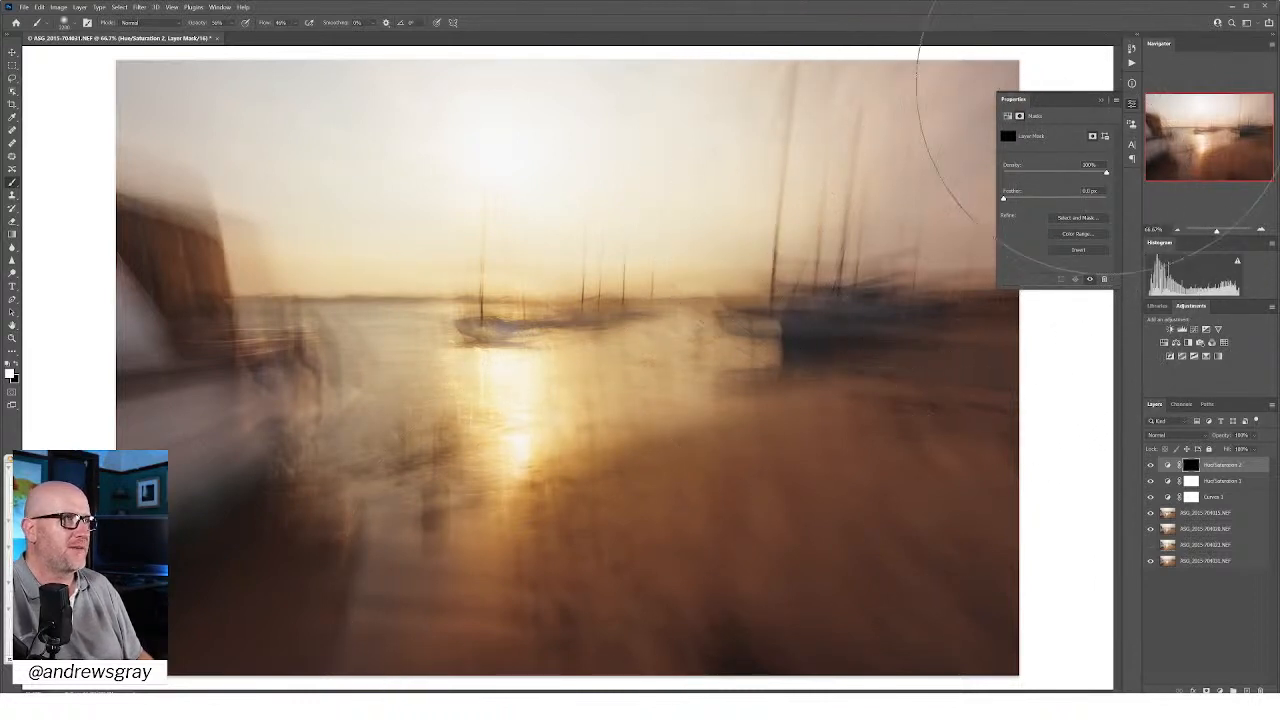
Step: Finish brushing the golden tint into the second Hue/Saturation layer's mask around the sun and water reflection
mouse_move(1160, 330)
left_mouse_down()
mouse_move(1136, 76)
mouse_move(1144, 103)
left_mouse_up()
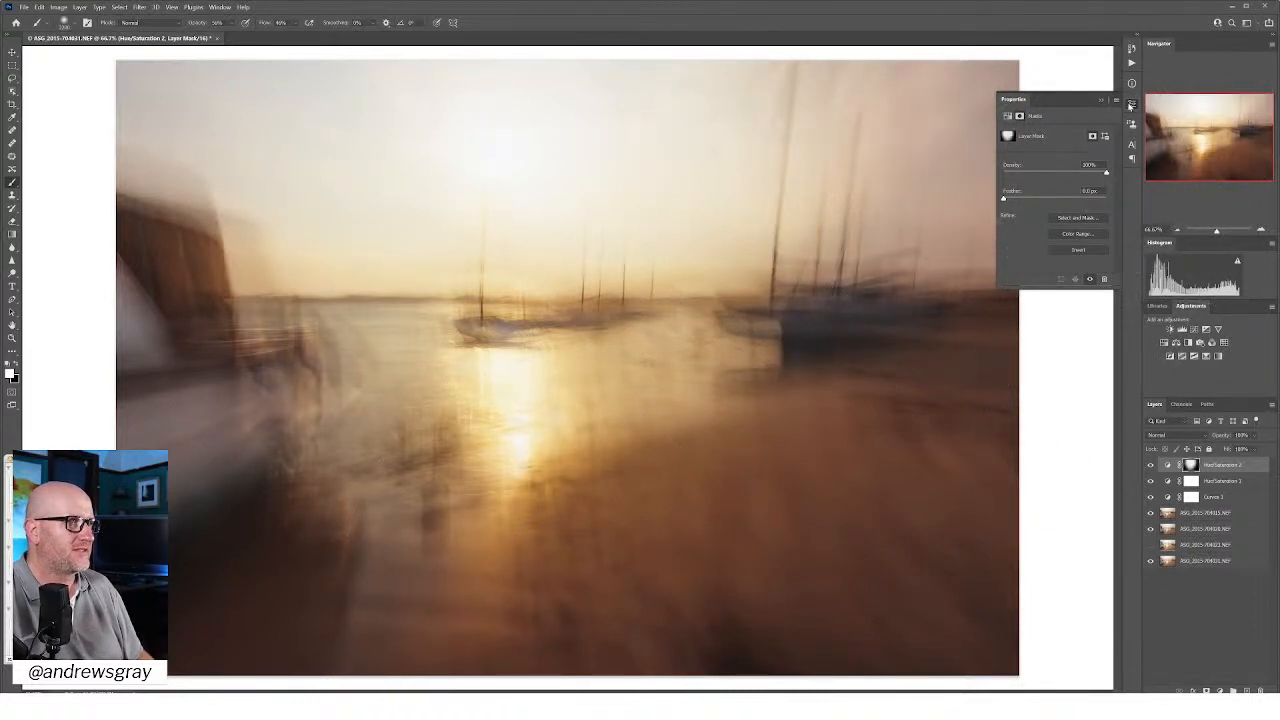
left_click(1131, 104)
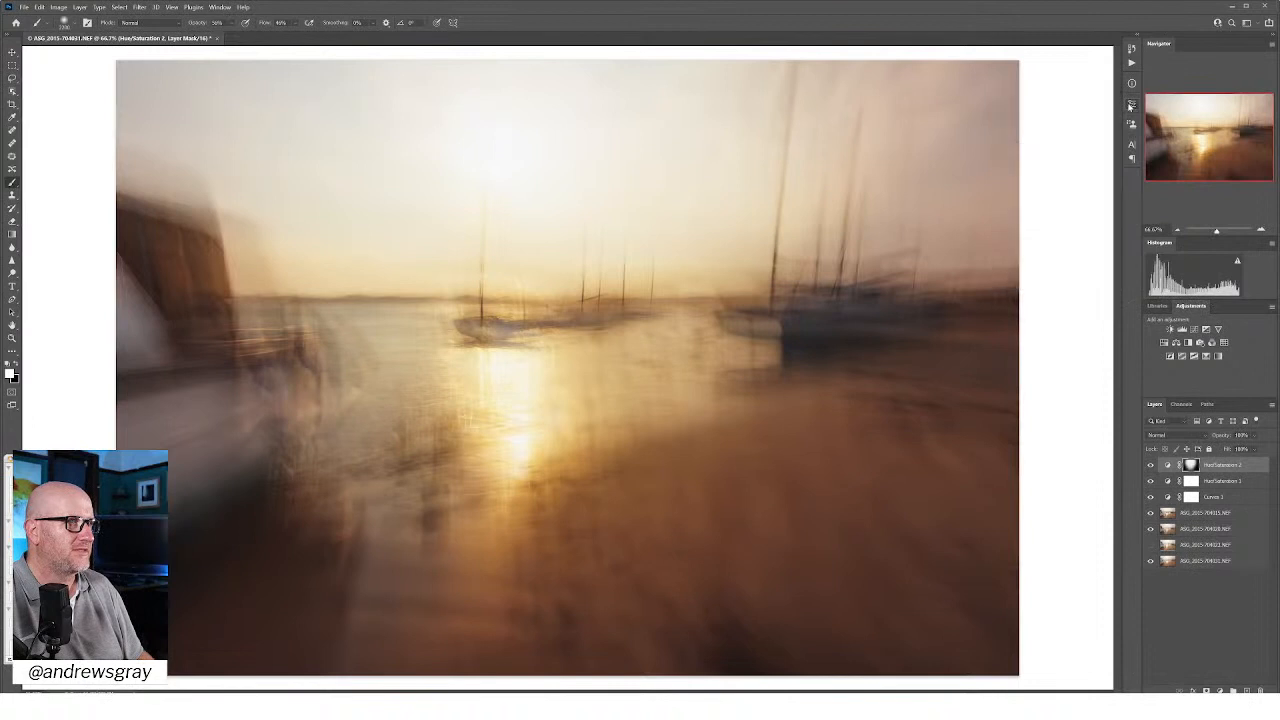
Step: Add a second Curves adjustment above the Hue/Saturation layers and slightly raise the midtones of its blue channel
left_click(1194, 329)
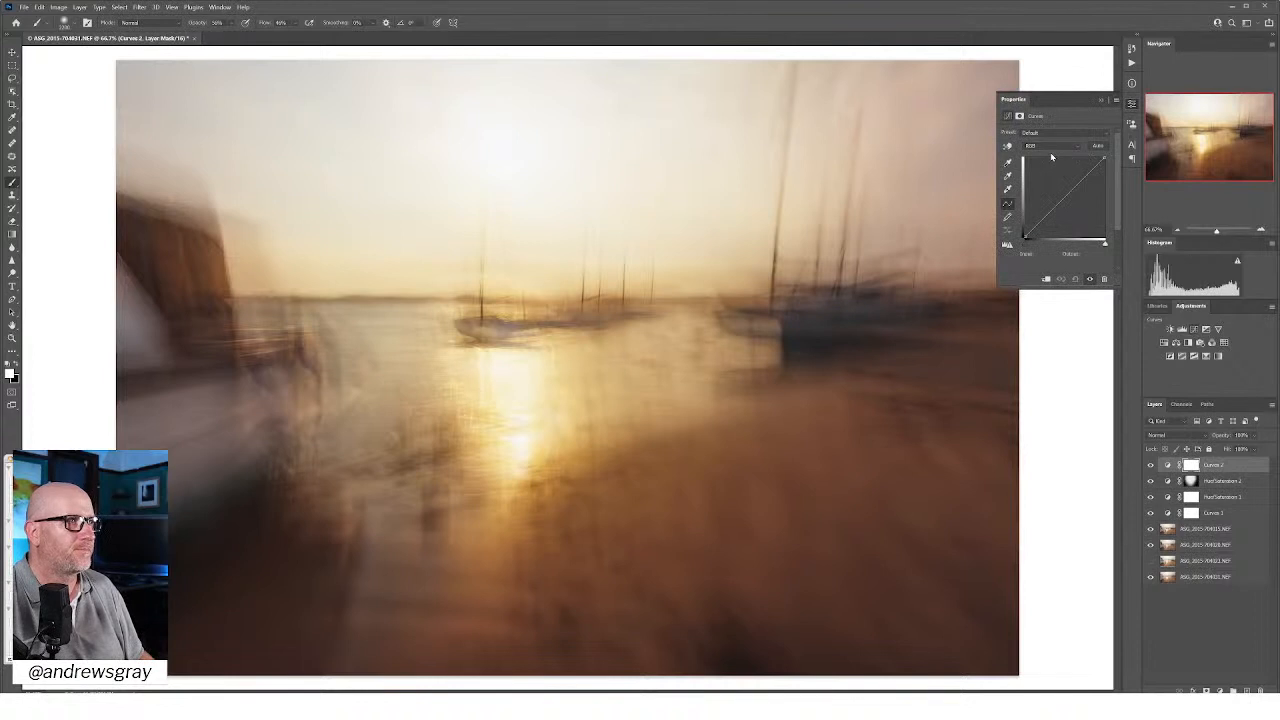
left_click(1050, 148)
left_click(1050, 177)
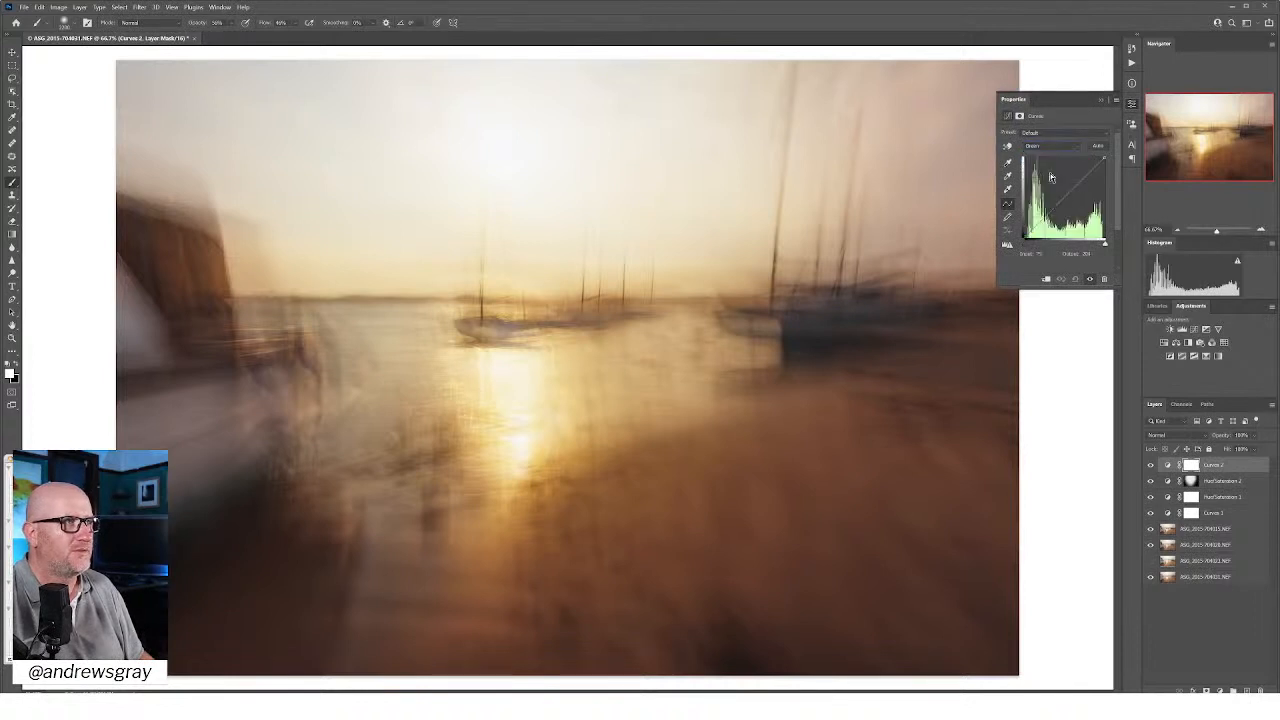
left_click(1050, 149)
left_click(1053, 181)
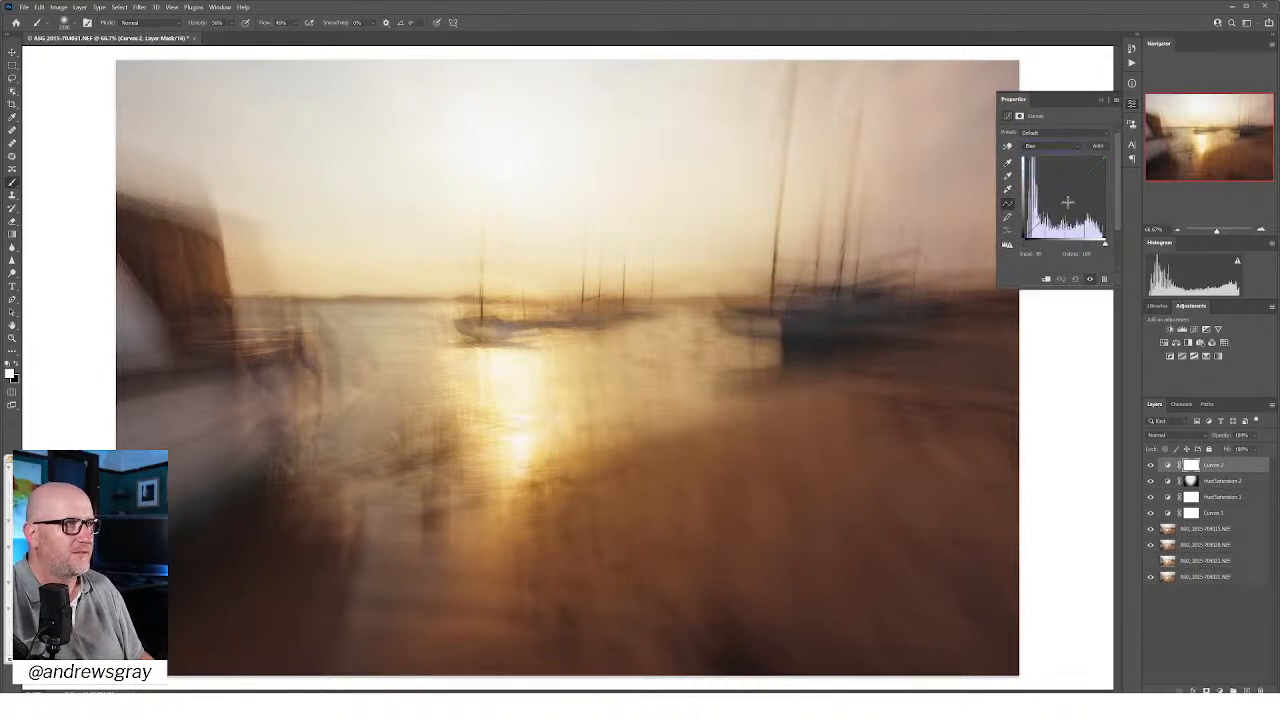
left_click_drag(1069, 195, 1061, 190)
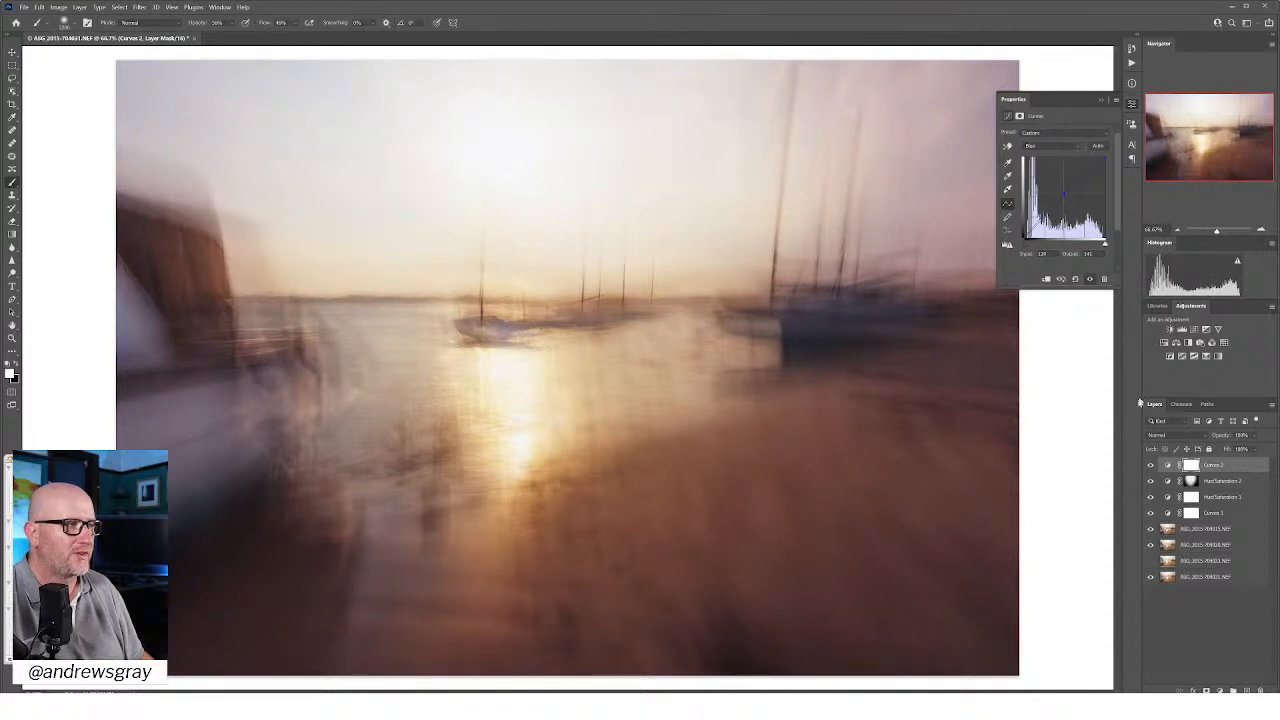
Step: Invert the second Curves layer's mask to black and brush the cooler blue tint back in around the image's outer areas
left_click(1019, 117)
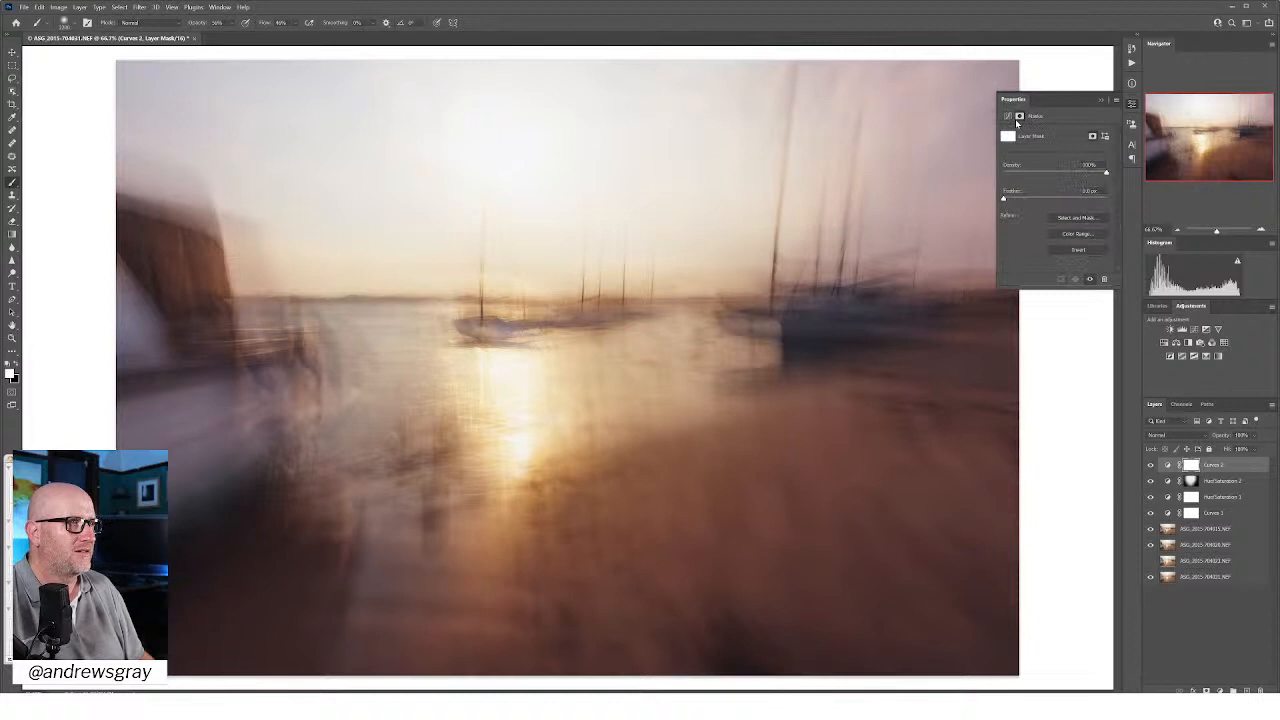
left_click(1079, 250)
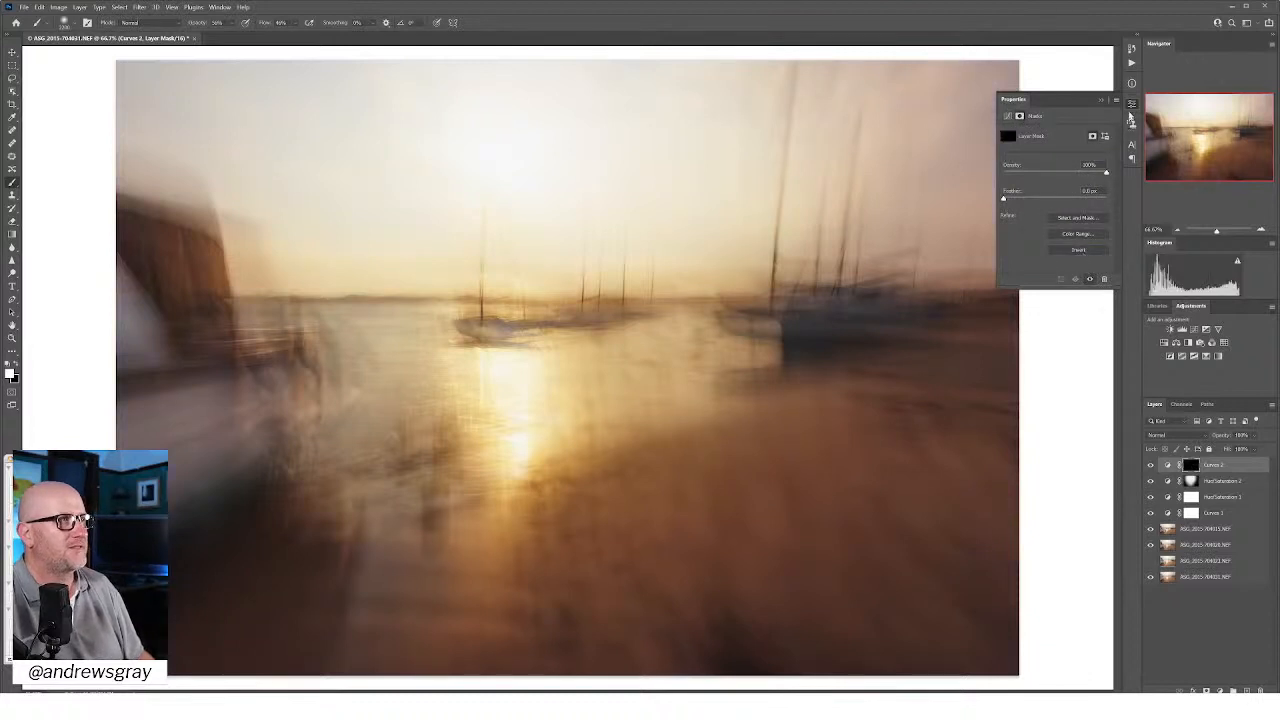
left_click(1132, 106)
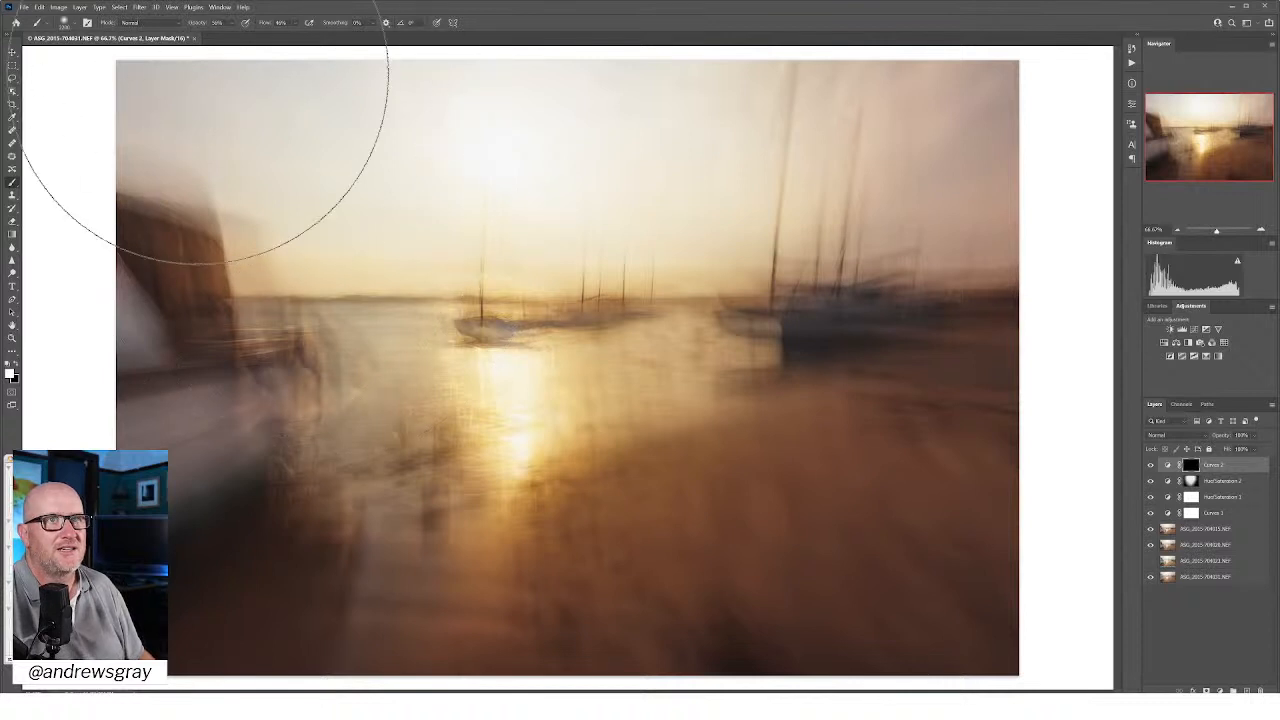
left_click(1179, 230)
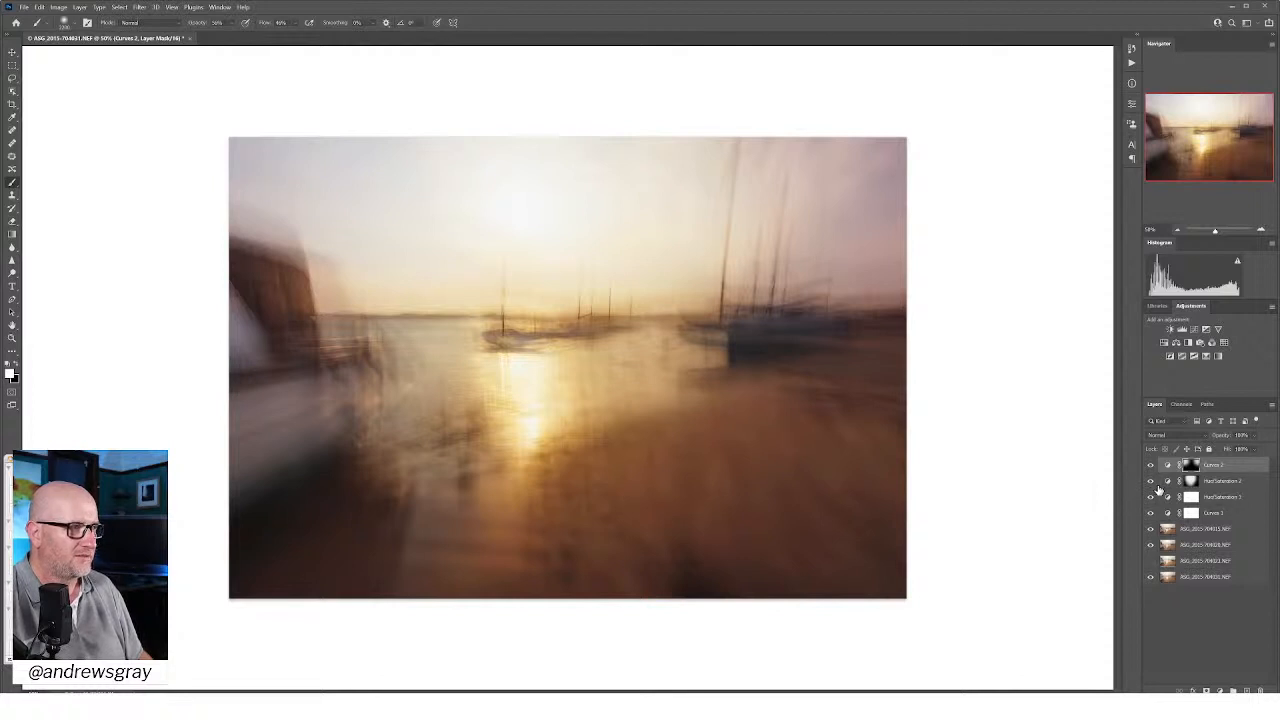
Step: Group the four Curves and Hue/Saturation adjustment layers, and toggle the group's visibility to compare before and after
left_click(1227, 513, "shift")
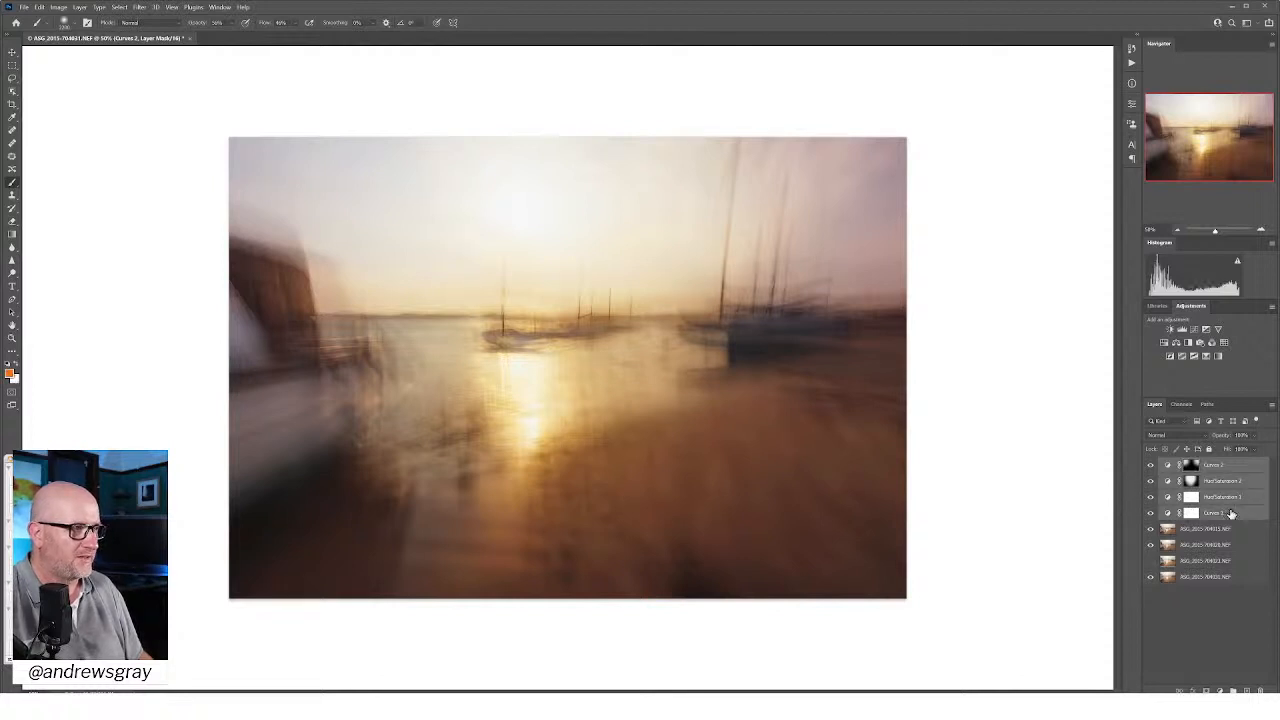
left_click_drag(1228, 513, 1232, 690)
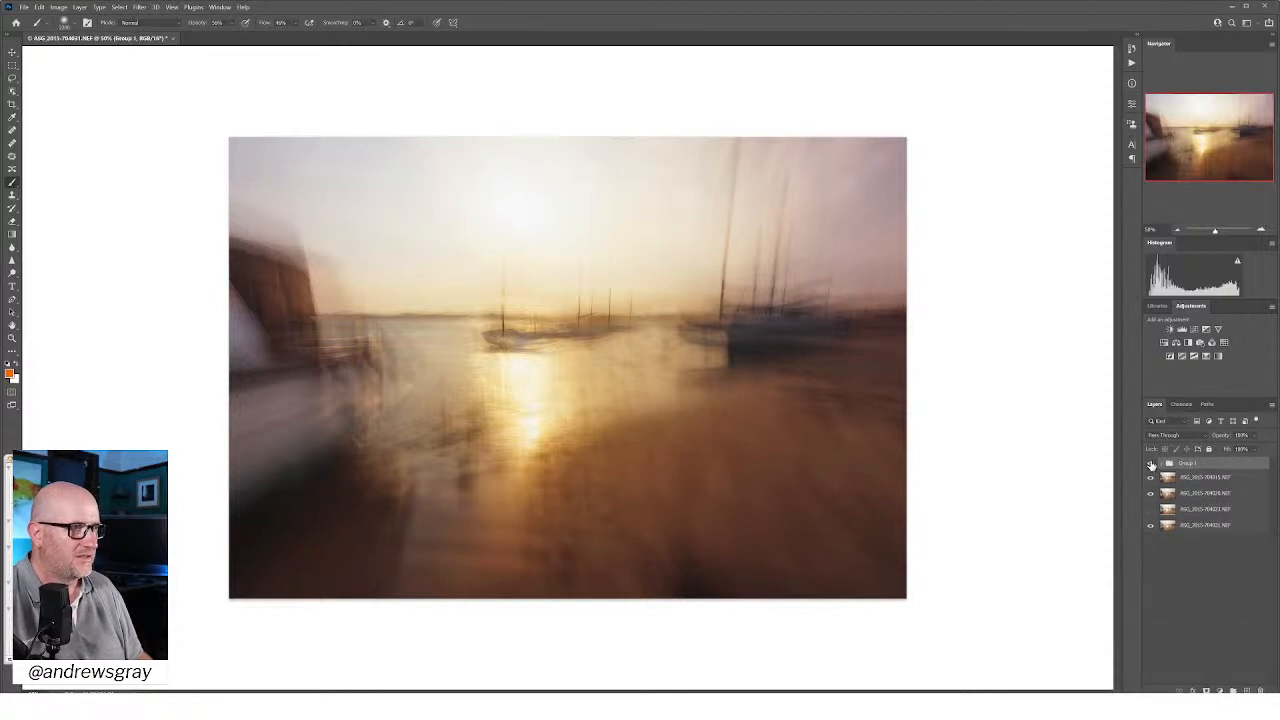
left_click(1150, 465)
left_click(1150, 465)
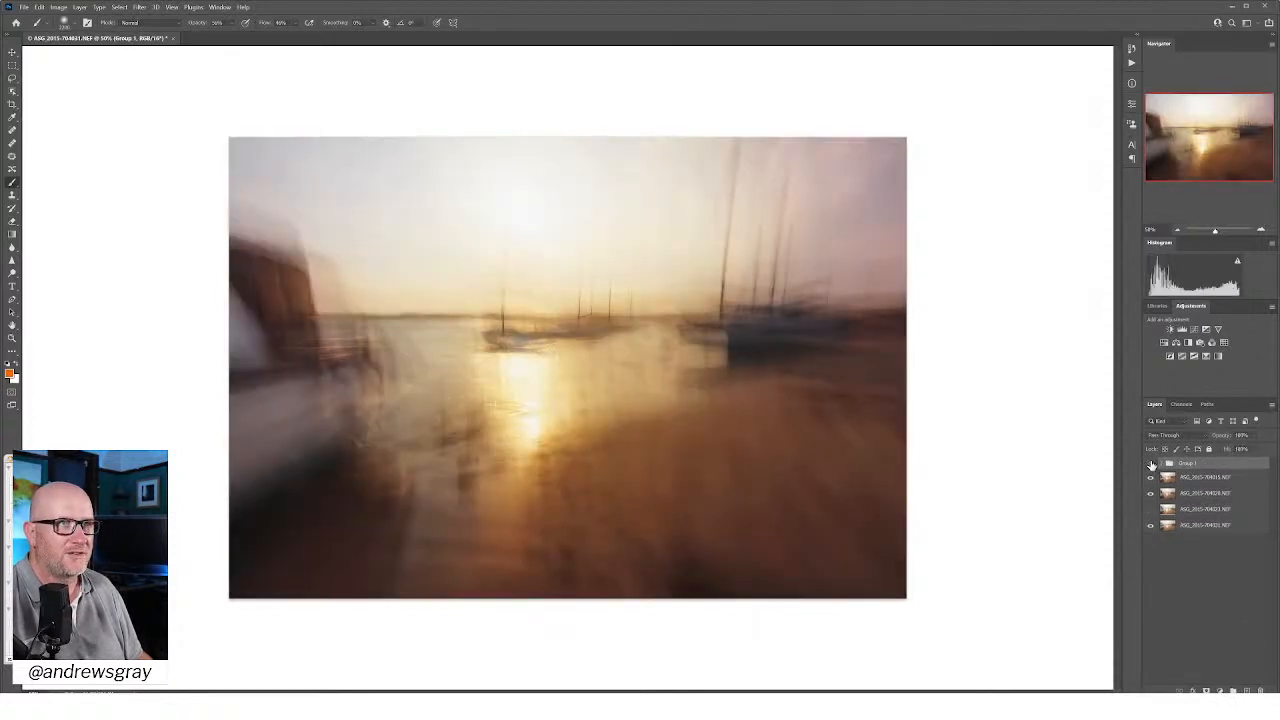
left_click(1150, 465)
left_click(1150, 465)
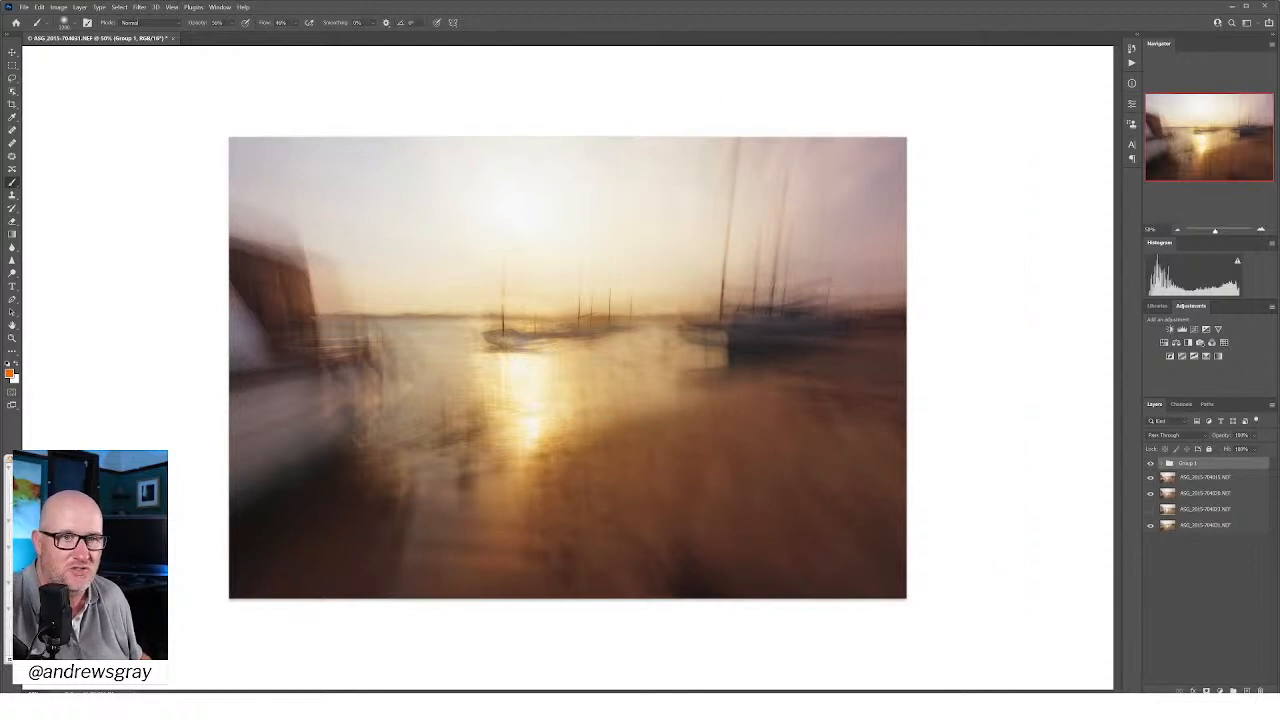
Step: Add a new blank layer above the adjustment group
key("ctrl+shift+alt+n")
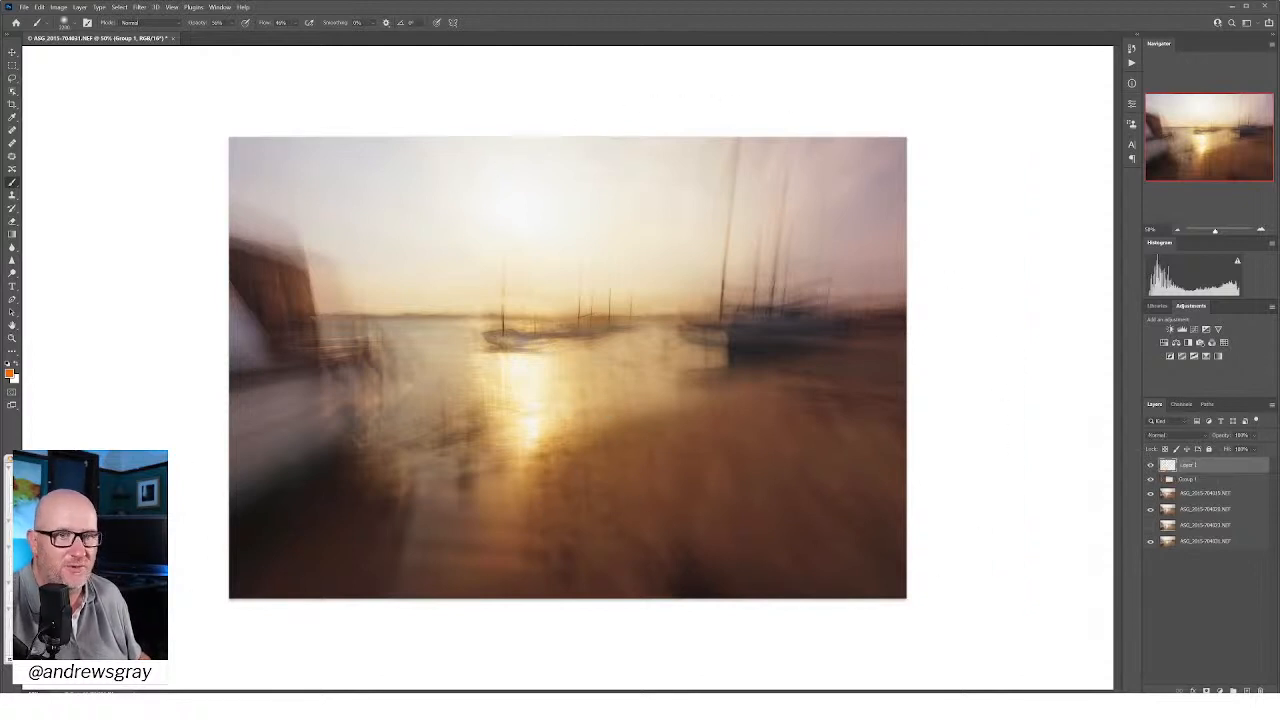
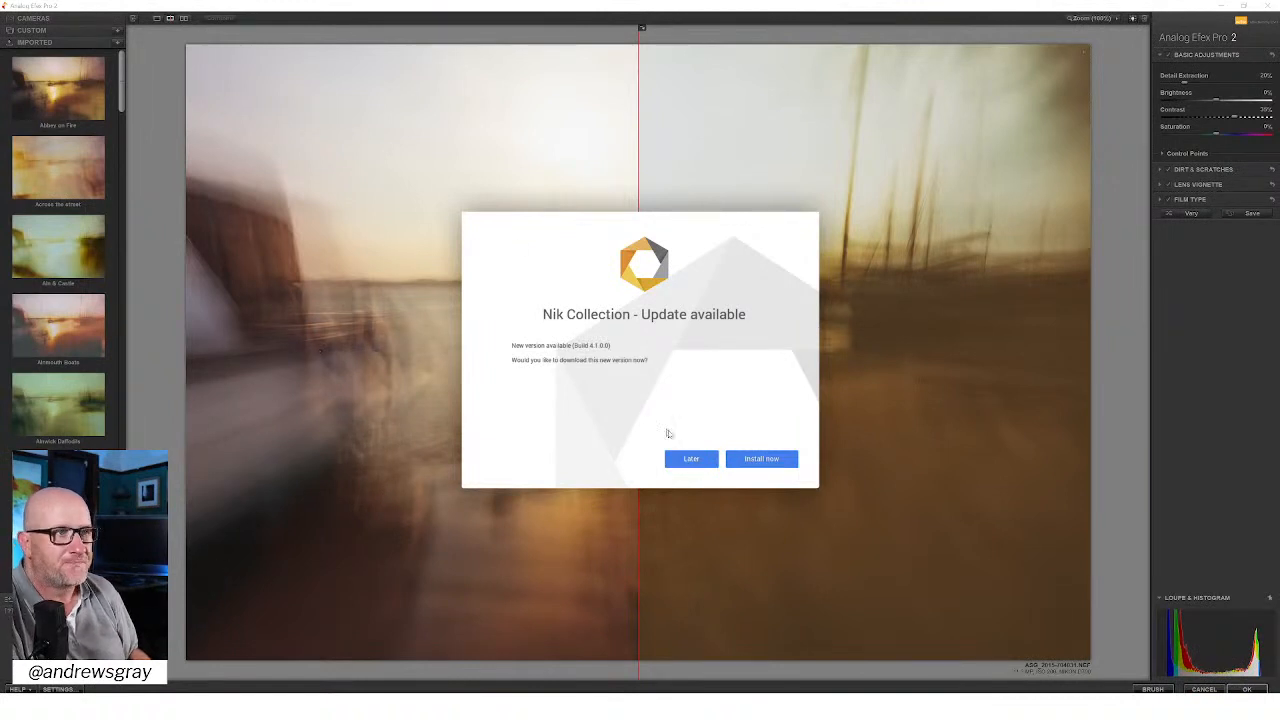
Step: Dismiss the Nik Collection update offer and browse the imported and custom preset collections, returning to the imported presets
left_click(710, 458)
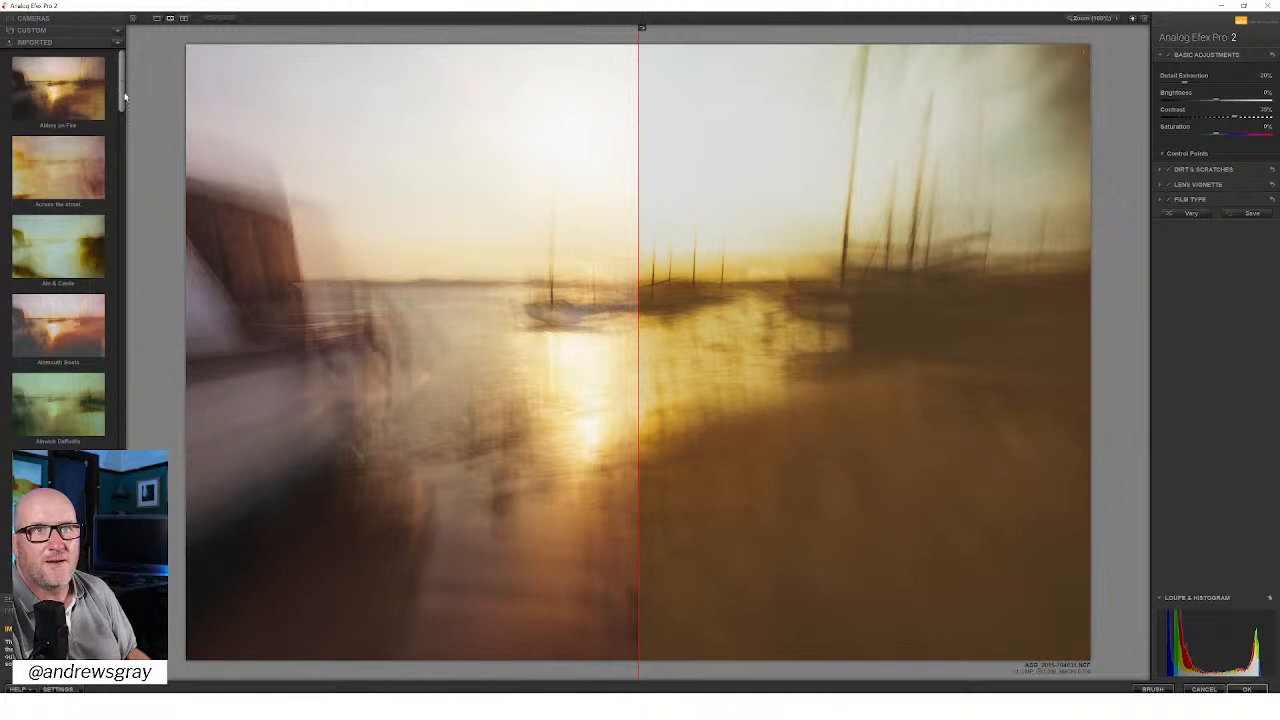
left_click_drag(124, 96, 124, 113)
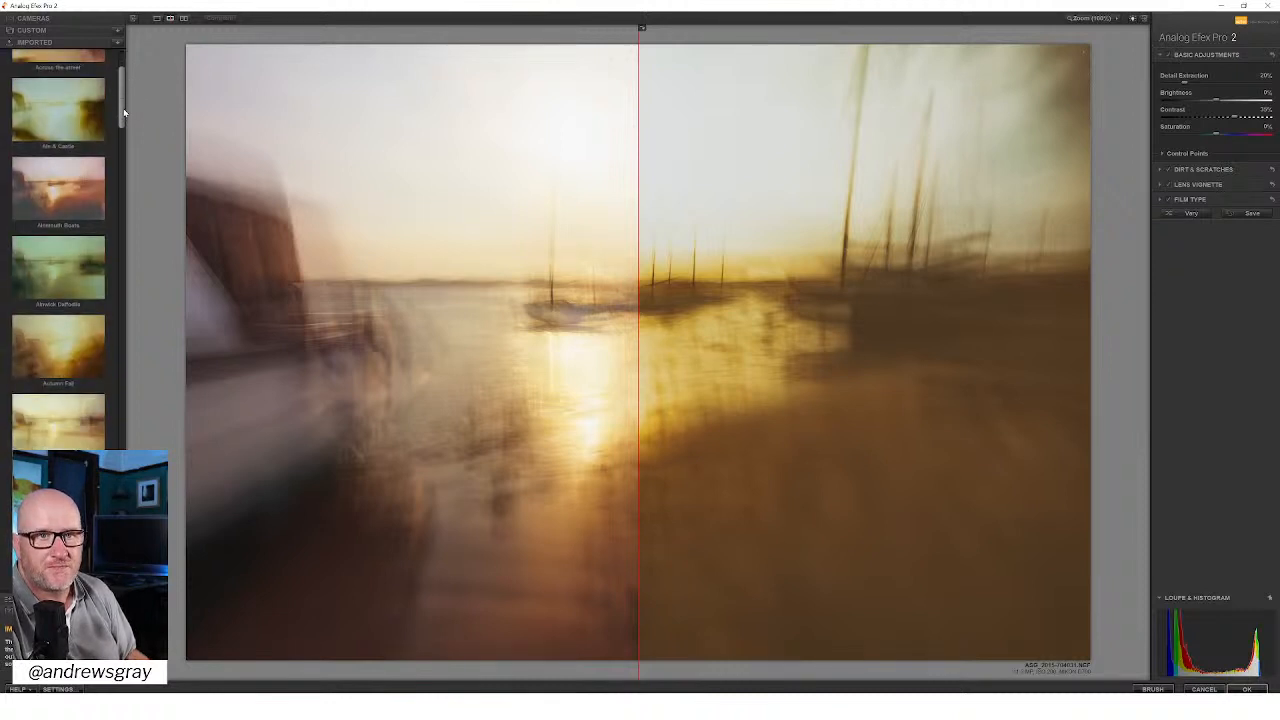
left_click_drag(124, 113, 126, 128)
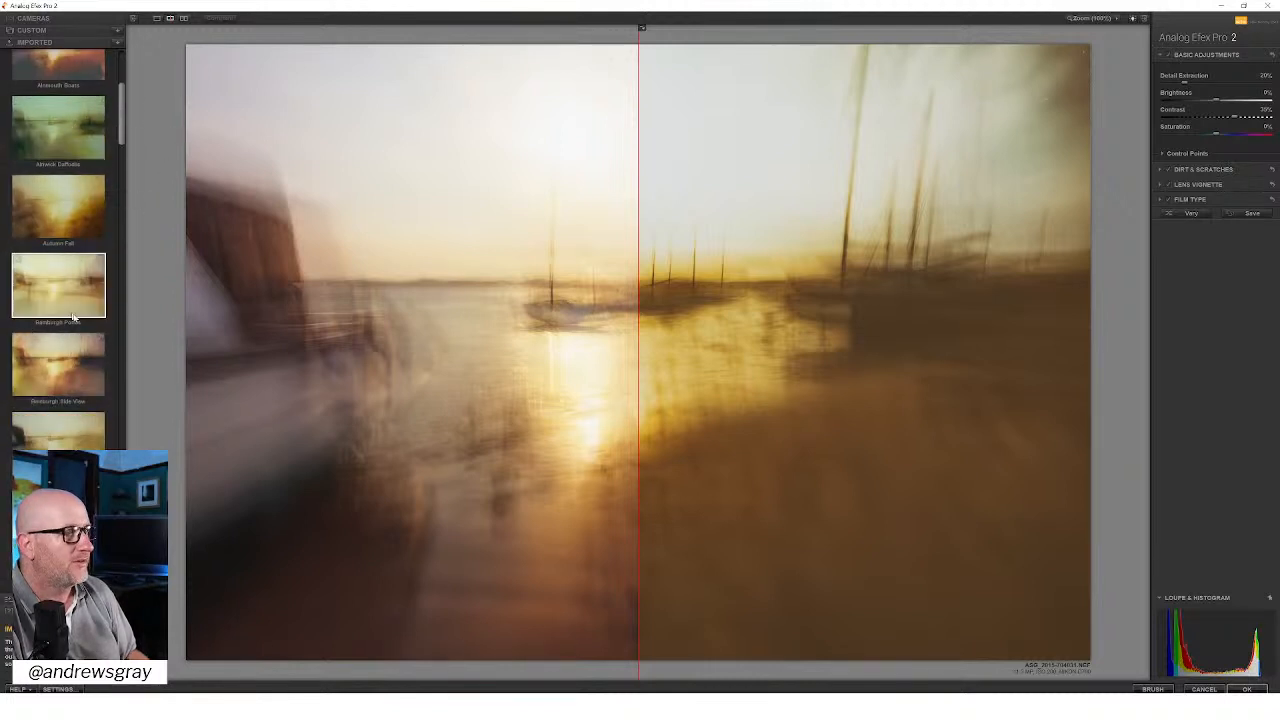
left_click_drag(124, 124, 138, 70)
left_click(60, 30)
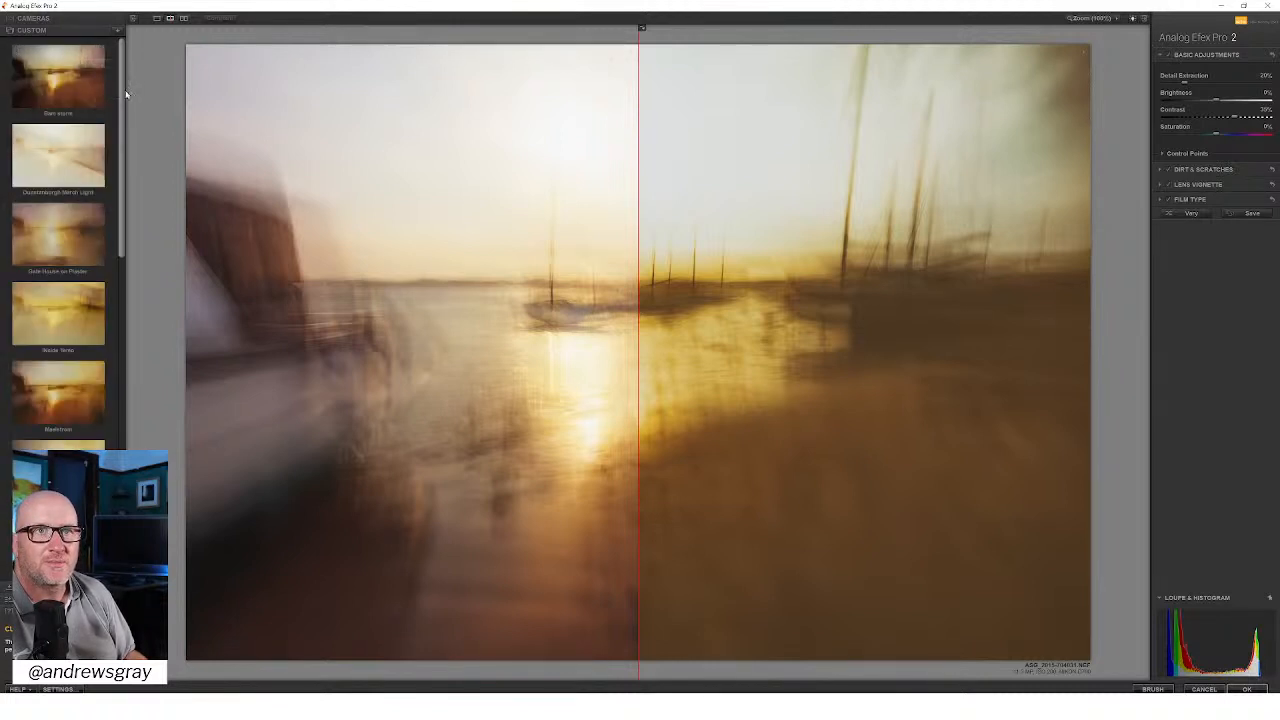
left_click_drag(123, 89, 138, 158)
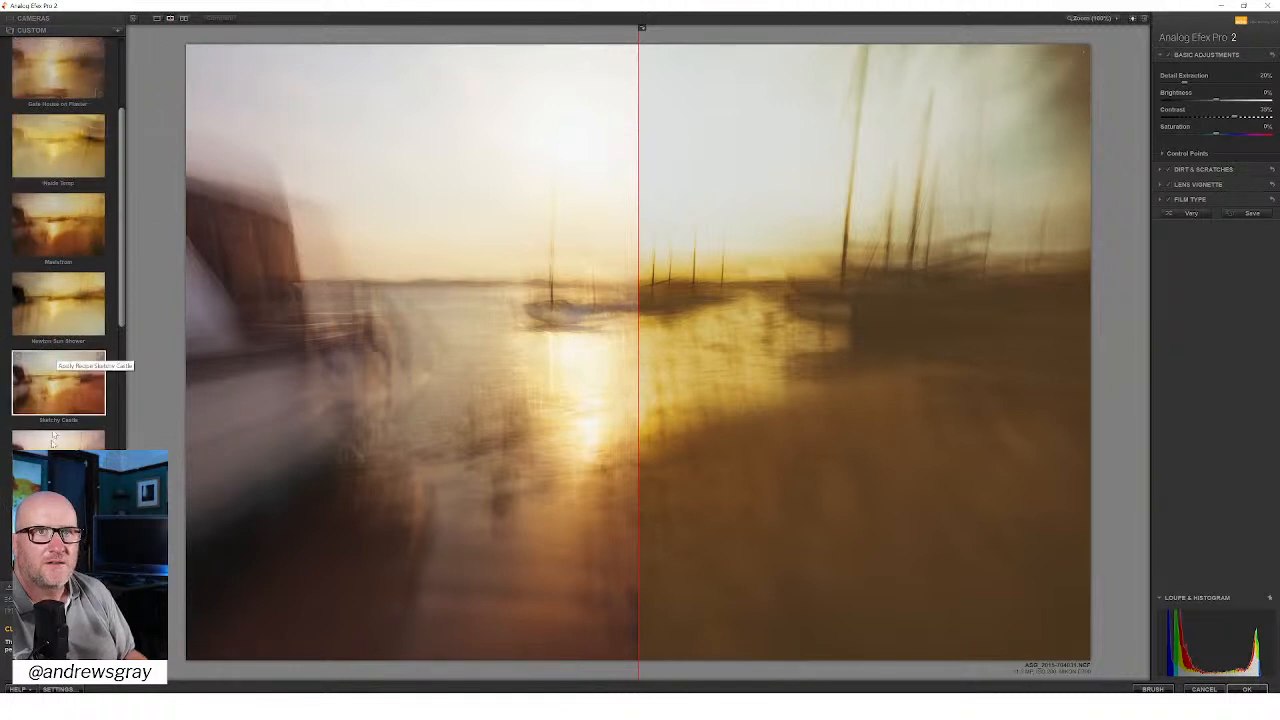
left_click(48, 587)
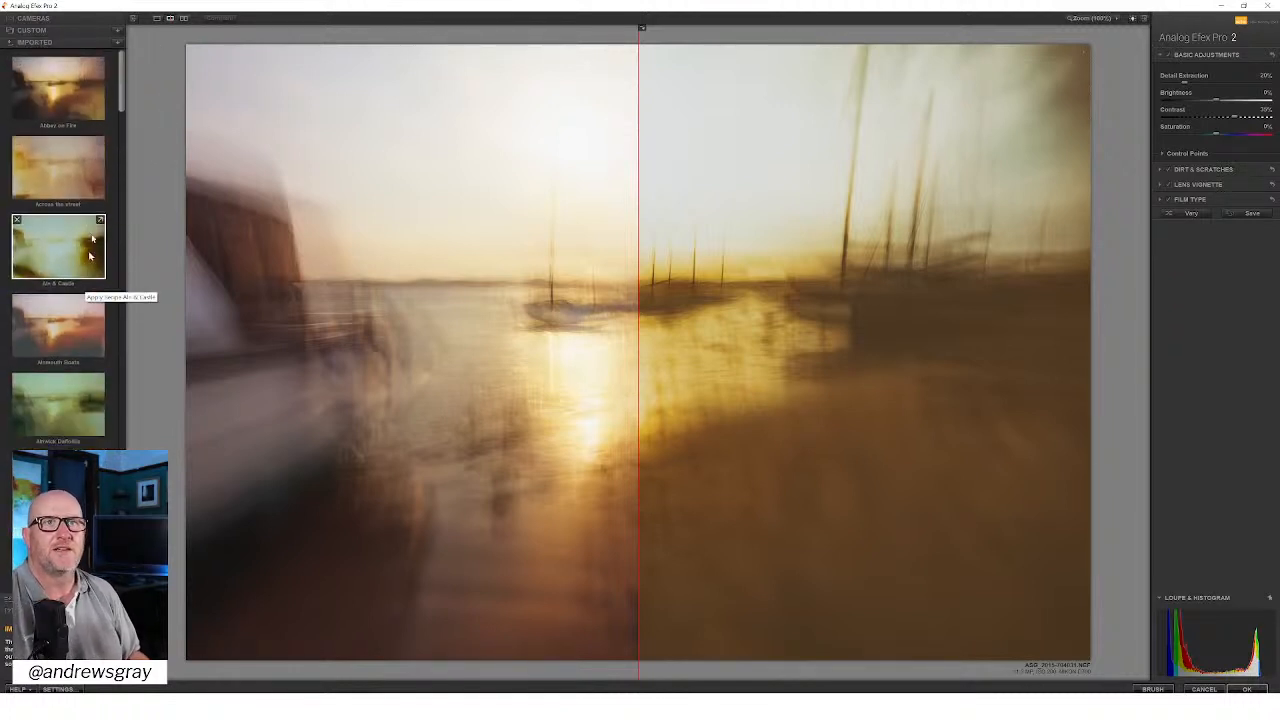
Step: Preview the imported presets Across the street, Autumn Fall and Bamburgh Points, moving the before/after divider to the photo's left edge
left_click(58, 168)
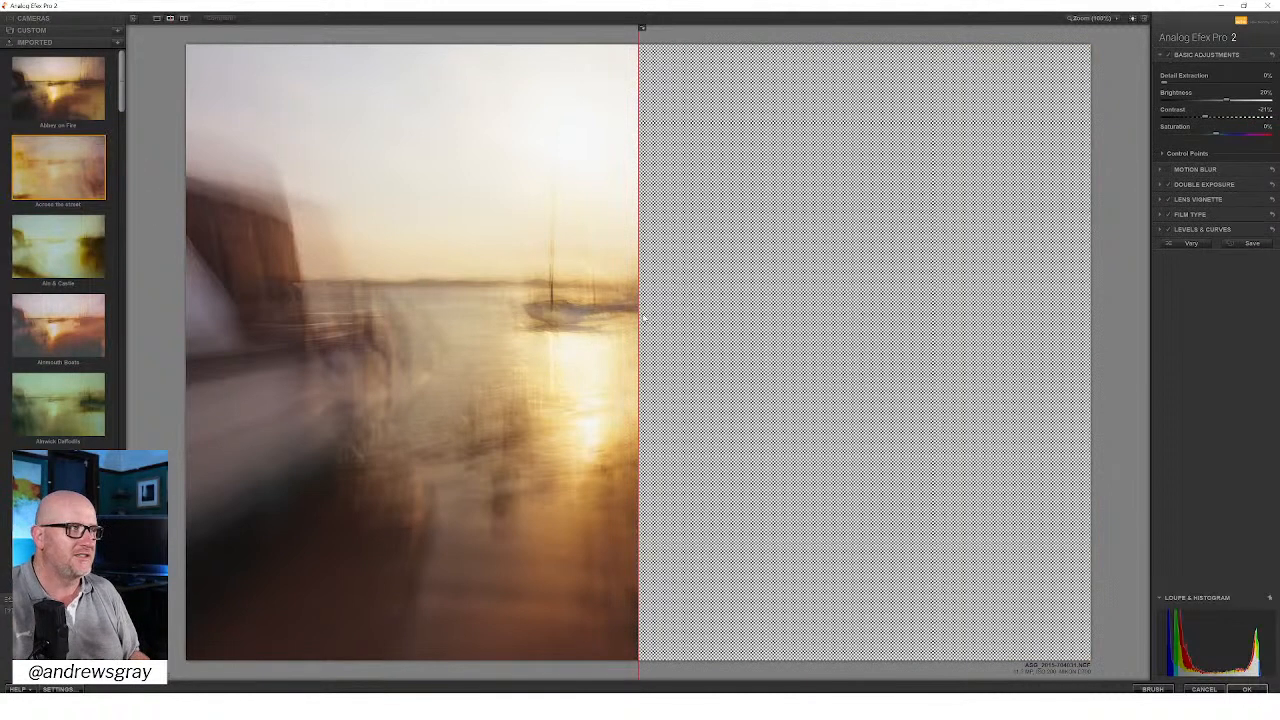
left_click_drag(640, 300, 190, 237)
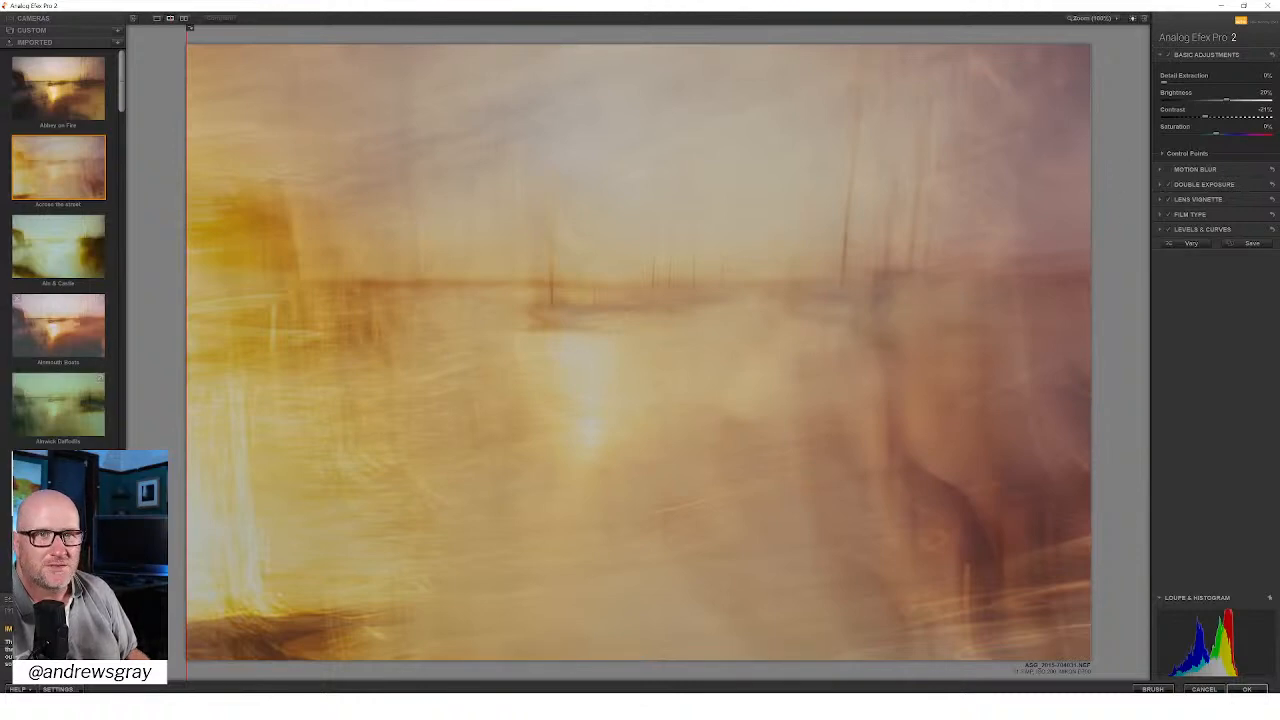
left_click(58, 484)
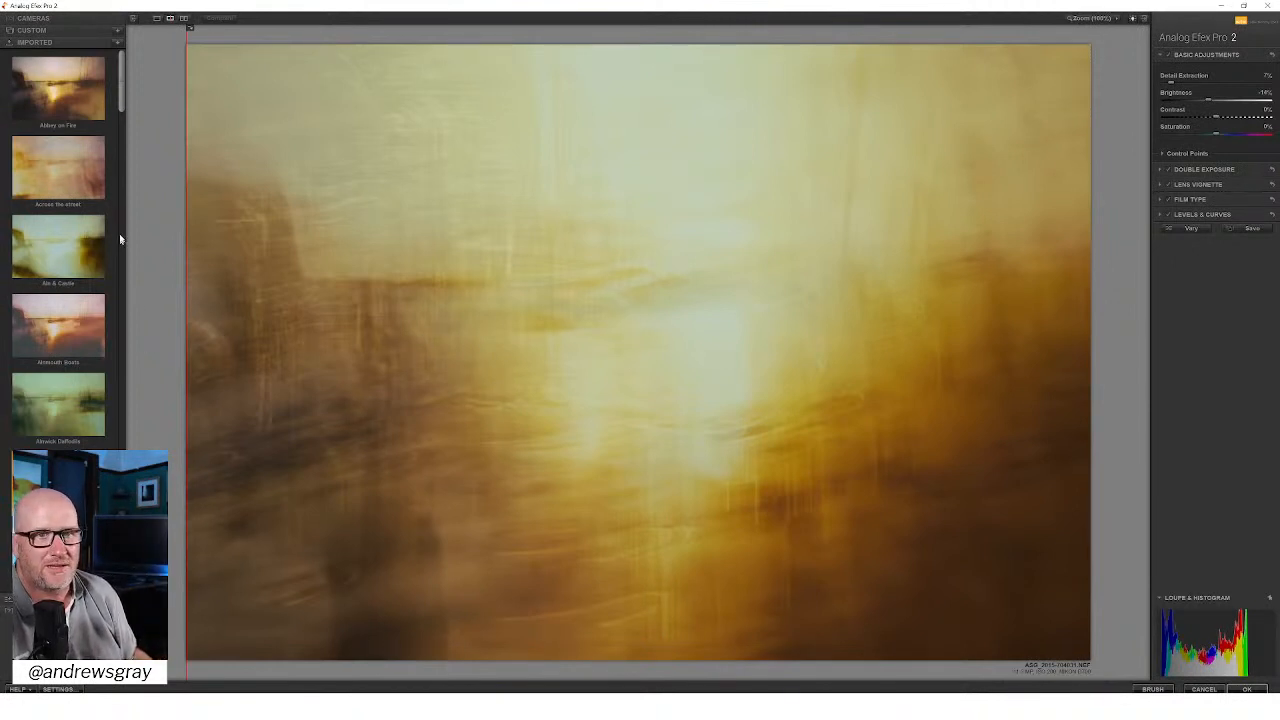
scroll(122, 87, "down", 4)
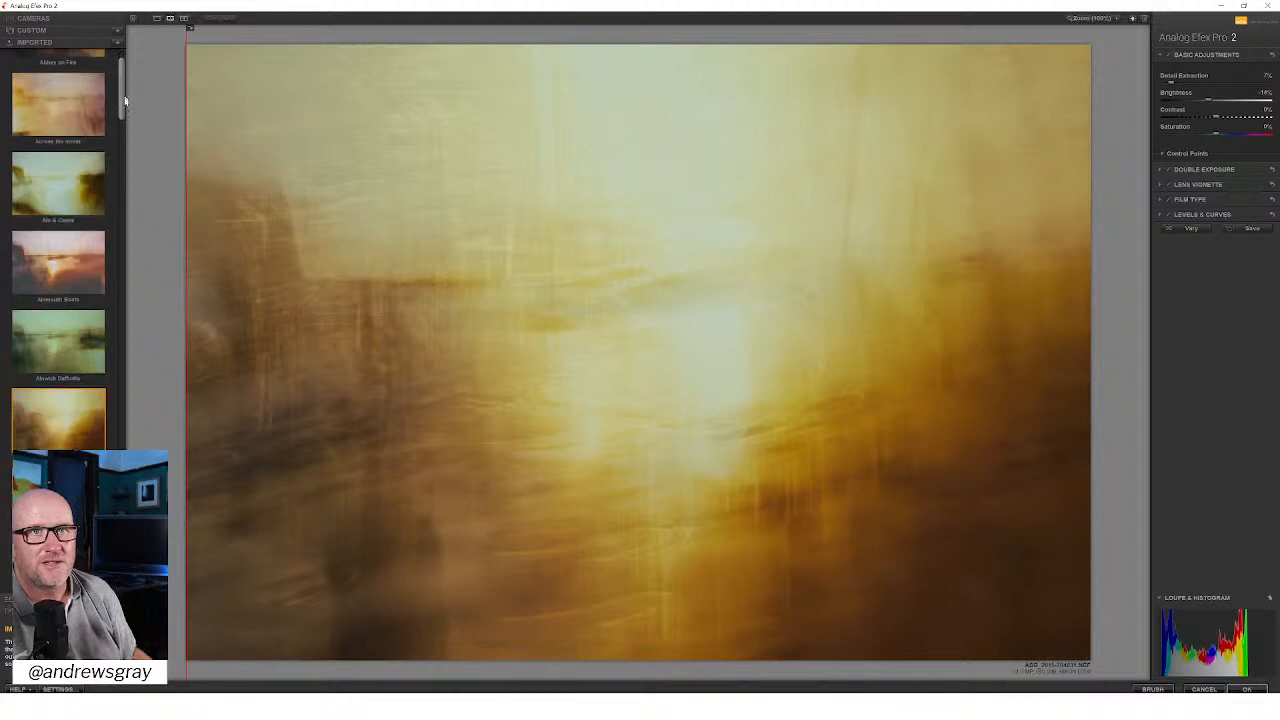
left_click(71, 316)
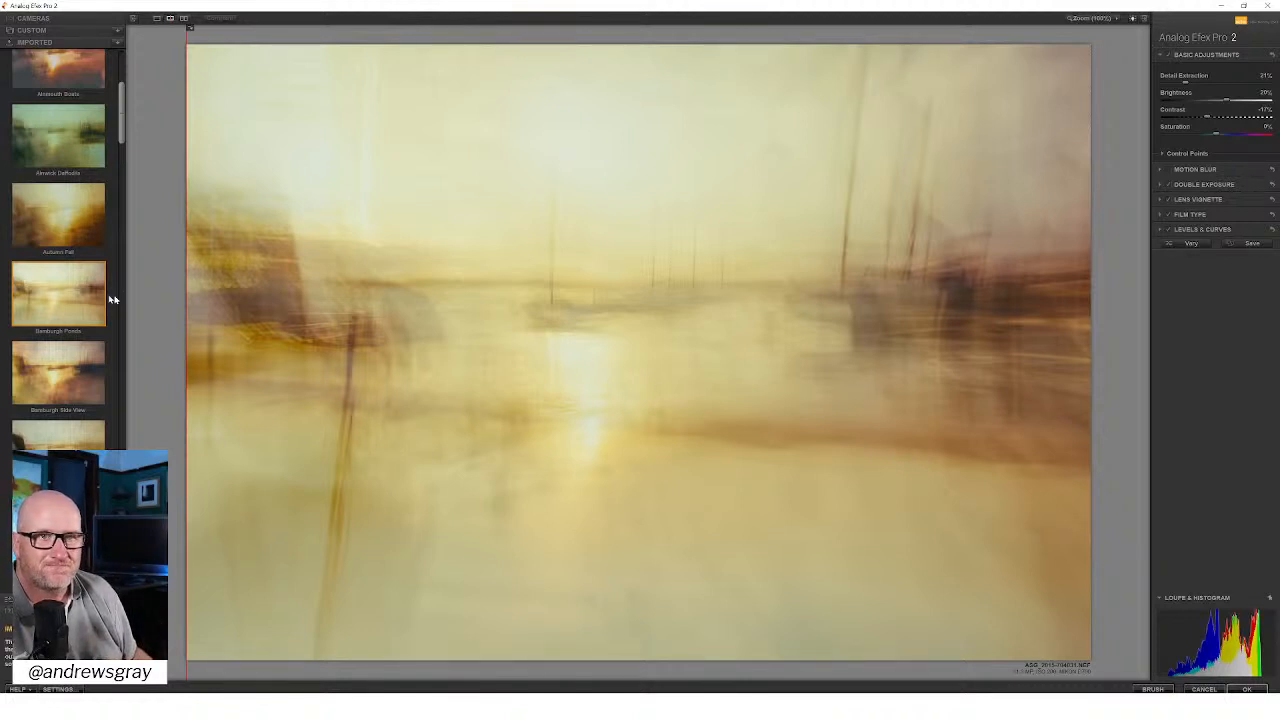
Step: Continue through the imported collection and preview the pale preset starting with Borders and the Church Hill Sketches preset
left_click_drag(123, 115, 115, 168)
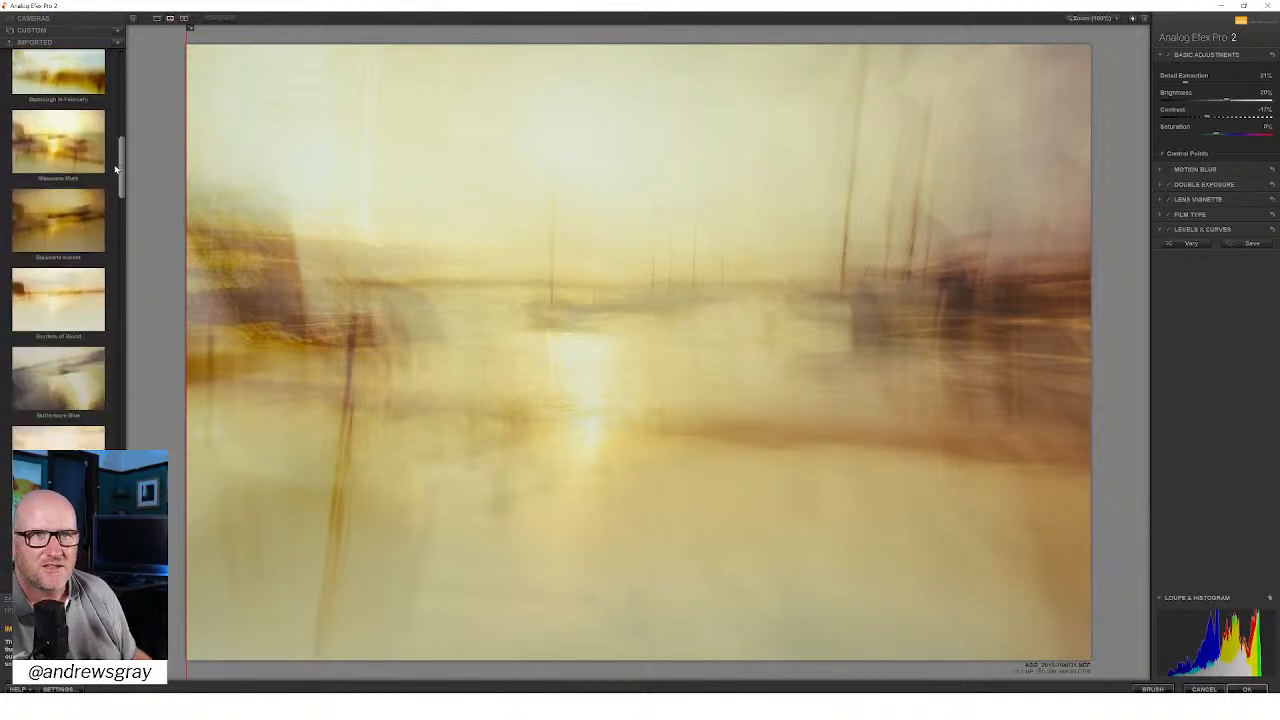
left_click(57, 297)
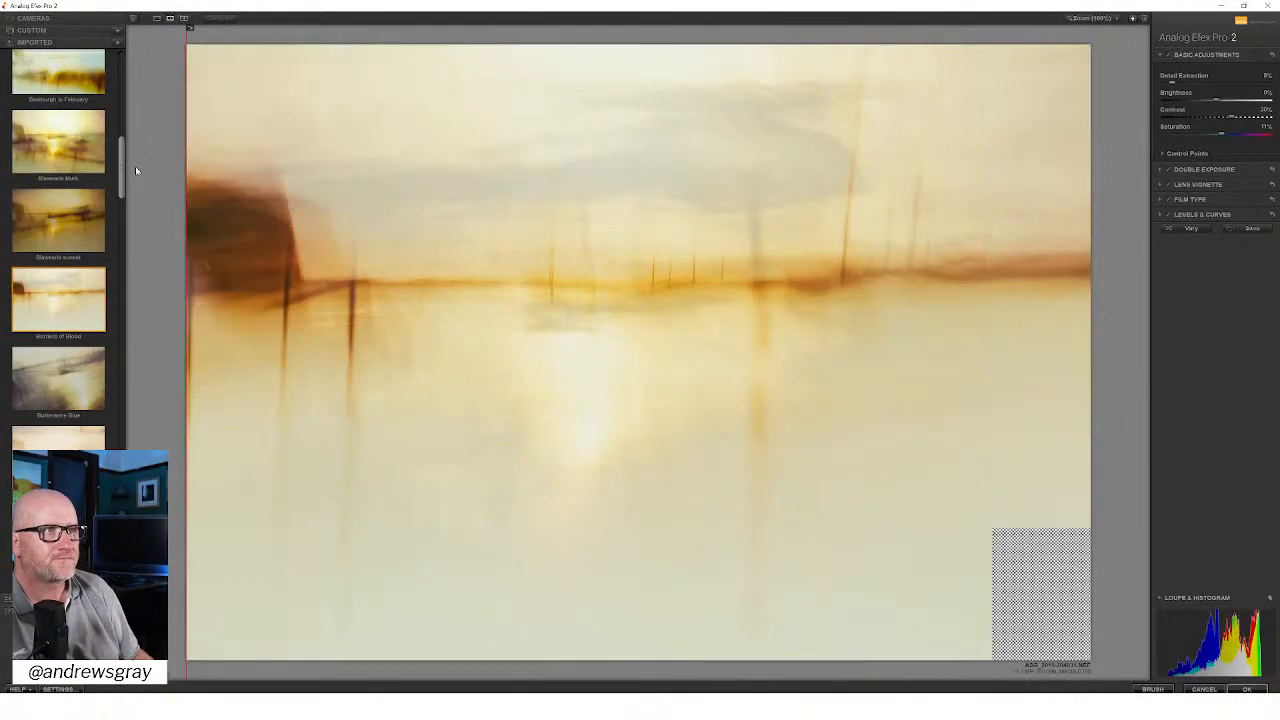
scroll(122, 185, "down", 5)
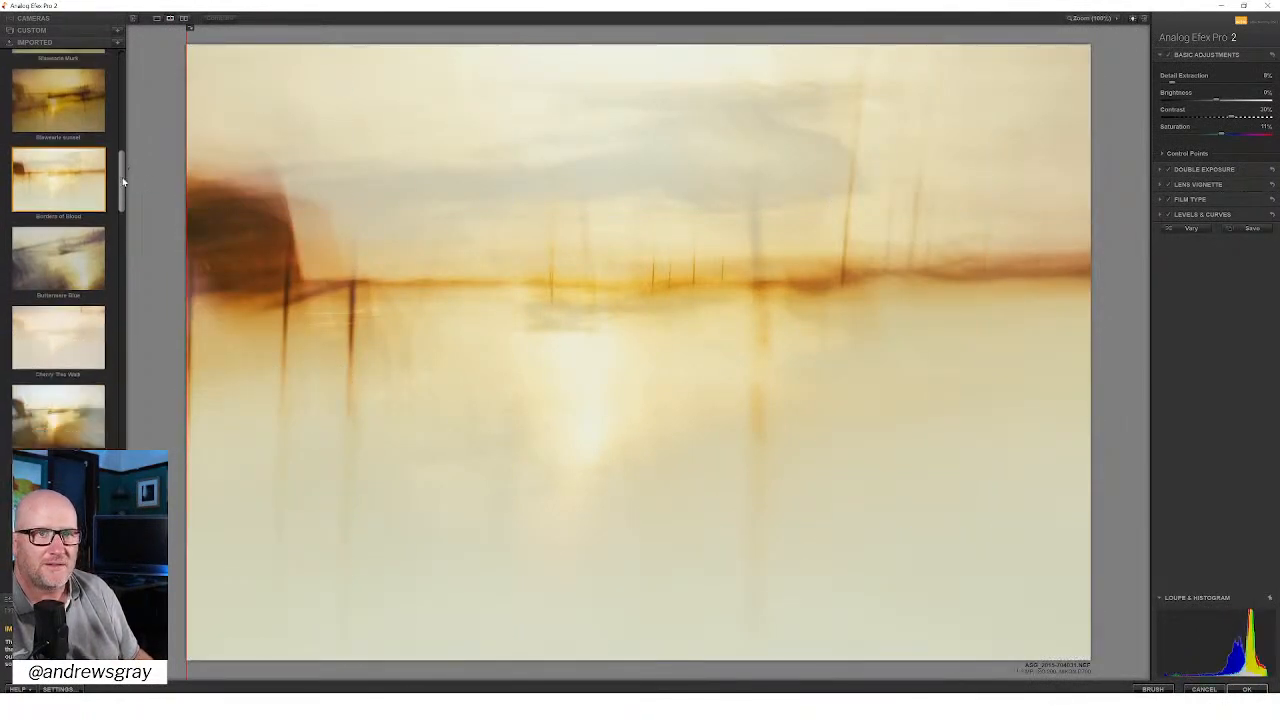
scroll(124, 200, "down", 3)
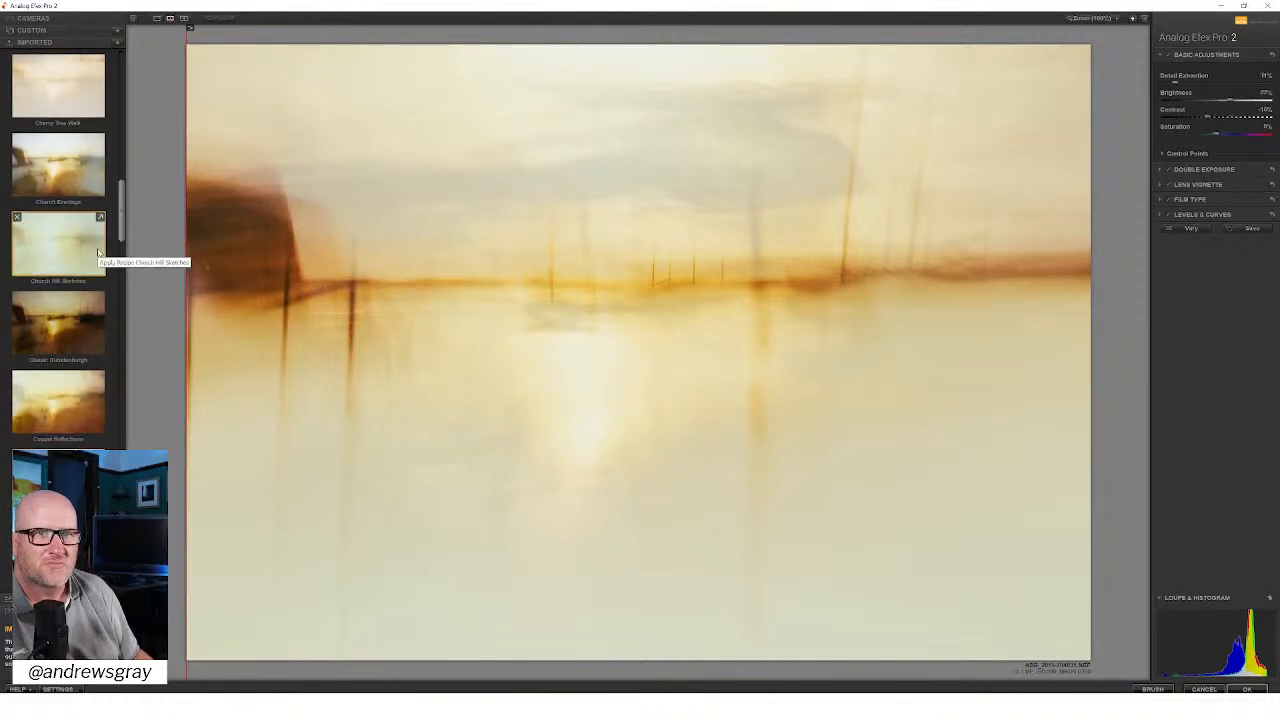
left_click(98, 253)
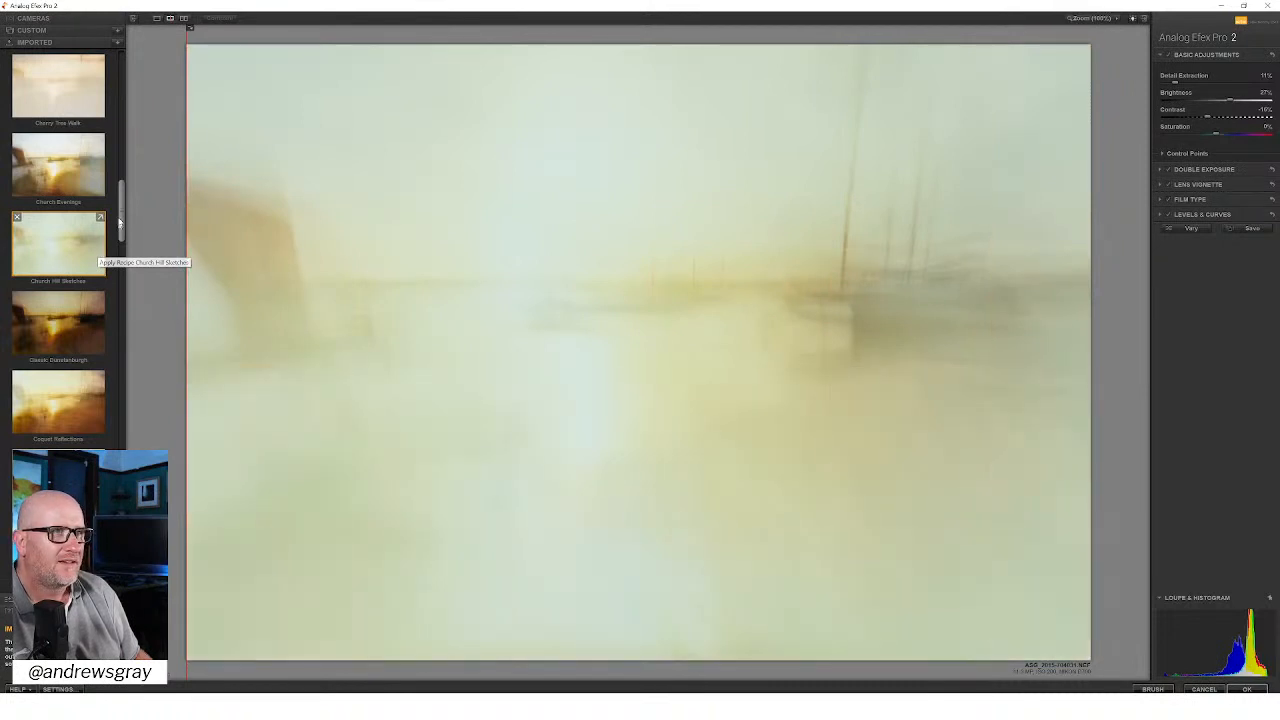
Step: Preview the Gertrudes Moody Sunset preset and the dark golden imported preset starting with Guiding
left_click_drag(122, 203, 108, 303)
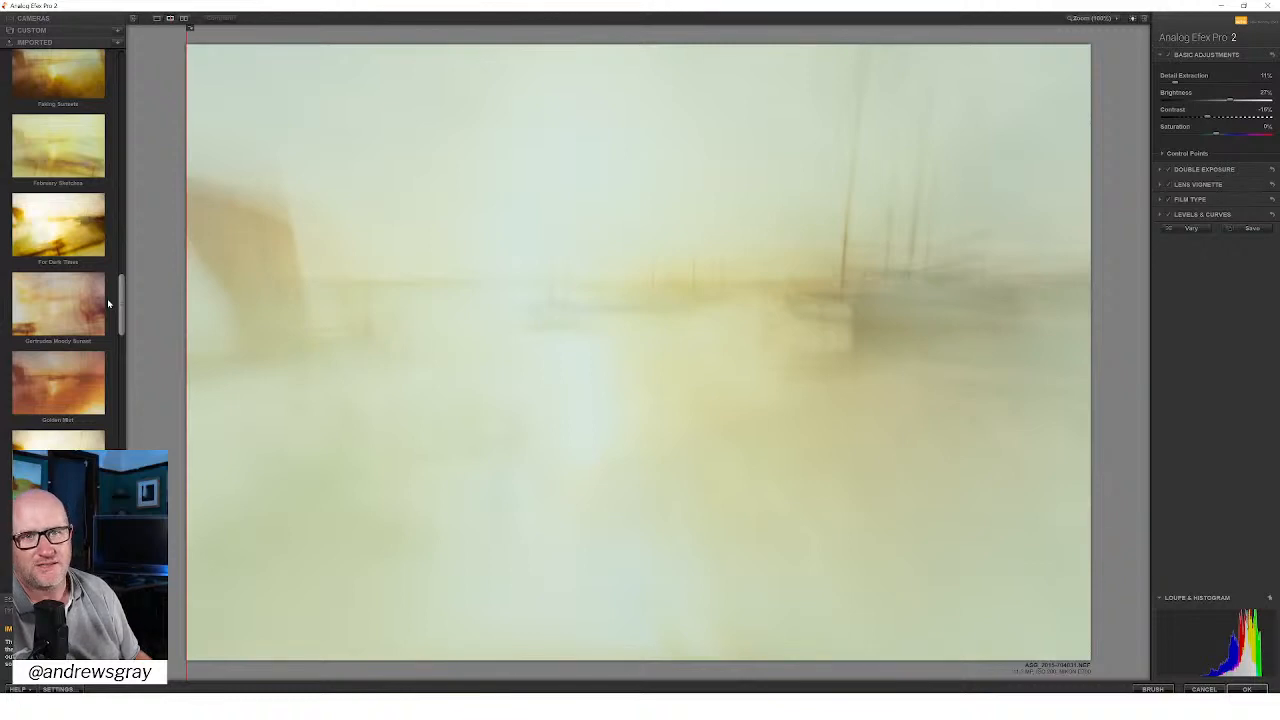
left_click_drag(108, 303, 110, 316)
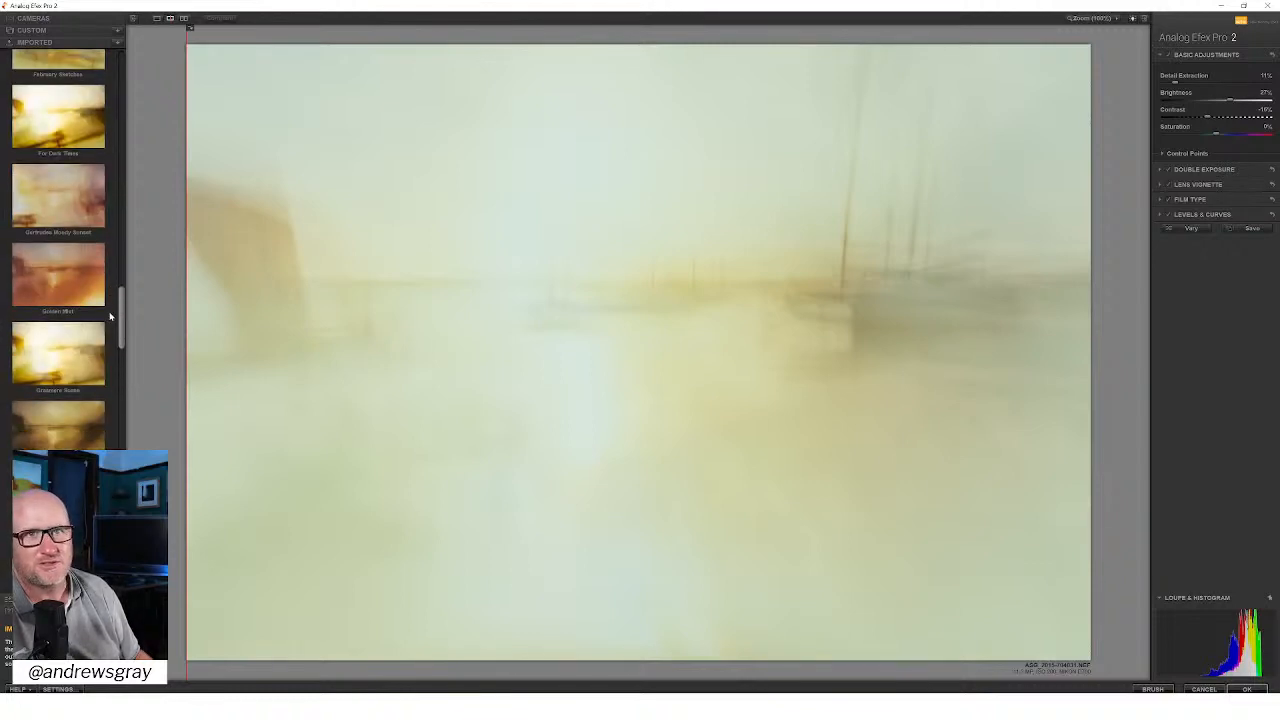
left_click(67, 196)
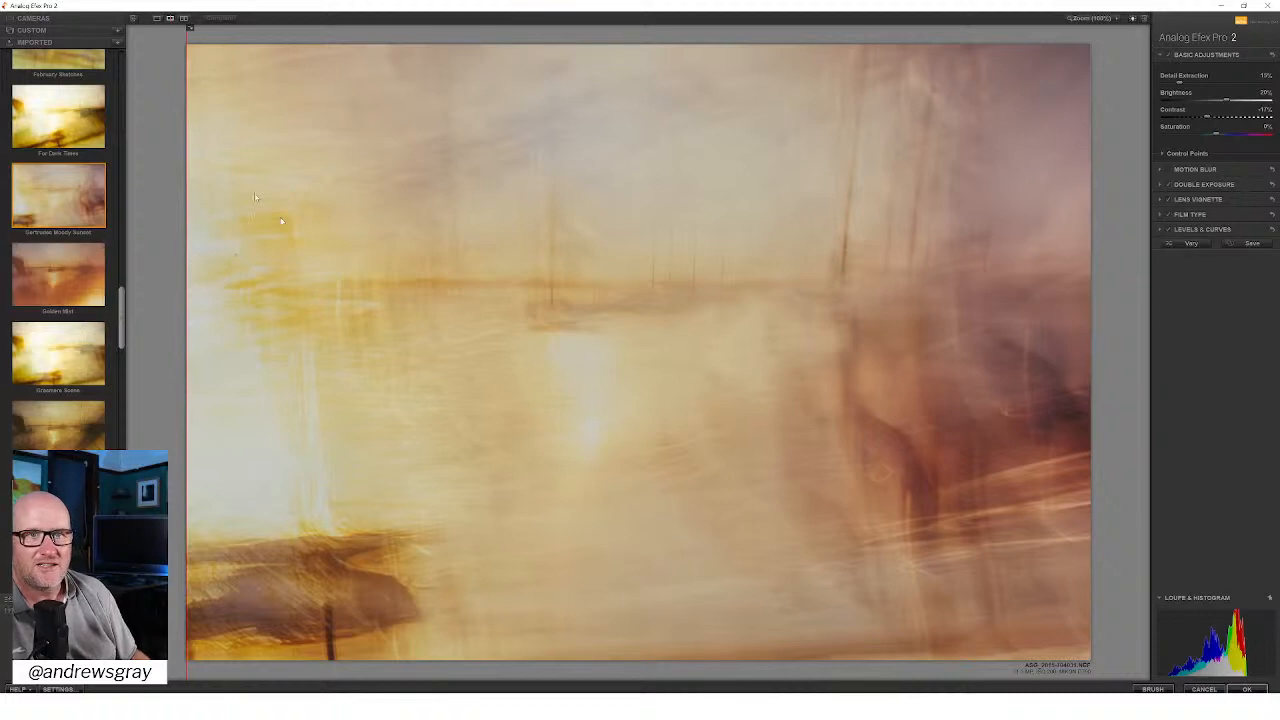
left_click(58, 430)
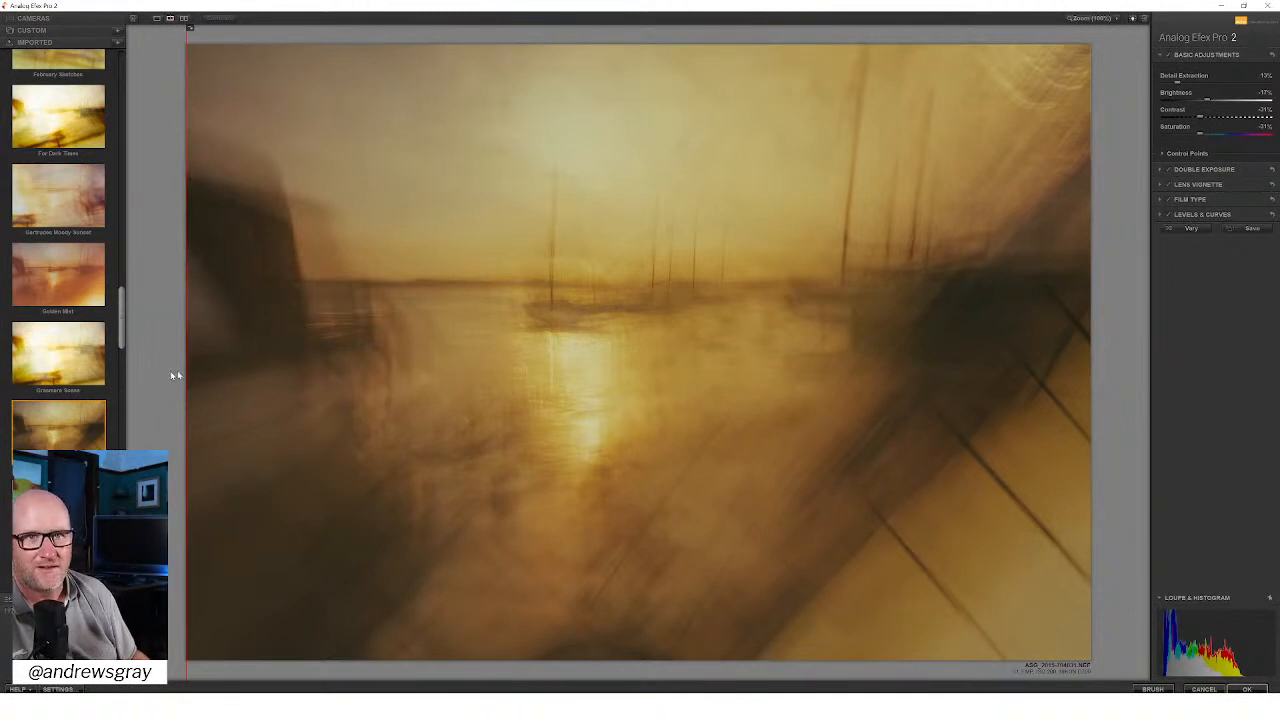
Step: Preview the dark Norham Sketch preset and the Romantic Walk on Hadrians Wall preset on the harbour composite
left_click_drag(122, 307, 123, 328)
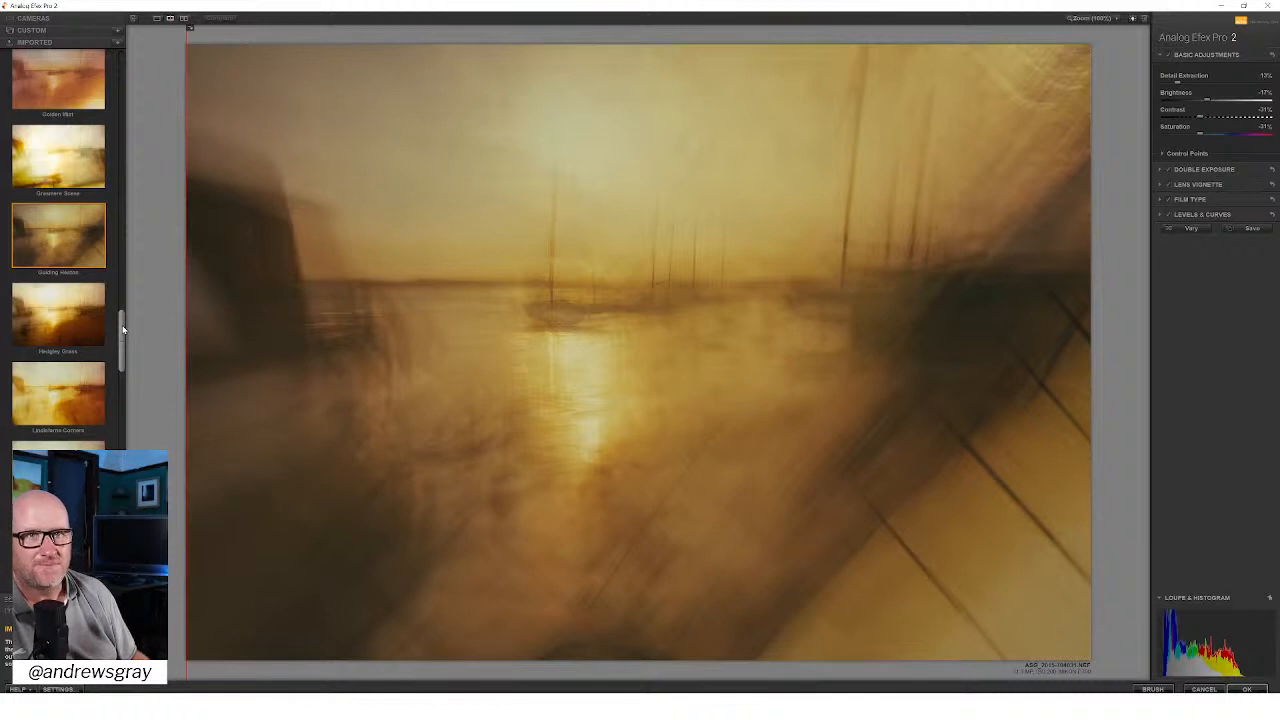
left_click_drag(123, 329, 128, 373)
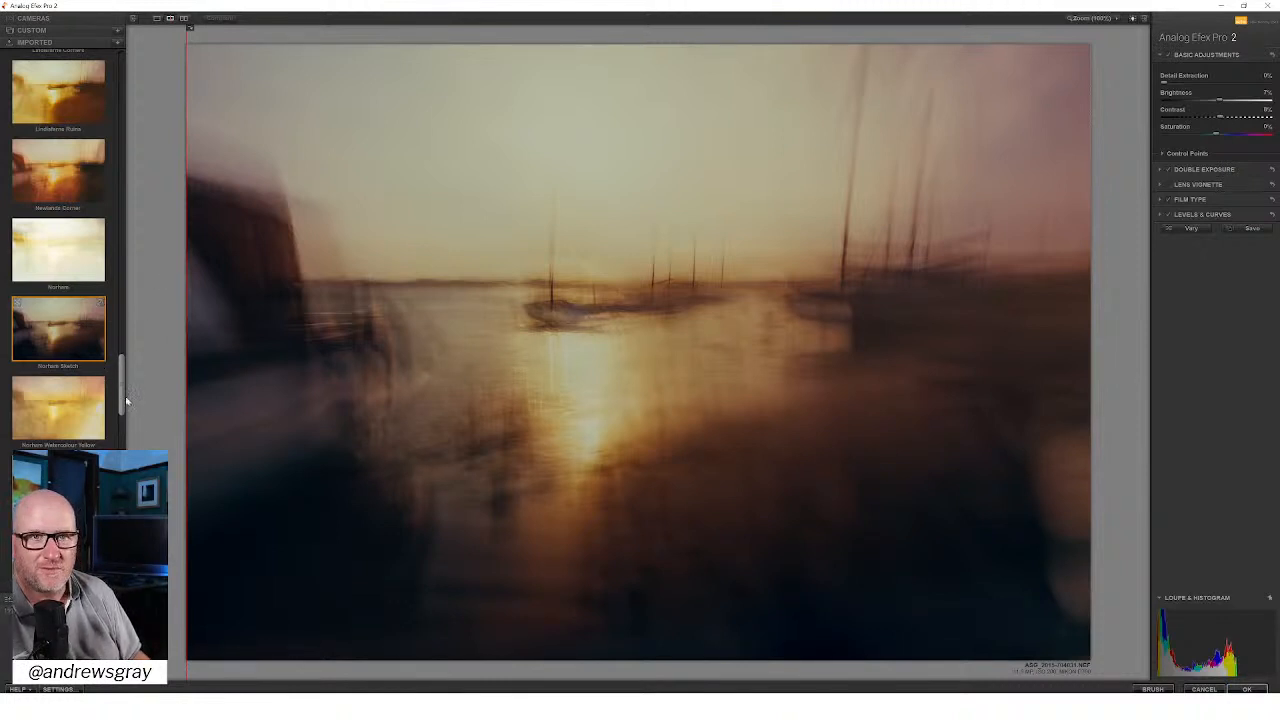
left_click_drag(122, 400, 122, 470)
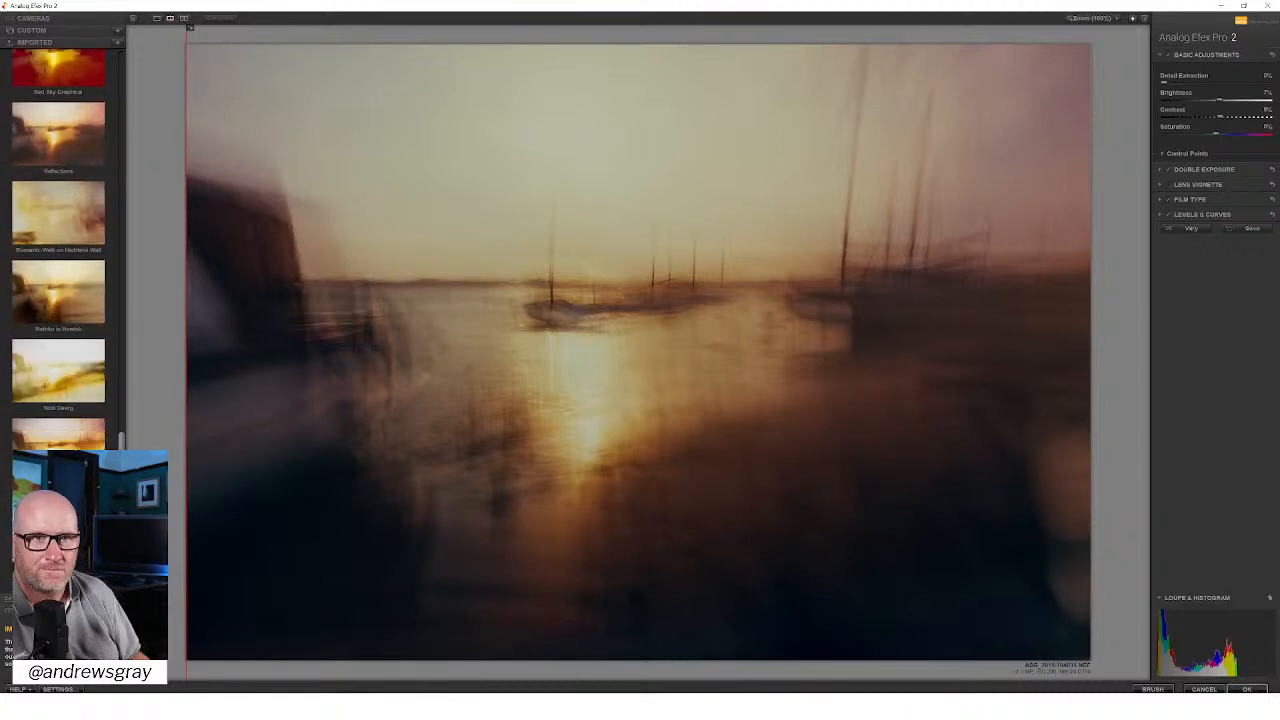
left_click(74, 214)
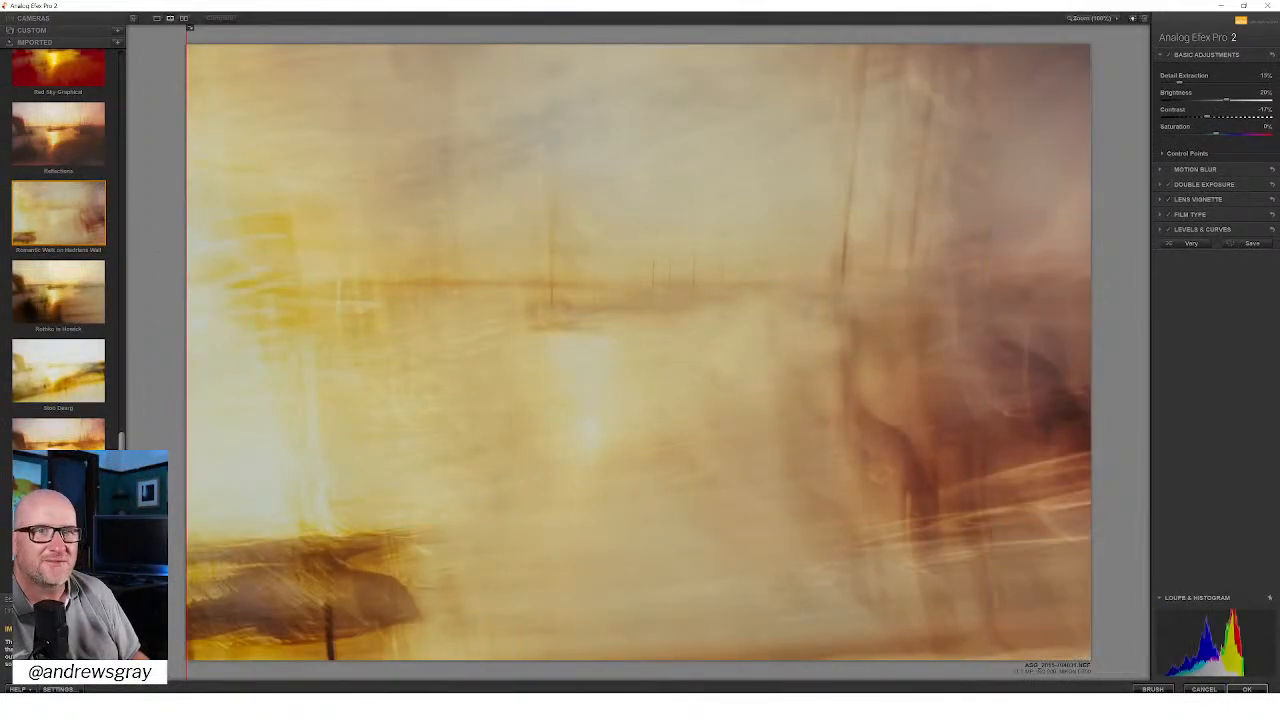
Step: Look through the remaining imported presets and apply the dark golden one whose name starts with Guiding
scroll(58, 250, "down", 10)
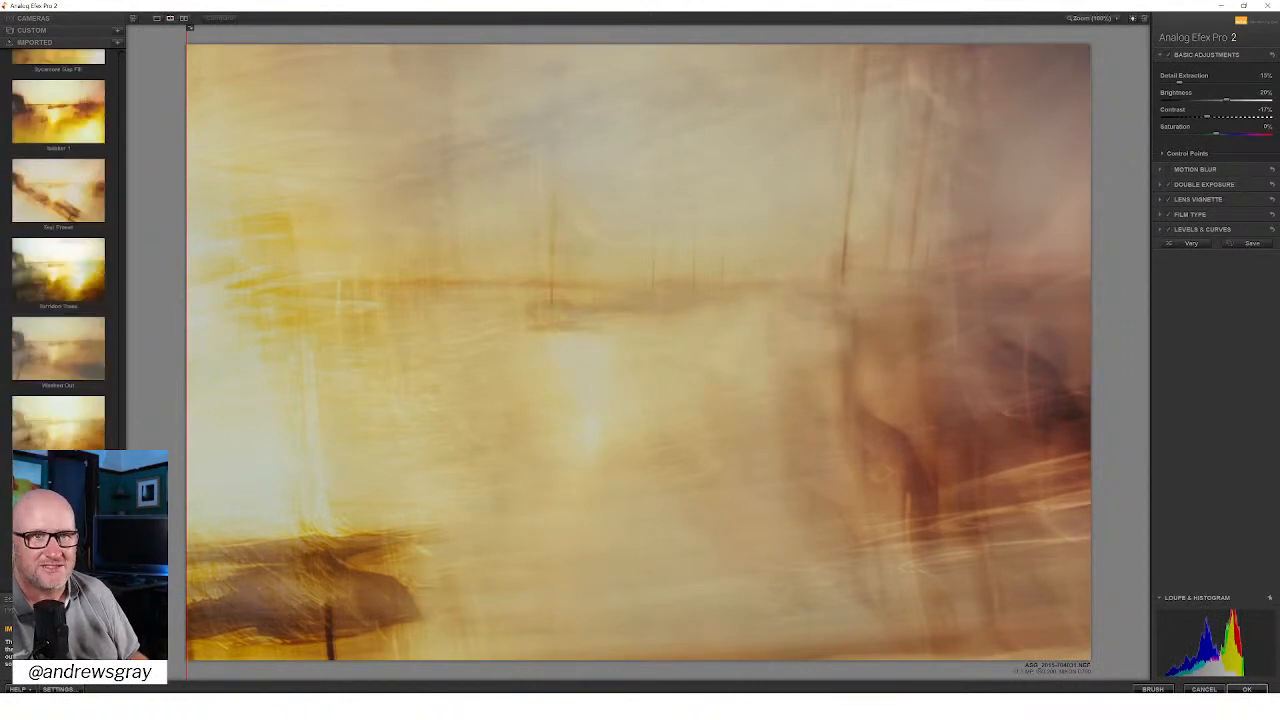
scroll(58, 250, "down", 5)
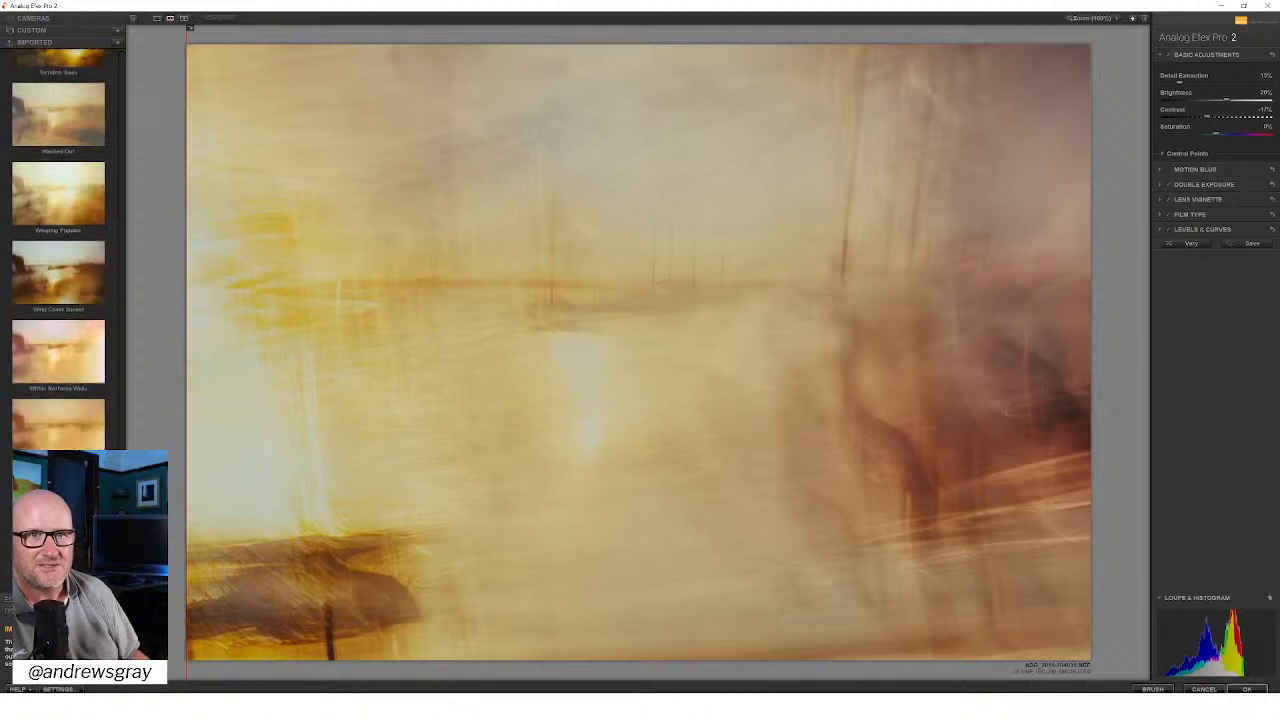
scroll(58, 250, "down", 3)
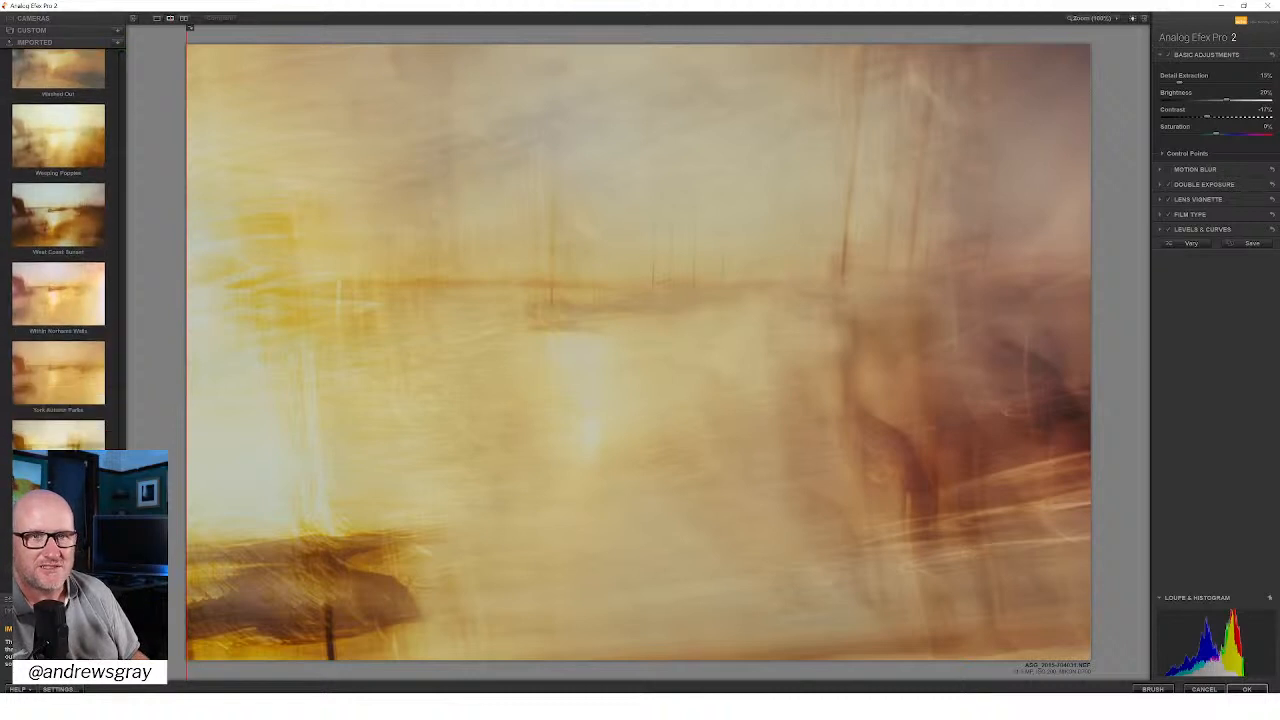
left_click_drag(120, 435, 119, 343)
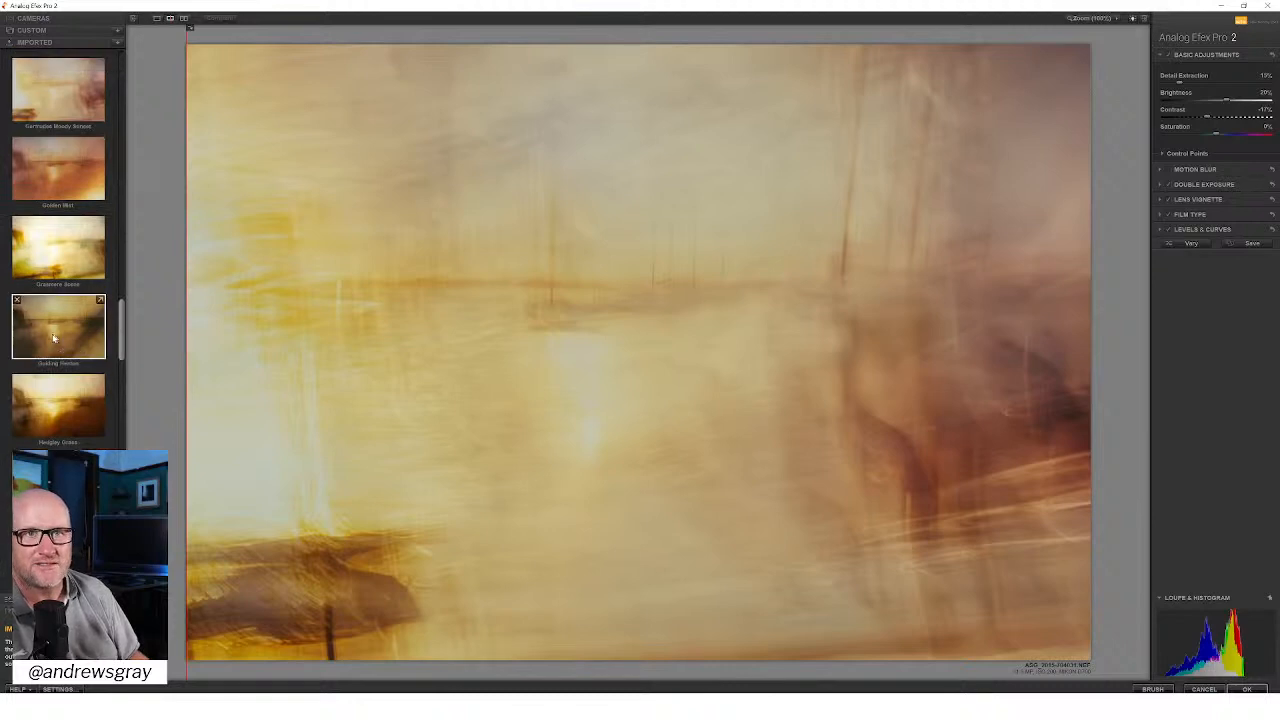
left_click(54, 335)
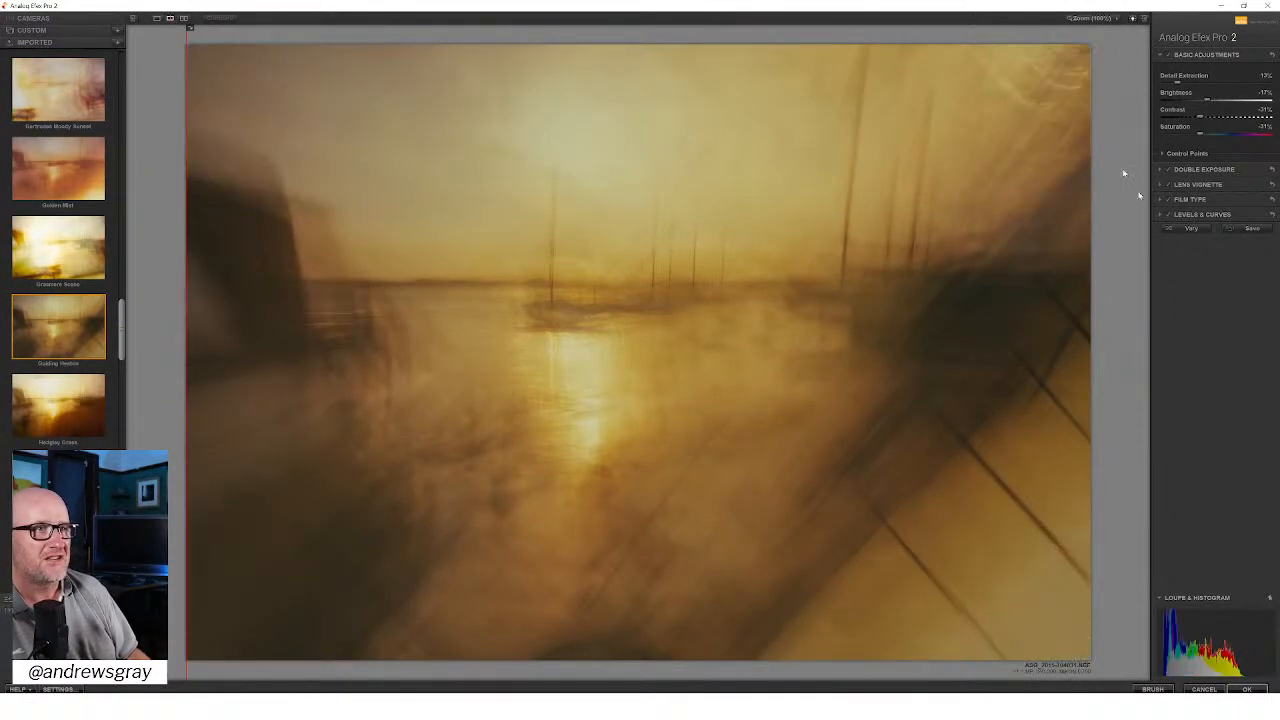
Step: In the Double Exposure settings, rotate the second exposure until it is nearly level and reposition it over the photo's left part
left_click(1204, 169)
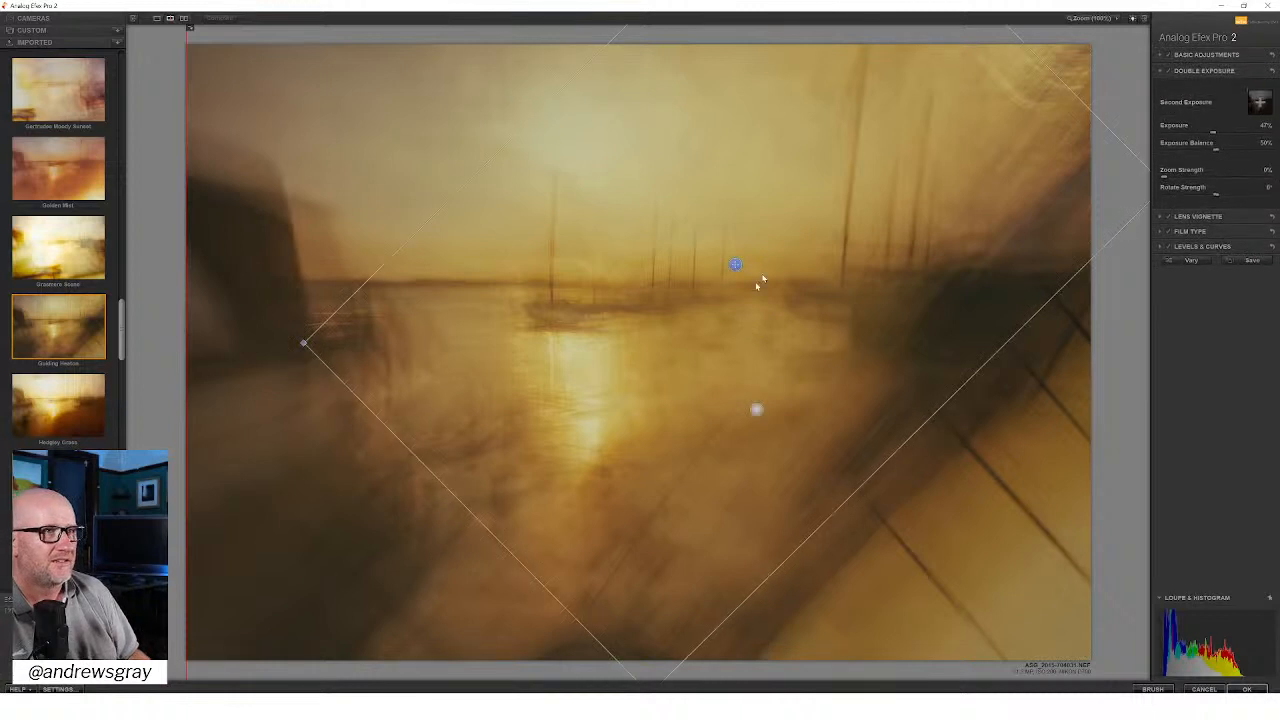
left_click_drag(1044, 341, 828, 408)
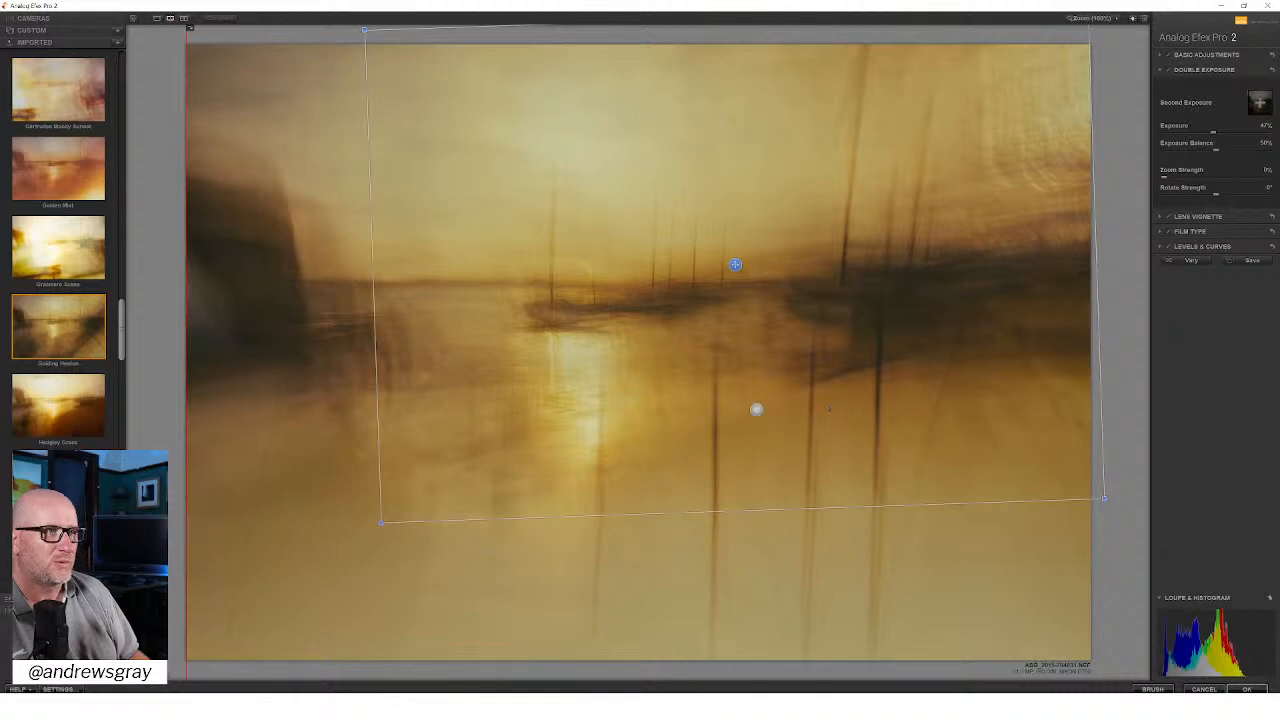
left_click_drag(828, 408, 820, 410)
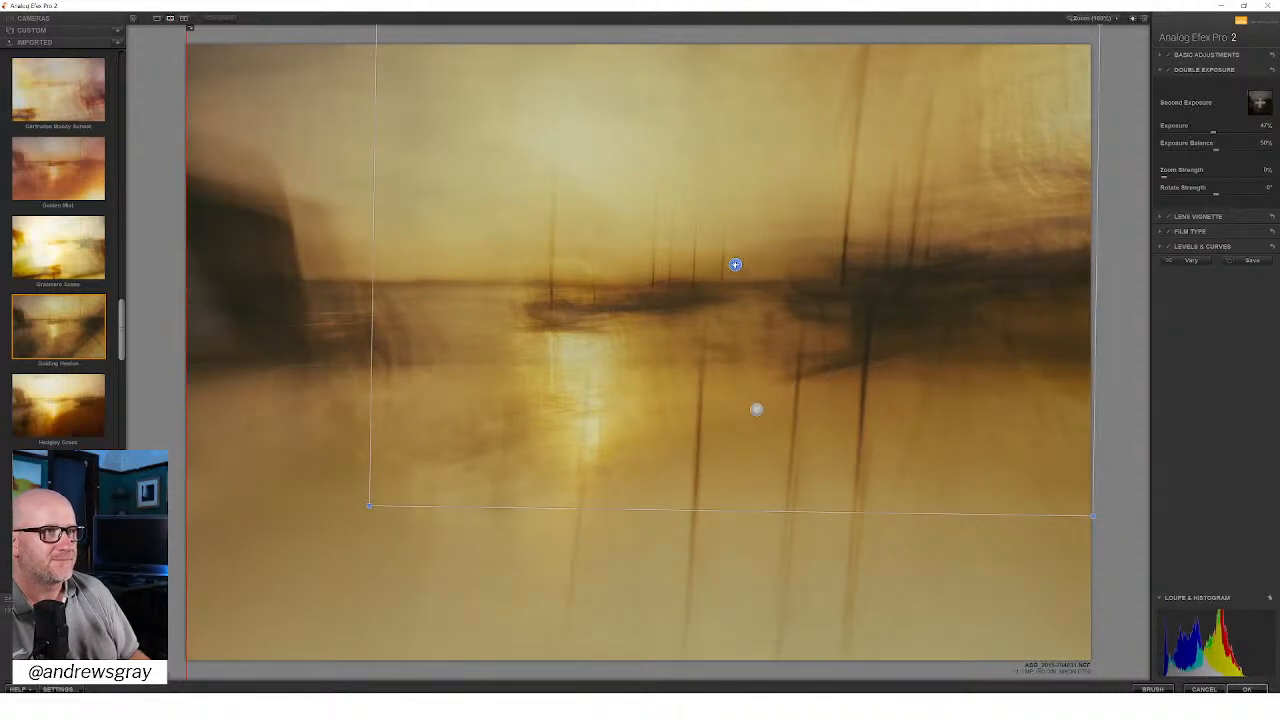
left_click_drag(735, 264, 391, 263)
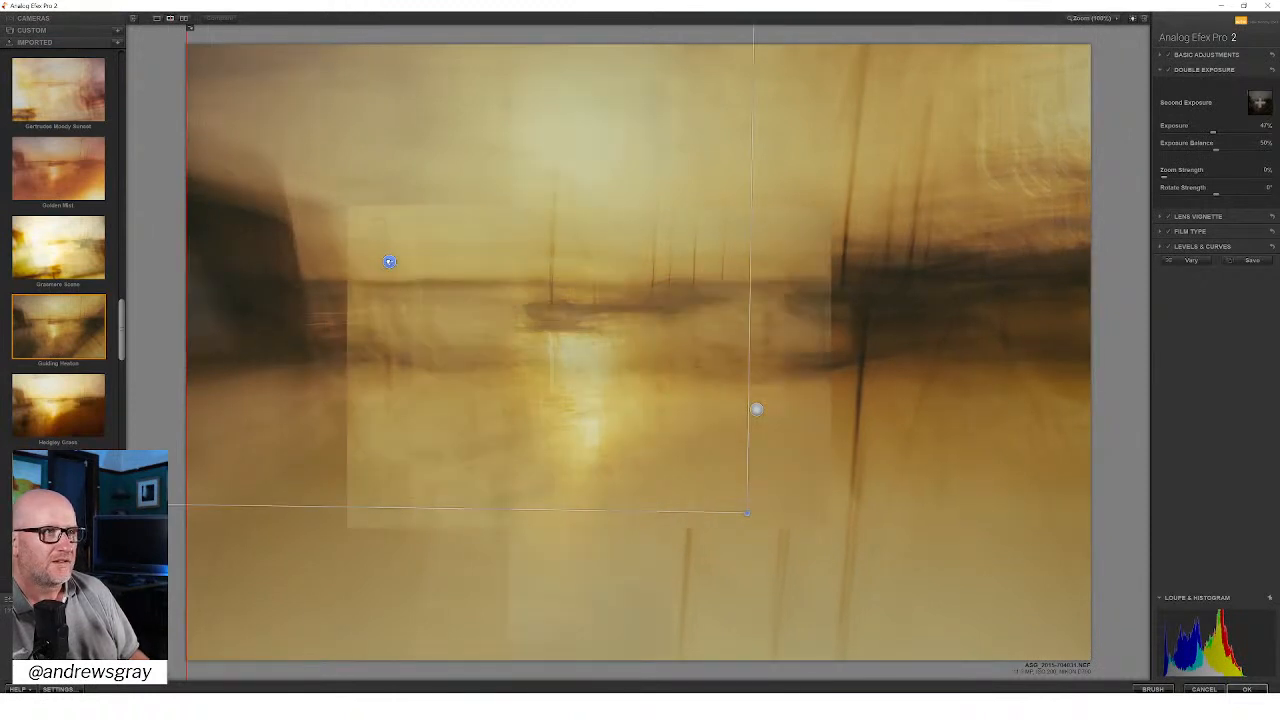
left_click_drag(390, 262, 328, 264)
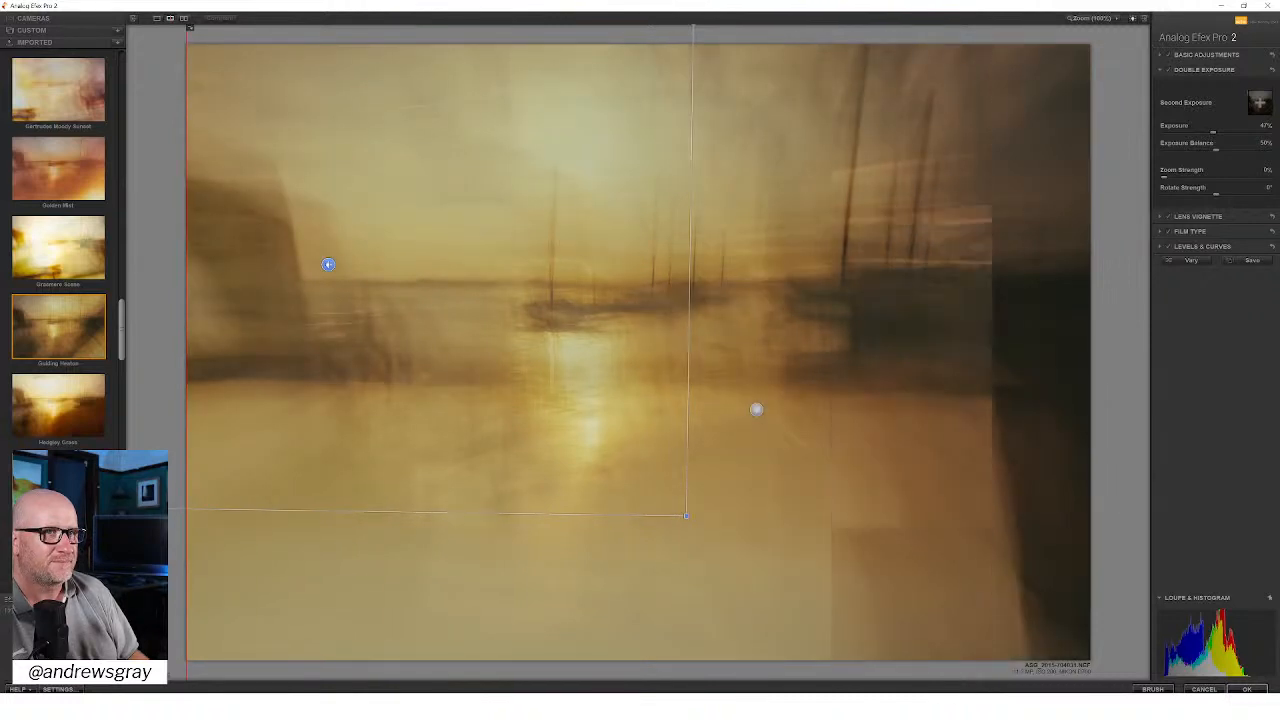
left_click_drag(328, 264, 343, 266)
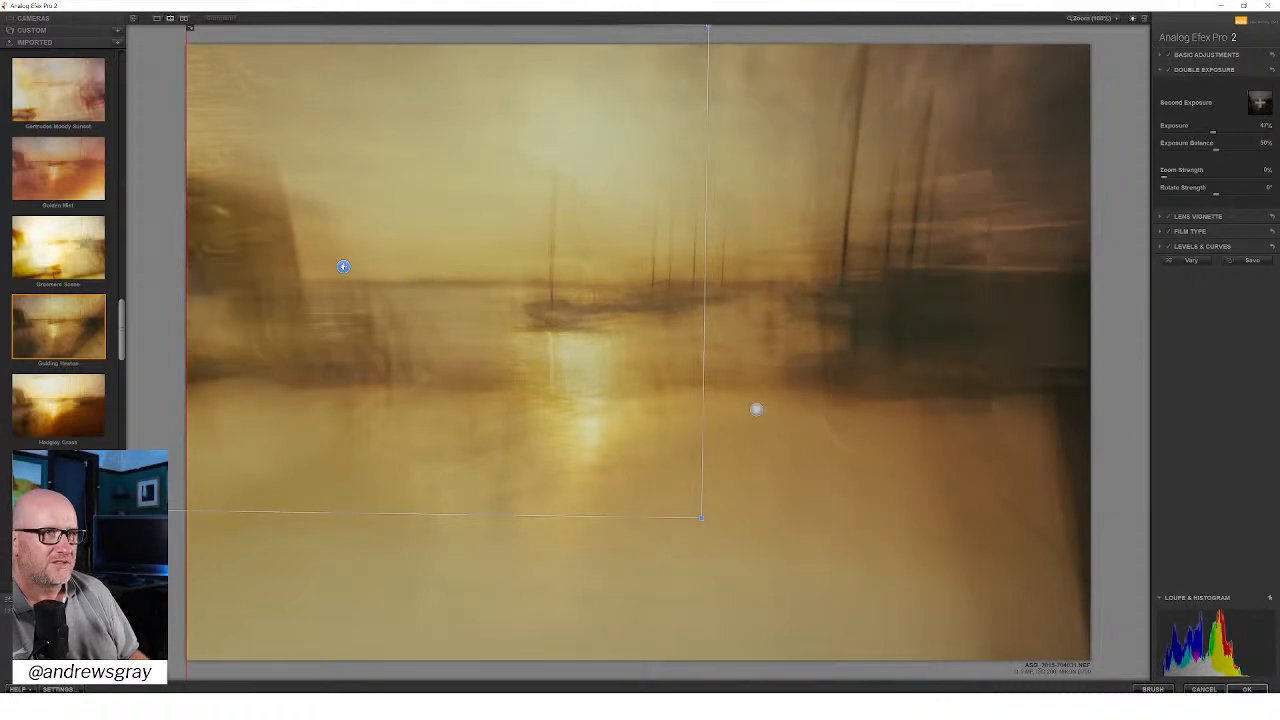
Step: Try several heights for the second exposure over the photo's left part and rotate it until its frame is level
left_click_drag(343, 266, 367, 268)
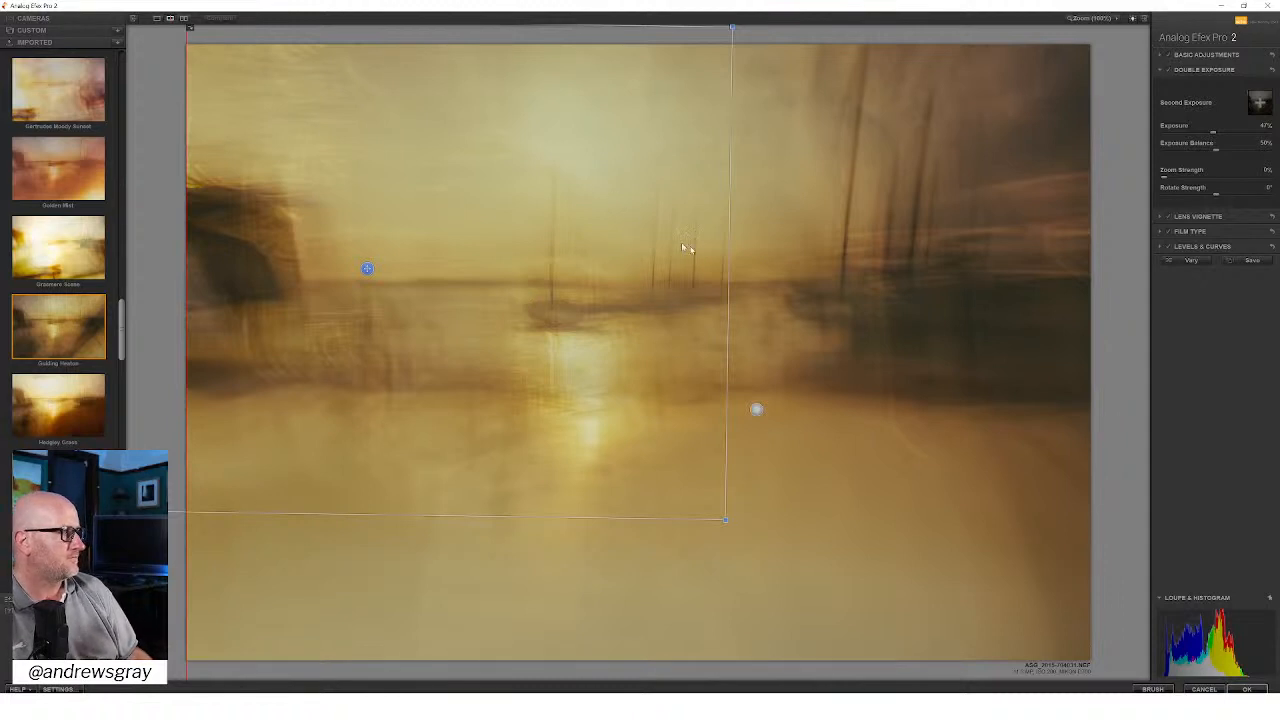
left_click_drag(367, 268, 362, 320)
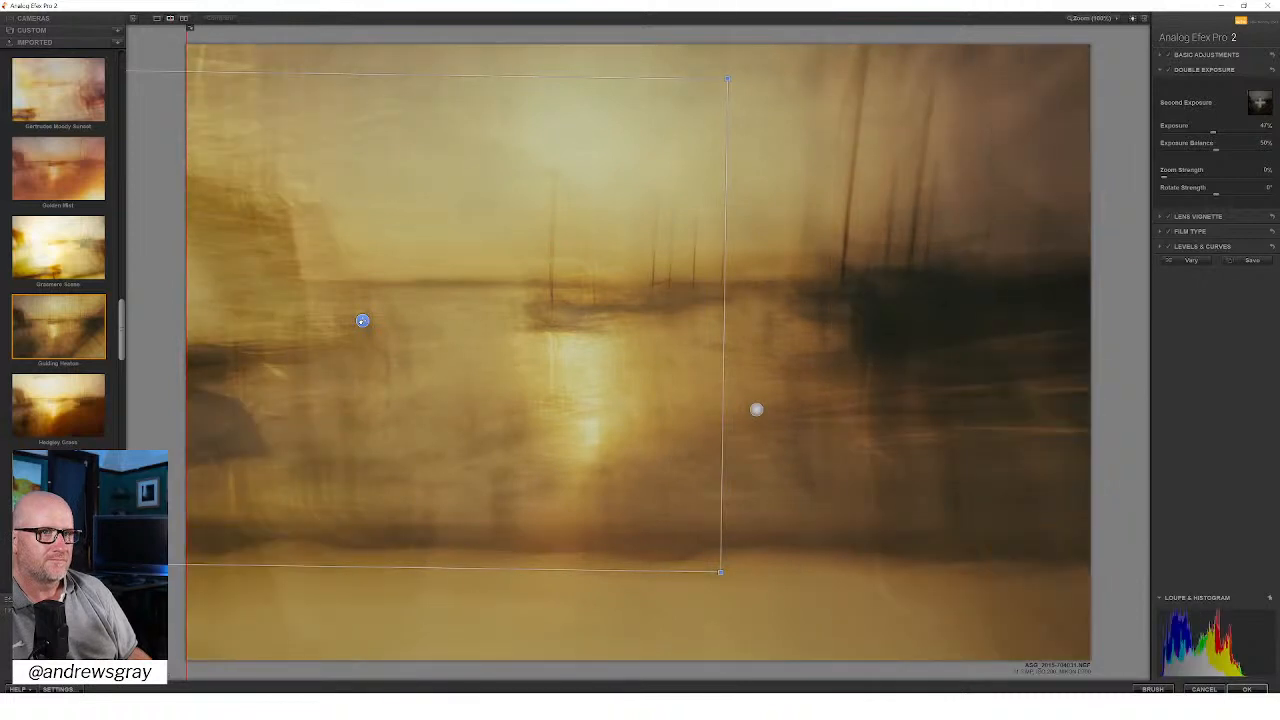
left_click_drag(362, 320, 363, 357)
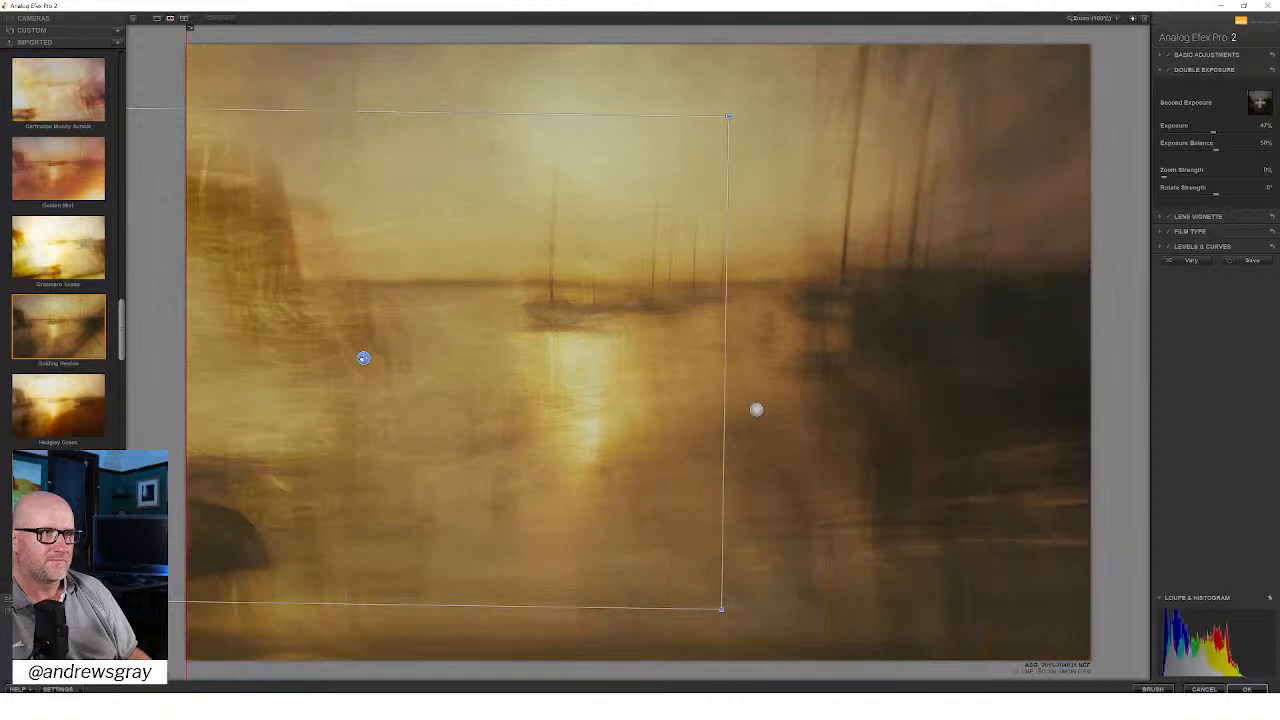
left_click_drag(363, 357, 367, 302)
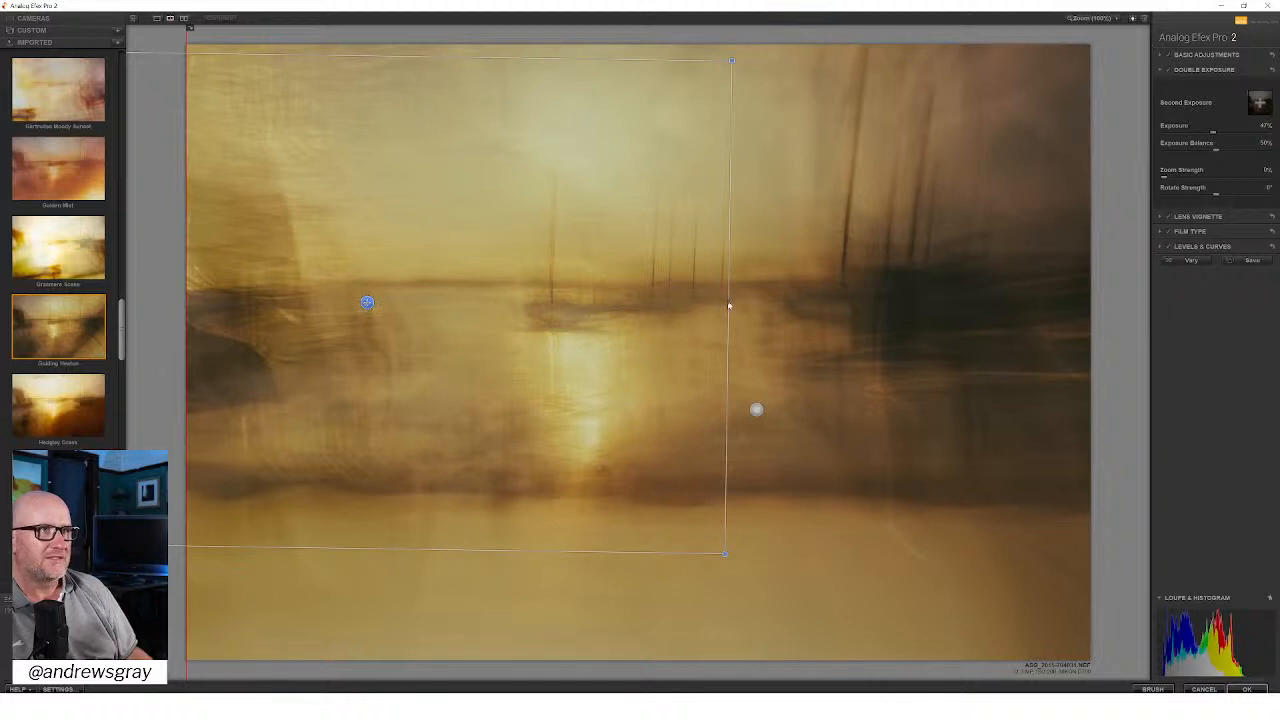
left_click_drag(741, 305, 741, 299)
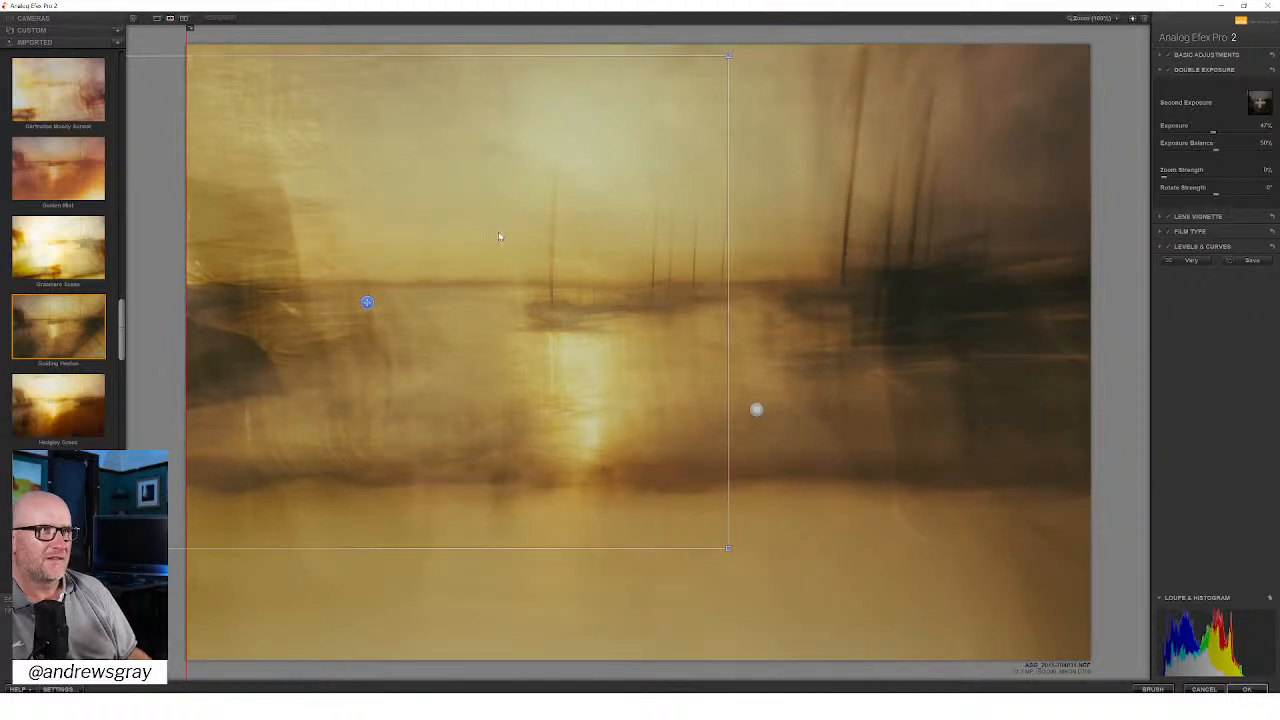
Step: Turn off the lens vignette and move the second exposure slightly above and beside the photo's centre, towards the tall masts
left_click(1168, 218)
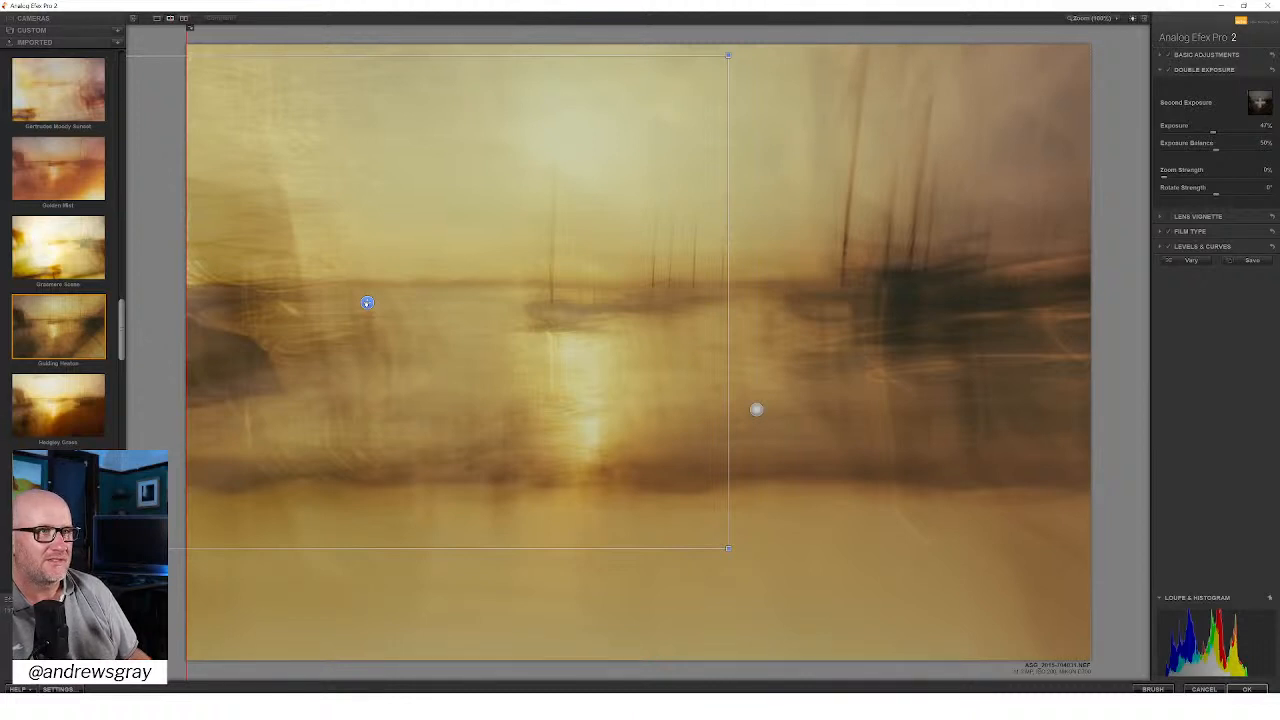
left_click_drag(367, 302, 367, 279)
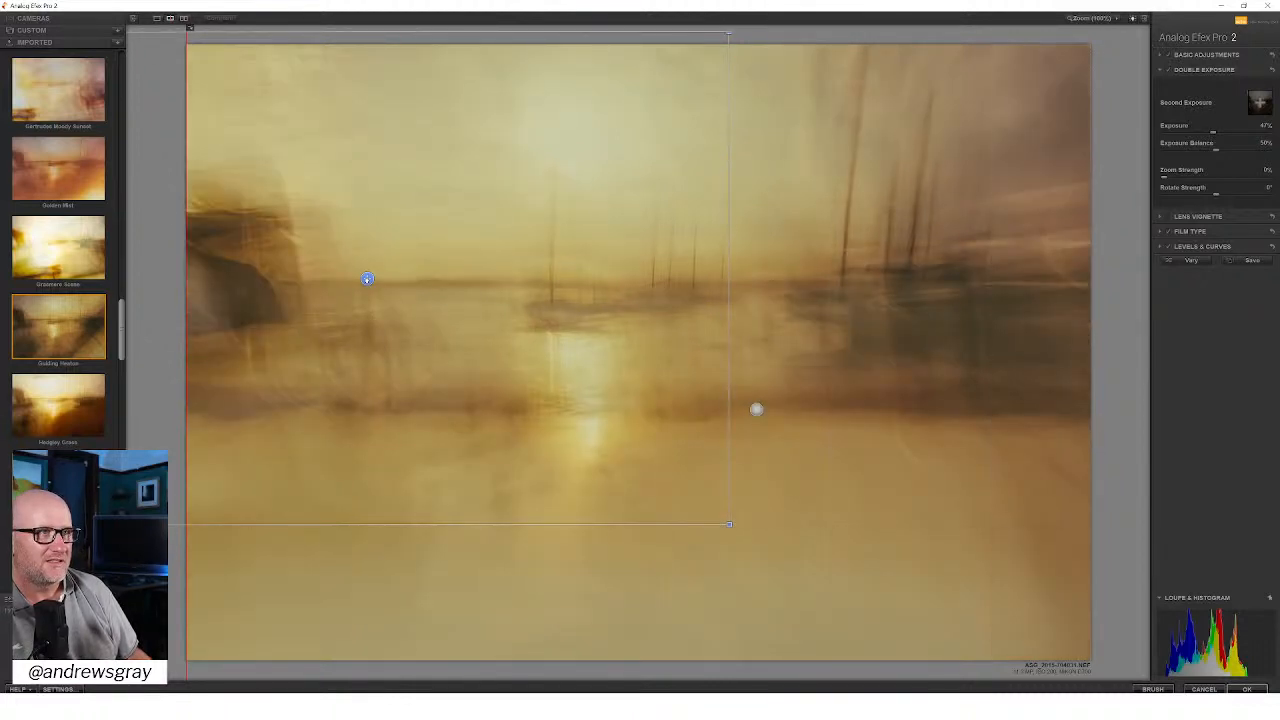
left_click_drag(367, 279, 367, 283)
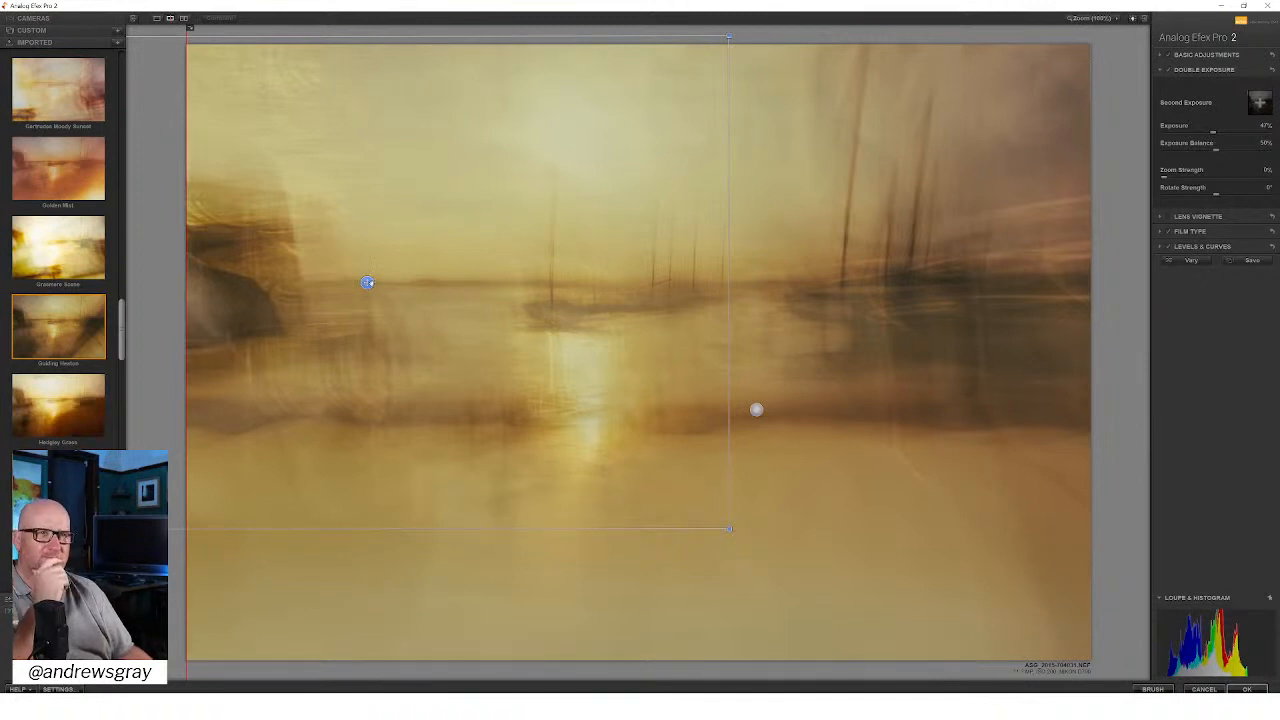
left_click_drag(367, 283, 671, 311)
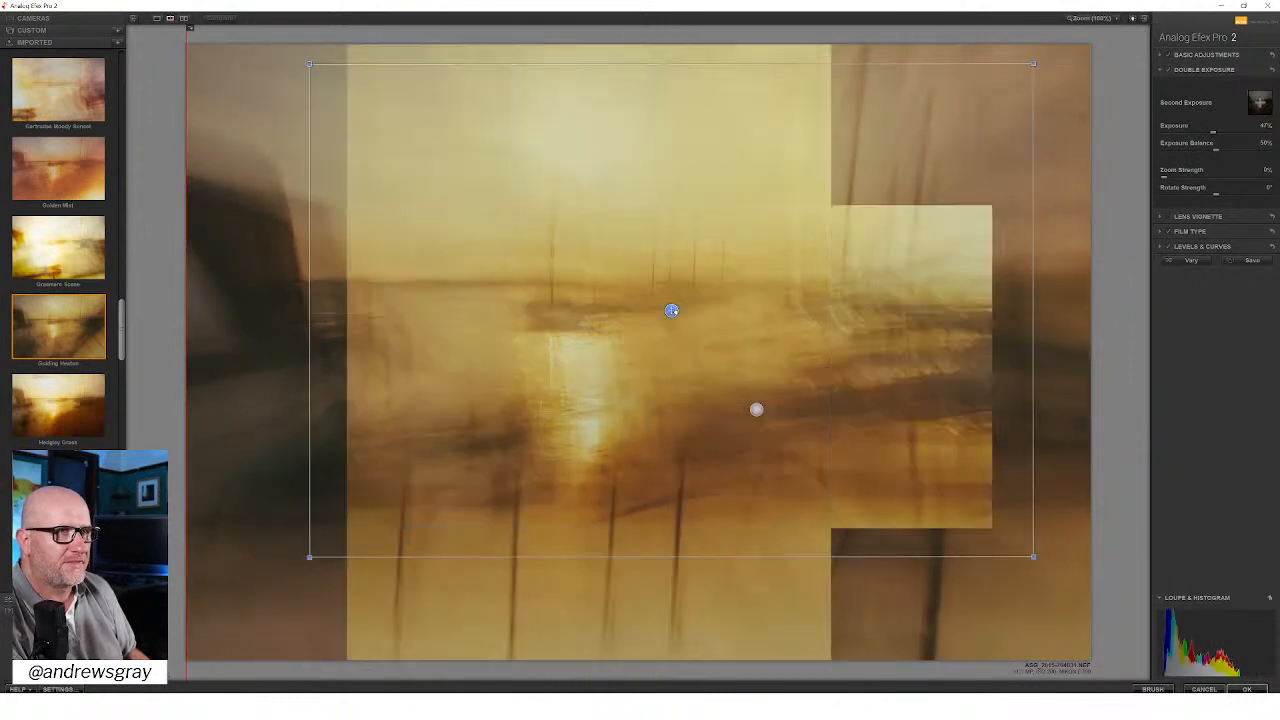
left_click_drag(672, 311, 675, 284)
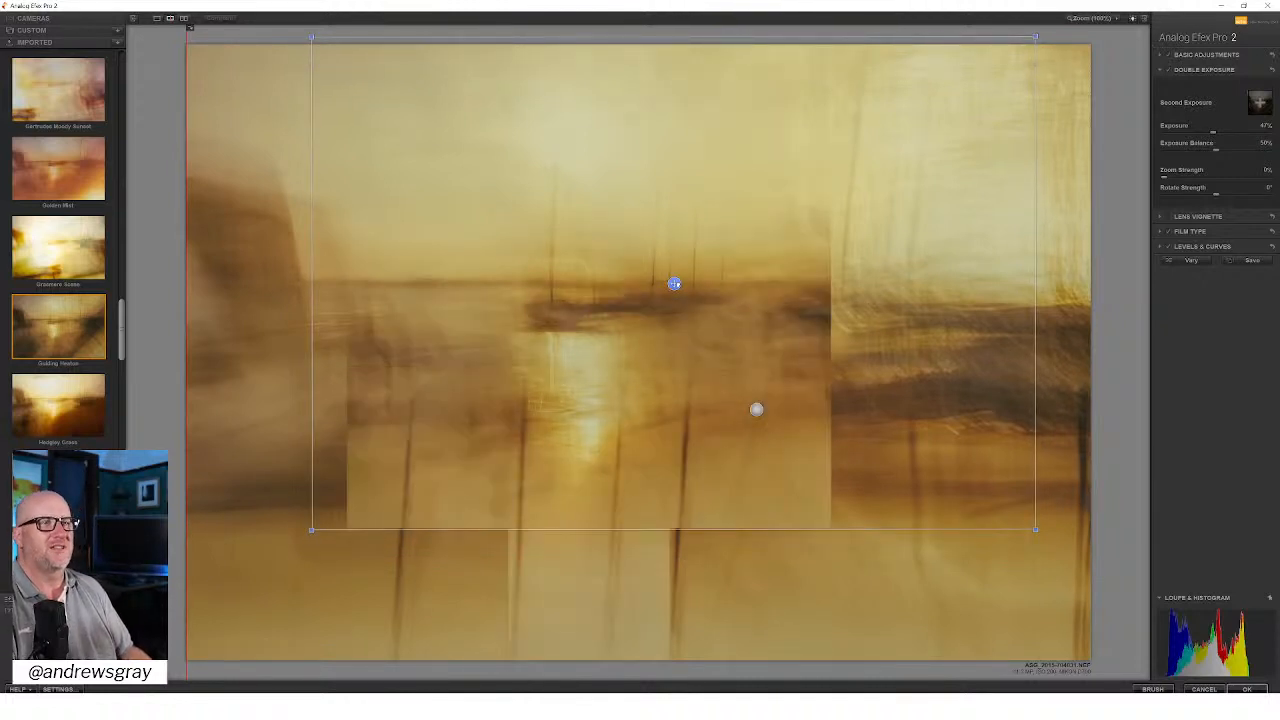
left_click_drag(675, 284, 686, 304)
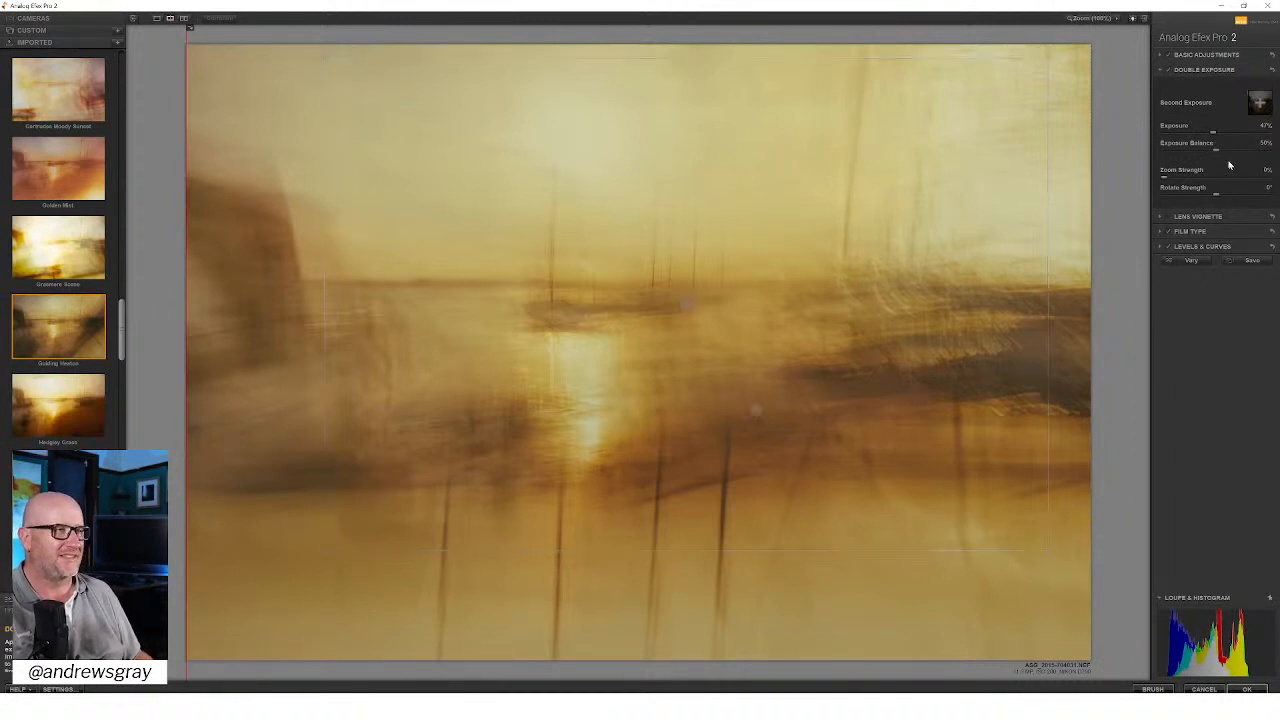
Step: Set the double exposure's Exposure to 50%, try a higher Exposure Balance, and return the balance to 50%
left_click(1168, 70)
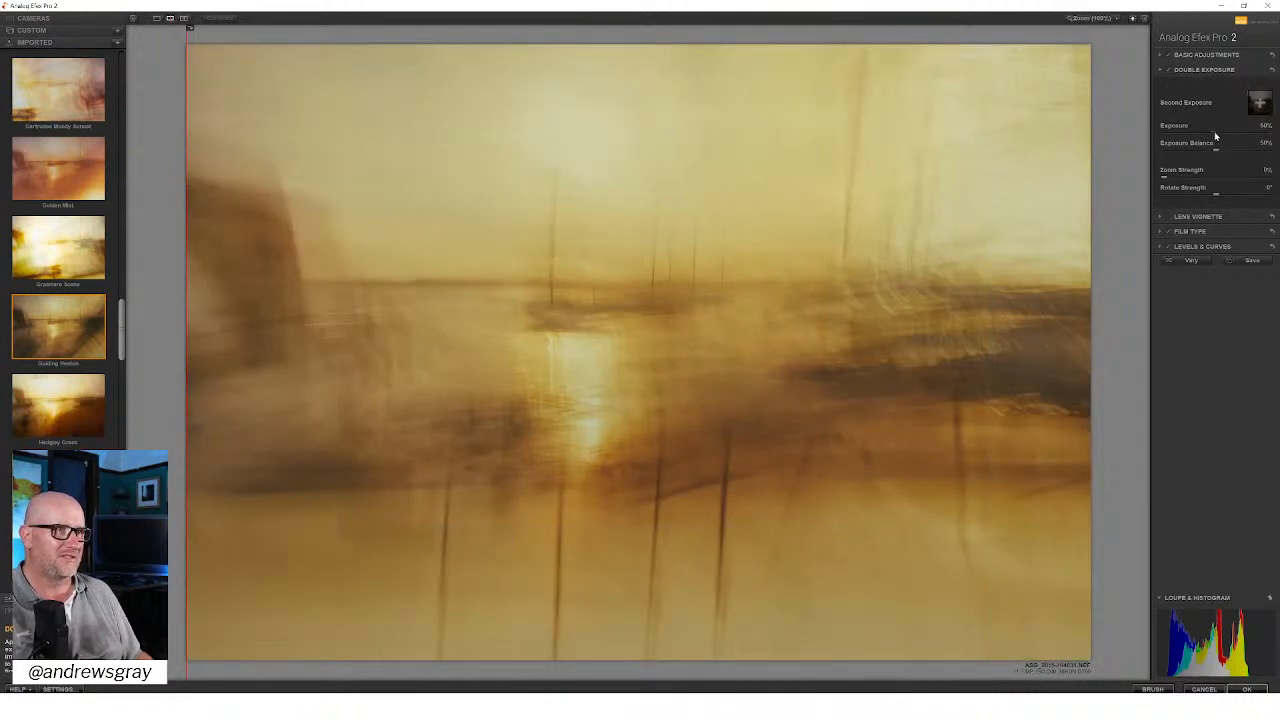
mouse_move(1215, 149)
left_mouse_down()
mouse_move(1204, 152)
mouse_move(1237, 152)
left_mouse_up()
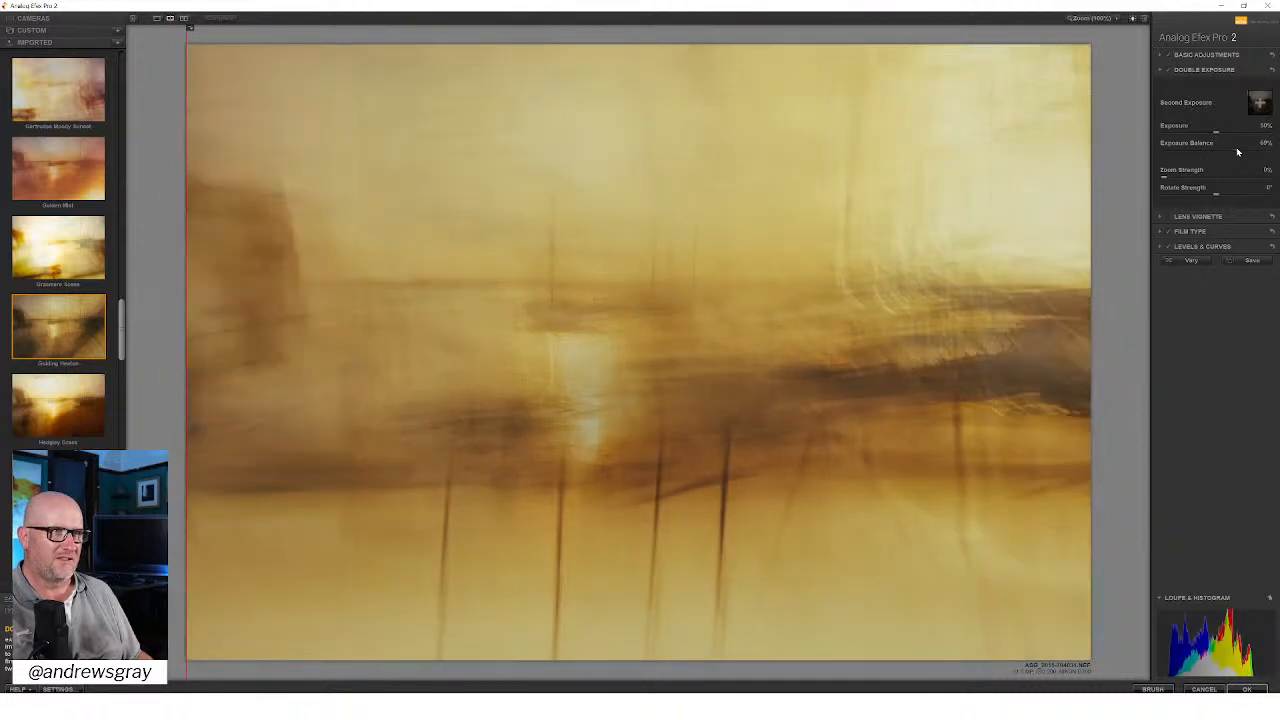
left_click_drag(1237, 152, 1220, 150)
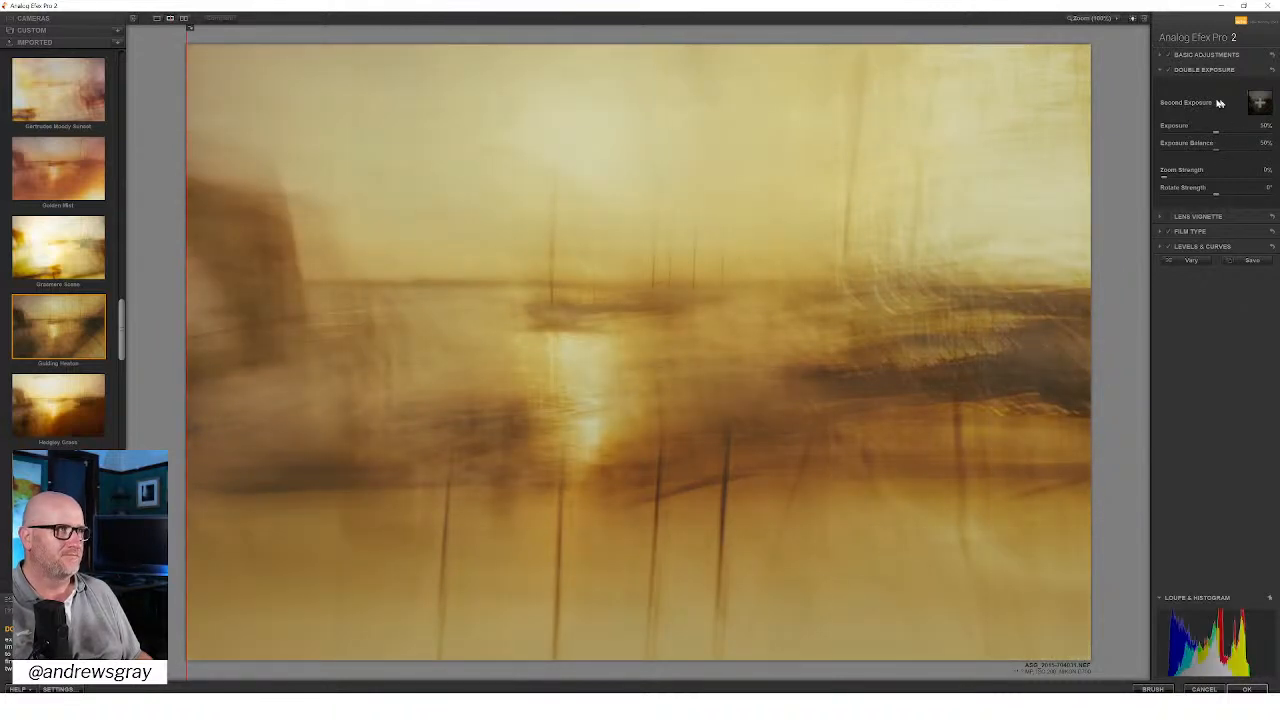
Step: In the Basic Adjustments, set Detail Extraction to 12%, Brightness to -14%, Contrast to -18% and Saturation to -32%
left_click(1168, 56)
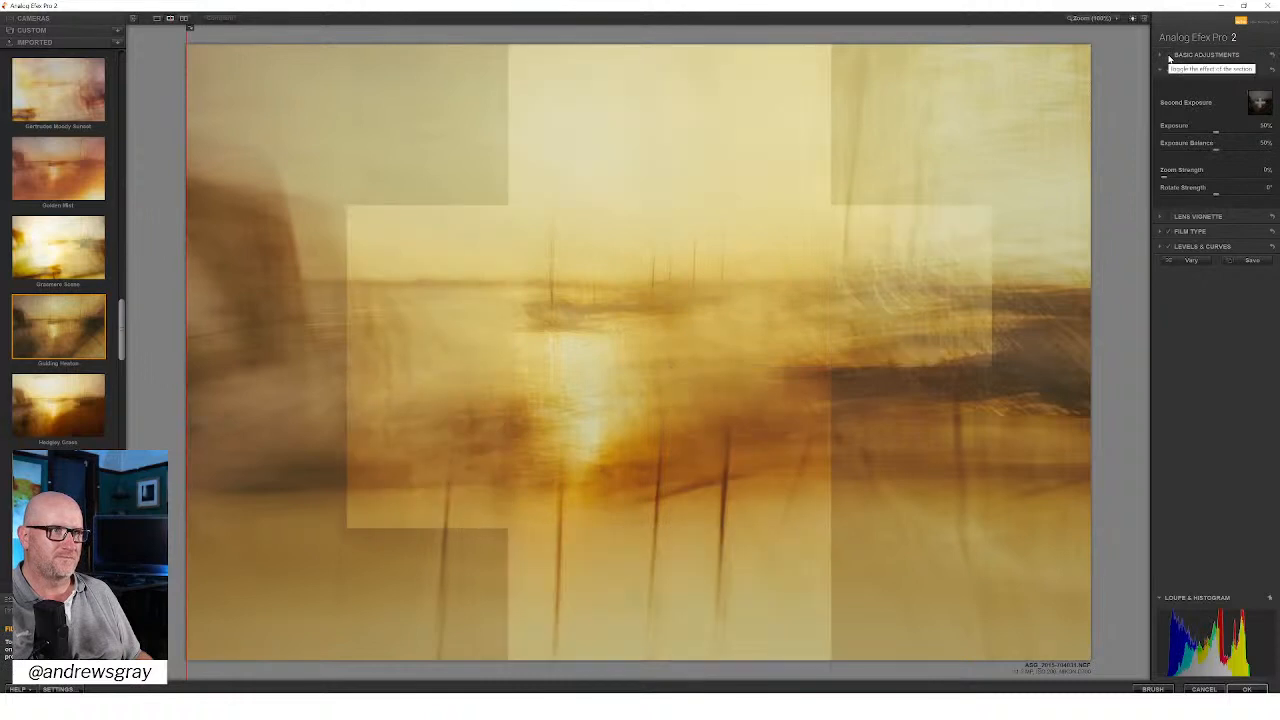
left_click(1205, 56)
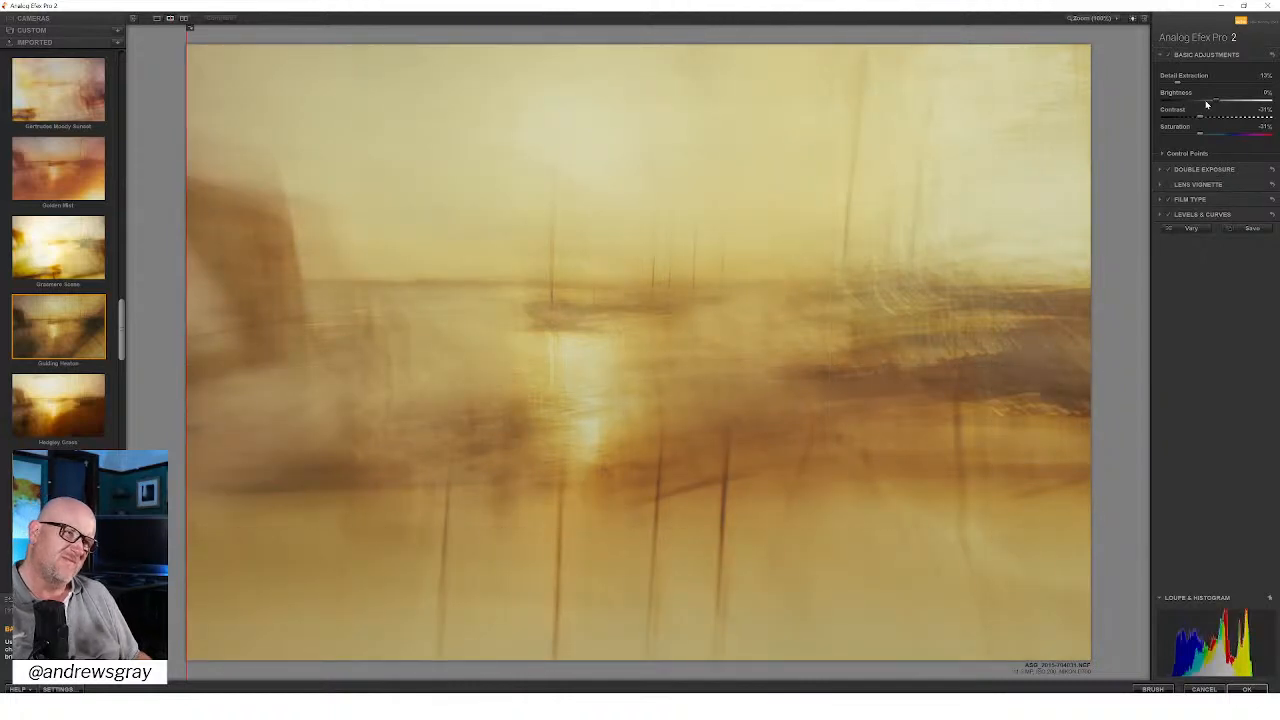
left_click(1210, 104)
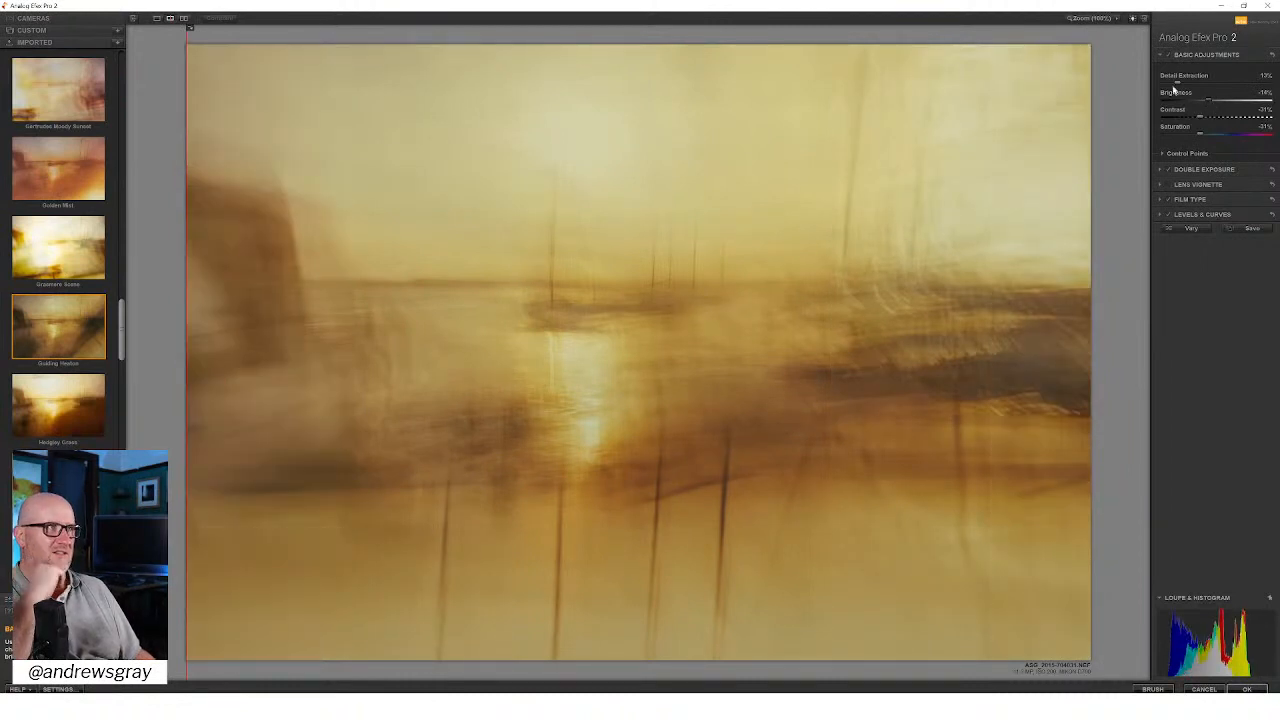
left_click_drag(1176, 83, 1124, 84)
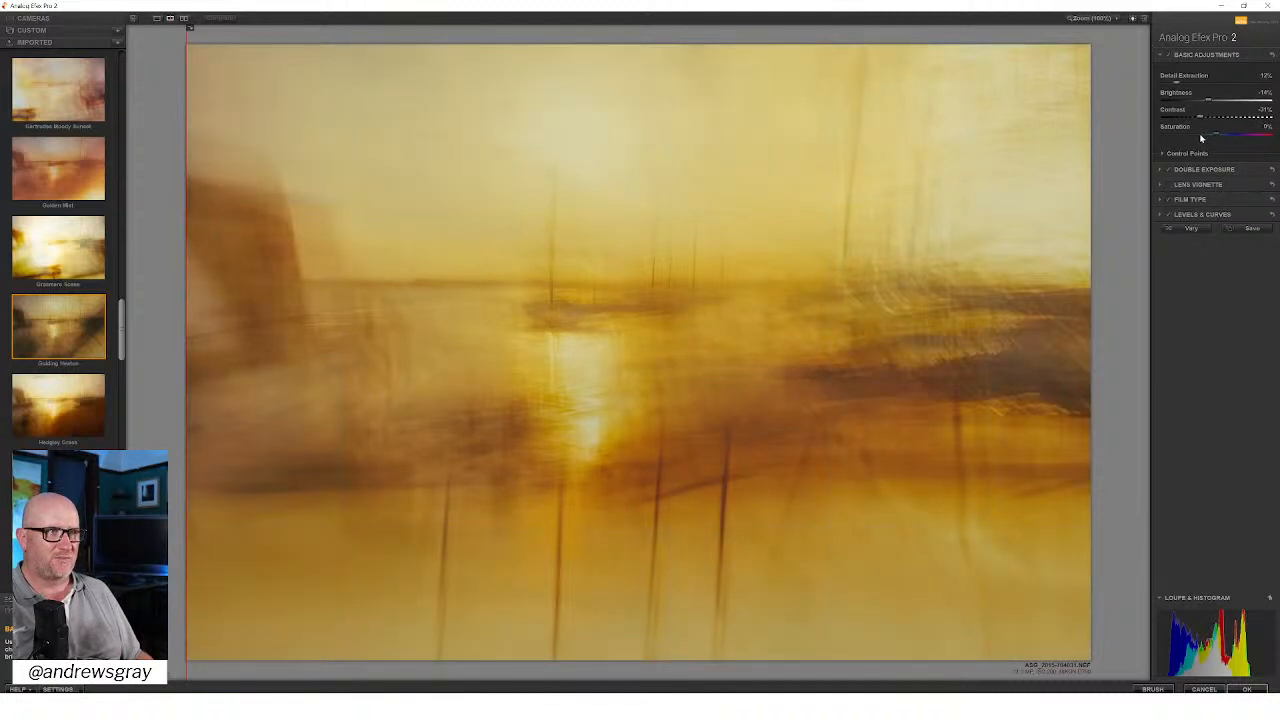
left_click(1201, 136)
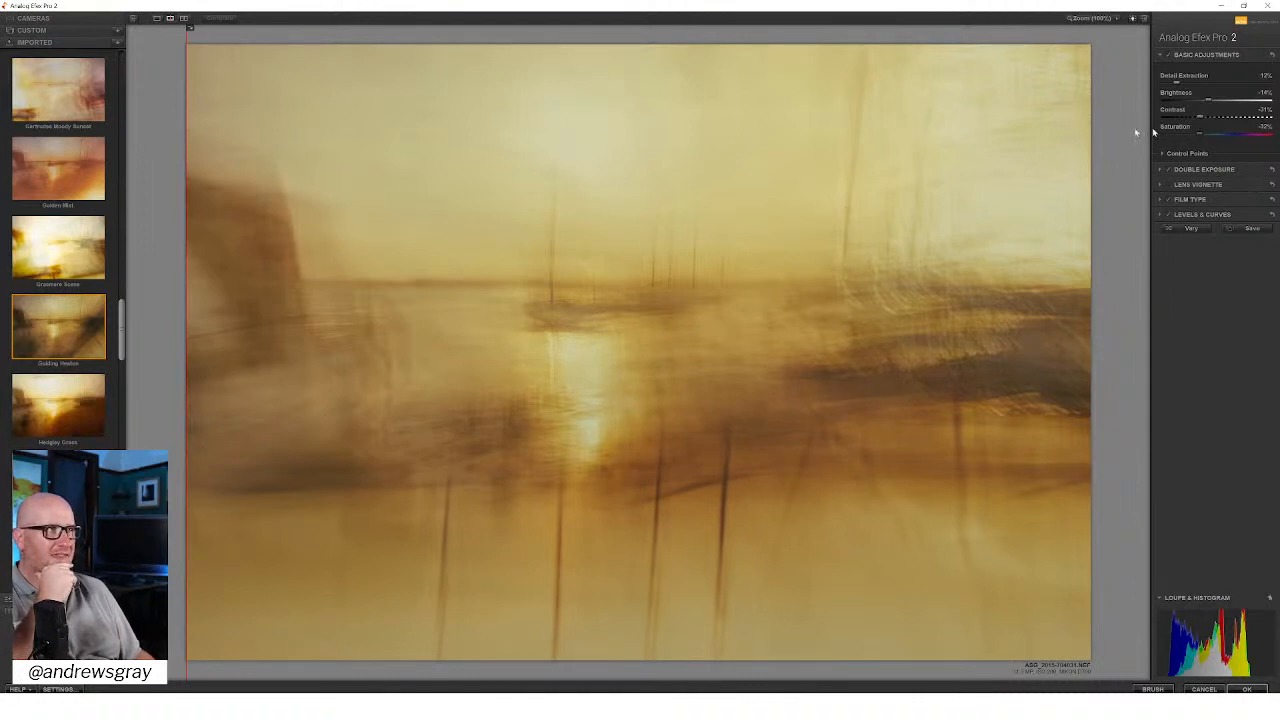
left_click_drag(1199, 117, 1204, 117)
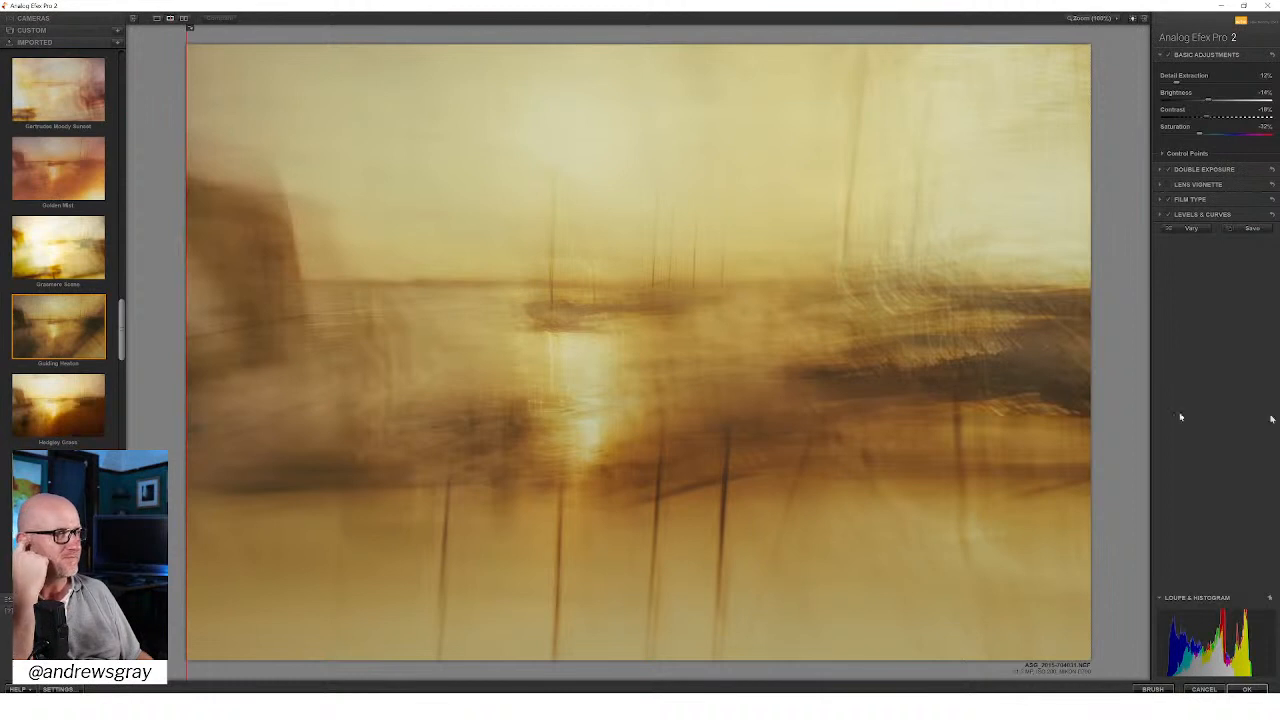
Step: Compare the photo with and without the Film Type effect and the Levels & Curves effect
left_click(1170, 202)
left_click(1170, 202)
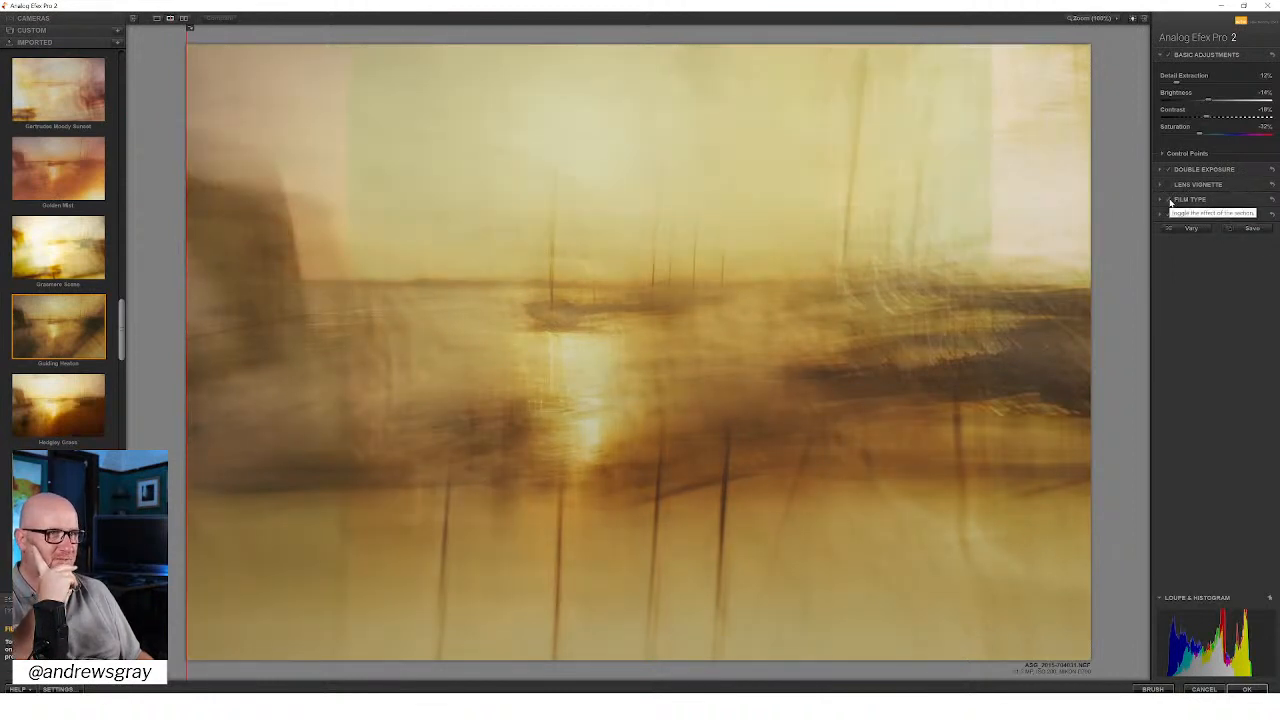
left_click(1170, 216)
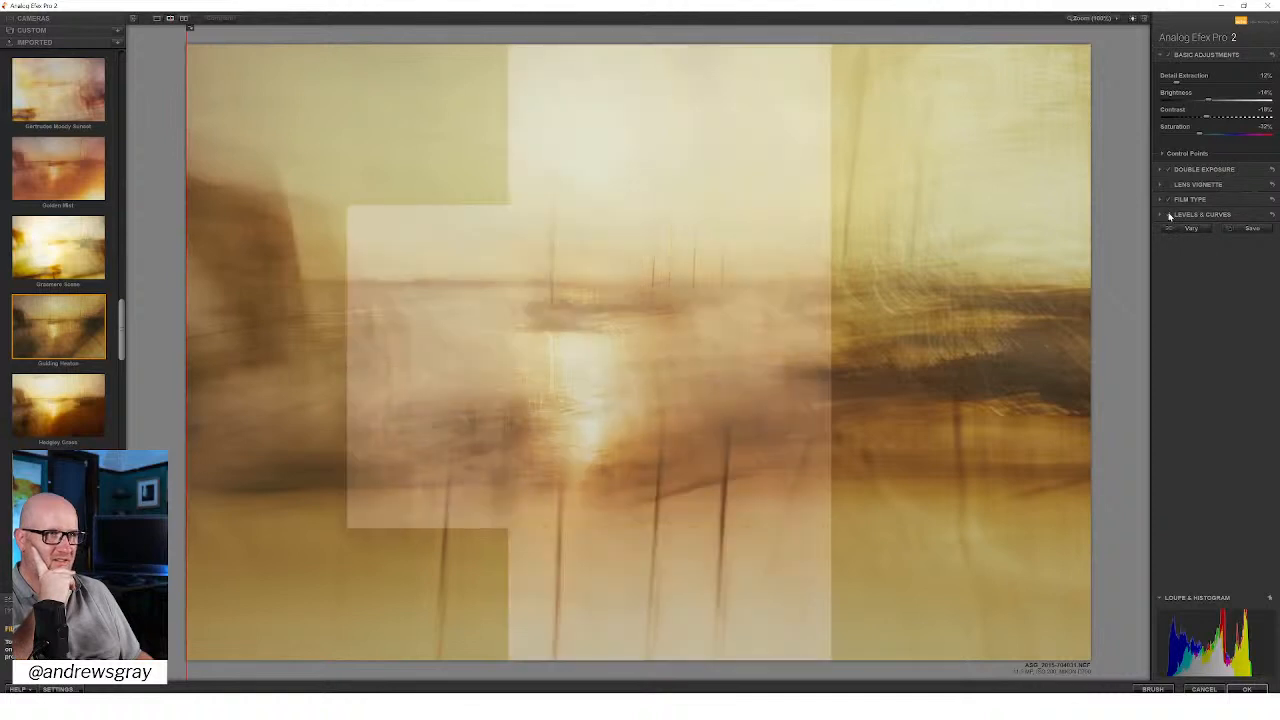
left_click(1170, 216)
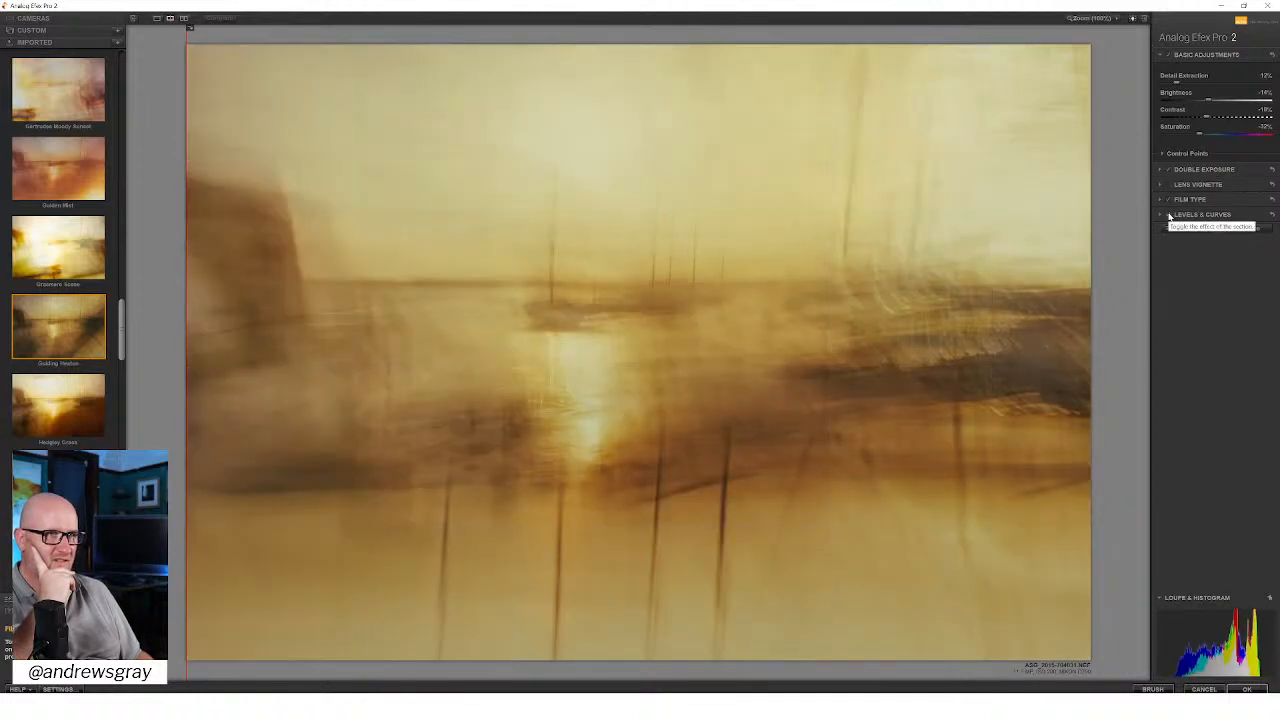
Step: In Levels & Curves, extend the RGB curve's black and white end points to the corners and slightly raise the Blue curve's midpoint
left_click(1162, 215)
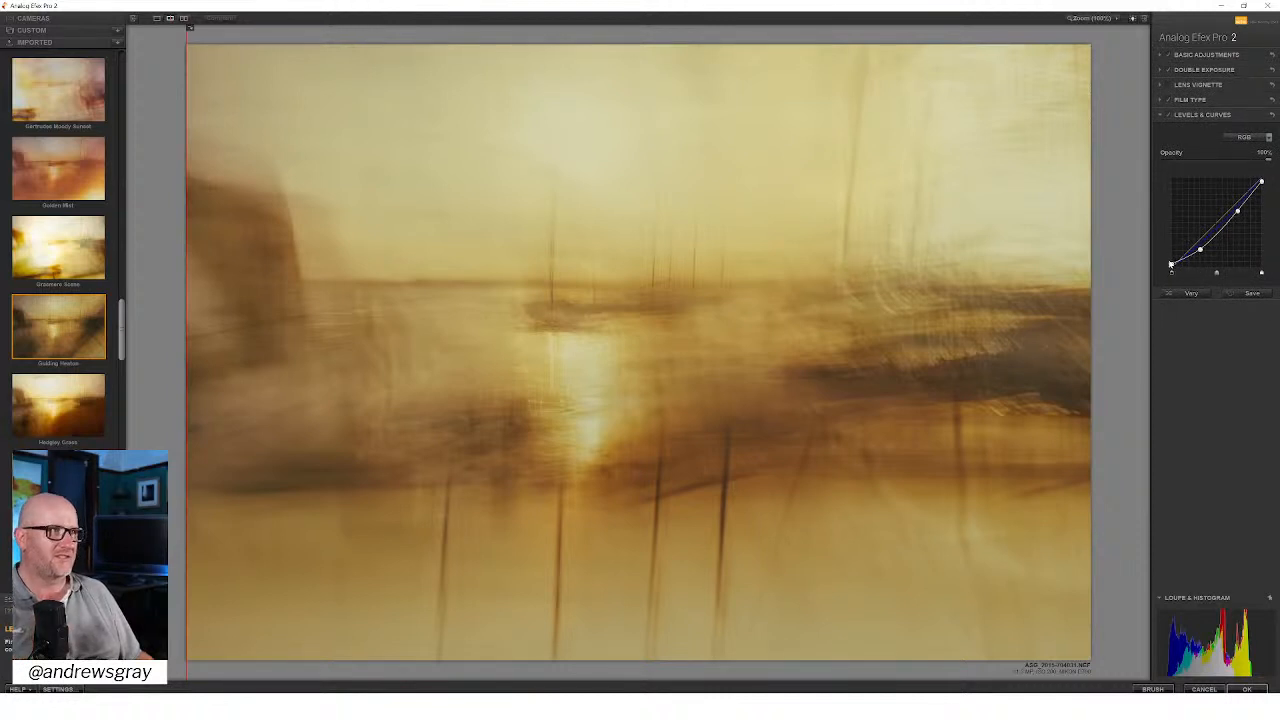
left_click_drag(1171, 266, 1171, 273)
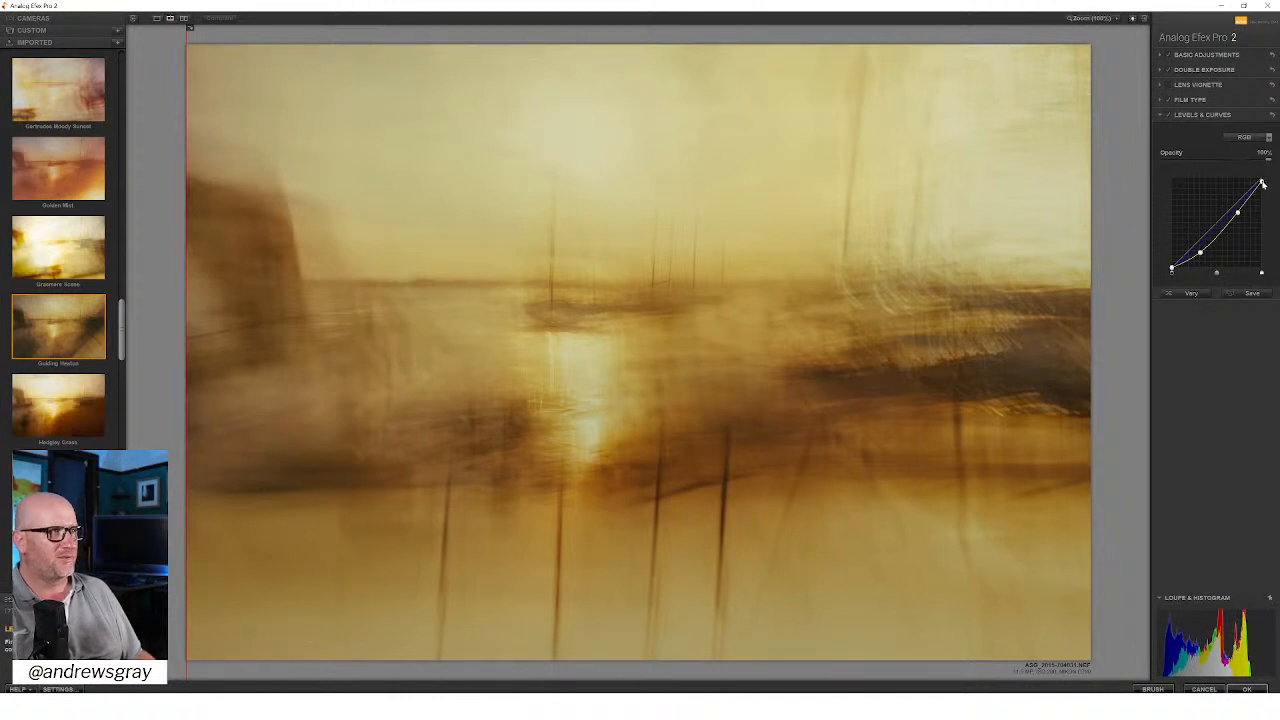
left_click_drag(1262, 184, 1262, 176)
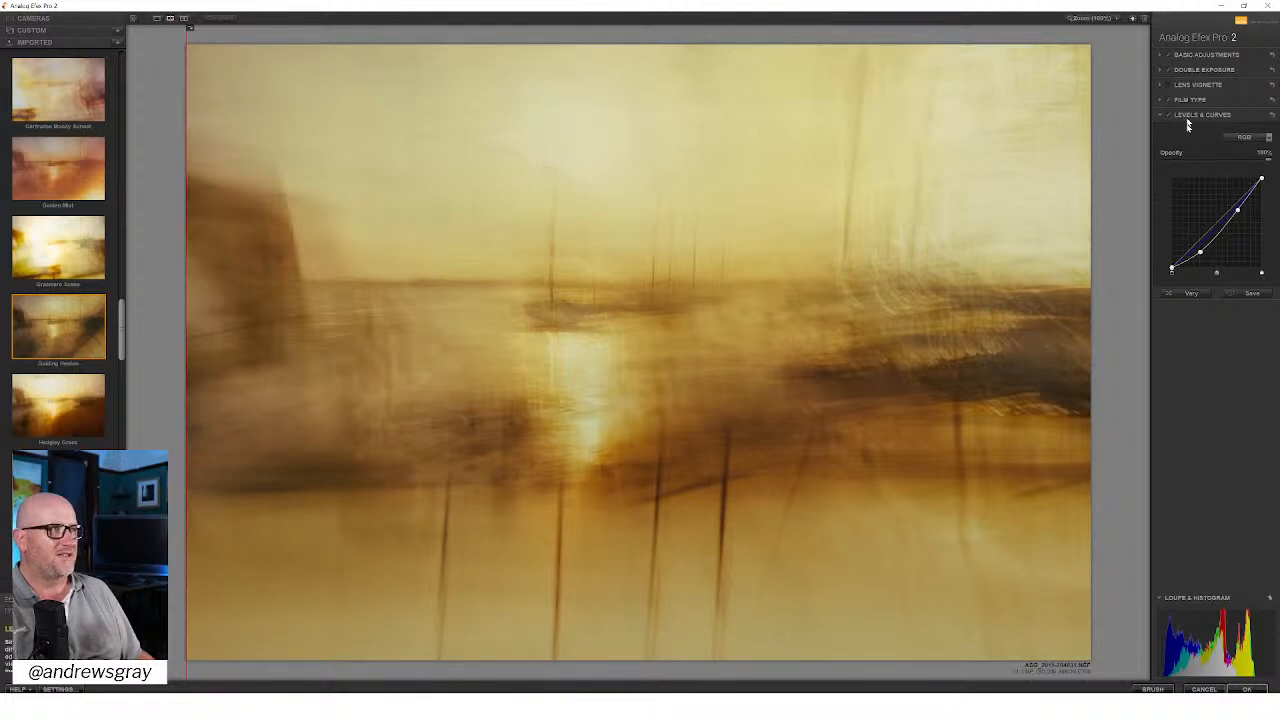
left_click(1241, 137)
left_click(1239, 190)
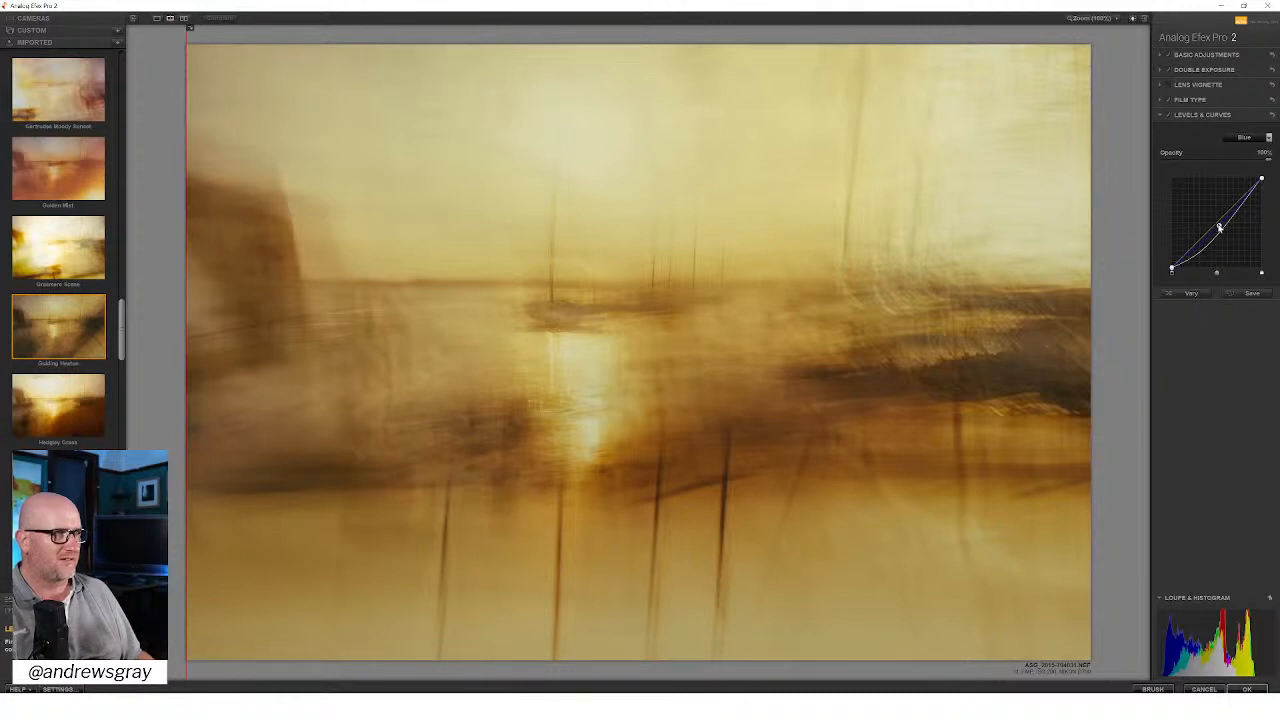
left_click(1219, 225)
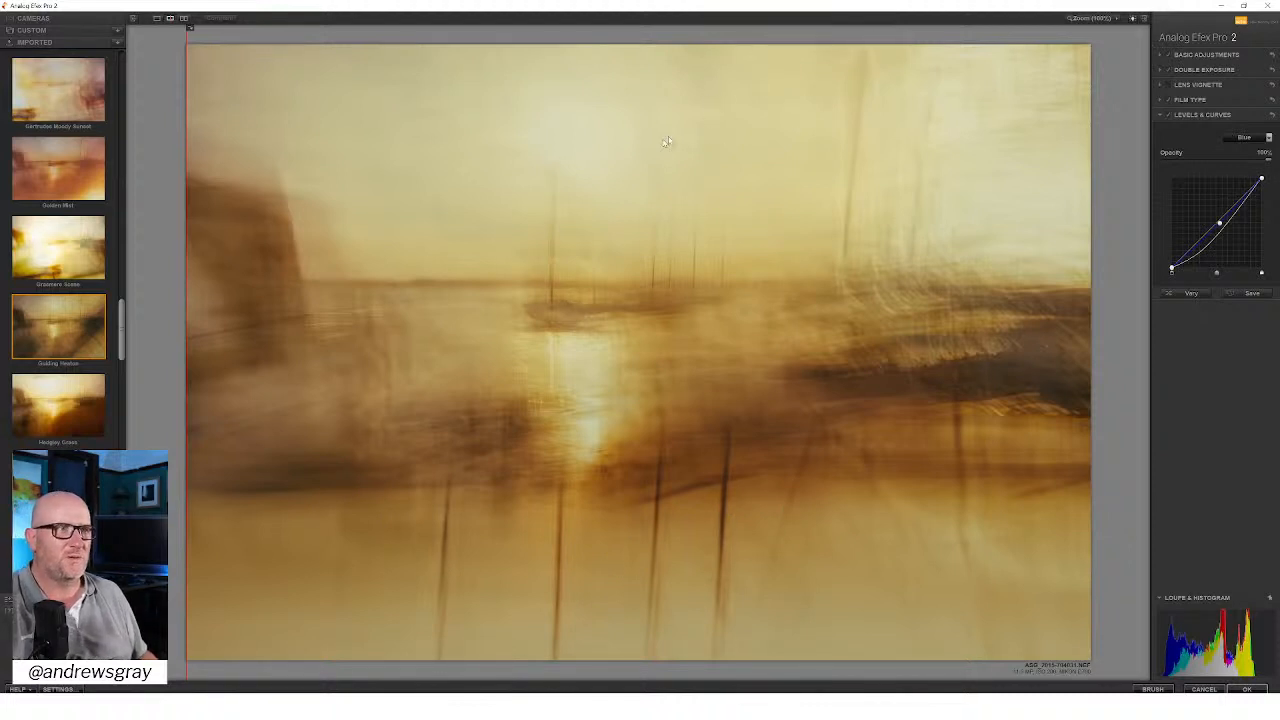
Step: Enable the lens vignette, centre it at the upper end of the sun's reflection, set its amount to -22%, and compare the effect
left_click(1168, 85)
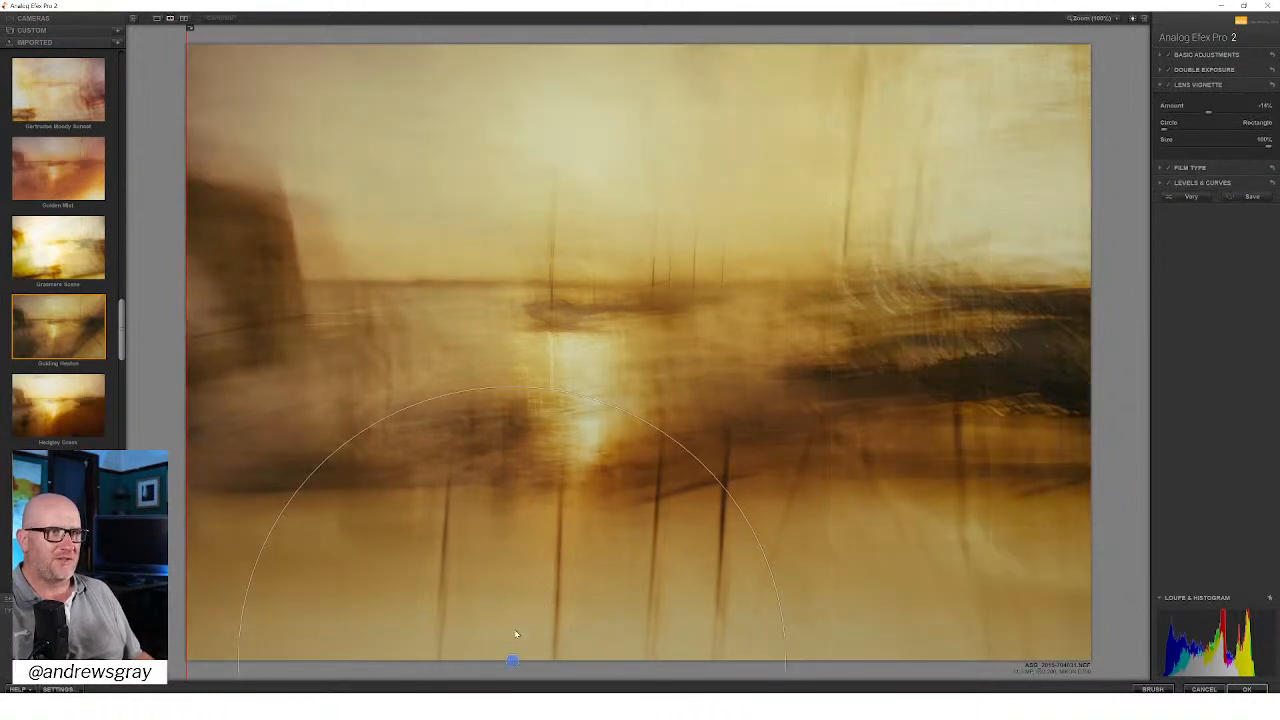
left_click_drag(512, 661, 566, 334)
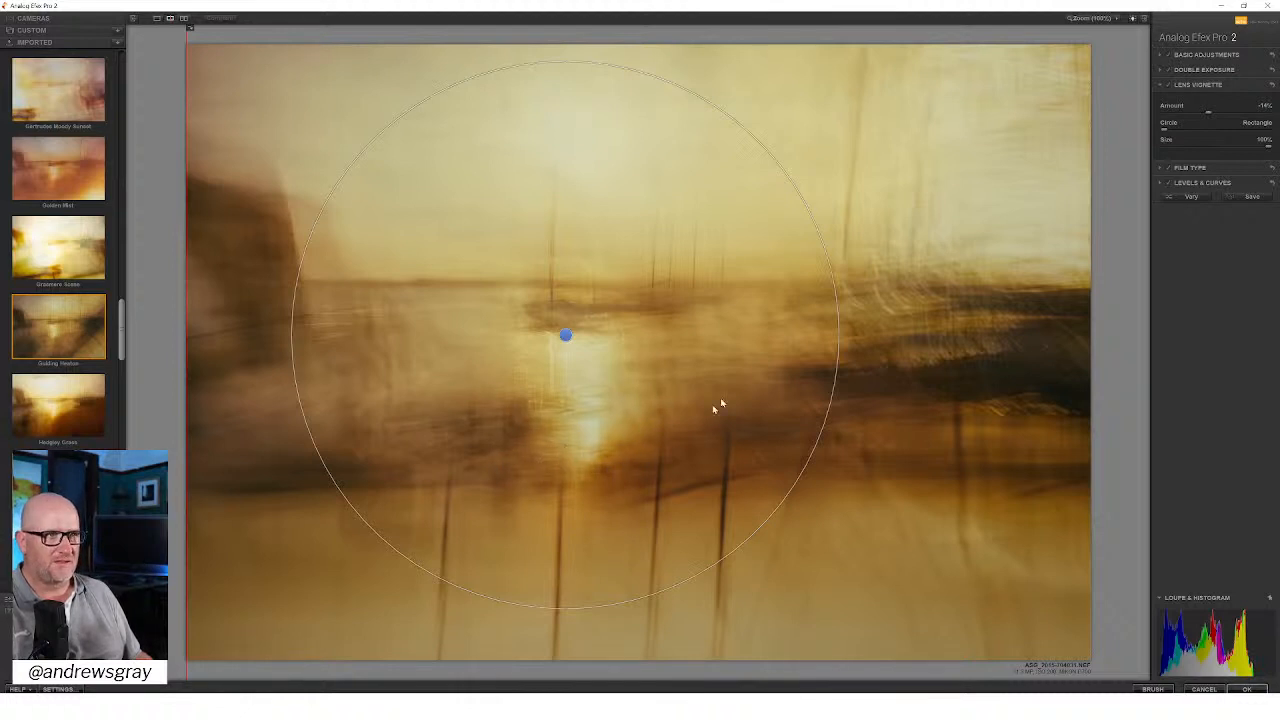
left_click_drag(1207, 114, 1199, 121)
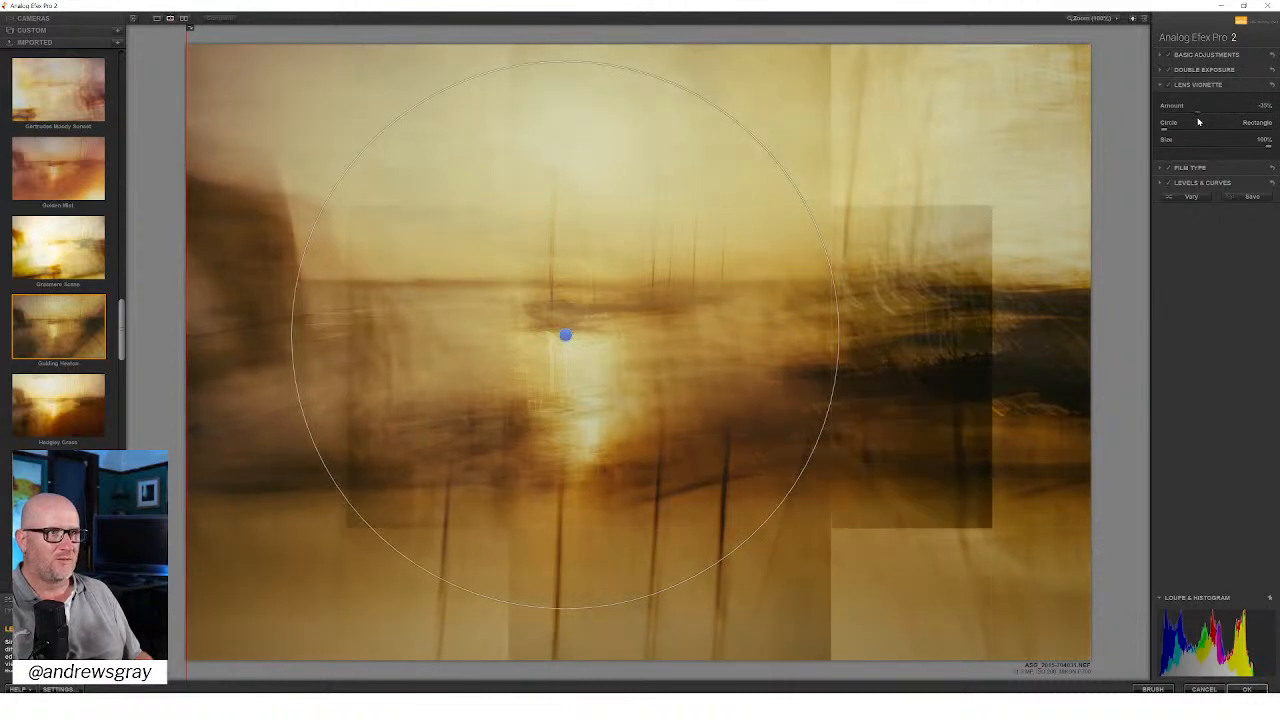
left_click_drag(1200, 121, 1224, 117)
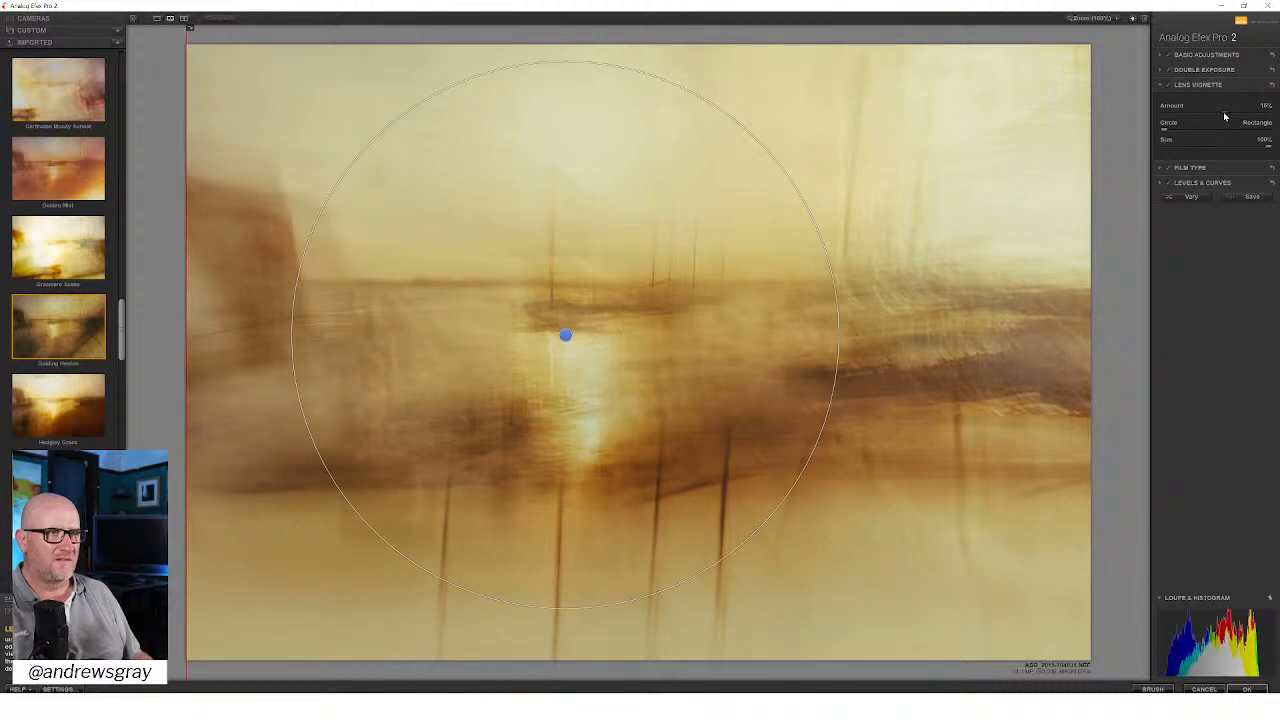
mouse_move(1224, 117)
left_mouse_down()
mouse_move(1194, 115)
mouse_move(1205, 116)
left_mouse_up()
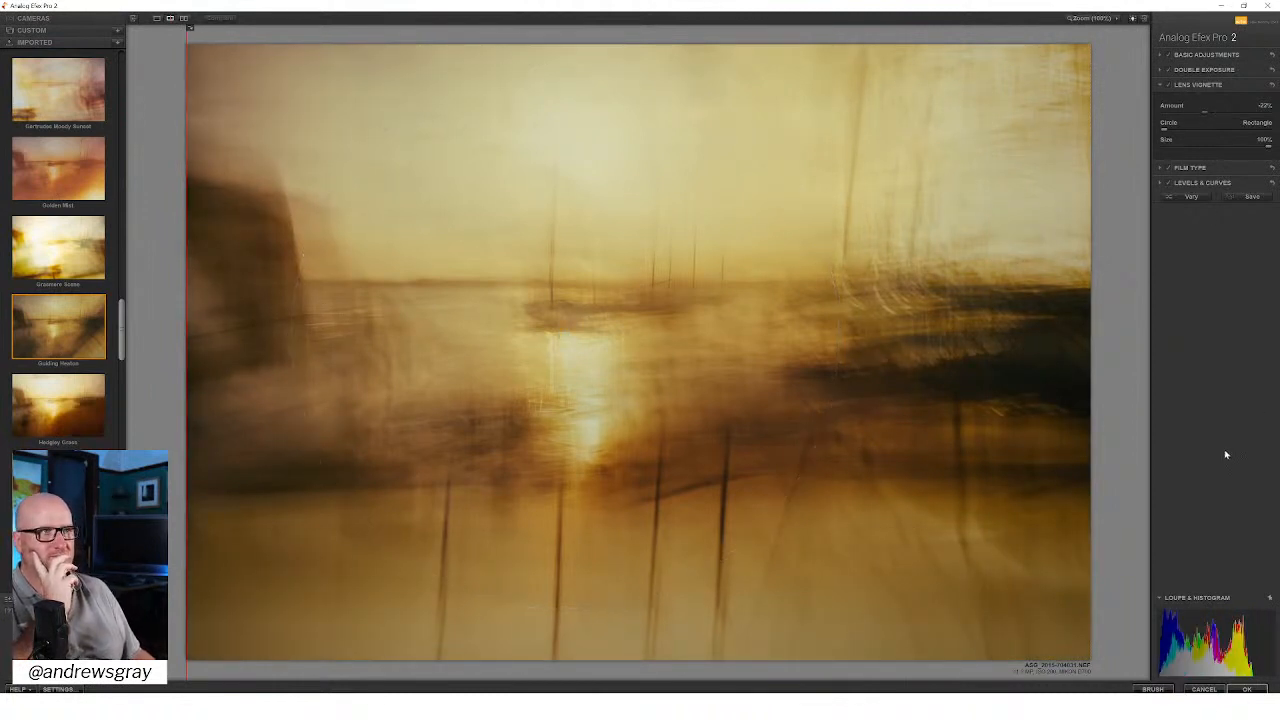
left_click(1167, 87)
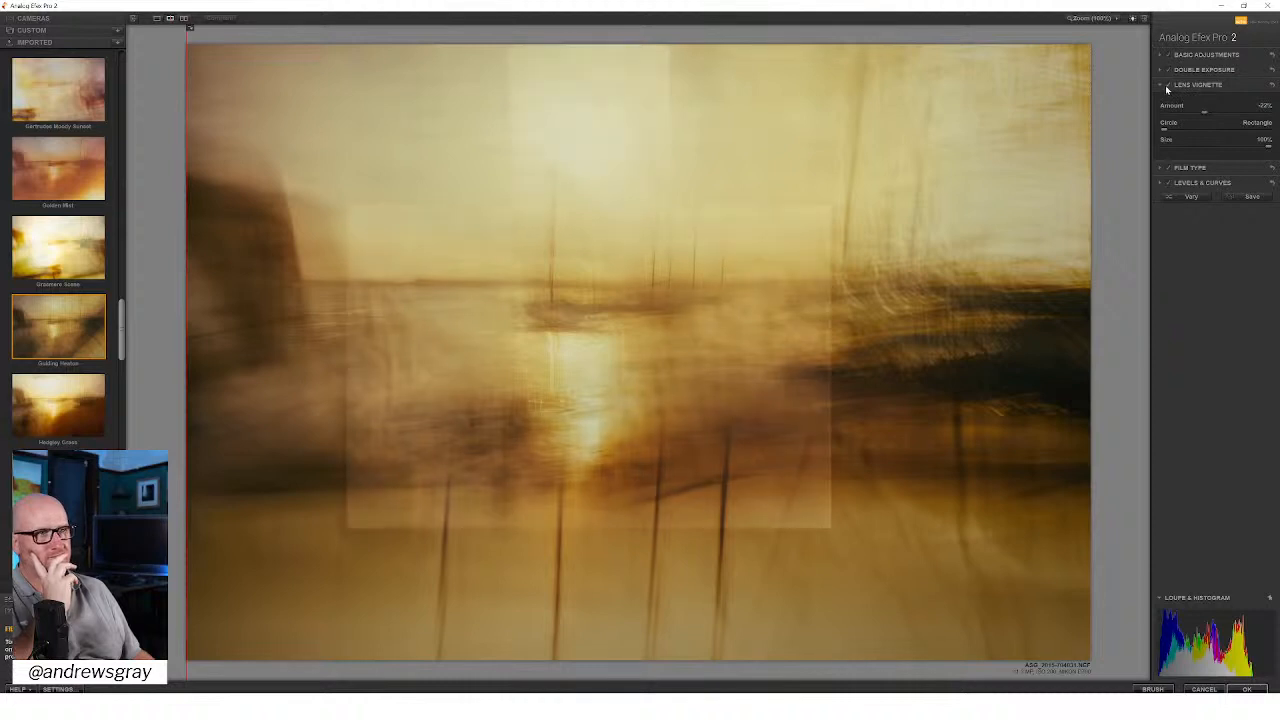
left_click(1167, 87)
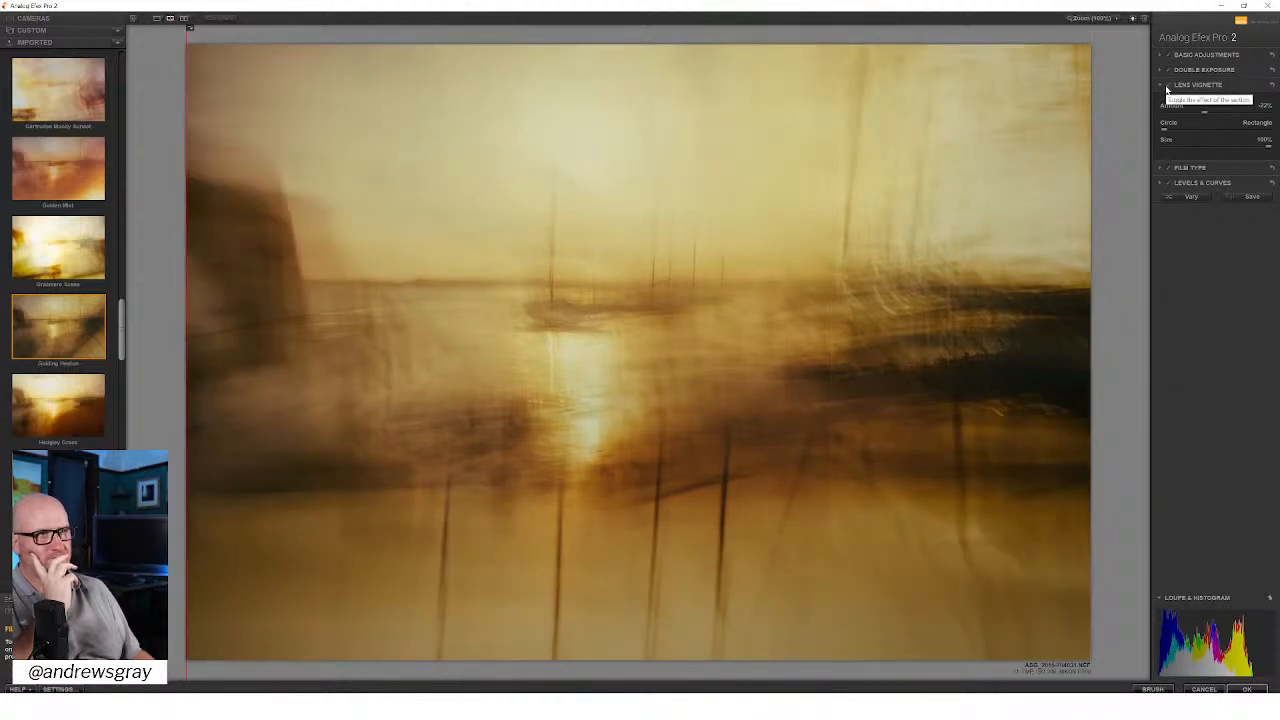
Step: Recentre the lens vignette on the small boats at the horizon, compare its effect, set its amount to -18%, and apply the filter
left_click(1175, 86)
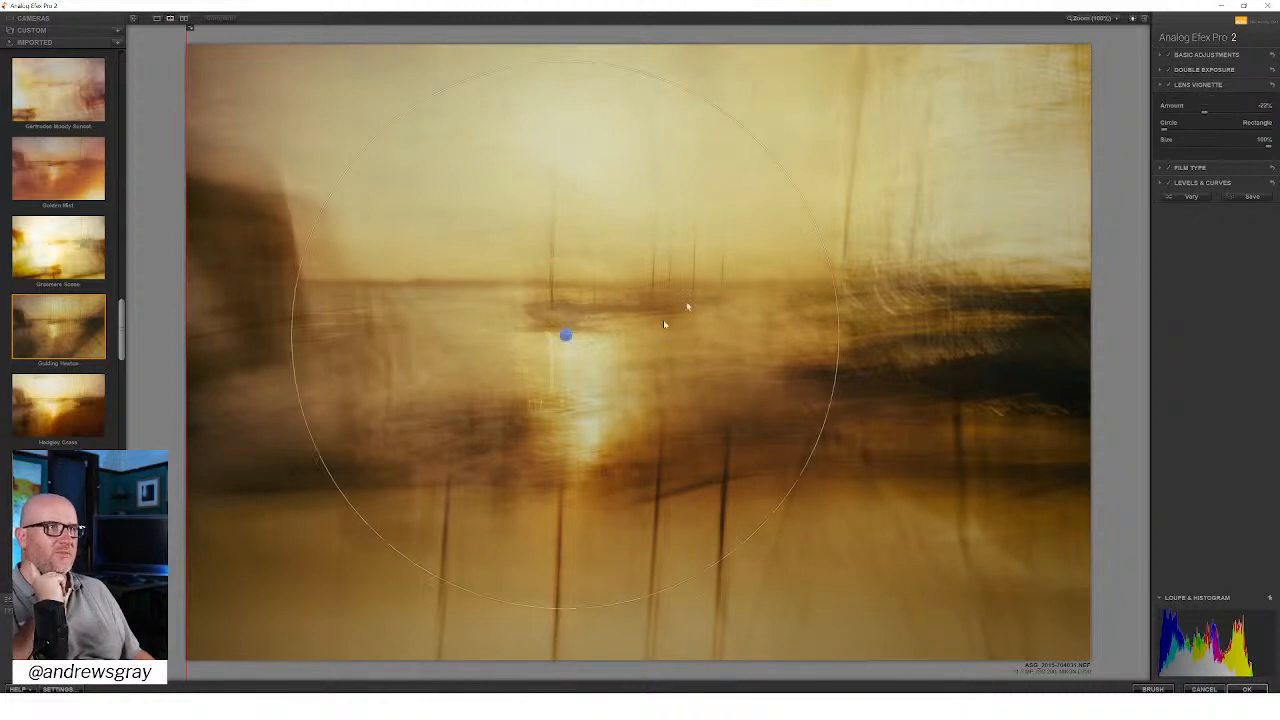
left_click_drag(566, 336, 581, 290)
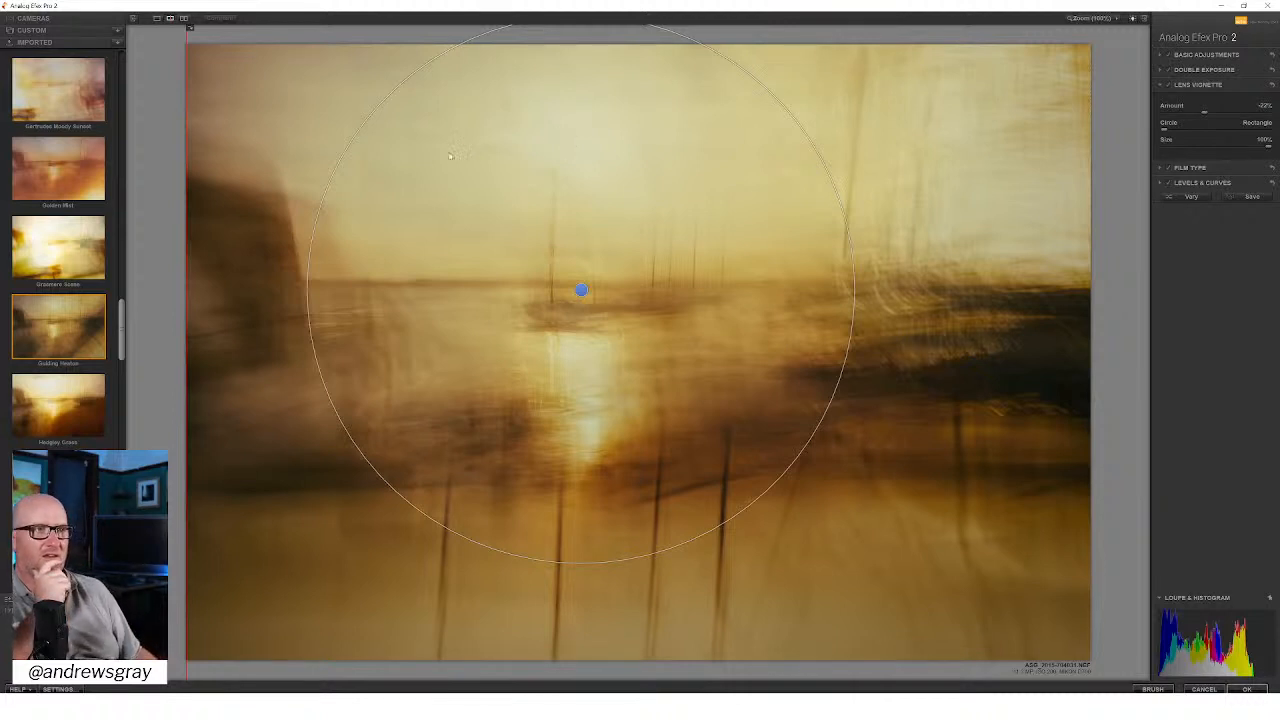
mouse_move(581, 289)
left_mouse_down()
mouse_move(577, 306)
mouse_move(571, 280)
mouse_move(573, 321)
mouse_move(580, 303)
left_mouse_up()
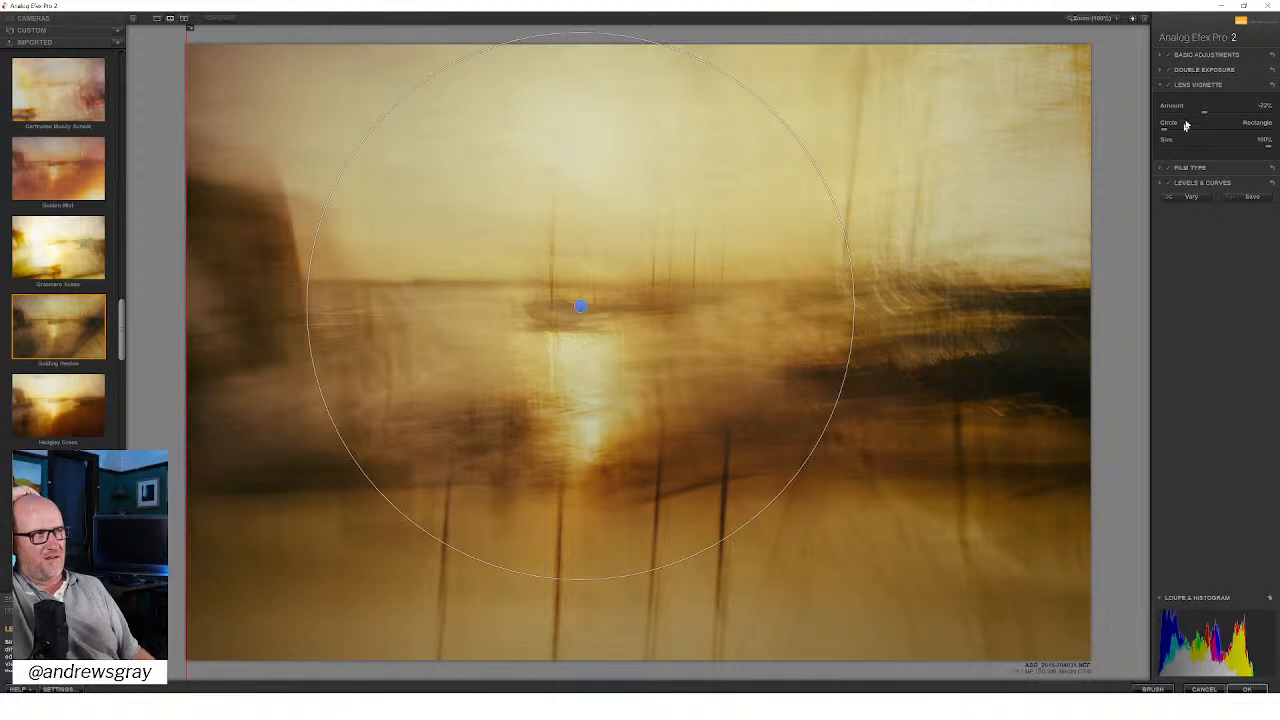
left_click(1168, 87)
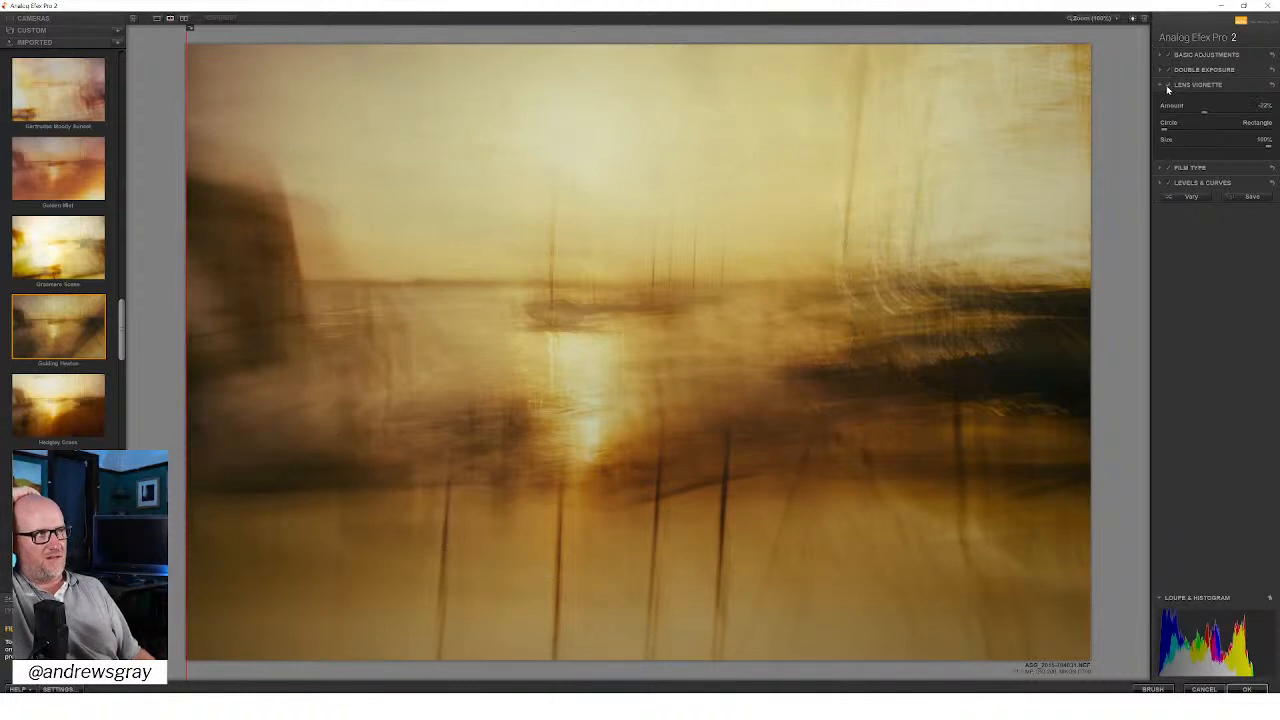
left_click(1168, 87)
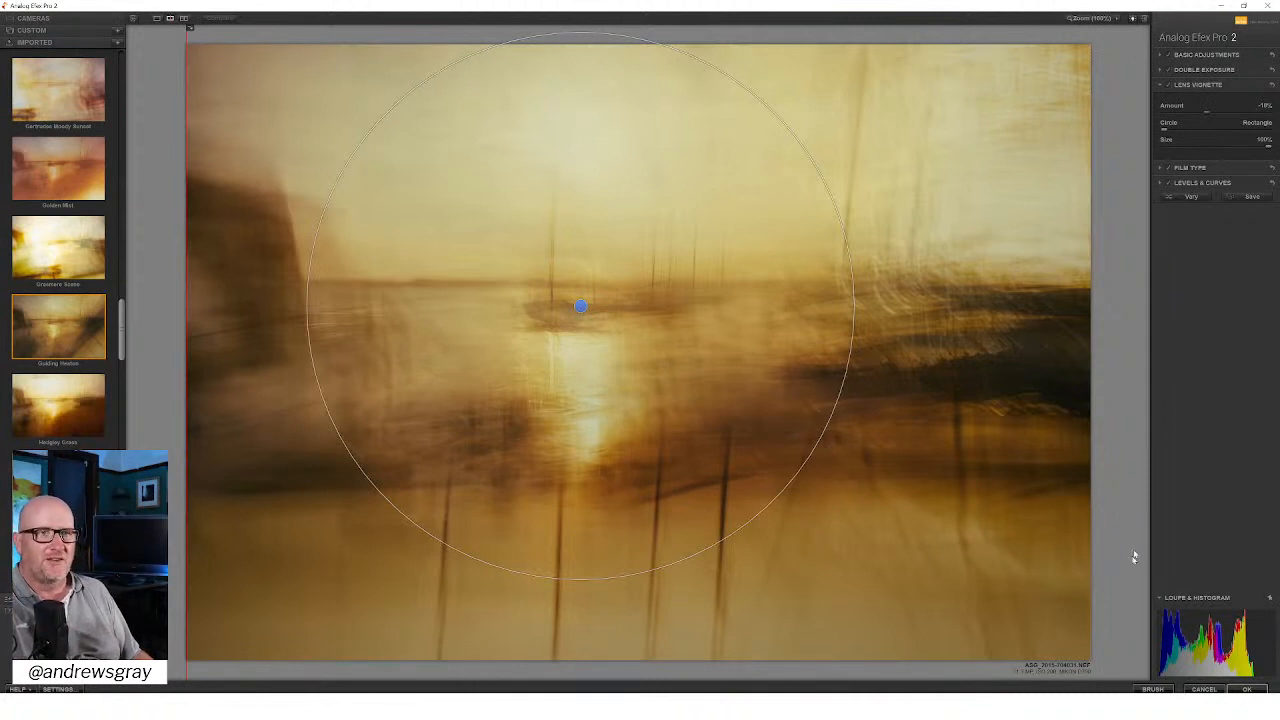
left_click(1247, 689)
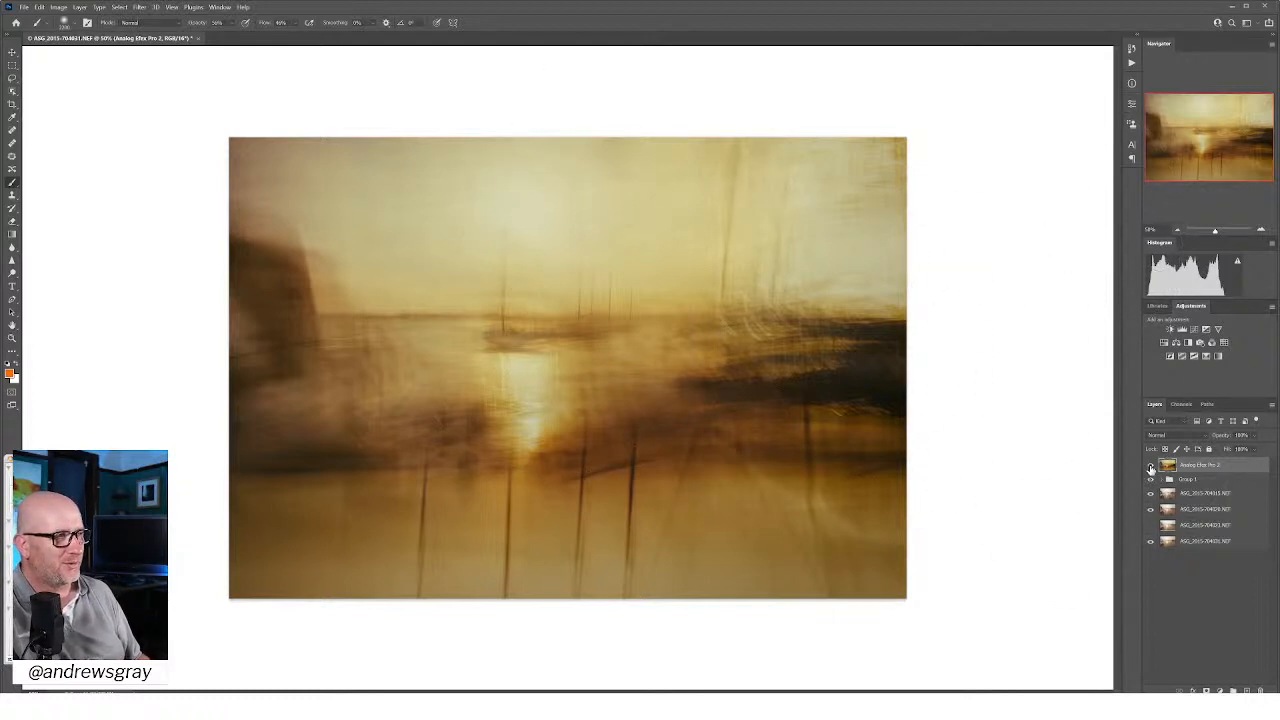
Step: Hide the Analog Efex Pro 2 layer and stamp the visible composite onto a new top layer, reopening it in Analog Efex Pro 2
left_click(1150, 466)
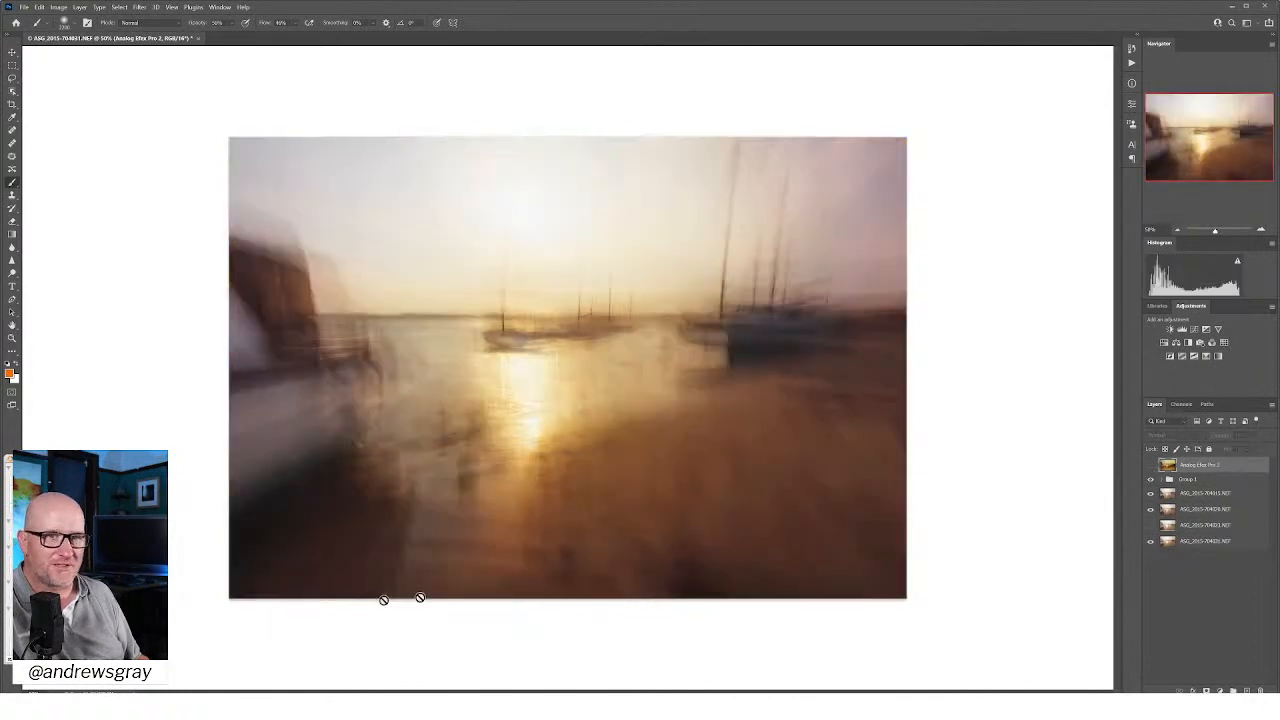
left_click(1247, 691)
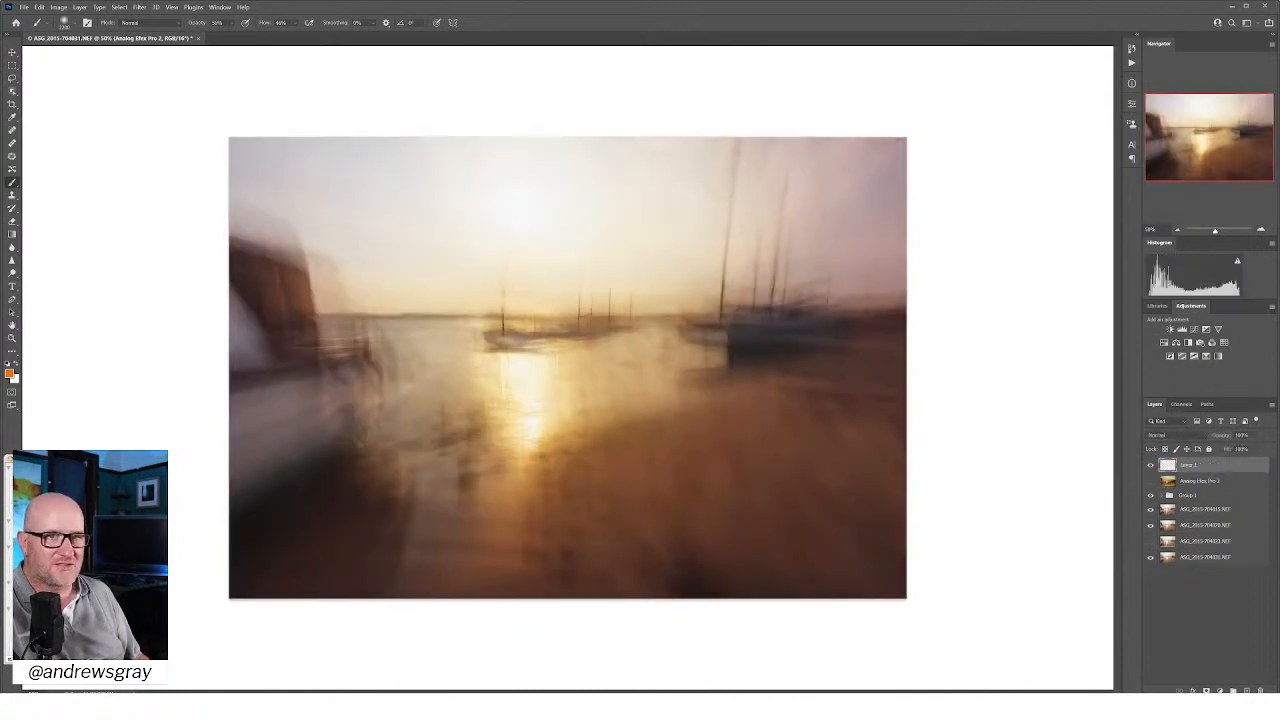
left_click(1190, 466)
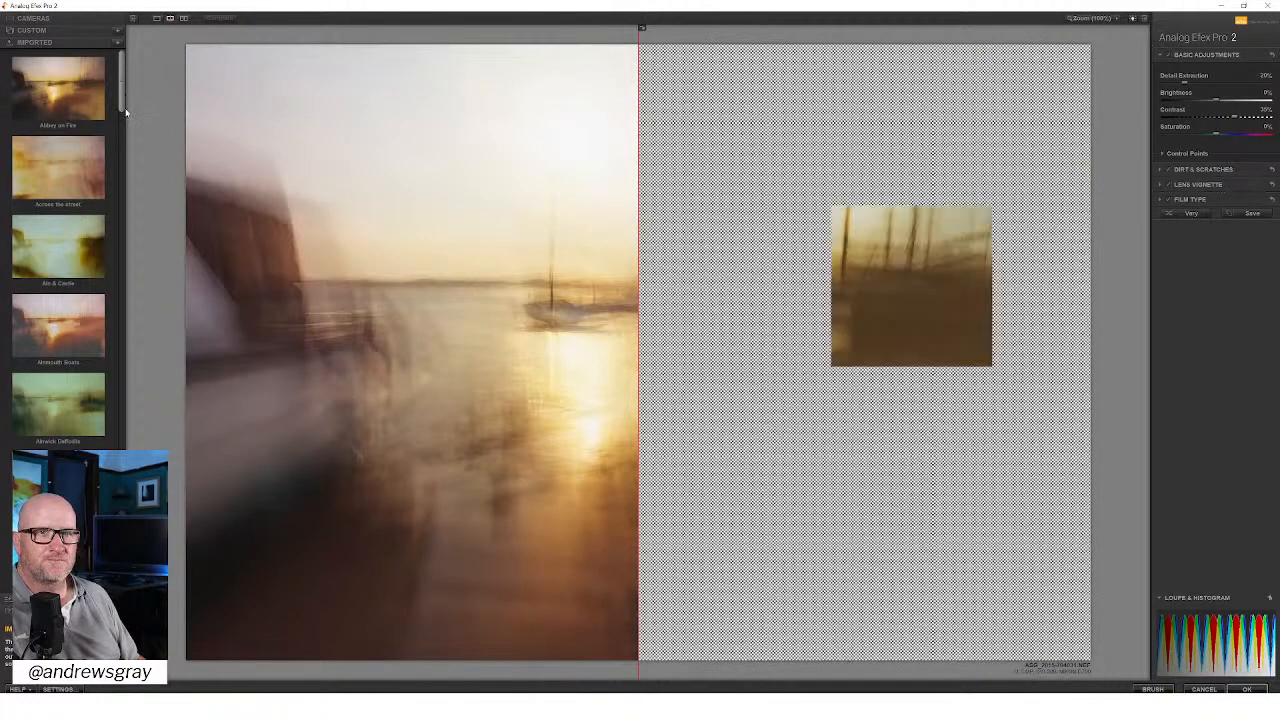
Step: Apply the imported Bamburgh recipe listed just above Bamburgh Side View and extend the after preview across the whole photo
left_click_drag(122, 94, 121, 242)
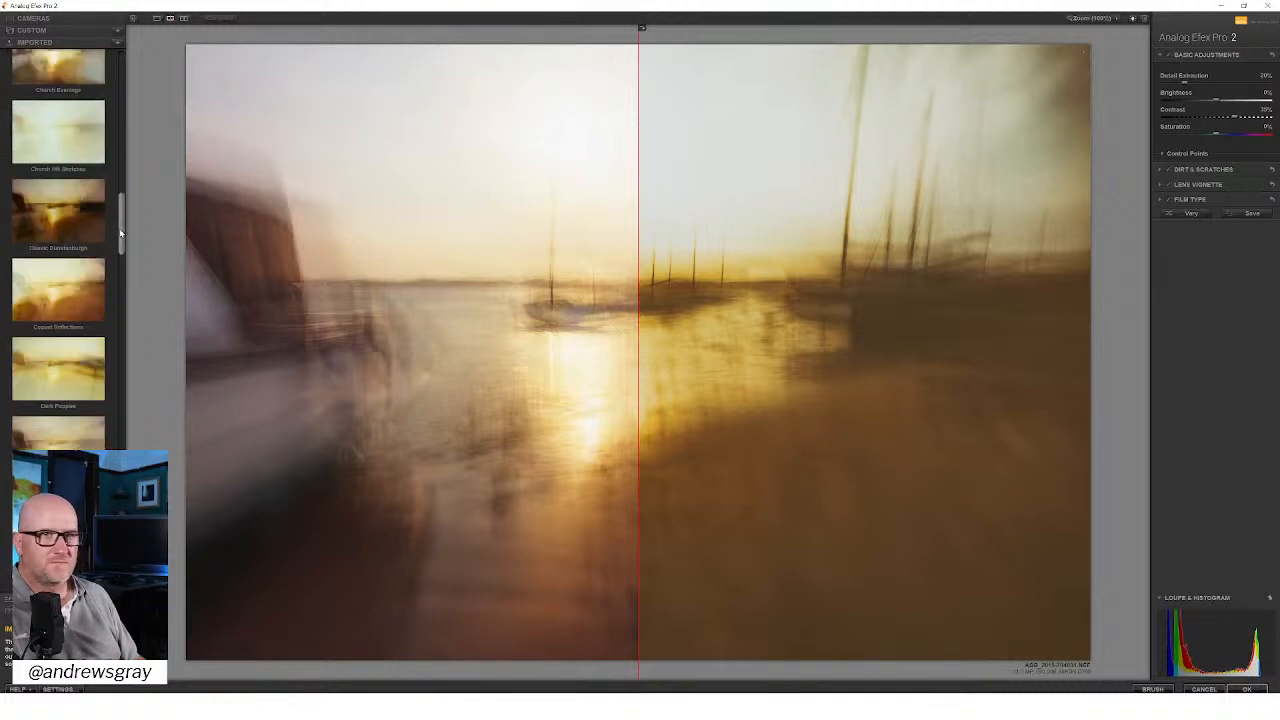
mouse_move(123, 233)
left_mouse_down()
mouse_move(127, 333)
mouse_move(135, 145)
left_mouse_up()
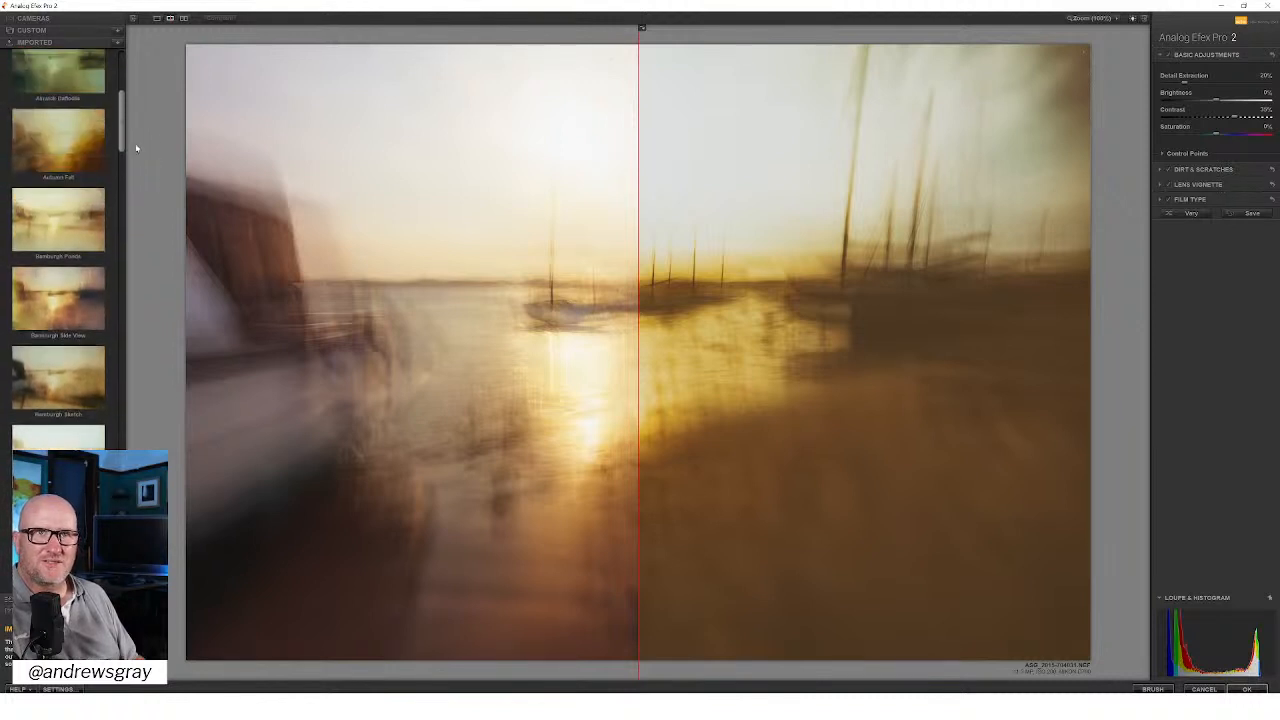
left_click(69, 233)
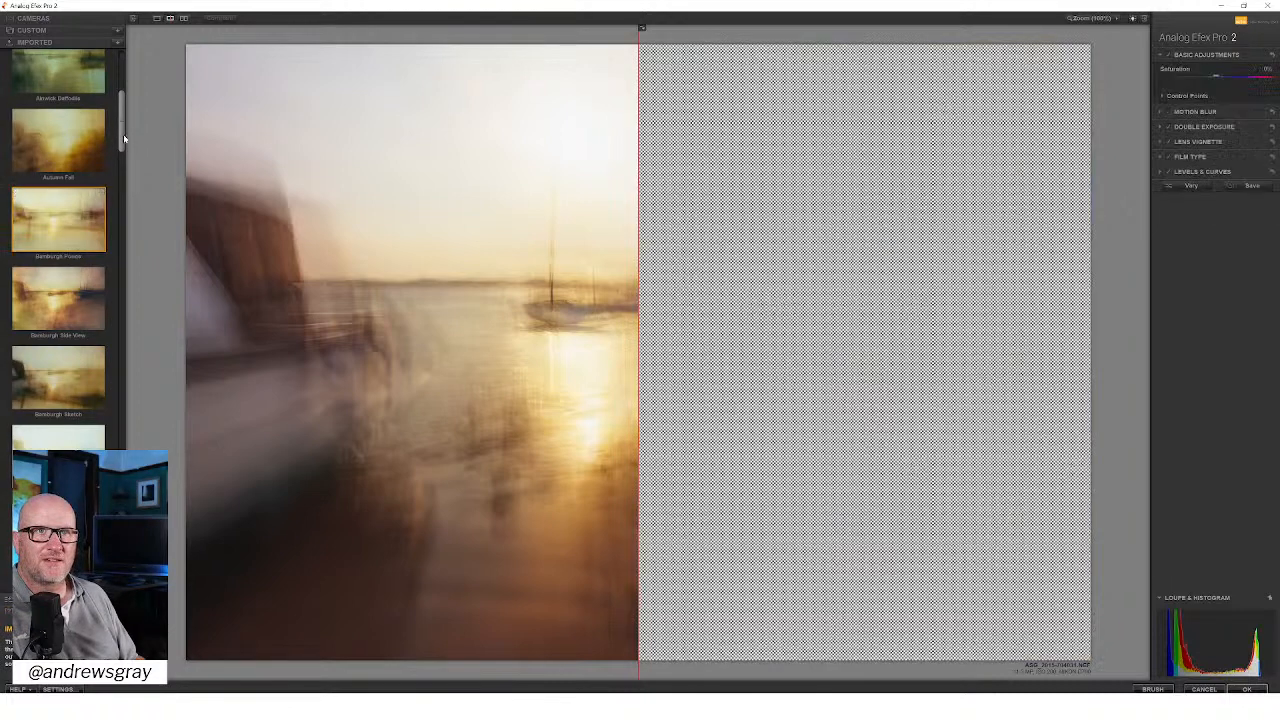
left_click_drag(123, 134, 126, 93)
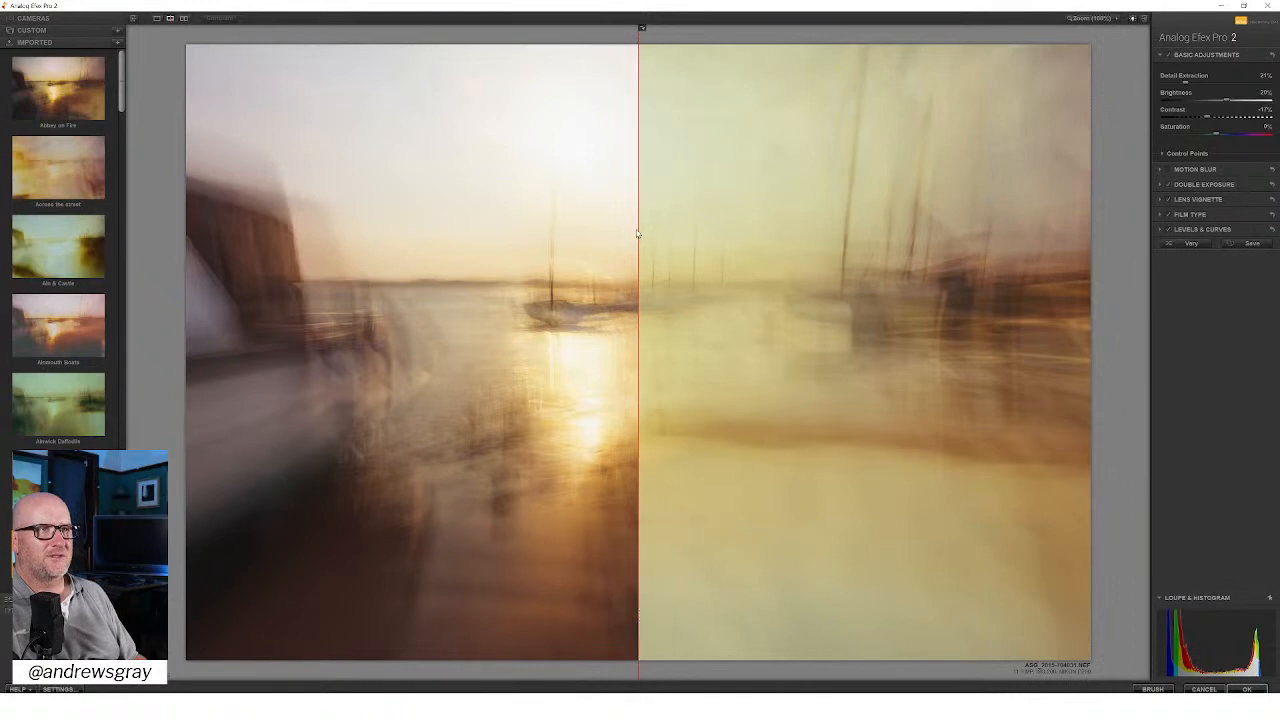
left_click_drag(638, 230, 140, 225)
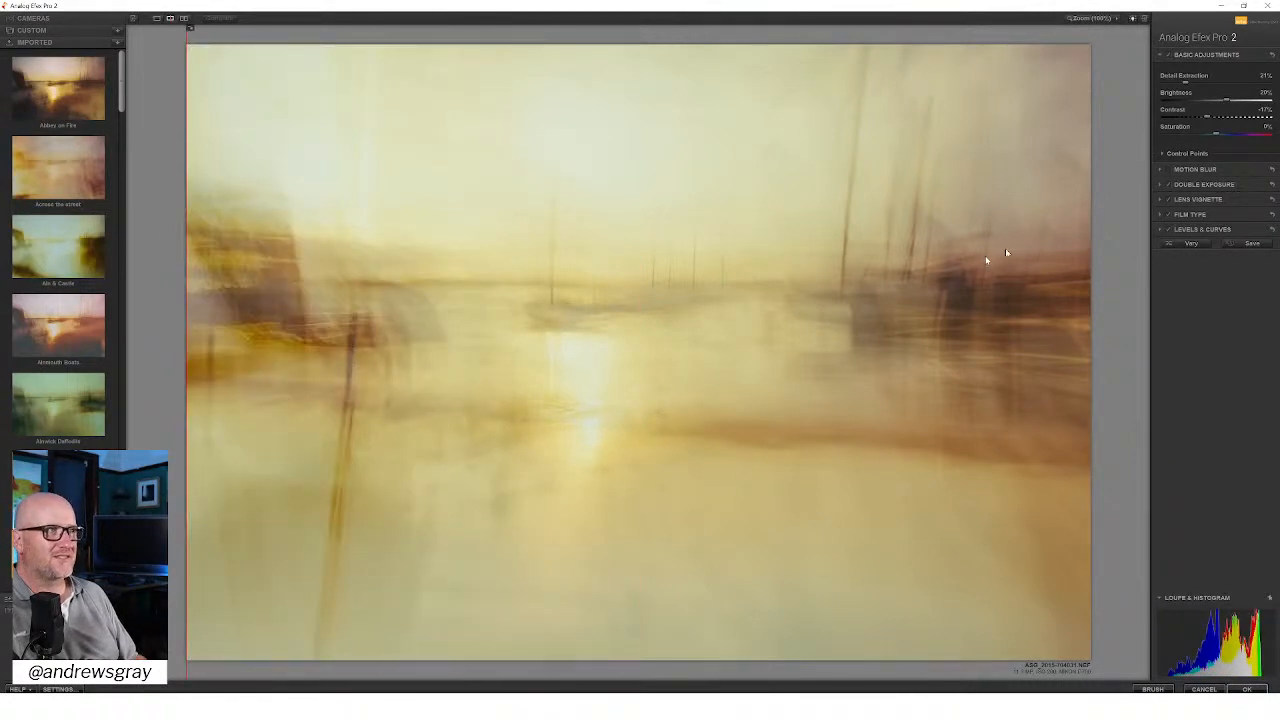
Step: In Double Exposure, rotate the second exposure to nearly level and centre it on the horizon just right of the dark harbour structure
left_click(1224, 186)
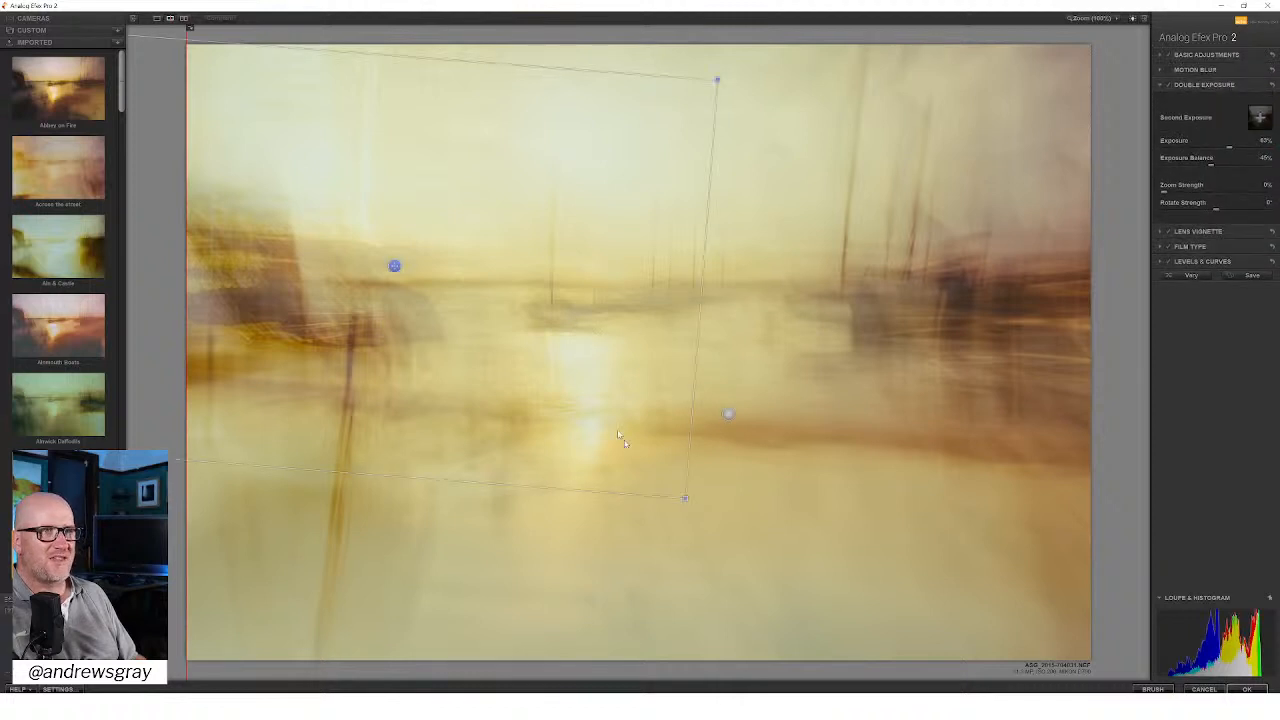
mouse_move(740, 254)
left_mouse_down()
mouse_move(740, 223)
mouse_move(746, 239)
left_mouse_up()
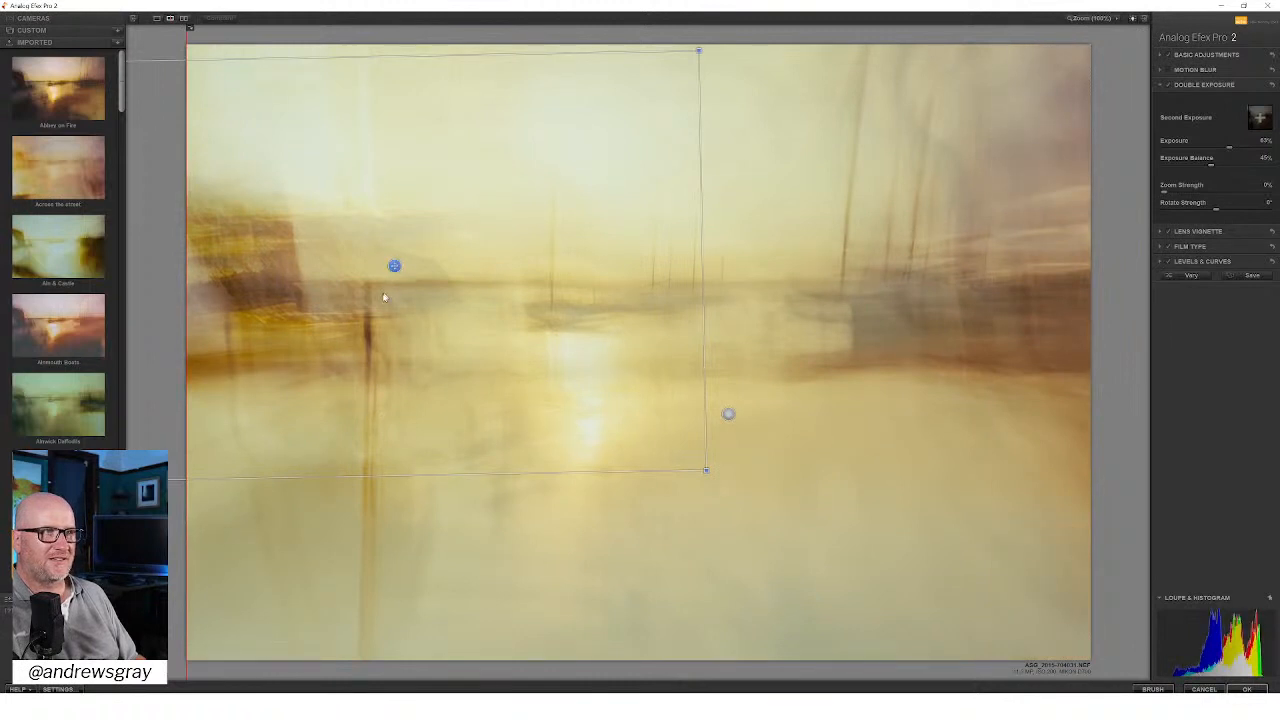
left_click_drag(394, 266, 325, 284)
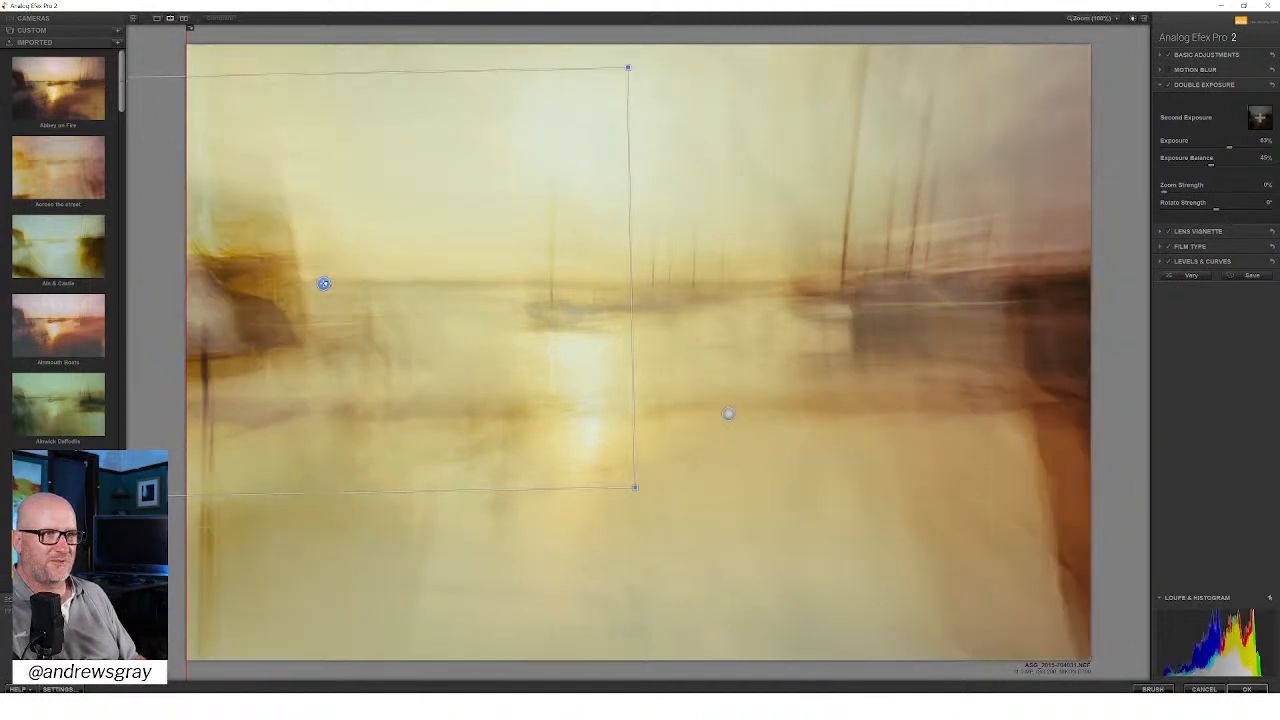
left_click_drag(324, 284, 348, 315)
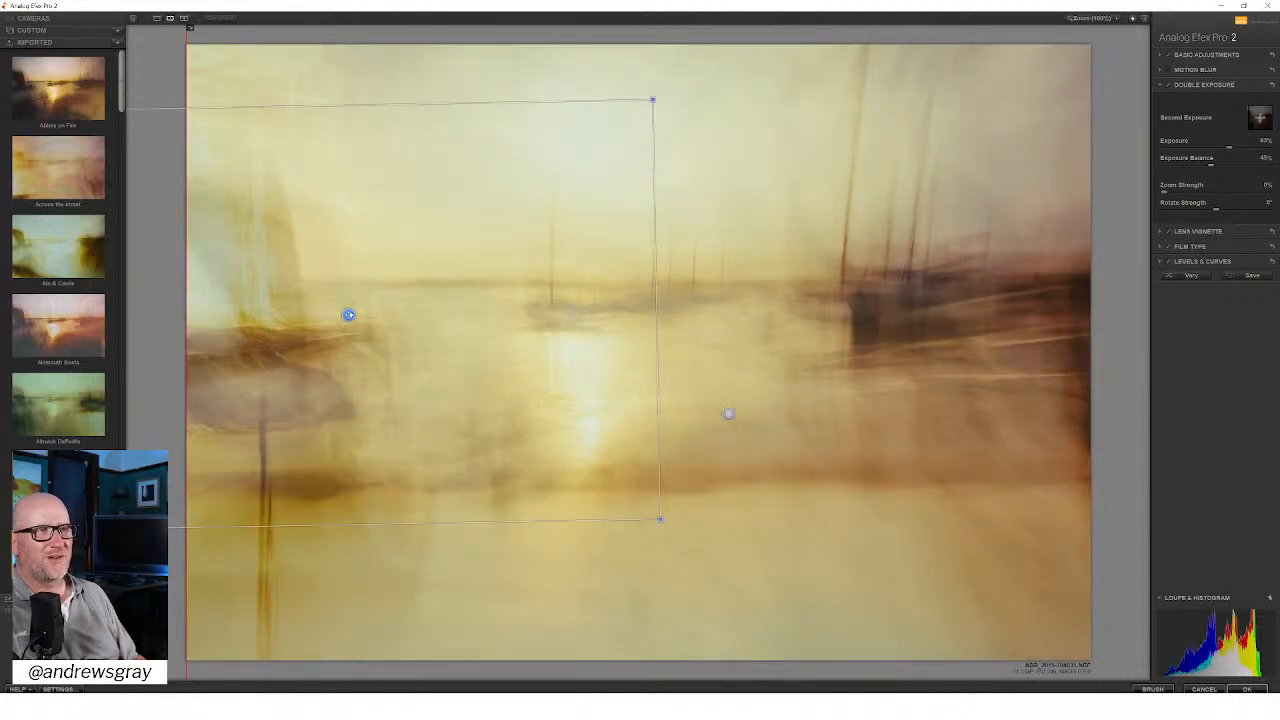
left_click_drag(348, 315, 349, 345)
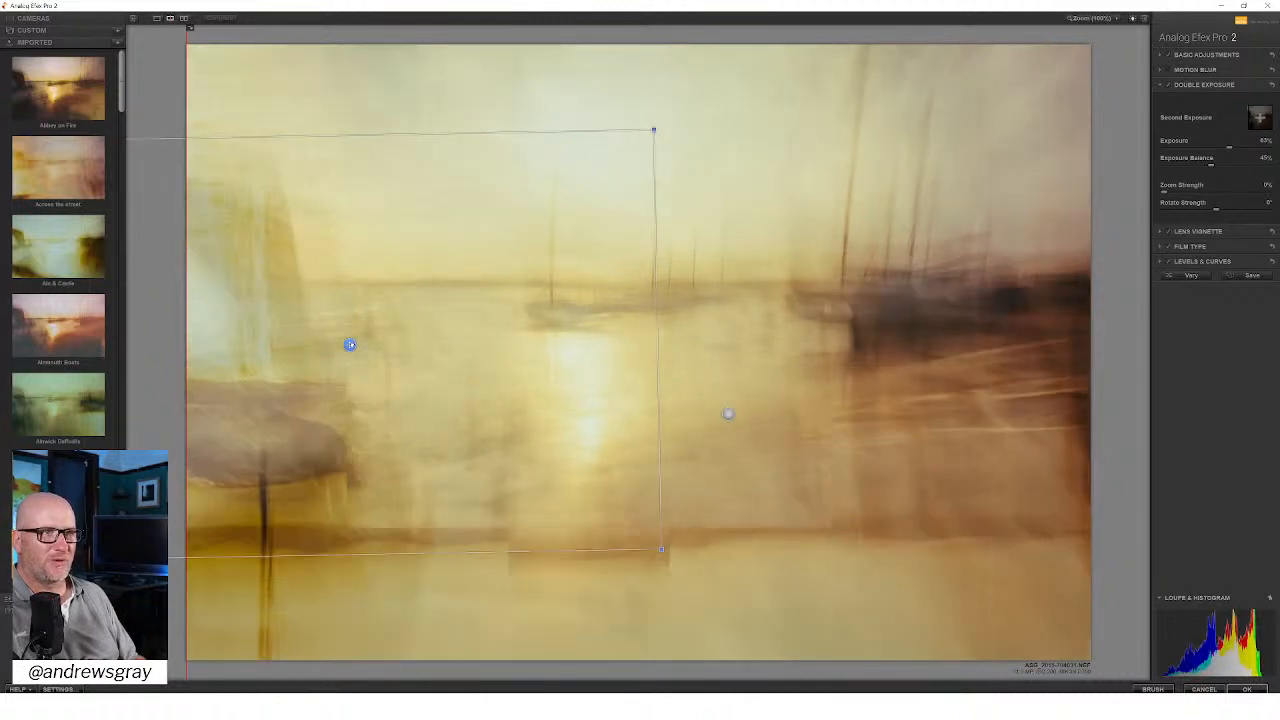
left_click_drag(350, 345, 366, 291)
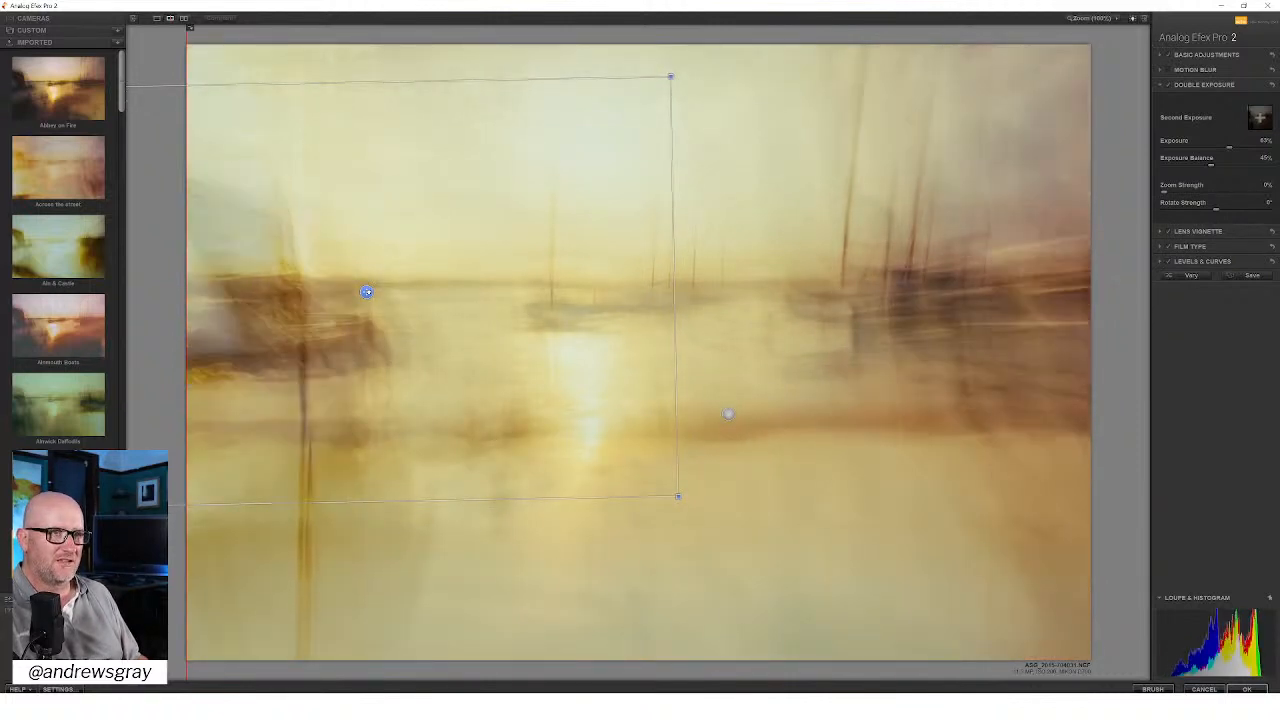
mouse_move(366, 291)
left_mouse_down()
mouse_move(323, 282)
mouse_move(353, 281)
left_mouse_up()
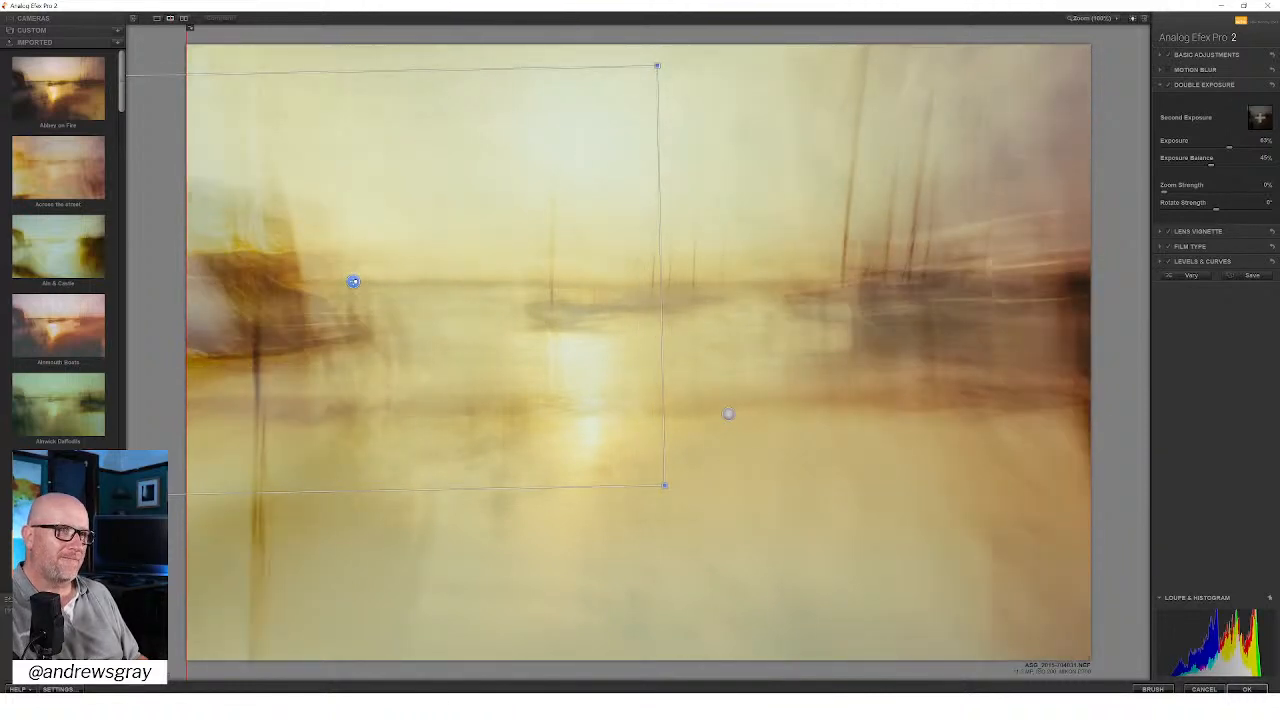
left_click_drag(353, 281, 358, 281)
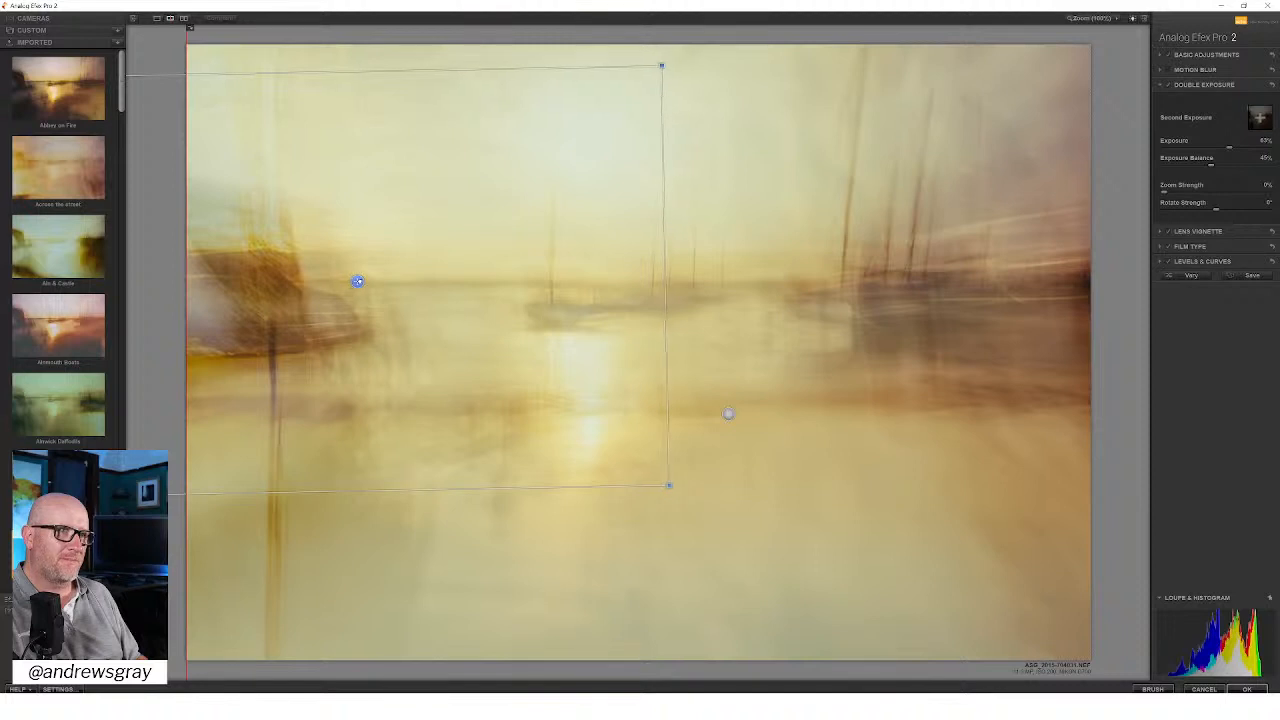
Step: Set the double exposure's Exposure Balance to 50% and Exposure to 54%
double_click(1210, 166)
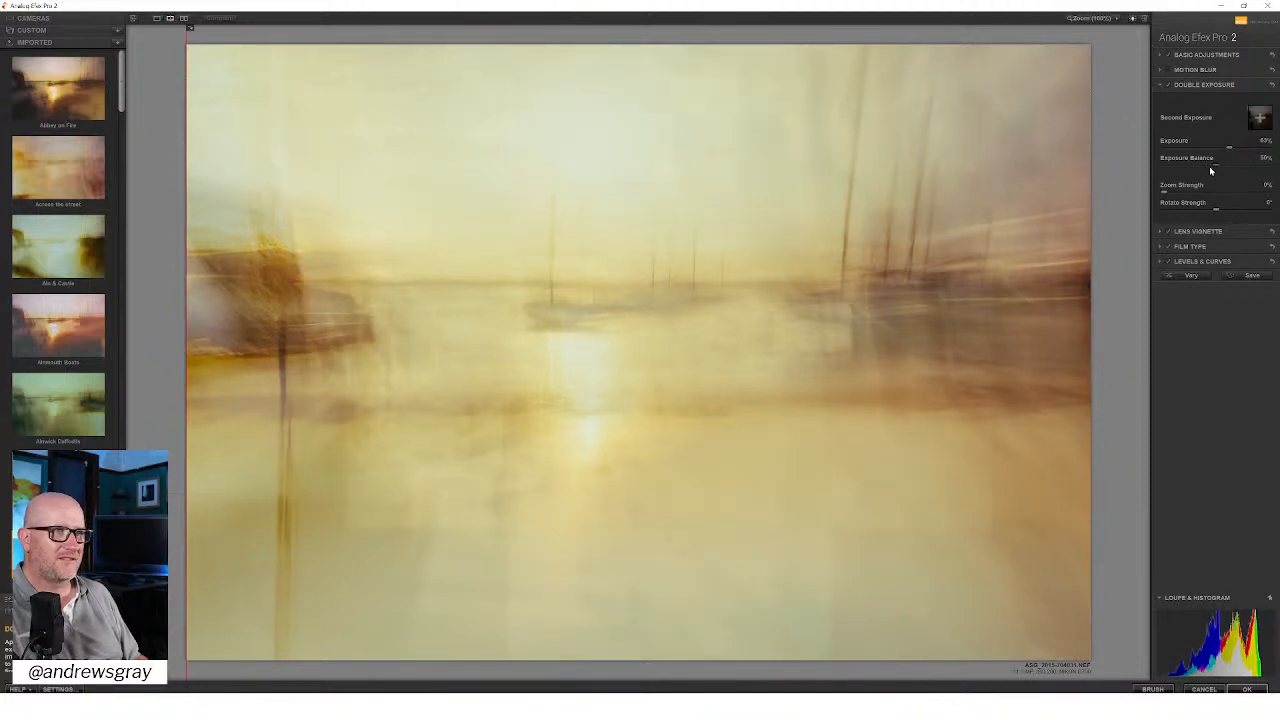
double_click(1229, 148)
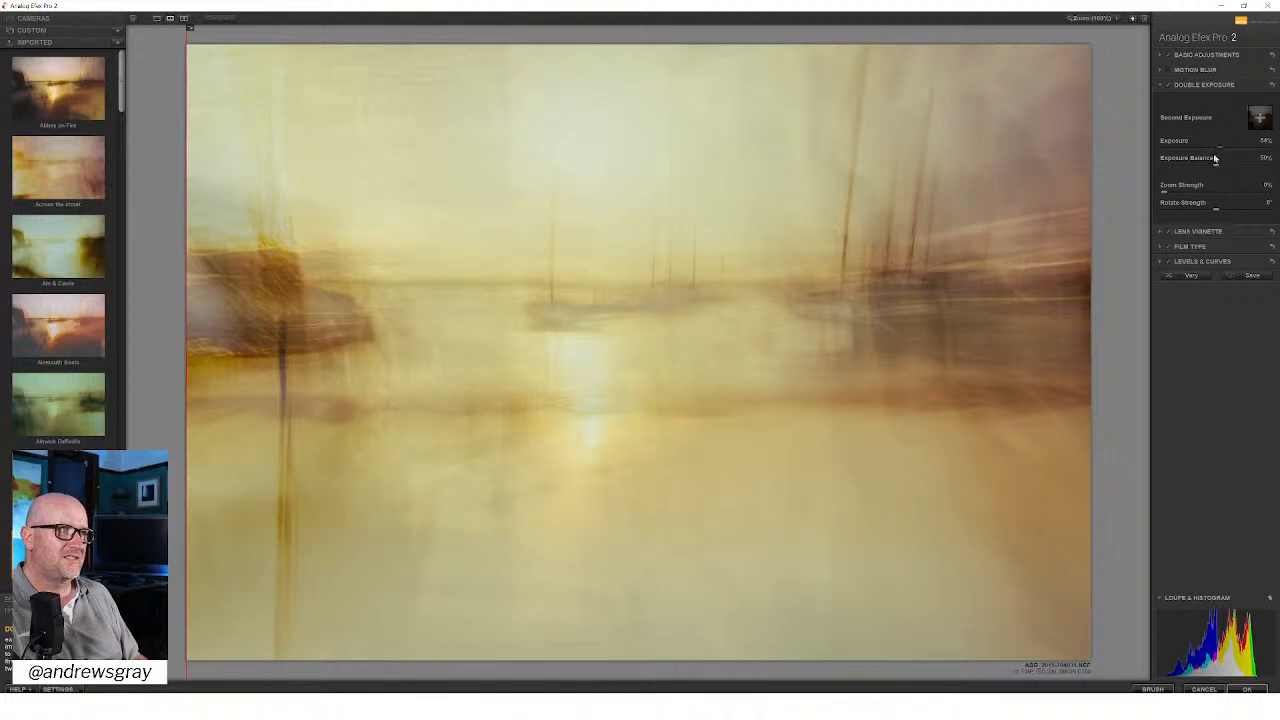
mouse_move(646, 220)
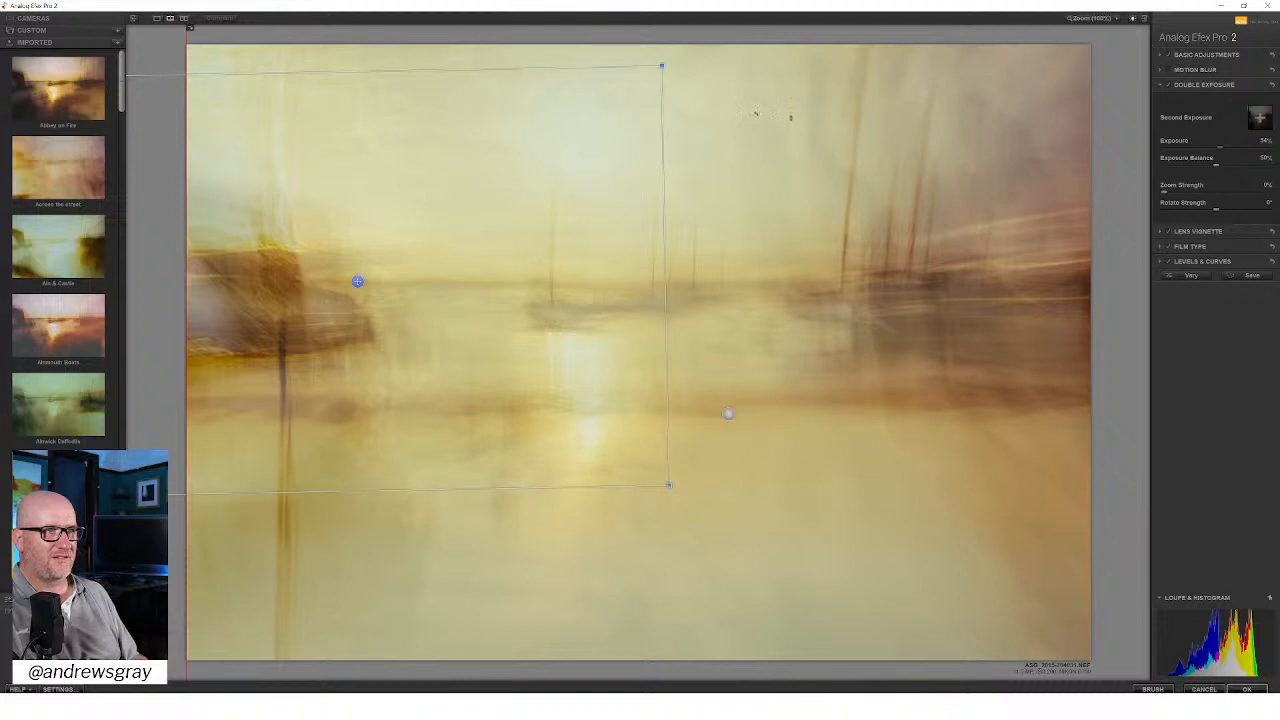
Step: Compare the photo with and without the Basic Adjustments and review their settings
left_click(1168, 57)
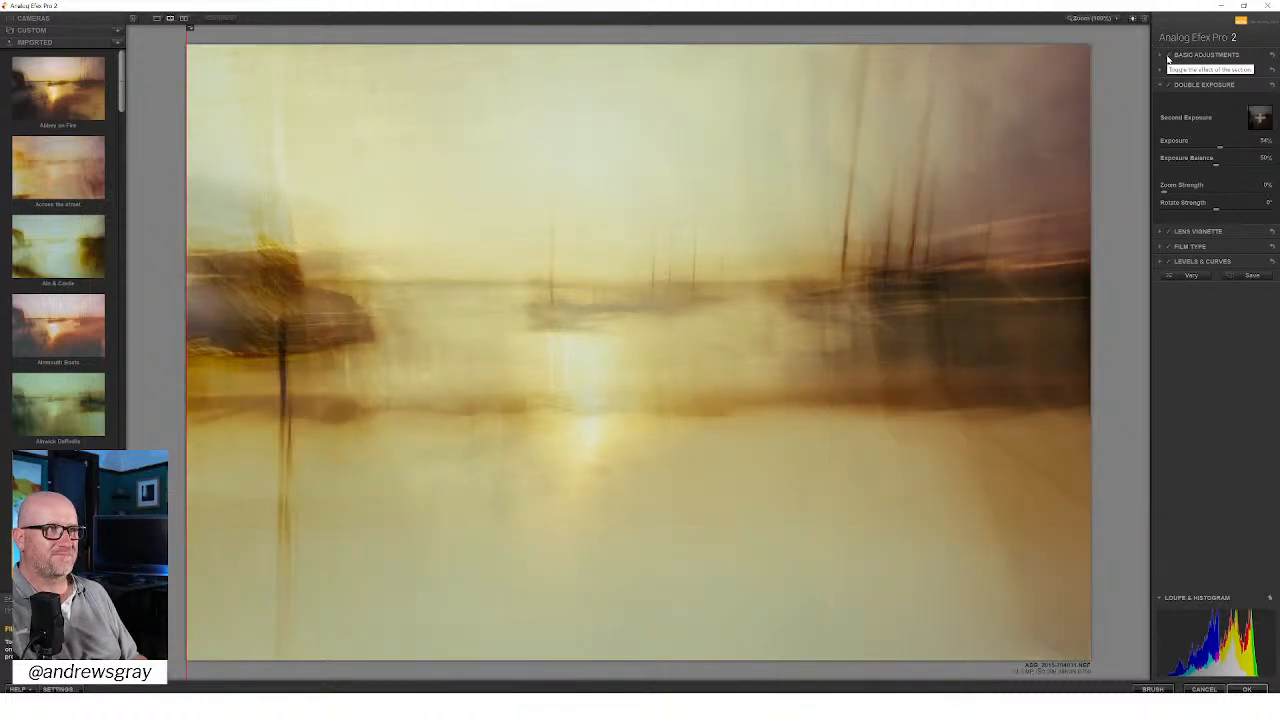
left_click(1168, 57)
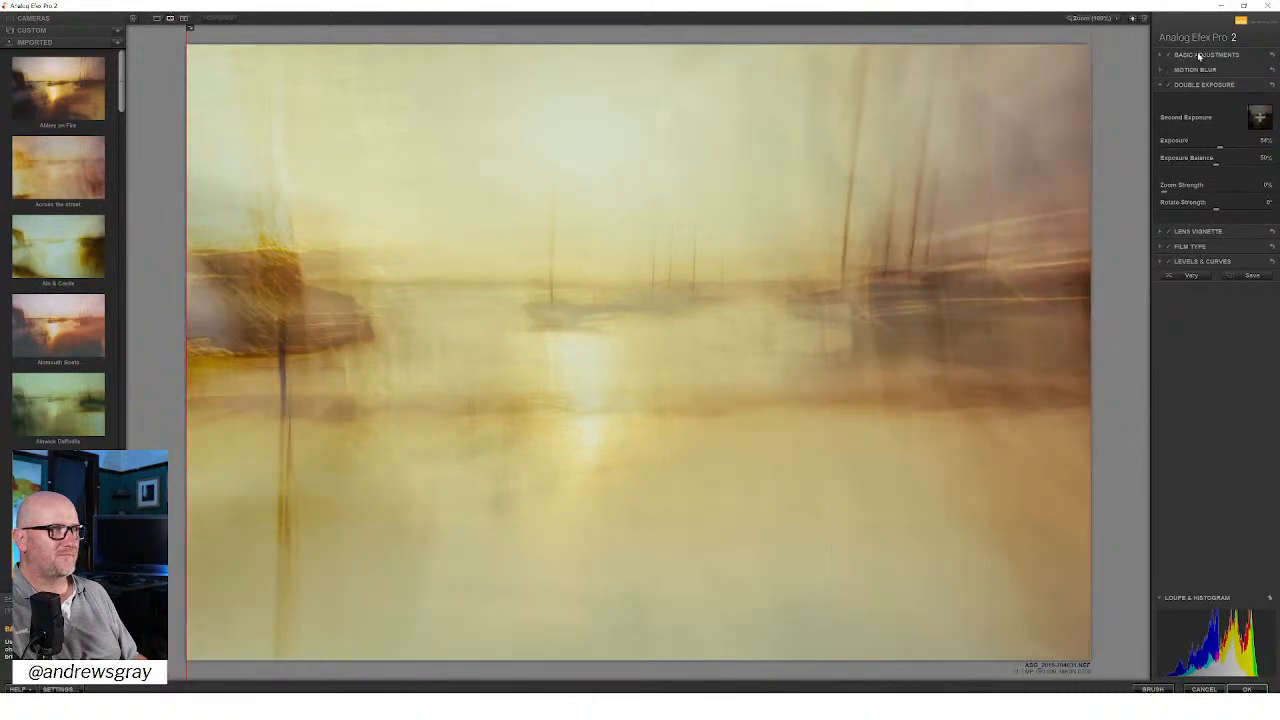
left_click(1199, 56)
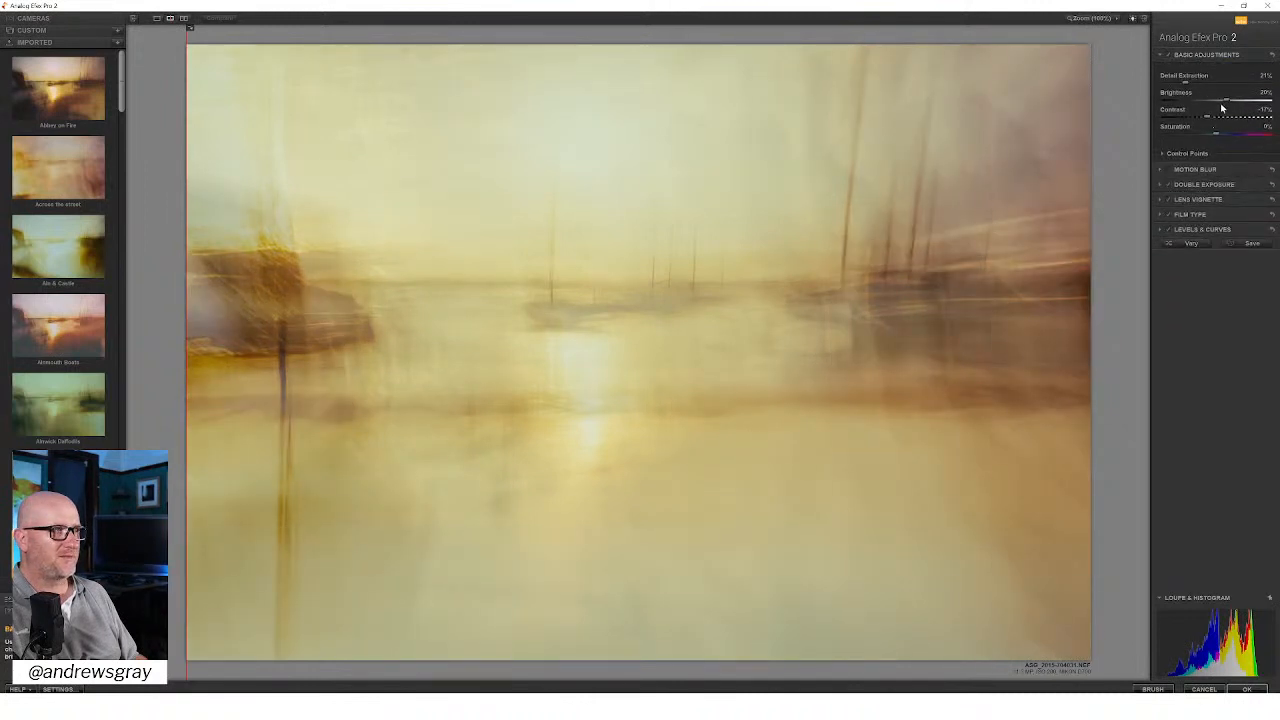
left_click(1186, 57)
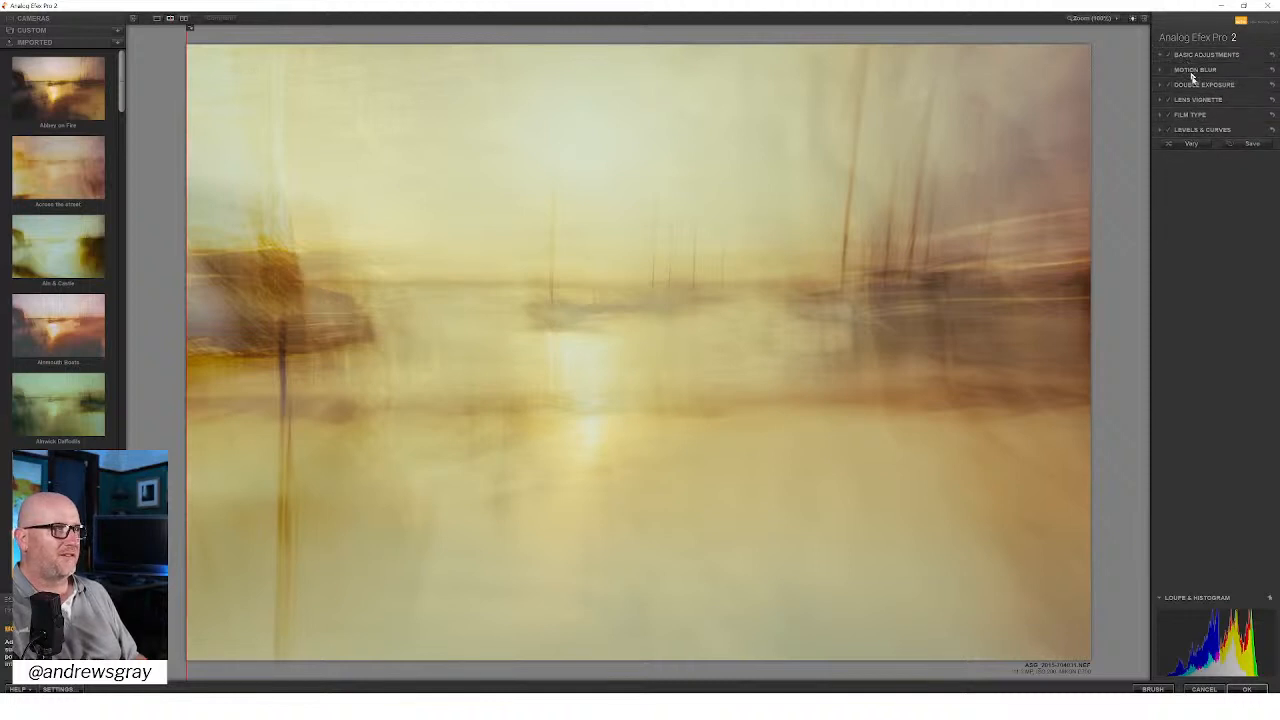
Step: Try several centre positions for the lens vignette, placing it on the horizon just right of the small boats' masts
left_click(1198, 100)
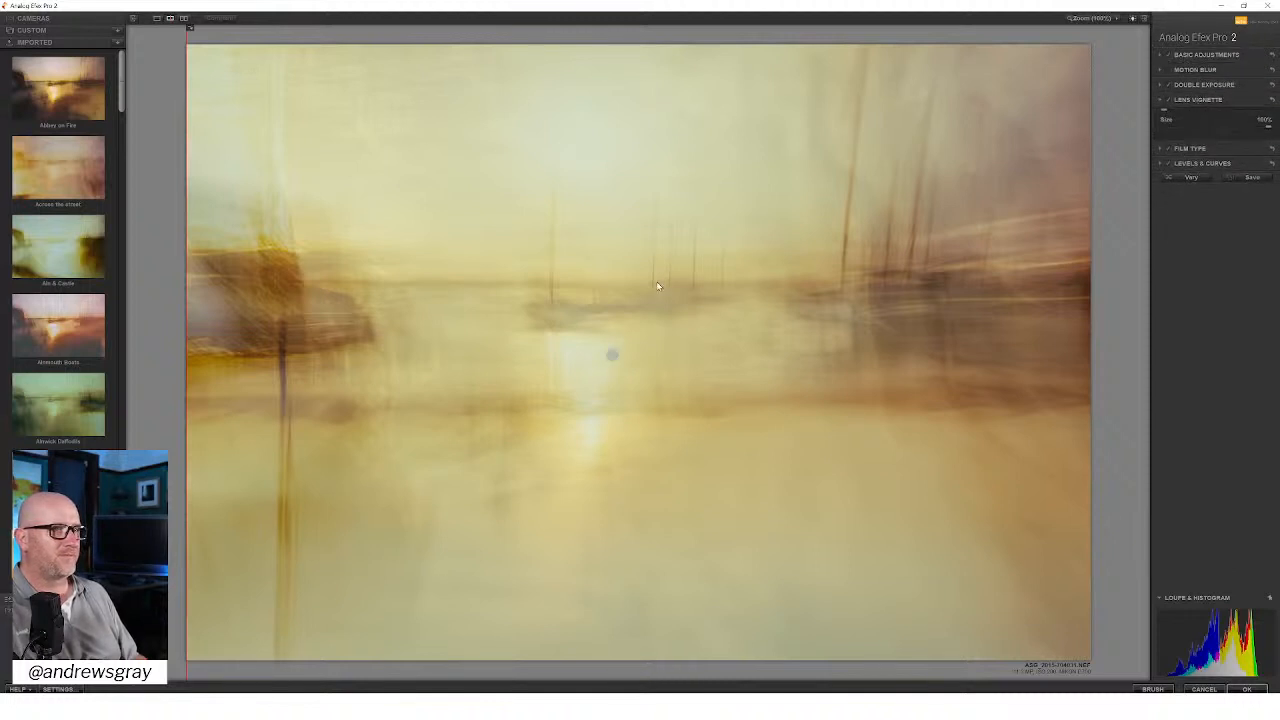
left_click_drag(612, 355, 737, 297)
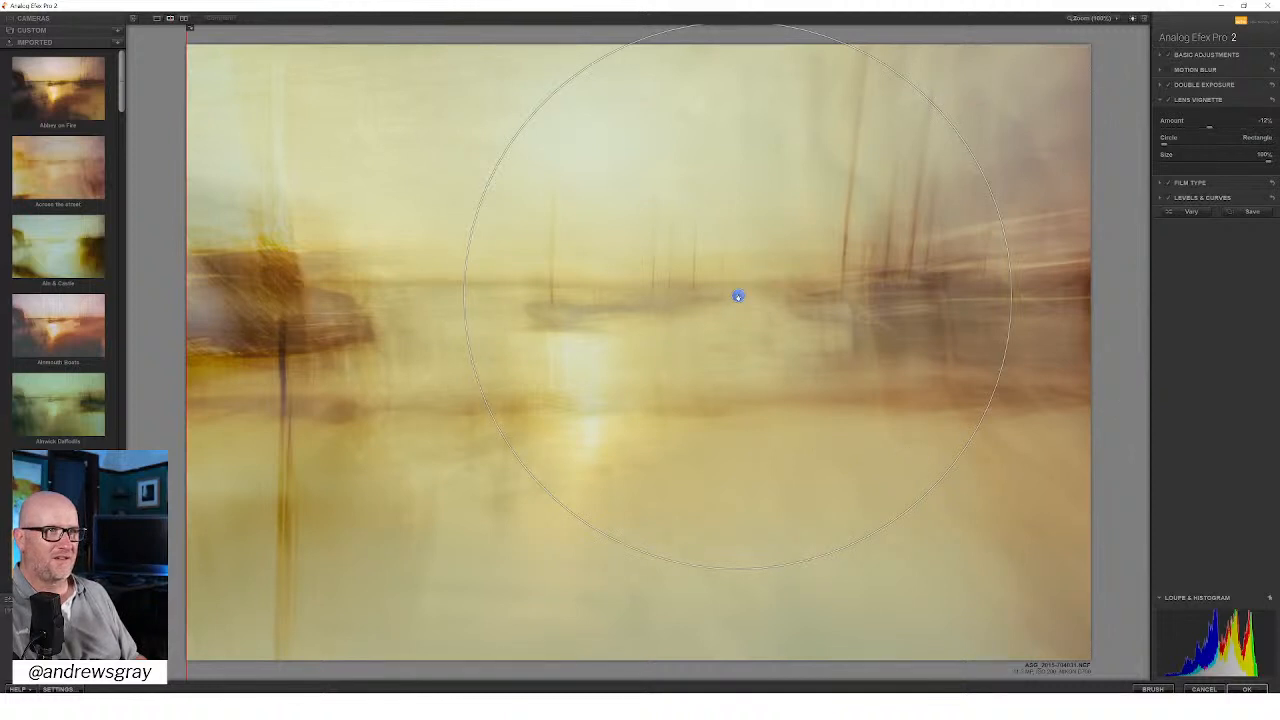
left_click_drag(738, 294, 721, 467)
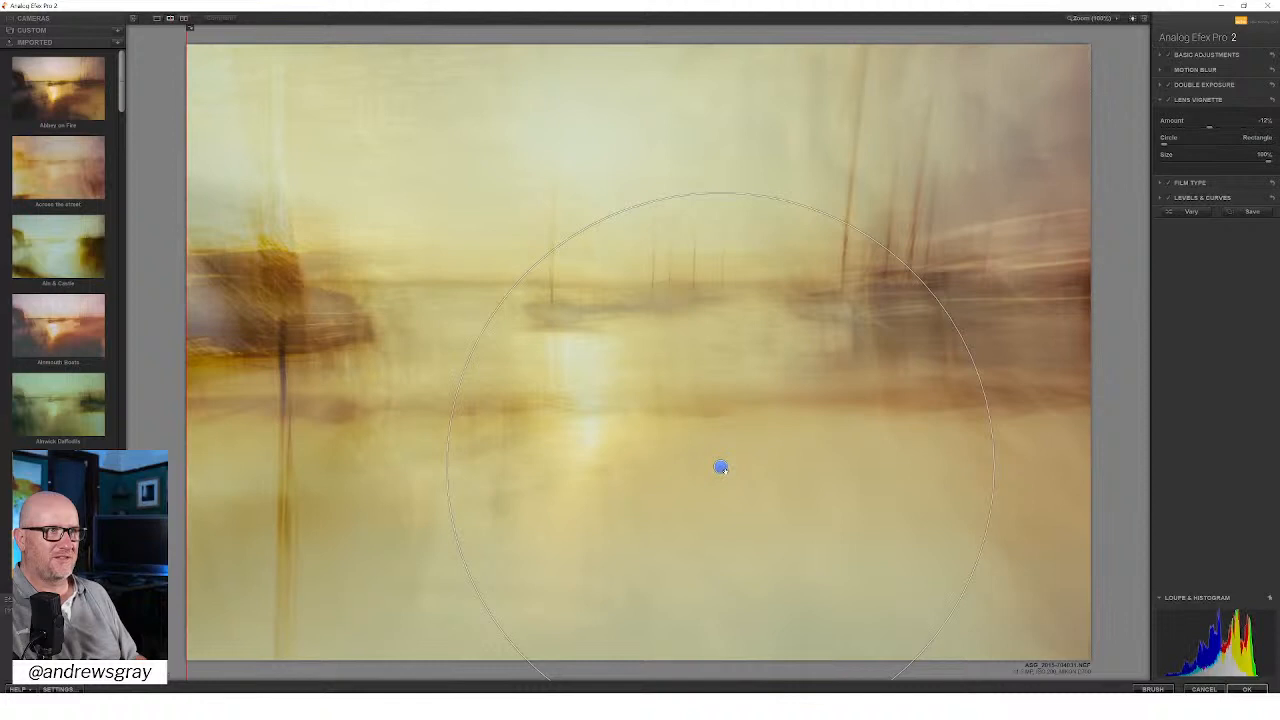
left_click_drag(721, 467, 821, 422)
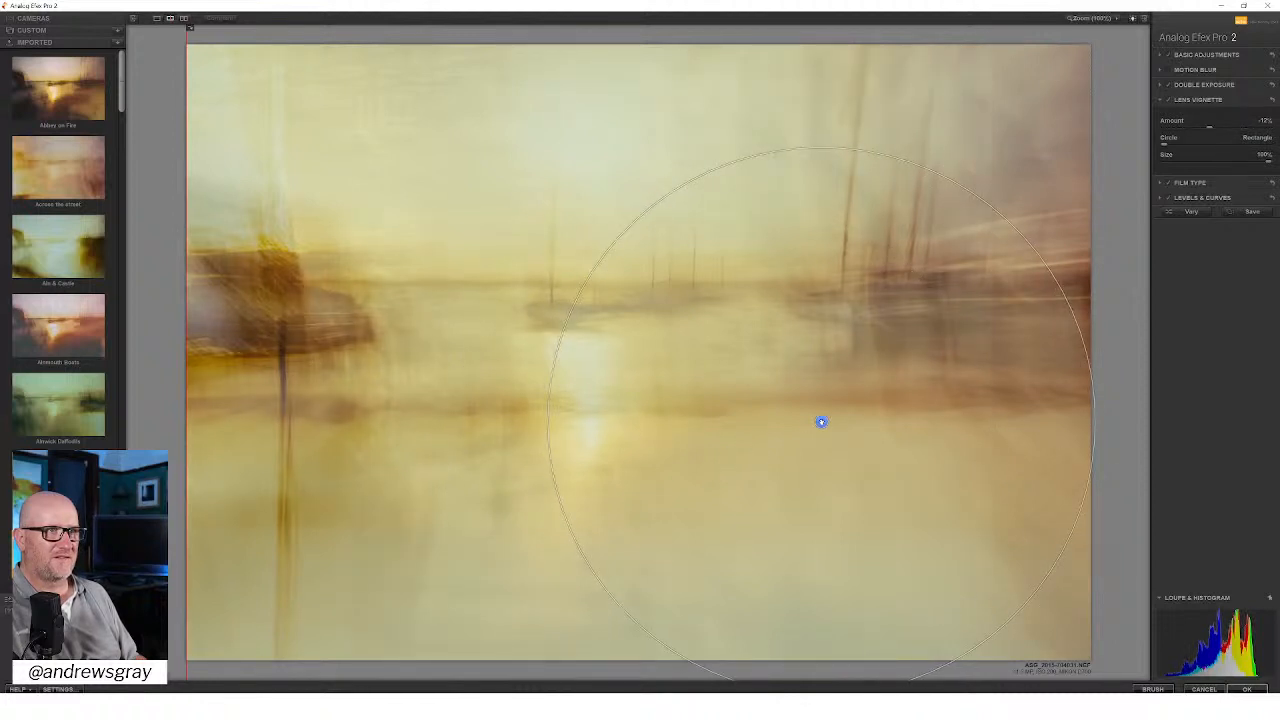
left_click_drag(821, 422, 575, 255)
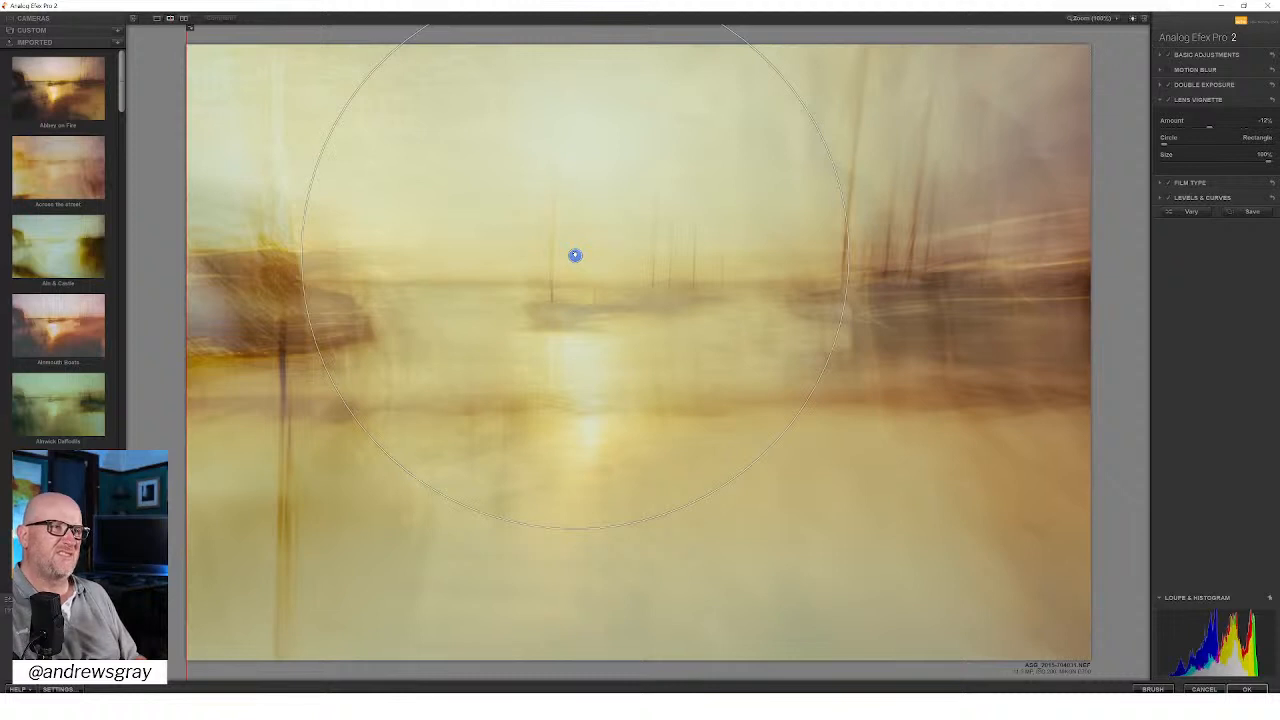
left_click_drag(575, 255, 680, 290)
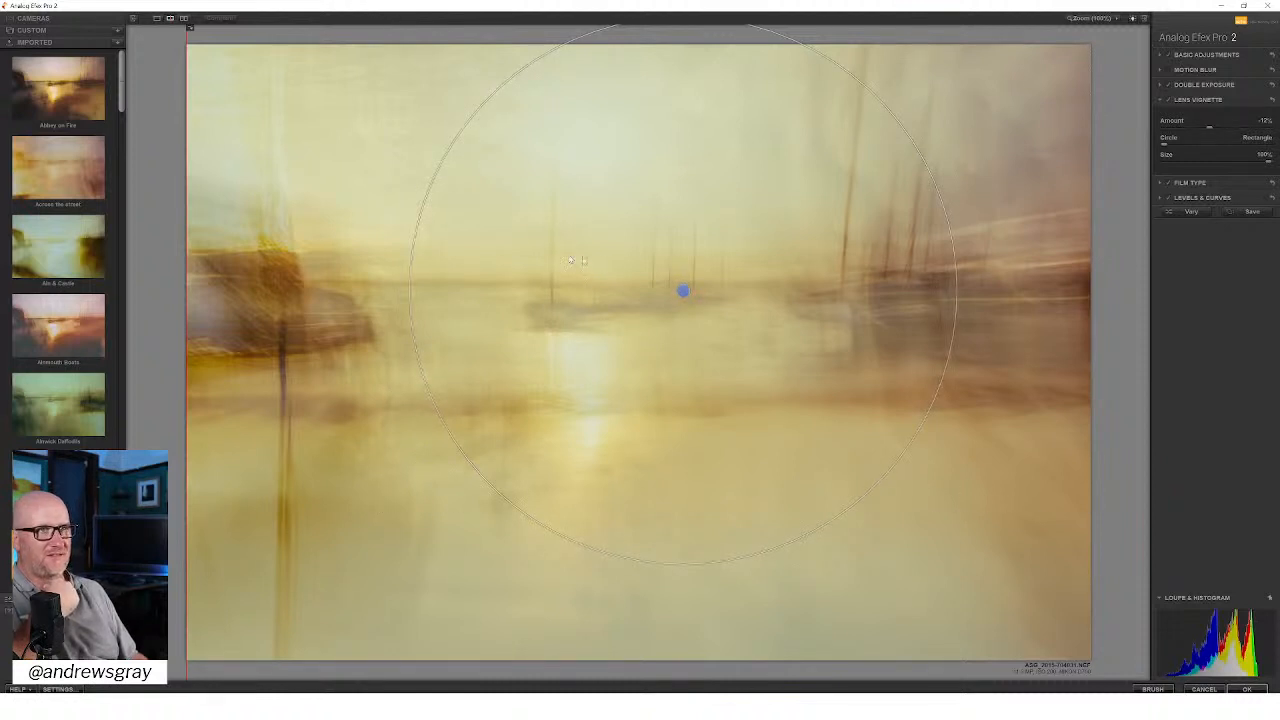
left_click_drag(683, 291, 719, 282)
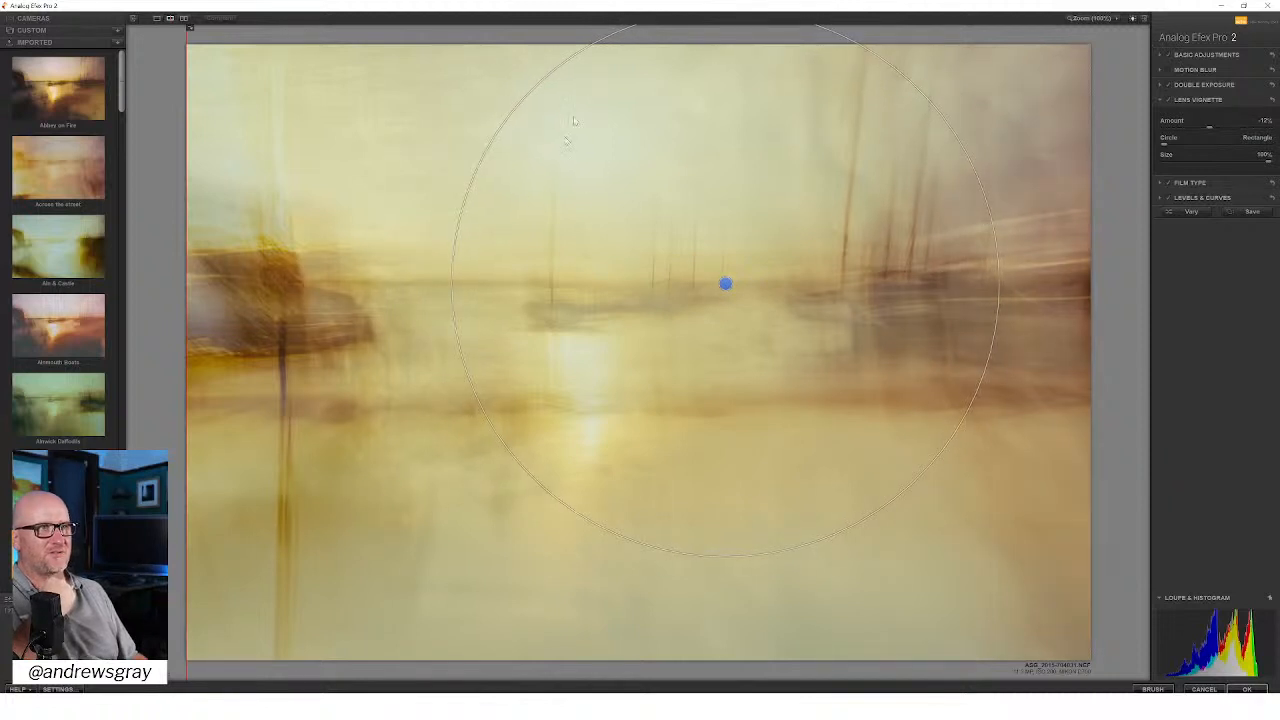
Step: Nudge the lens vignette's centre slightly up and right along the horizon and make its darkening a little weaker
mouse_move(726, 284)
left_mouse_down()
mouse_move(609, 283)
mouse_move(774, 287)
mouse_move(720, 277)
mouse_move(734, 279)
left_mouse_up()
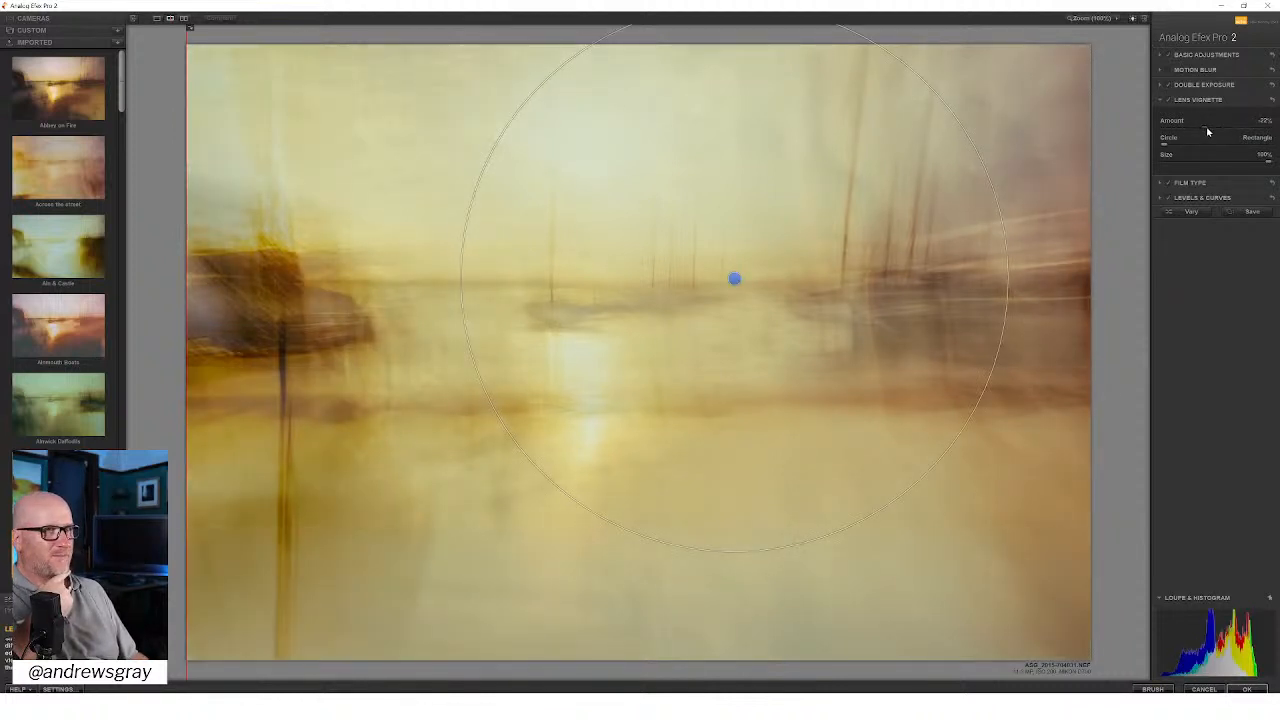
left_click_drag(1208, 128, 1211, 128)
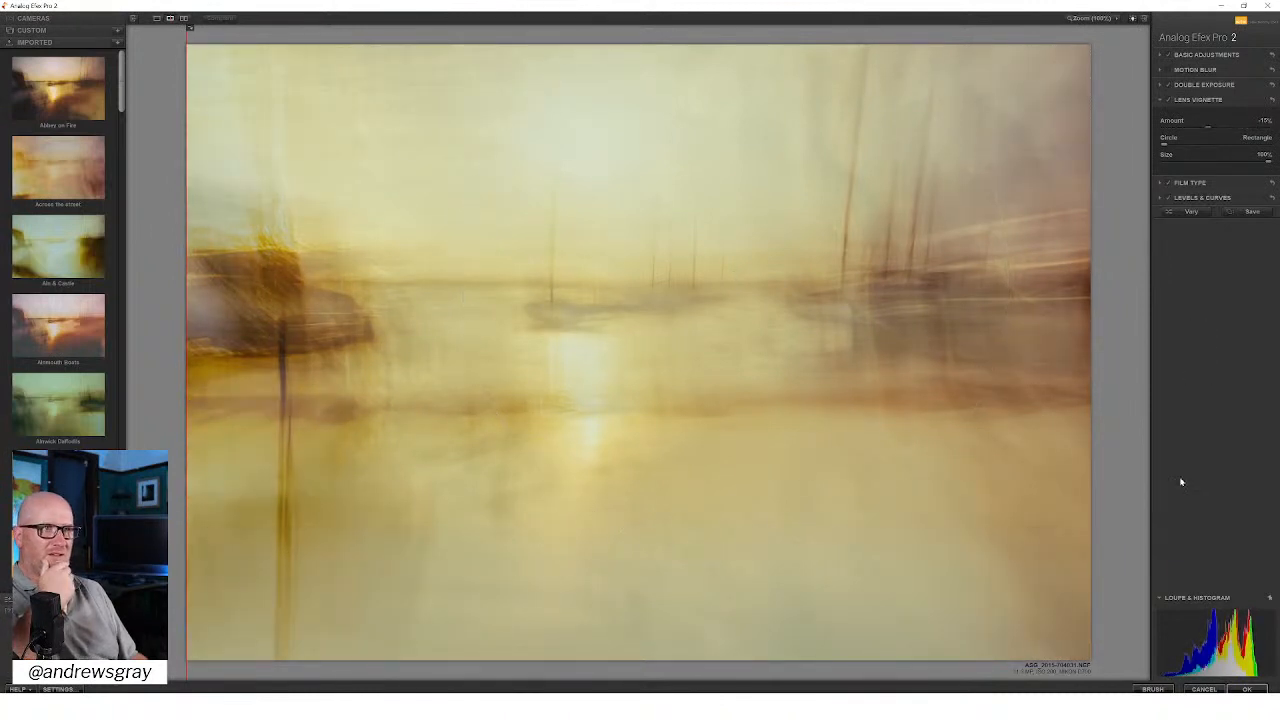
Step: In Film Type, shift the film look toward Neutral and raise its Strength to about 60%
left_click(1190, 182)
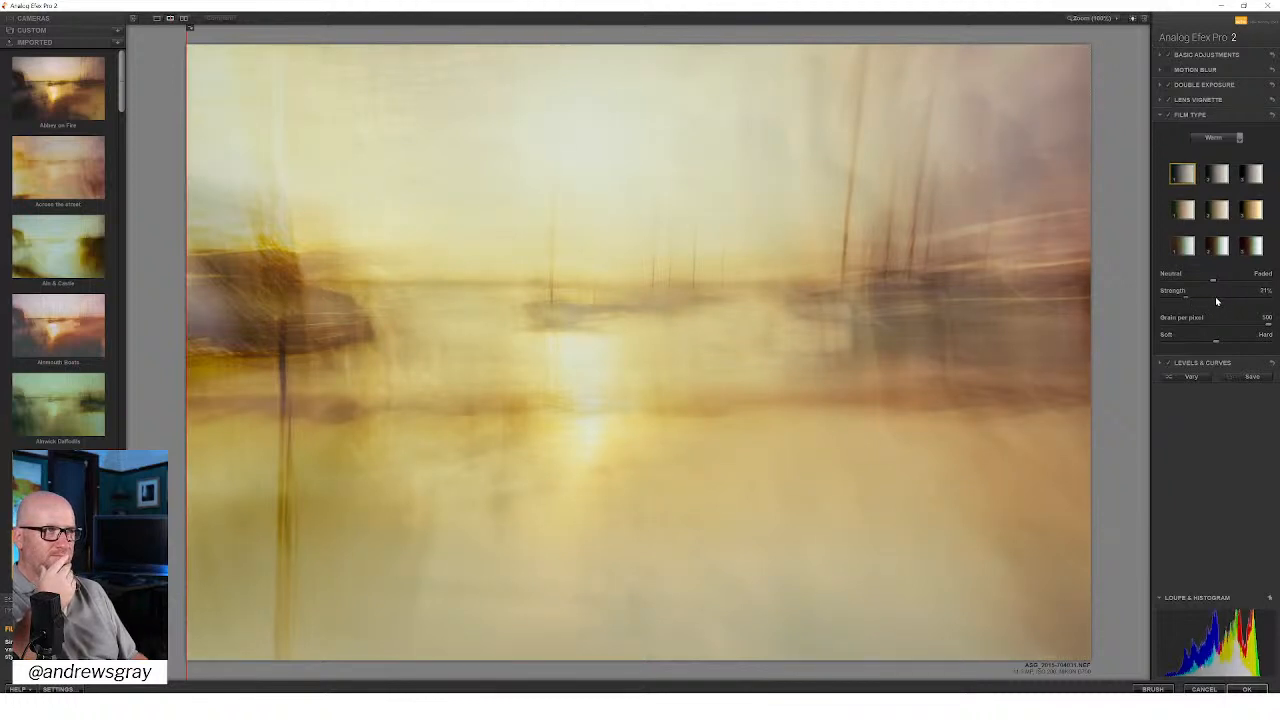
left_click(1245, 298)
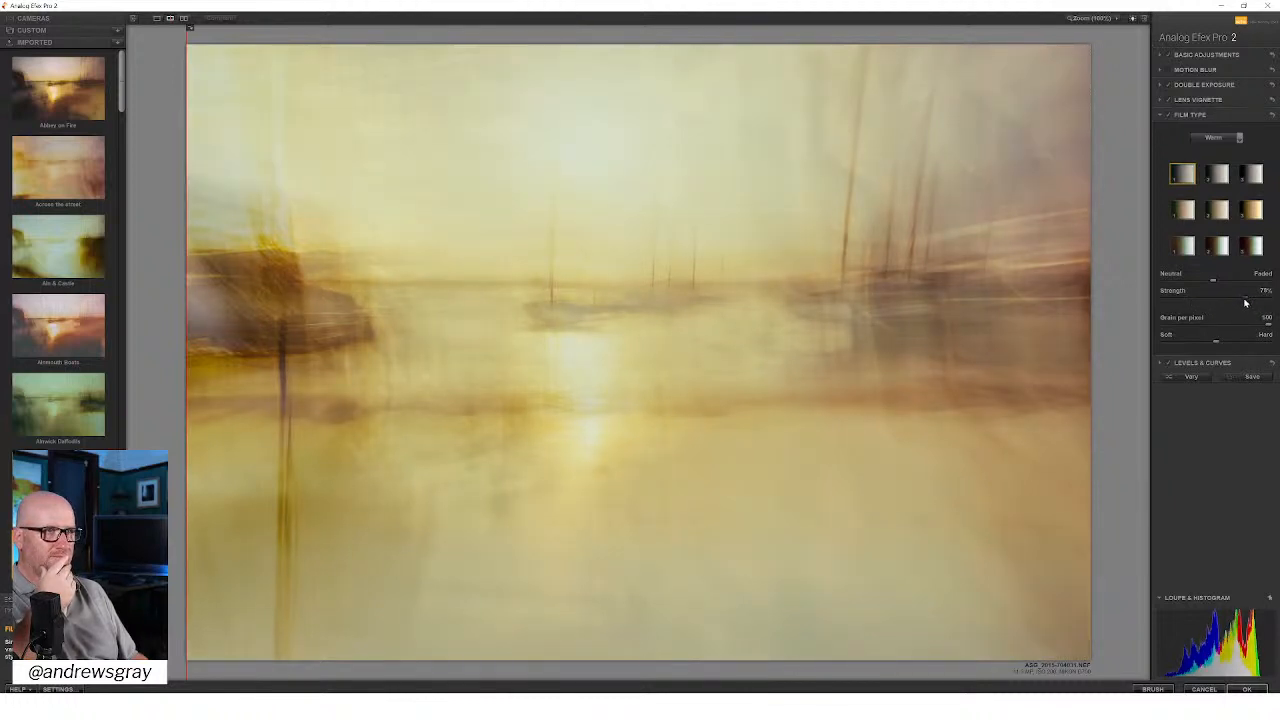
left_click_drag(1245, 302, 1216, 300)
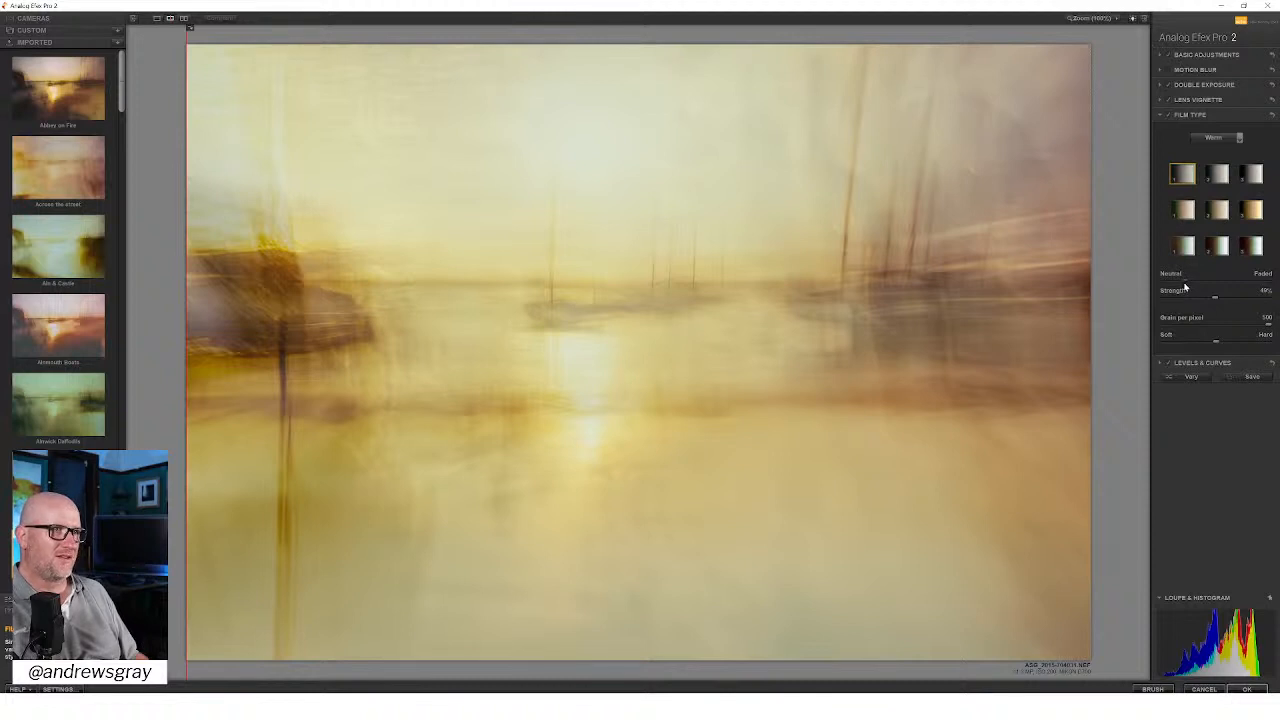
mouse_move(1215, 298)
left_mouse_down()
mouse_move(1244, 301)
mouse_move(1200, 301)
mouse_move(1228, 298)
left_mouse_up()
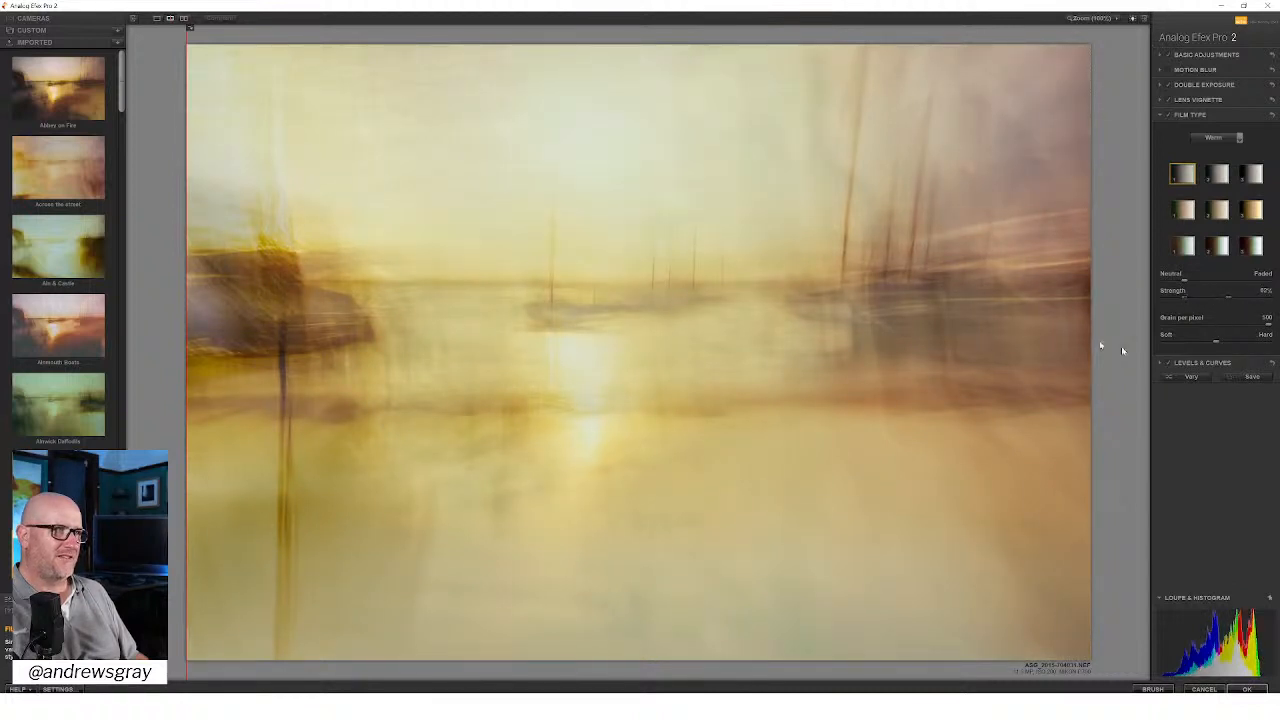
Step: Compare the photo with and without Levels & Curves, then raise the RGB curve's highlight end slightly and lower its shadow point
left_click(1205, 362)
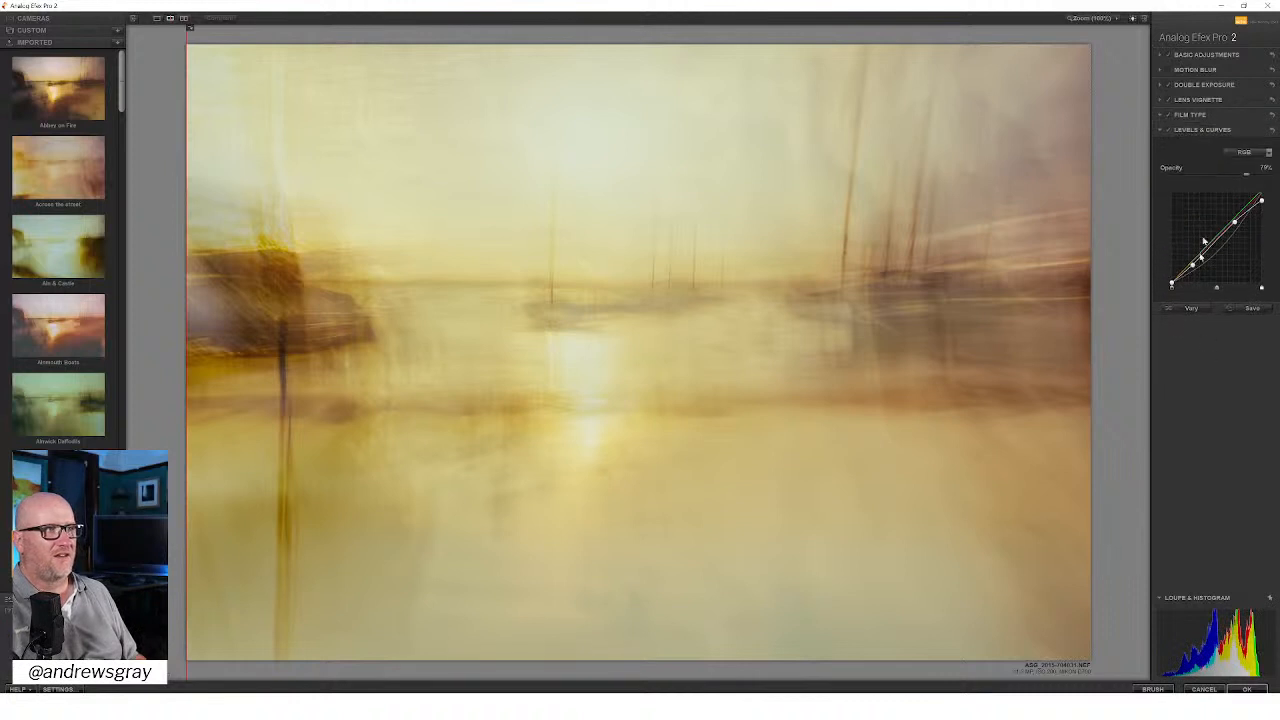
left_click(1168, 131)
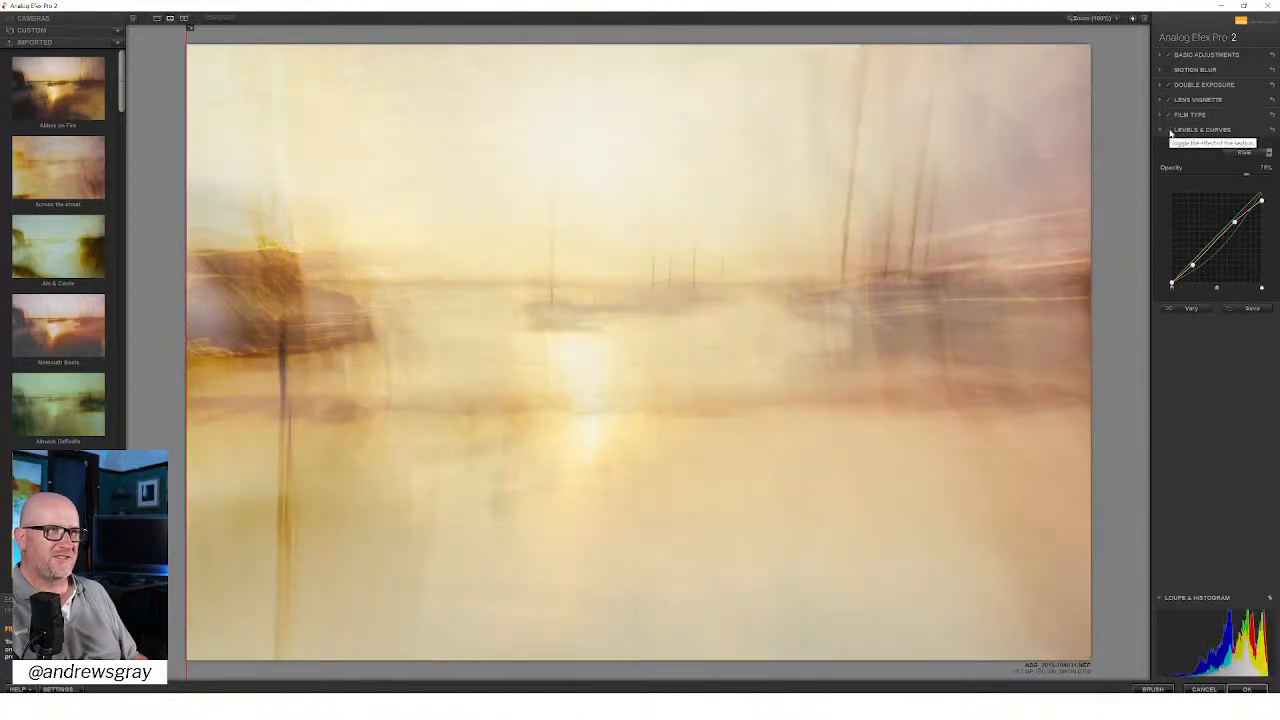
left_click(1169, 132)
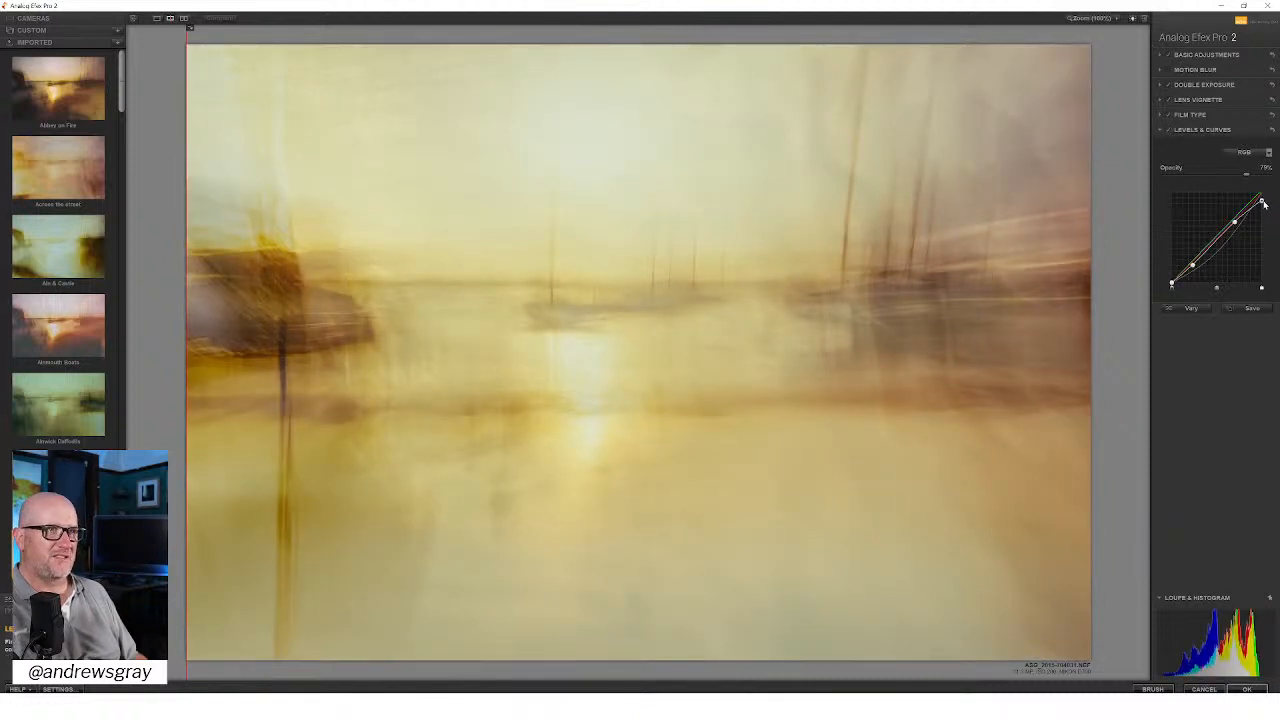
left_click_drag(1263, 203, 1263, 200)
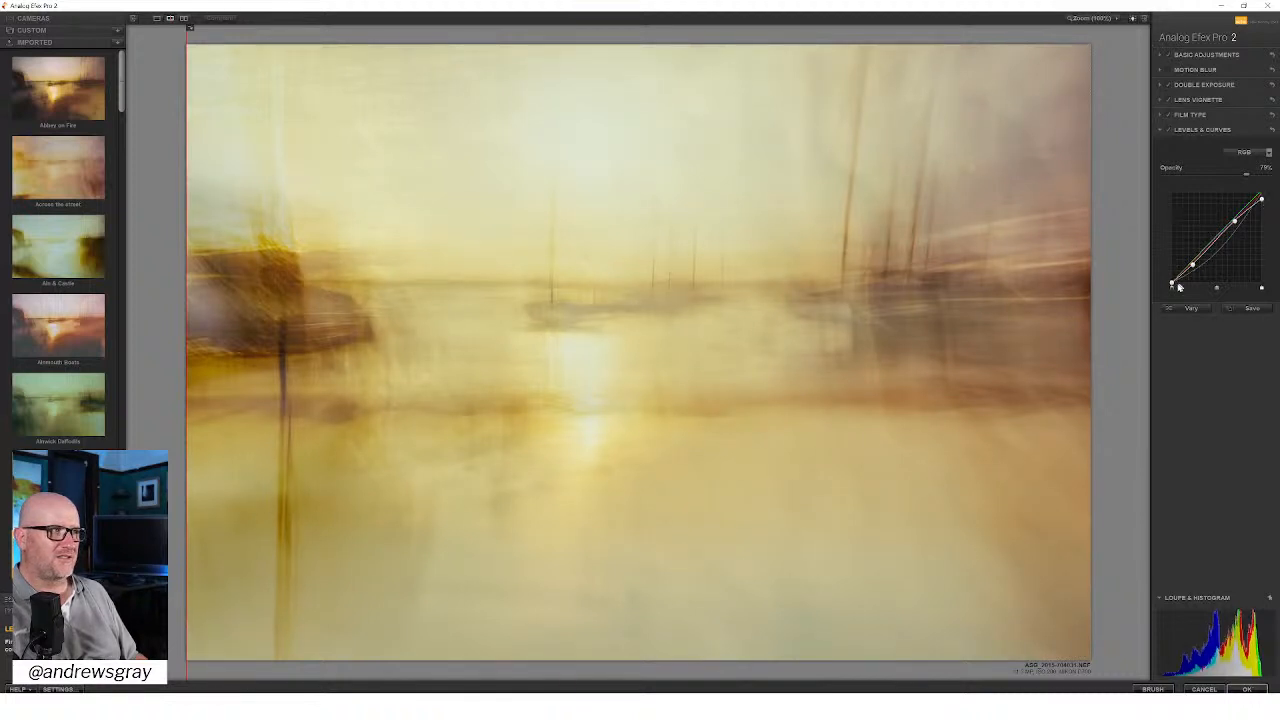
left_click_drag(1193, 266, 1191, 271)
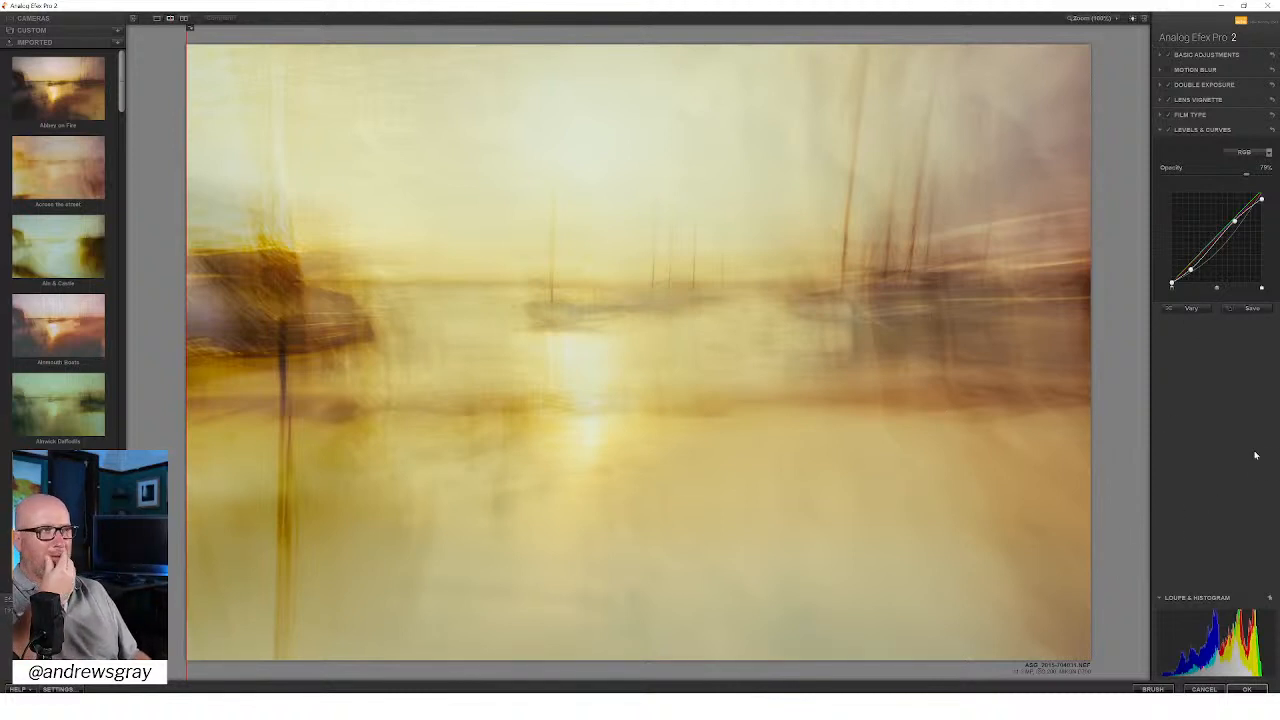
Step: Review the Basic Adjustments, apply the Analog Efex Pro 2 finish to the composite, and save the layered Photoshop document
left_click(1222, 56)
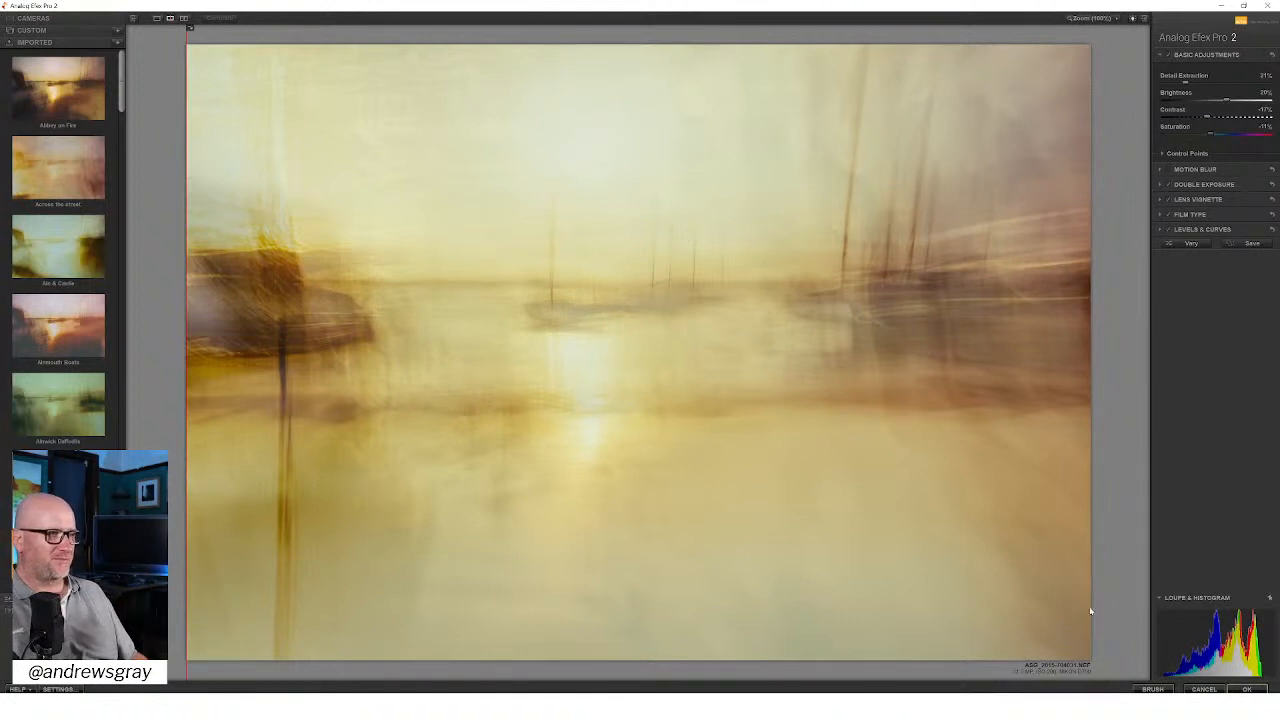
left_click(1246, 689)
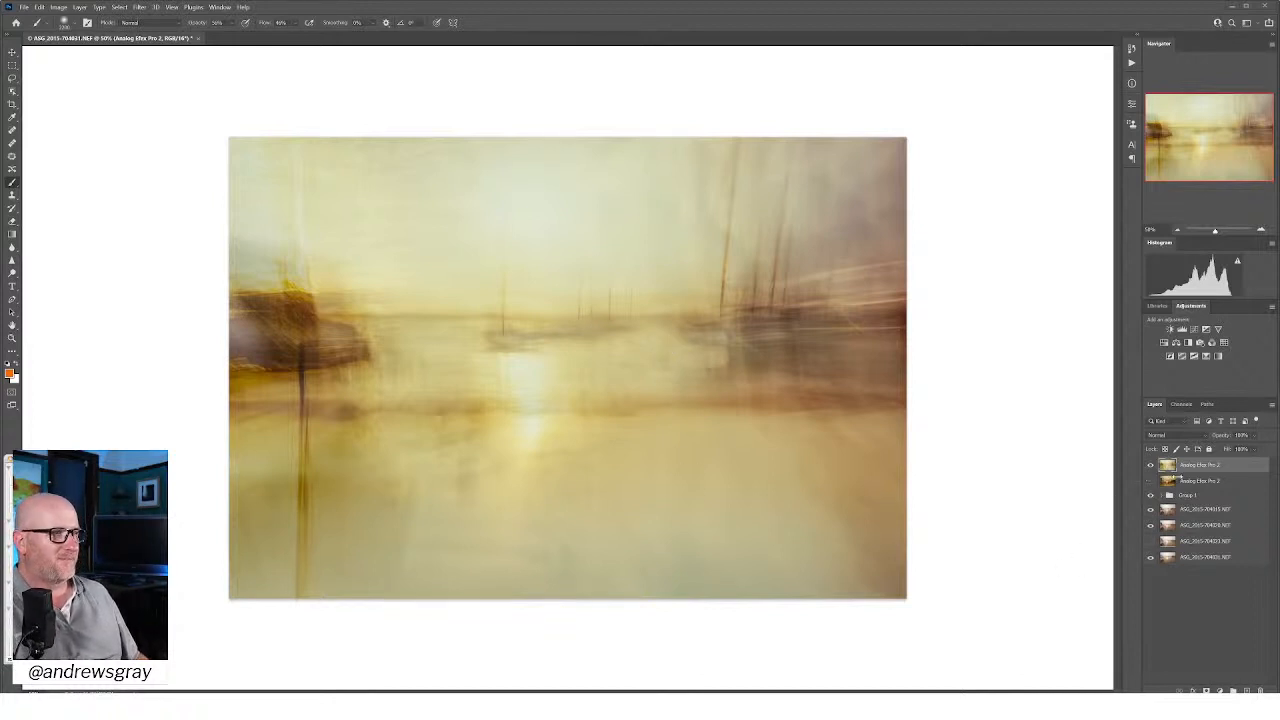
left_click(24, 7)
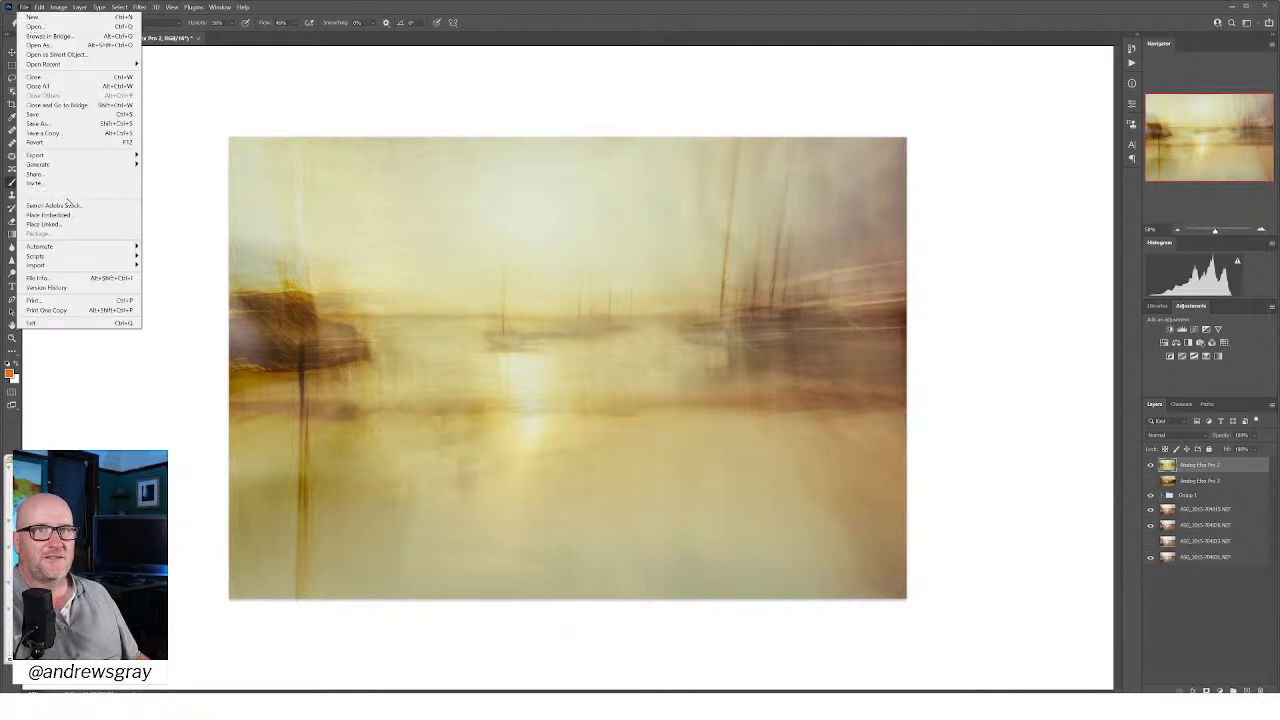
left_click(64, 116)
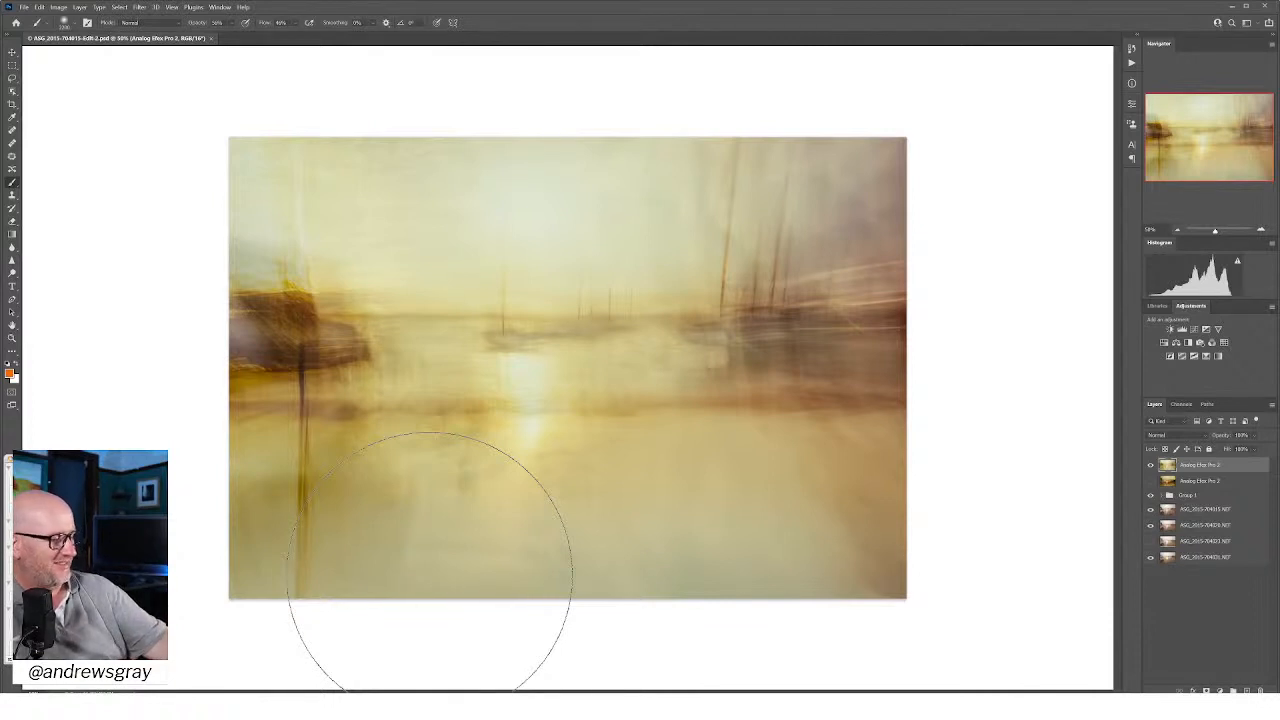
Step: Hide the lighter Analog Efex Pro 2 layer, show the darker one beneath it, and flatten the image
left_click(1151, 468)
left_click(1151, 480)
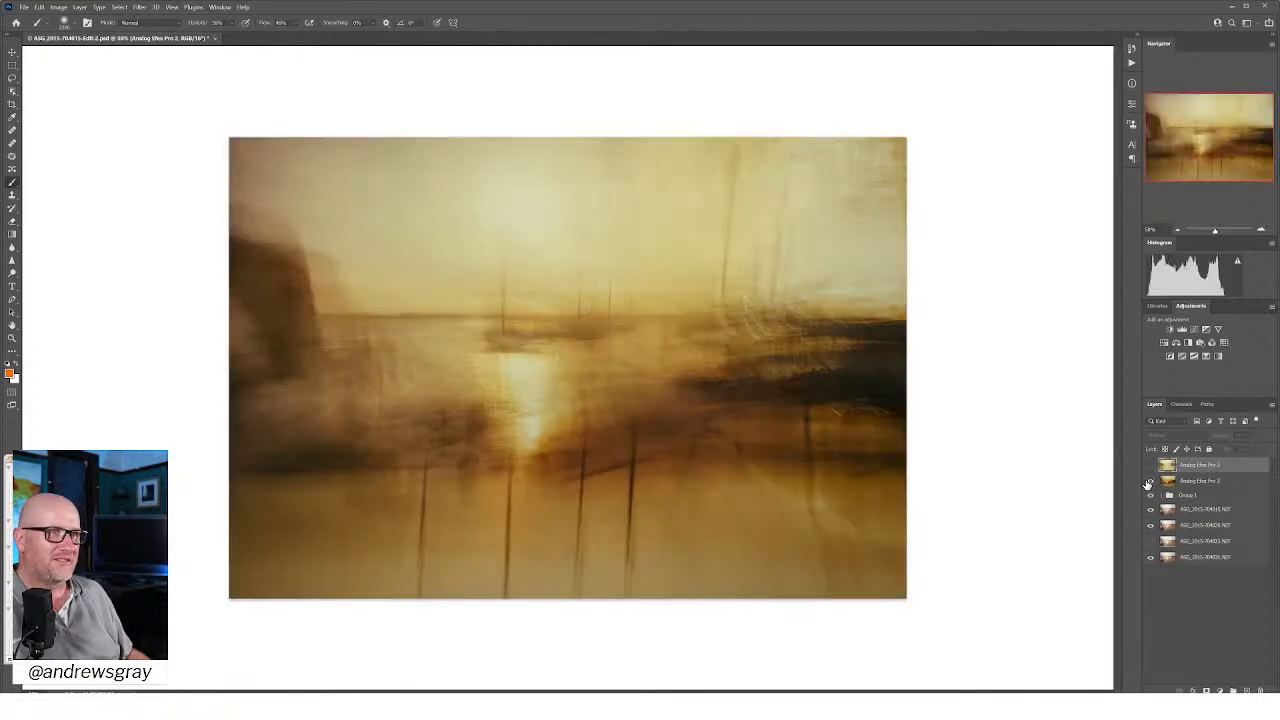
left_click(1271, 405)
left_click(1223, 353)
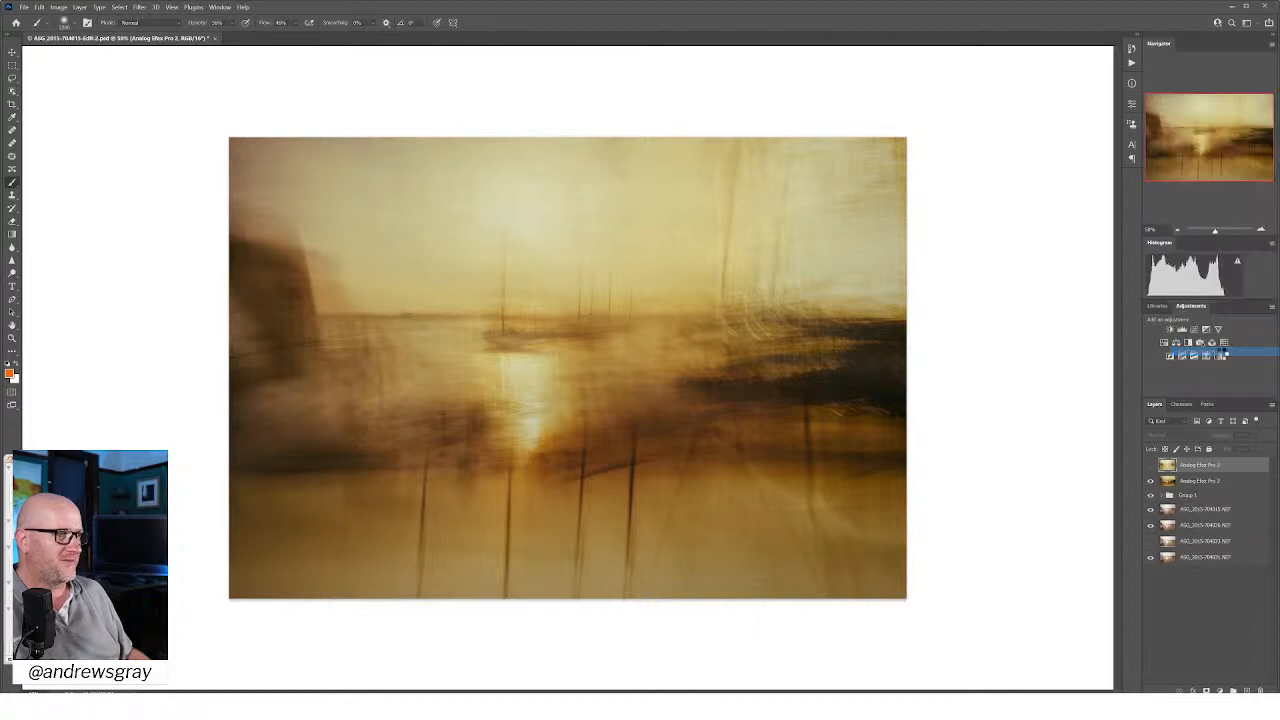
left_click(23, 7)
left_click(78, 124)
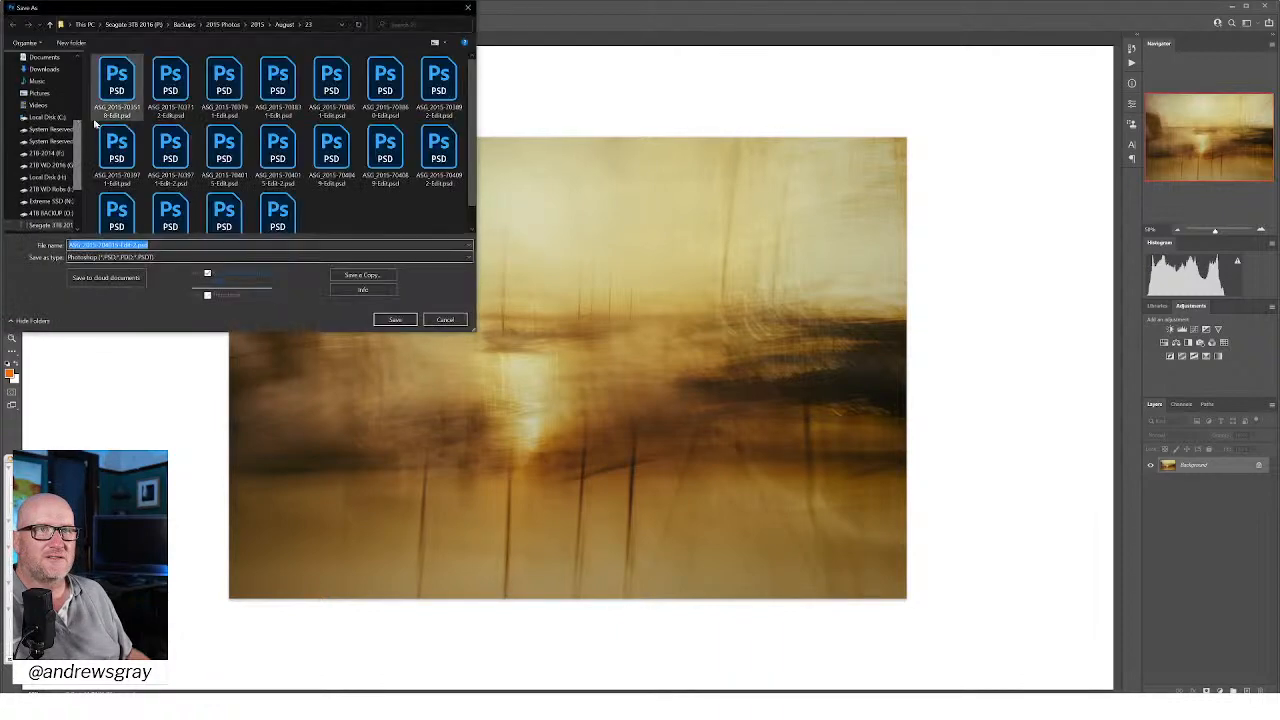
left_click(139, 243)
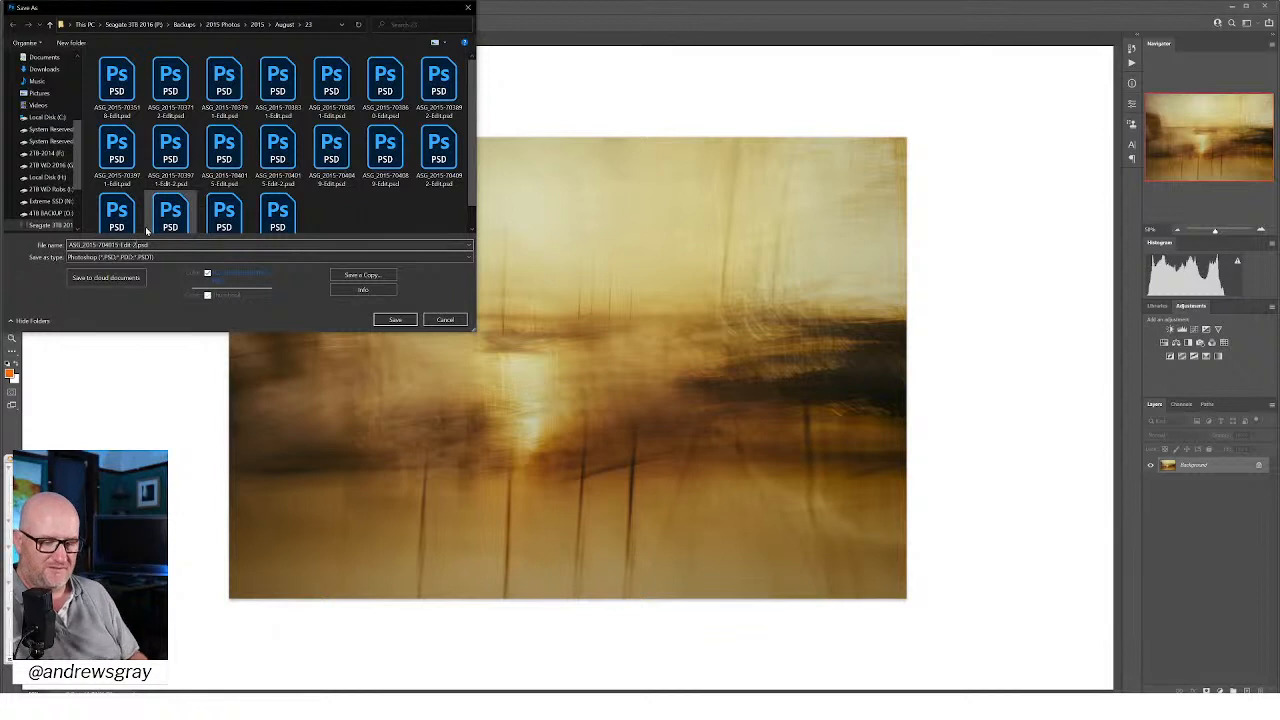
type("b")
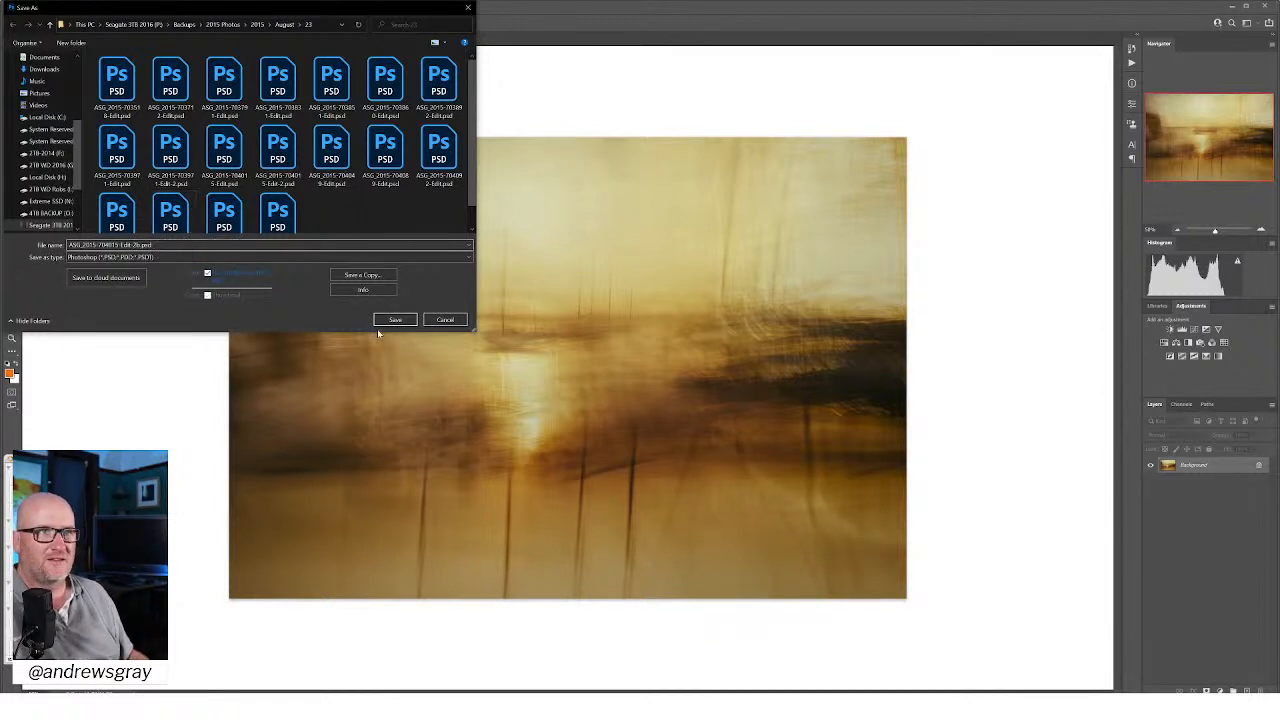
left_click(393, 321)
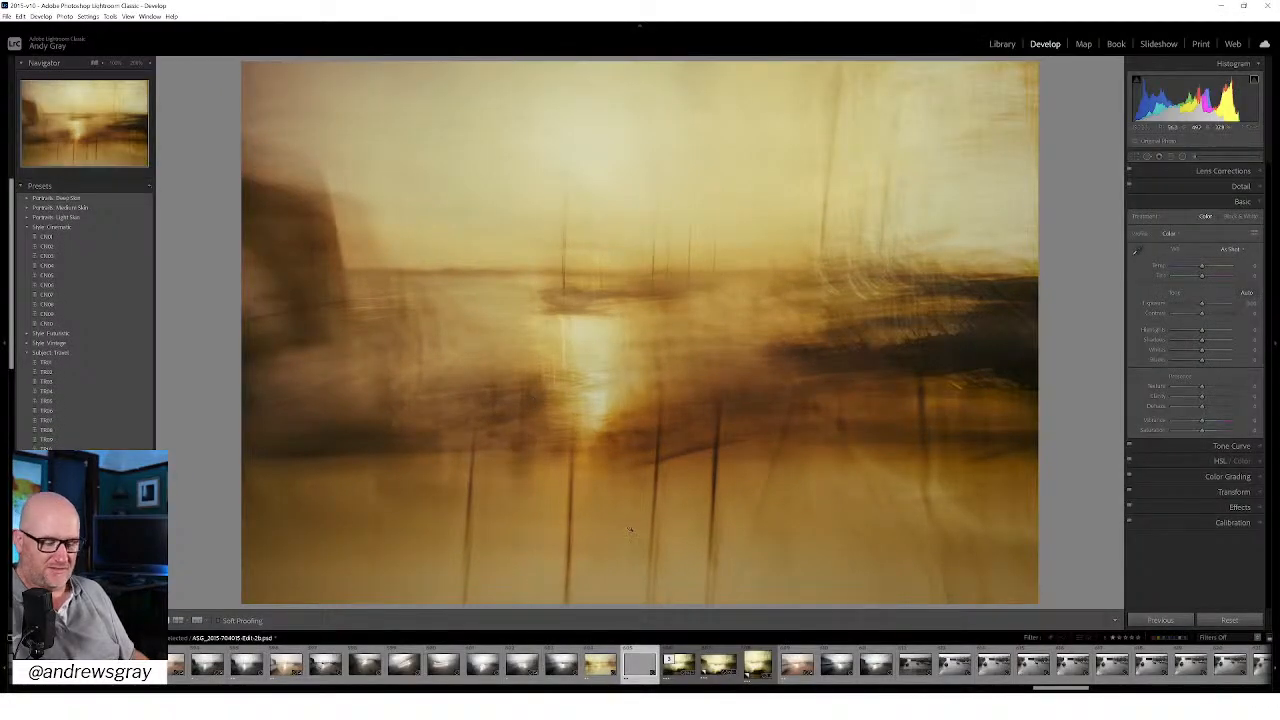
Step: In Lightroom Classic, rate the dark version three stars and crop the lighter one to 1 x 1, leaving out the dark harbour structure
key("3")
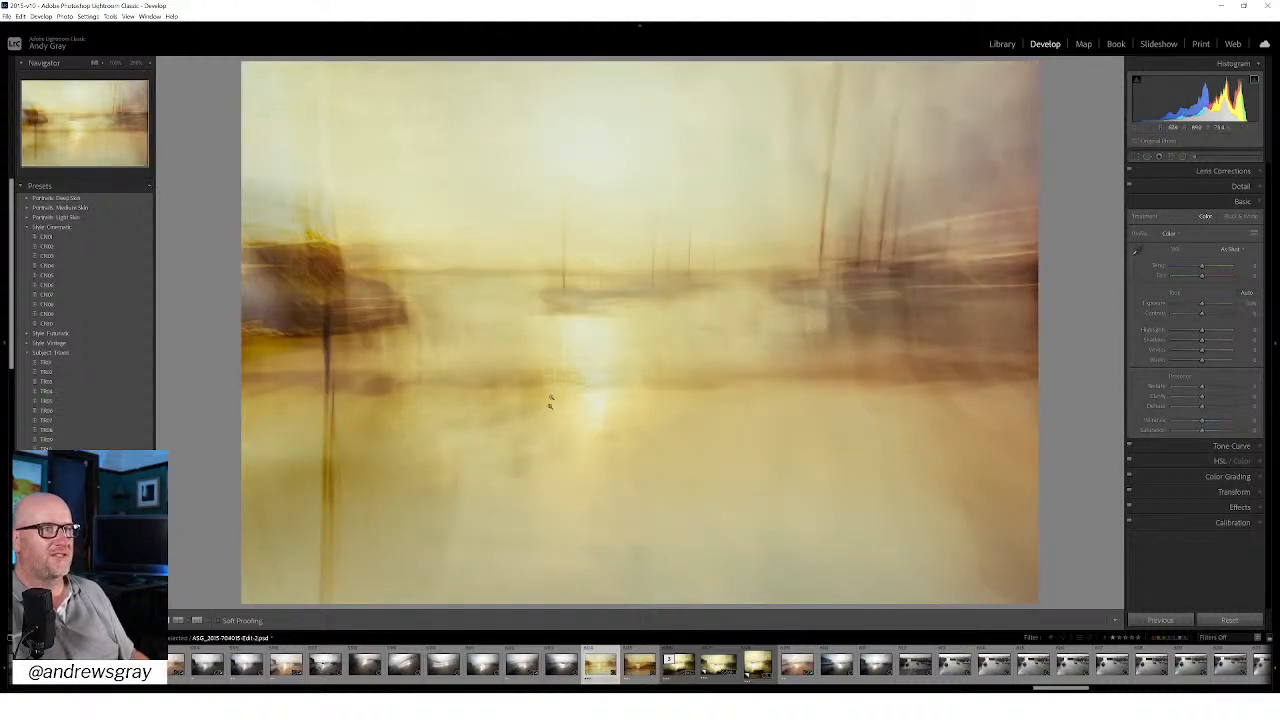
left_click(1134, 157)
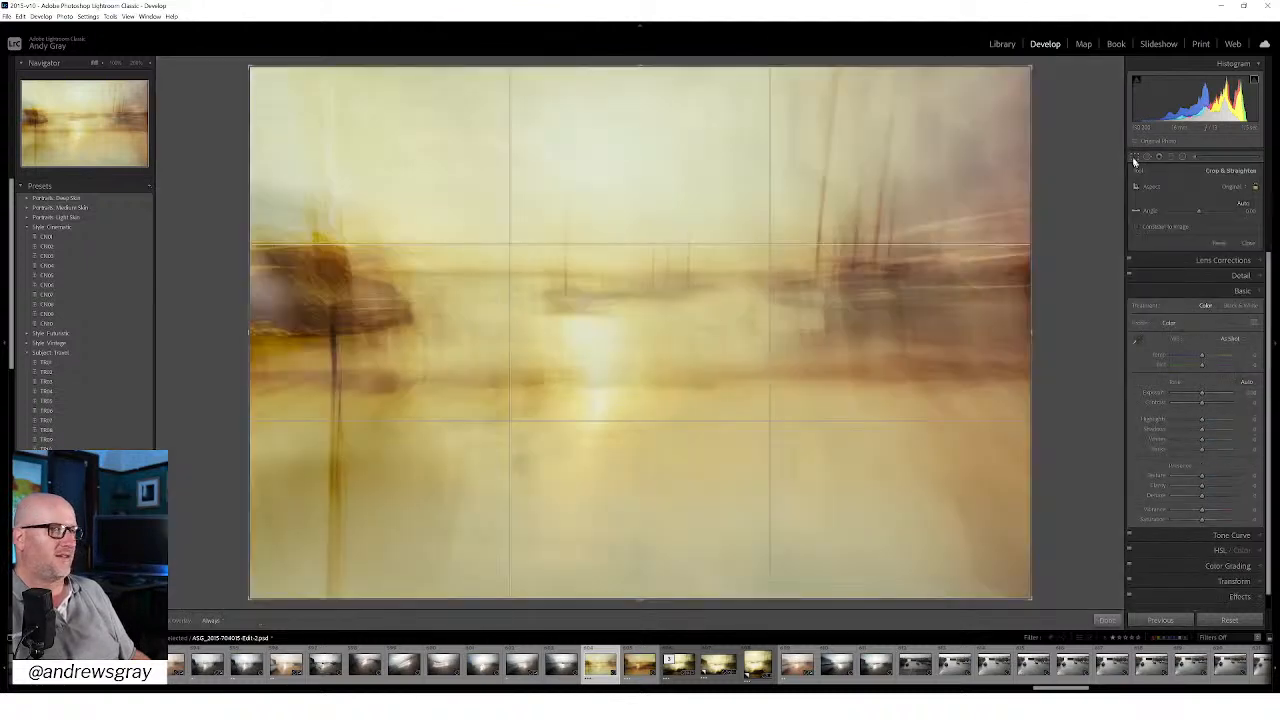
left_click(1225, 190)
left_click(1170, 248)
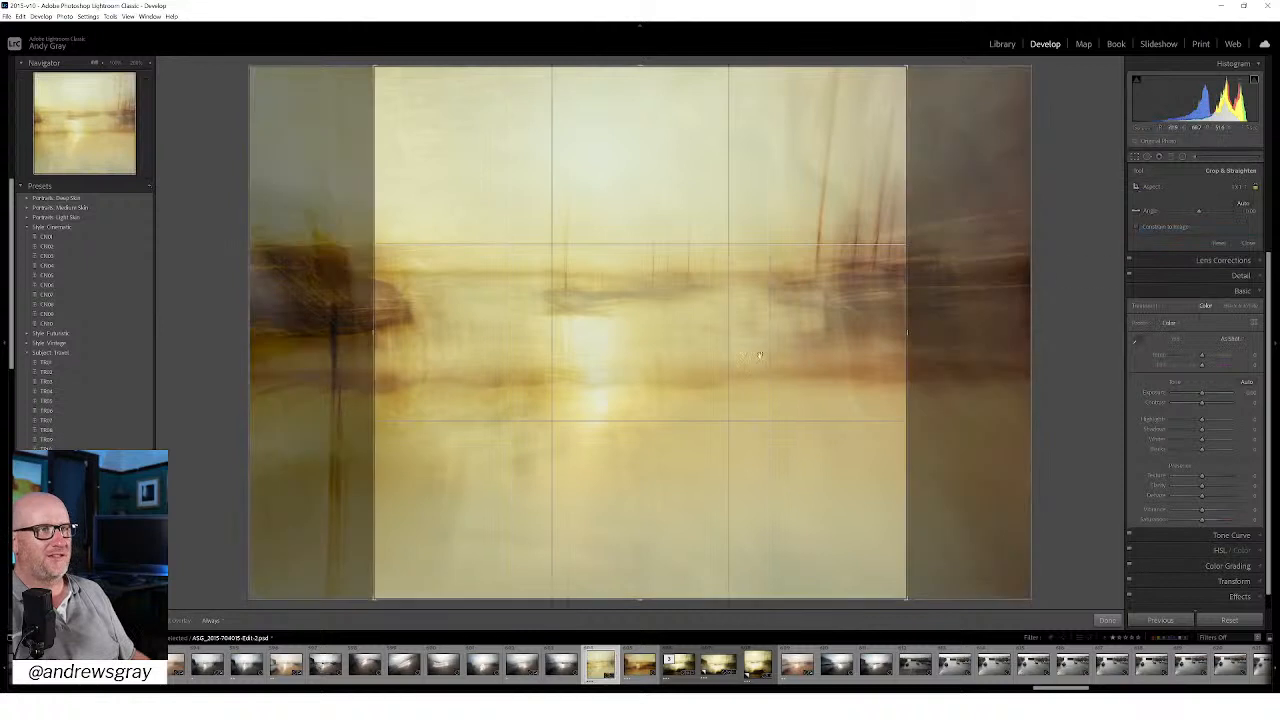
left_click_drag(759, 355, 675, 345)
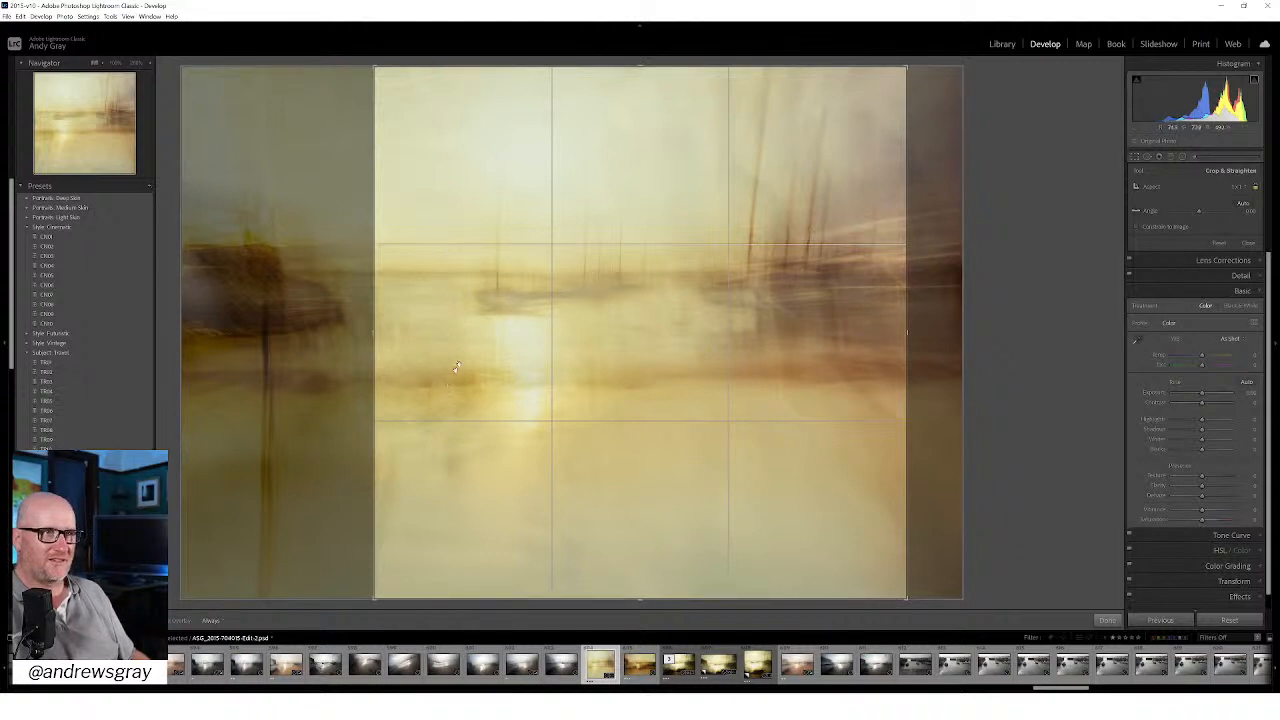
left_click(1107, 620)
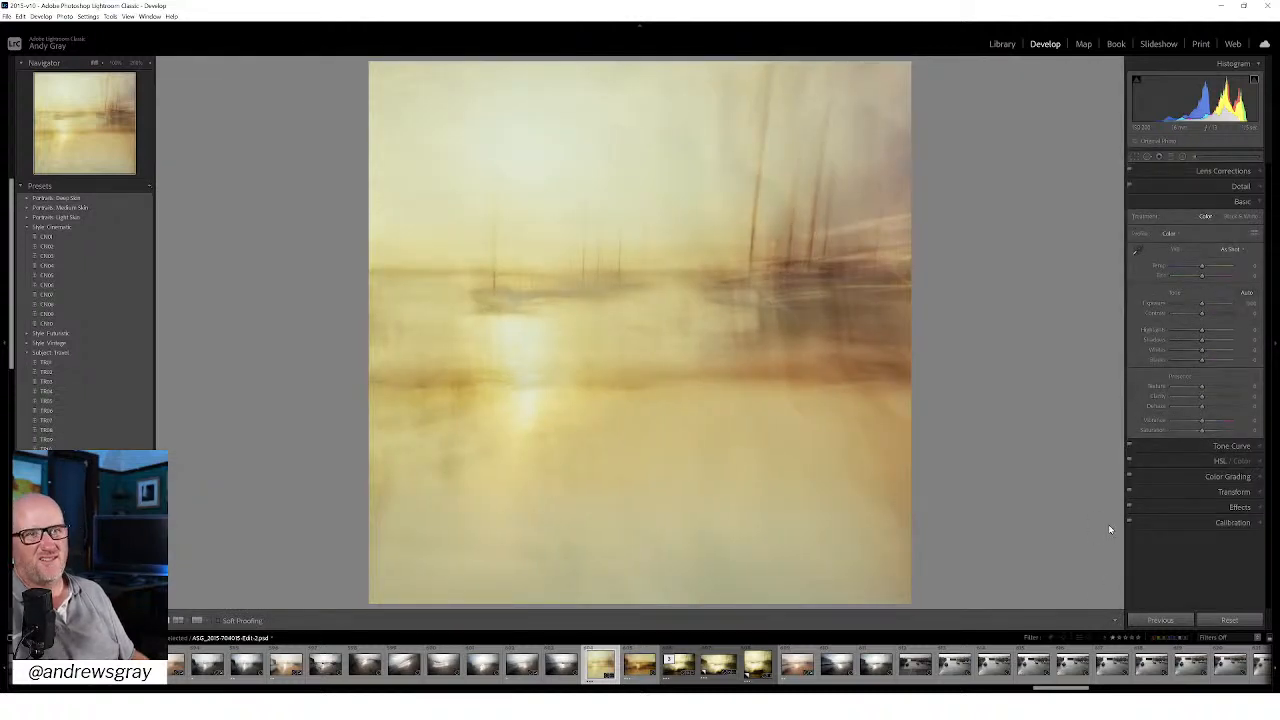
Step: Create a virtual copy of the square photo and give it a landscape 2 x 1 crop widened to the photo's right edge
right_click(584, 336)
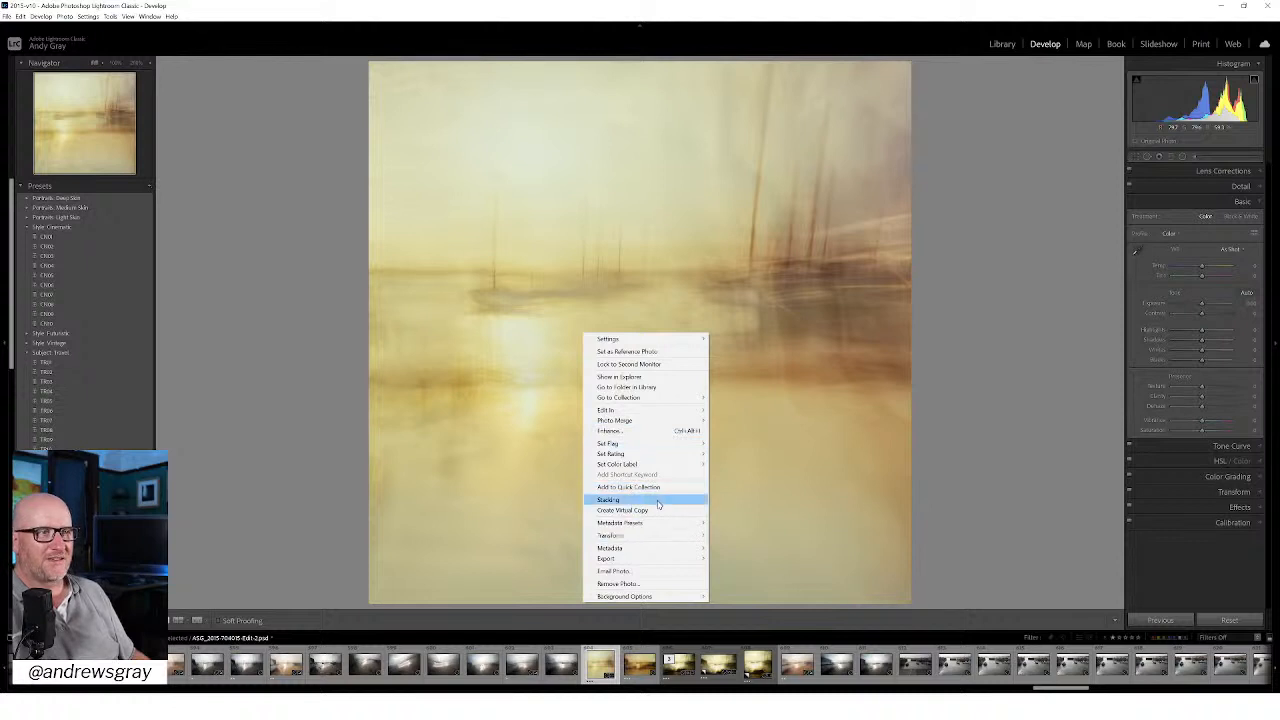
left_click(622, 510)
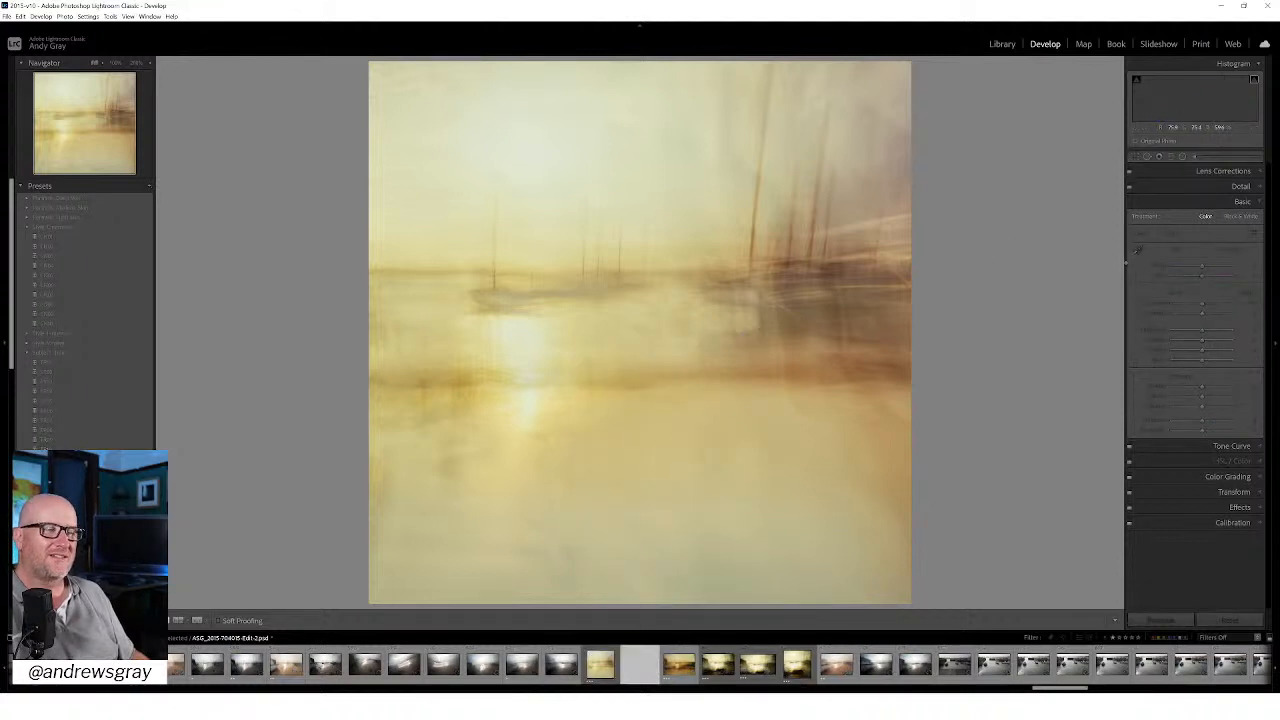
key("r")
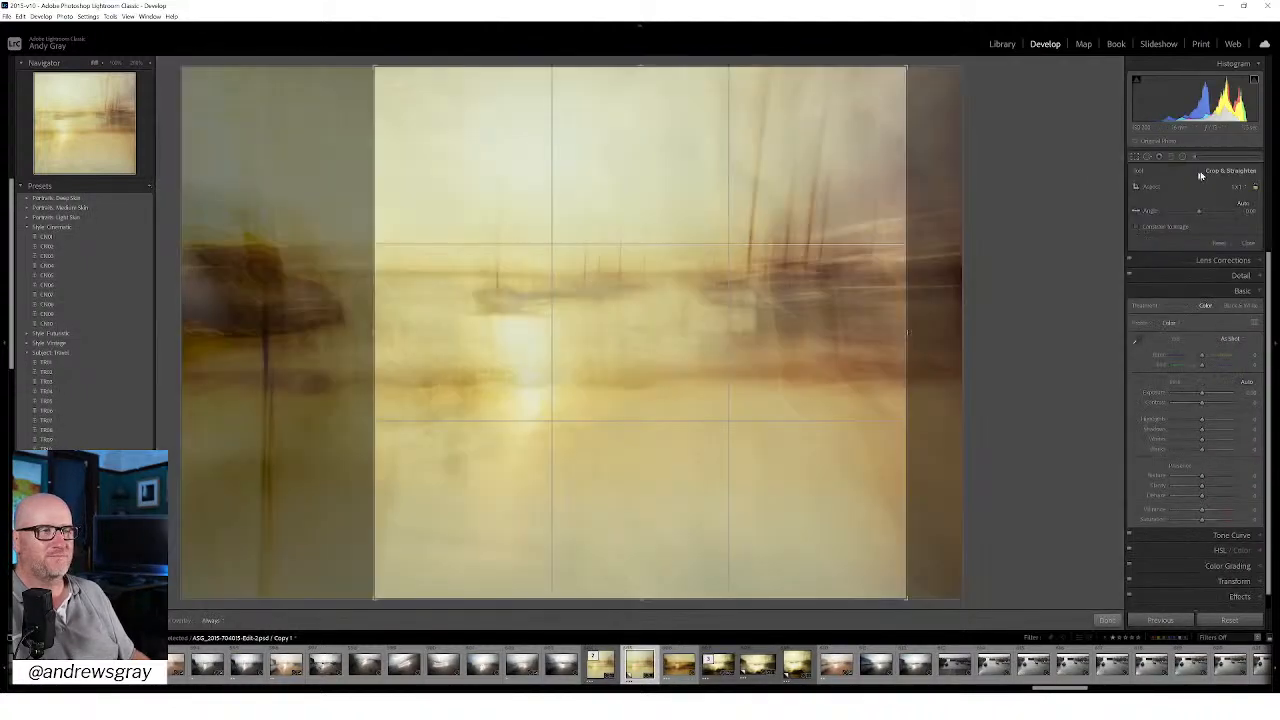
left_click(1232, 188)
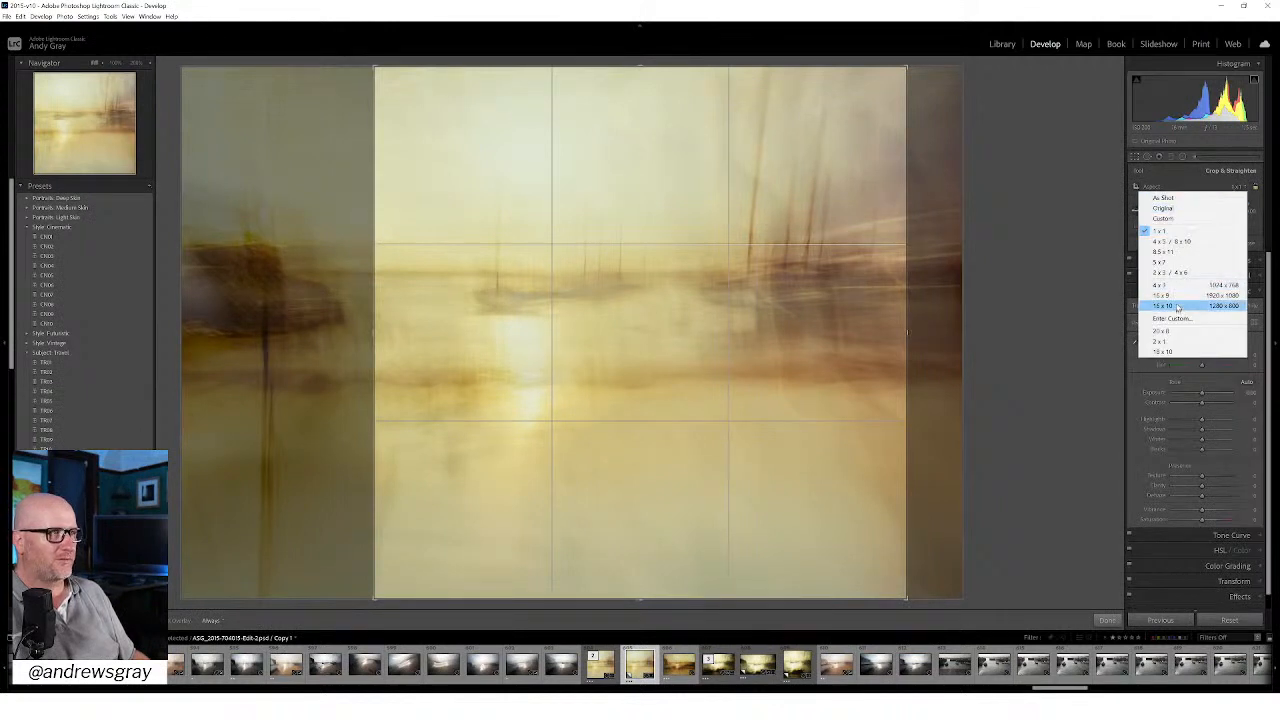
left_click(1163, 342)
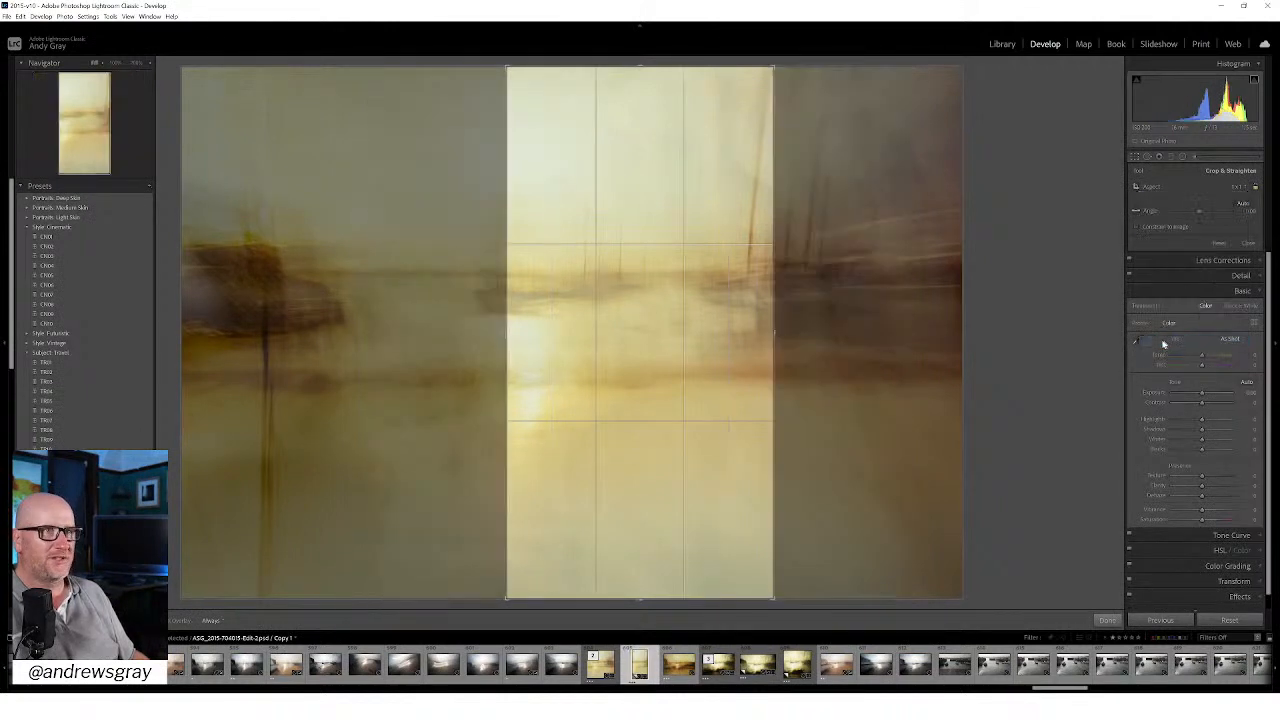
key("x")
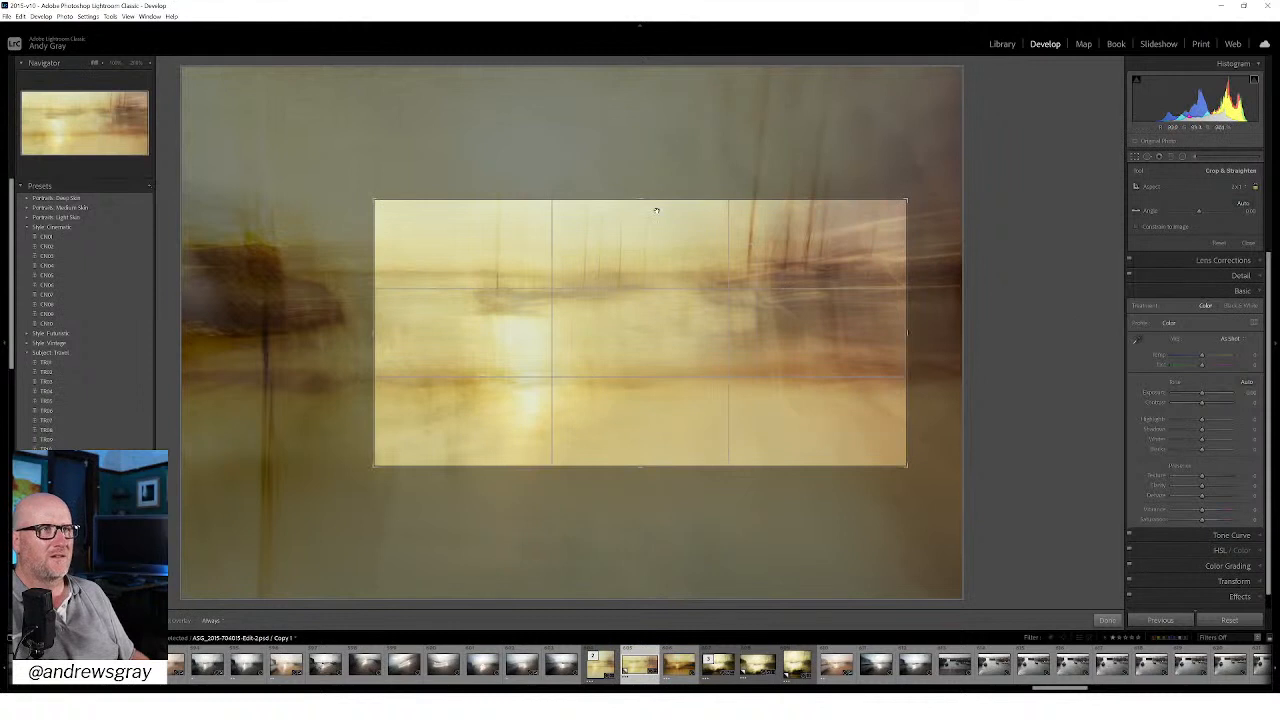
left_click_drag(640, 197, 649, 120)
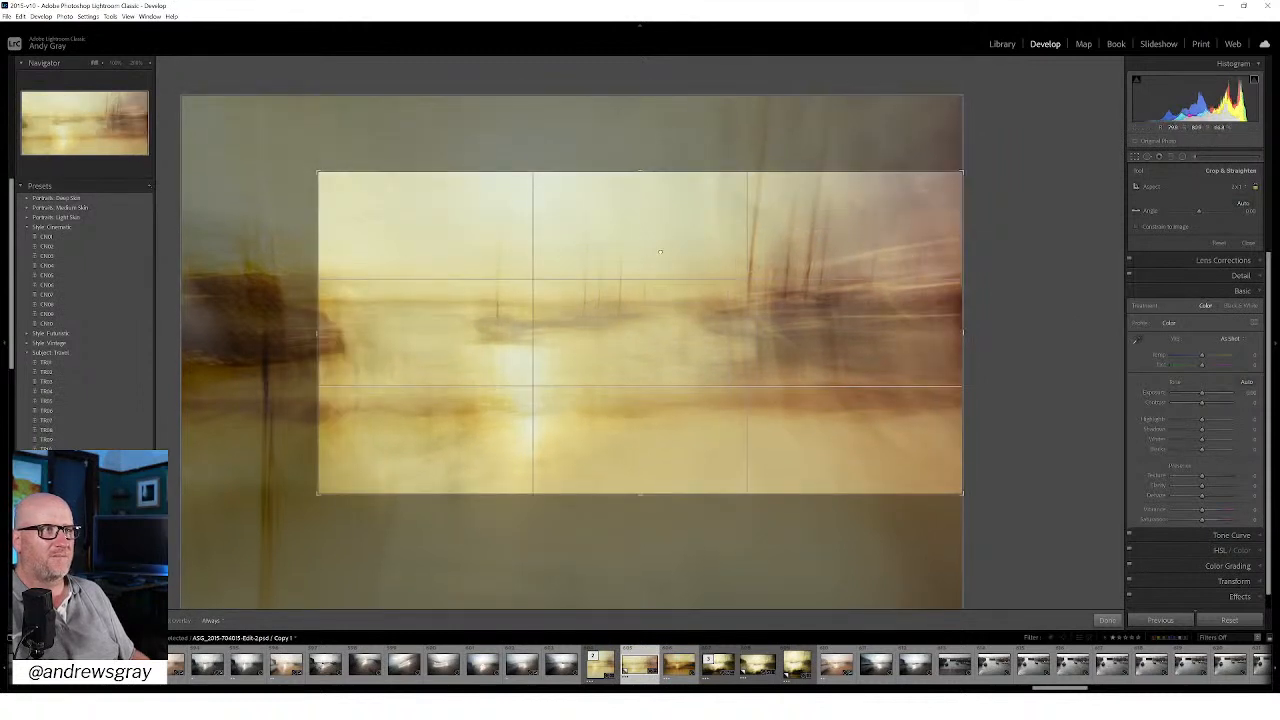
Step: Change the virtual copy's crop to 16 x 9, reposition and tighten it to leave out the dark structure, and apply it
left_click(1238, 188)
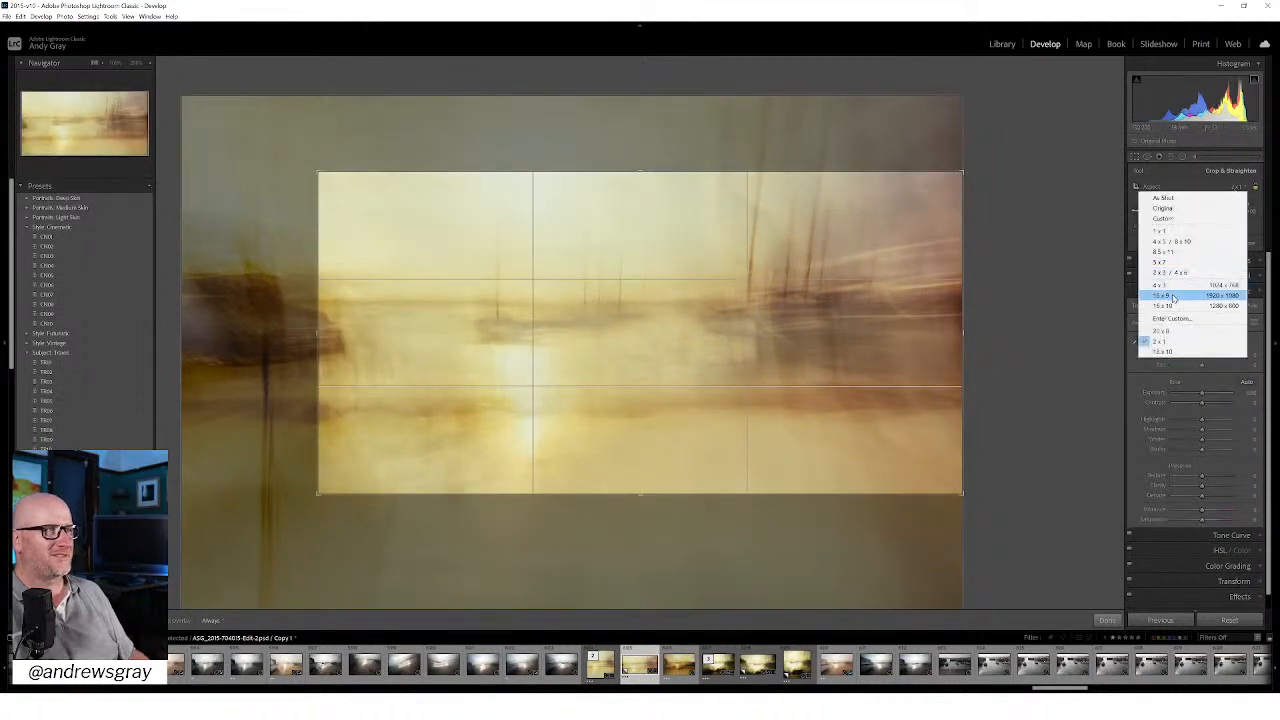
left_click(1175, 296)
left_click_drag(643, 175, 640, 145)
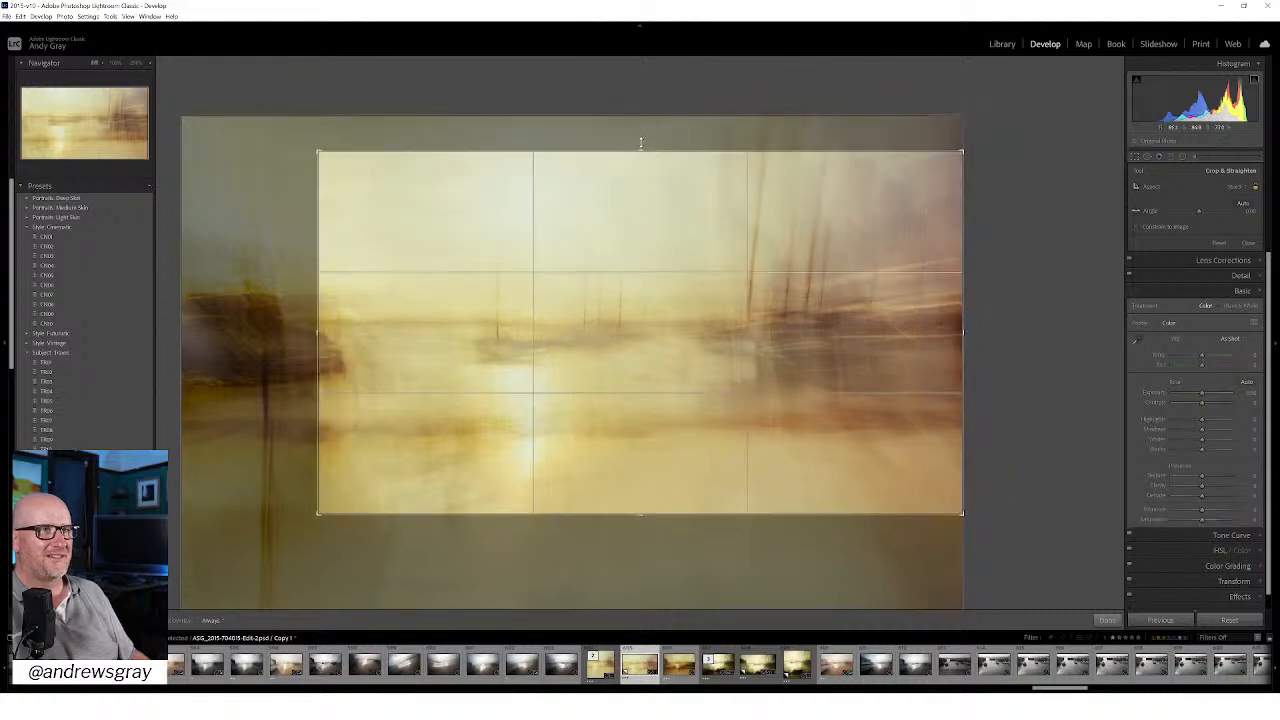
left_click_drag(630, 318, 631, 302)
left_click_drag(316, 314, 329, 317)
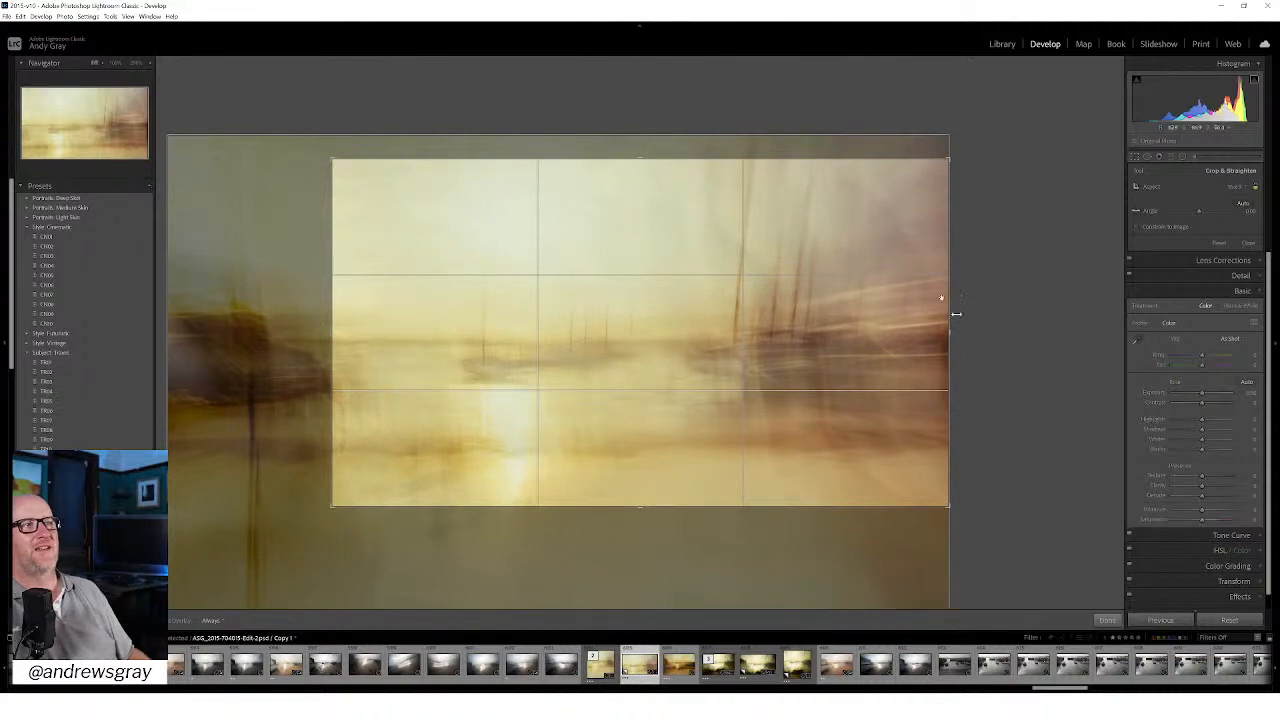
left_click(1107, 620)
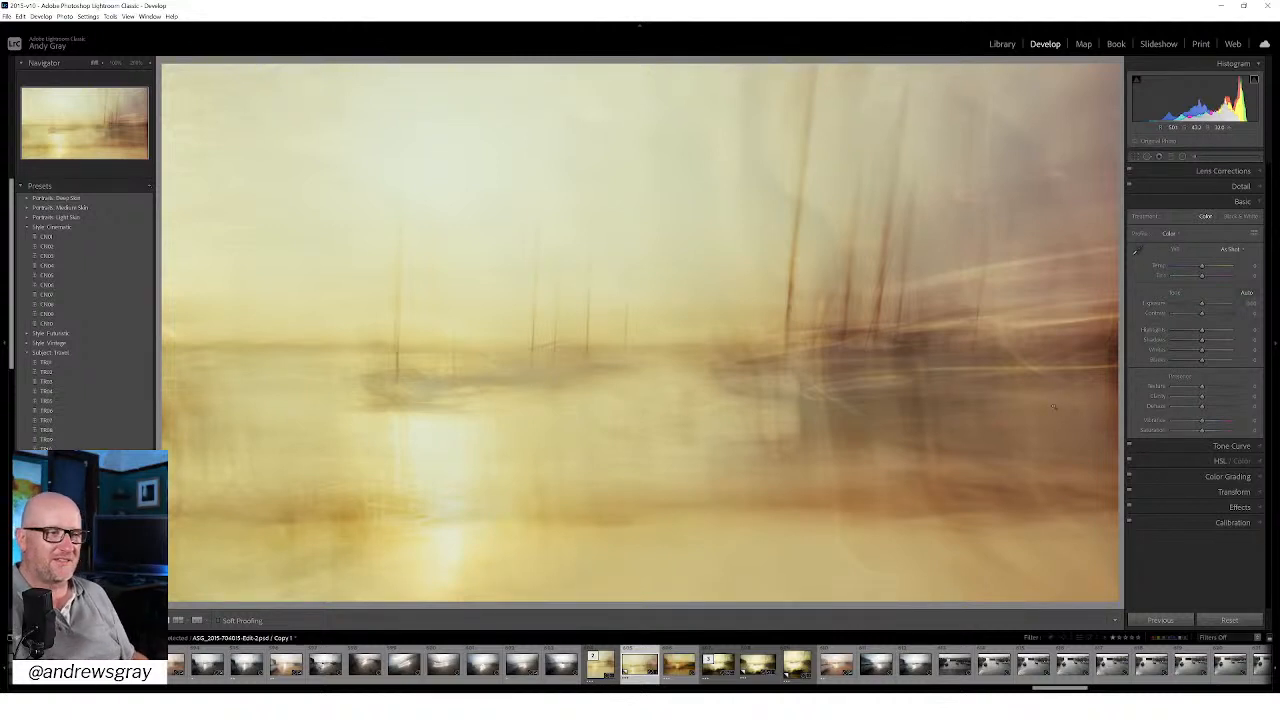
left_click(680, 655)
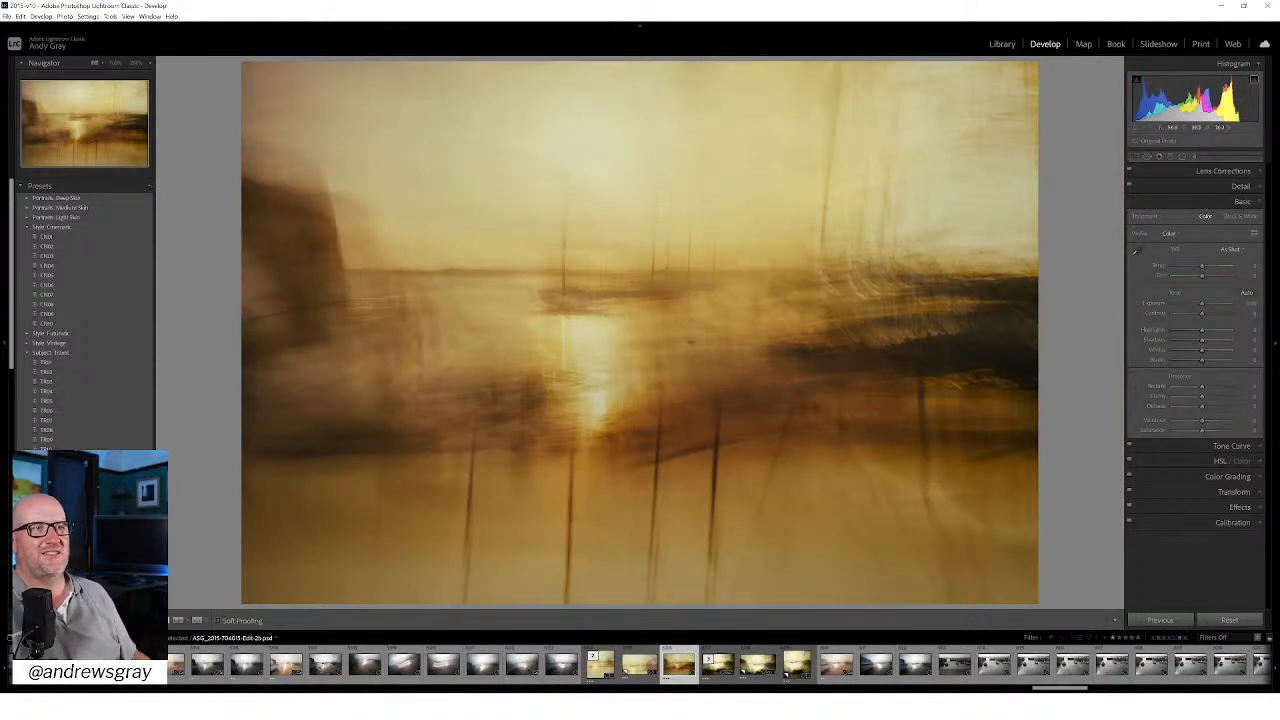
right_click(689, 343)
left_click(712, 503)
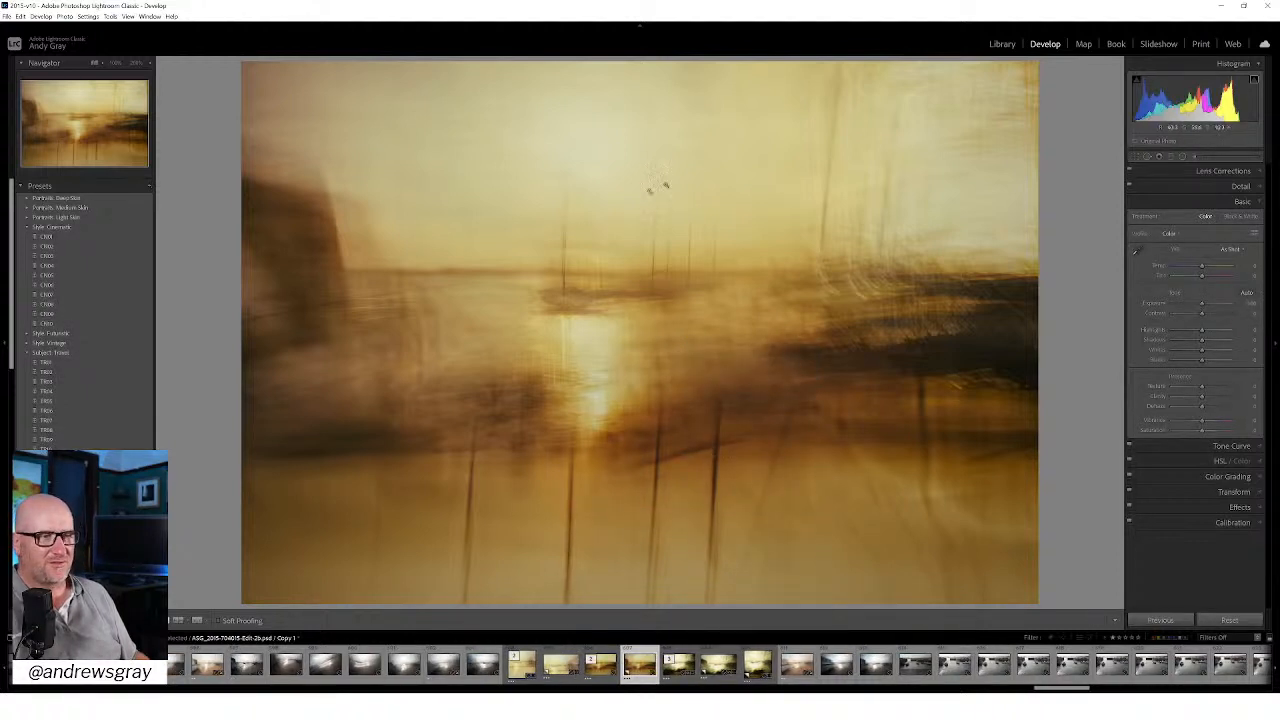
Step: Crop the dark copy to 1 x 1 around the sun and its reflection, trimming the dark side areas and part of the foreground
left_click(1135, 161)
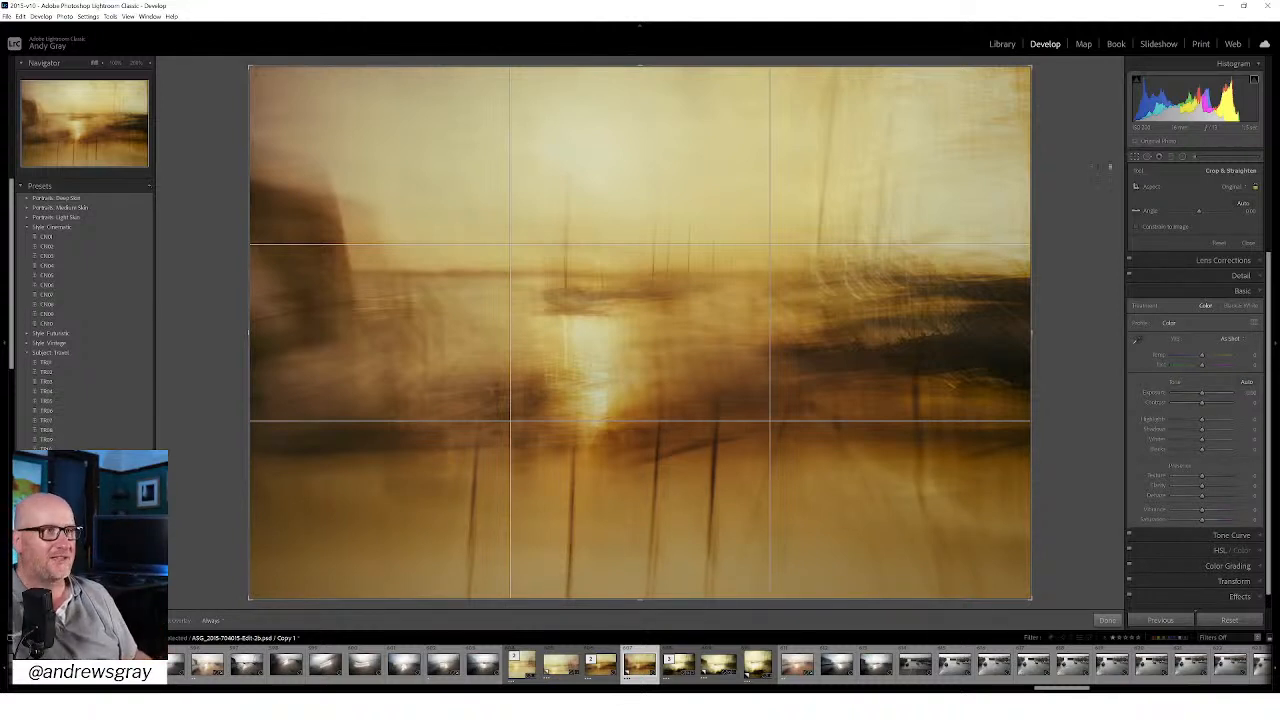
left_click(1231, 190)
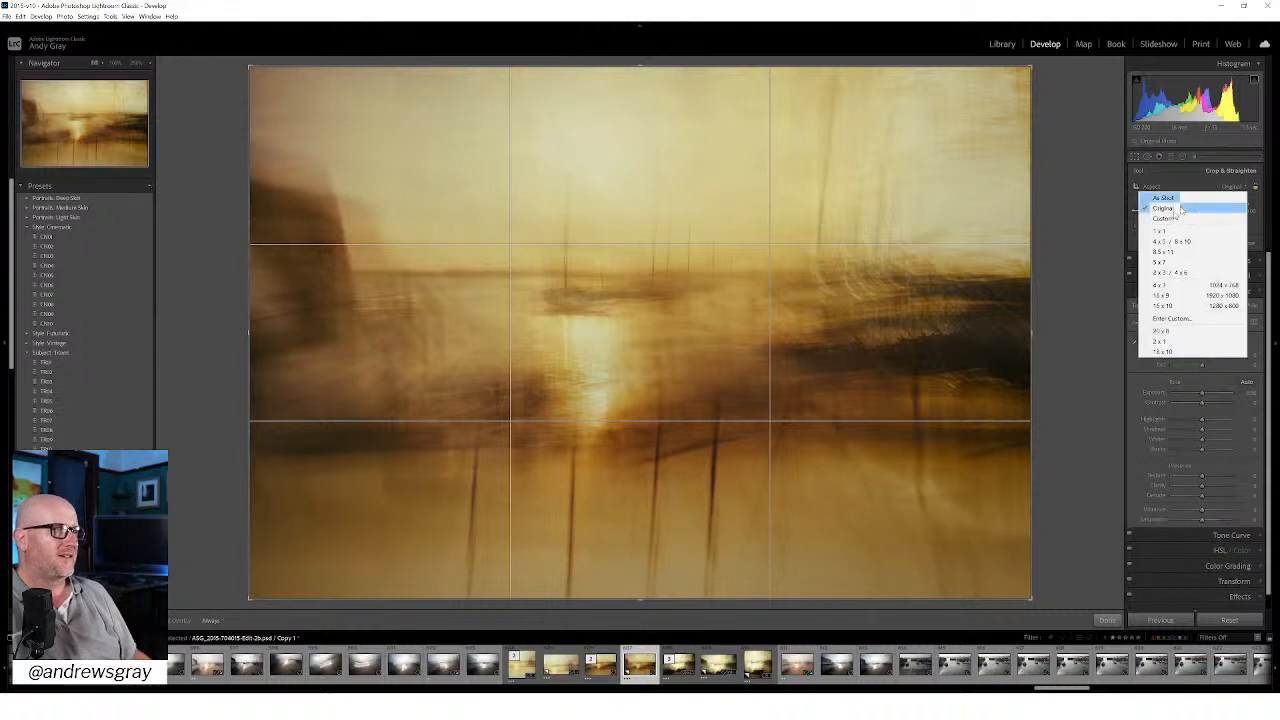
left_click(1168, 236)
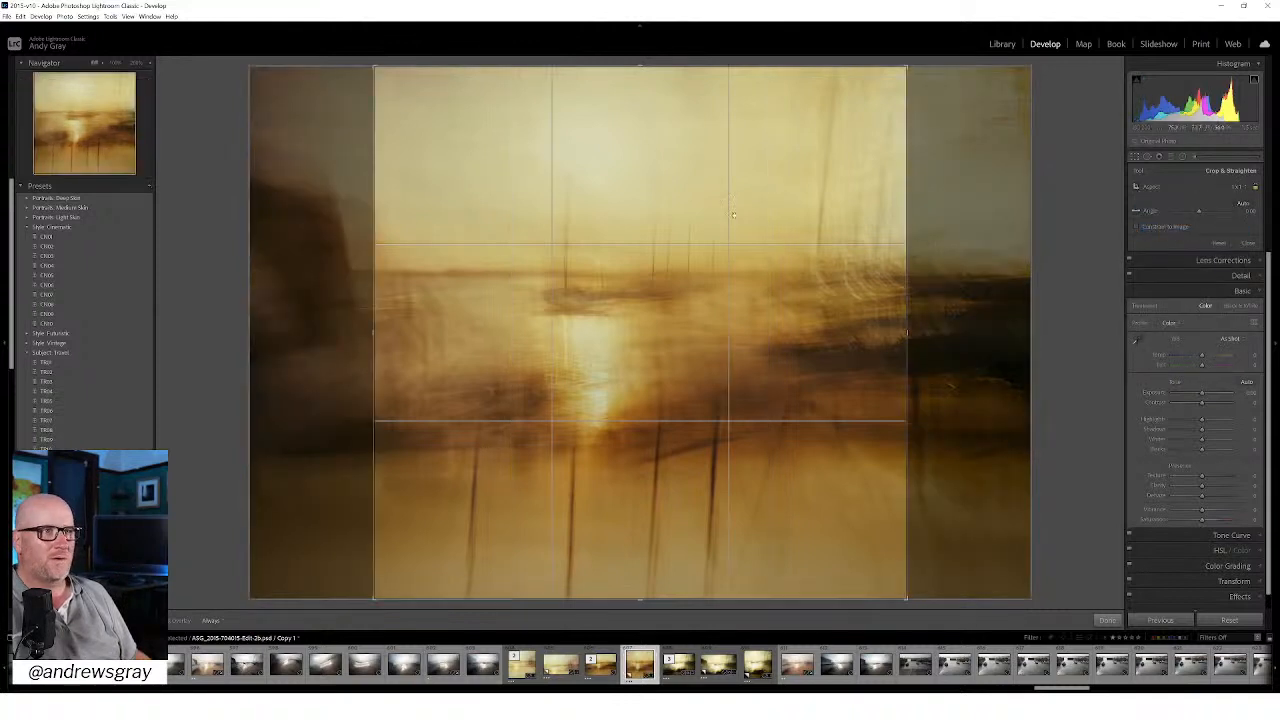
left_click_drag(759, 193, 820, 300)
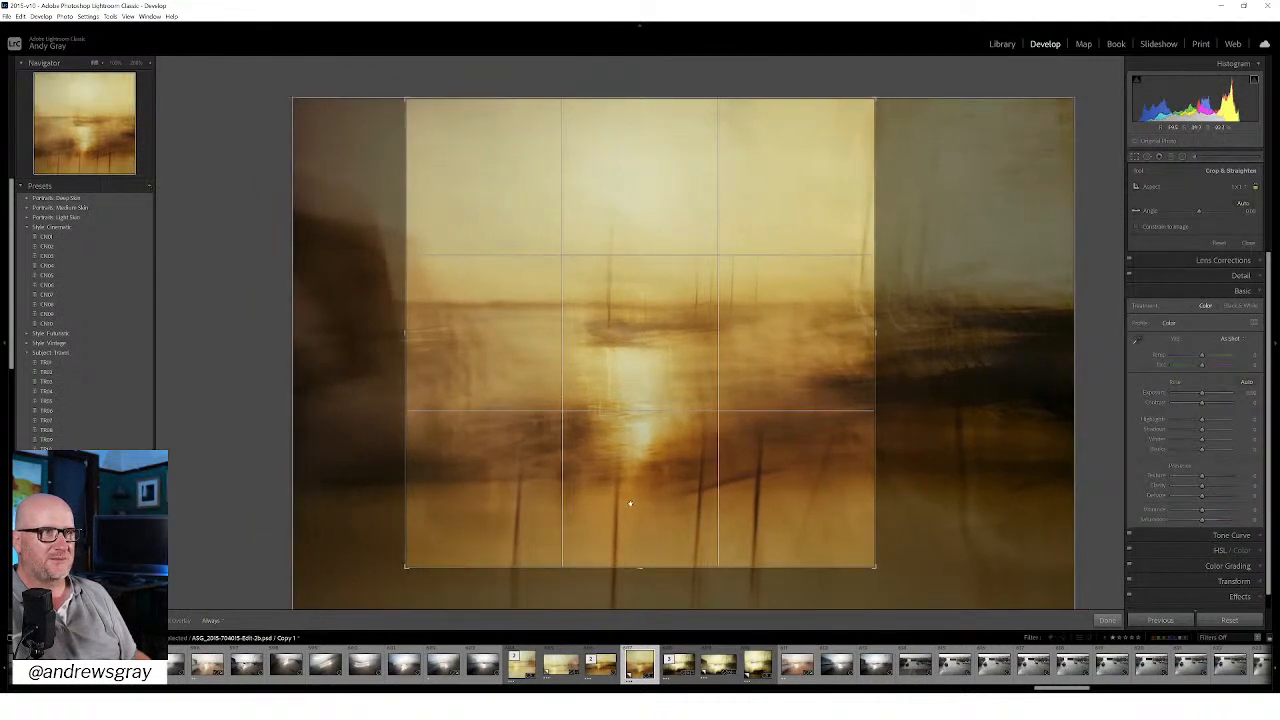
left_click_drag(640, 569, 640, 555)
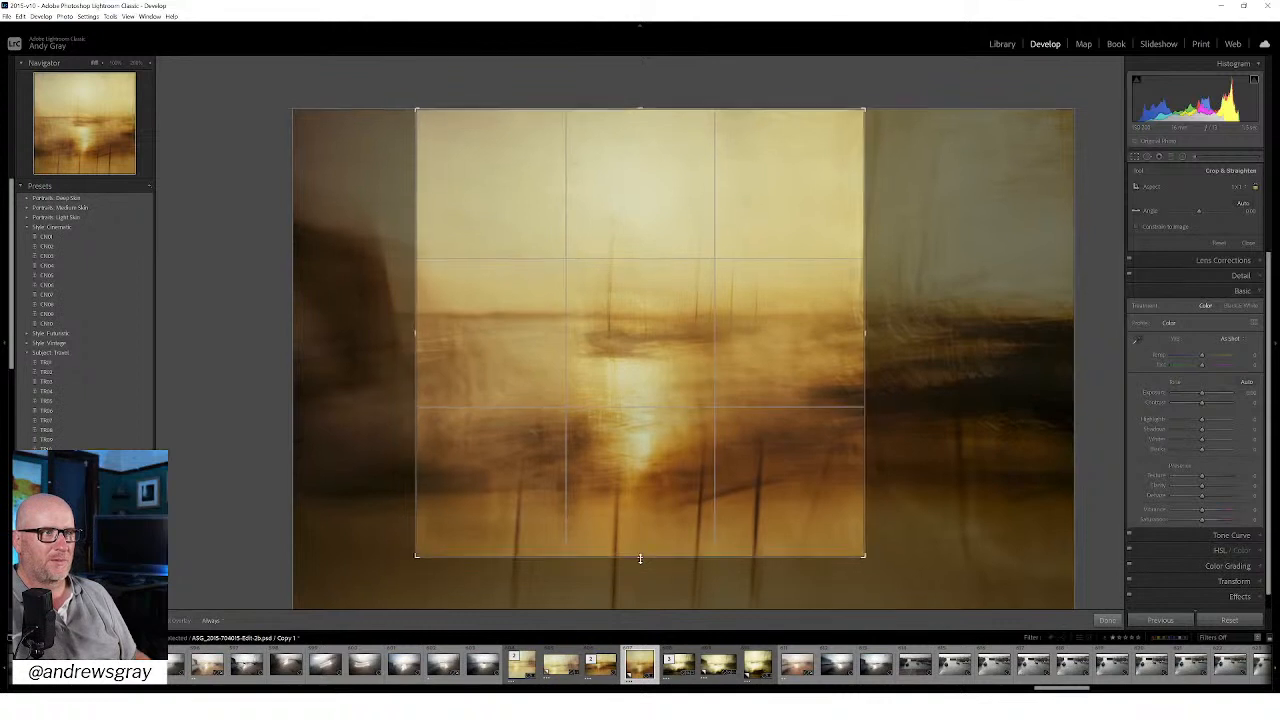
left_click(1107, 619)
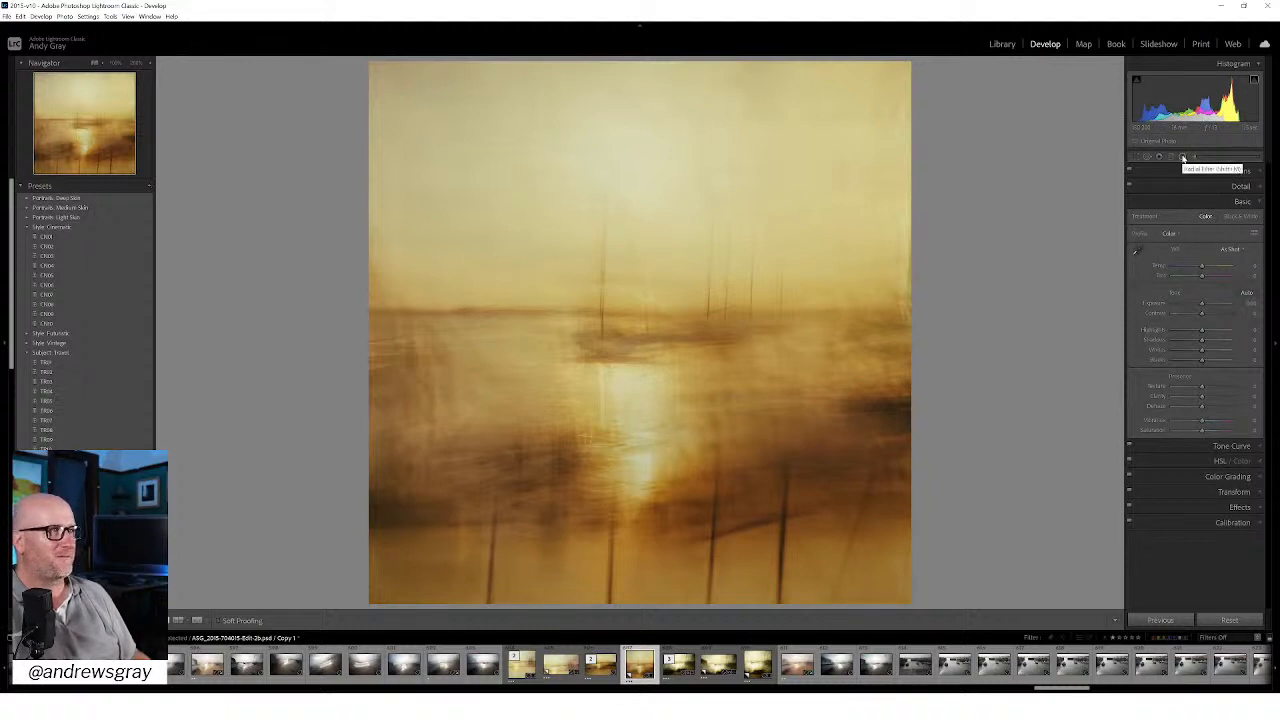
Step: Add an oval radial filter over the sun's reflection, slightly raising exposure and contrast, cooling the temperature to -7, and setting Clarity to 12
left_click(1183, 158)
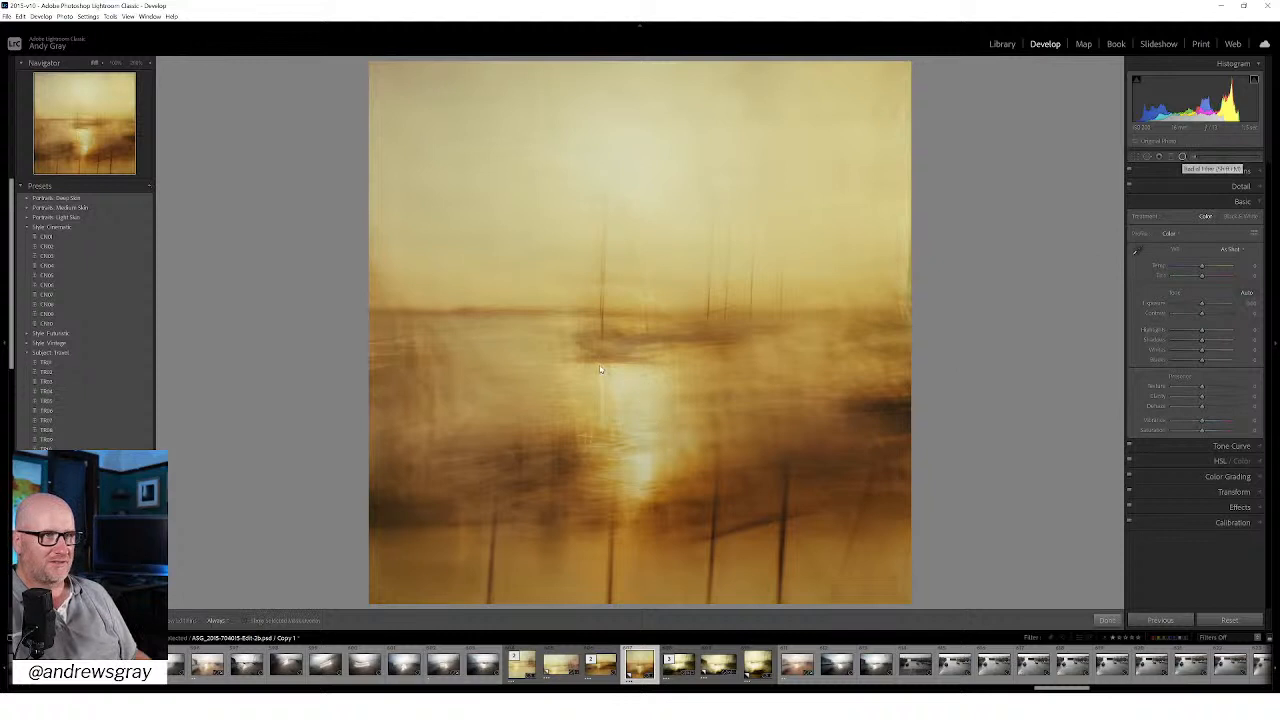
left_click_drag(634, 428, 726, 555)
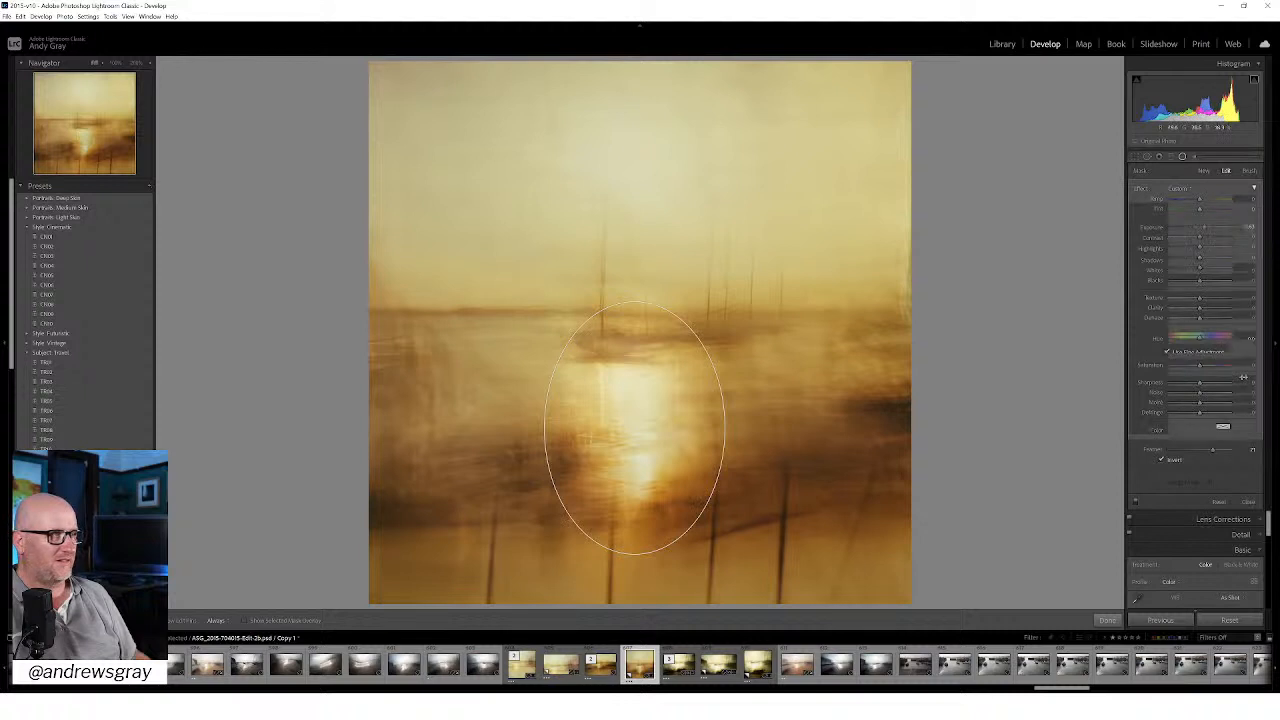
double_click(1204, 229)
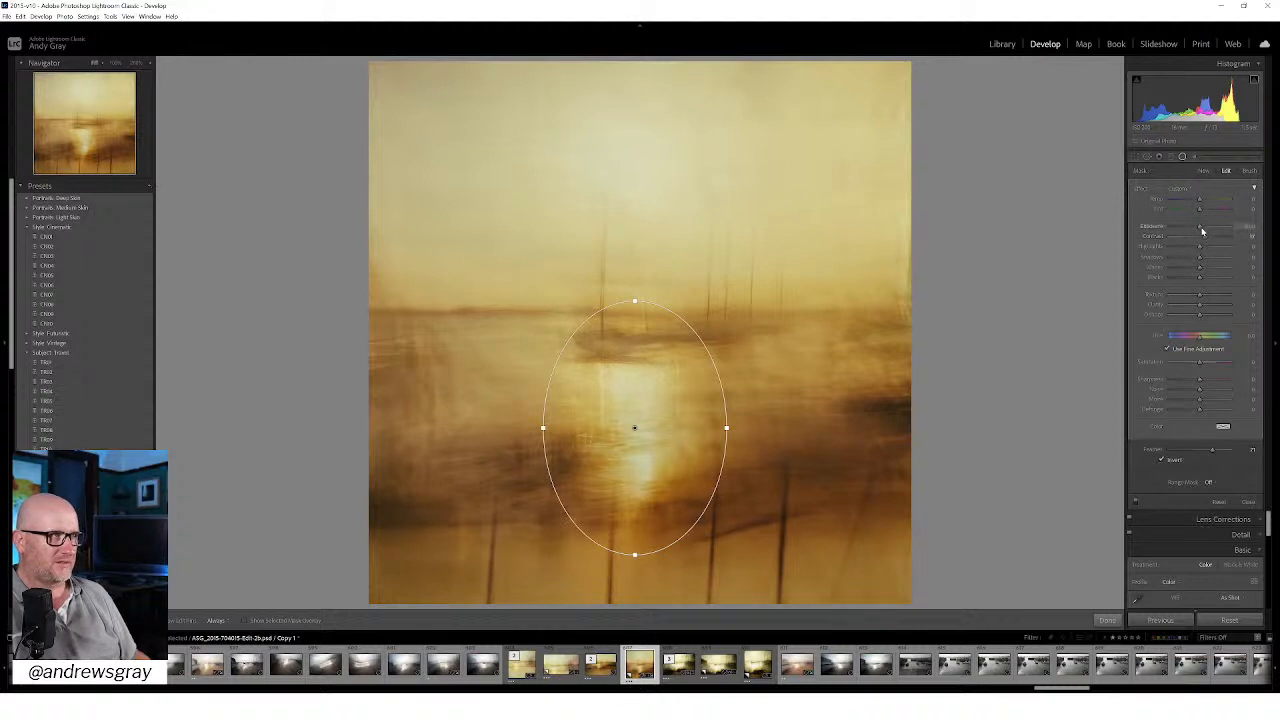
left_click_drag(1200, 228, 1203, 231)
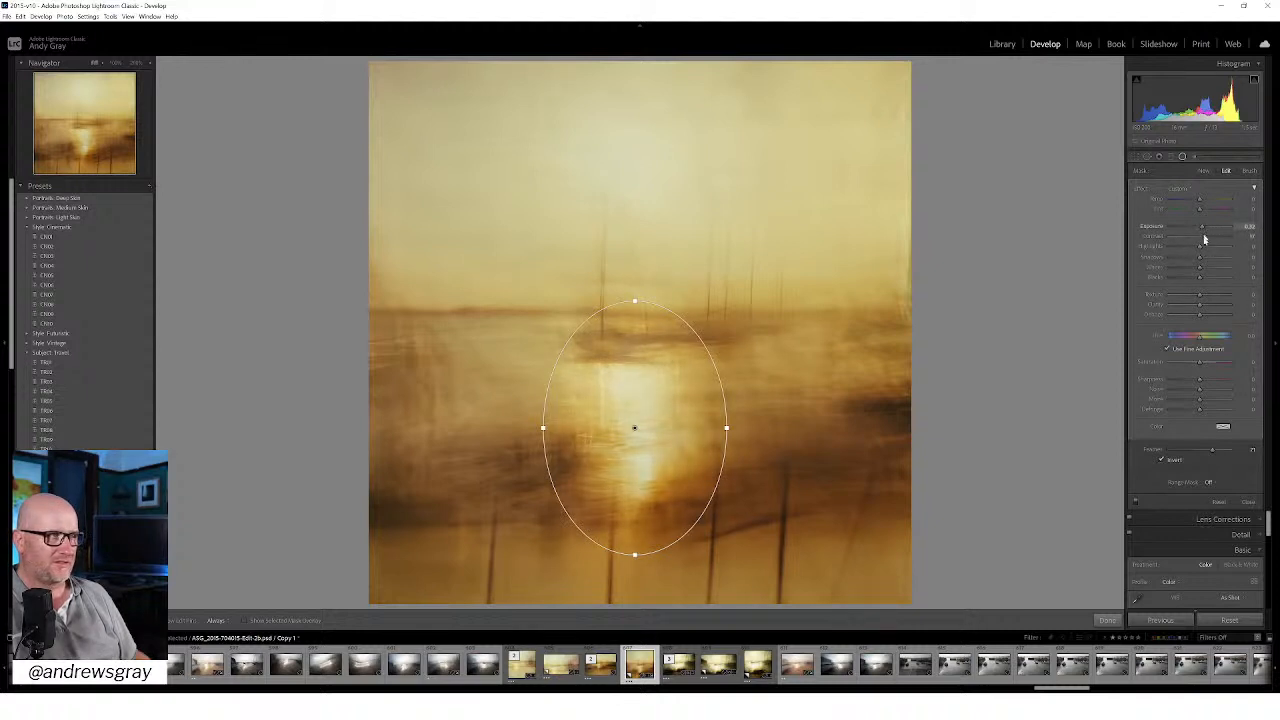
left_click_drag(1200, 306, 1202, 297)
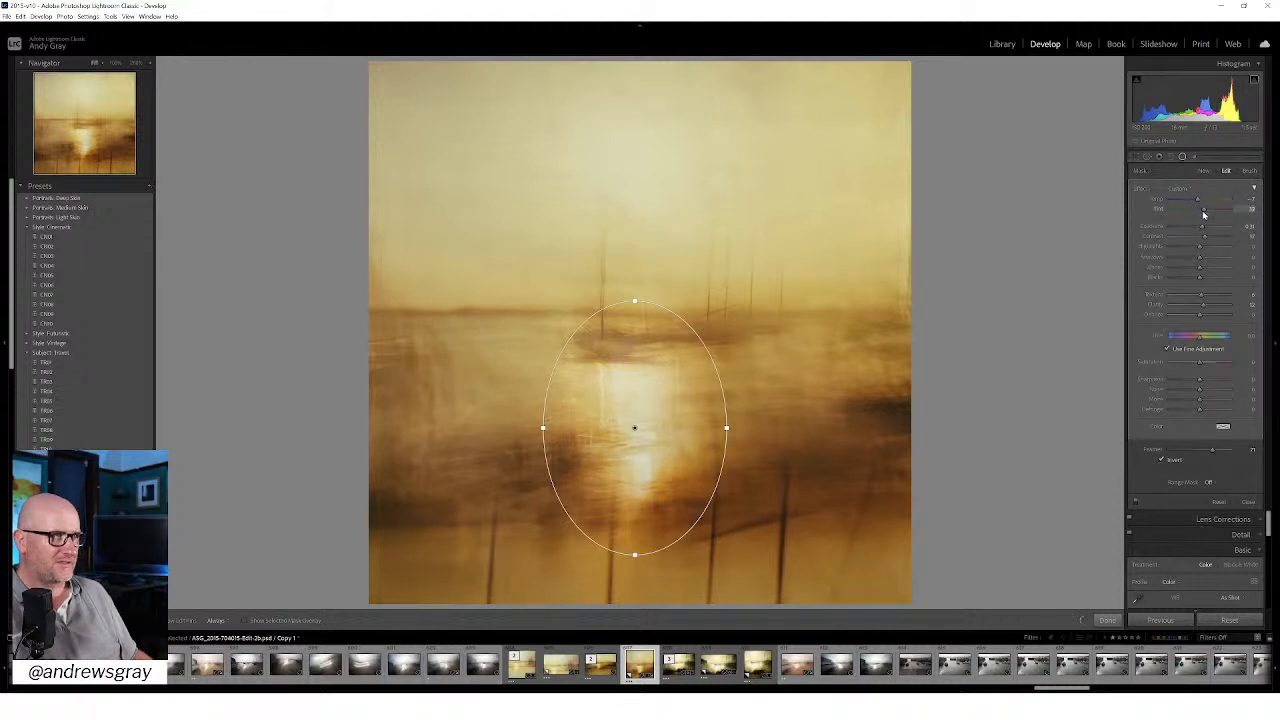
Step: Restrict the radial filter to the bright reflection with a Luminance range mask, checking the mask overlay and setting Smoothness to 27
left_click(1208, 483)
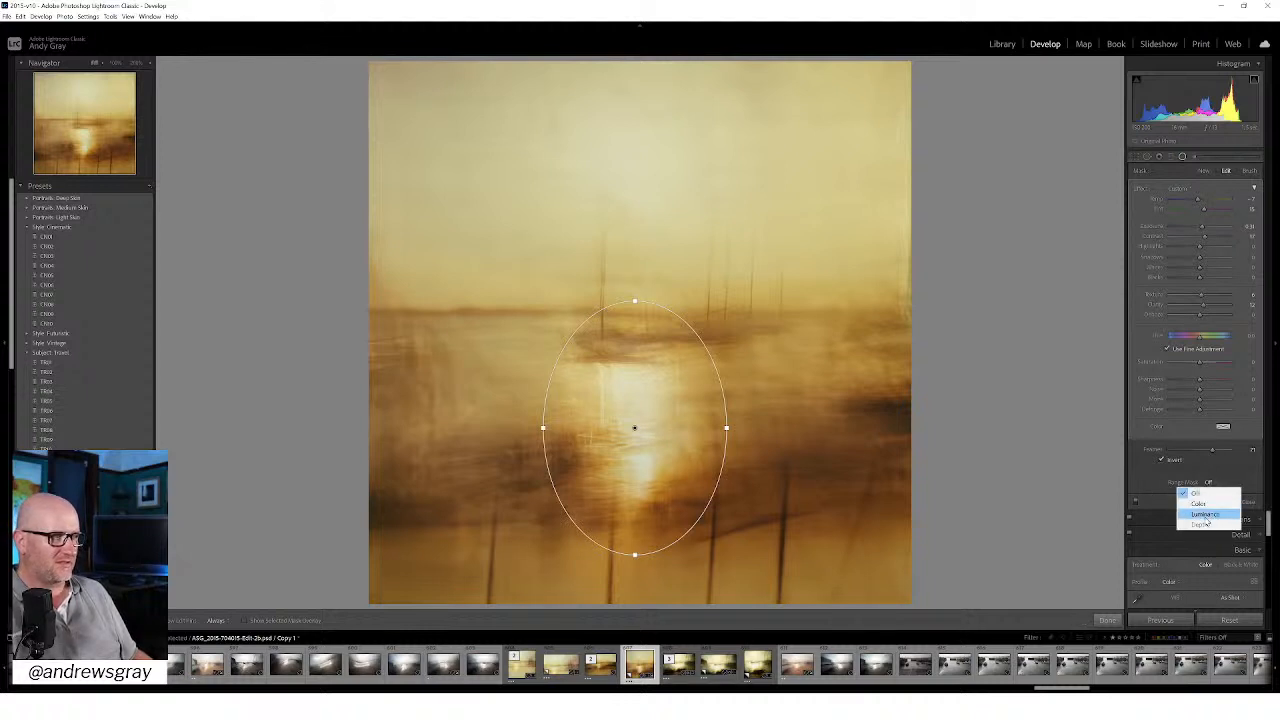
left_click(1205, 514)
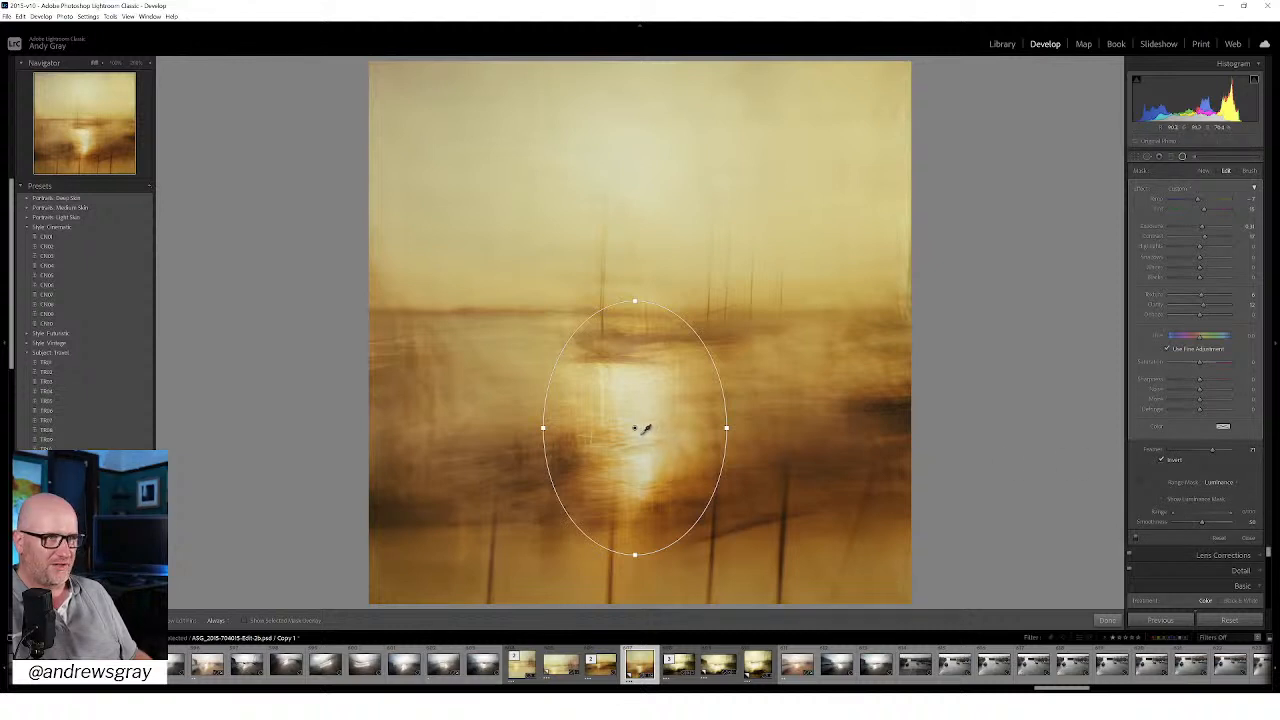
left_click(647, 428)
left_click(1186, 502)
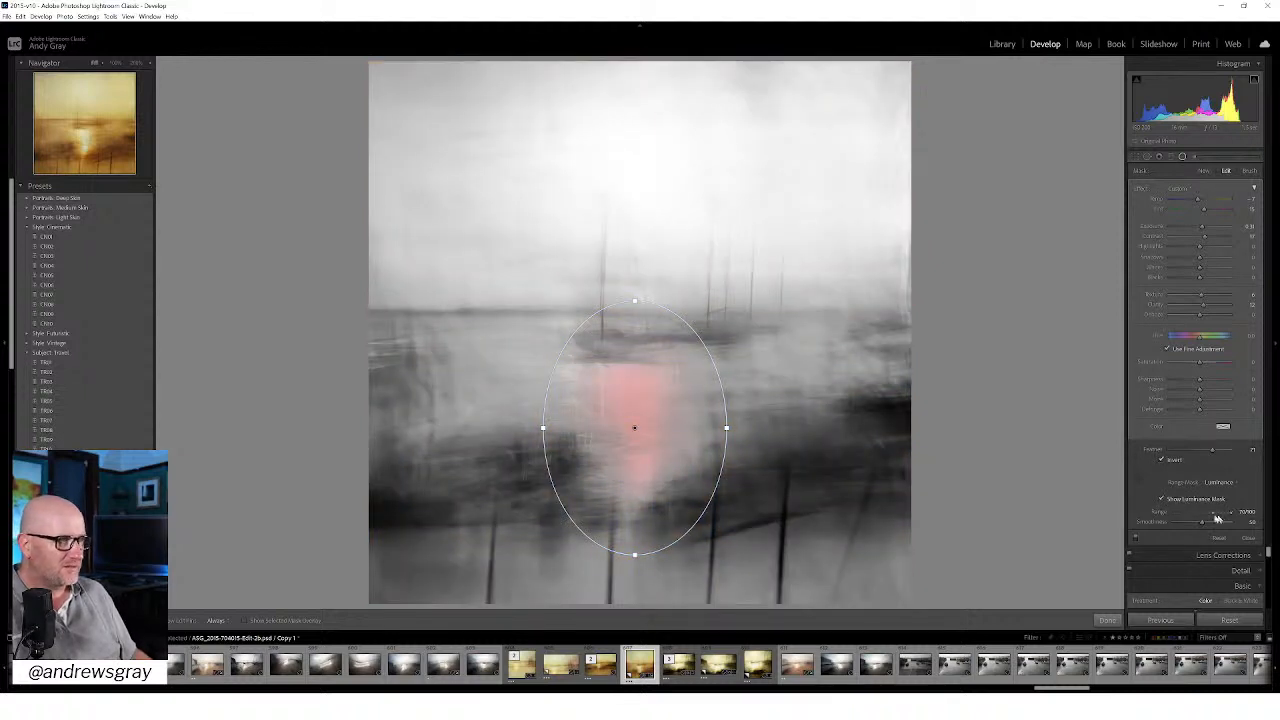
mouse_move(1211, 520)
left_mouse_down()
mouse_move(1237, 516)
mouse_move(1193, 525)
left_mouse_up()
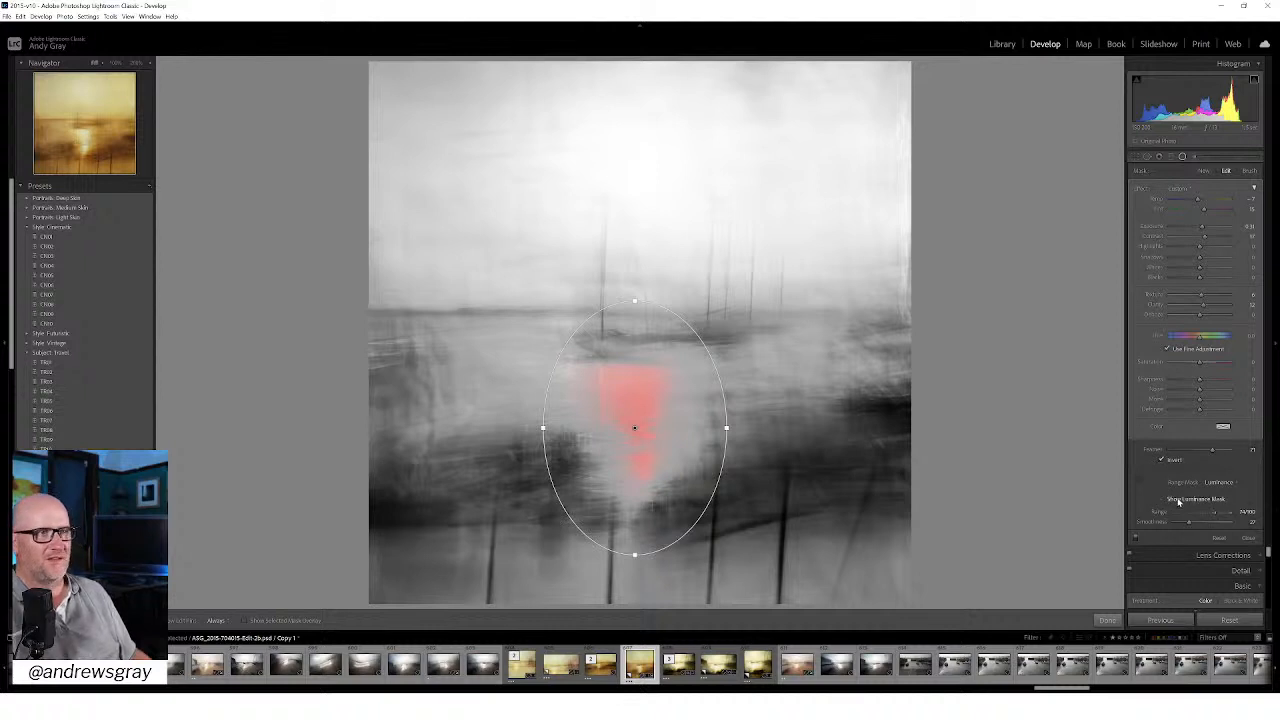
left_click(1178, 502)
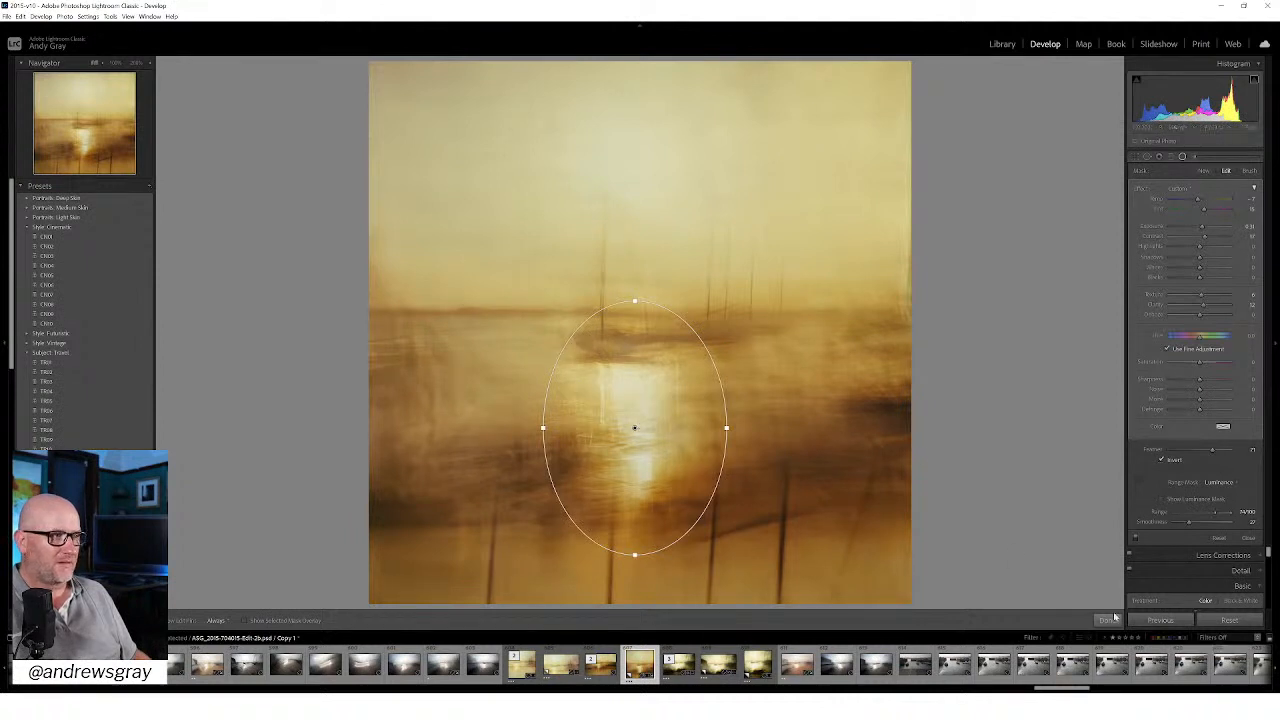
Step: Try a duplicate of the radial filter over the sun in the sky, and delete the duplicate
left_click(1137, 481)
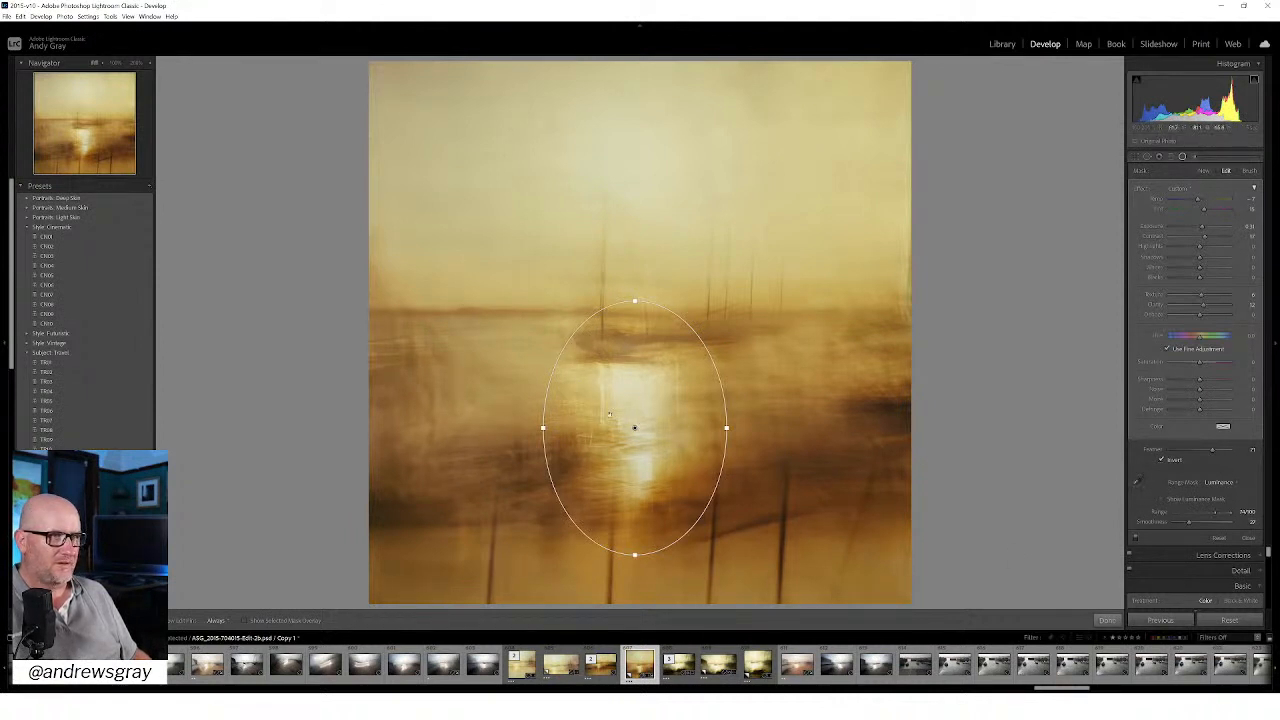
left_click_drag(634, 428, 620, 186)
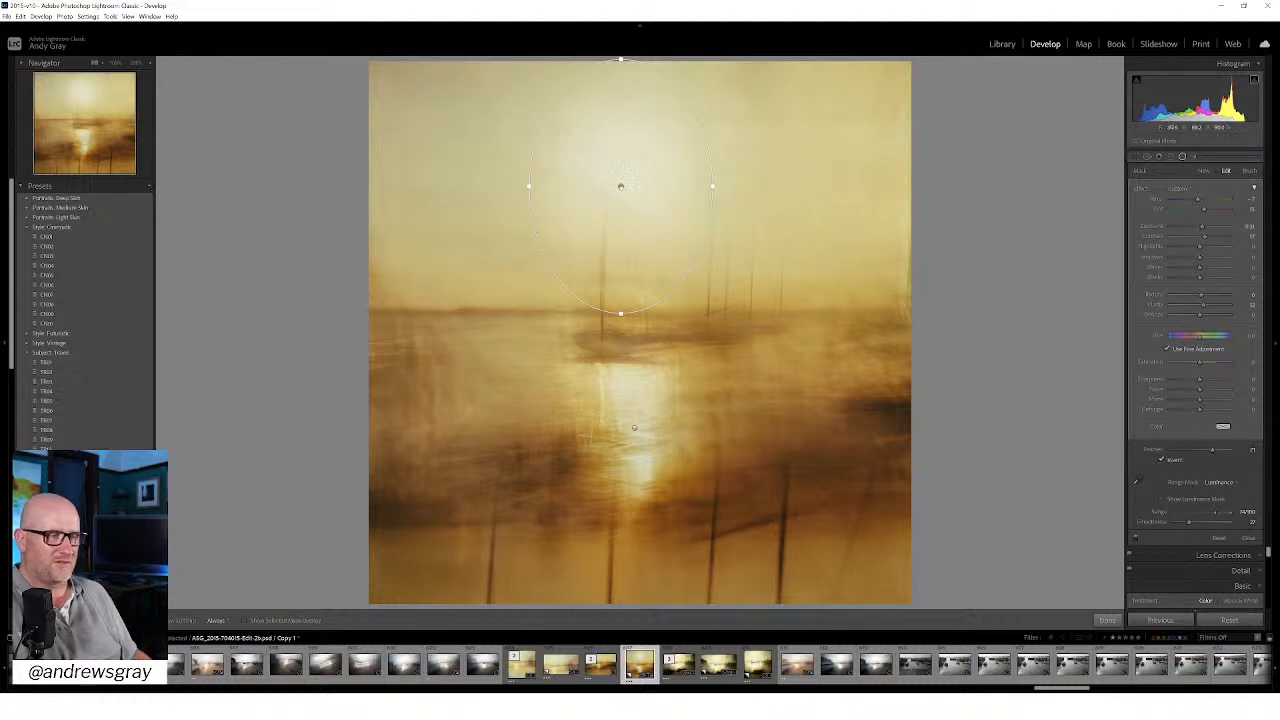
left_click(621, 187)
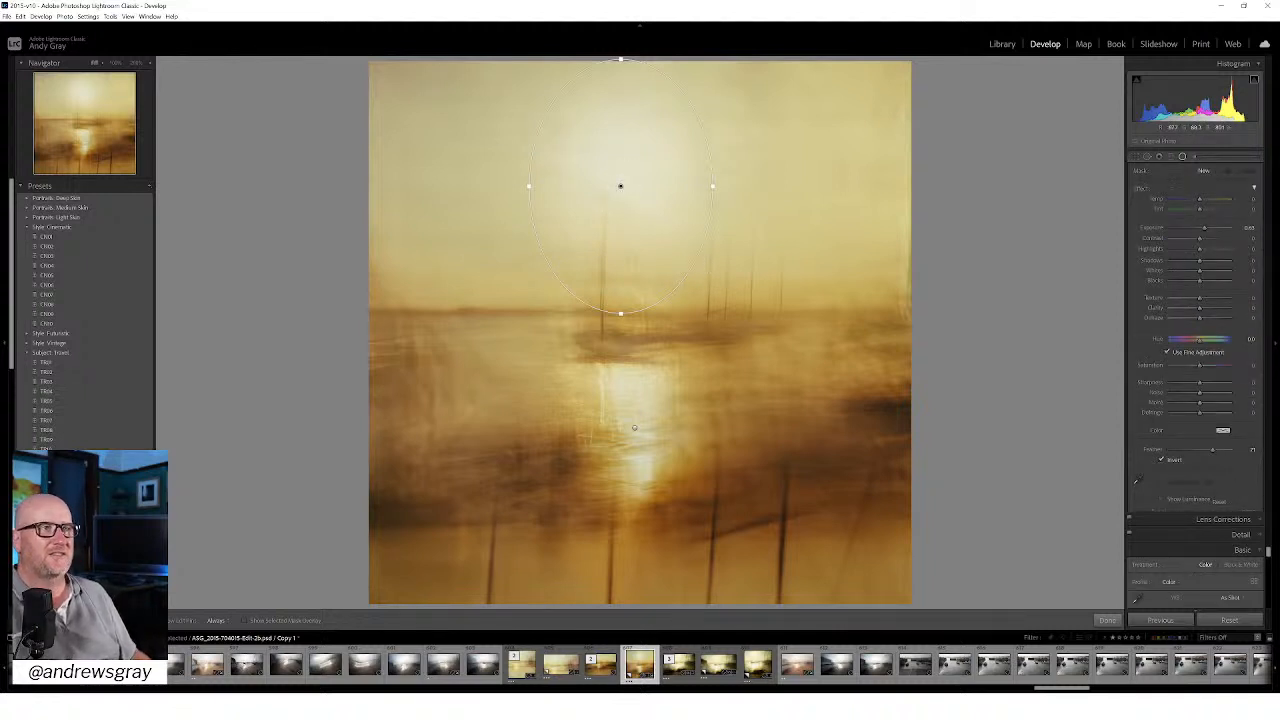
key("Delete")
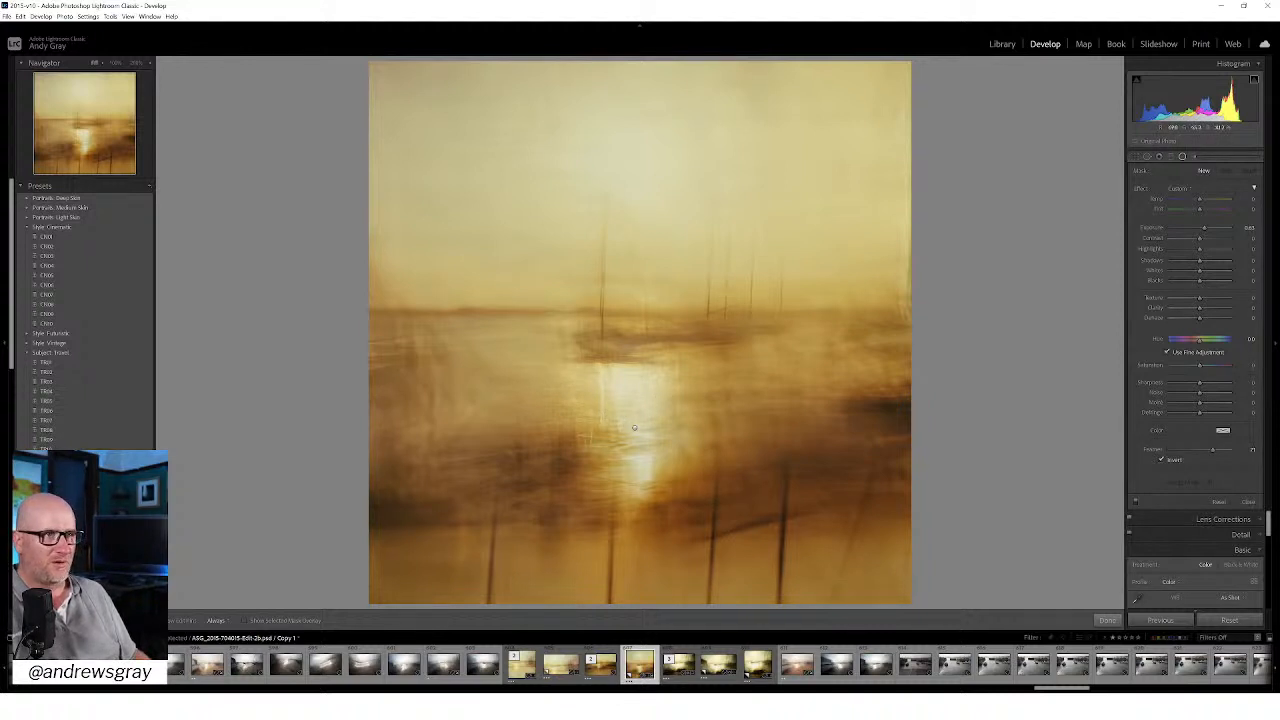
Step: Finish the radial filter, cool the whole photo's temperature slightly, and set Tint to +3 and Contrast to +12
left_click(1107, 620)
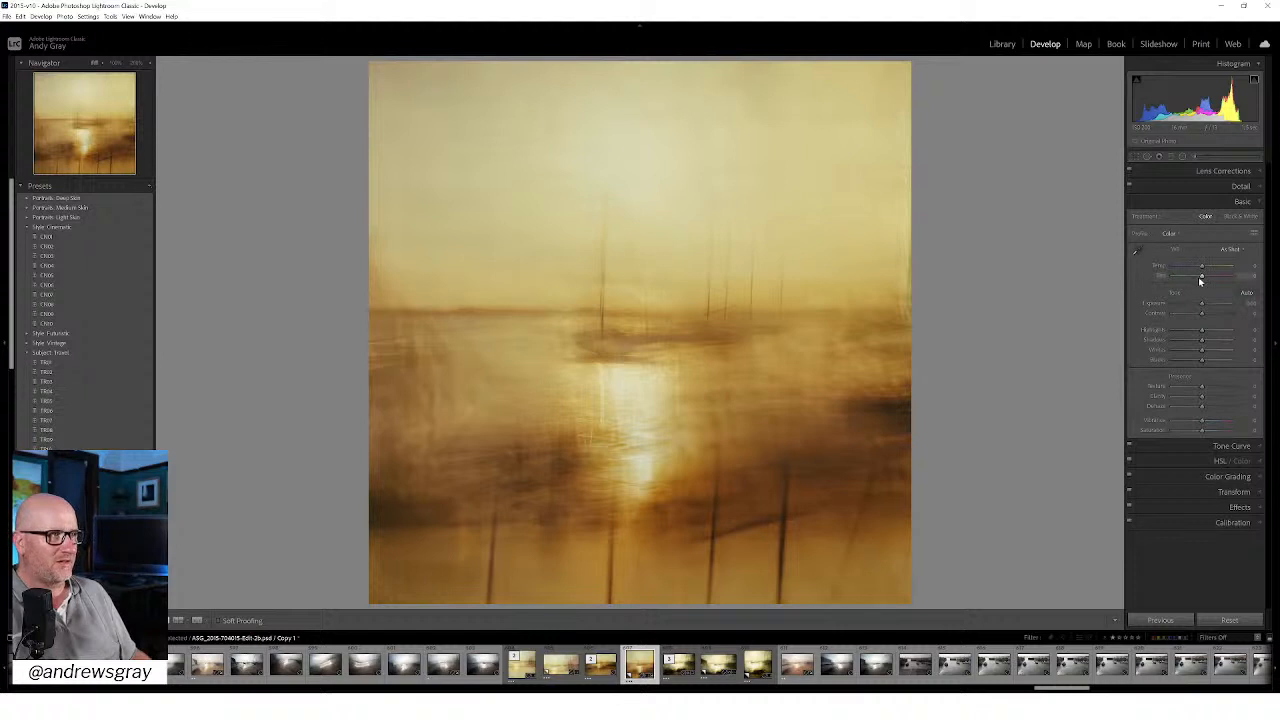
mouse_move(1203, 280)
left_mouse_down()
mouse_move(1188, 282)
mouse_move(1205, 281)
mouse_move(1194, 268)
mouse_move(1203, 280)
left_mouse_up()
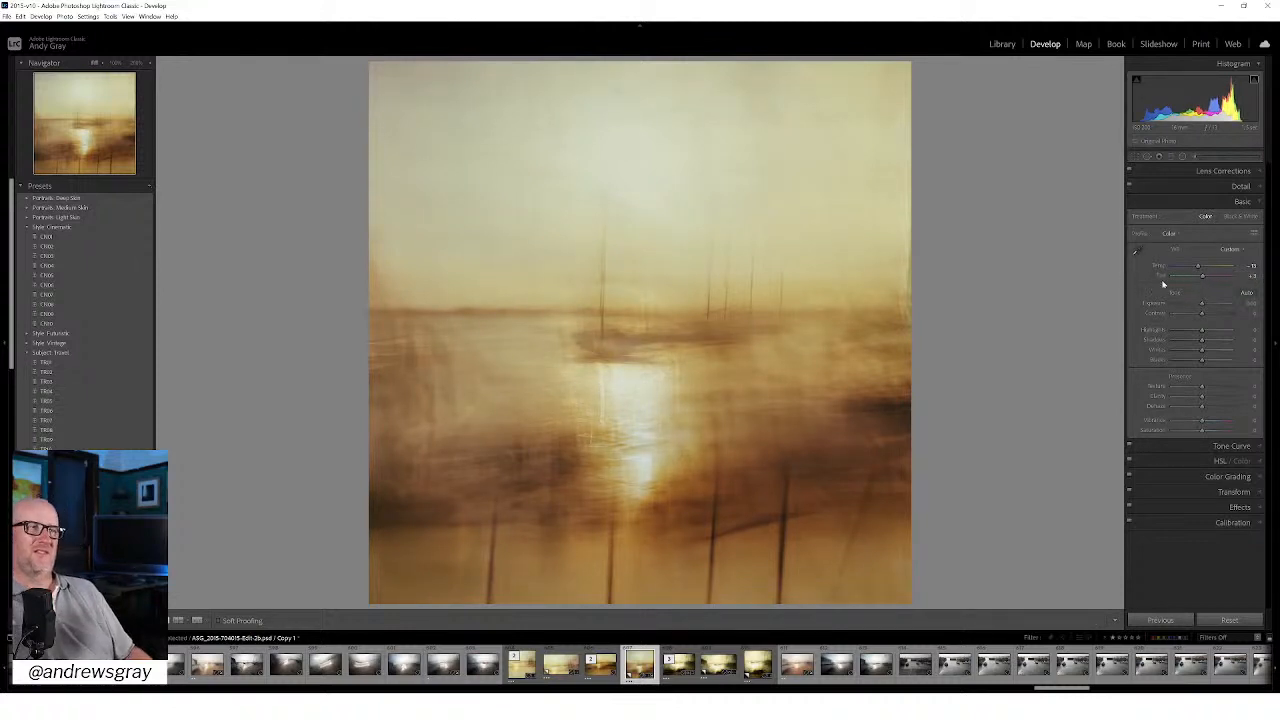
left_click_drag(1208, 317, 1204, 322)
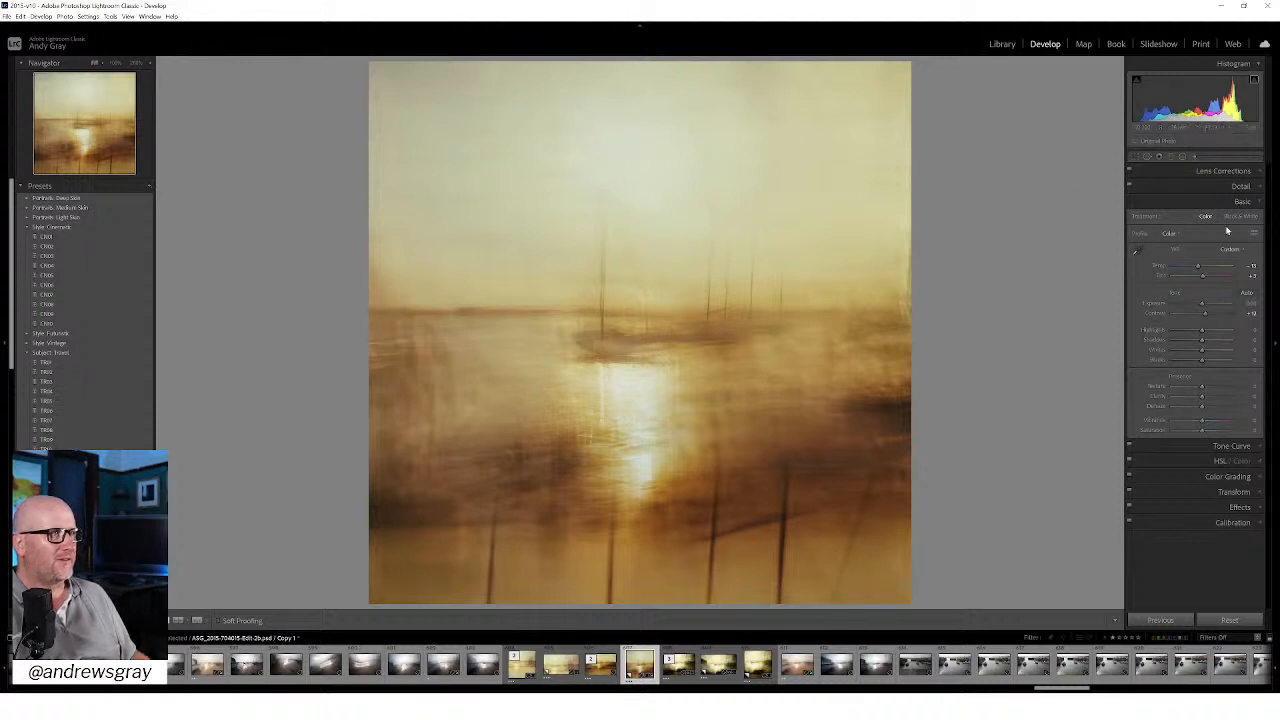
Step: Add a graduated filter down over the sky with neutral exposure, Texture about 22 and Clarity about 40
left_click(1171, 156)
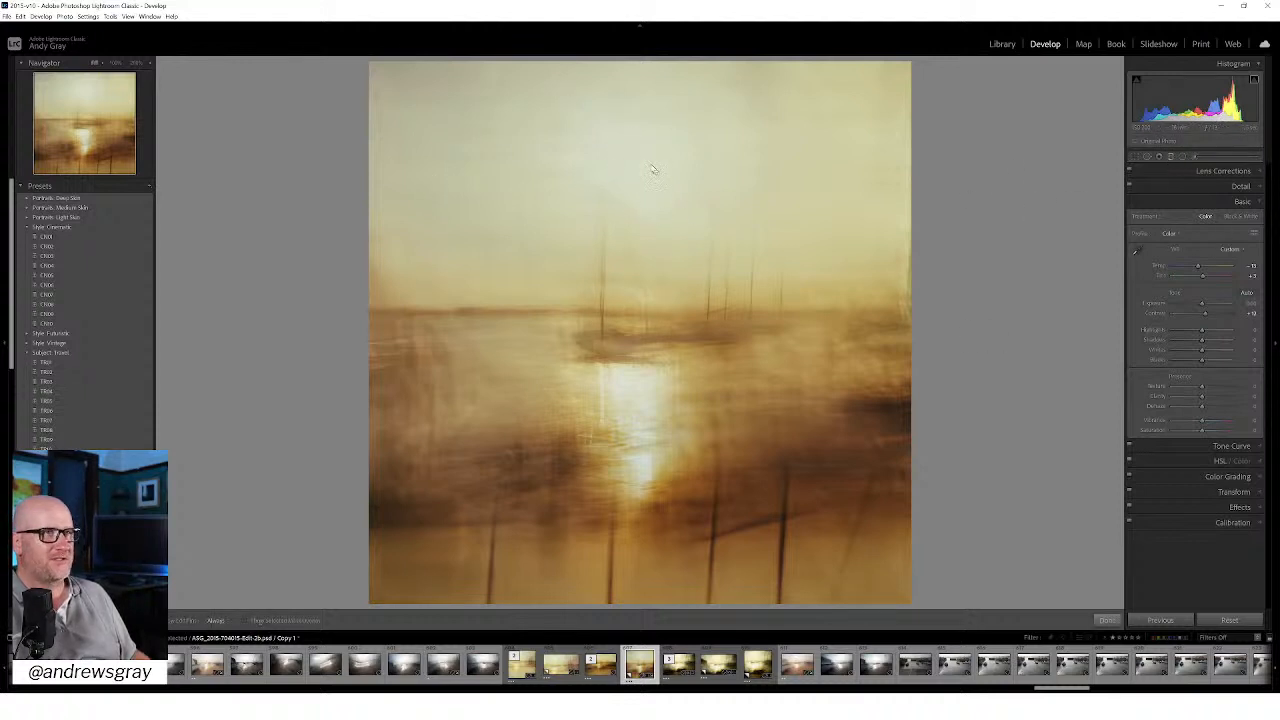
left_click_drag(606, 100, 600, 247)
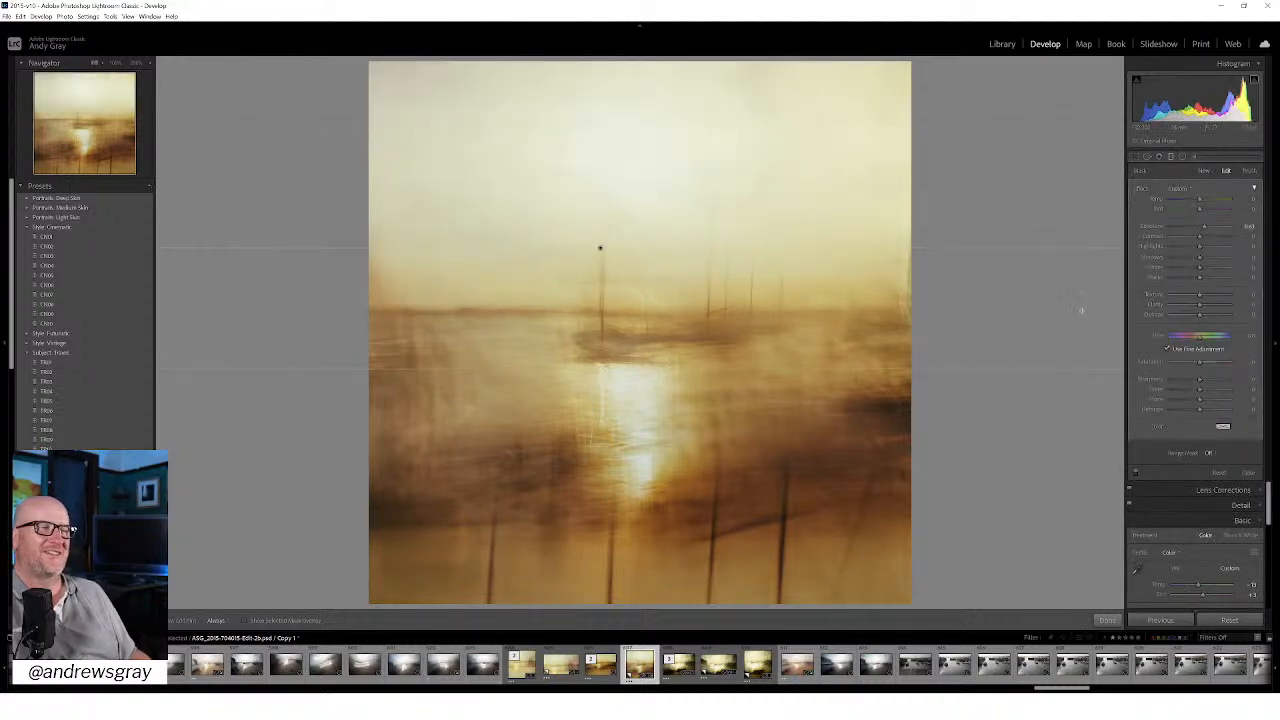
left_click_drag(1200, 226, 1200, 226)
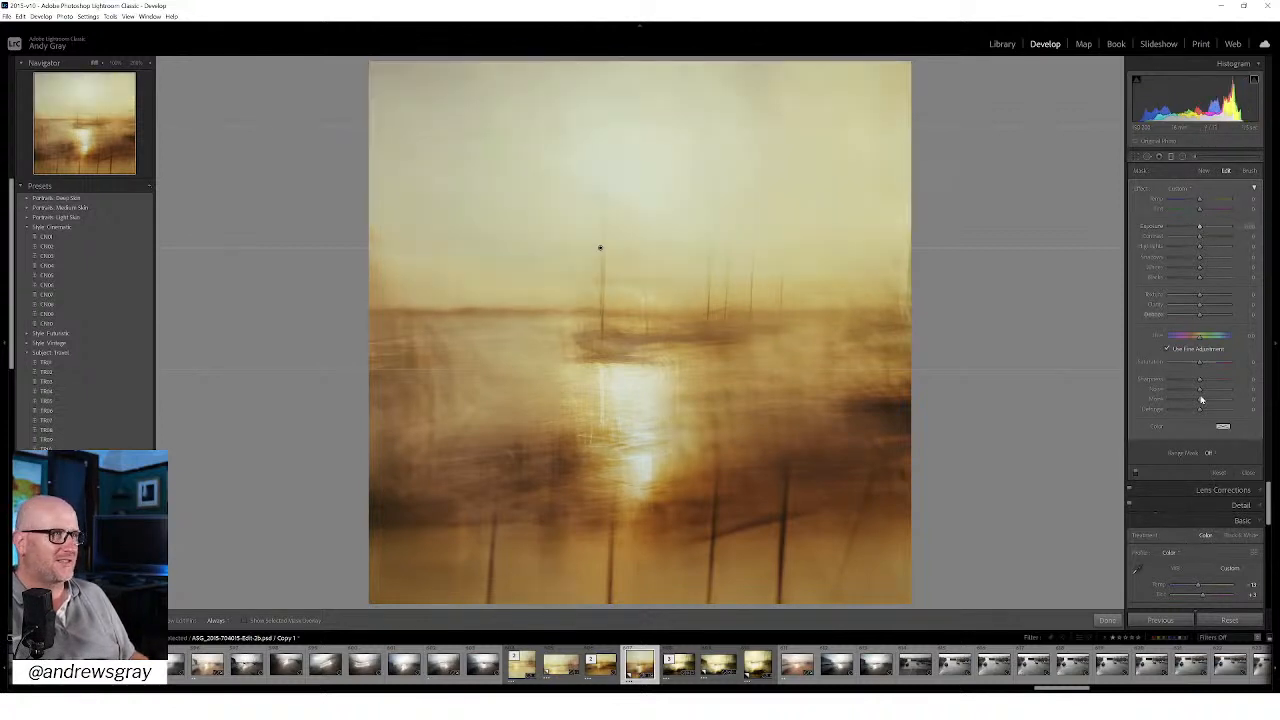
mouse_move(1200, 306)
left_mouse_down()
mouse_move(1217, 307)
mouse_move(1209, 298)
left_mouse_up()
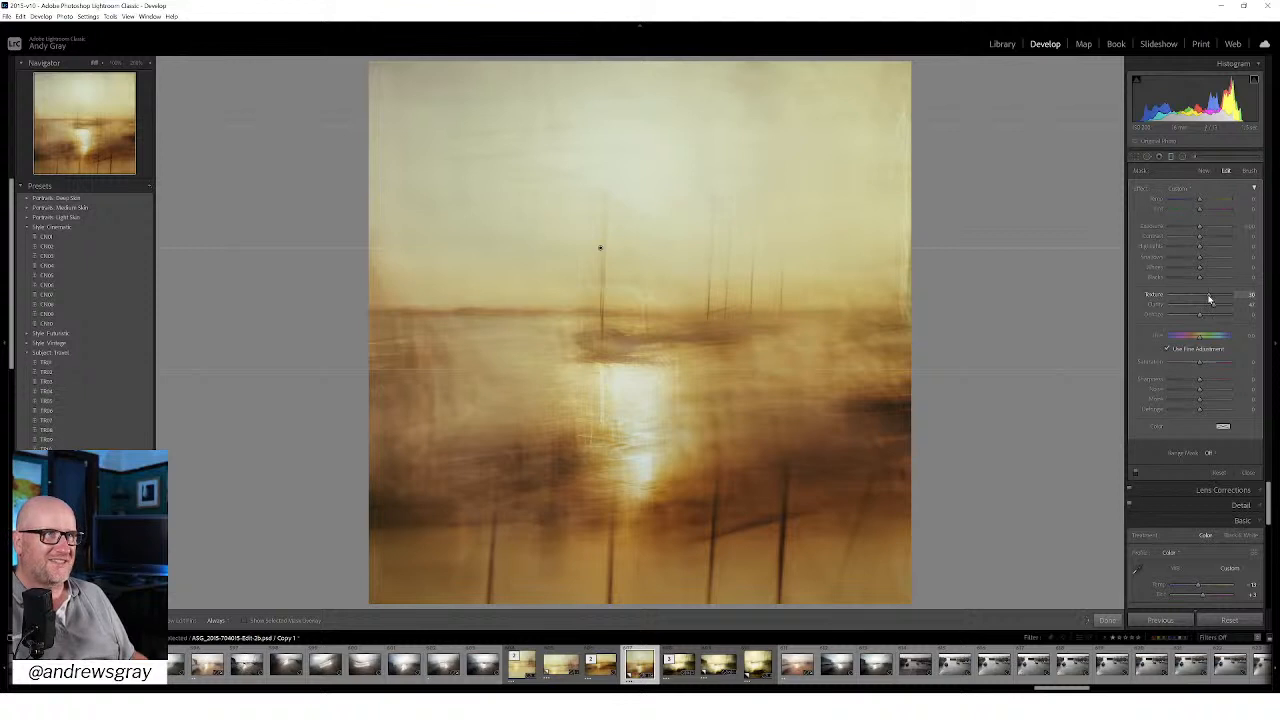
left_click_drag(1209, 298, 1207, 298)
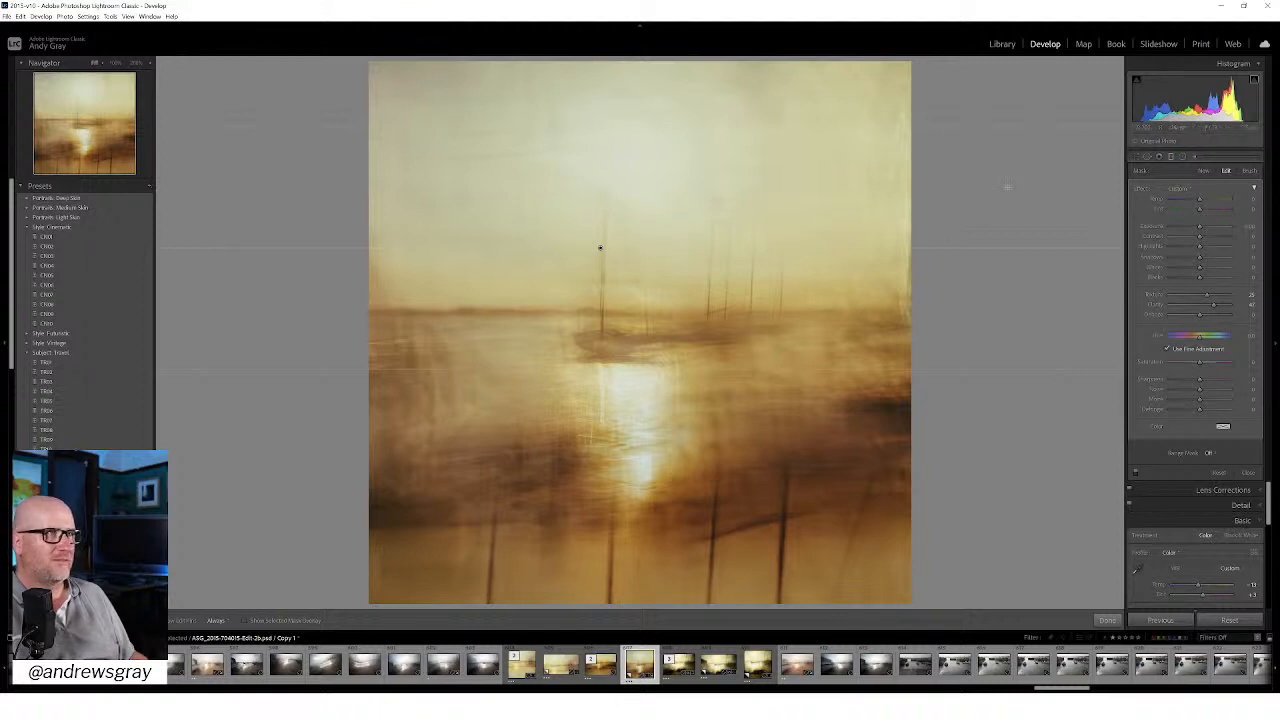
Step: Raise the contrast slightly in the graduated filter over the sky and finish the filter
mouse_move(1200, 238)
left_mouse_down()
mouse_move(1217, 239)
mouse_move(1203, 251)
left_mouse_up()
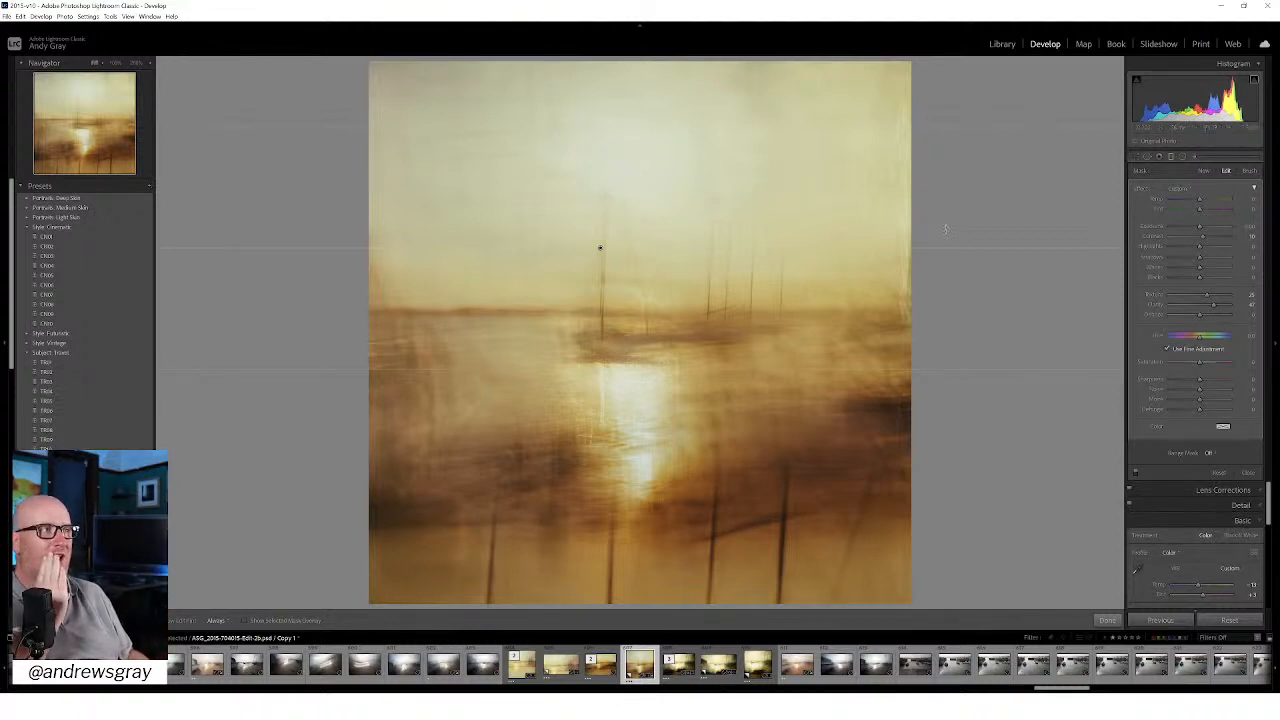
left_click(1108, 621)
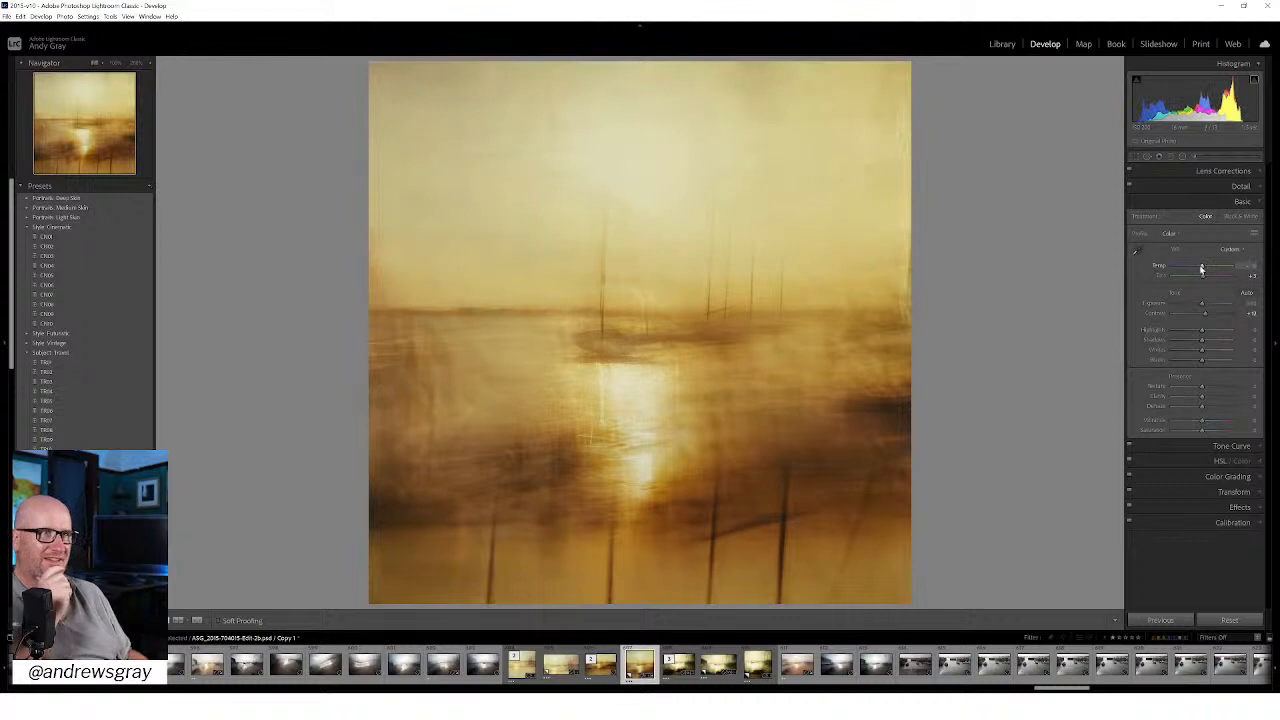
Step: Cool the whole photo to a Temp of about -26 with Tint +2, reduce Vibrance slightly and raise Saturation slightly
left_click_drag(1201, 270, 1198, 268)
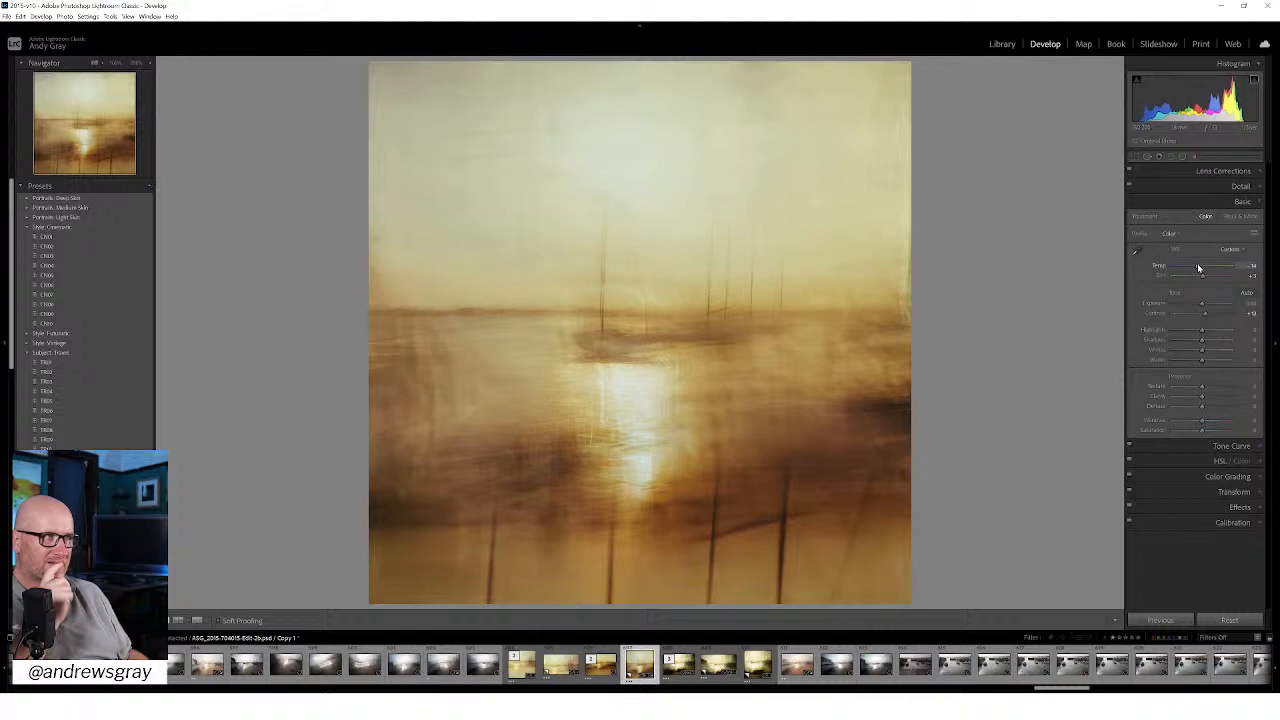
left_click_drag(1199, 268, 1205, 281)
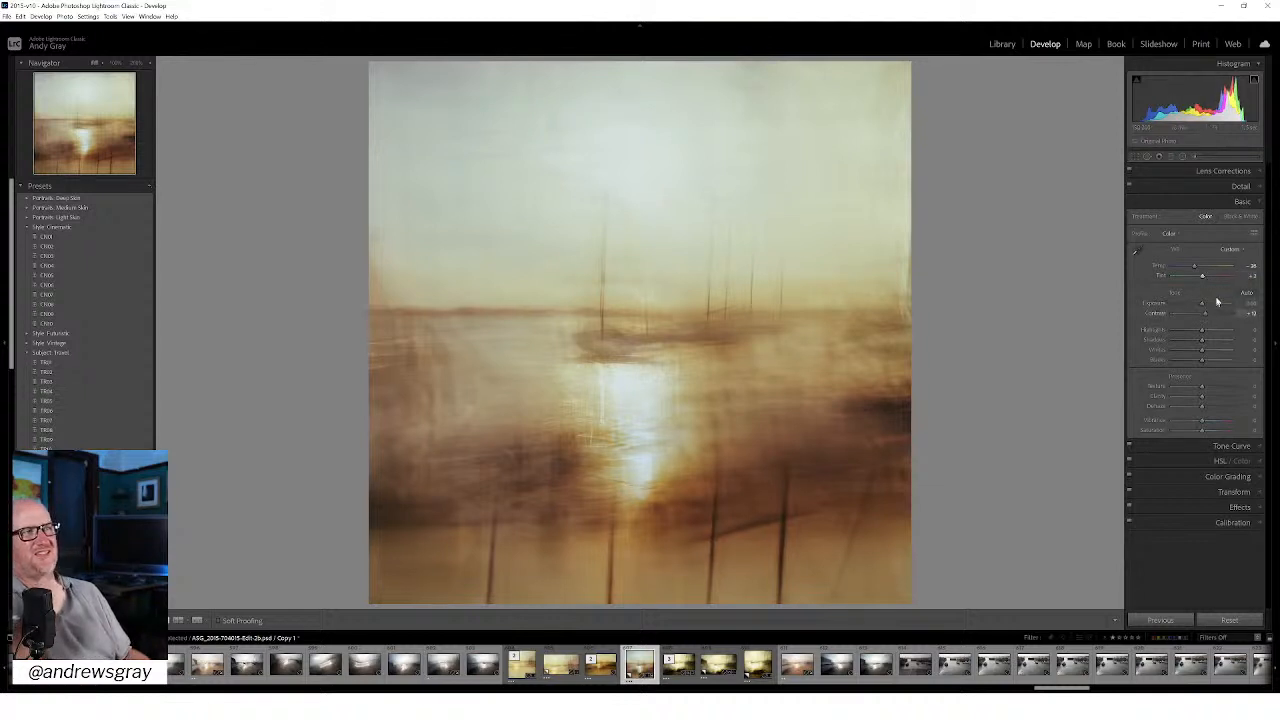
mouse_move(1203, 422)
left_mouse_down()
mouse_move(1216, 422)
mouse_move(1203, 432)
left_mouse_up()
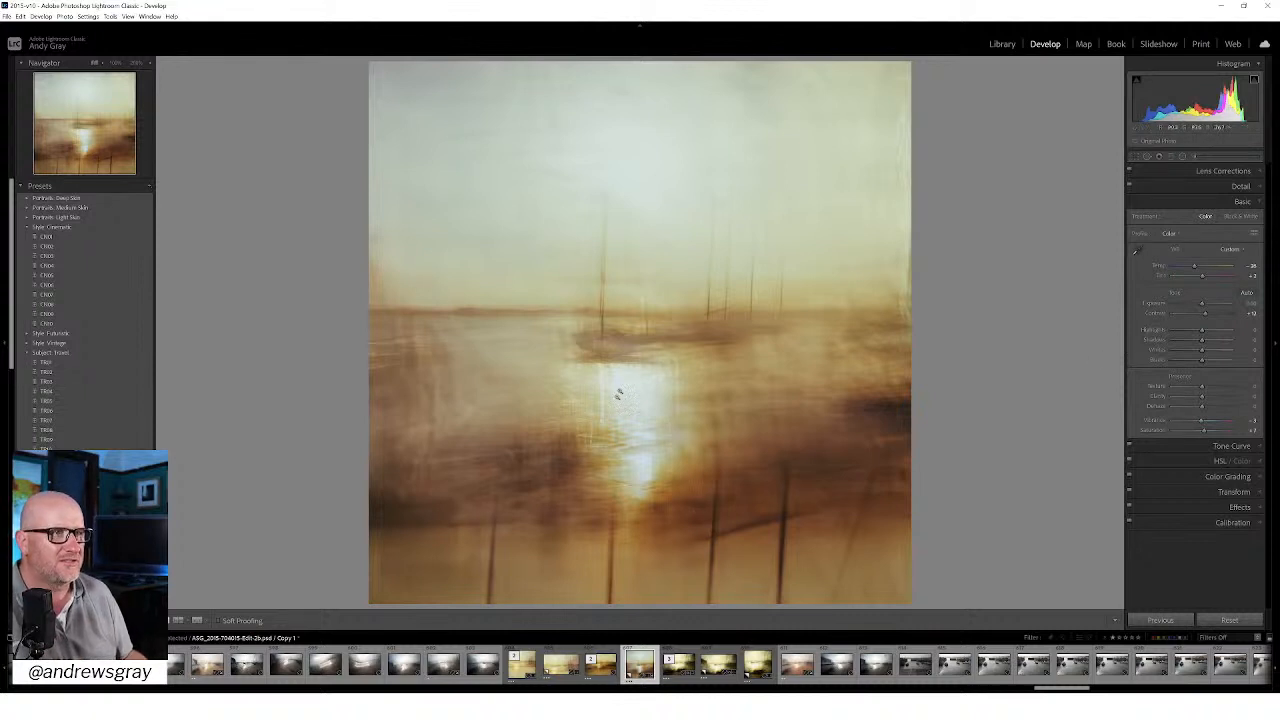
Step: Soften the reflection's radial filter with neutral temperature and tint and lower exposure, widen its ellipse across the water, and finish it
left_click(1182, 156)
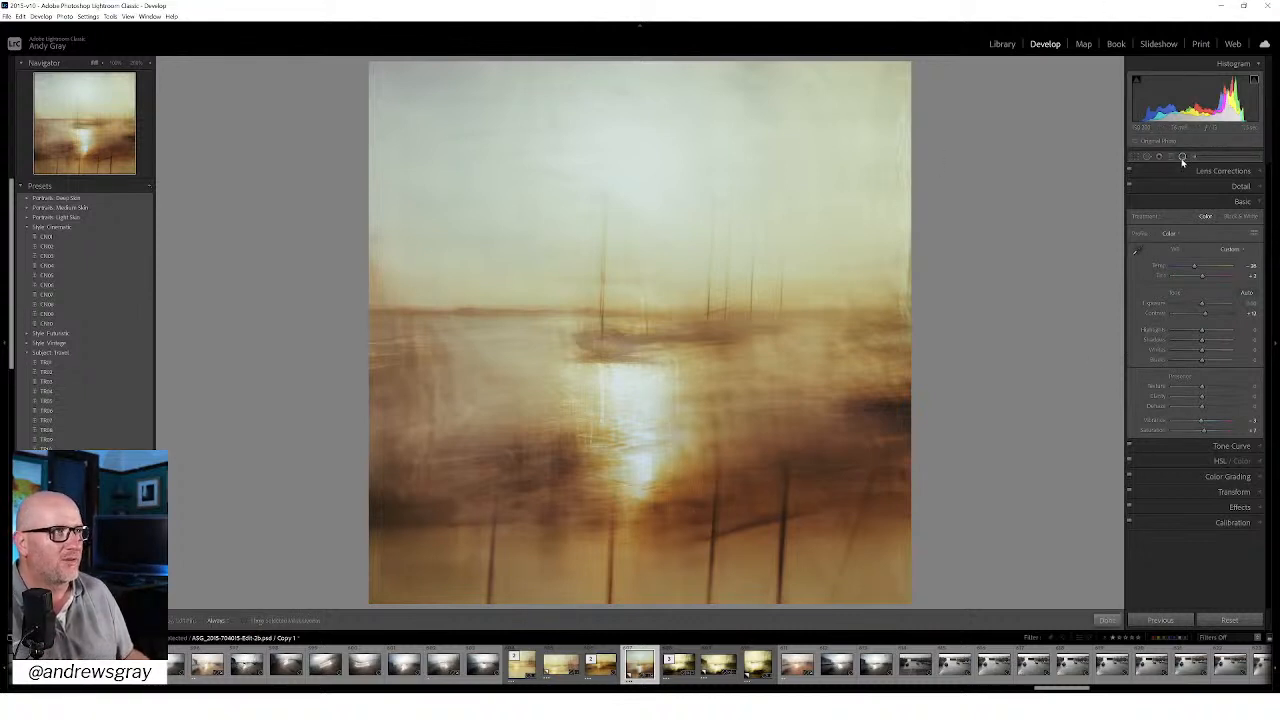
left_click(635, 427)
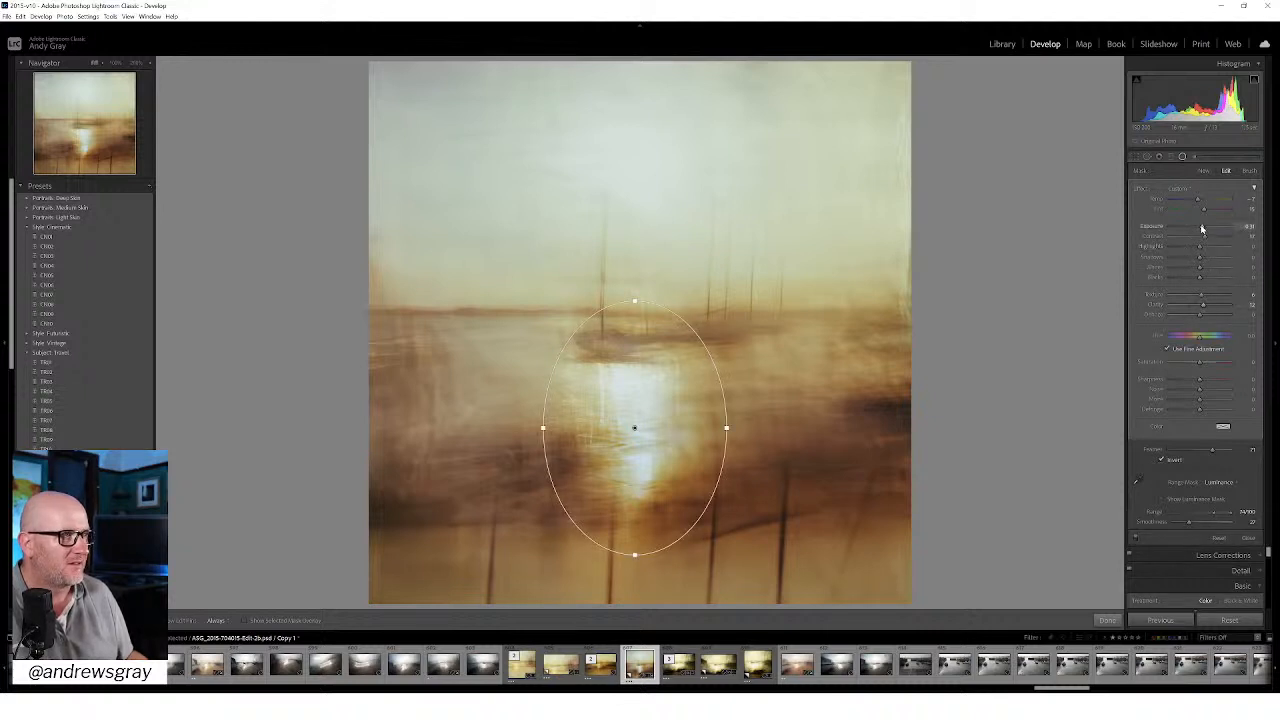
left_click_drag(1201, 229, 1200, 230)
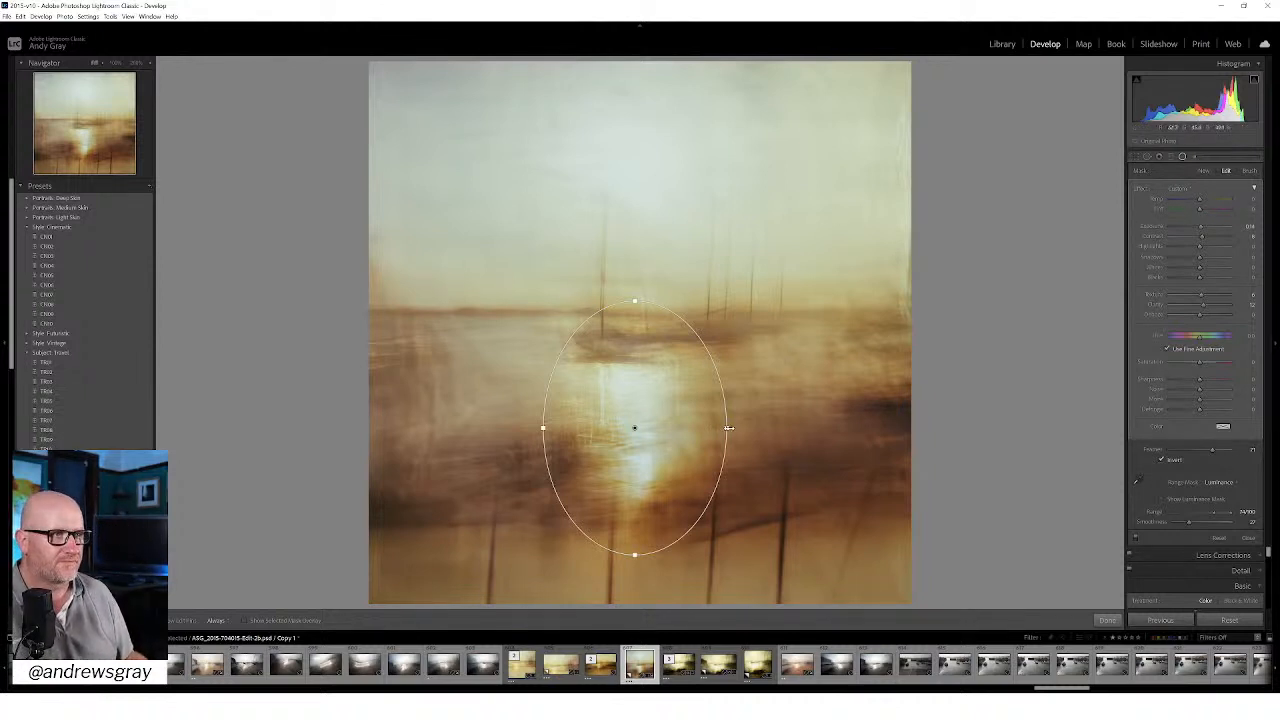
left_click_drag(727, 428, 812, 435)
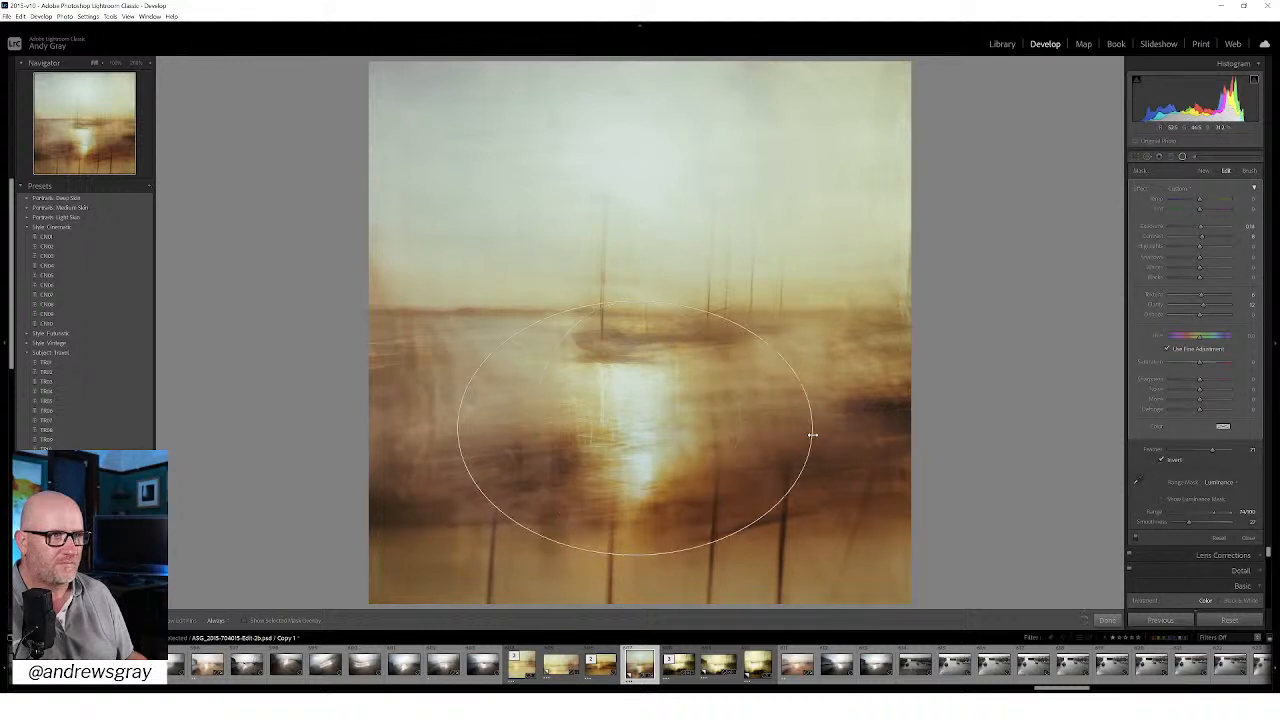
left_click_drag(812, 435, 812, 432)
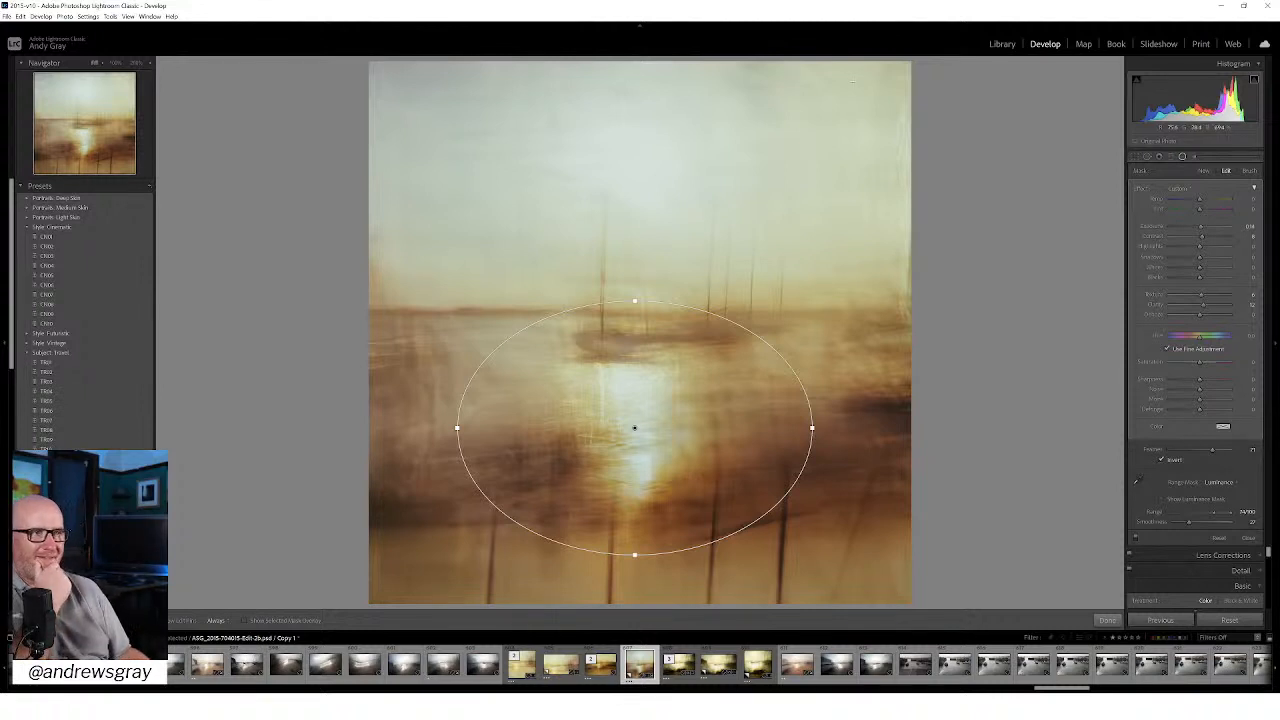
left_click(1110, 621)
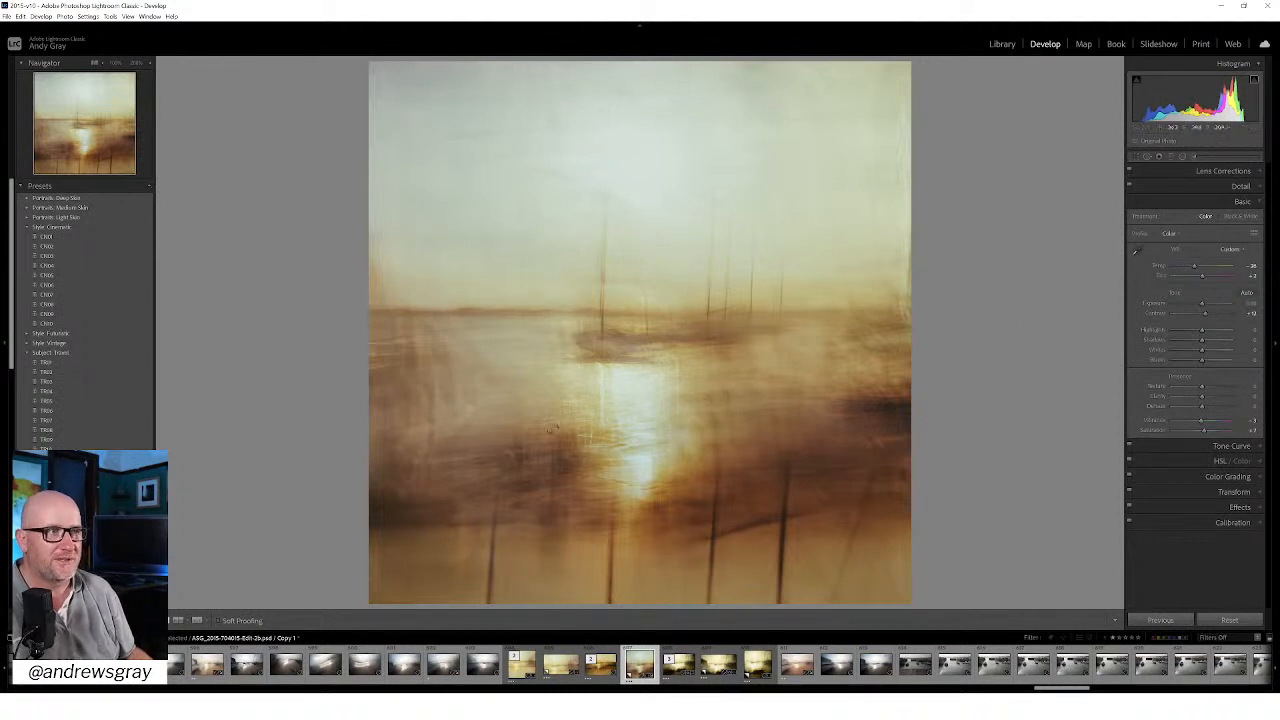
Step: Create another virtual copy of the square harbour photo and recrop it to an upright 4 x 5 / 8 x 10 frame around the reflection
right_click(600, 382)
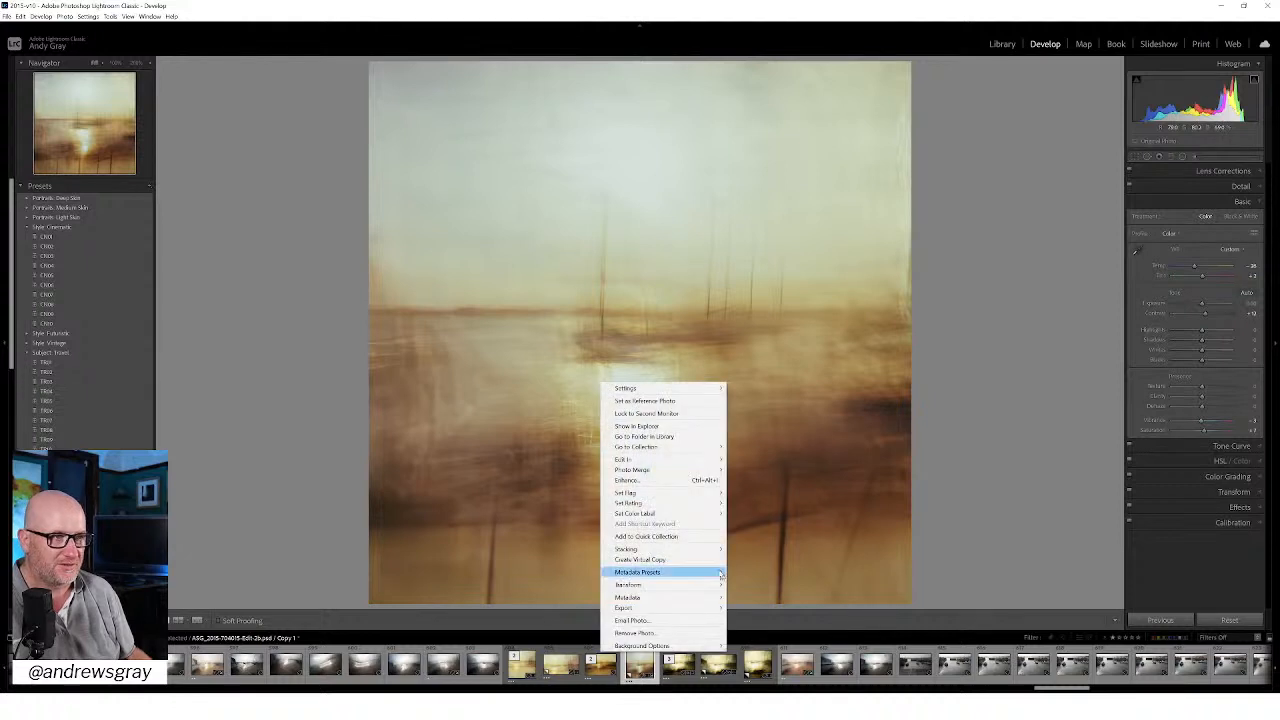
left_click(663, 560)
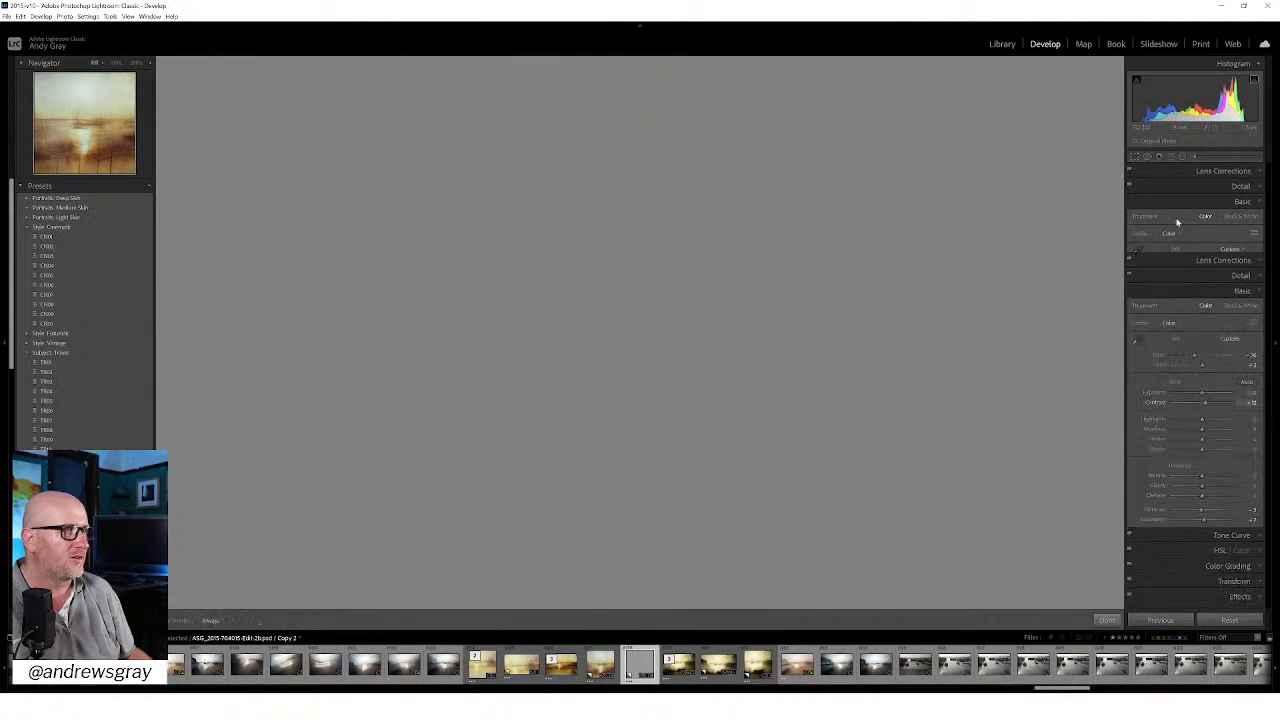
left_click(1243, 190)
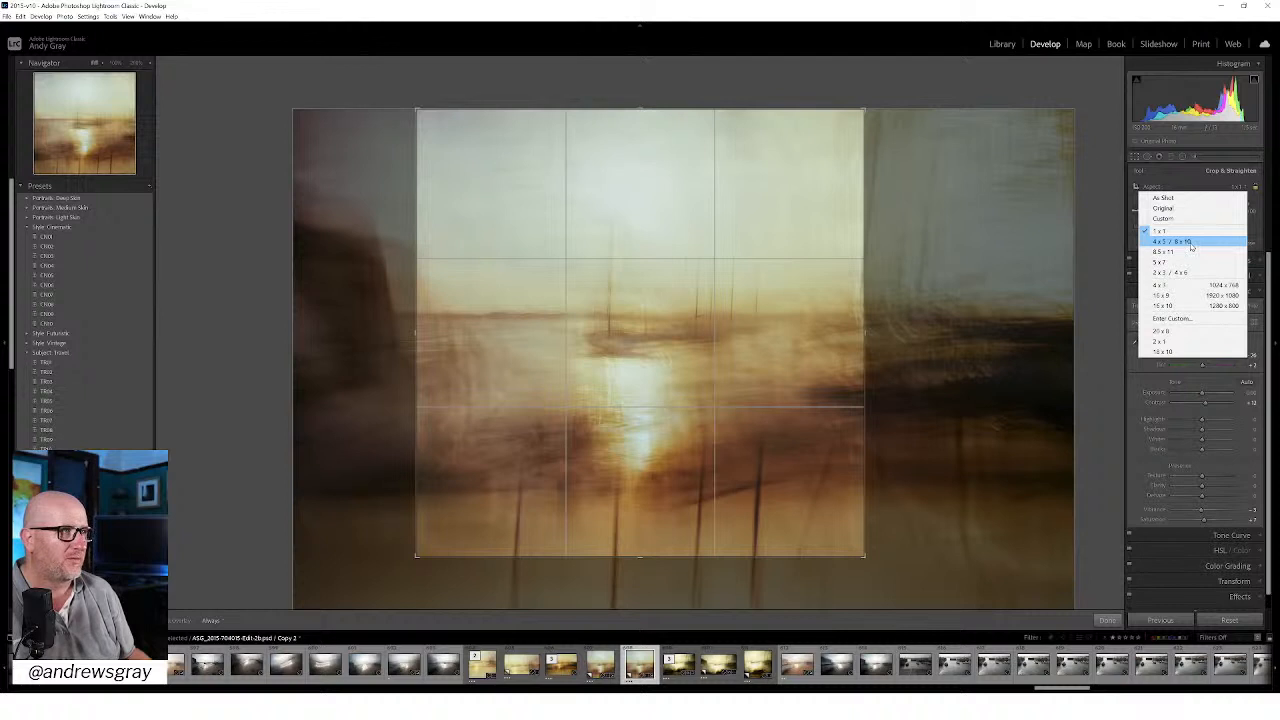
left_click(1190, 246)
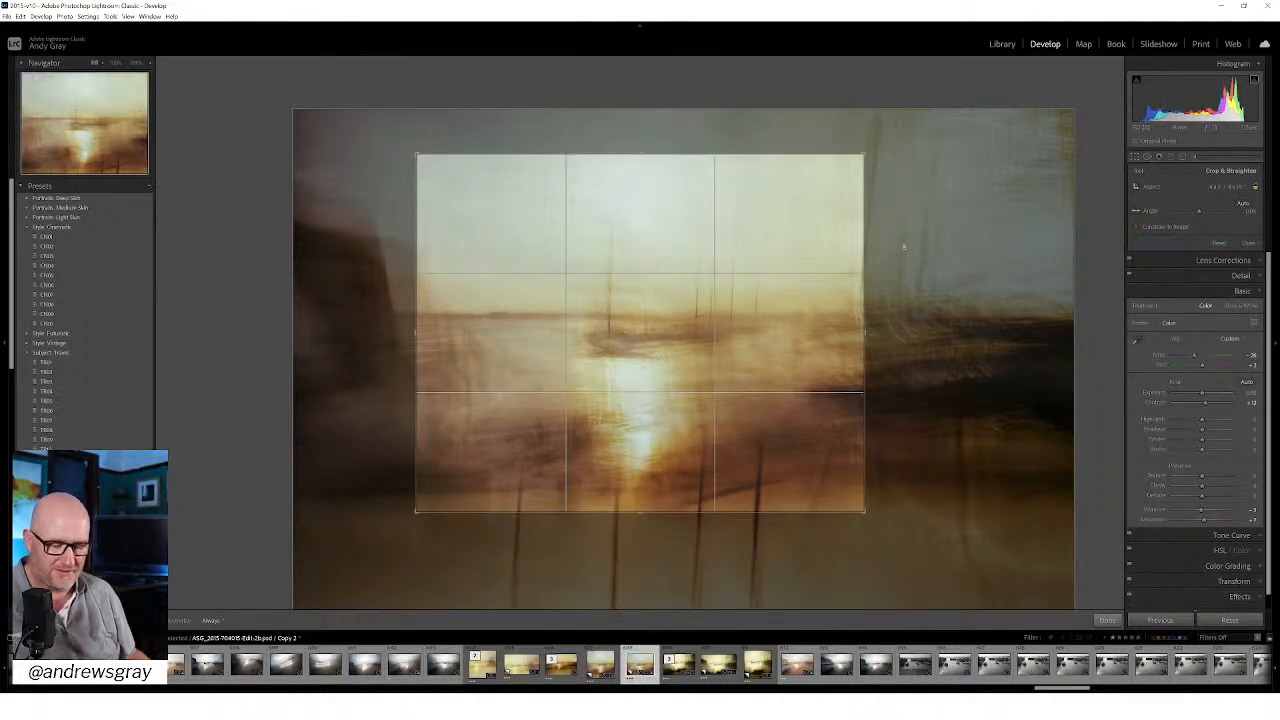
left_click_drag(696, 304, 703, 227)
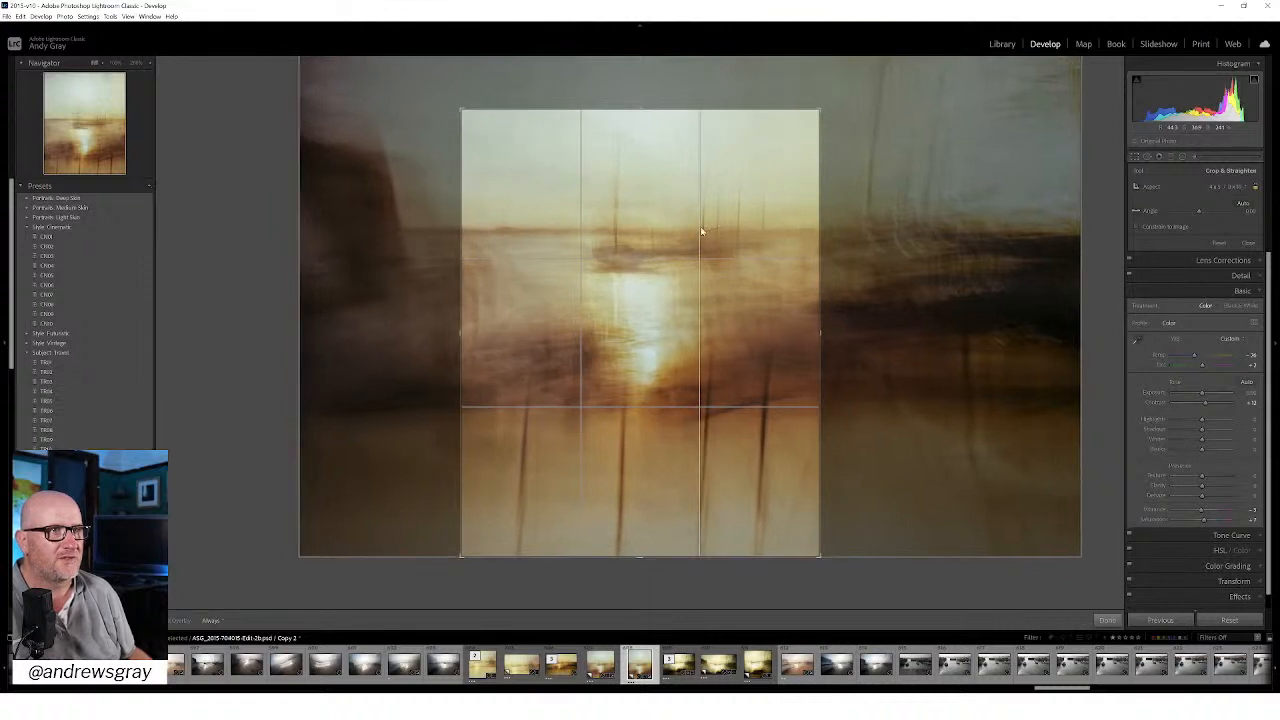
left_click_drag(640, 109, 636, 55)
mouse_move(691, 175)
left_mouse_down()
mouse_move(714, 177)
mouse_move(675, 160)
left_mouse_up()
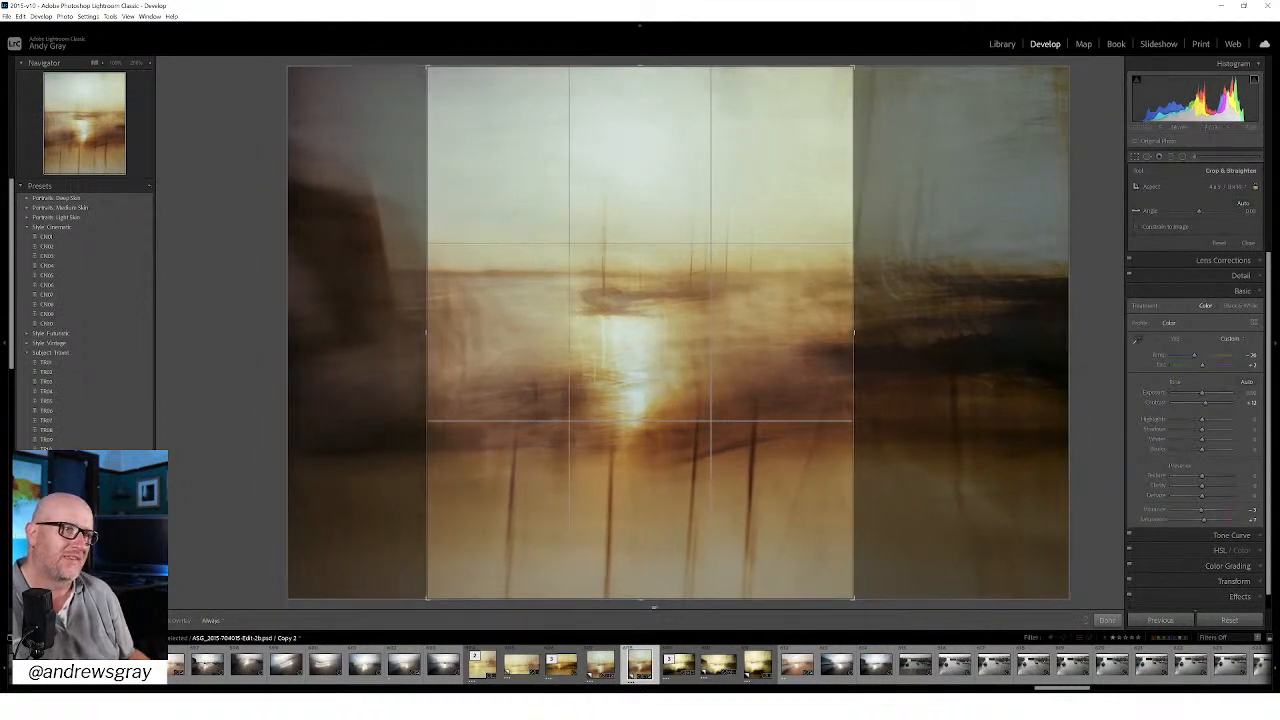
left_click_drag(651, 598, 649, 591)
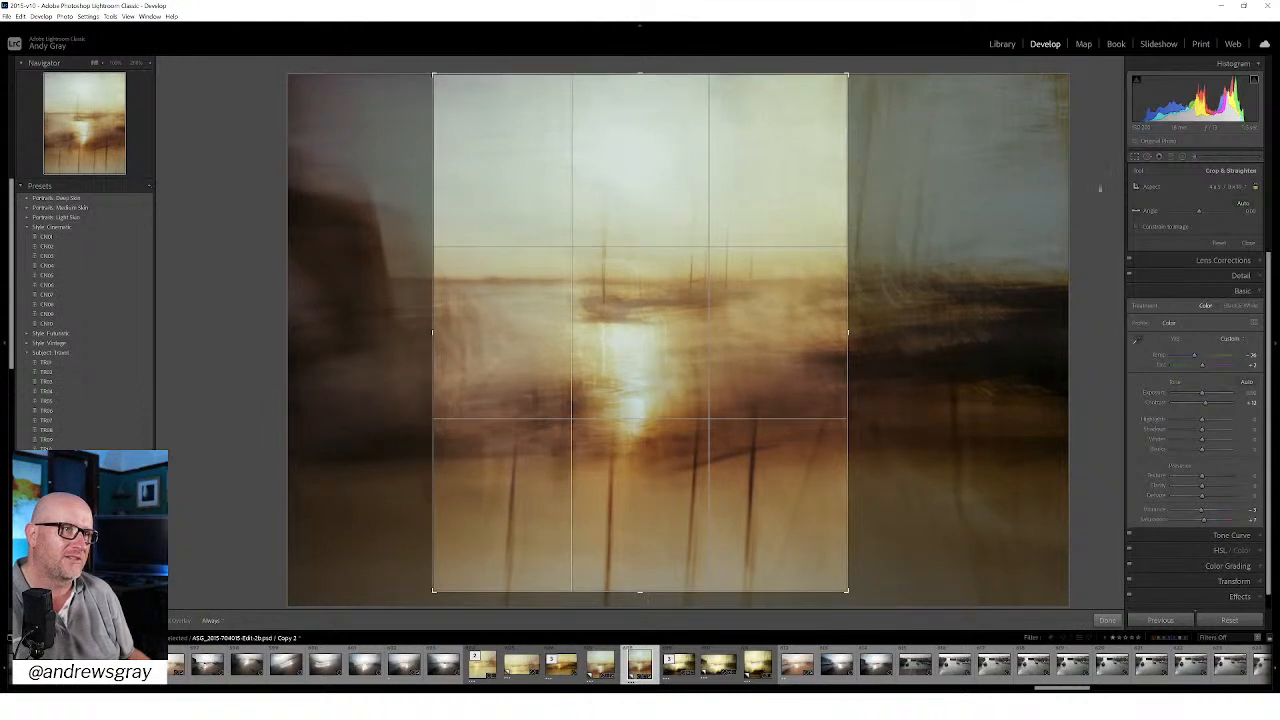
Step: Try an upright 2 x 3 / 4 x 6 crop at nearly full image height, testing the reflection off-centre and back near the centre
left_click(1224, 191)
left_click(1183, 272)
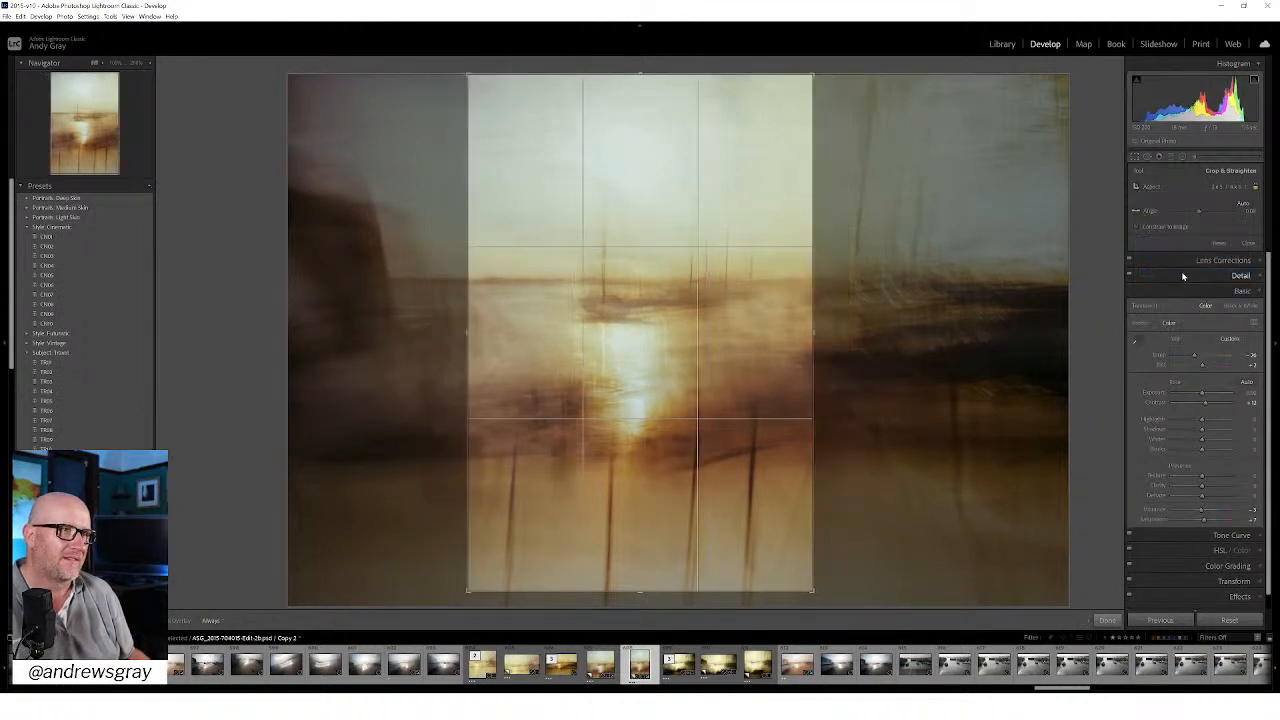
left_click_drag(660, 594, 645, 612)
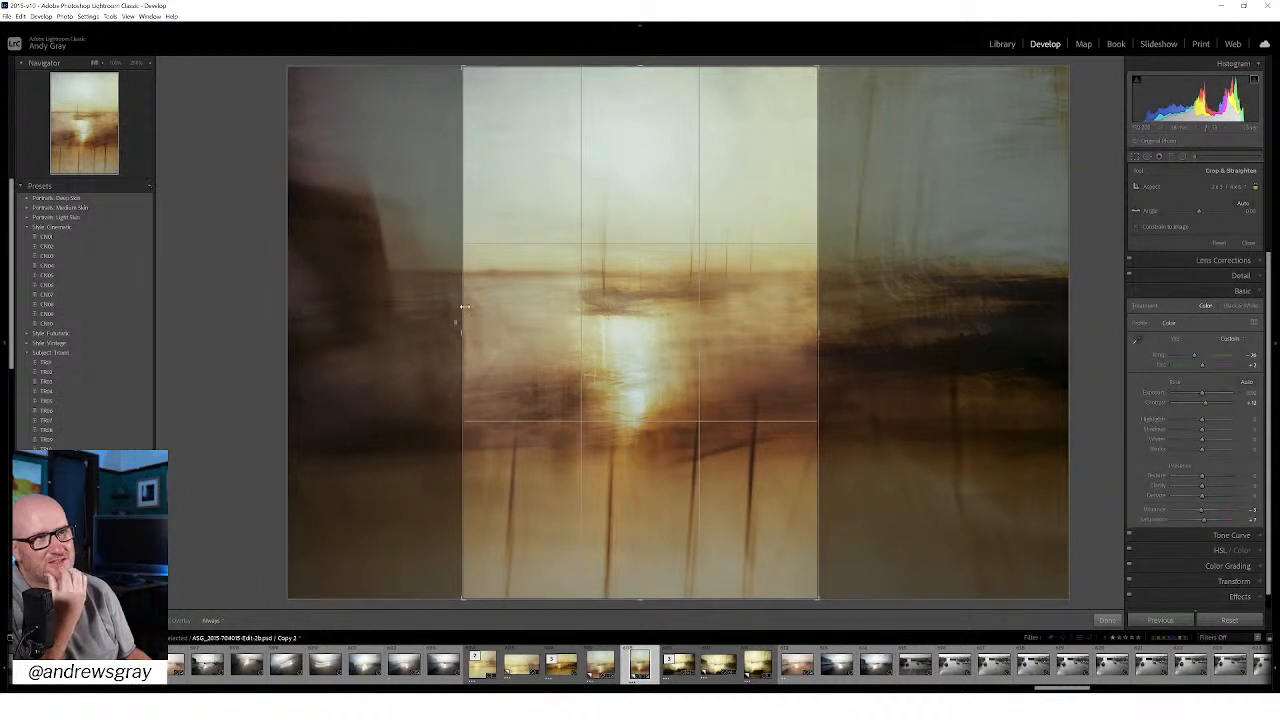
left_click_drag(636, 304, 584, 303)
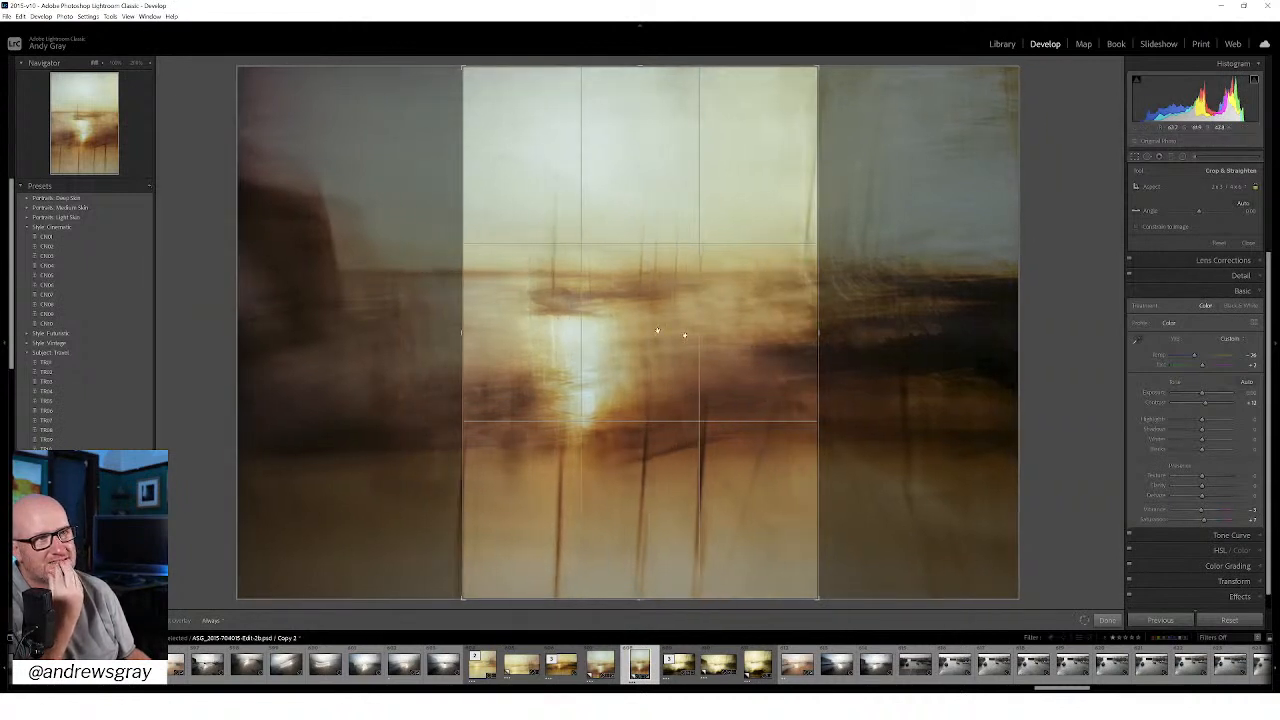
left_click_drag(672, 285, 717, 302)
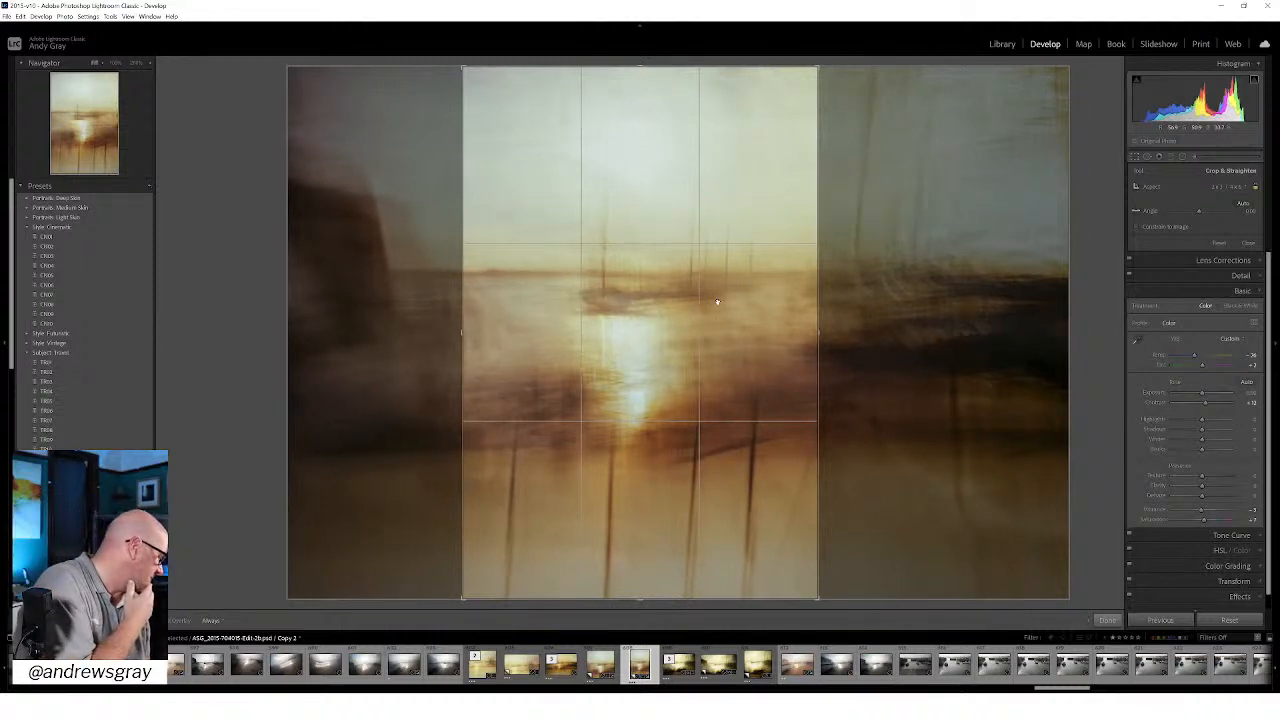
Step: Set the crop to 4 x 5 / 8 x 10, enlarge the upright frame to include more sky and water, and apply it
left_click(1216, 187)
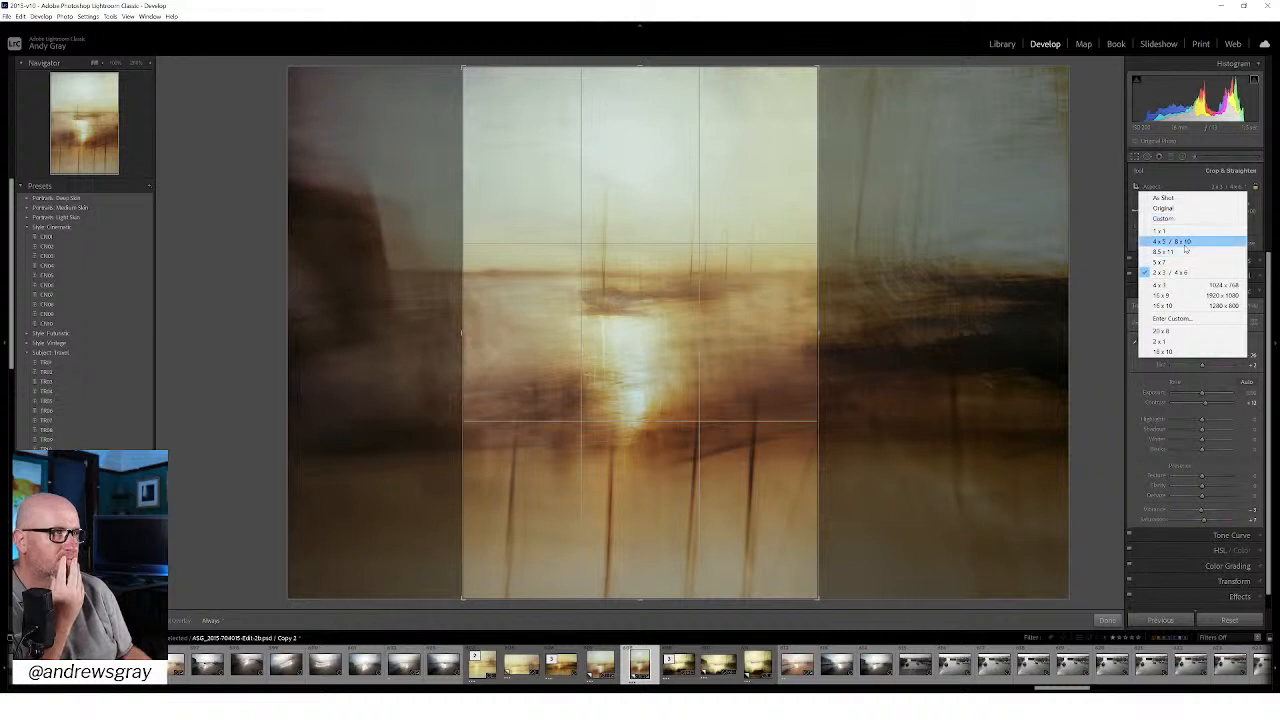
left_click(1185, 245)
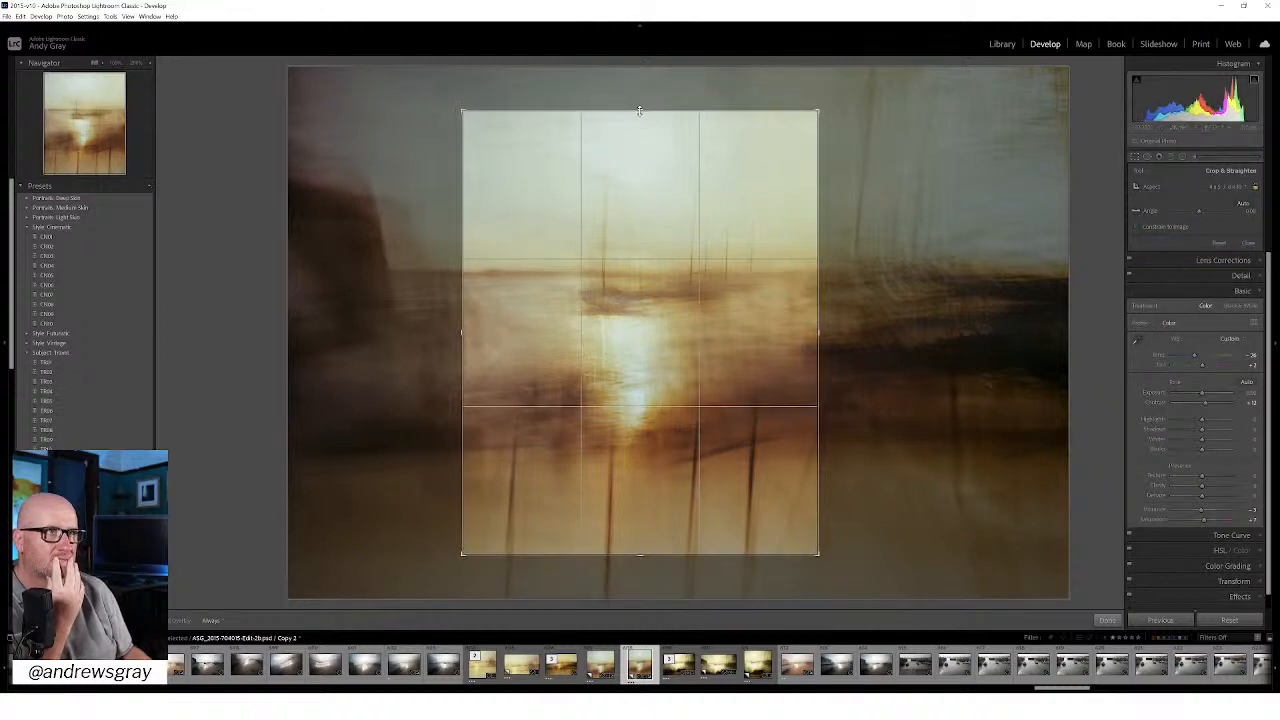
left_click_drag(639, 110, 639, 89)
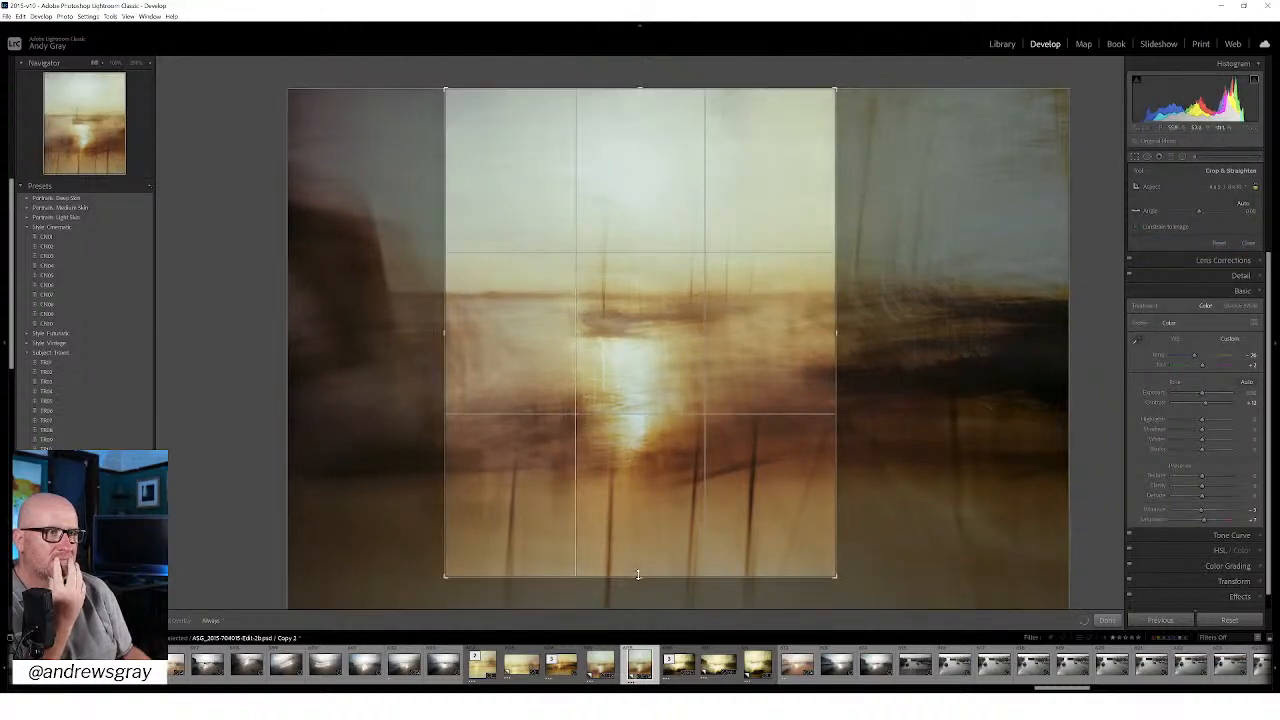
mouse_move(638, 574)
left_mouse_down()
mouse_move(637, 595)
mouse_move(637, 584)
left_mouse_up()
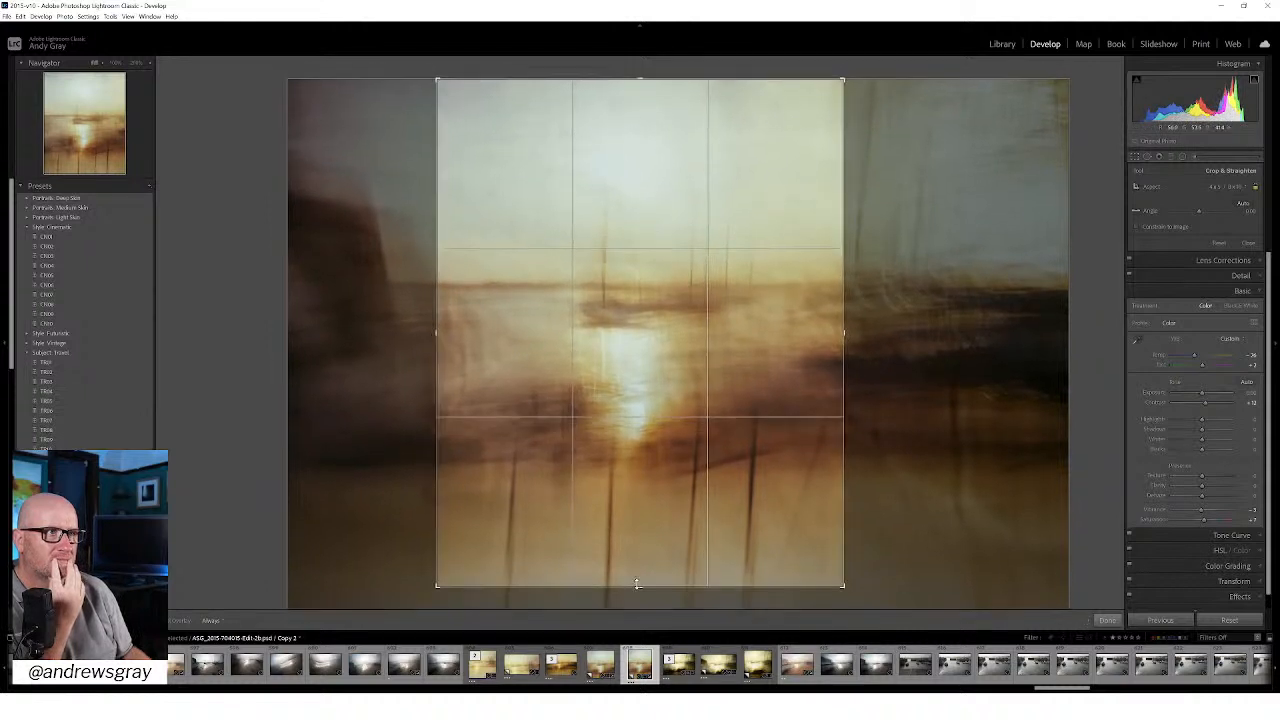
left_click_drag(693, 493, 694, 509)
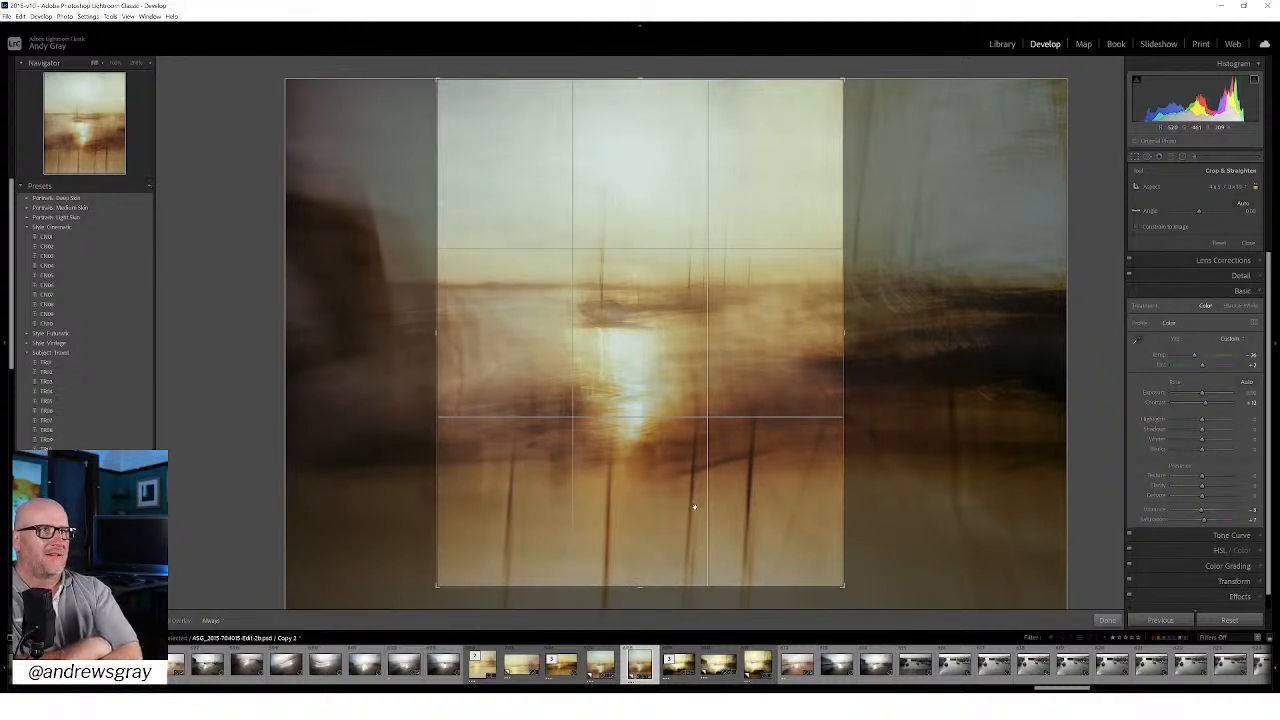
left_click(1107, 620)
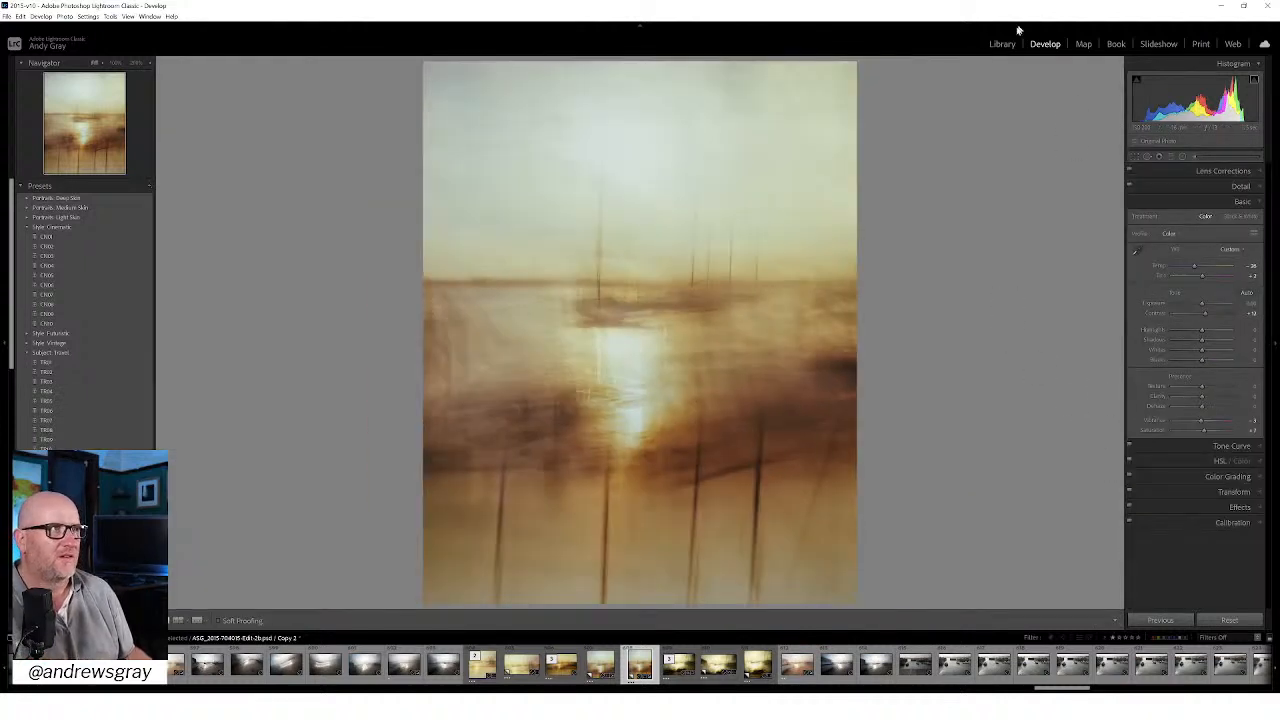
Step: Compare the upright, square and full-width versions in the Library, and examine the square copy's sun reflection up close
left_click(1001, 44)
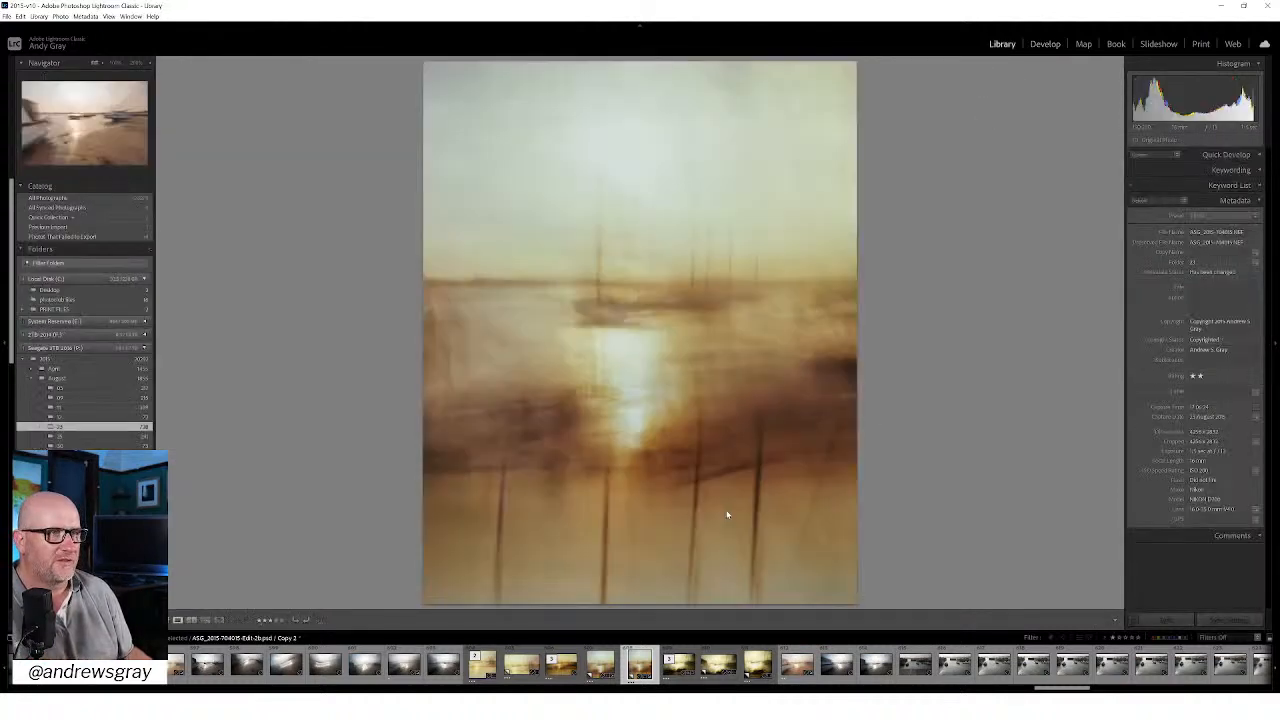
key("Left")
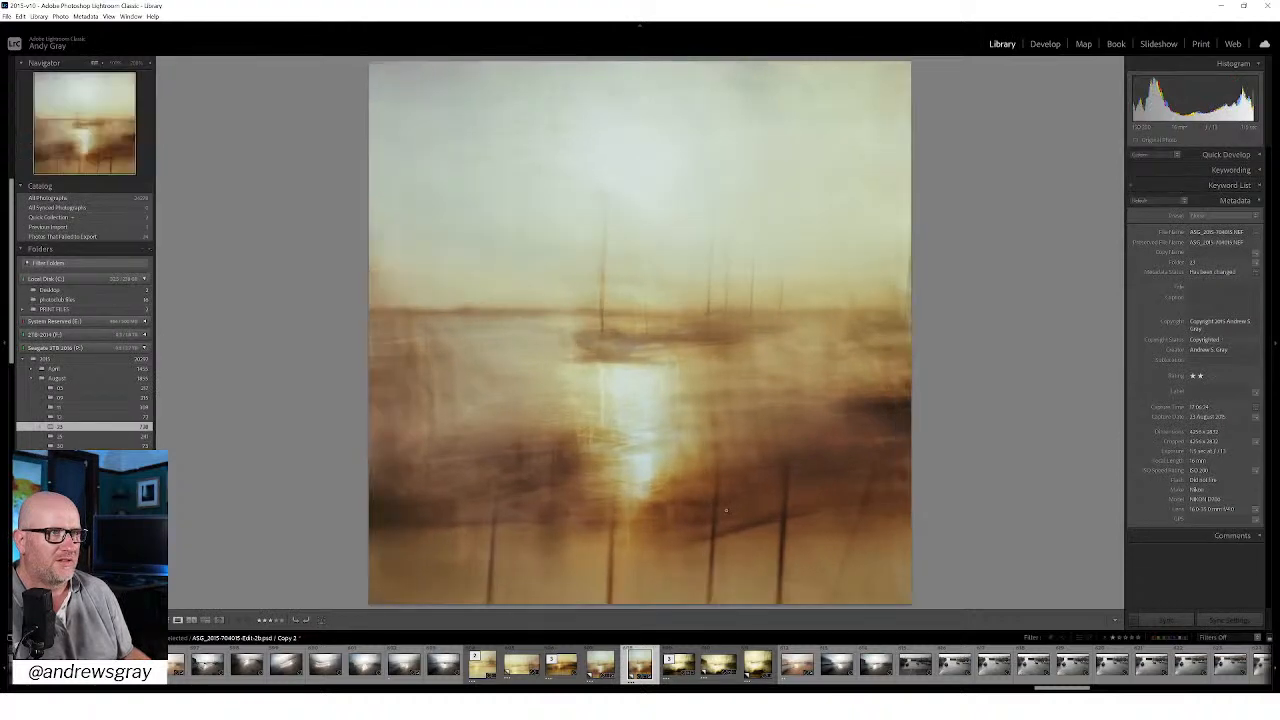
key("Left")
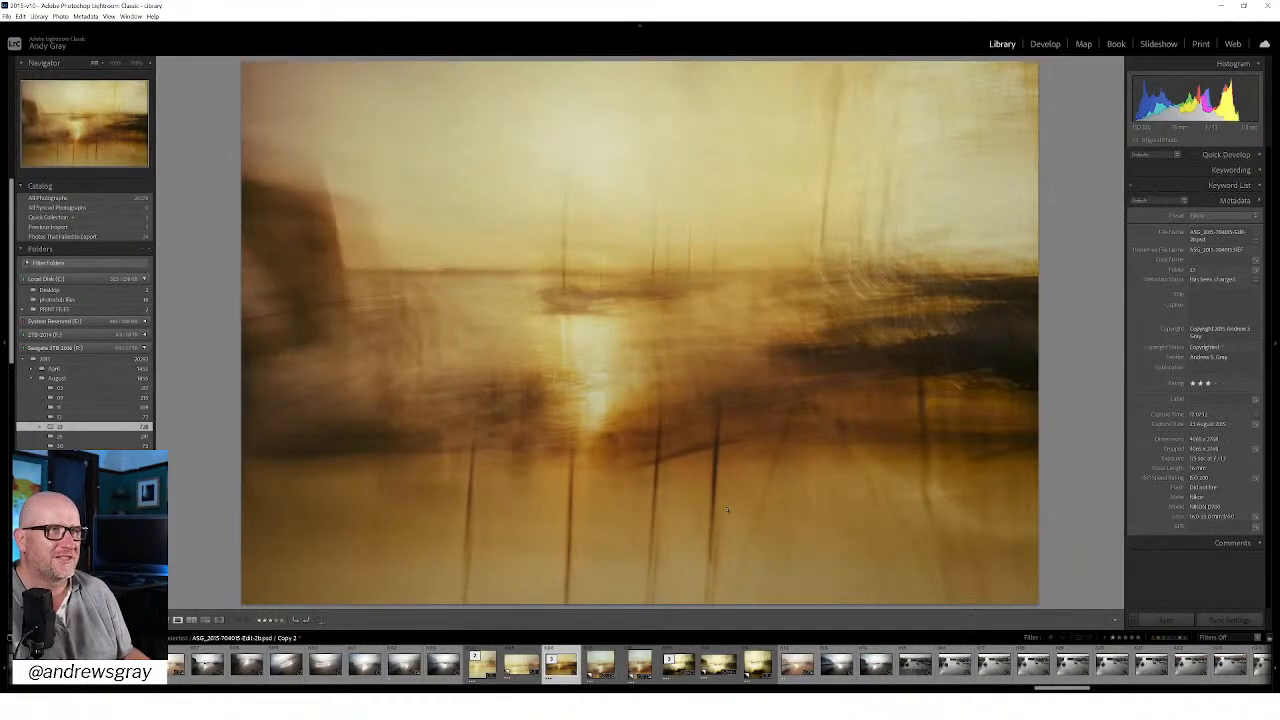
key("Left")
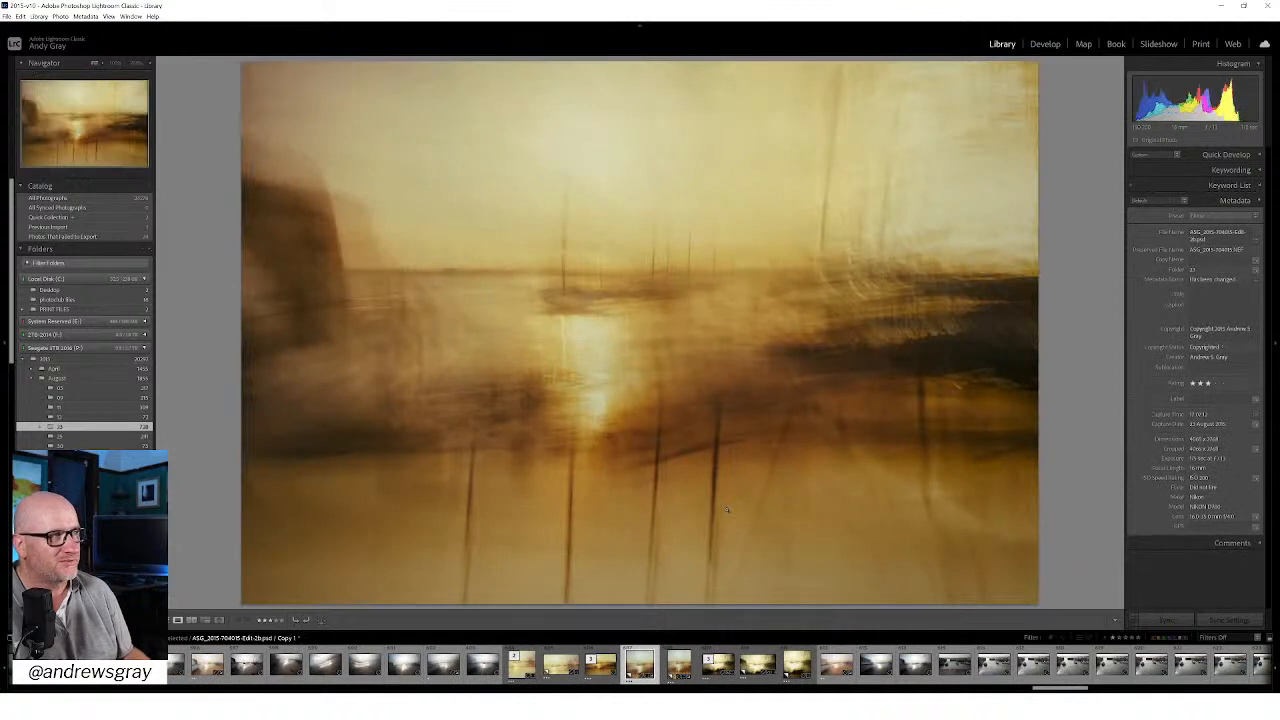
key("Left")
key("Left")
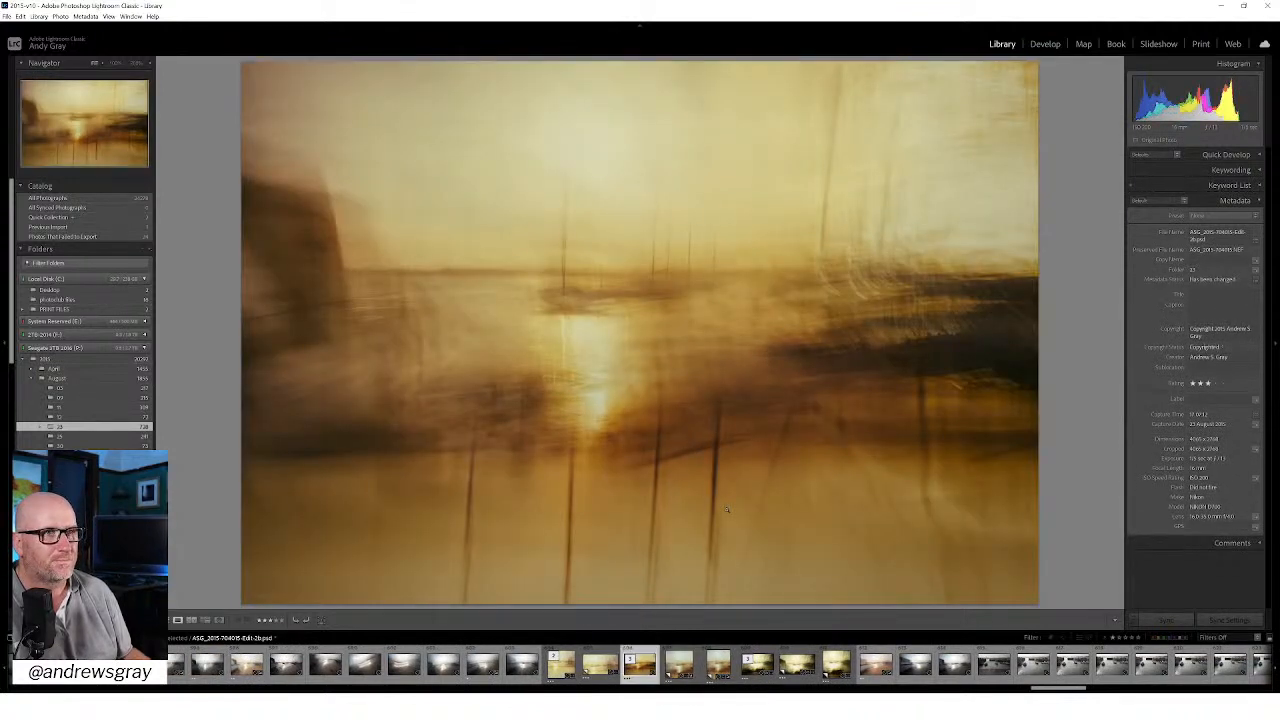
key("Left")
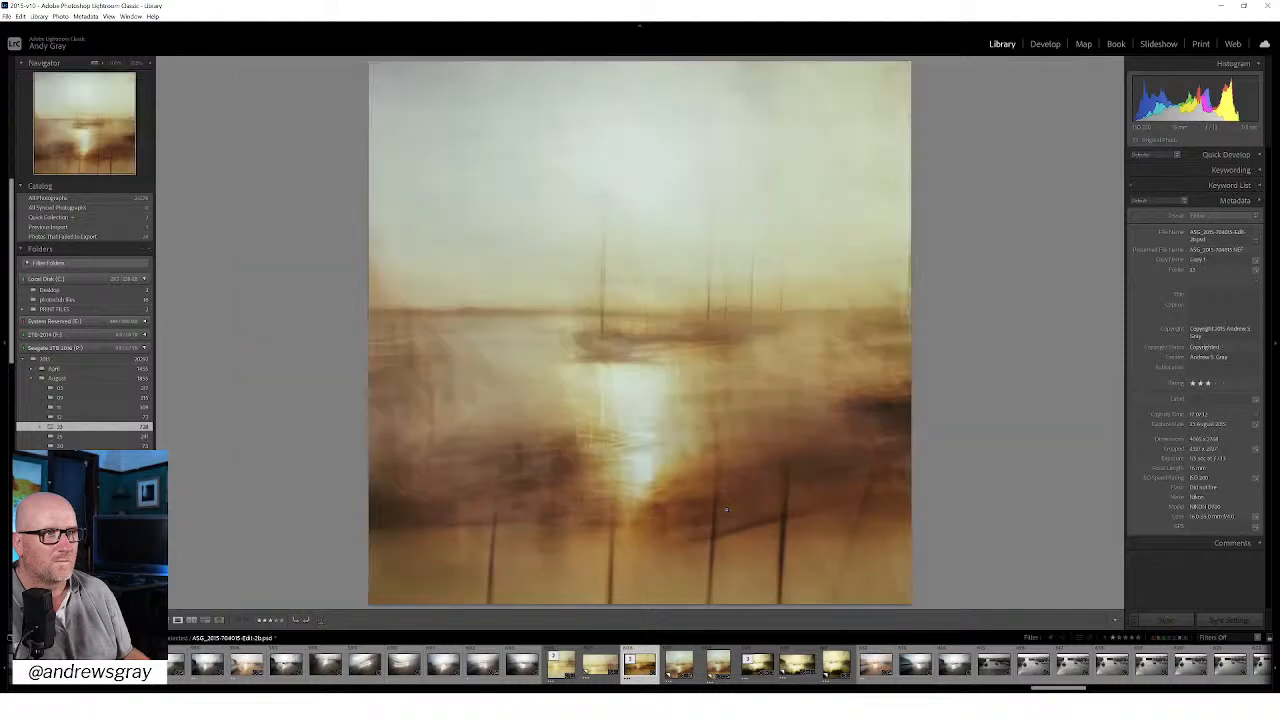
left_click(697, 447)
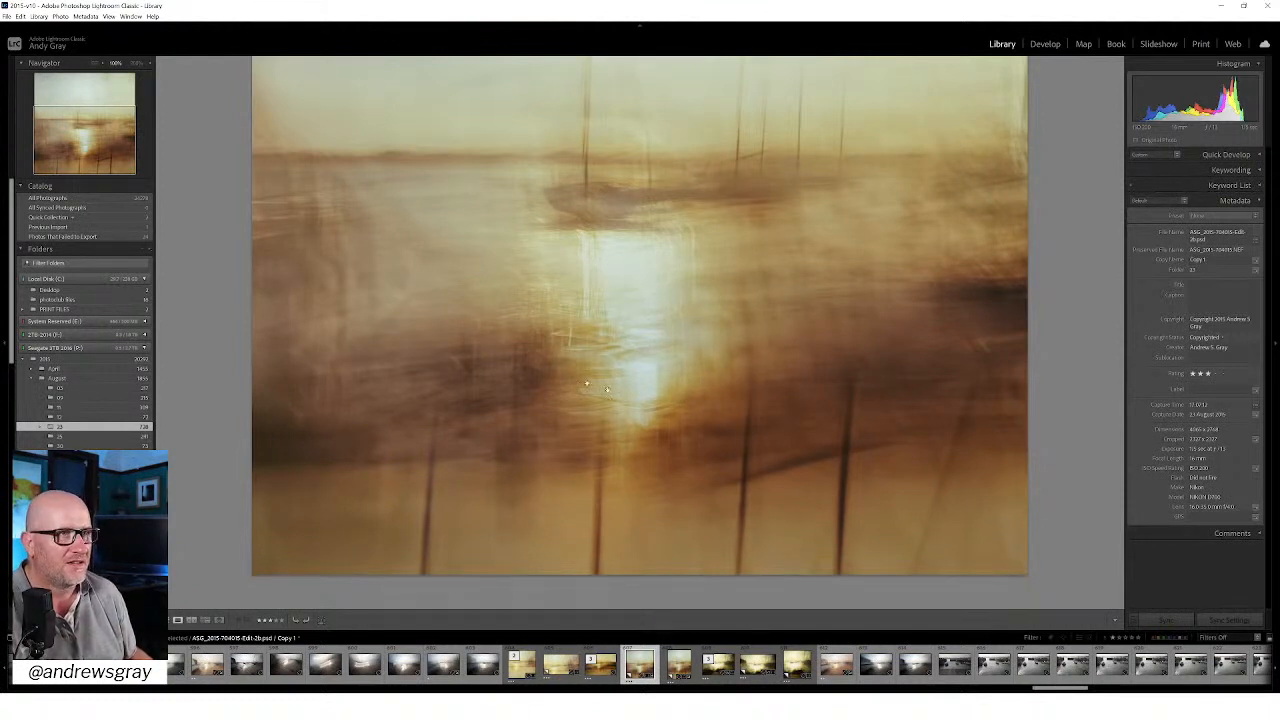
Step: Review the earlier pale yellow harbour finish, comparing its wide virtual copy with its square version
left_click(620, 368)
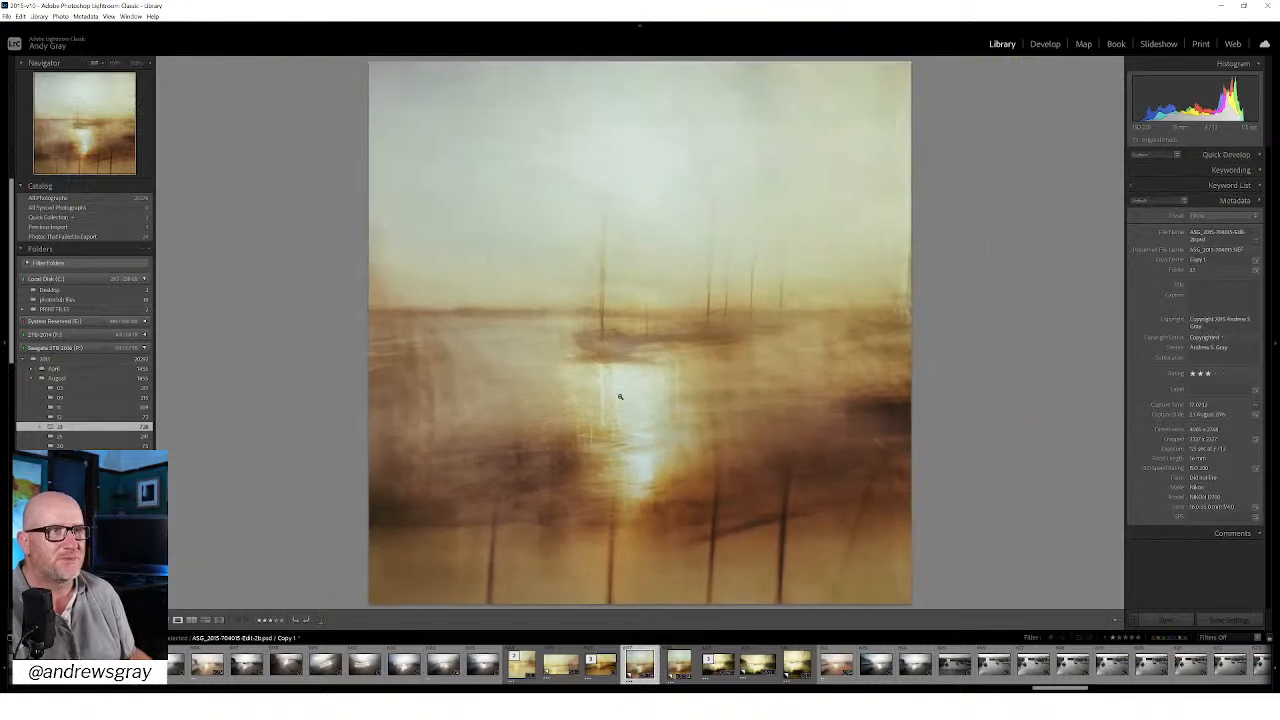
key("Left")
key("Left")
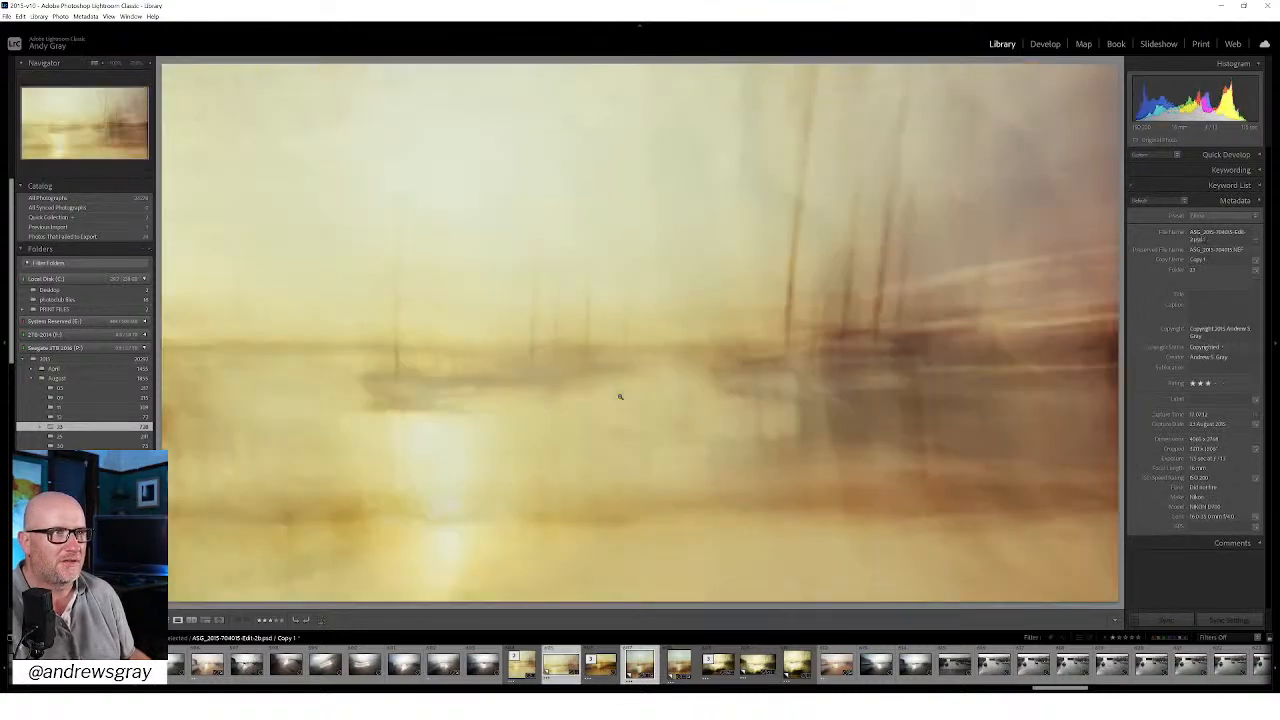
key("Left")
key("Left")
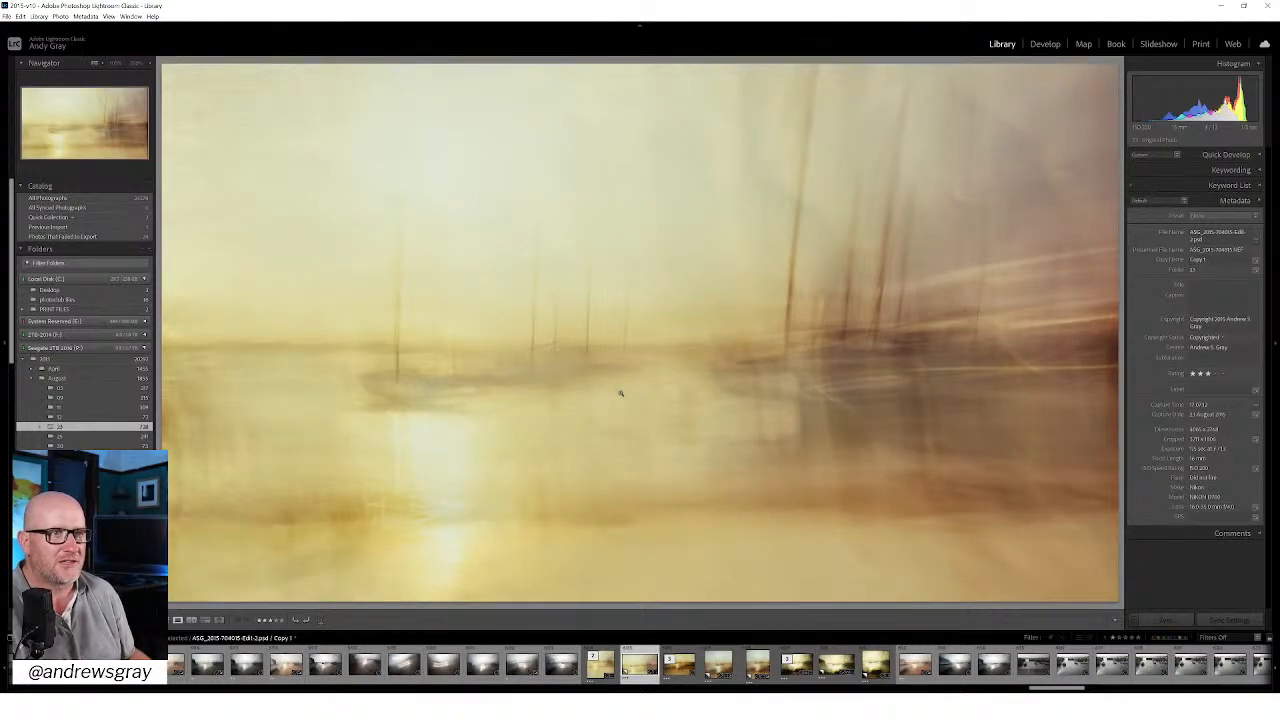
key("Left")
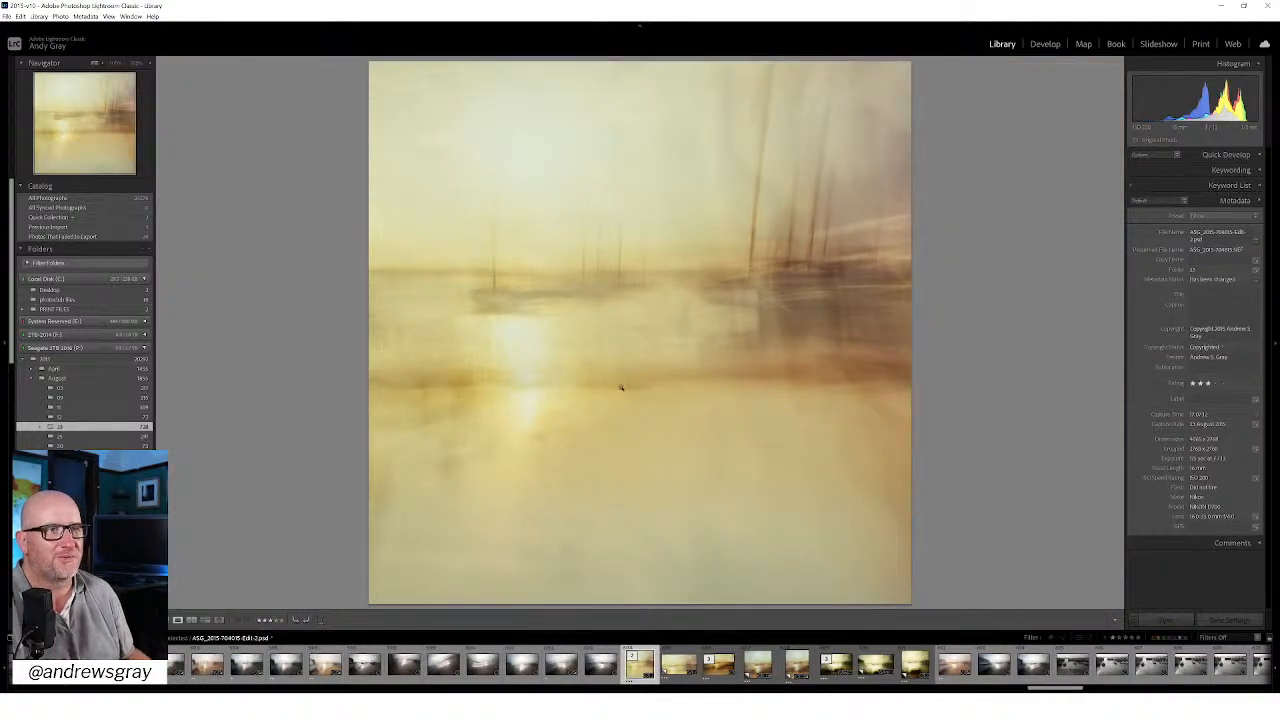
key("Right")
key("Right")
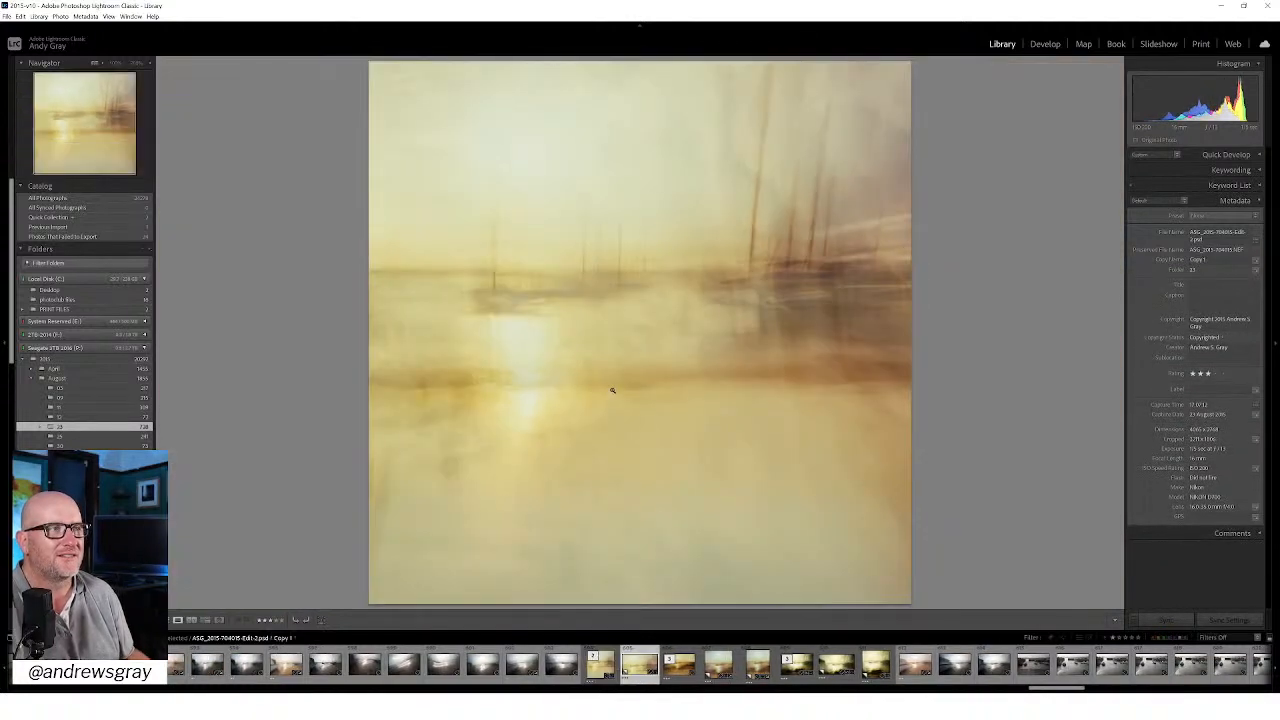
key("Right")
key("Left")
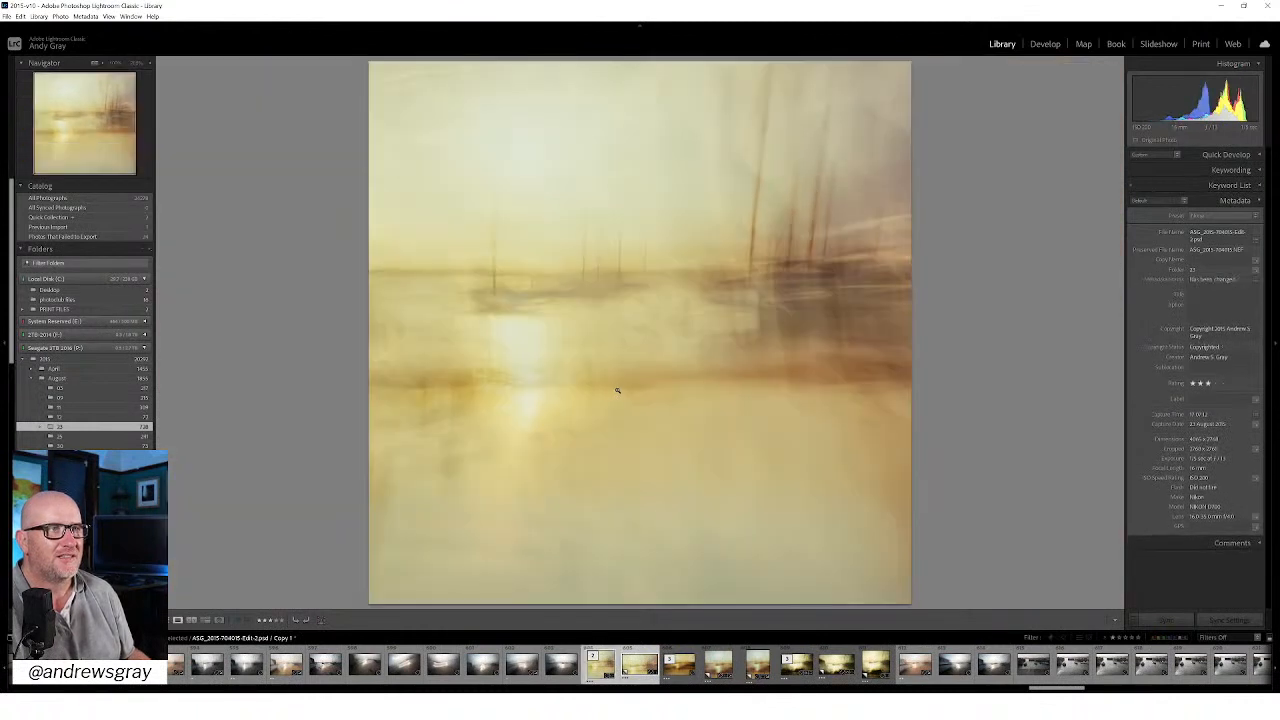
key("Left")
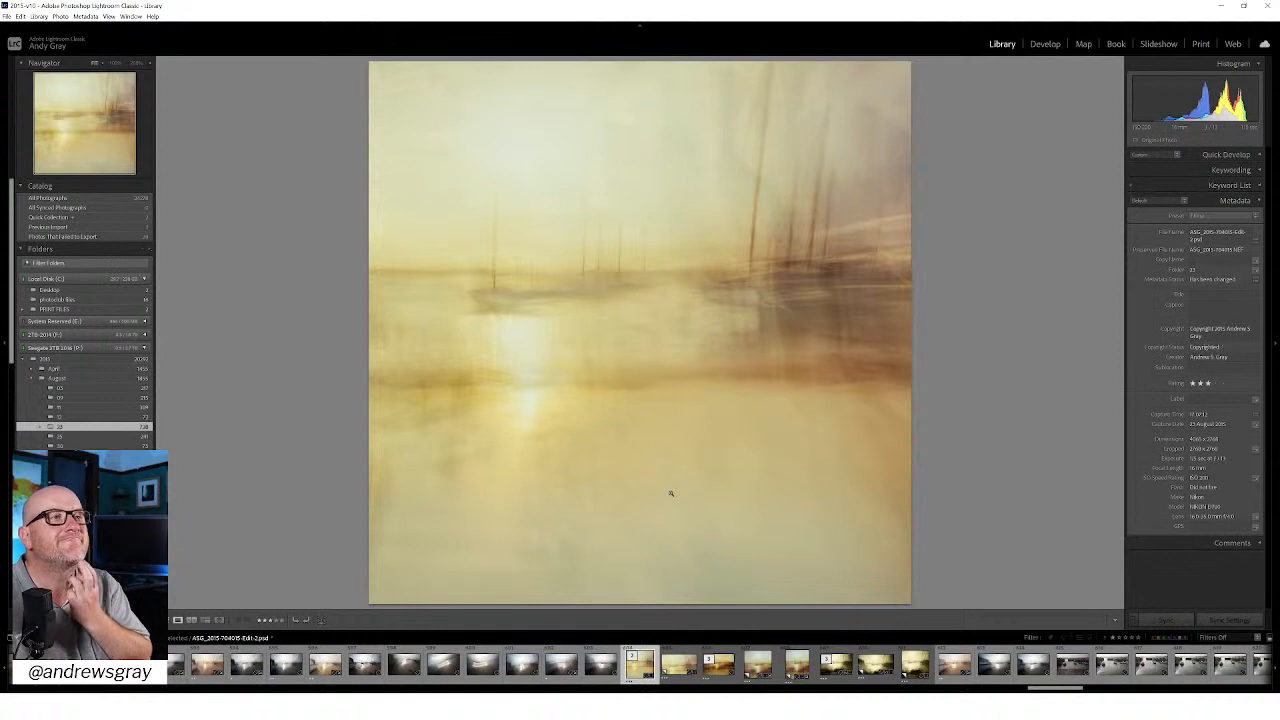
Step: Select the pale yellow square and the darker amber square photos together and compare them alternately at full view
left_click(752, 665, "ctrl")
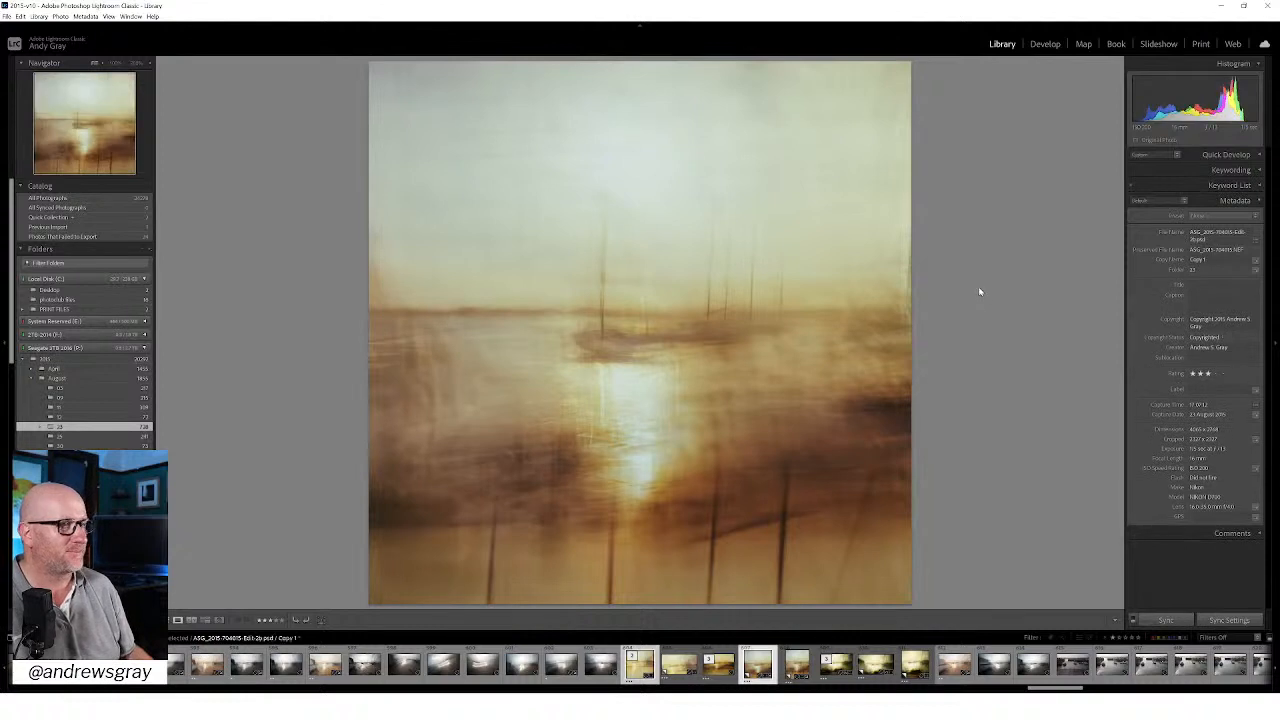
key("Left")
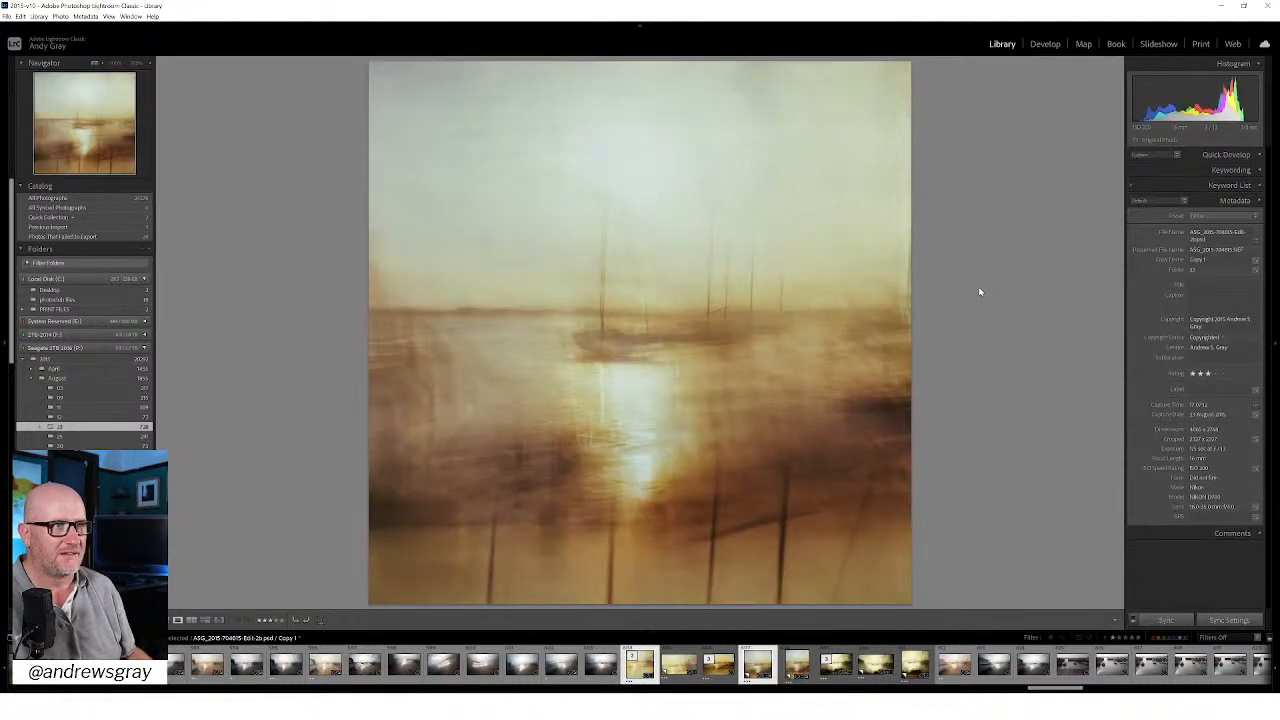
key("Left")
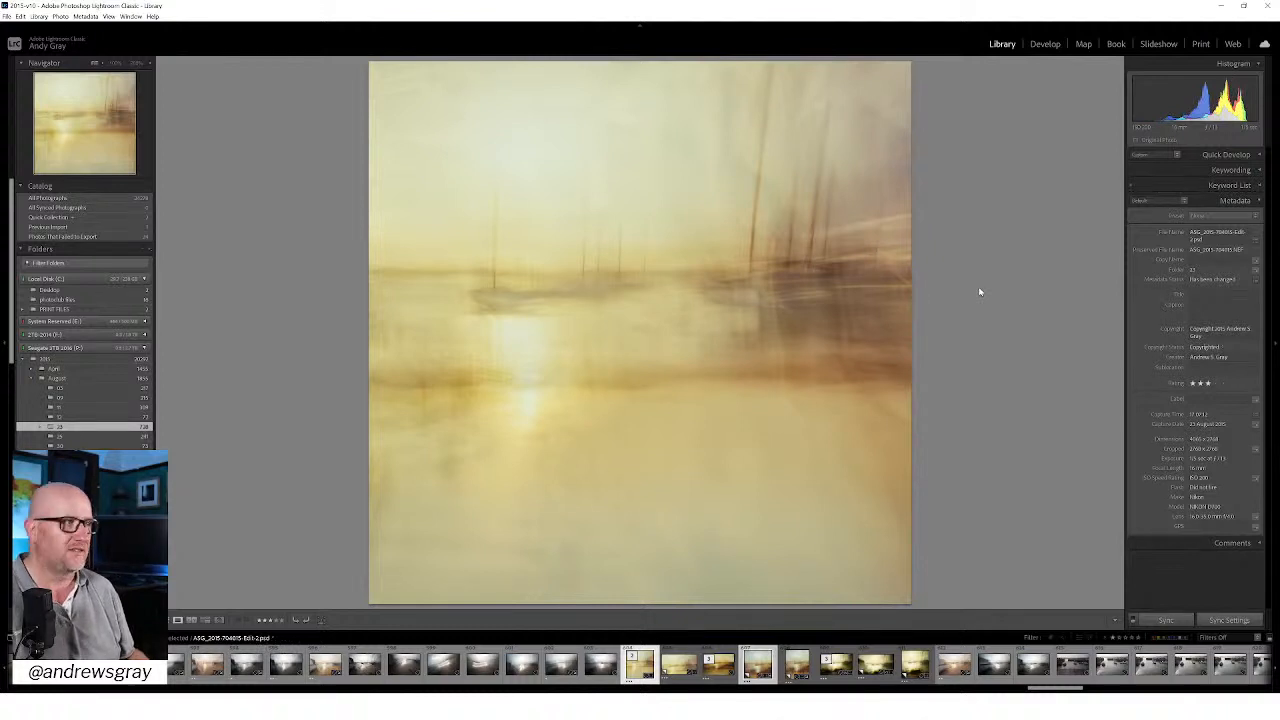
key("Right")
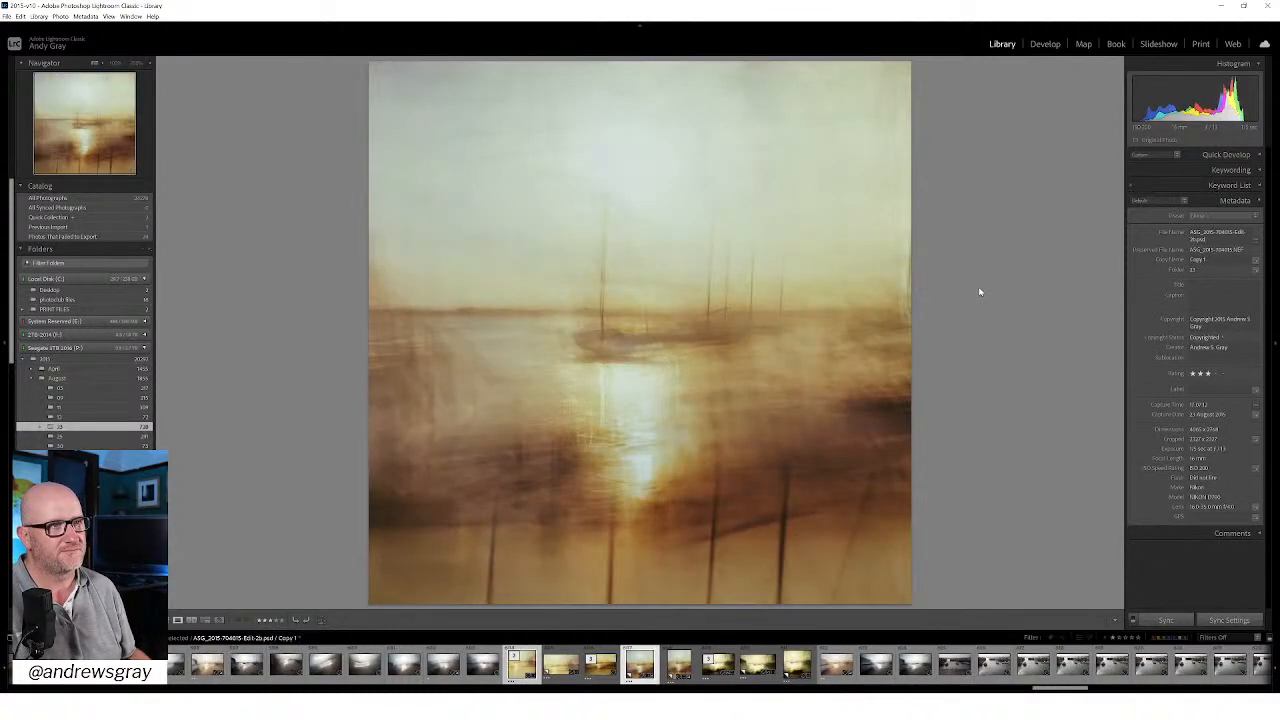